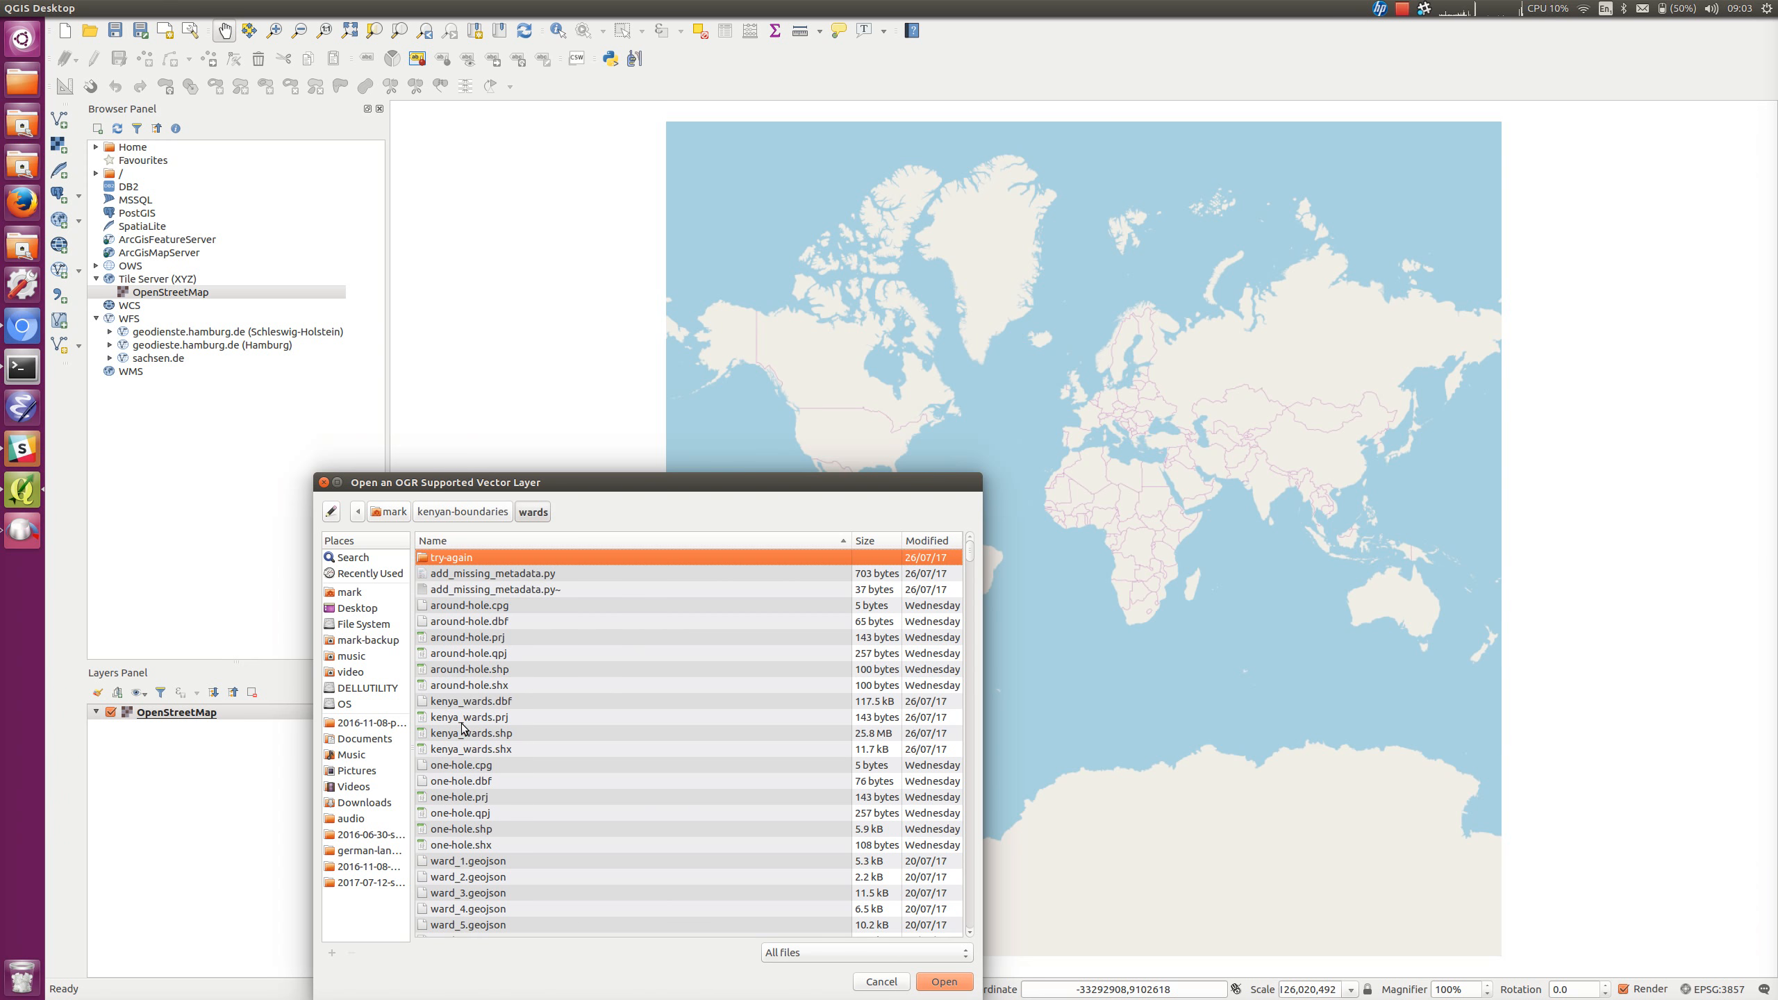
Add the kenya_wards.shp shapefile from the wards folder as a vector layer with UTF-8 encoding
{"action": "left_click", "coordinate": [467, 733]}
{"action": "left_click", "coordinate": [938, 982]}
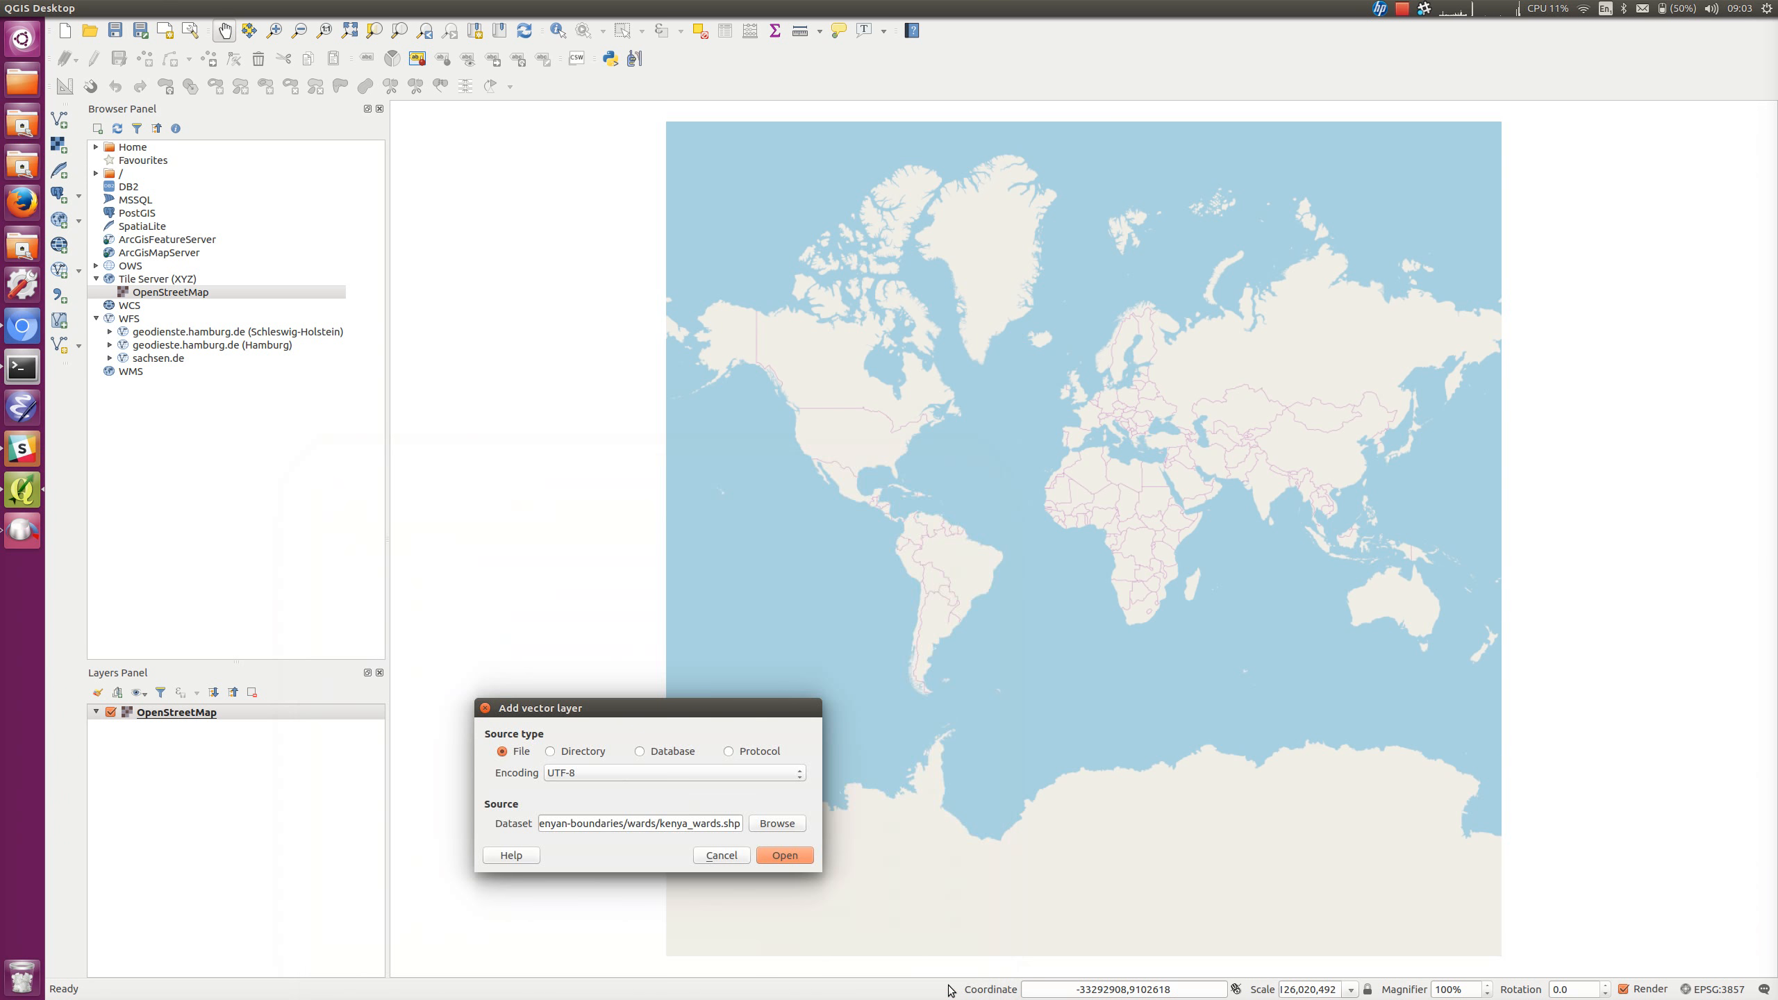
{"action": "left_click", "coordinate": [778, 855]}
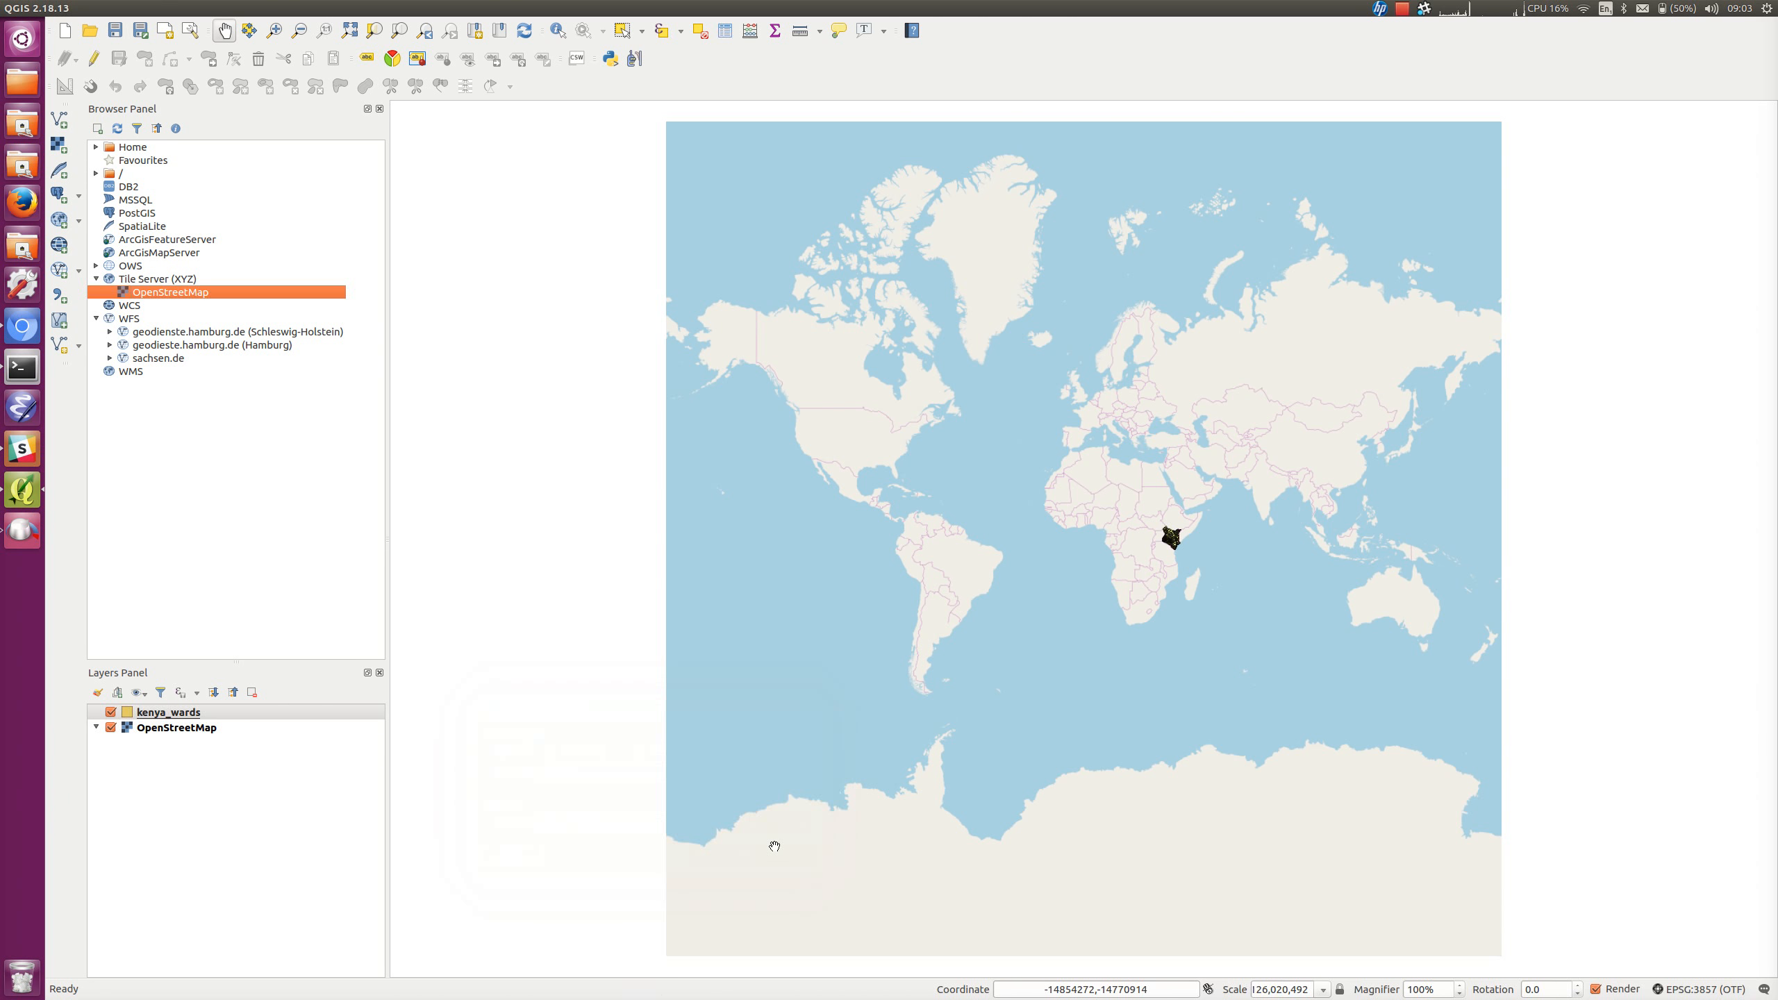
Start editing the kenya_wards layer with the triangular hole near Kenya's northeastern border in view
{"action": "right_click", "coordinate": [197, 713]}
{"action": "left_click", "coordinate": [216, 721]}
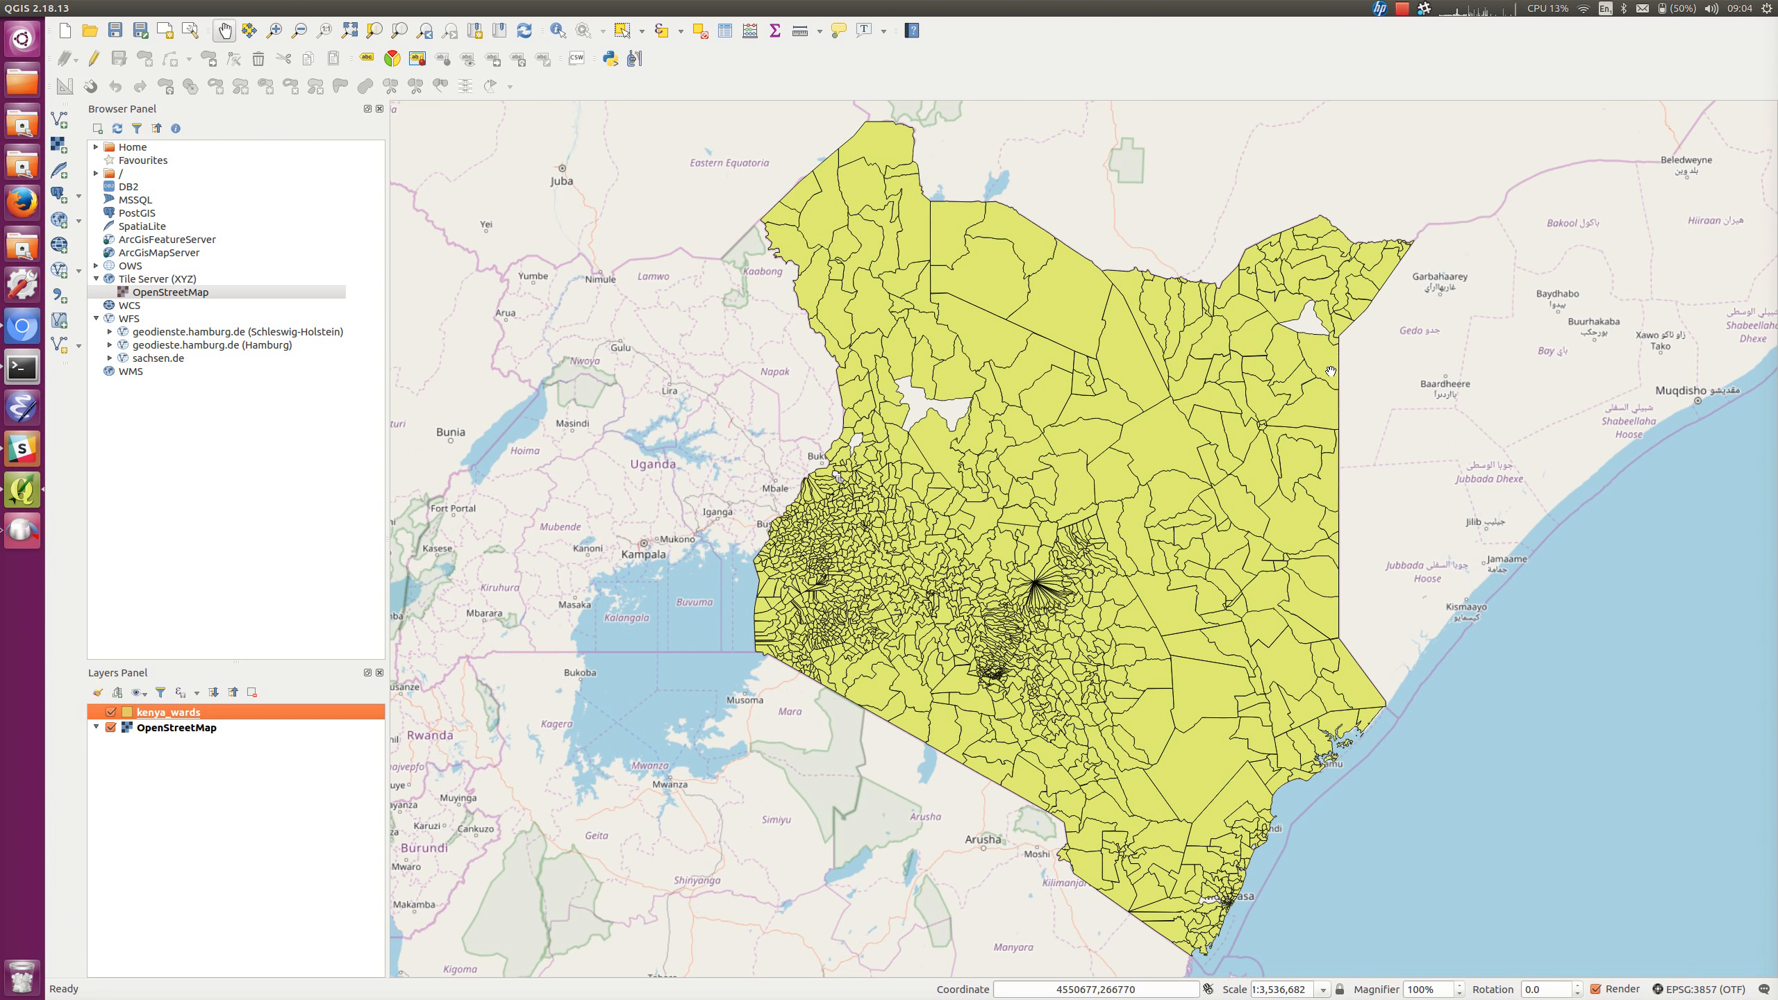
{"action": "left_click", "coordinate": [274, 29]}
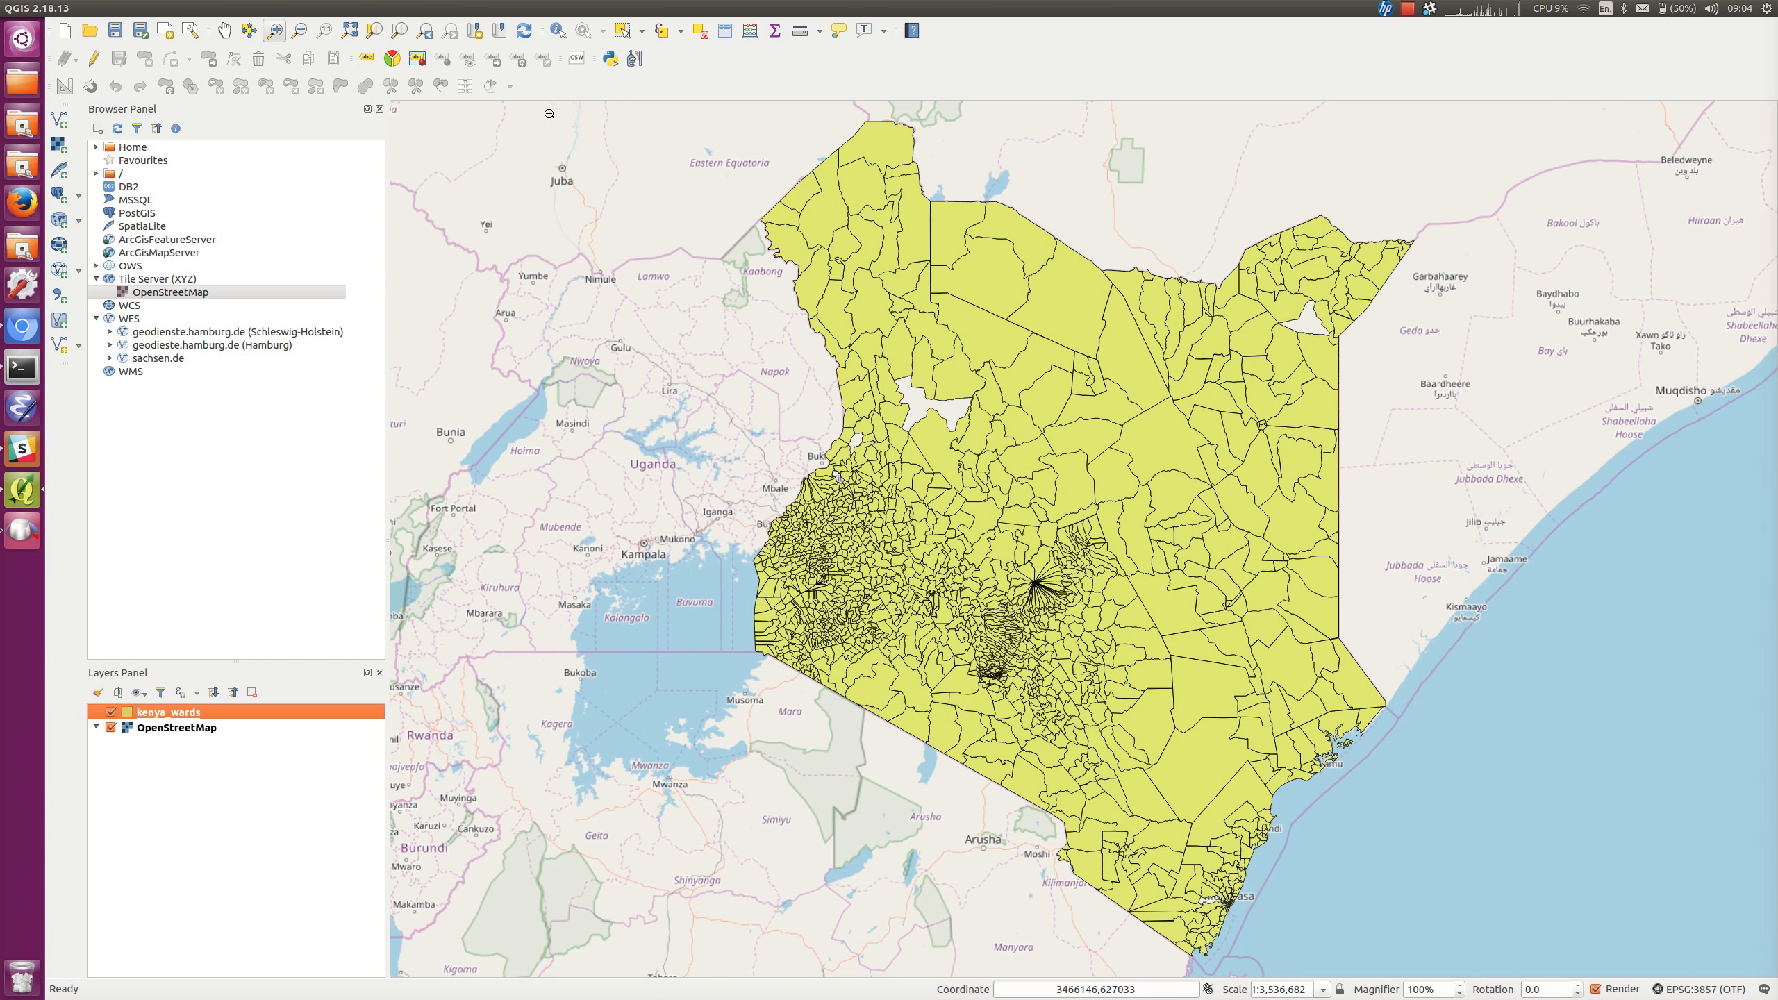
{"action": "left_click_drag", "start_coordinate": [1254, 278], "coordinate": [1372, 377]}
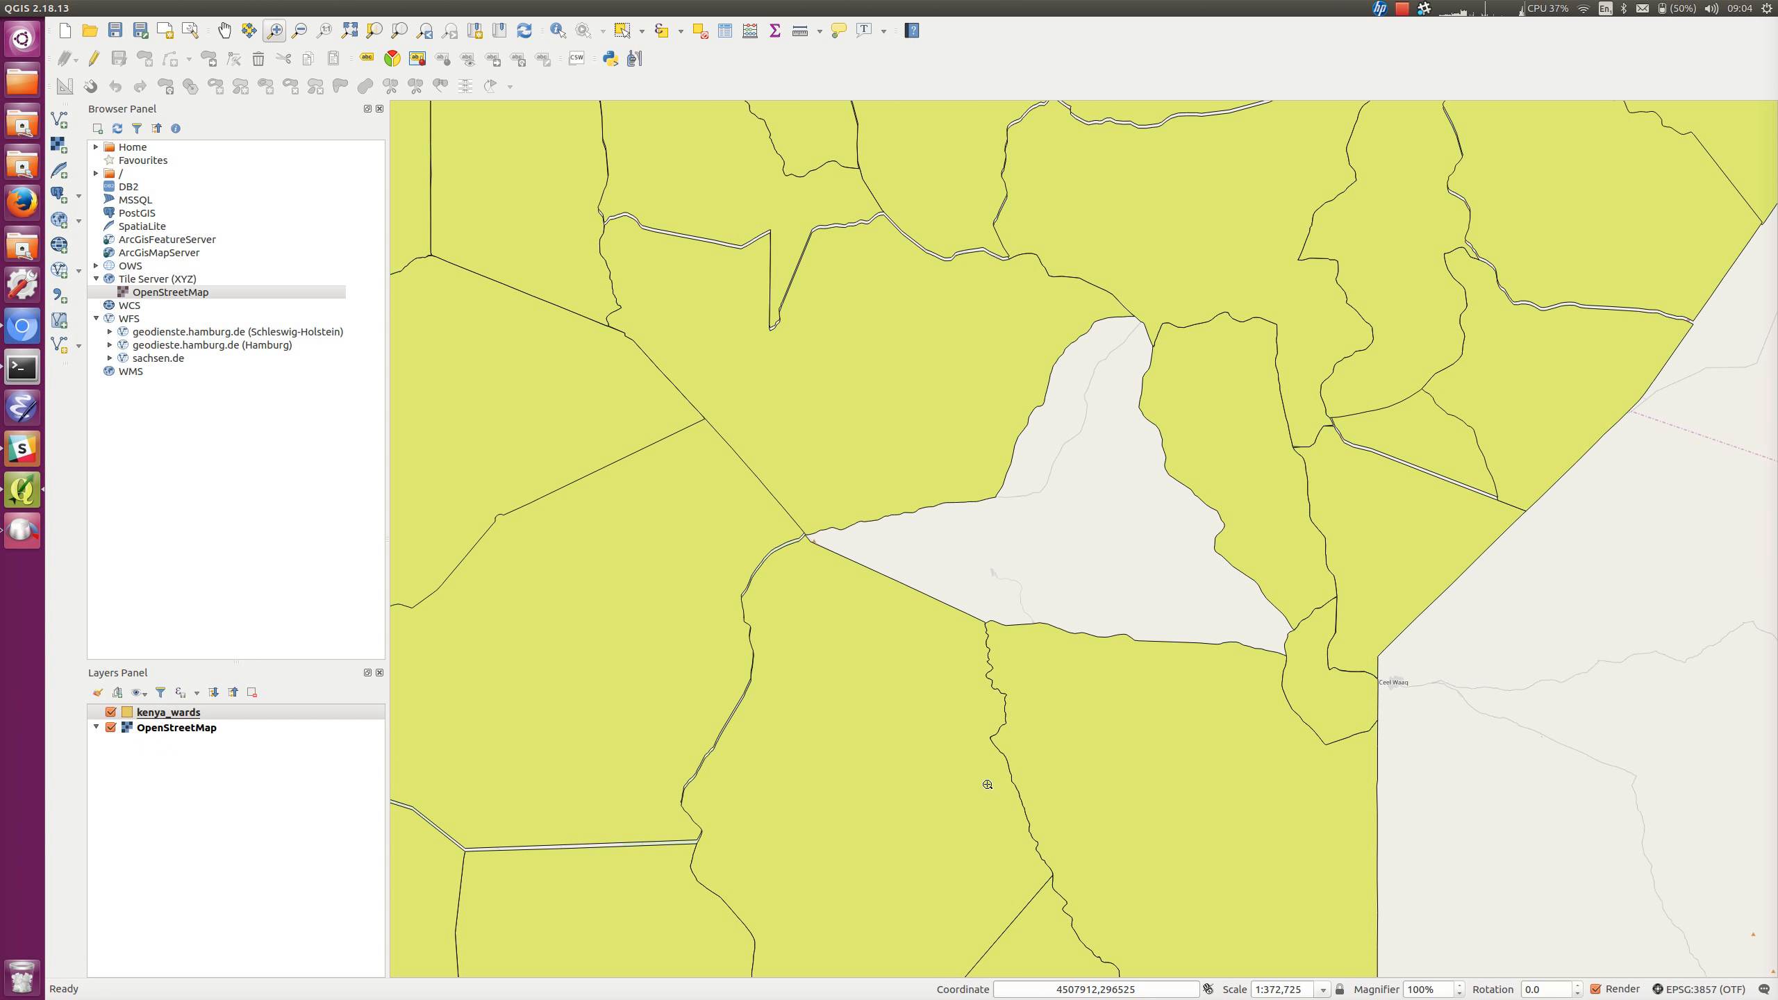
{"action": "right_click", "coordinate": [168, 714]}
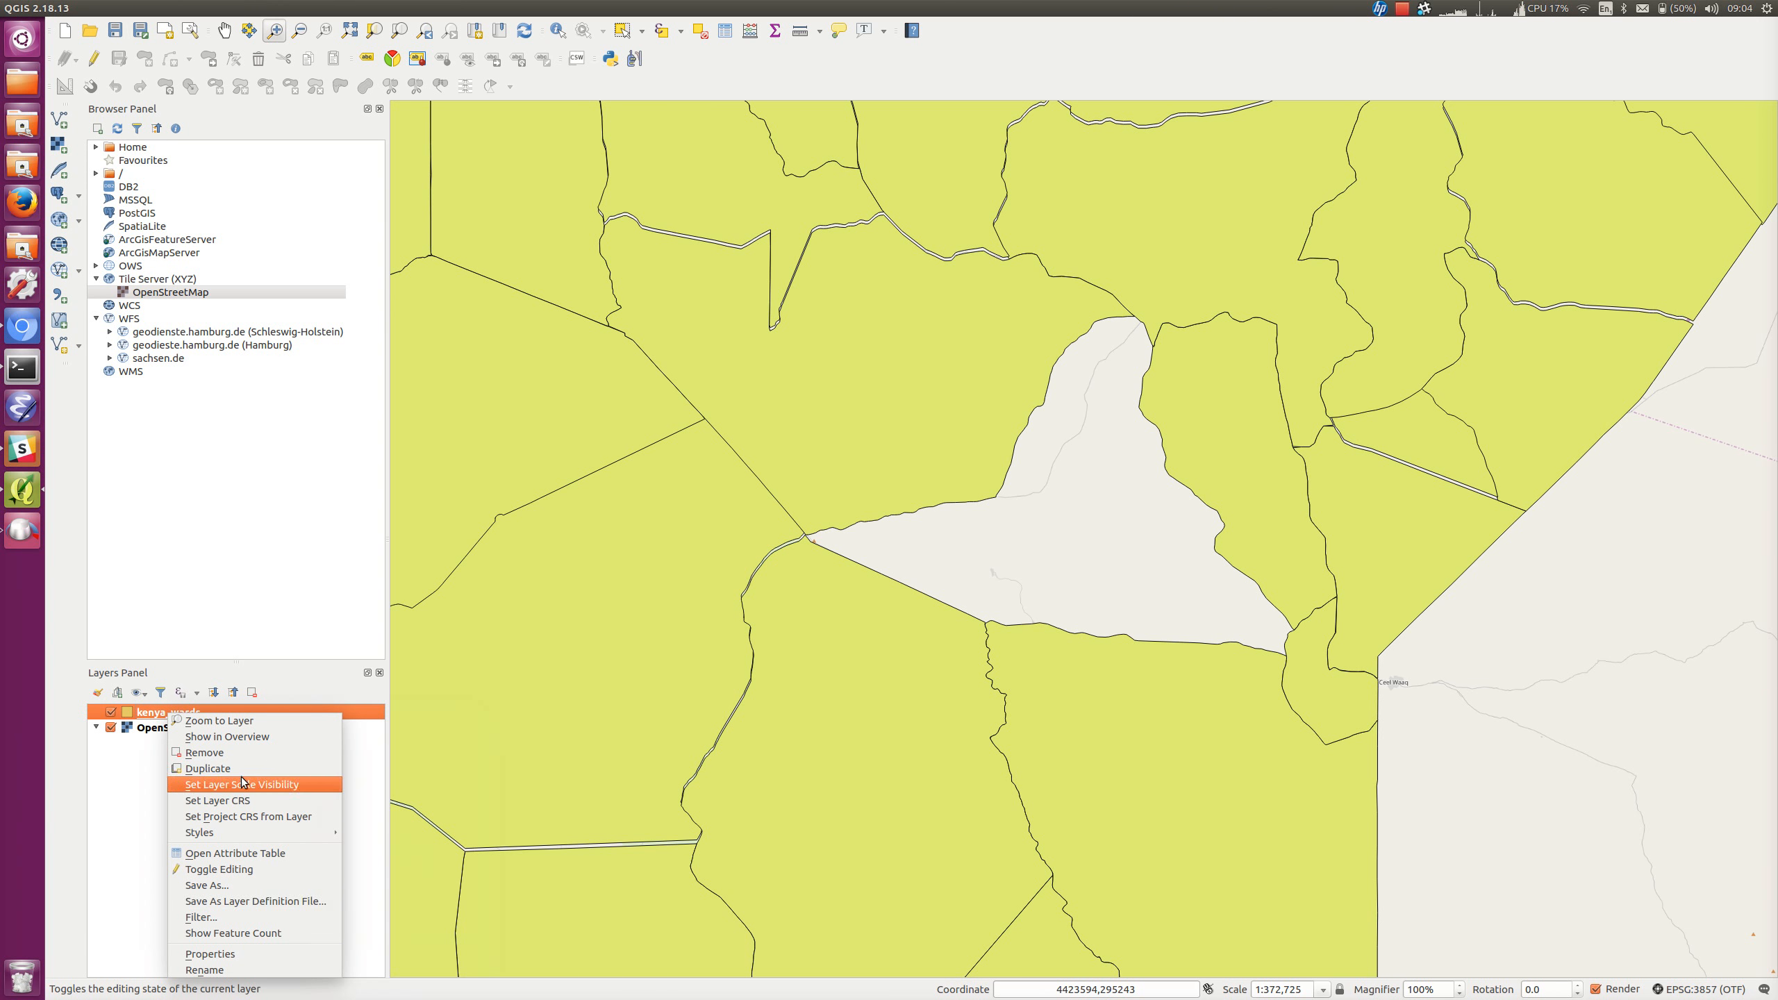
{"action": "left_click", "coordinate": [250, 869]}
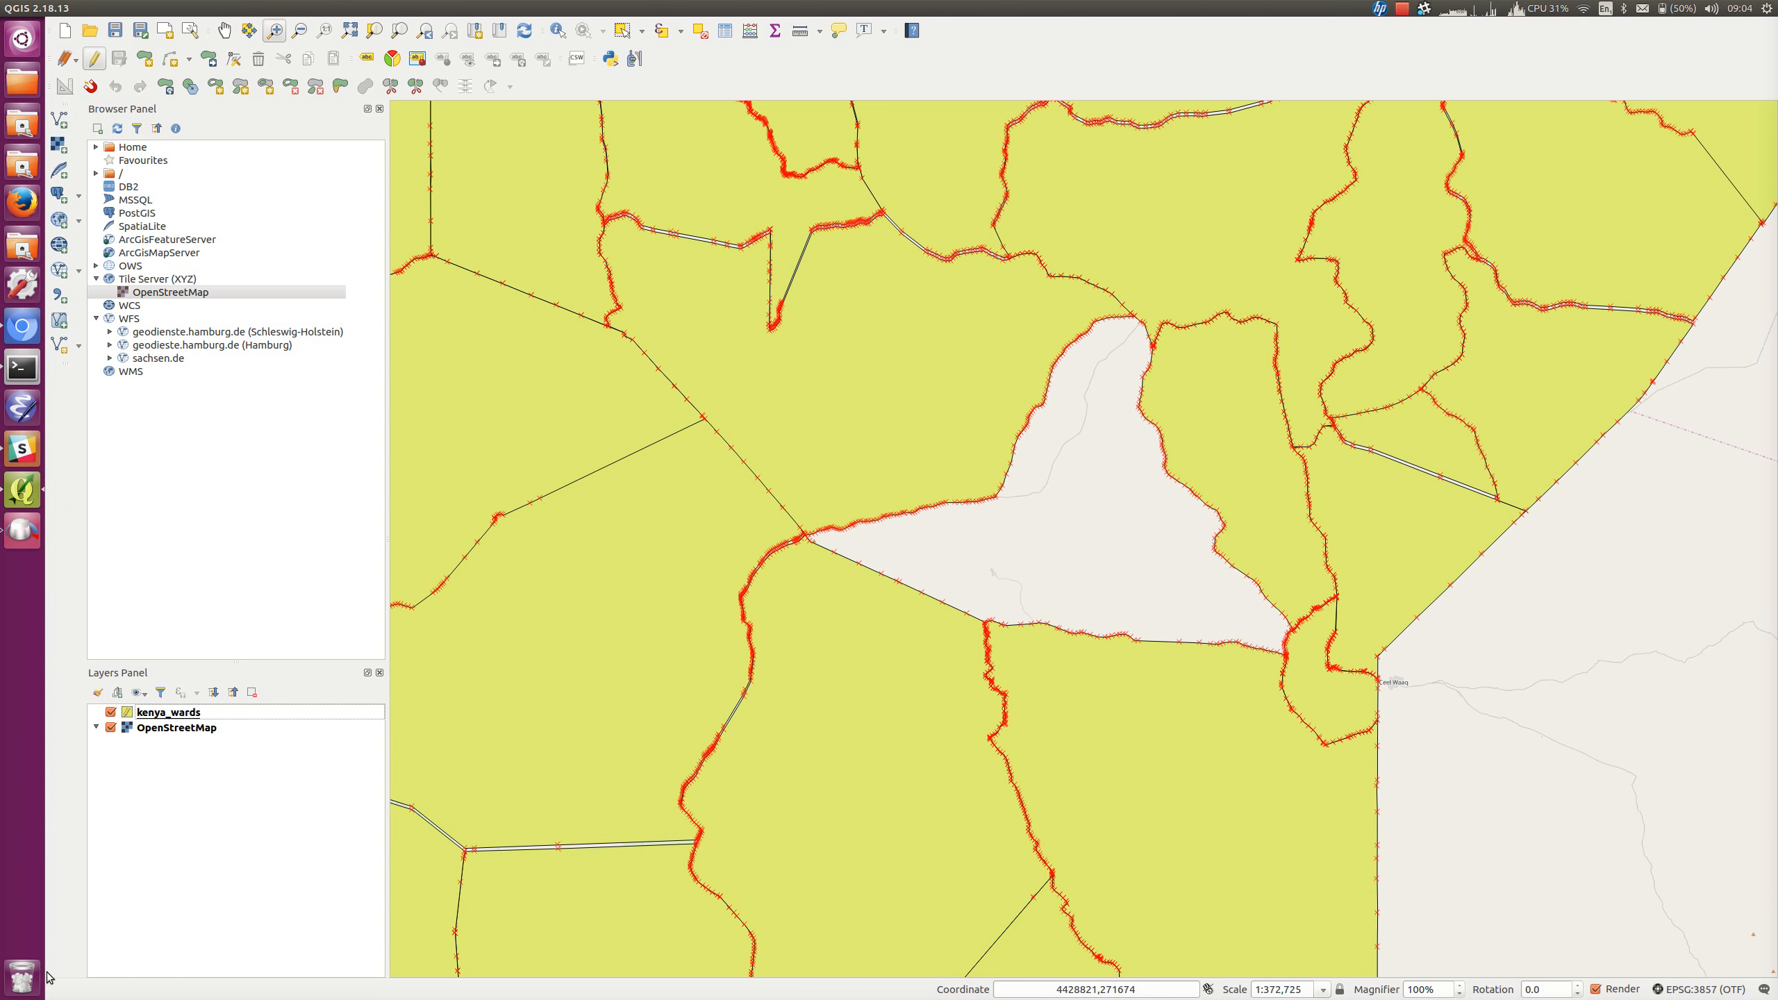
Change the fill color of the kenya_wards layer to dark green, #028d00
{"action": "right_click", "coordinate": [162, 712]}
{"action": "left_click", "coordinate": [242, 966]}
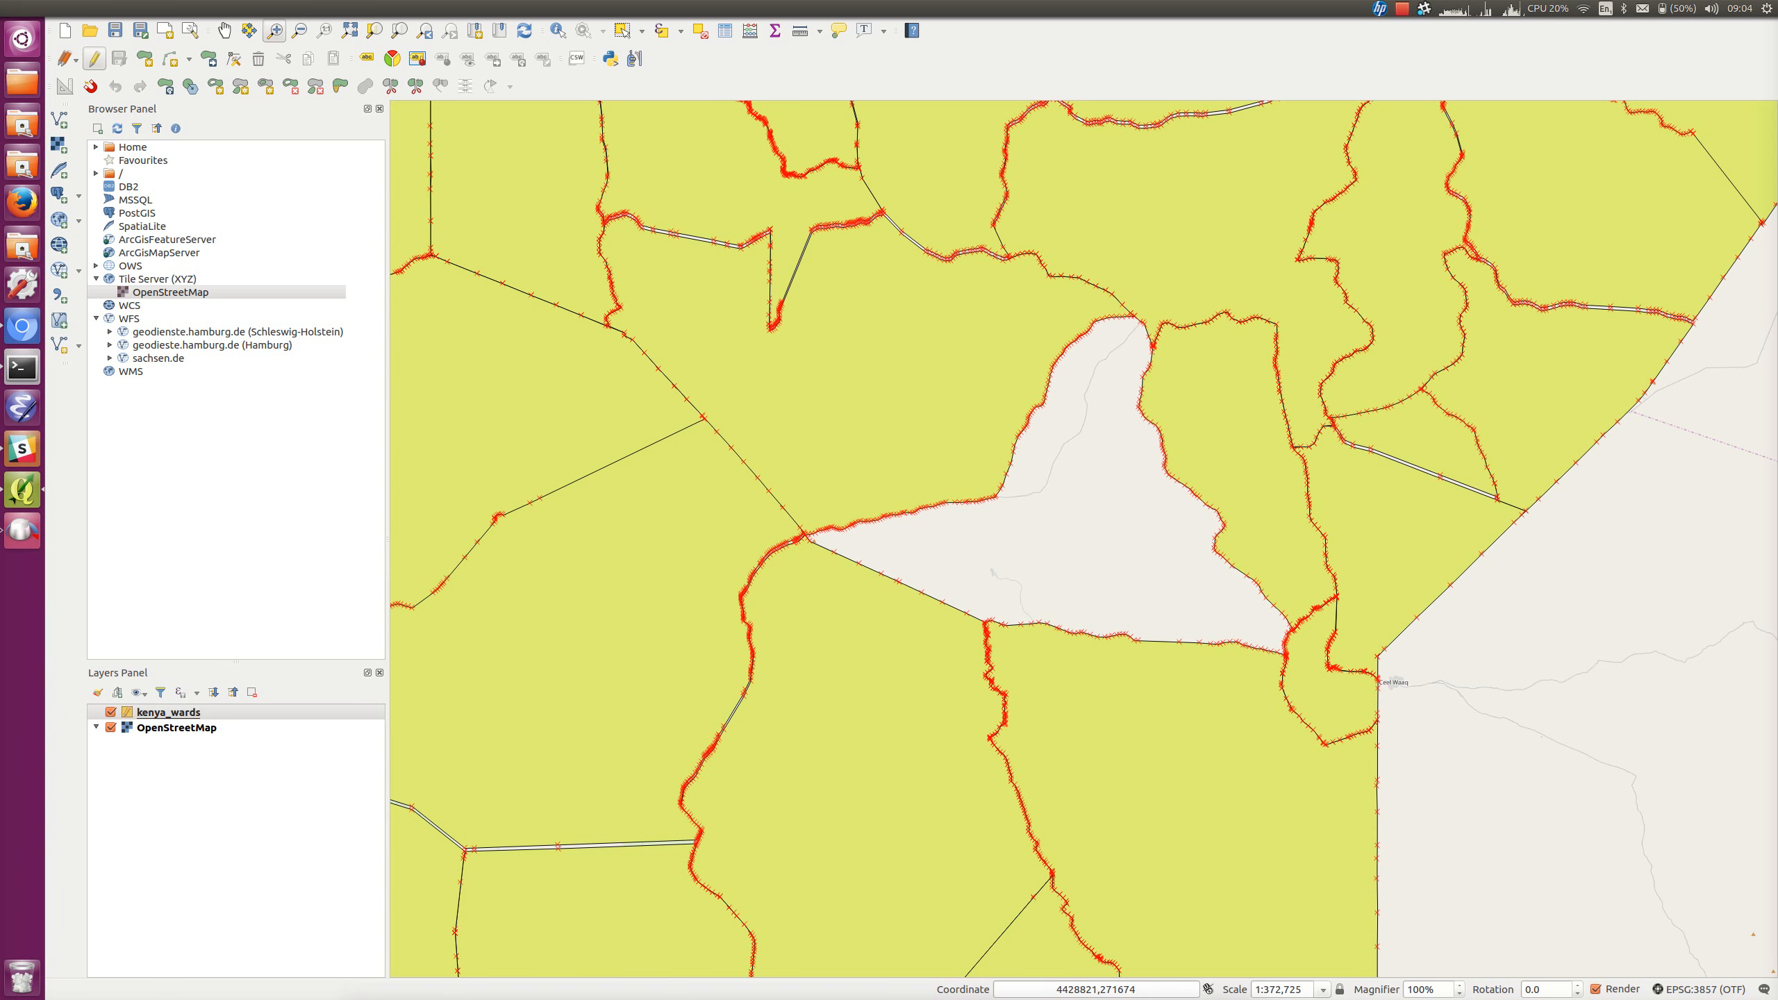
{"action": "left_click", "coordinate": [528, 706]}
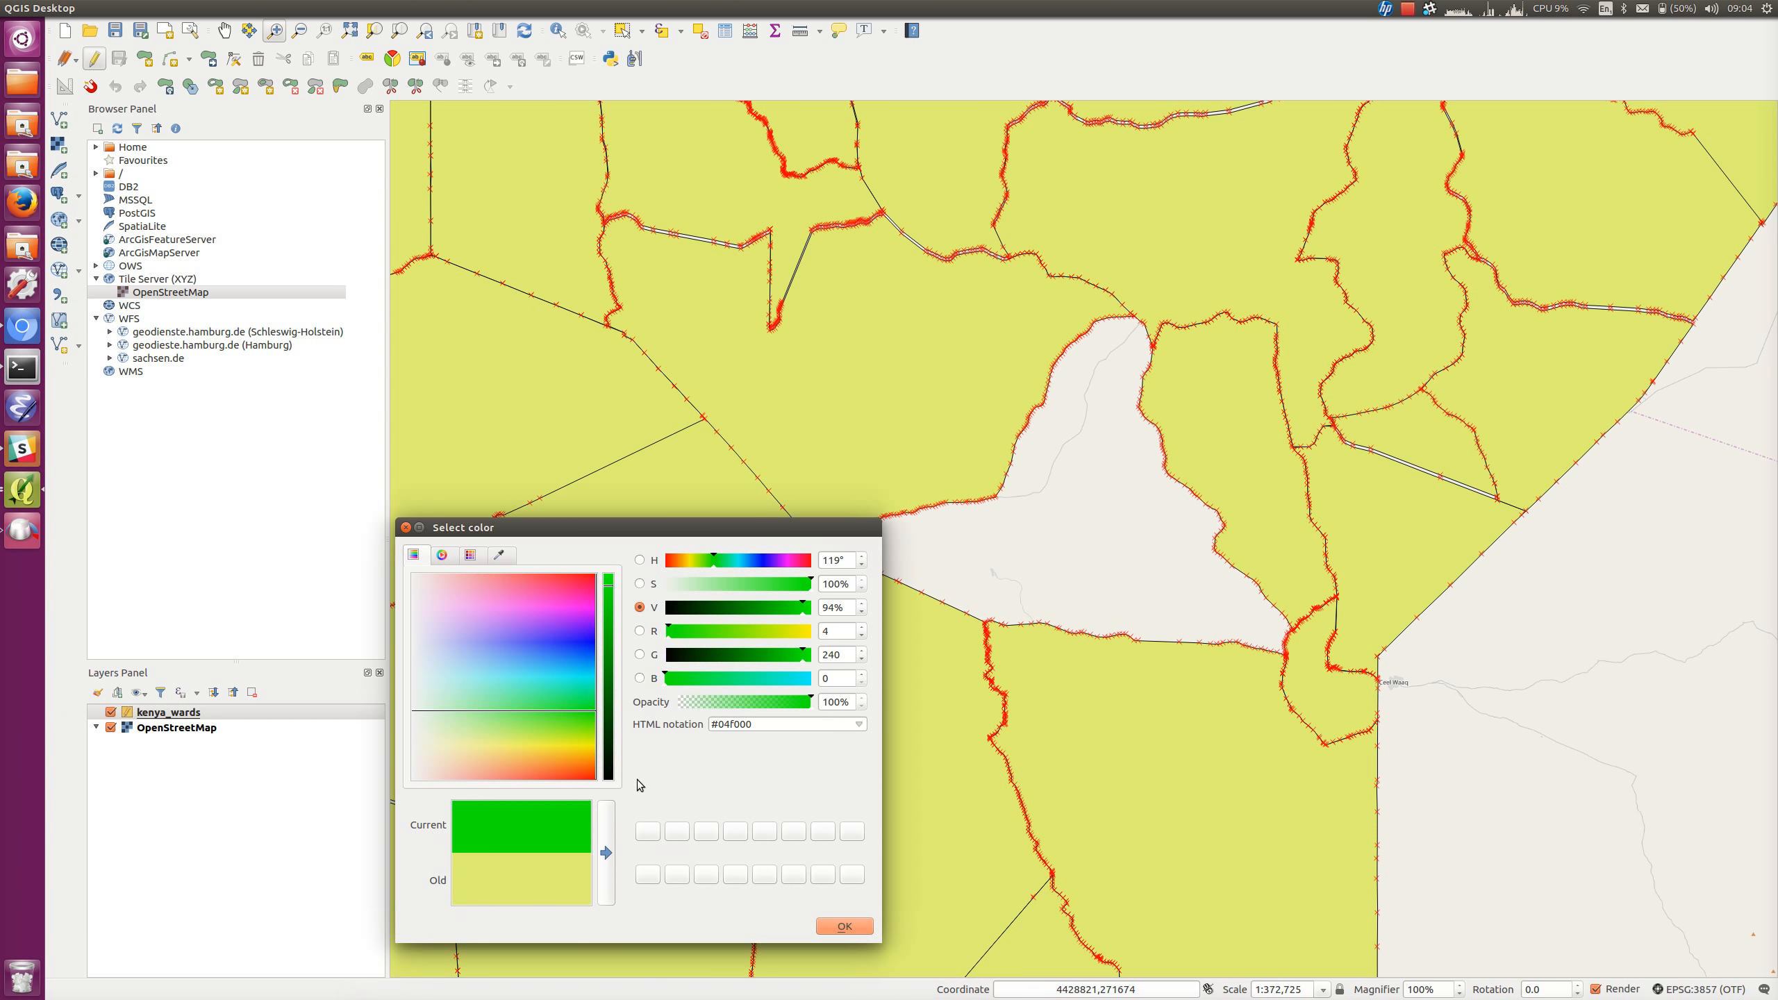
{"action": "left_click_drag", "start_coordinate": [608, 700], "coordinate": [618, 670]}
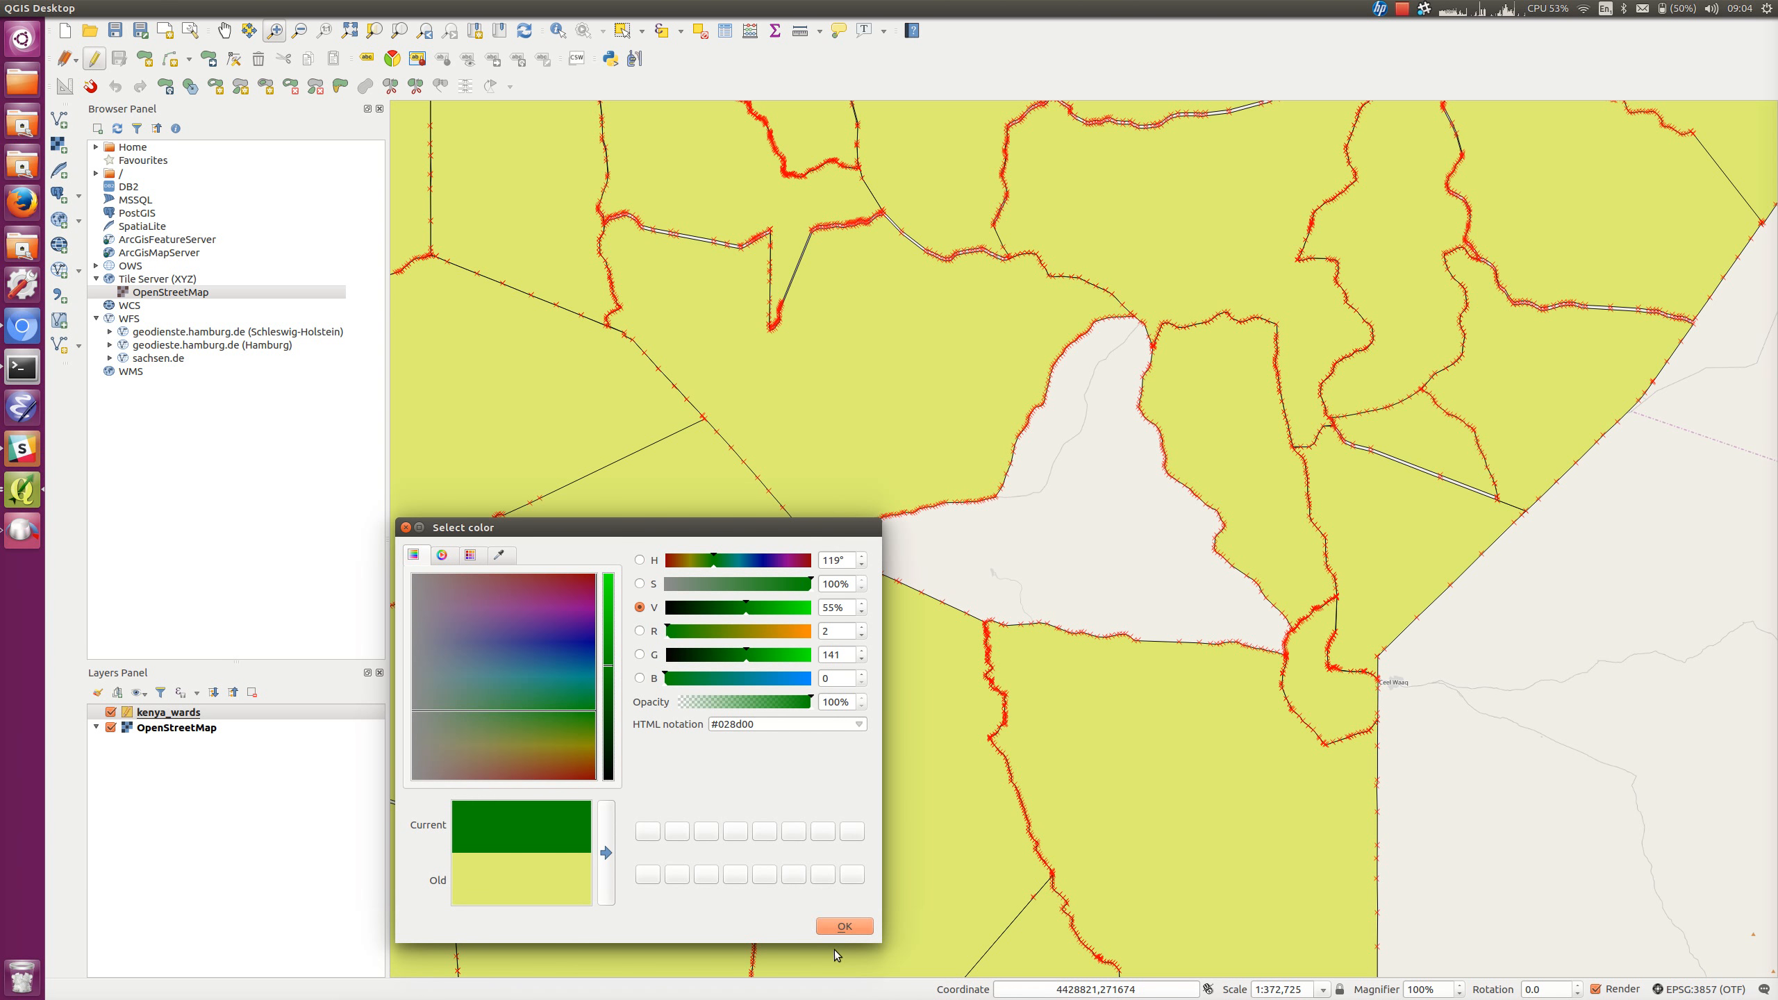
{"action": "left_click", "coordinate": [839, 927]}
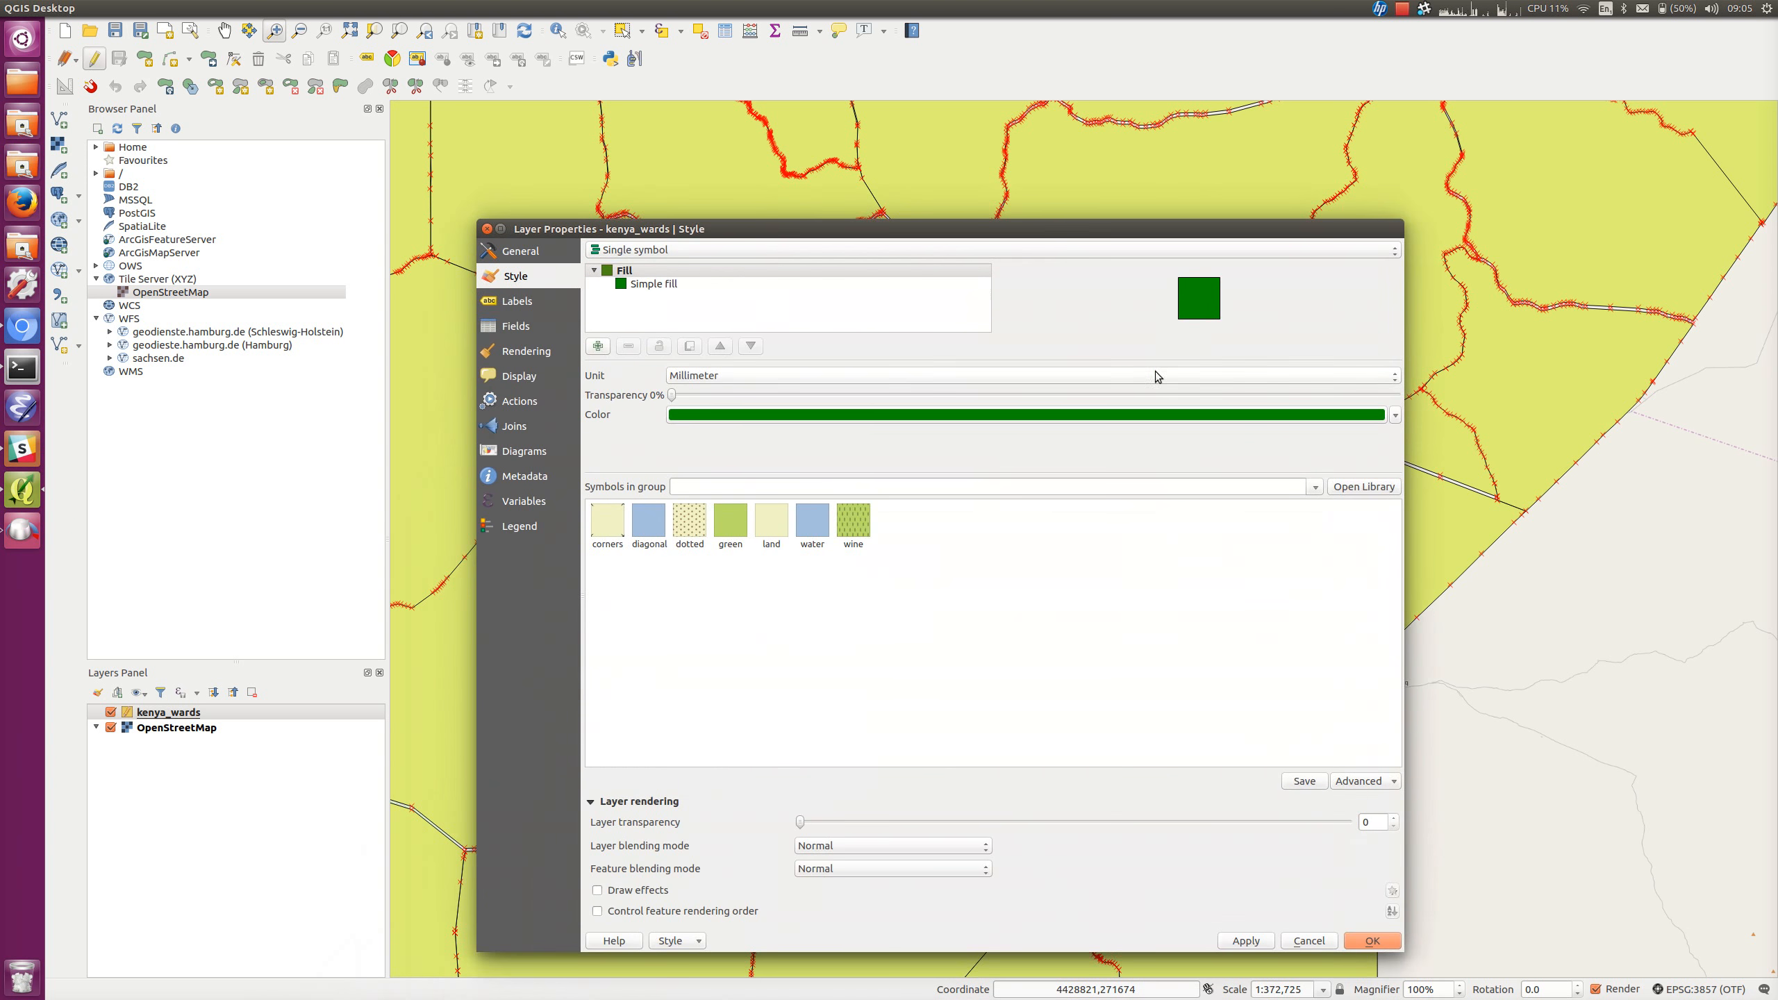
{"action": "left_click", "coordinate": [1358, 939]}
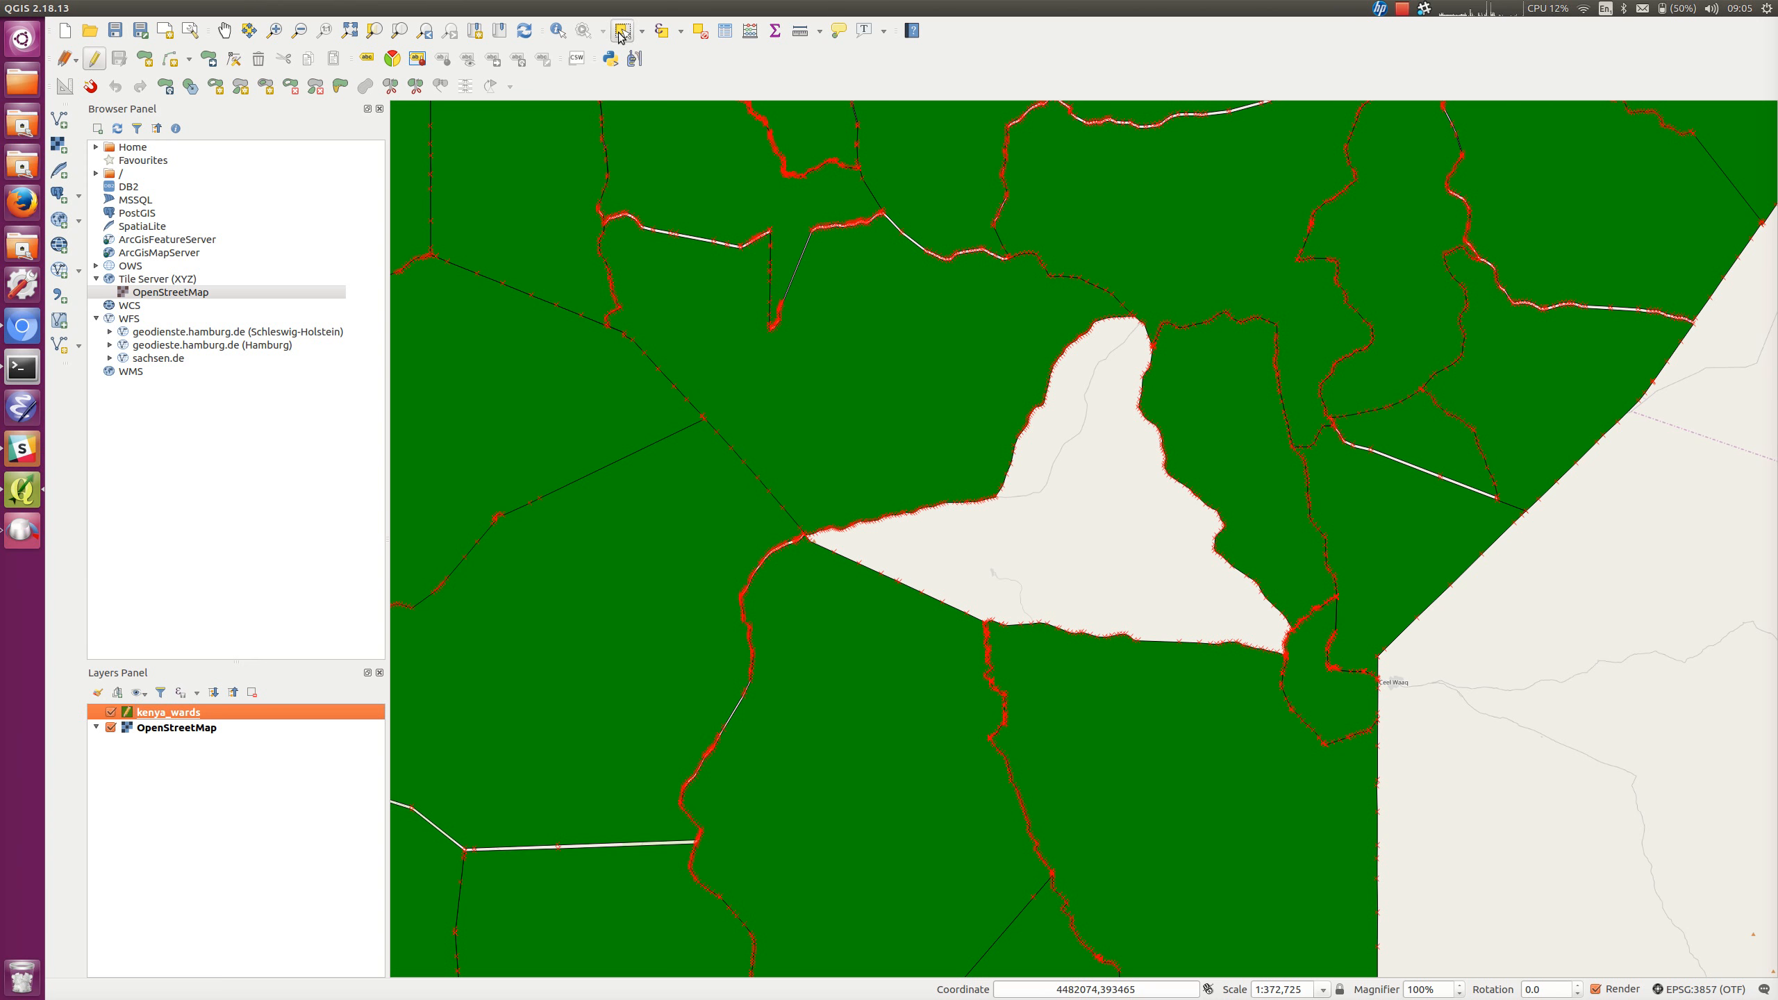
Select the seven ward polygons surrounding the triangular hole in kenya_wards
{"action": "left_click", "coordinate": [643, 30]}
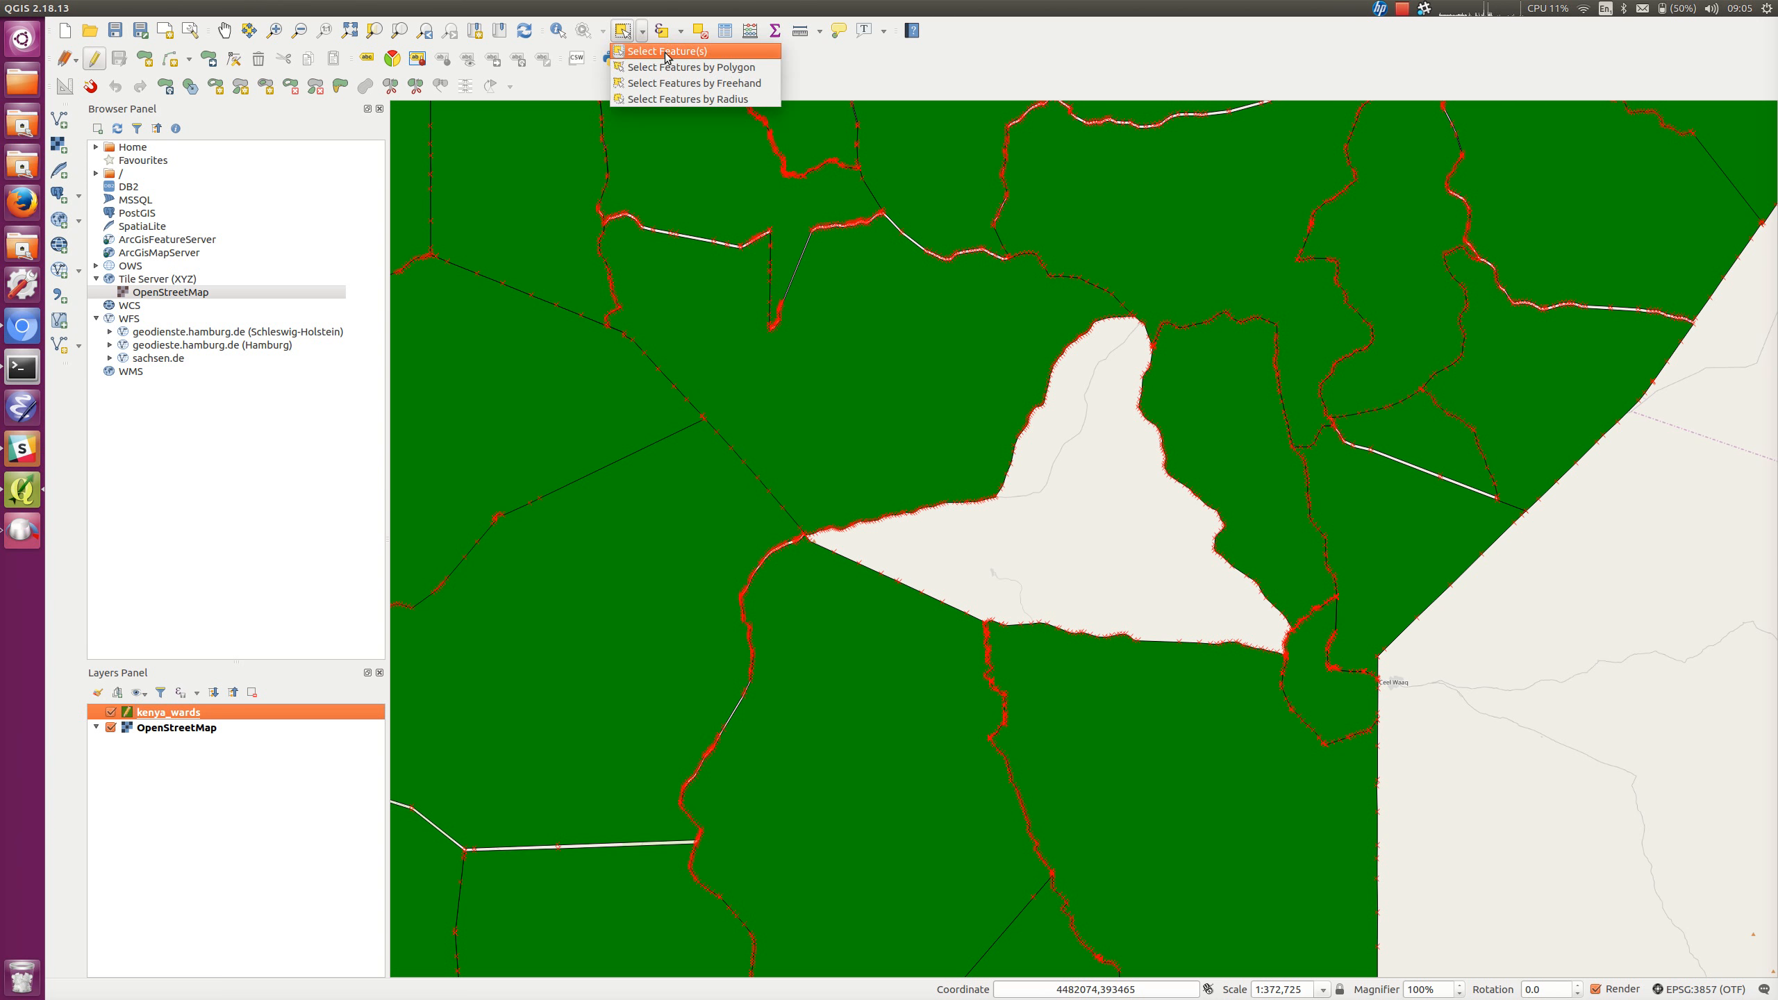
{"action": "left_click", "coordinate": [666, 51]}
{"action": "left_click", "coordinate": [671, 559]}
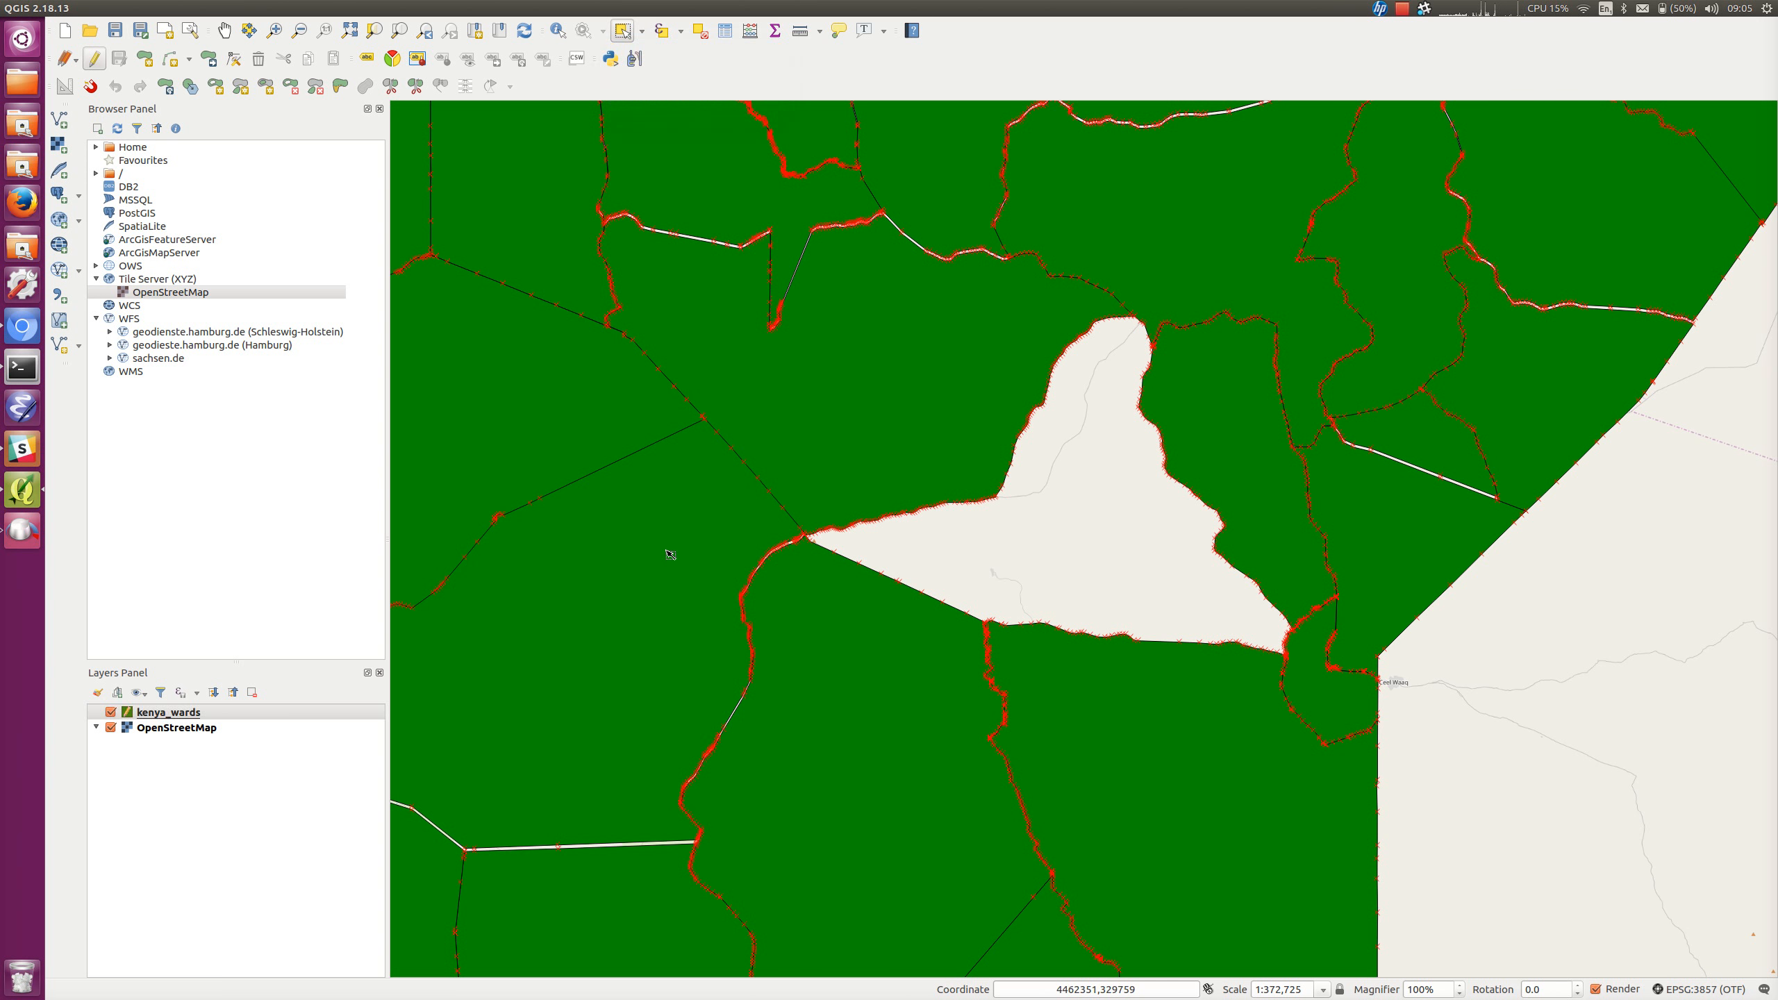
{"action": "left_click", "coordinate": [1193, 733], "text": "shift"}
{"action": "left_click", "coordinate": [1324, 704], "text": "shift"}
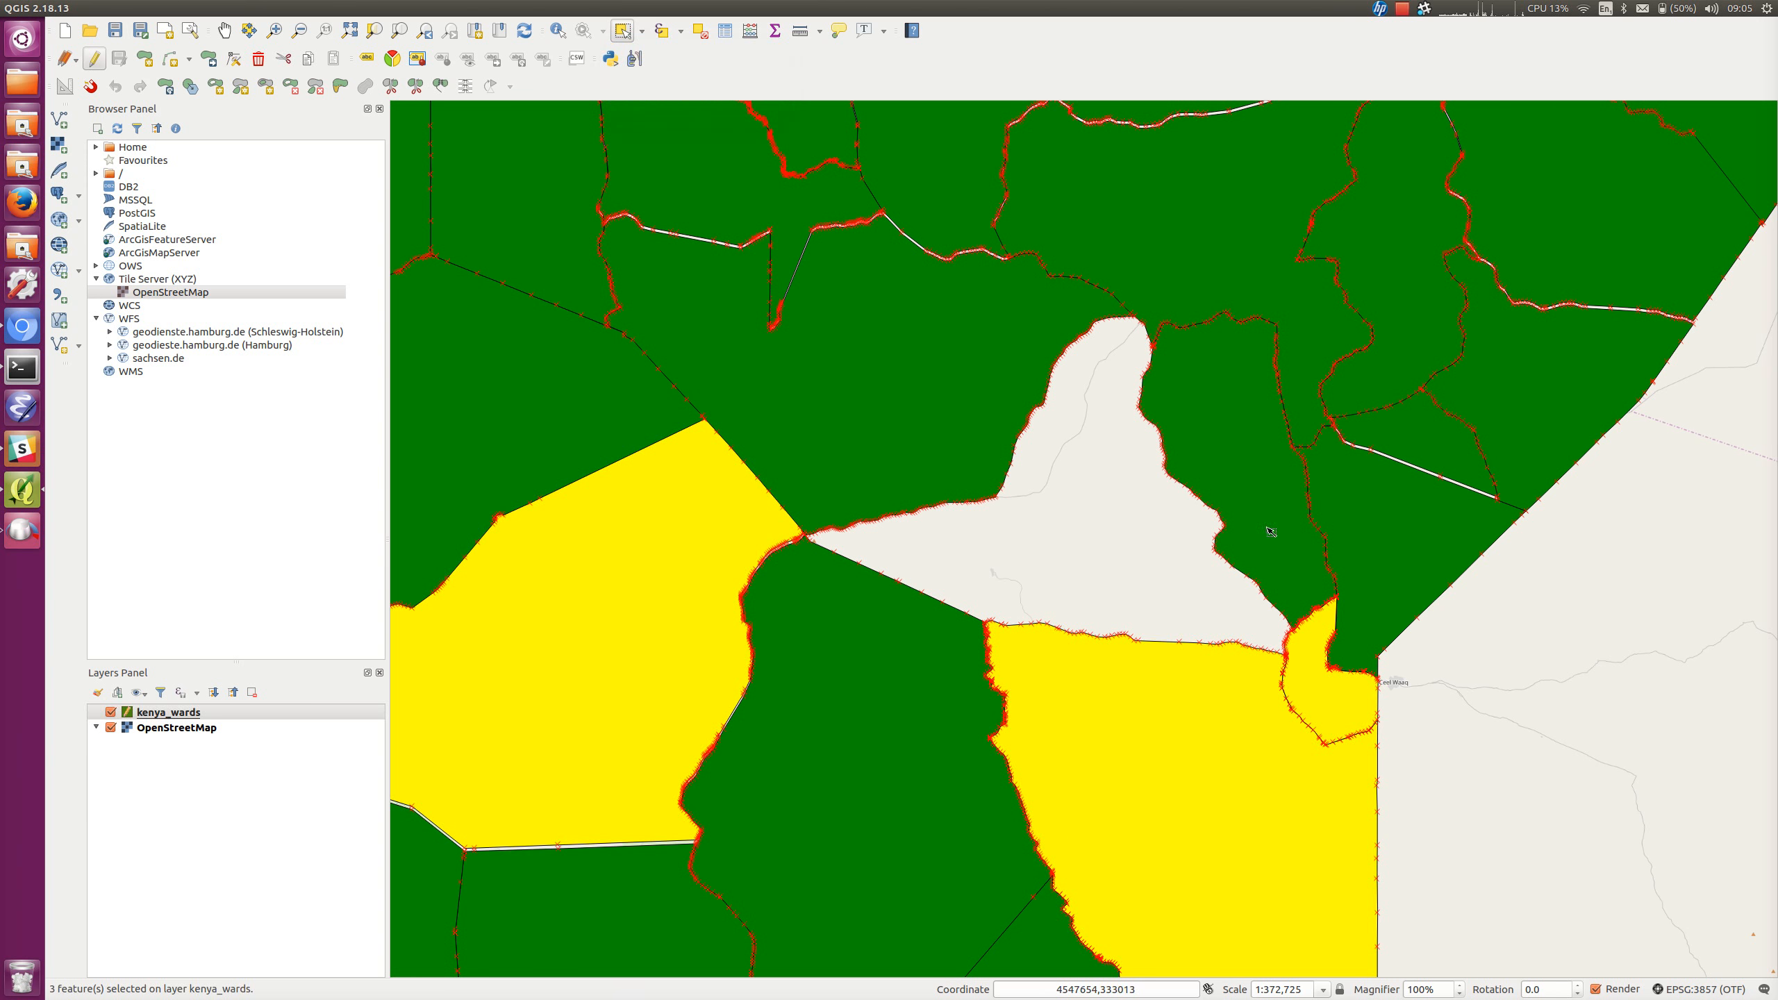
{"action": "left_click", "coordinate": [1254, 500], "text": "shift"}
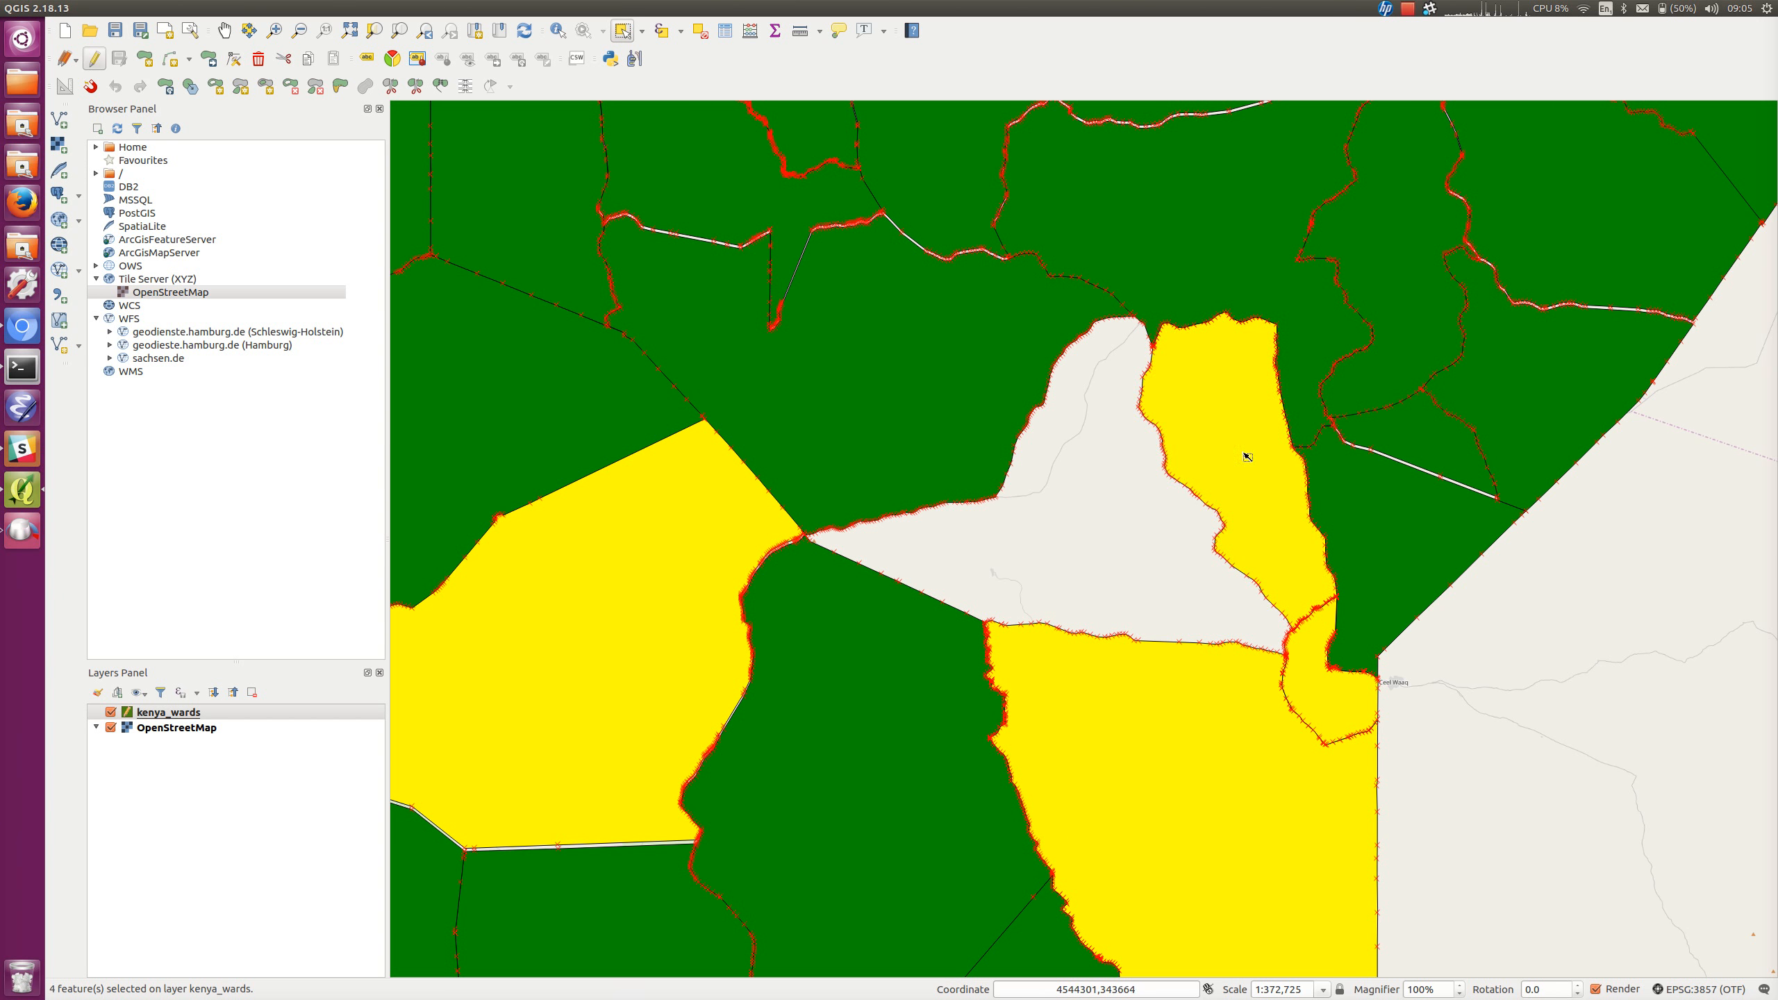
{"action": "left_click", "coordinate": [948, 738], "text": "shift"}
{"action": "left_click", "coordinate": [944, 407], "text": "shift"}
{"action": "left_click", "coordinate": [1180, 254], "text": "shift"}
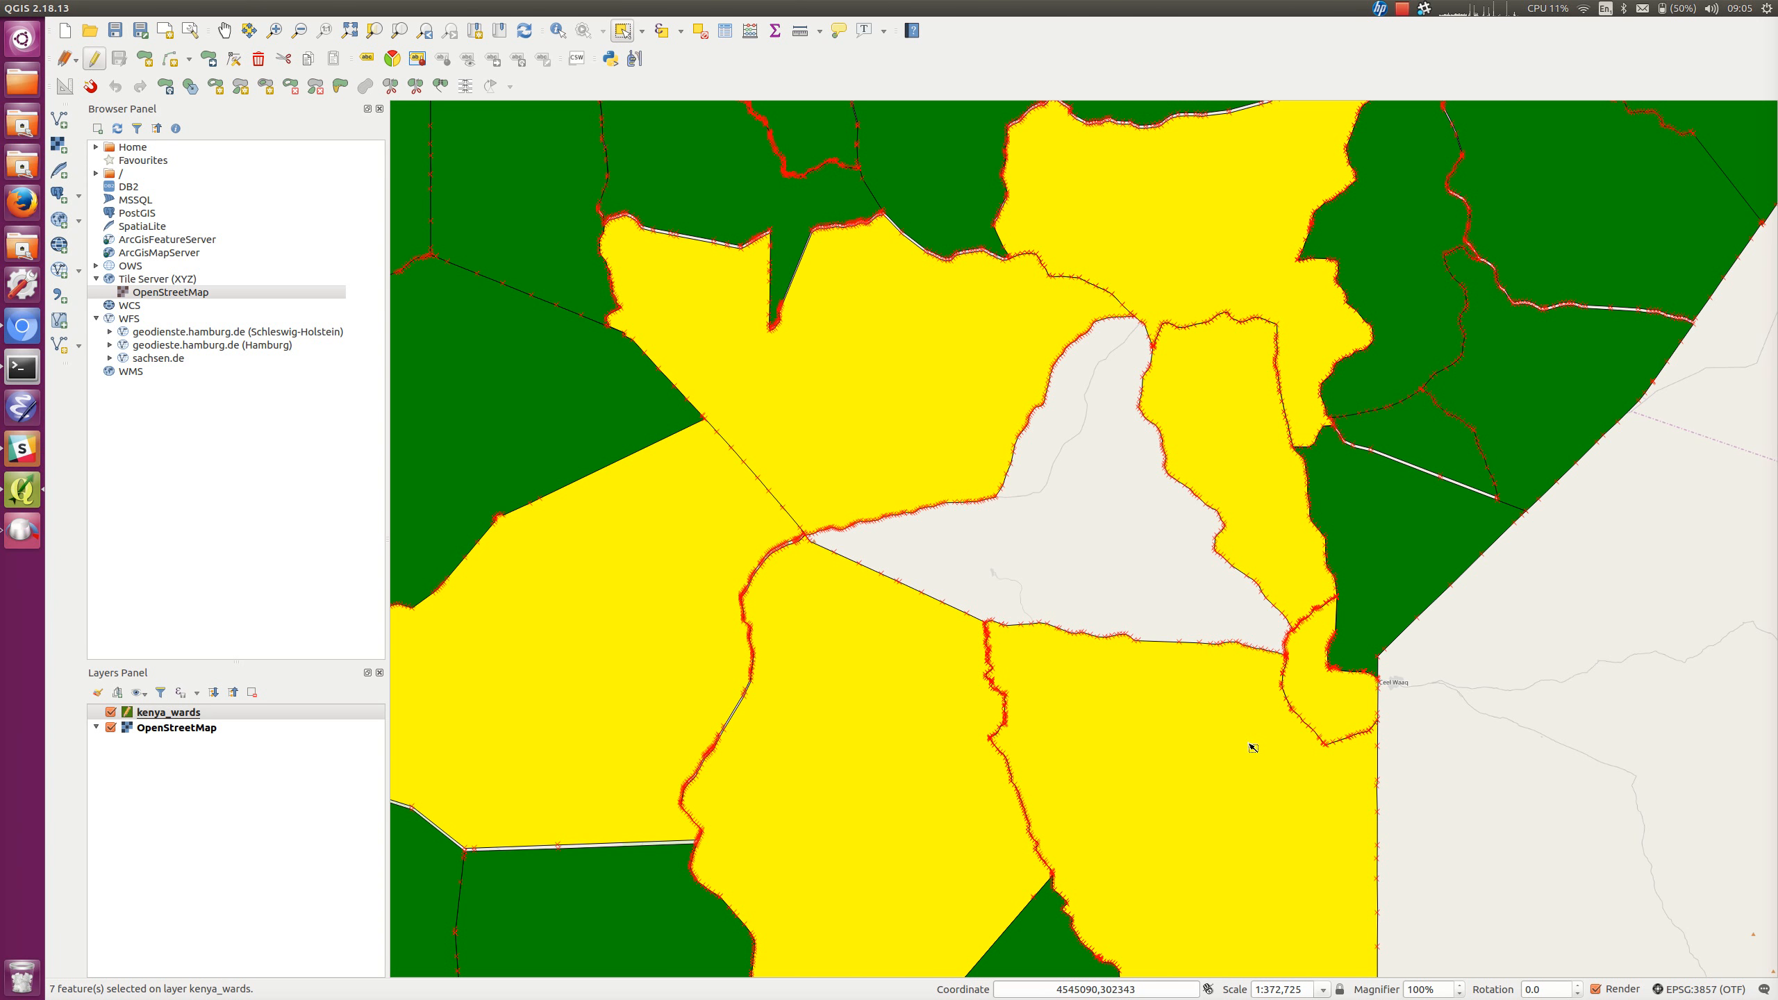
Create a single minimum convex hull of the selected kenya_wards features as a temporary layer
{"action": "left_click", "coordinate": [298, 10]}
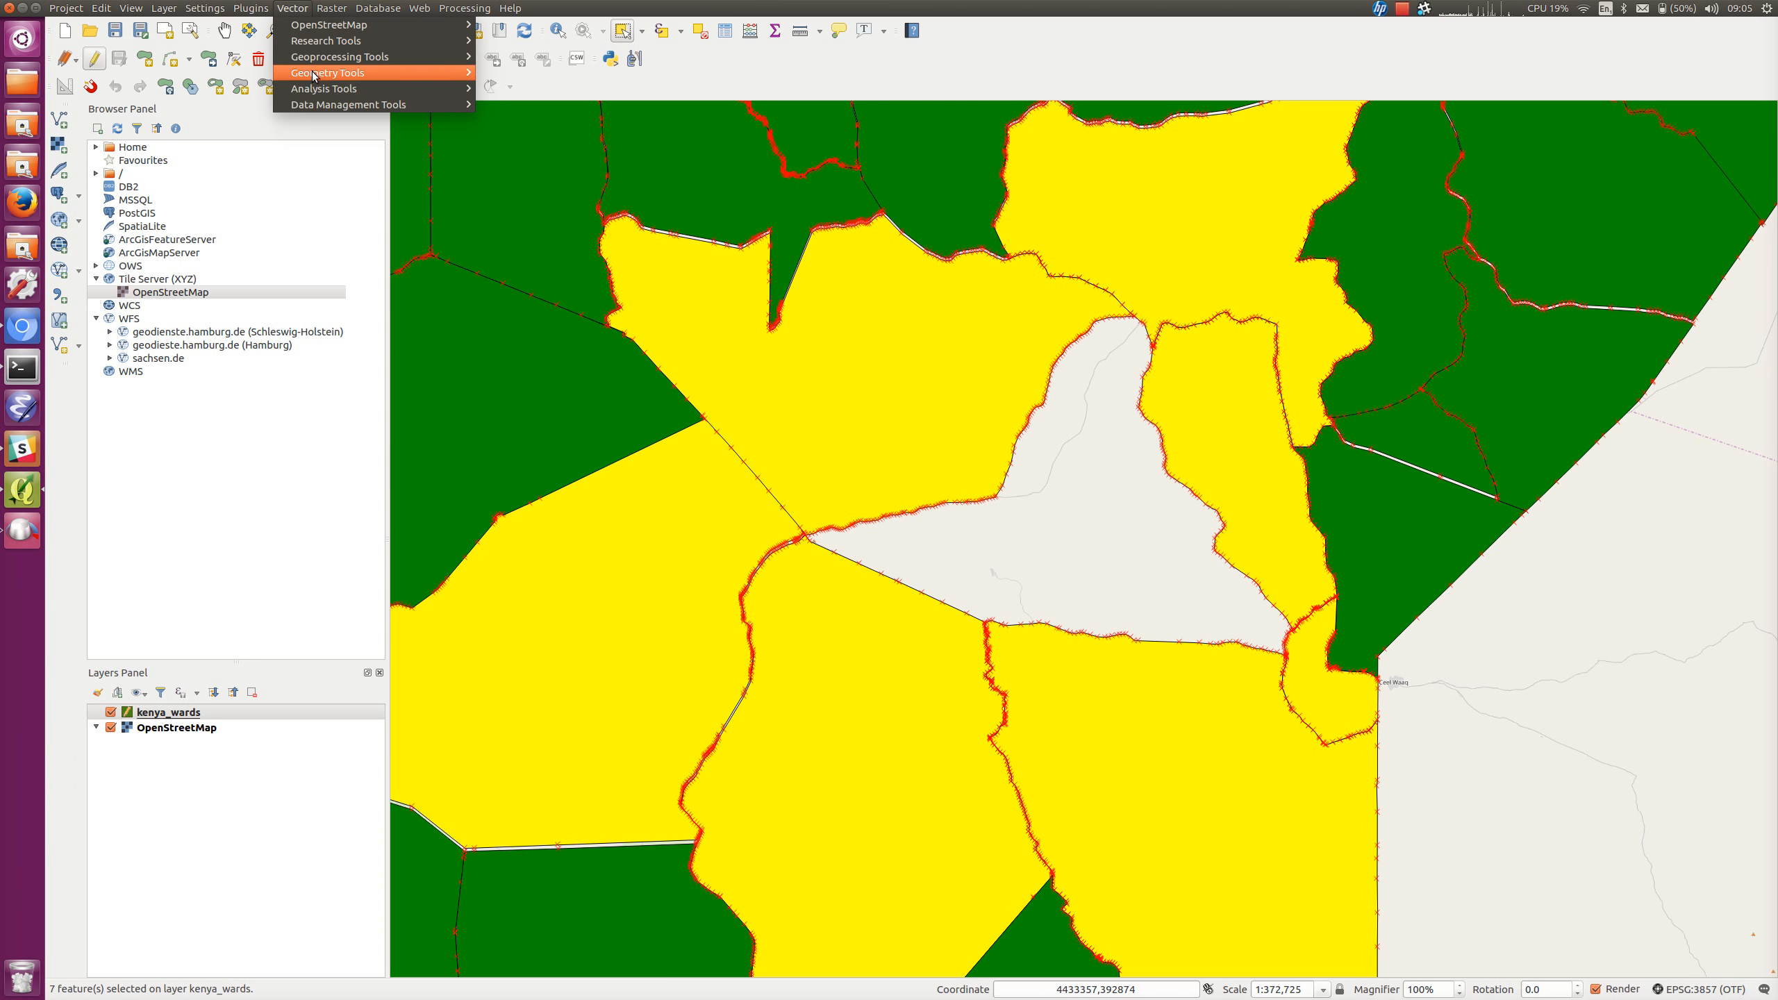
{"action": "mouse_move", "coordinate": [313, 75]}
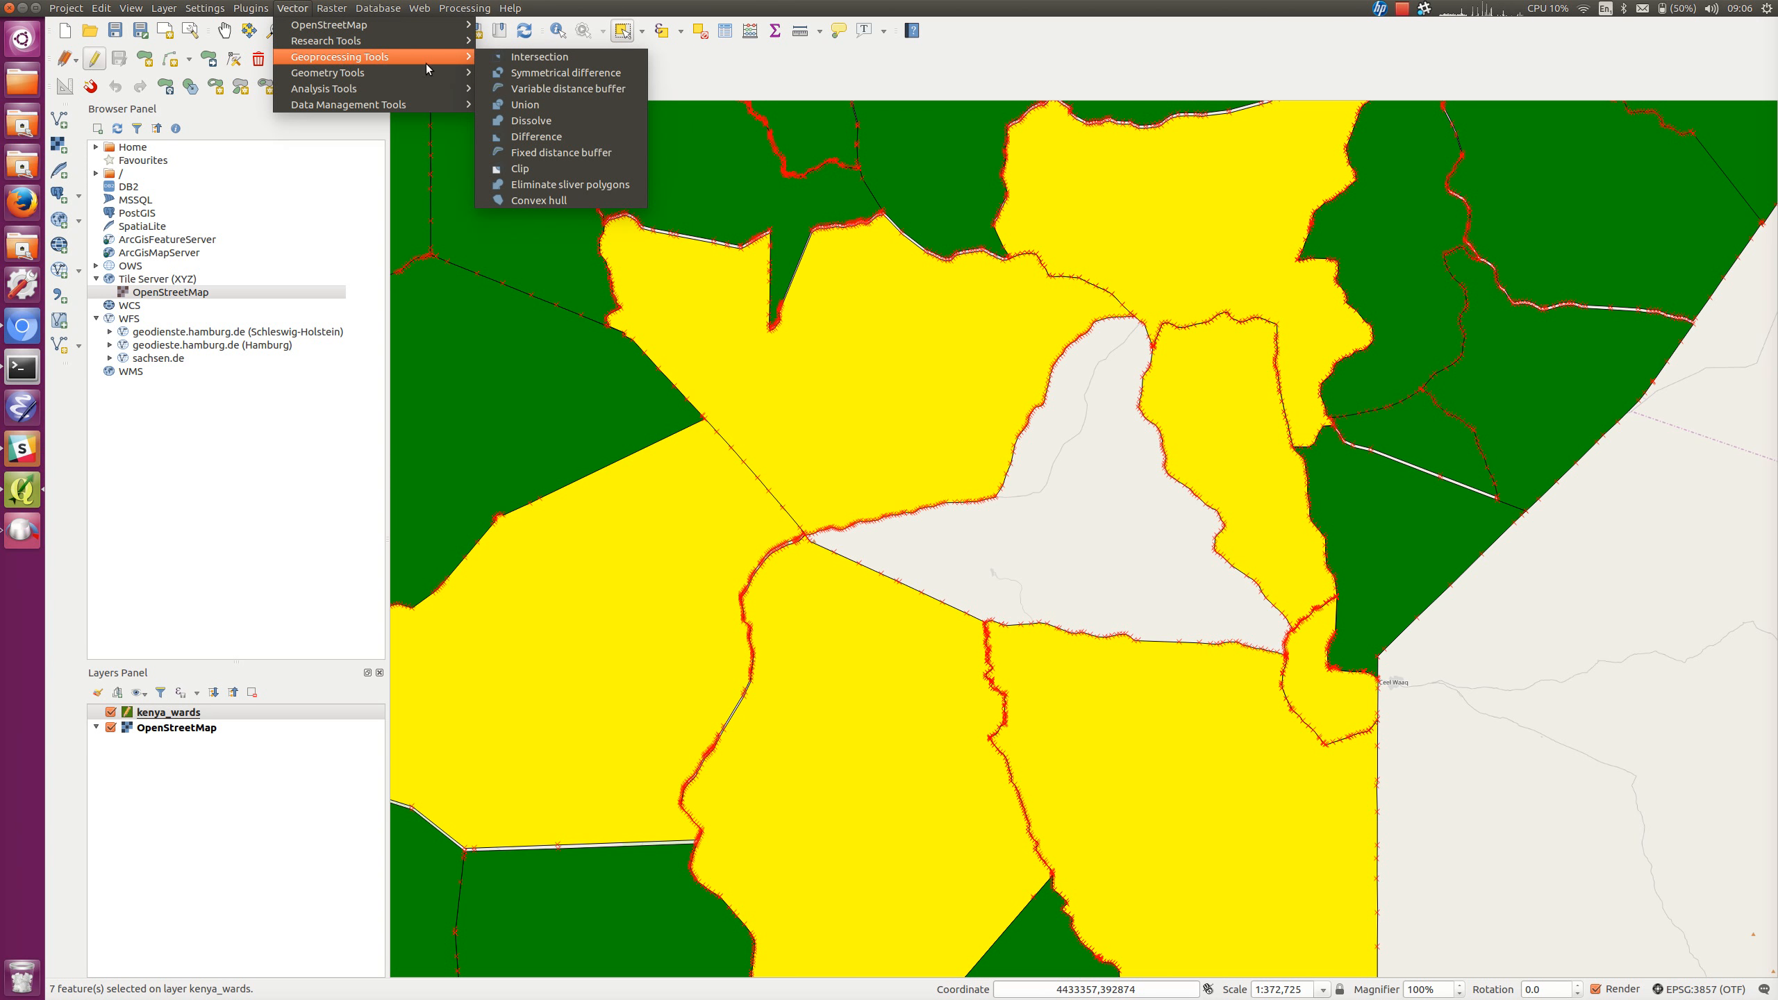
{"action": "left_click", "coordinate": [582, 200]}
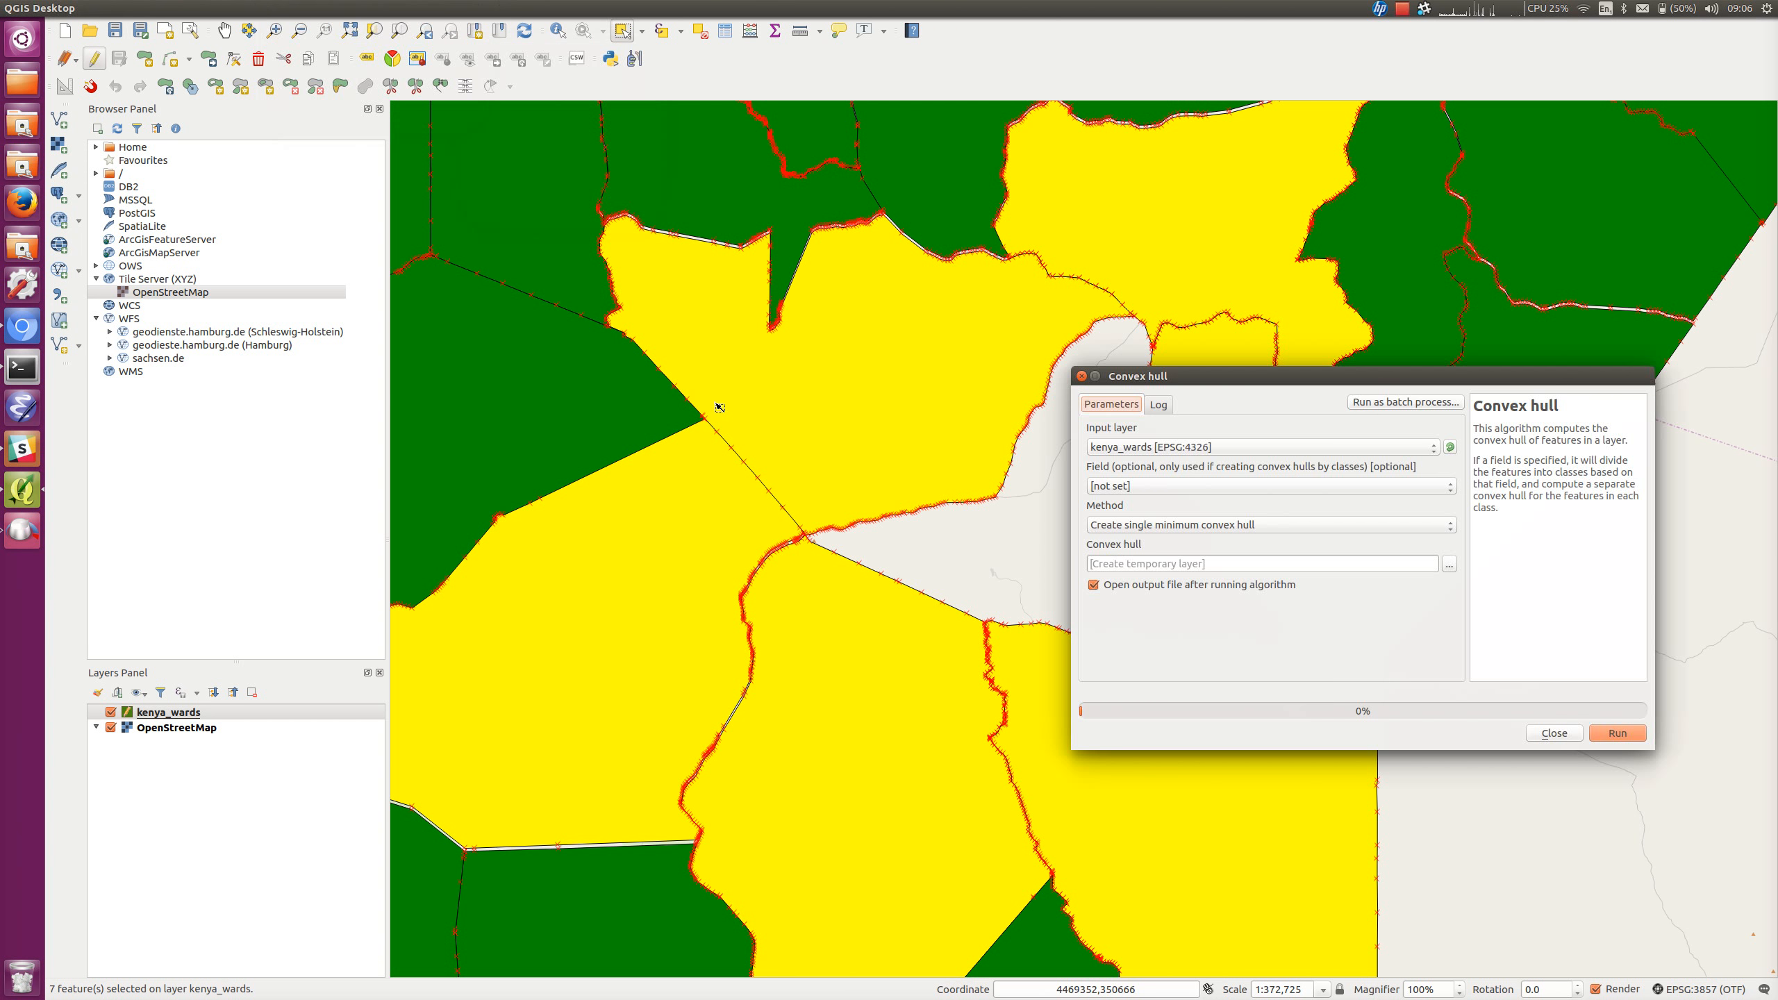
{"action": "left_click", "coordinate": [1617, 733]}
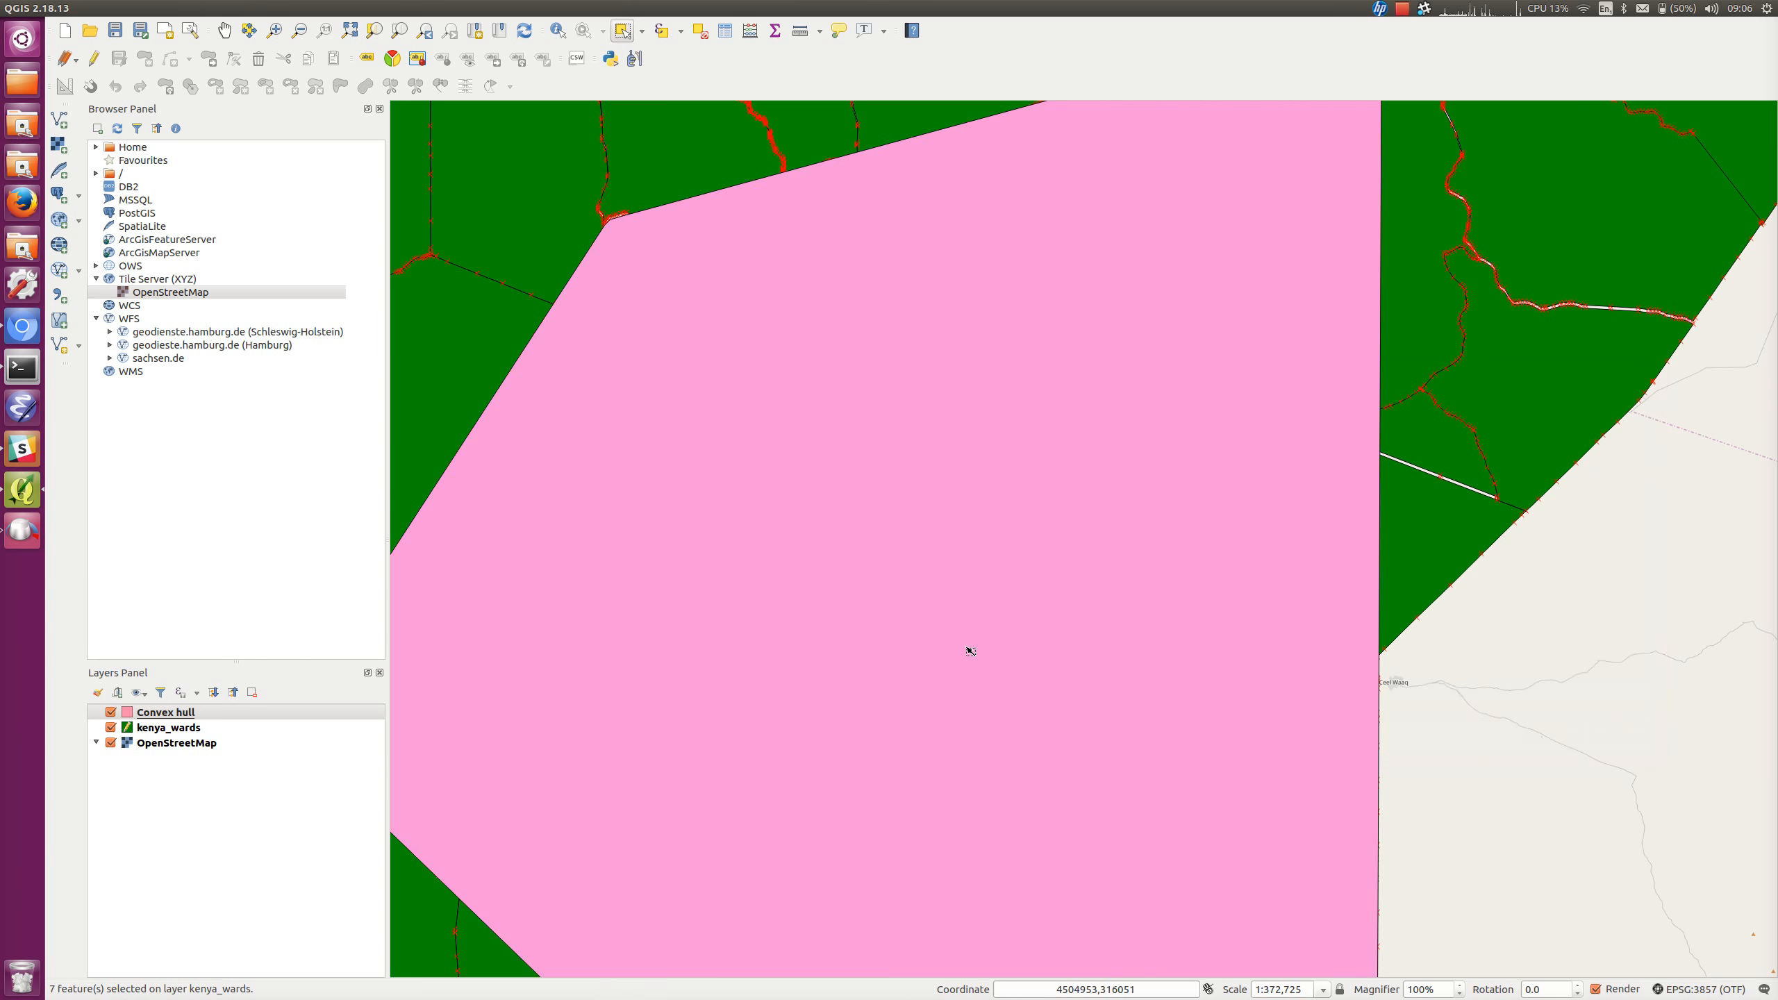
Compare the convex hull with the selected wards beneath it by switching the Convex hull layer off and on
{"action": "scroll", "coordinate": [980, 616], "scroll_direction": "down", "scroll_amount": 1}
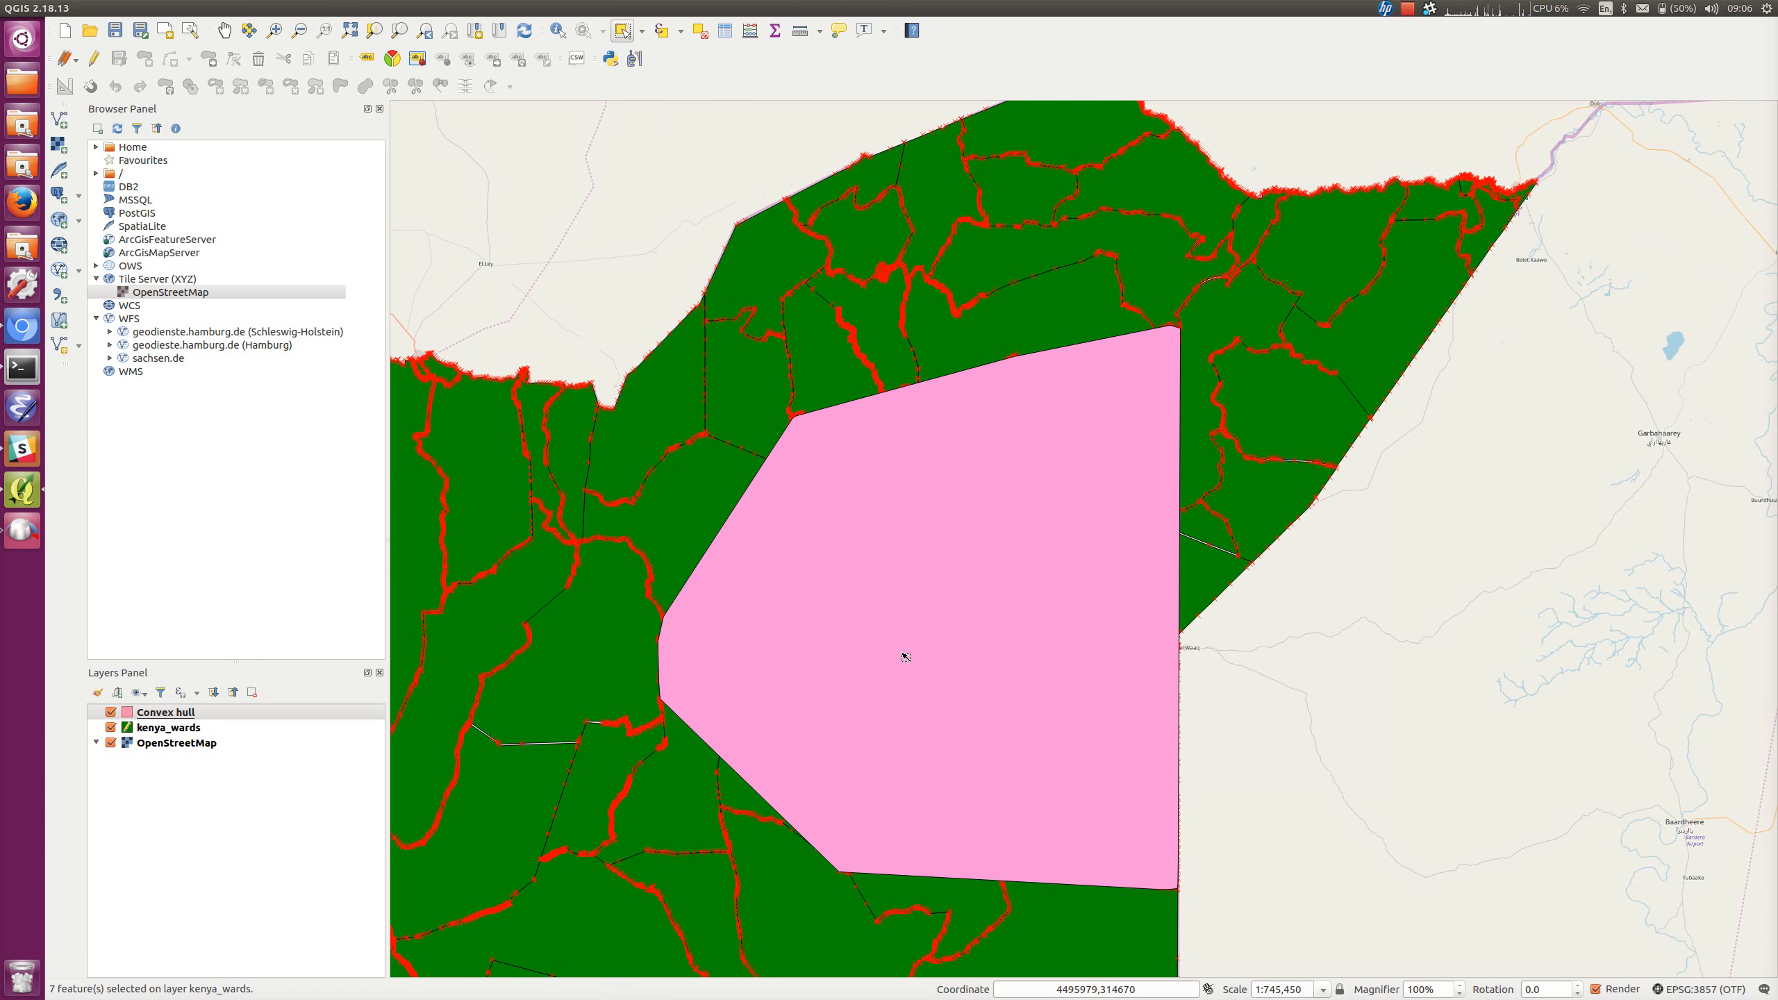
{"action": "left_click", "coordinate": [109, 714]}
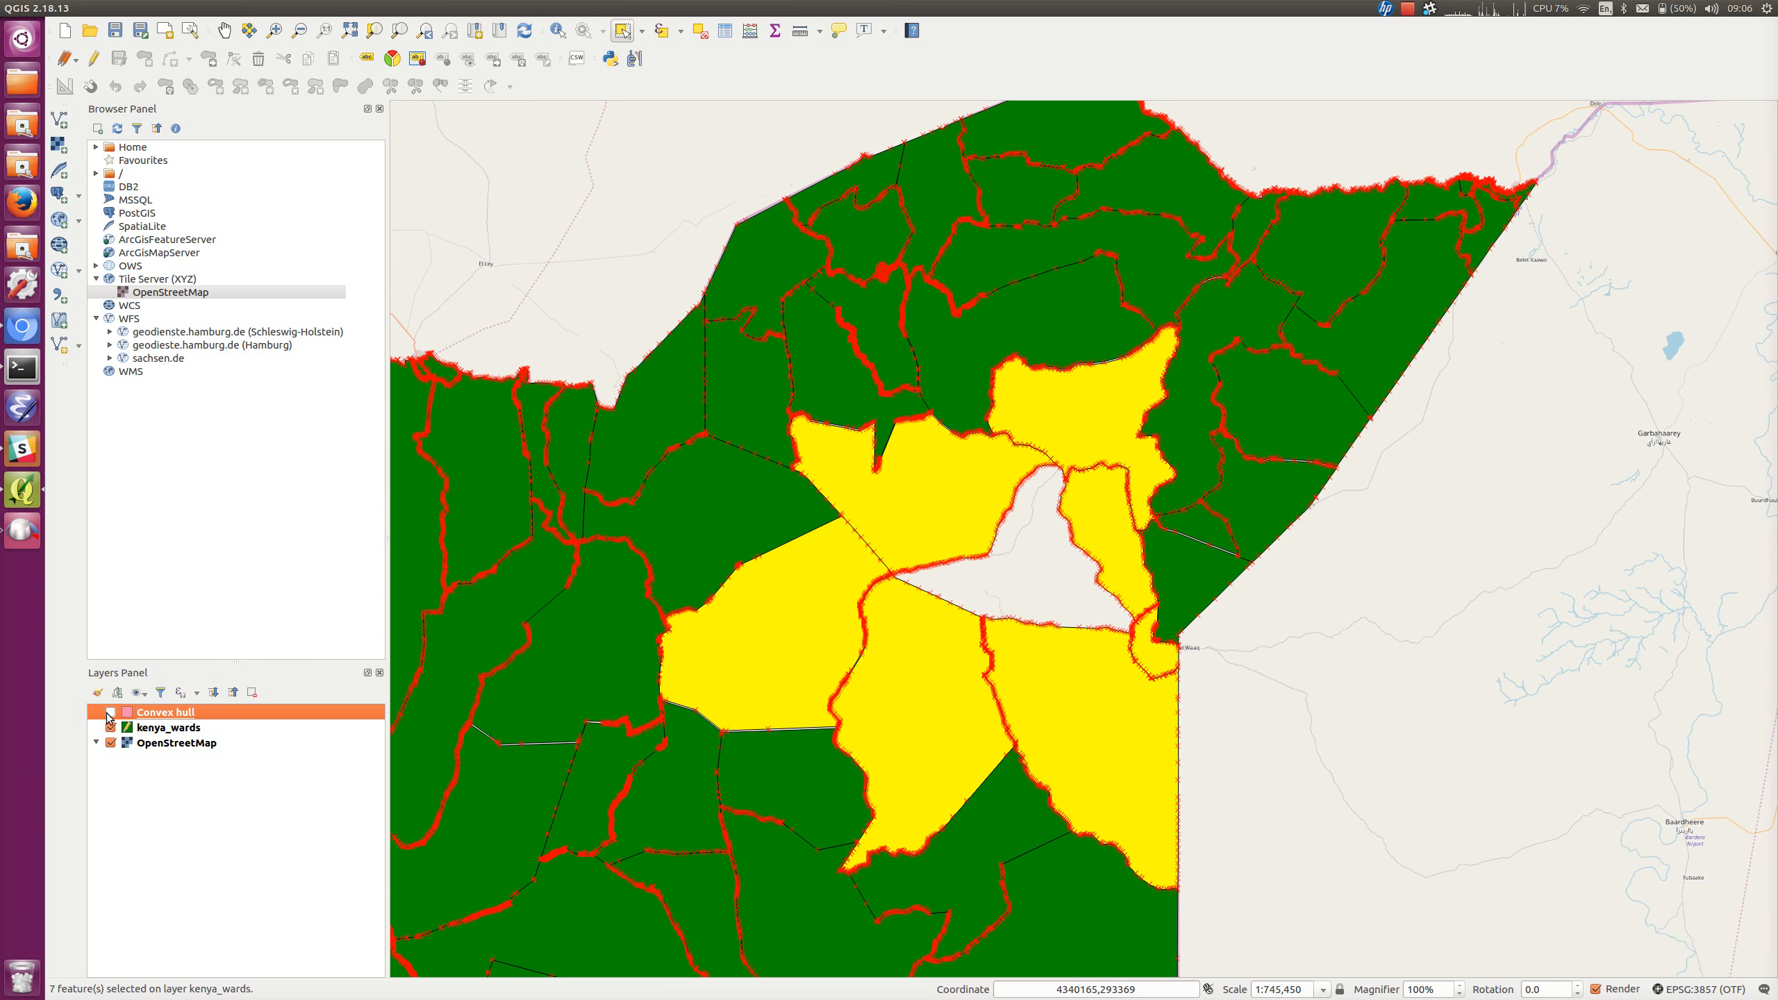
{"action": "left_click", "coordinate": [110, 714]}
{"action": "left_click", "coordinate": [110, 714]}
{"action": "left_click", "coordinate": [110, 714]}
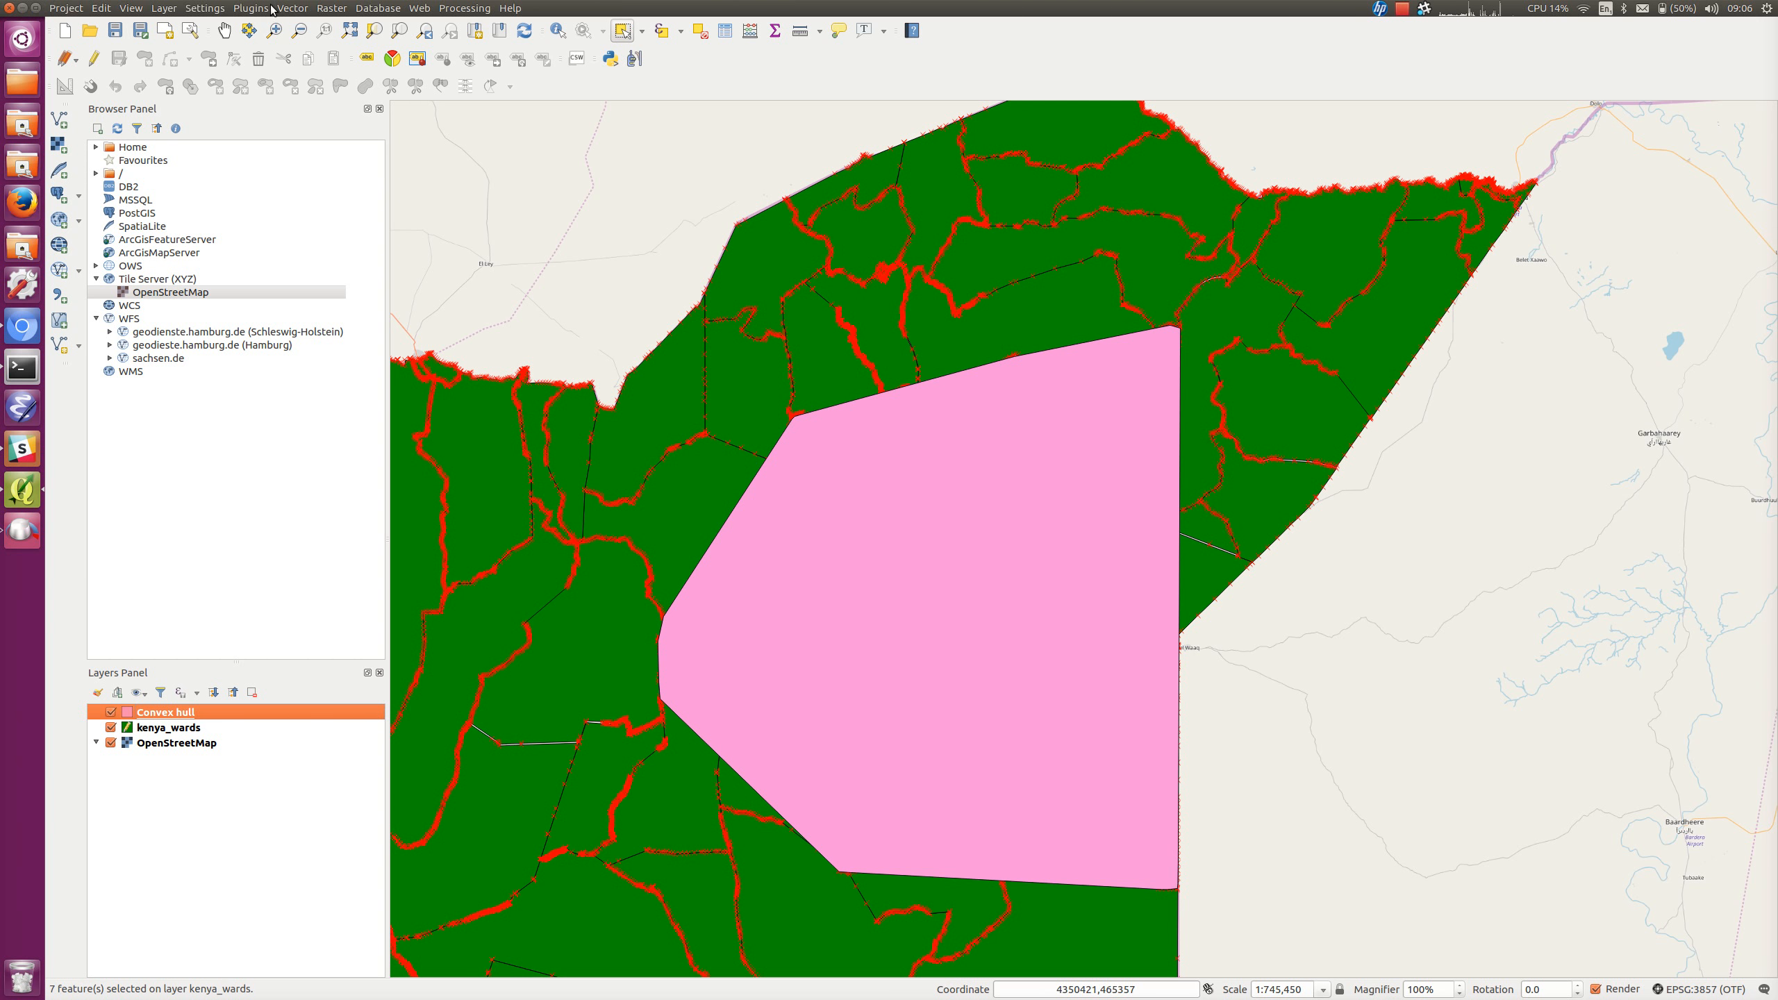
Run Difference with Convex hull as input and kenya_wards as difference layer into a temporary layer, and hide the Convex hull layer
{"action": "left_click", "coordinate": [294, 8]}
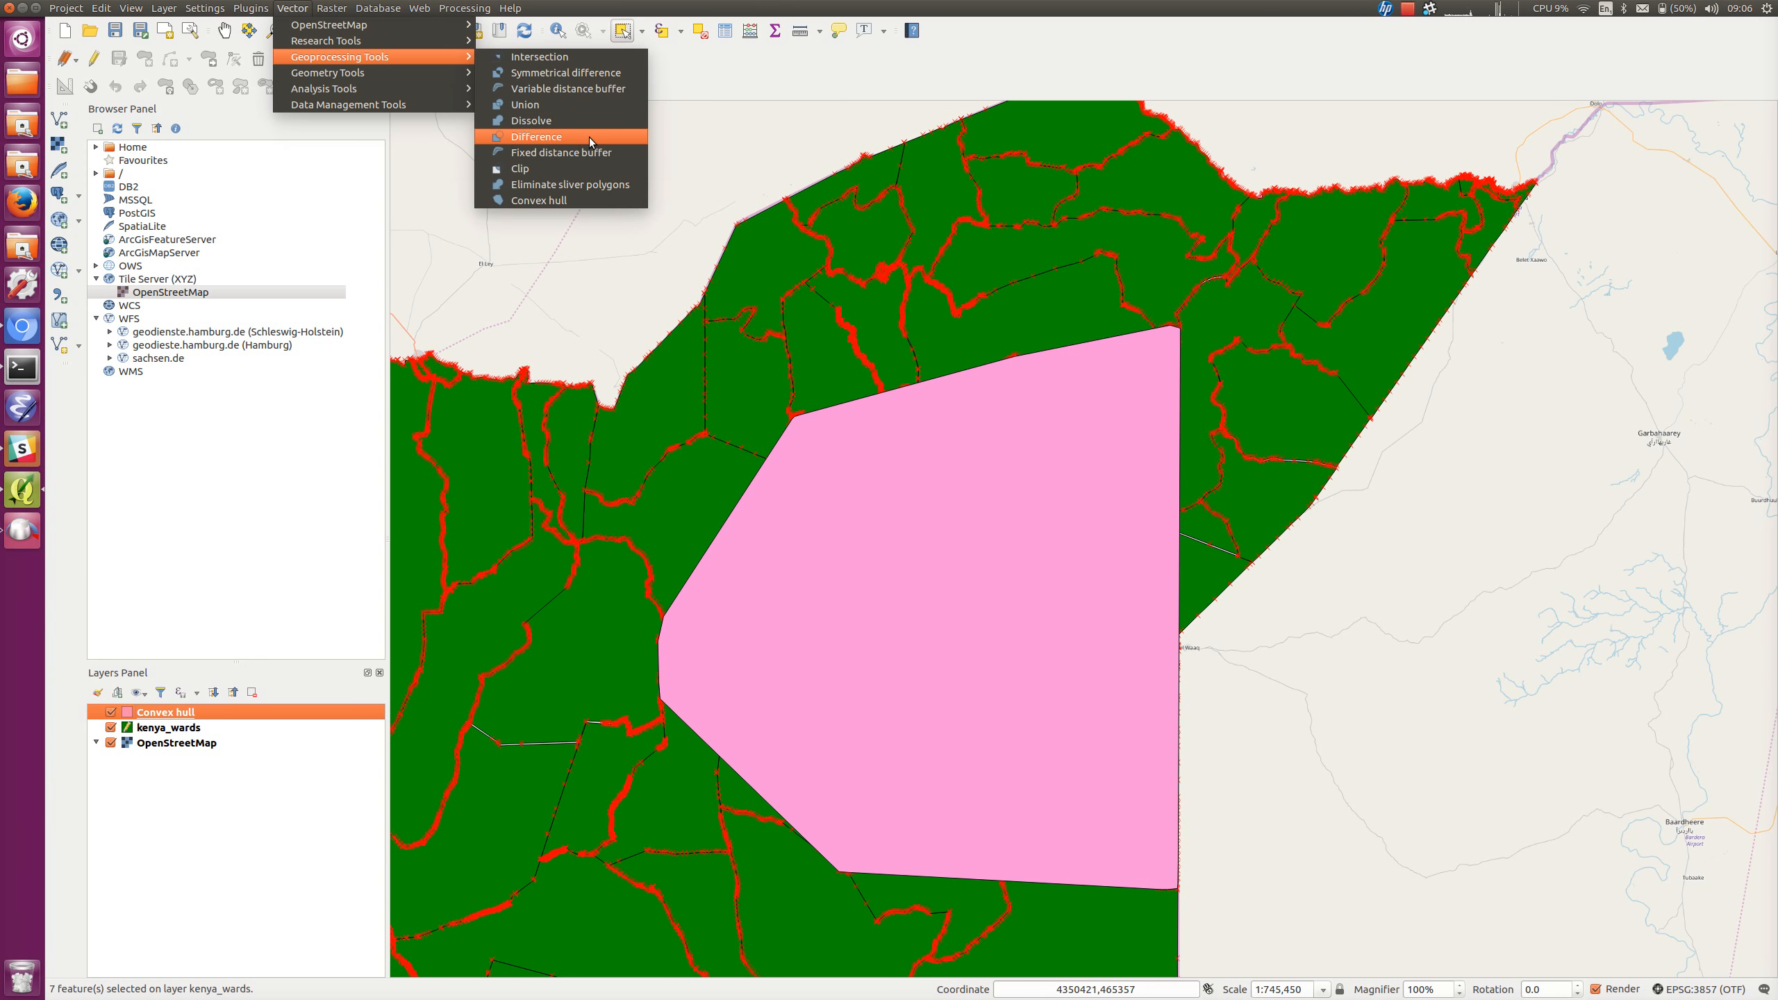
{"action": "left_click", "coordinate": [590, 137]}
{"action": "left_click_drag", "start_coordinate": [1212, 369], "coordinate": [1284, 138]}
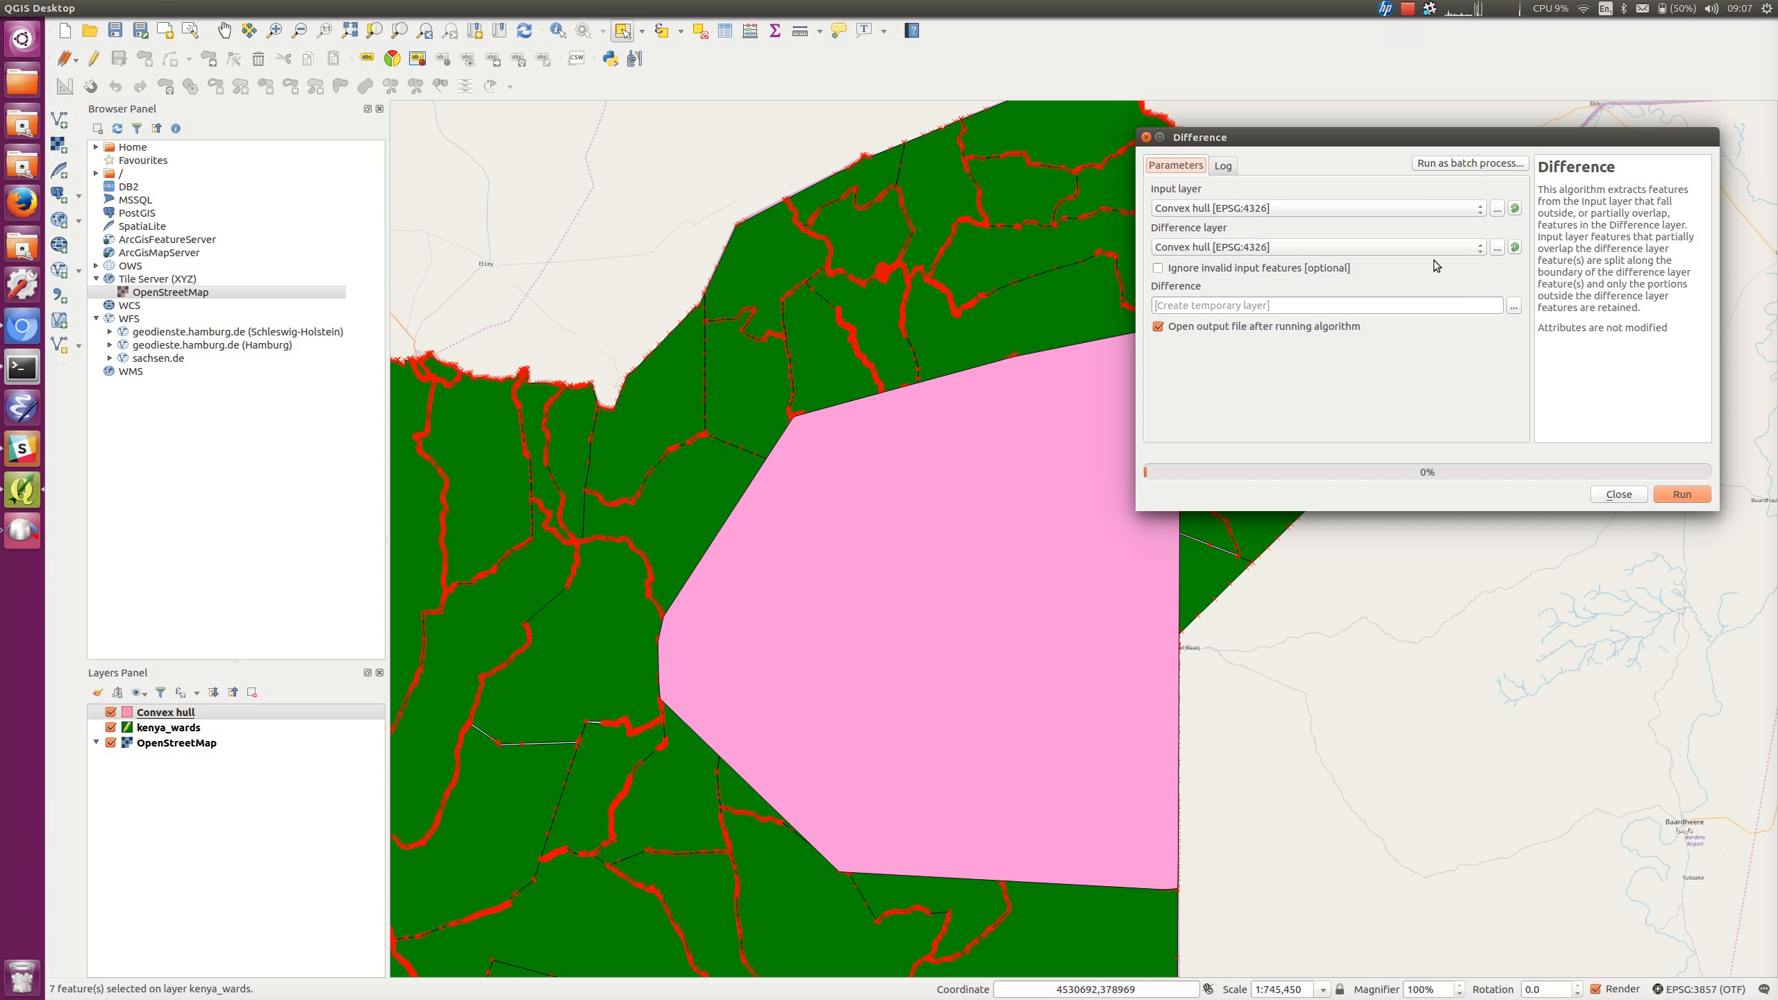
{"action": "left_click", "coordinate": [1478, 247]}
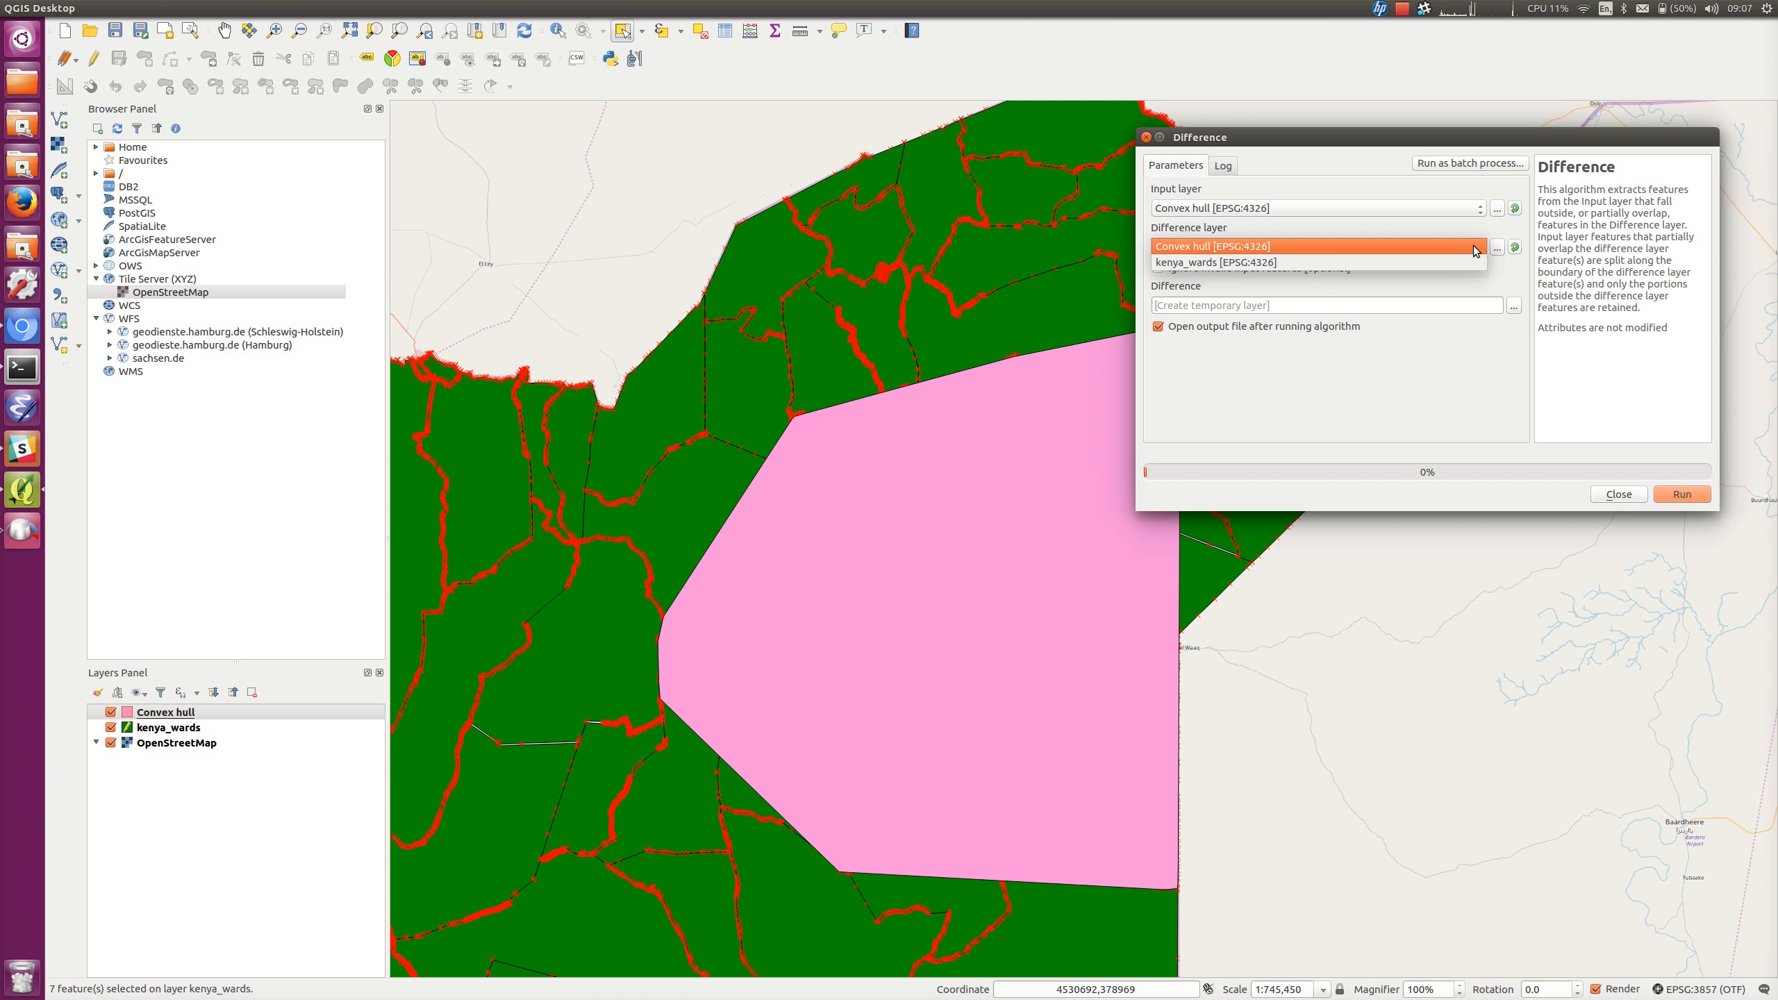
{"action": "left_click", "coordinate": [1216, 264]}
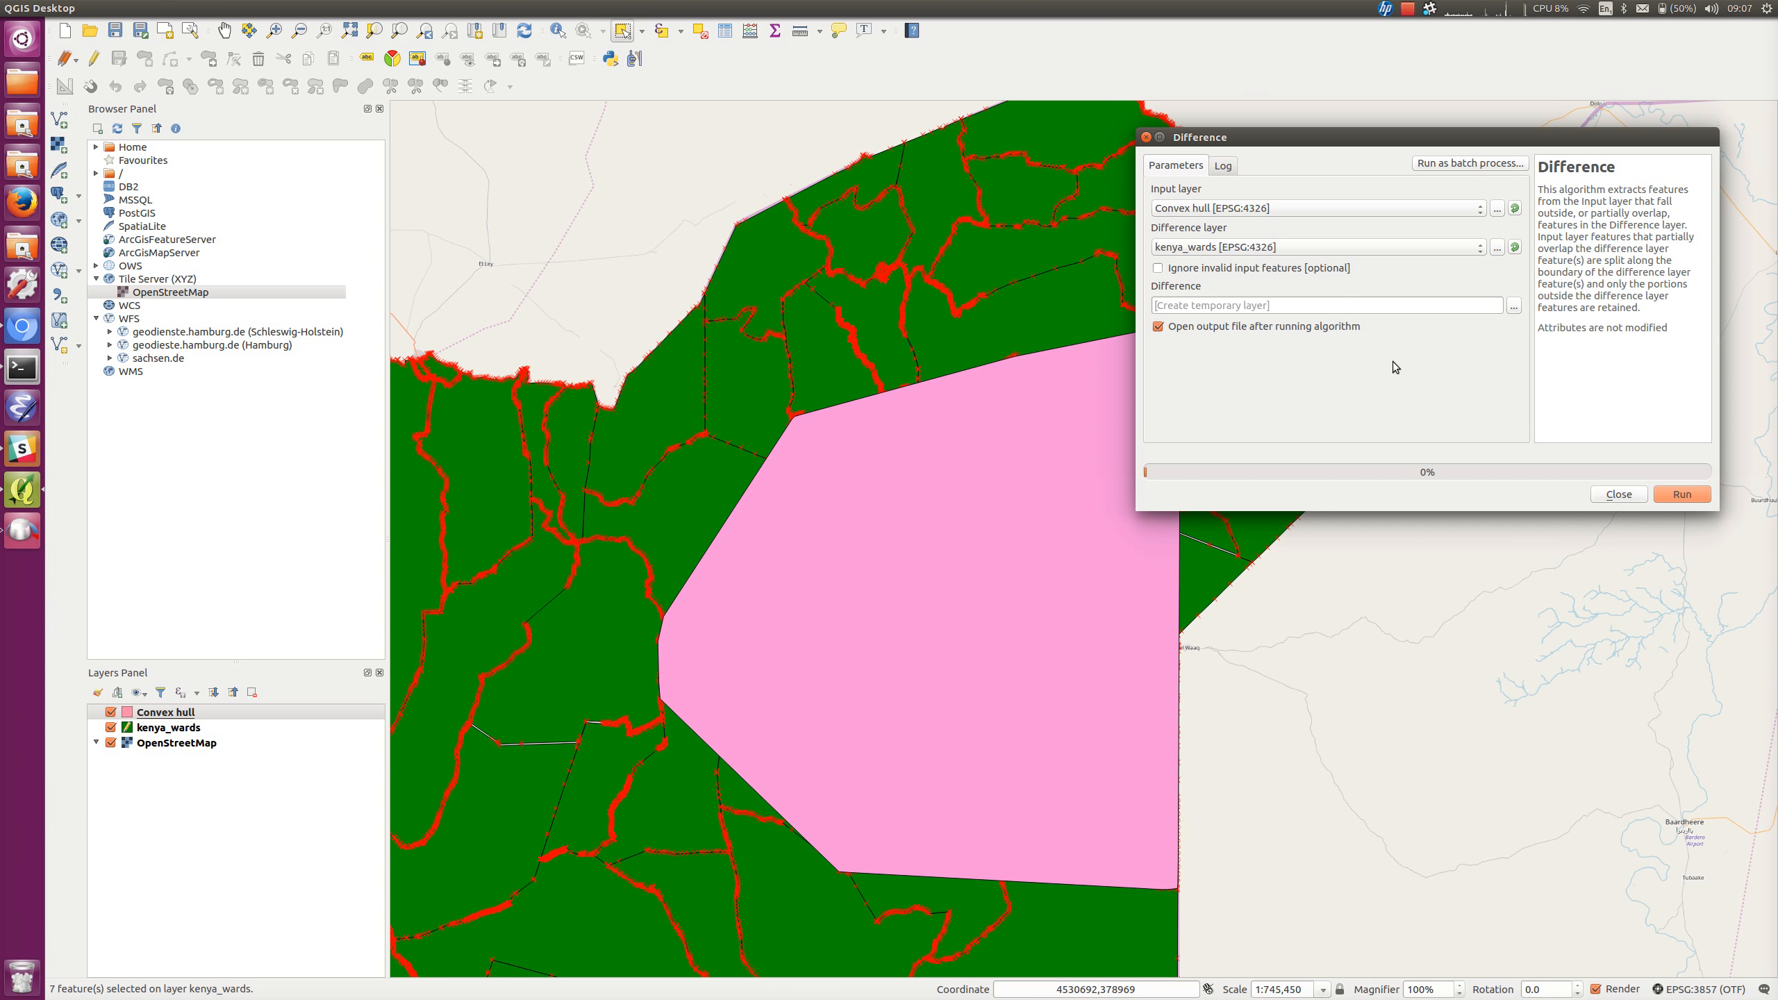
{"action": "left_click", "coordinate": [1682, 494]}
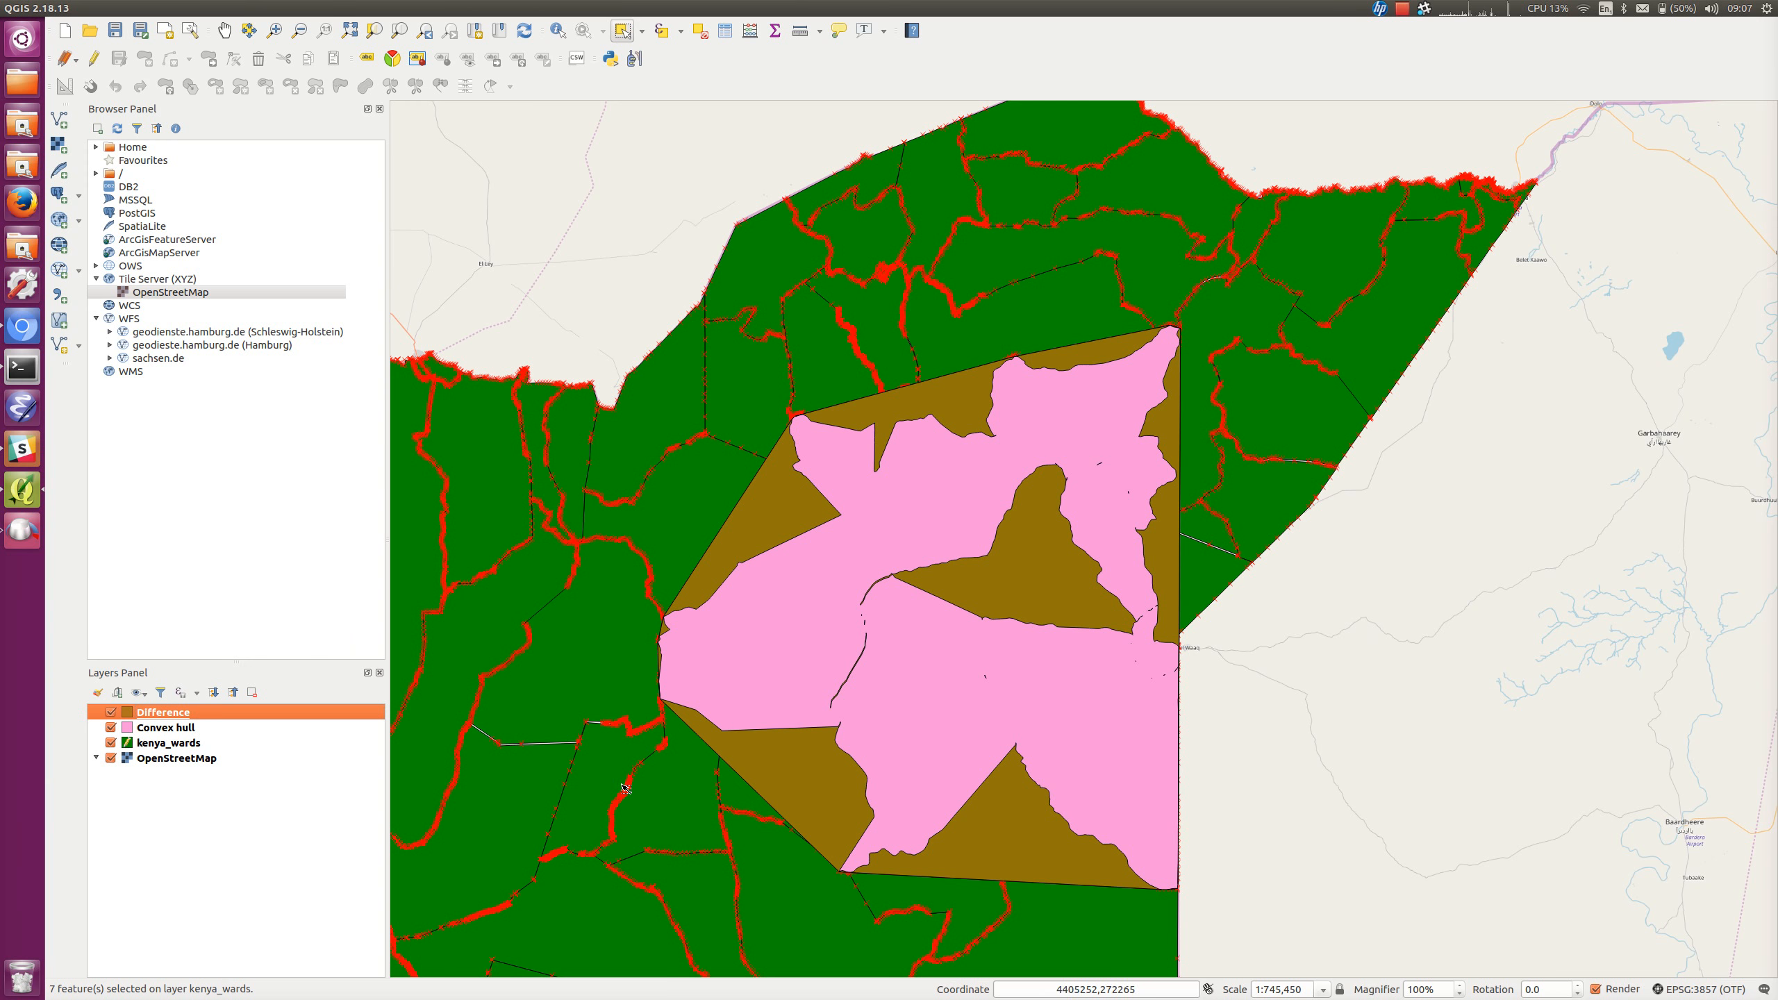
{"action": "left_click", "coordinate": [128, 729]}
{"action": "left_click", "coordinate": [110, 728]}
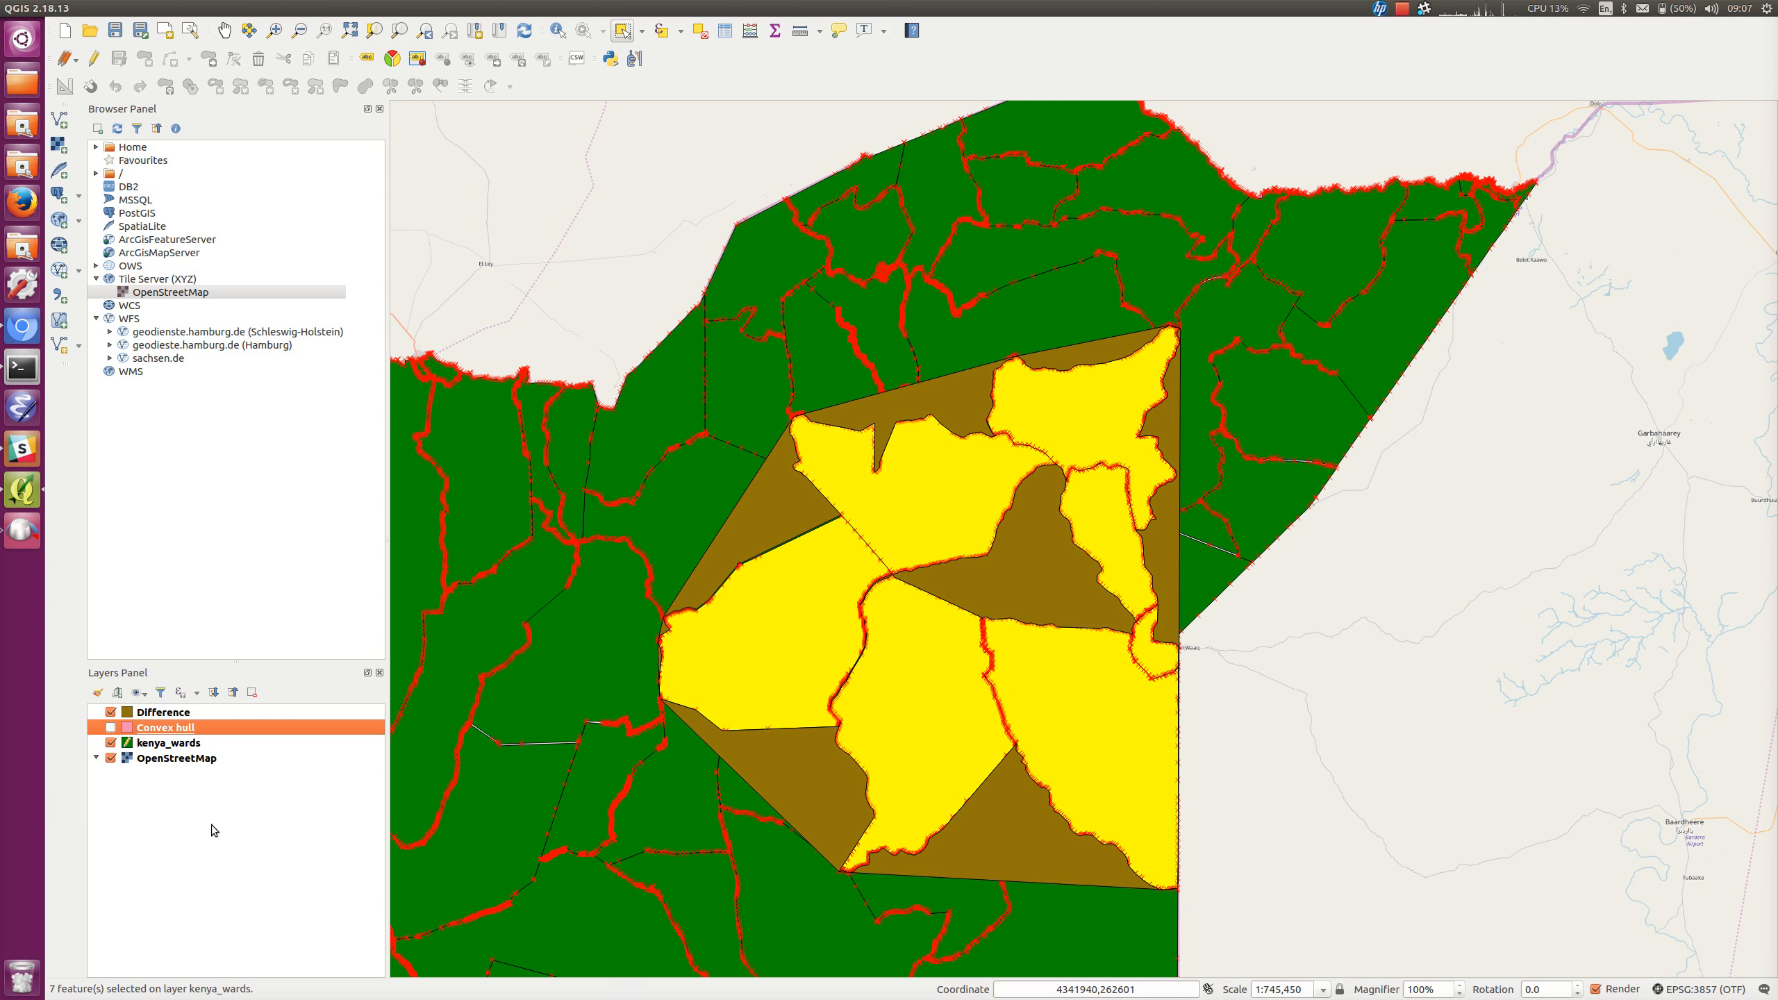
Deselect all seven selected ward polygons in the kenya_wards layer
{"action": "left_click", "coordinate": [117, 743]}
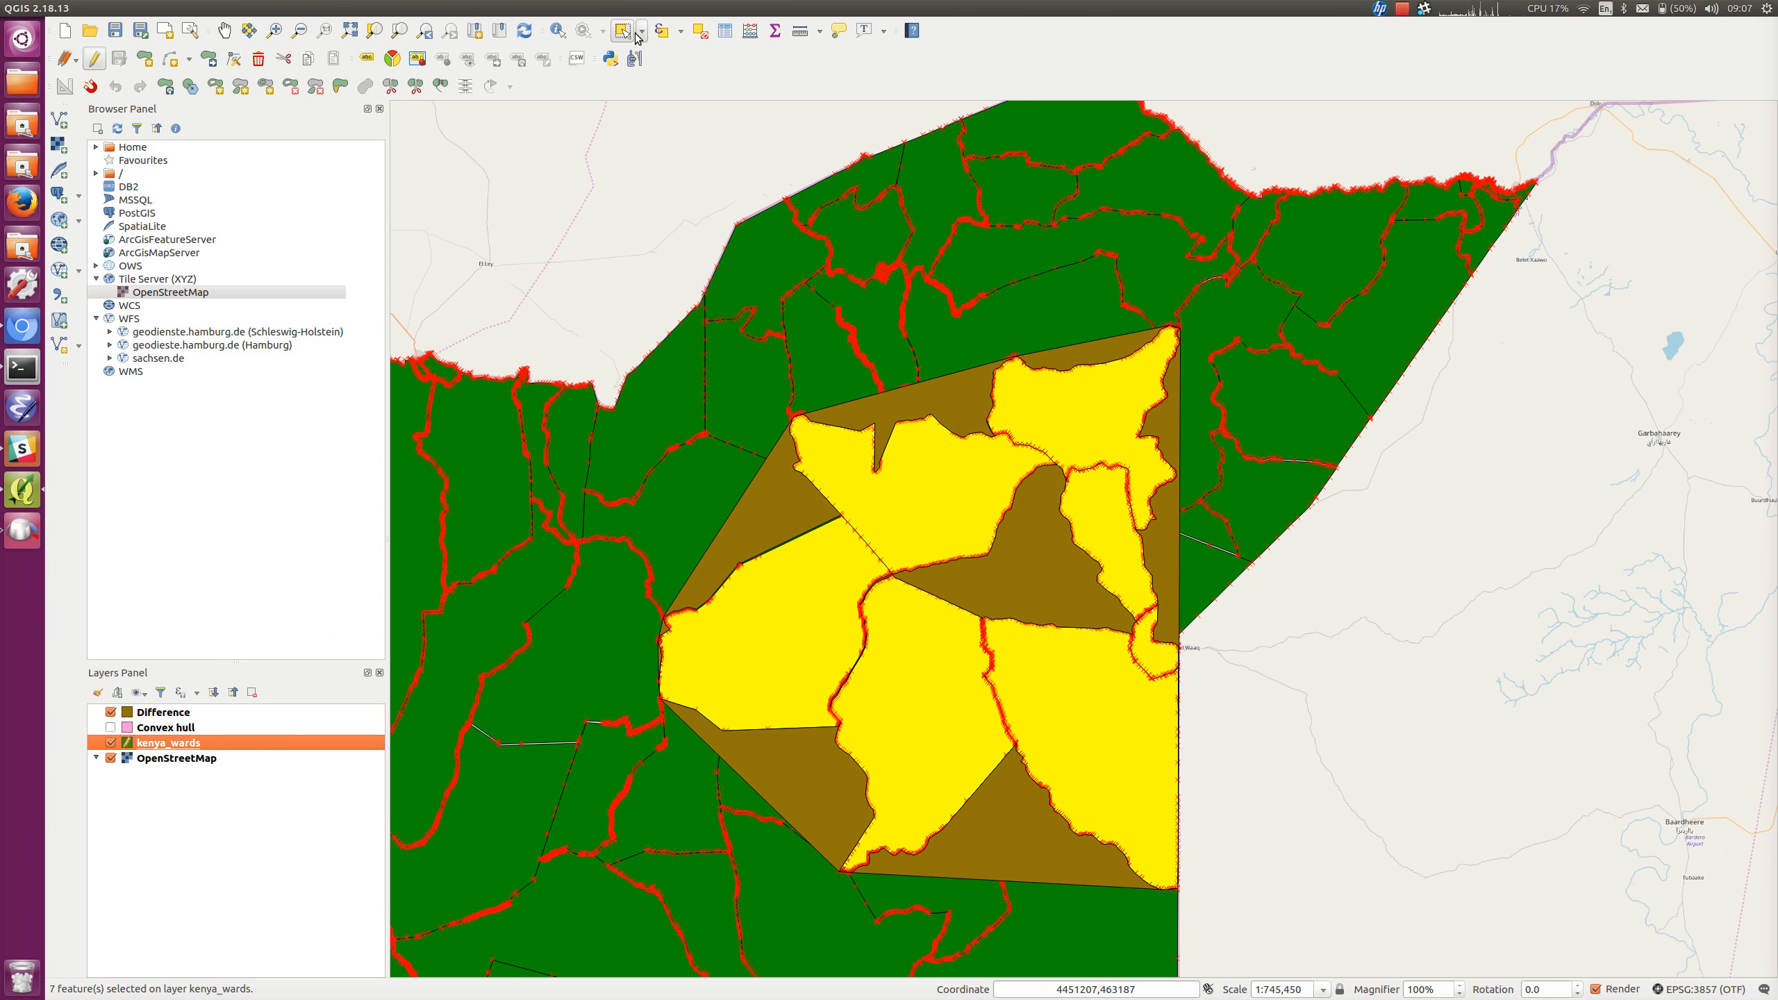
{"action": "left_click", "coordinate": [942, 518], "text": "ctrl"}
{"action": "left_click", "coordinate": [813, 603], "text": "ctrl"}
{"action": "left_click", "coordinate": [944, 700], "text": "ctrl"}
{"action": "left_click", "coordinate": [1078, 736], "text": "ctrl"}
{"action": "left_click", "coordinate": [1154, 645], "text": "ctrl"}
{"action": "left_click", "coordinate": [1106, 546], "text": "ctrl"}
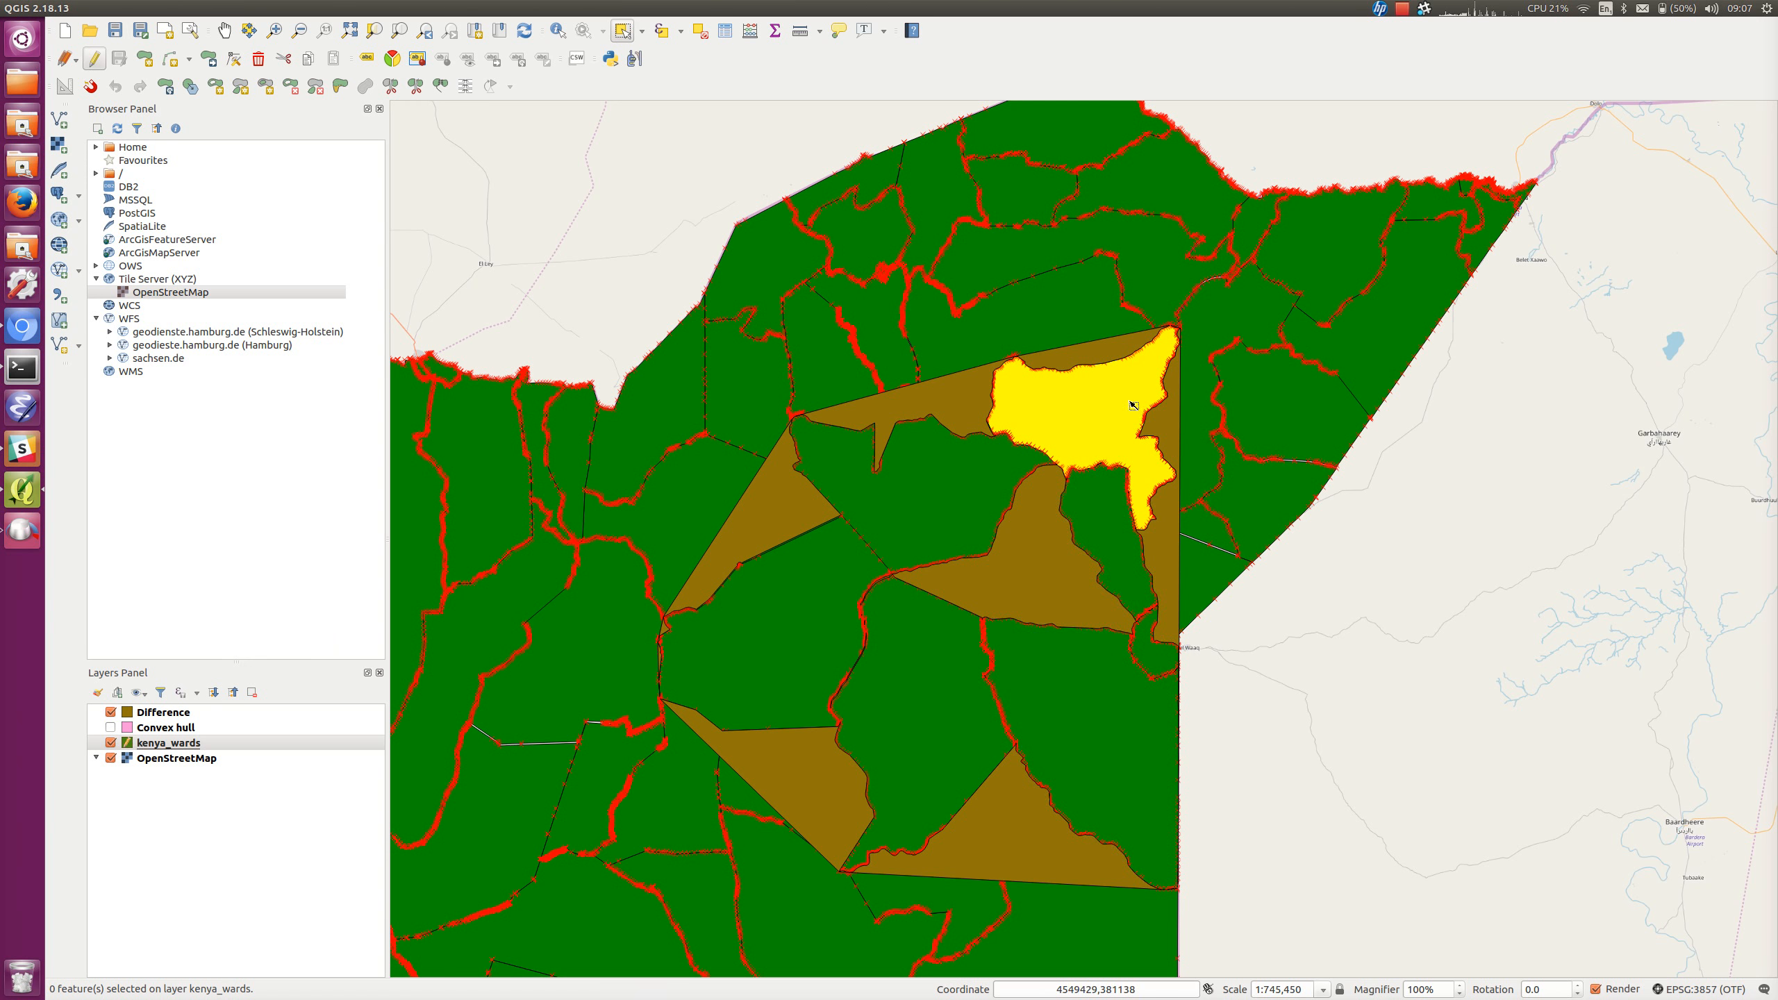
{"action": "left_click", "coordinate": [1134, 405], "text": "ctrl"}
Turn off editing for the kenya_wards layer and make the Difference layer active
{"action": "right_click", "coordinate": [152, 743]}
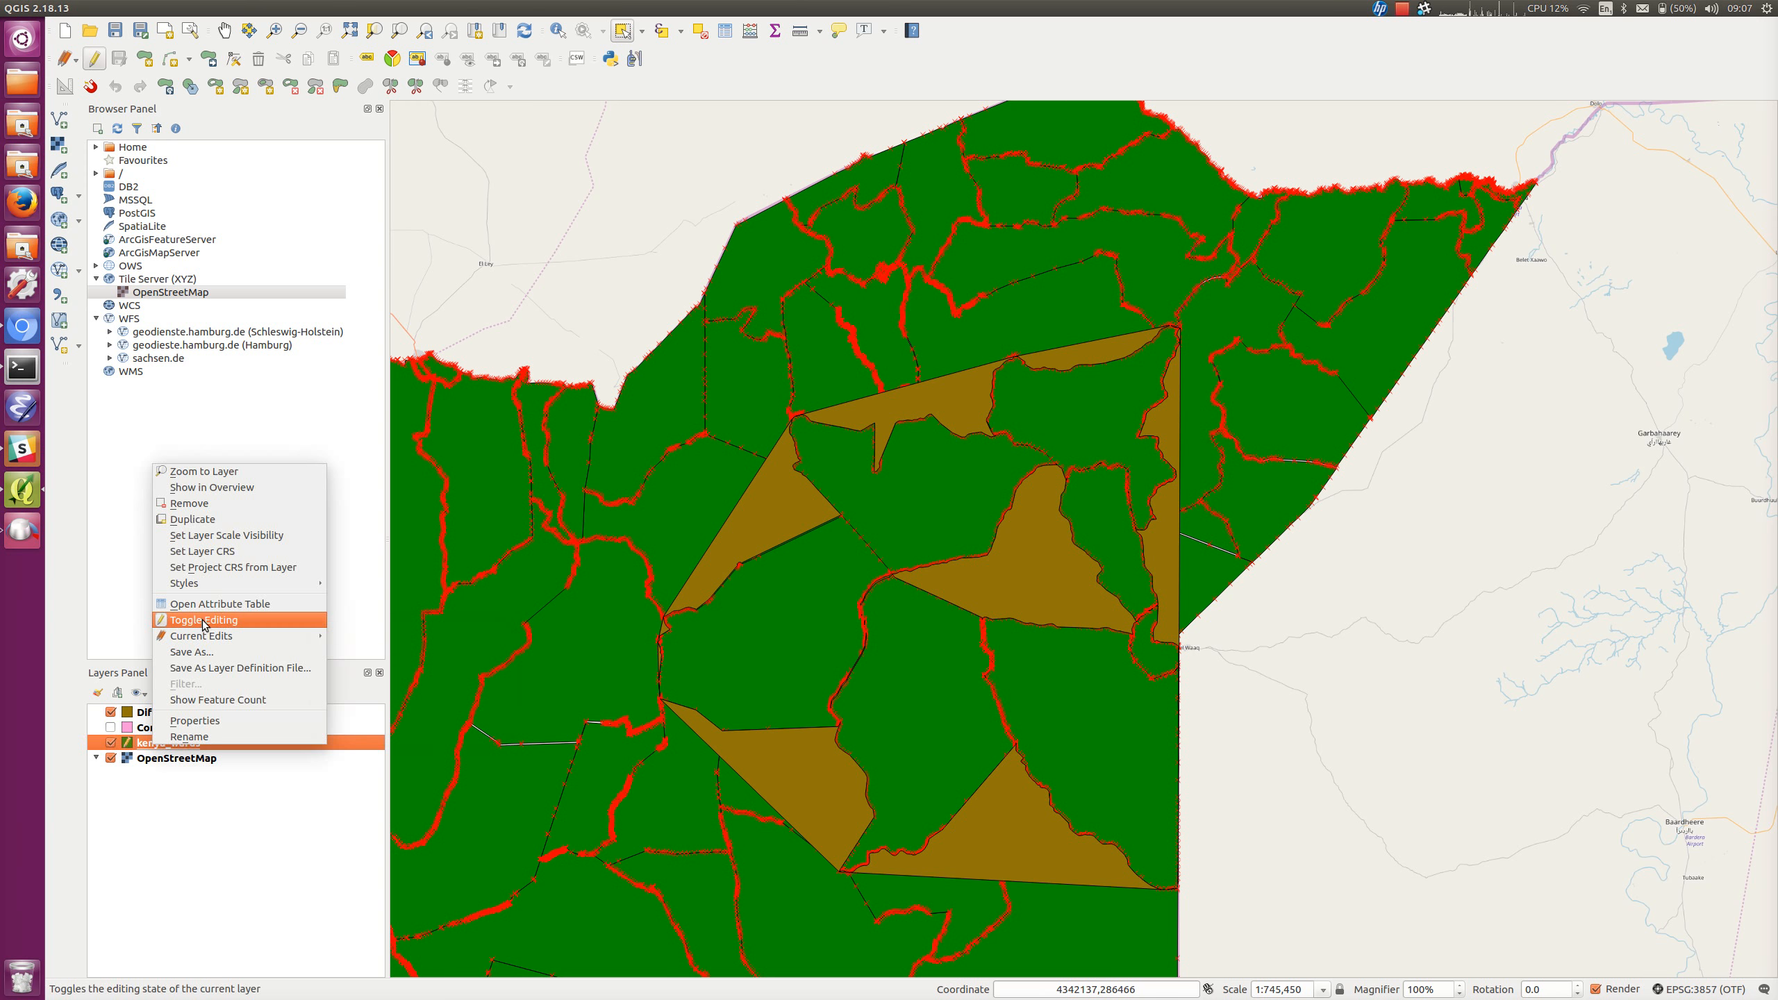
{"action": "left_click", "coordinate": [205, 619]}
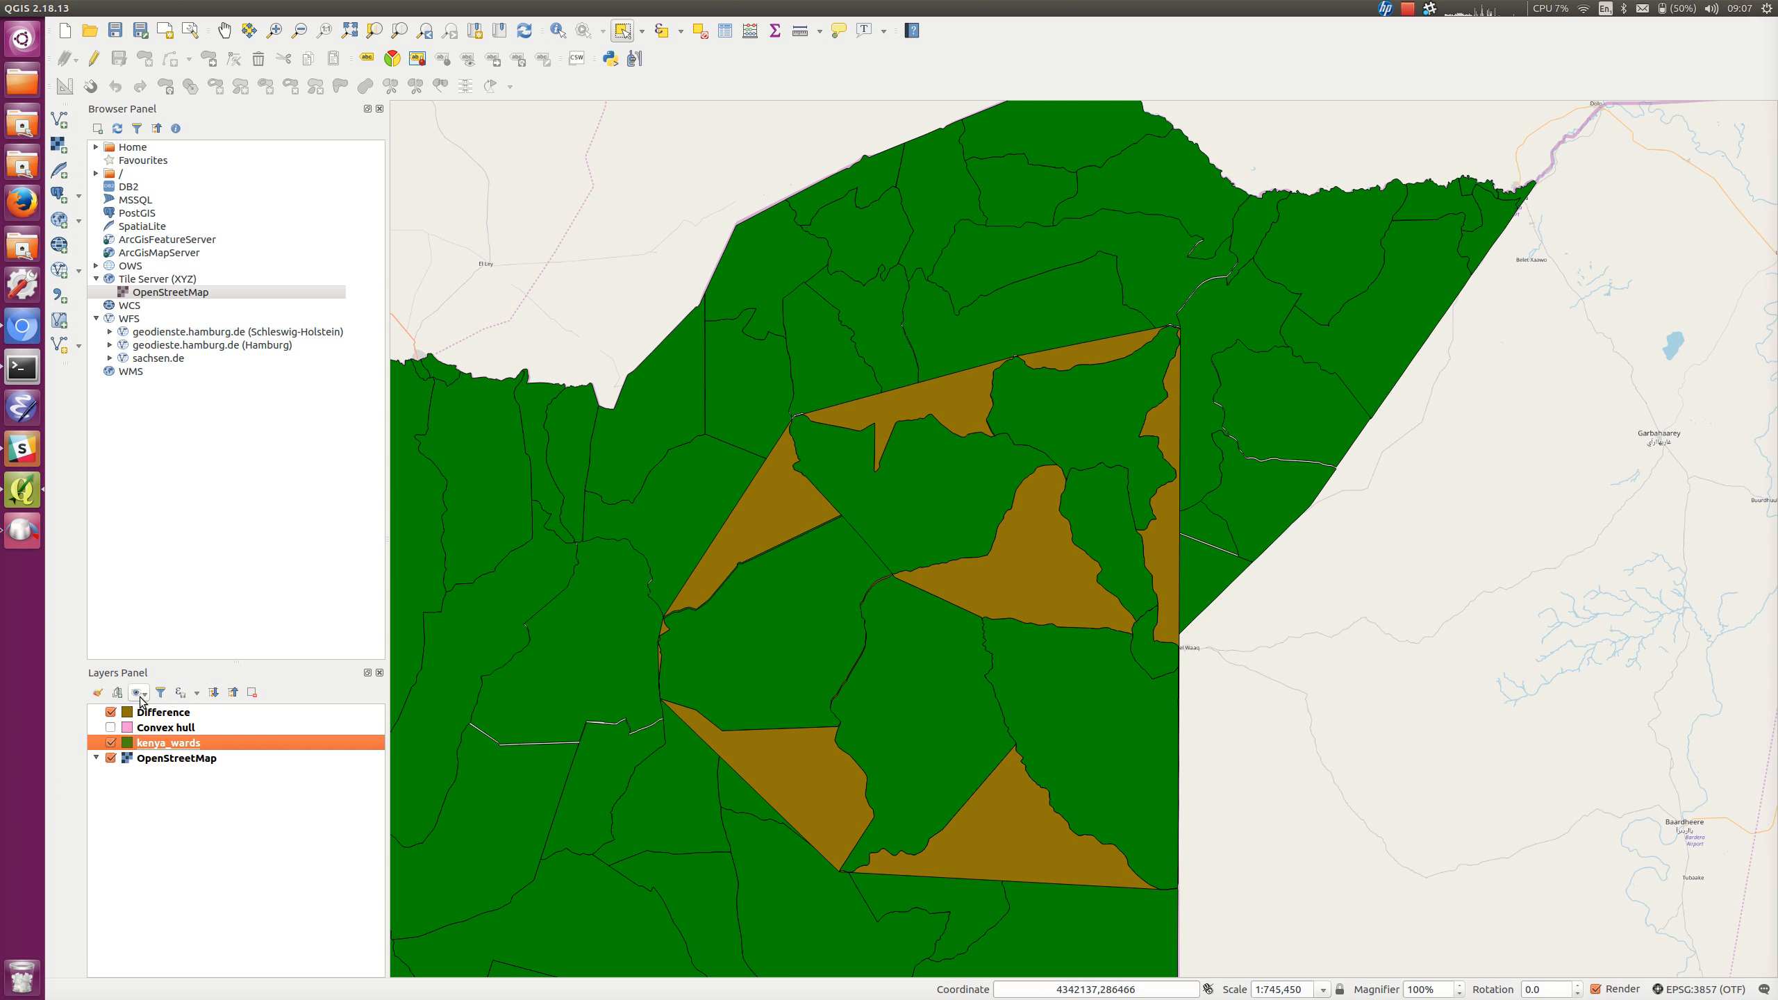
{"action": "left_click", "coordinate": [150, 714]}
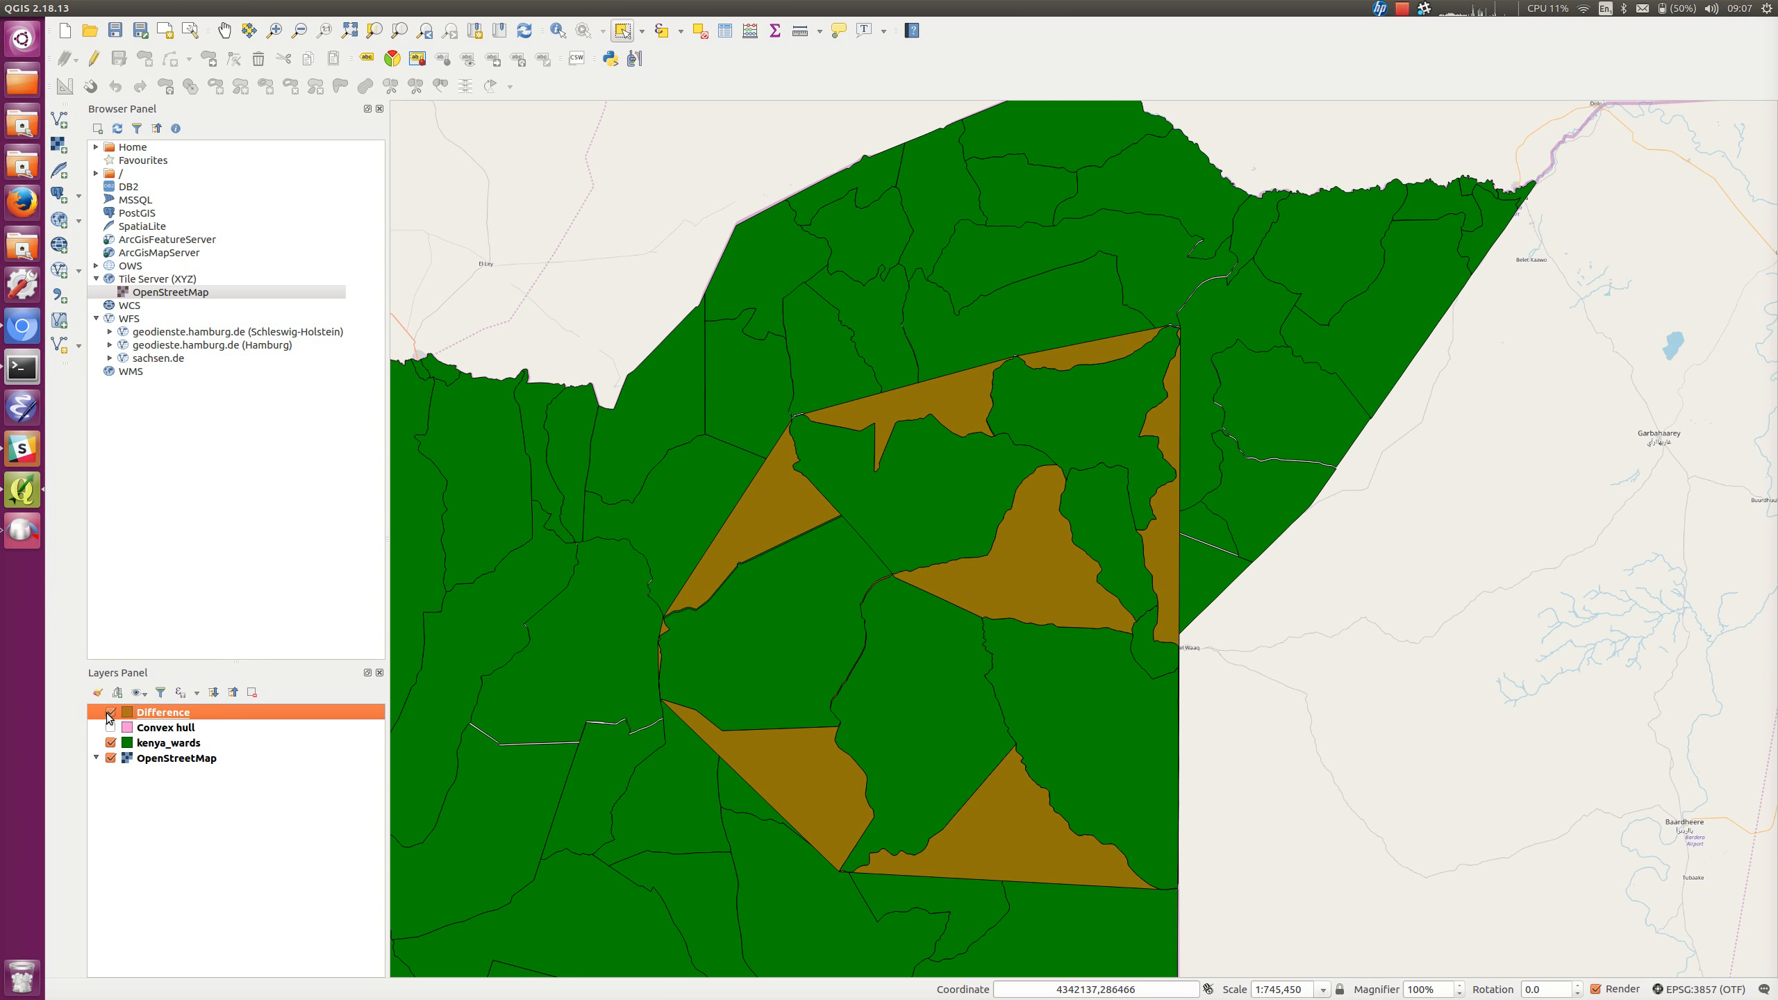
Examine how the Difference pieces fit between the wards, comparing with the layer switched off and looking closely at the thin slivers
{"action": "left_click", "coordinate": [110, 714]}
{"action": "left_click", "coordinate": [110, 713]}
{"action": "left_click", "coordinate": [274, 30]}
{"action": "left_click_drag", "start_coordinate": [798, 482], "coordinate": [987, 674]}
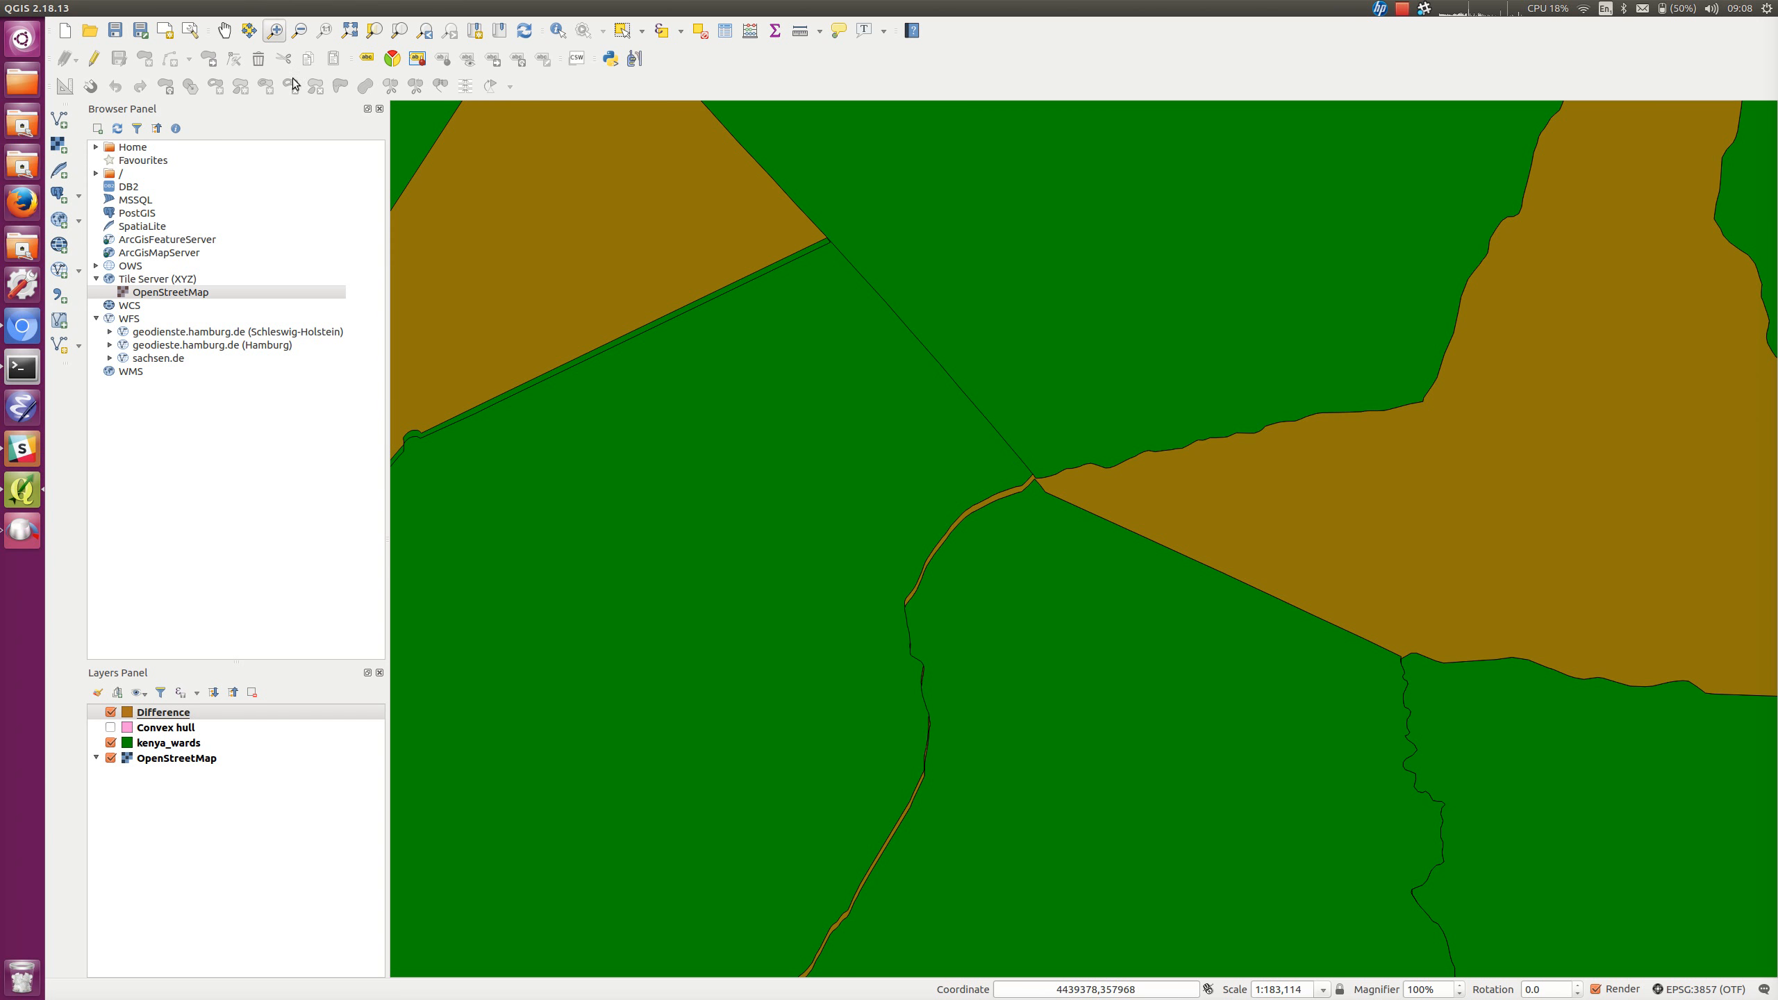
{"action": "left_click", "coordinate": [299, 30]}
{"action": "left_click", "coordinate": [1116, 592]}
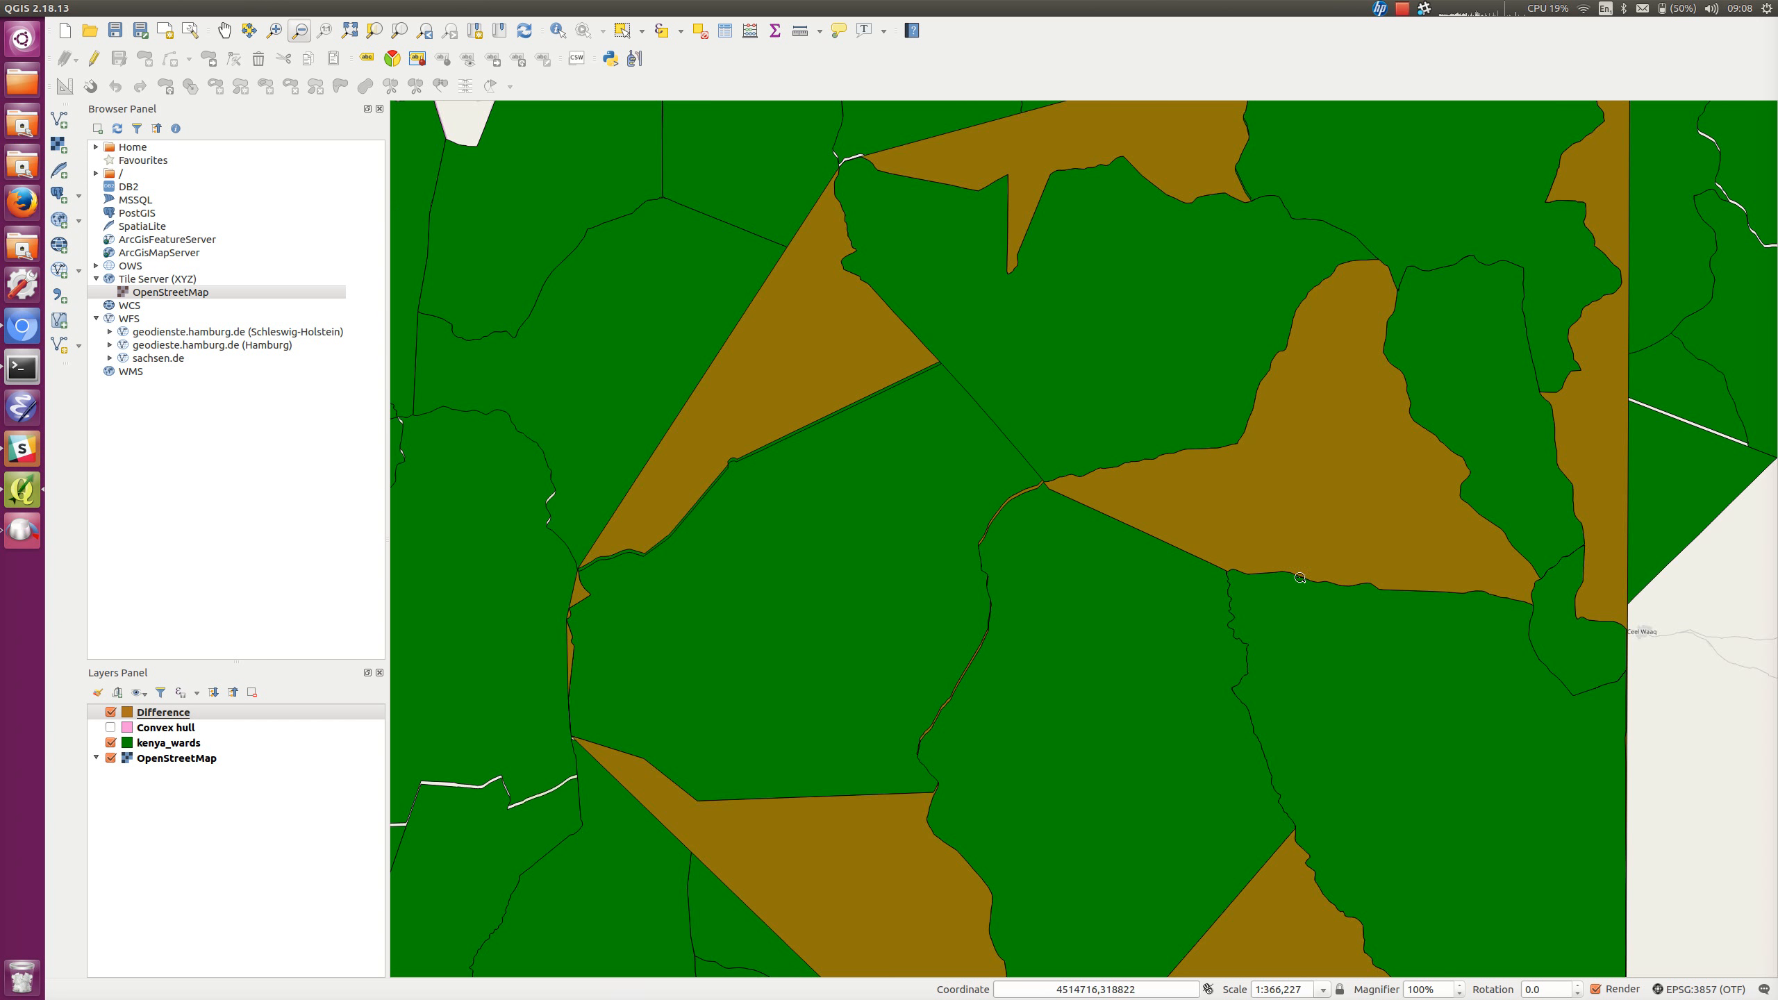
{"action": "left_click_drag", "start_coordinate": [1370, 579], "coordinate": [1372, 578]}
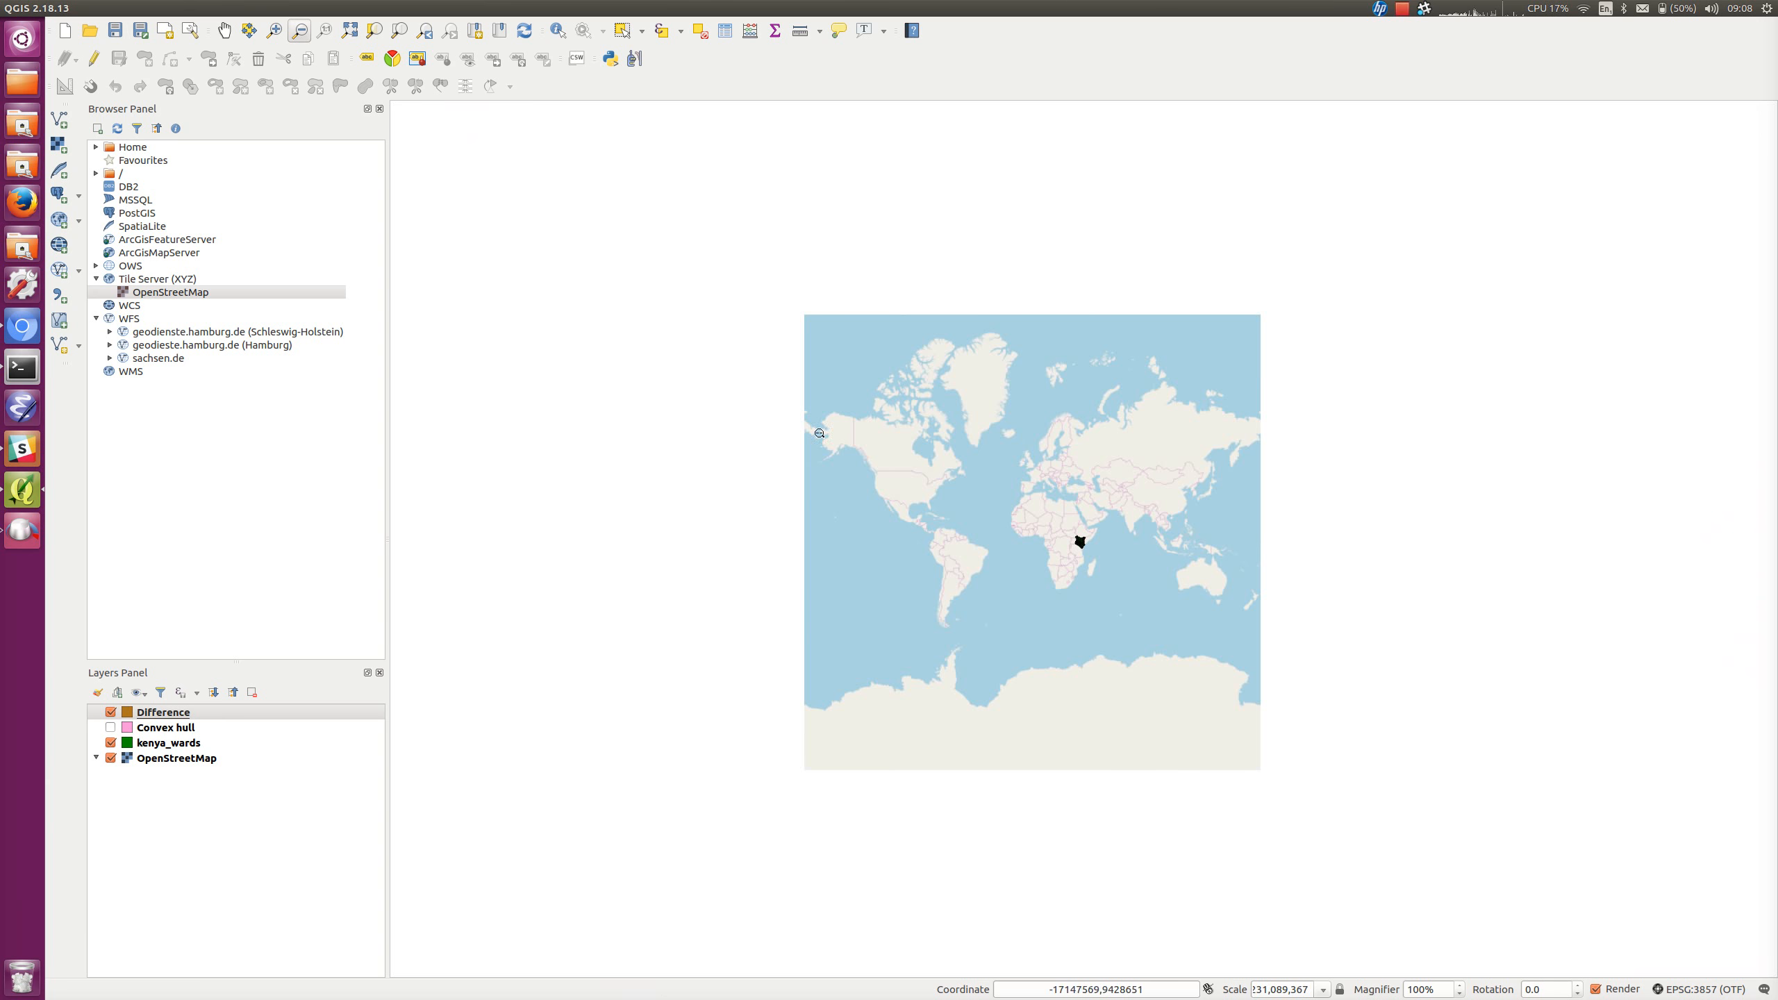
{"action": "left_click", "coordinate": [425, 30]}
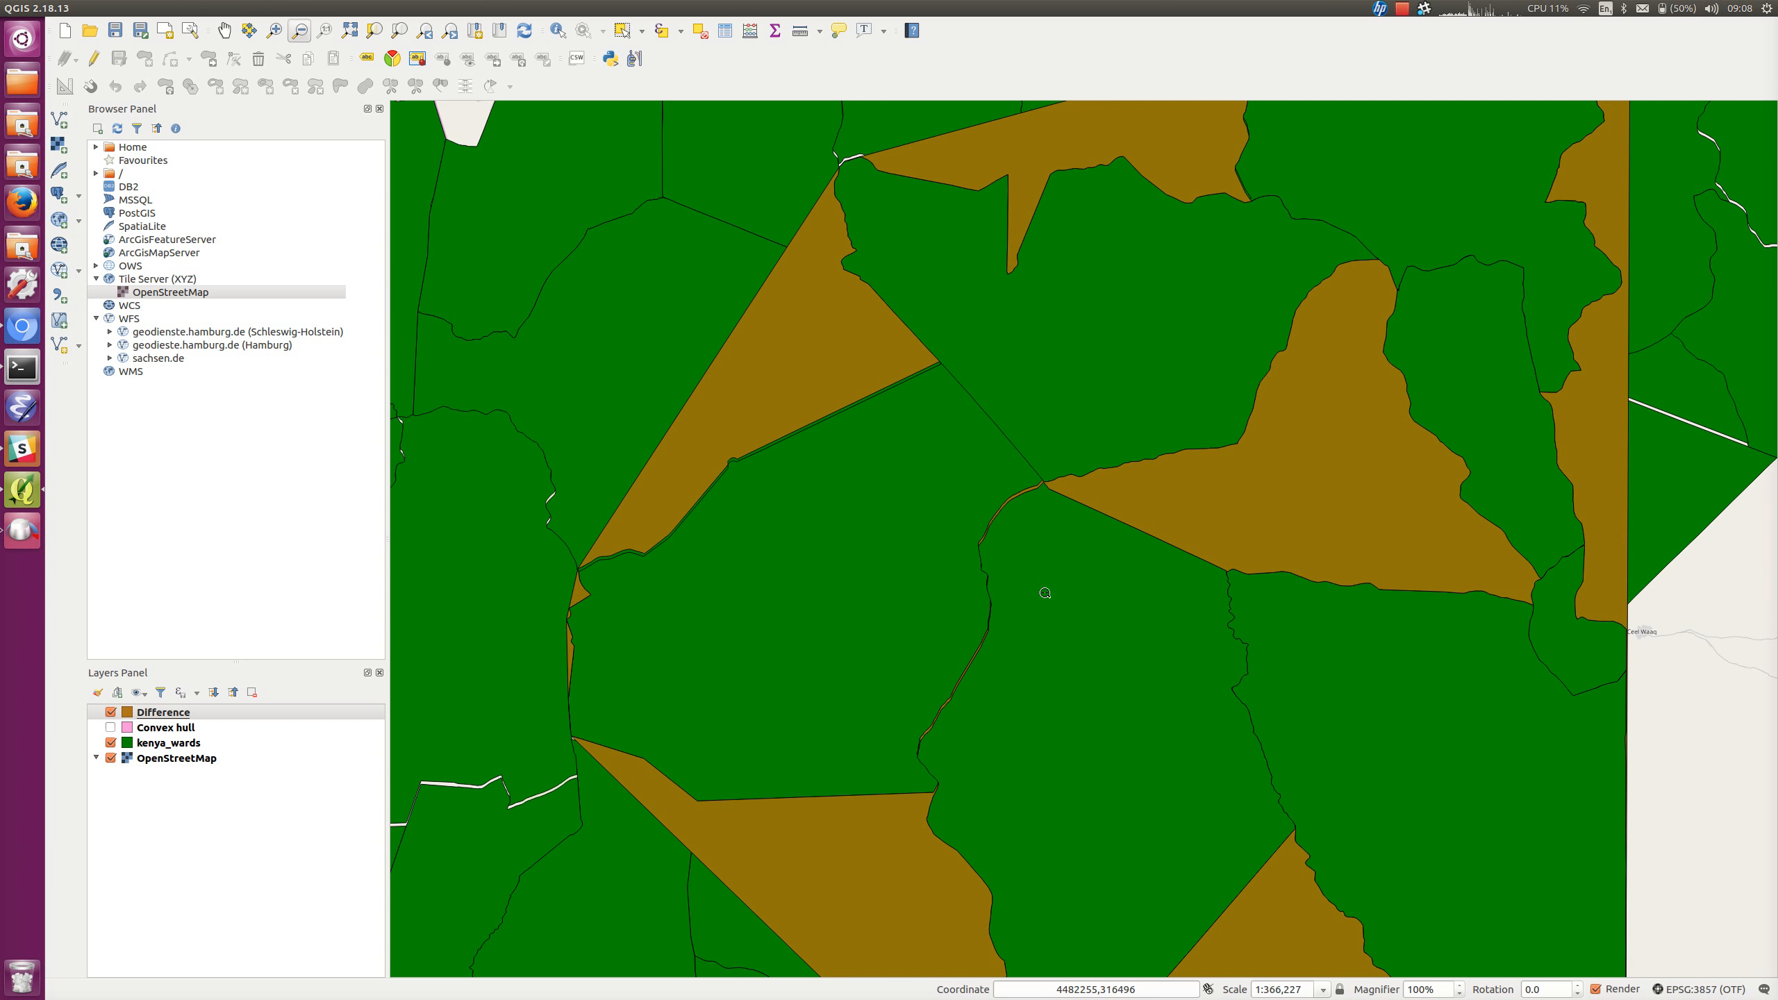
{"action": "left_click", "coordinate": [1119, 586]}
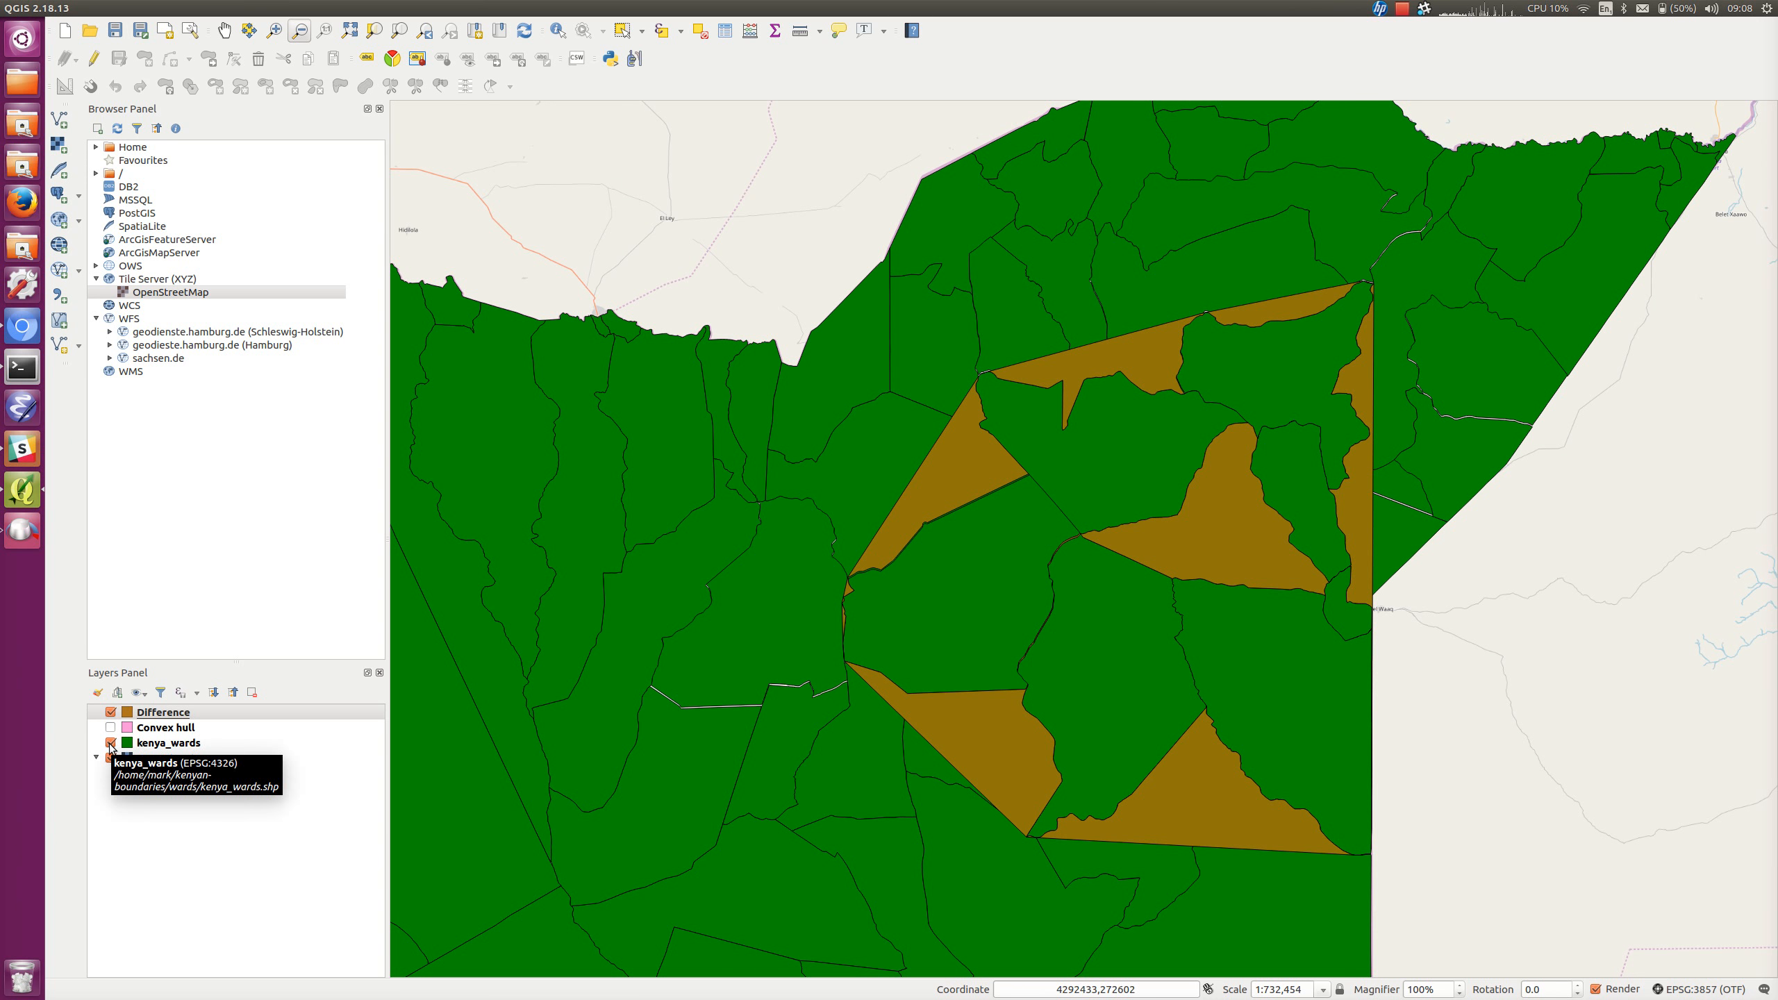
Hide the kenya_wards layer and try to select only the outer pieces of the Difference layer with a freehand outline
{"action": "left_click", "coordinate": [111, 743]}
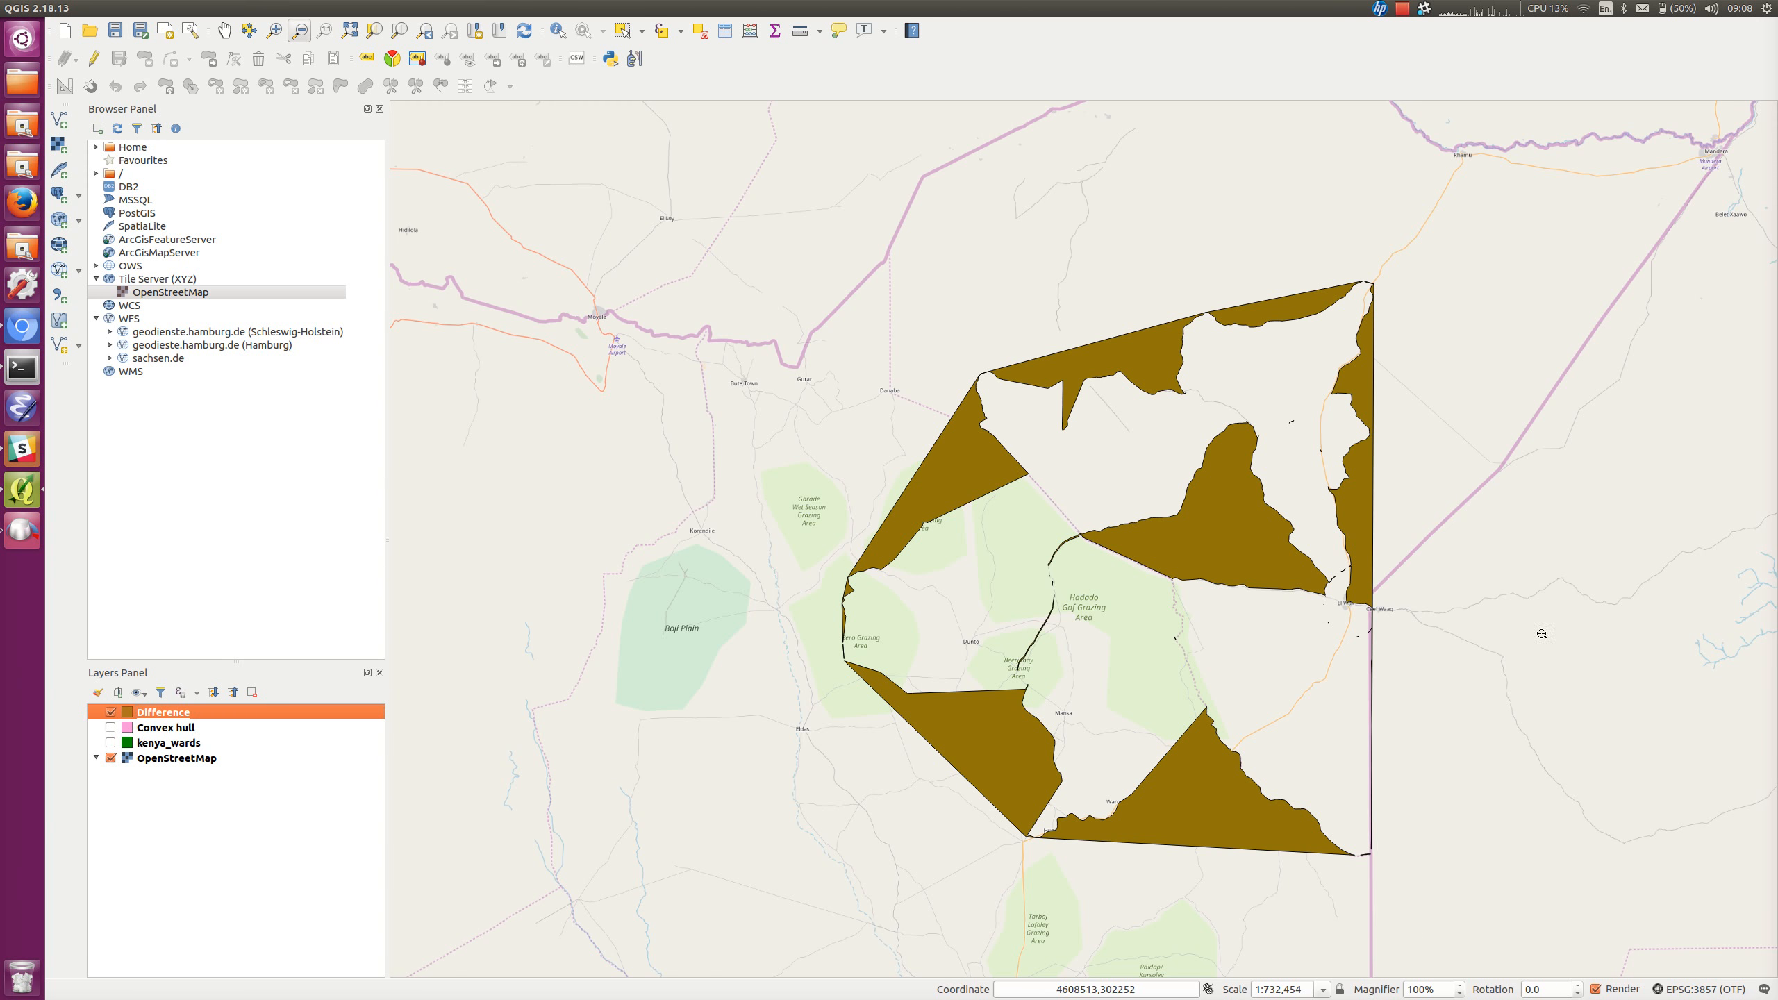
{"action": "left_click", "coordinate": [643, 32]}
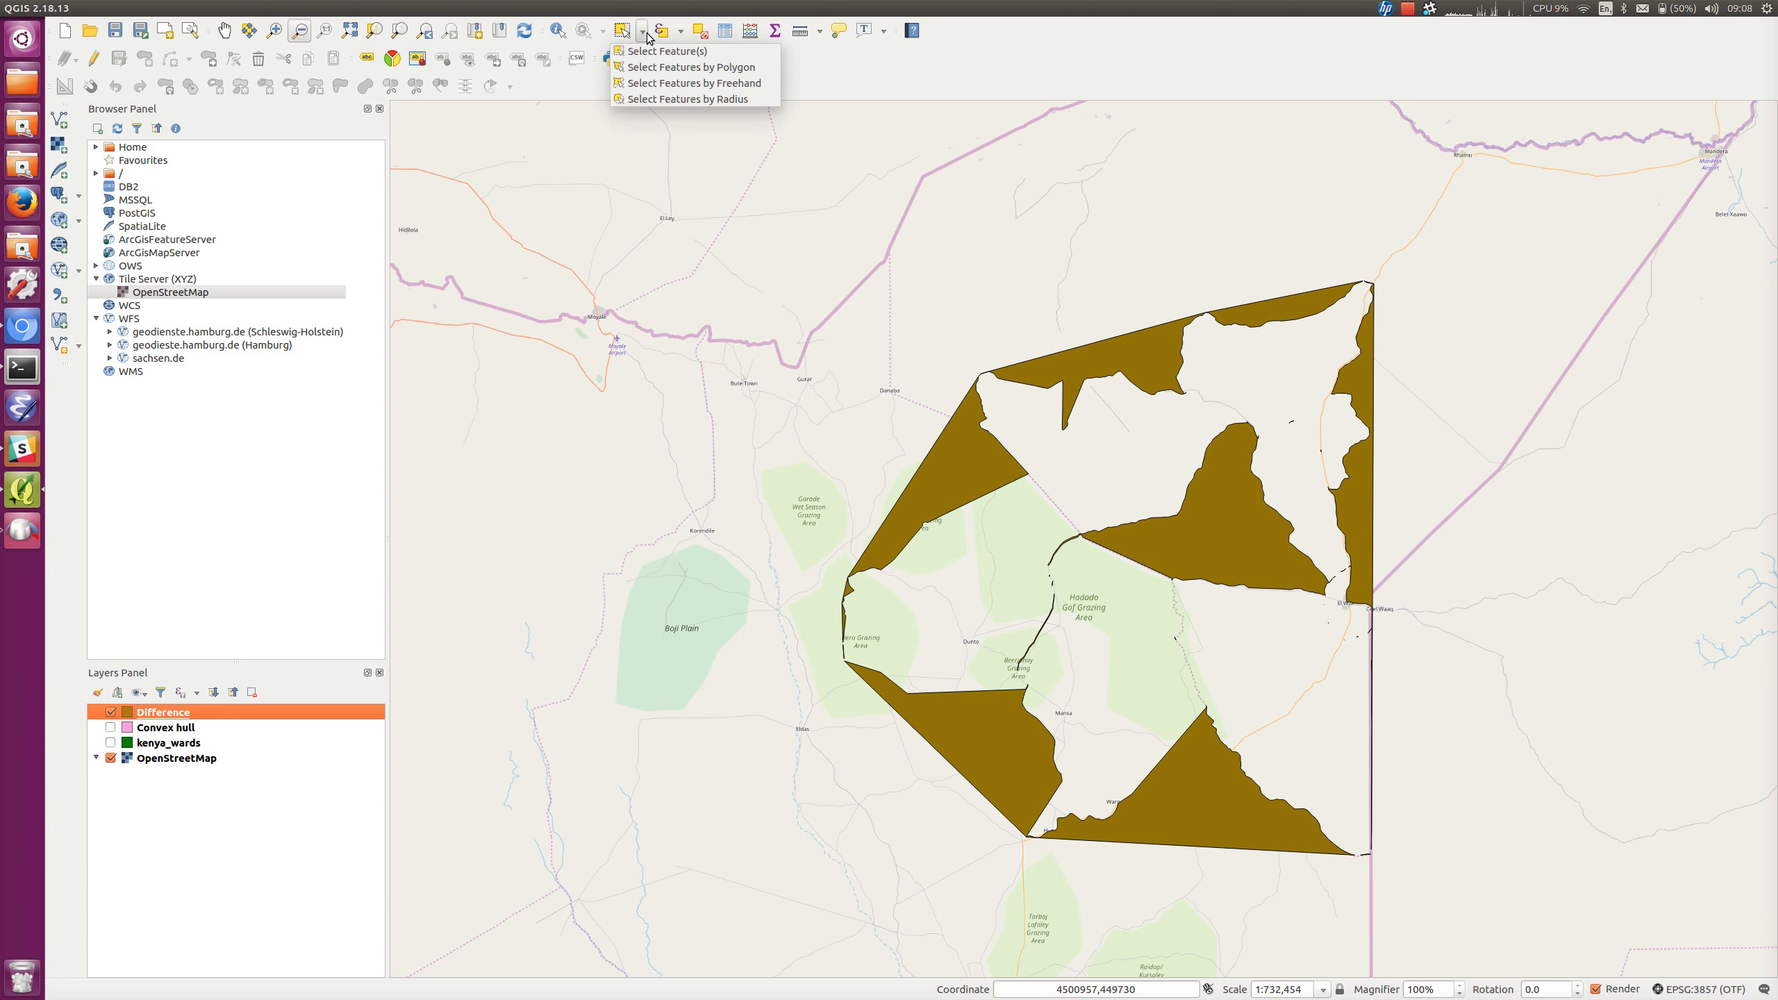
{"action": "left_click", "coordinate": [670, 84]}
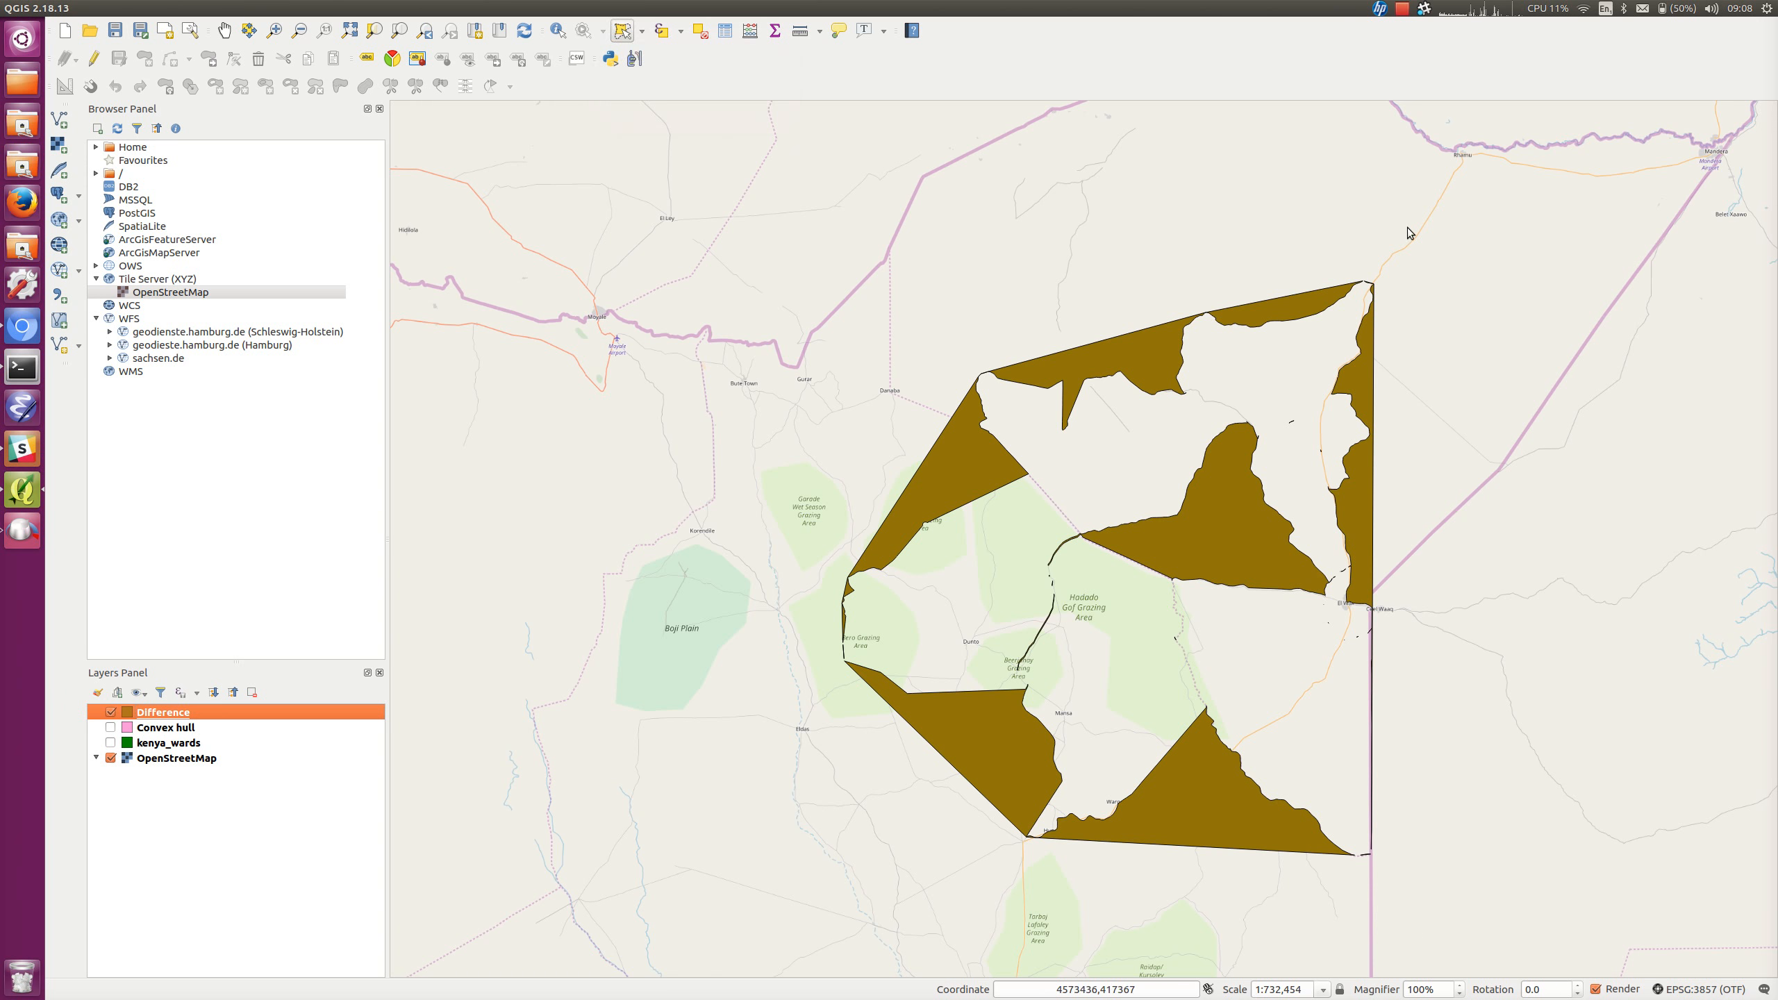
{"action": "mouse_move", "coordinate": [1378, 230]}
{"action": "left_mouse_down"}
{"action": "mouse_move", "coordinate": [1006, 264]}
{"action": "mouse_move", "coordinate": [710, 553]}
{"action": "mouse_move", "coordinate": [743, 700]}
{"action": "mouse_move", "coordinate": [966, 591]}
{"action": "mouse_move", "coordinate": [1263, 367]}
{"action": "mouse_move", "coordinate": [1358, 630]}
{"action": "mouse_move", "coordinate": [1498, 645]}
{"action": "mouse_move", "coordinate": [1501, 628]}
{"action": "left_mouse_up"}
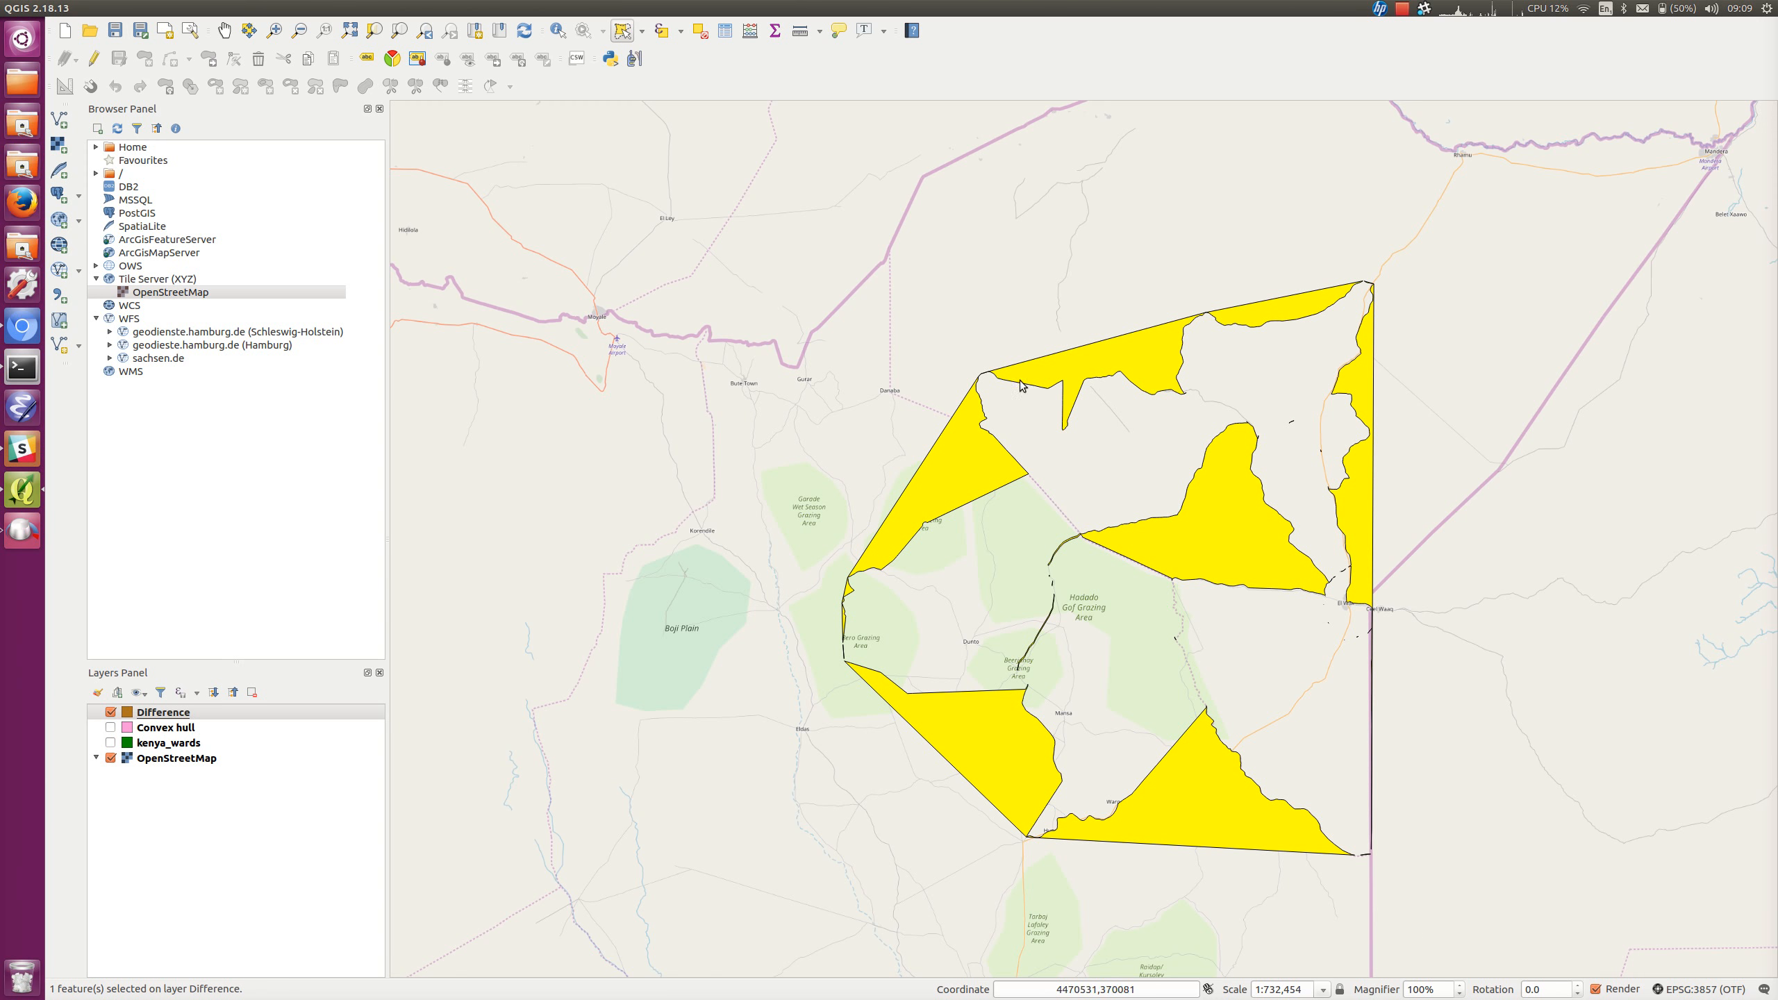
Check whether the Difference pieces form one multipart feature by repeatedly selecting and deselecting the central piece
{"action": "left_click", "coordinate": [642, 31]}
{"action": "left_click", "coordinate": [673, 51]}
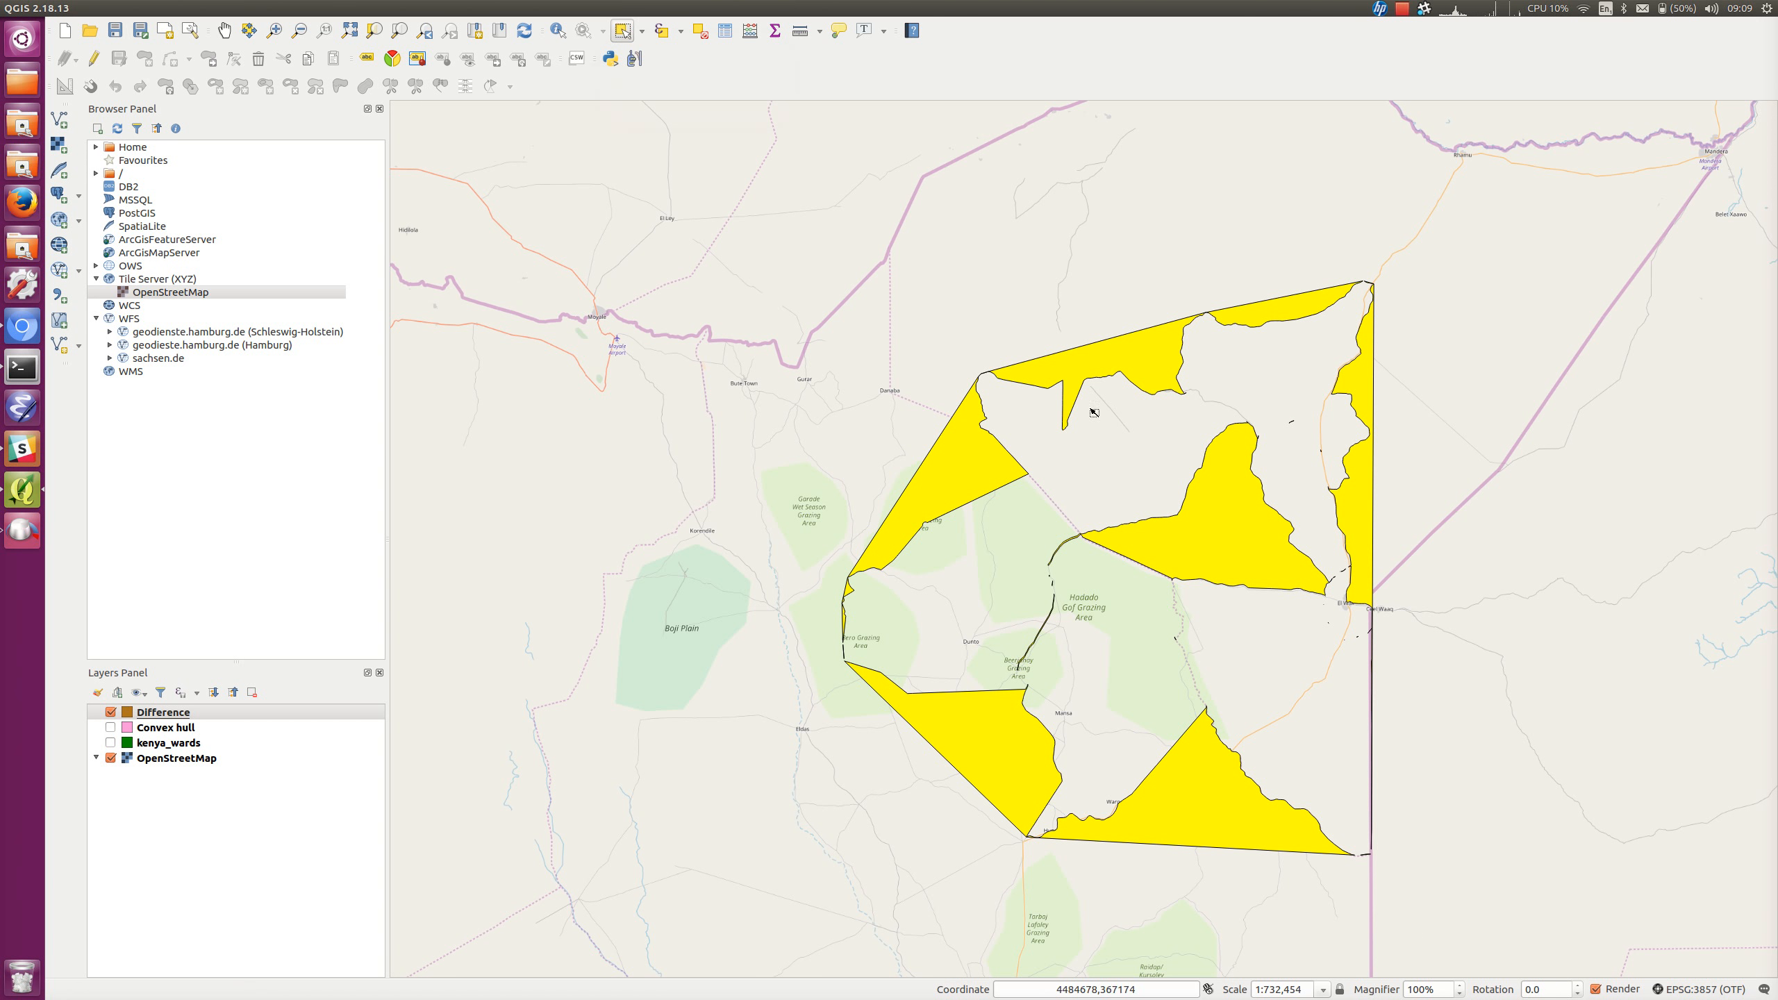
{"action": "left_click", "coordinate": [1222, 528]}
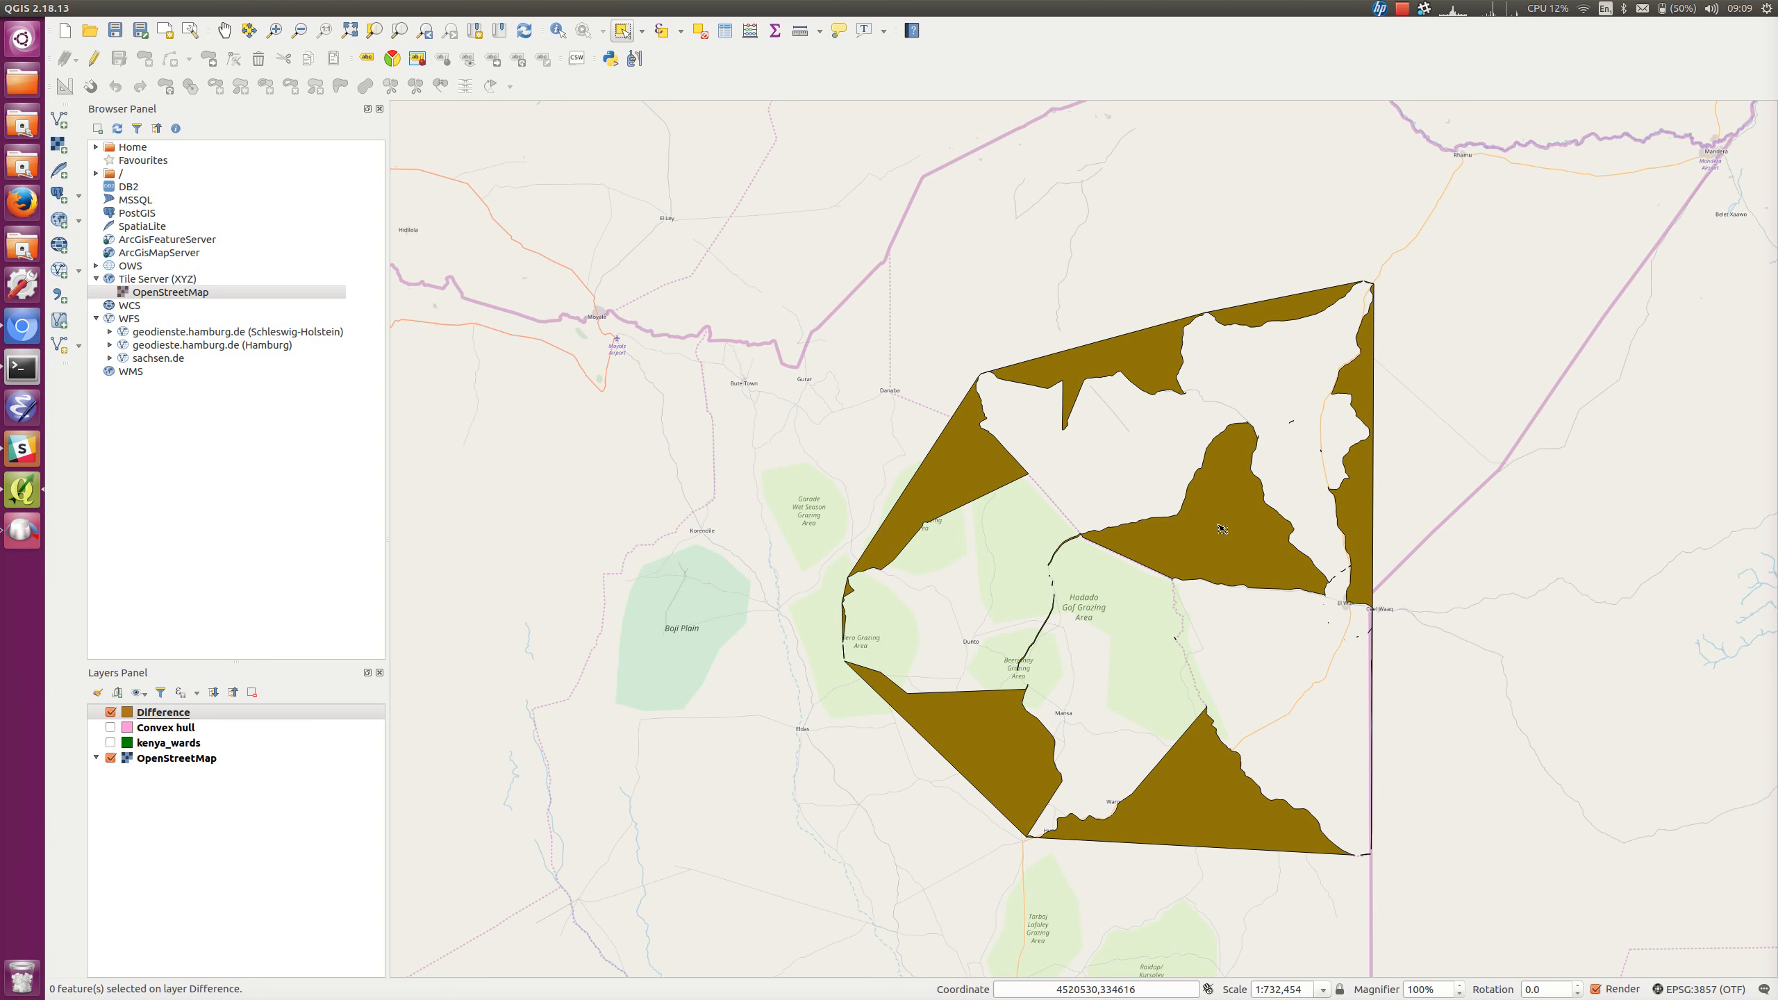
{"action": "left_click", "coordinate": [1221, 529]}
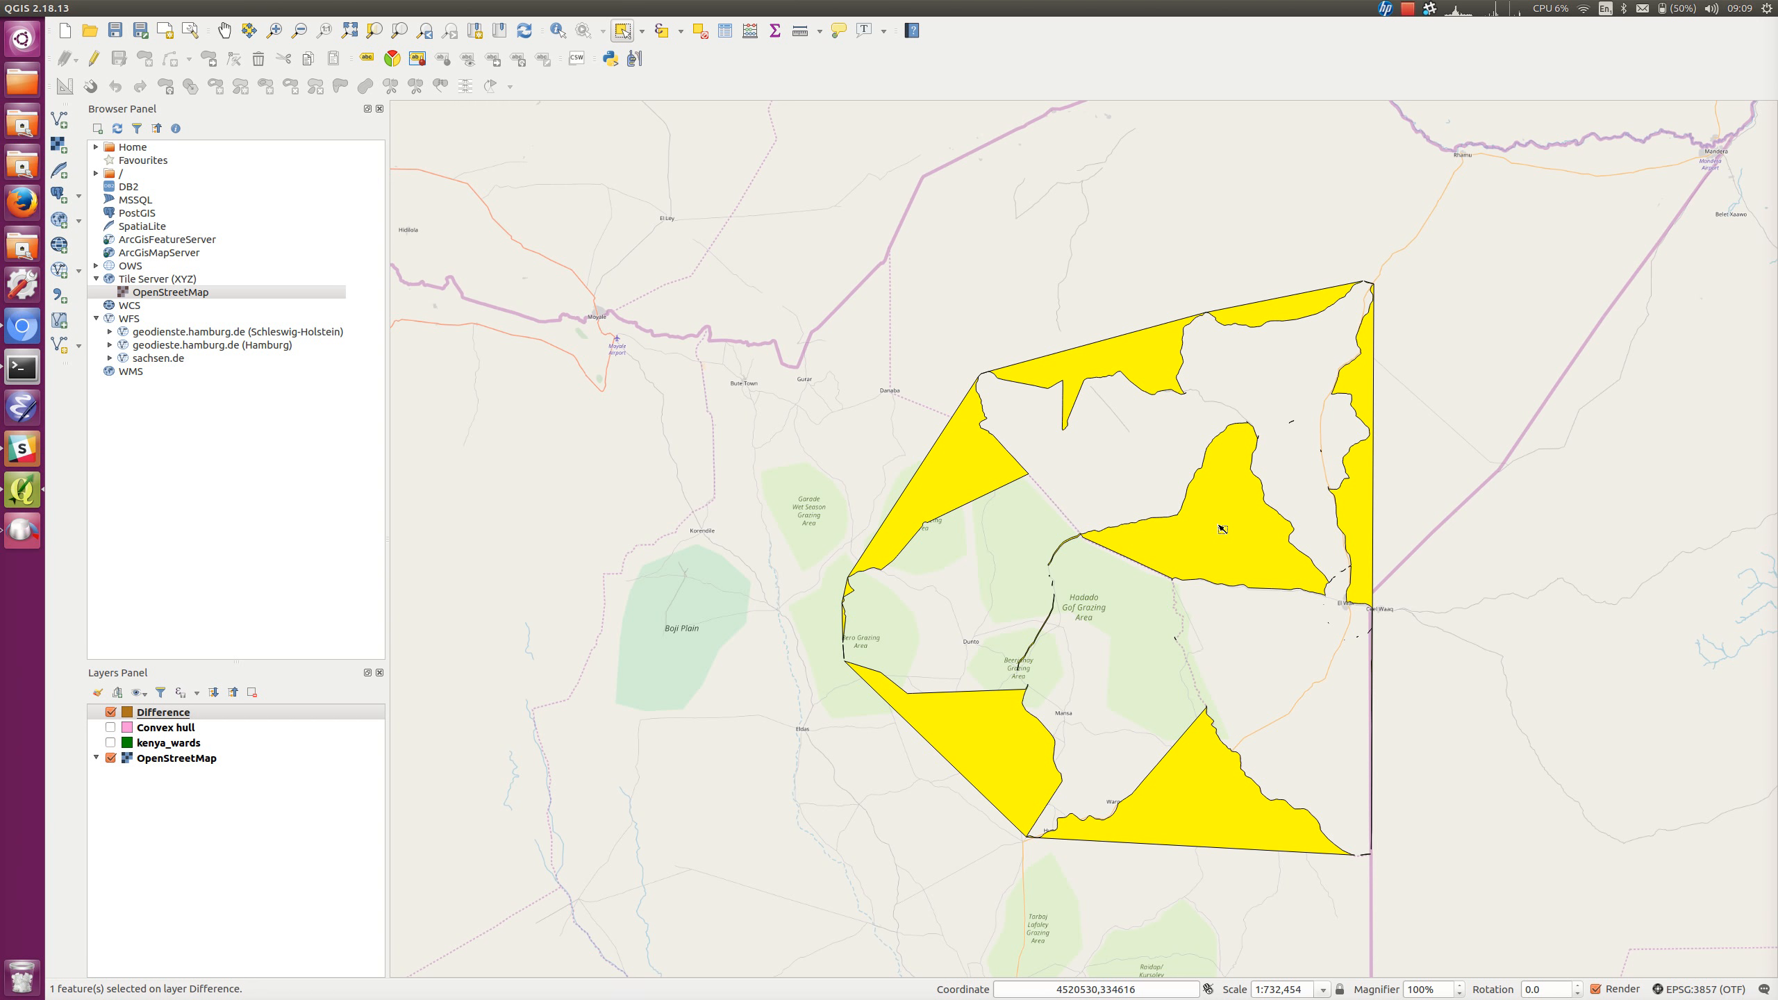
{"action": "left_click", "coordinate": [1221, 529]}
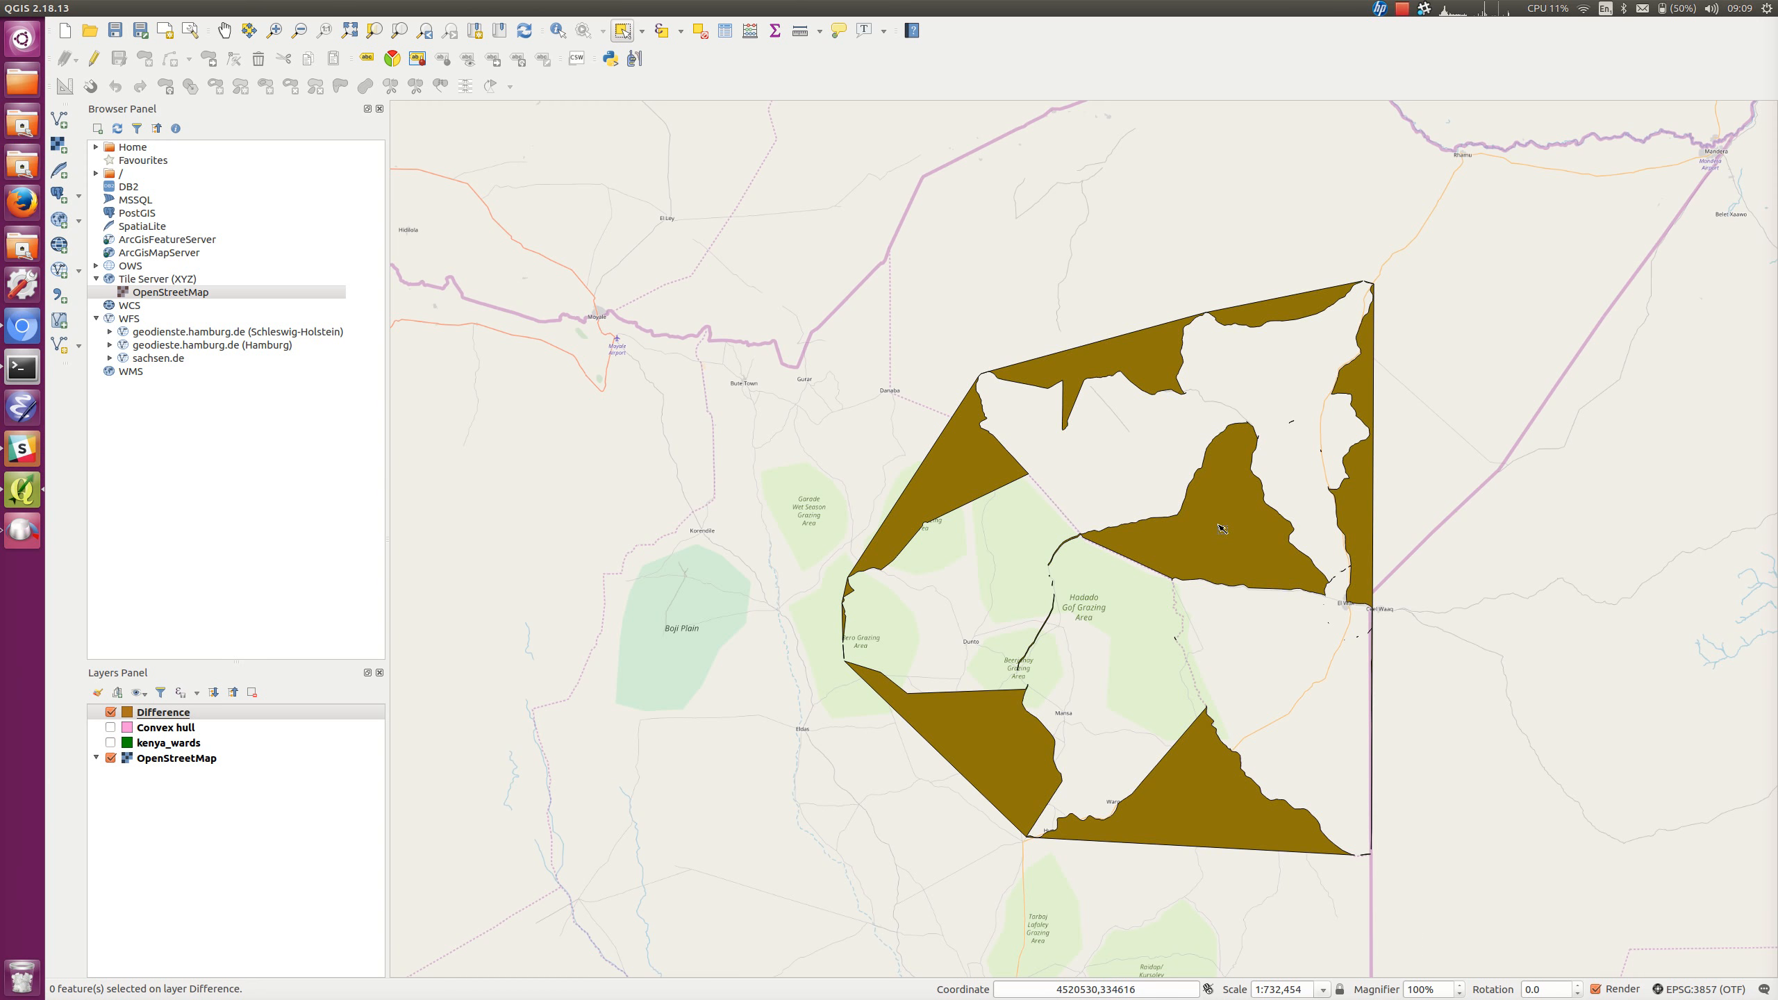
{"action": "left_click", "coordinate": [1222, 529]}
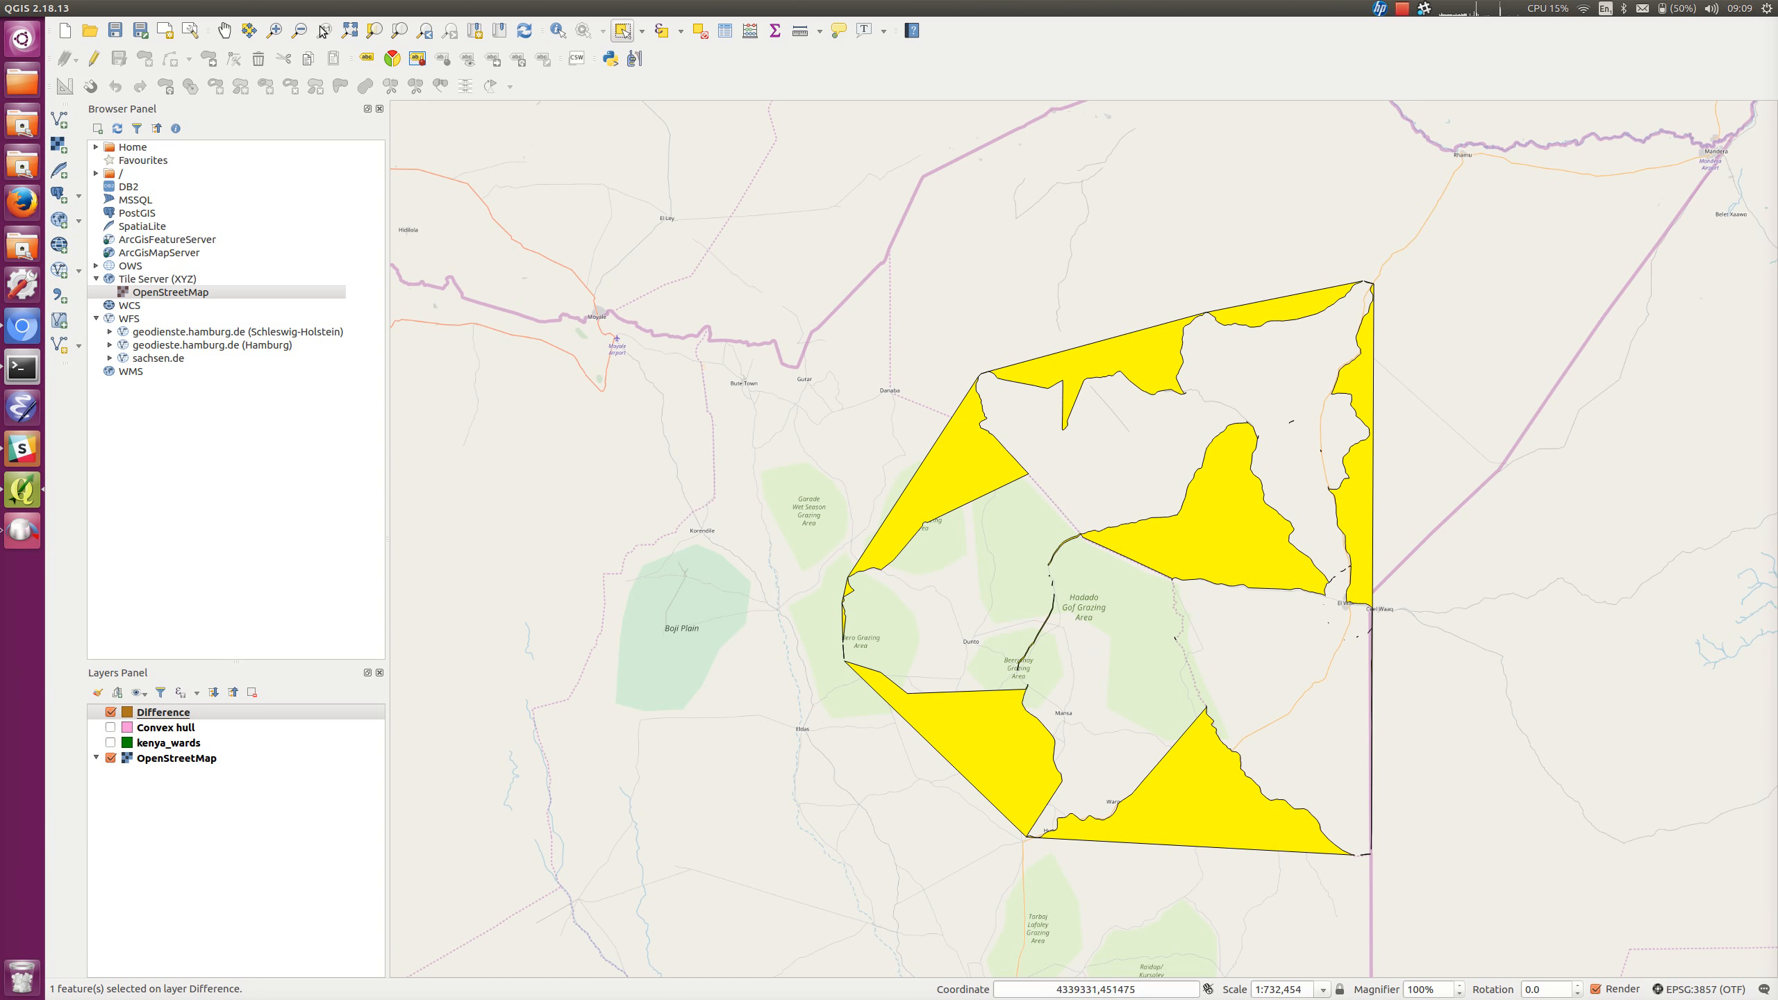
Run Multipart to singleparts on the Difference layer, with the output as a temporary layer opened after running
{"action": "left_click", "coordinate": [294, 11]}
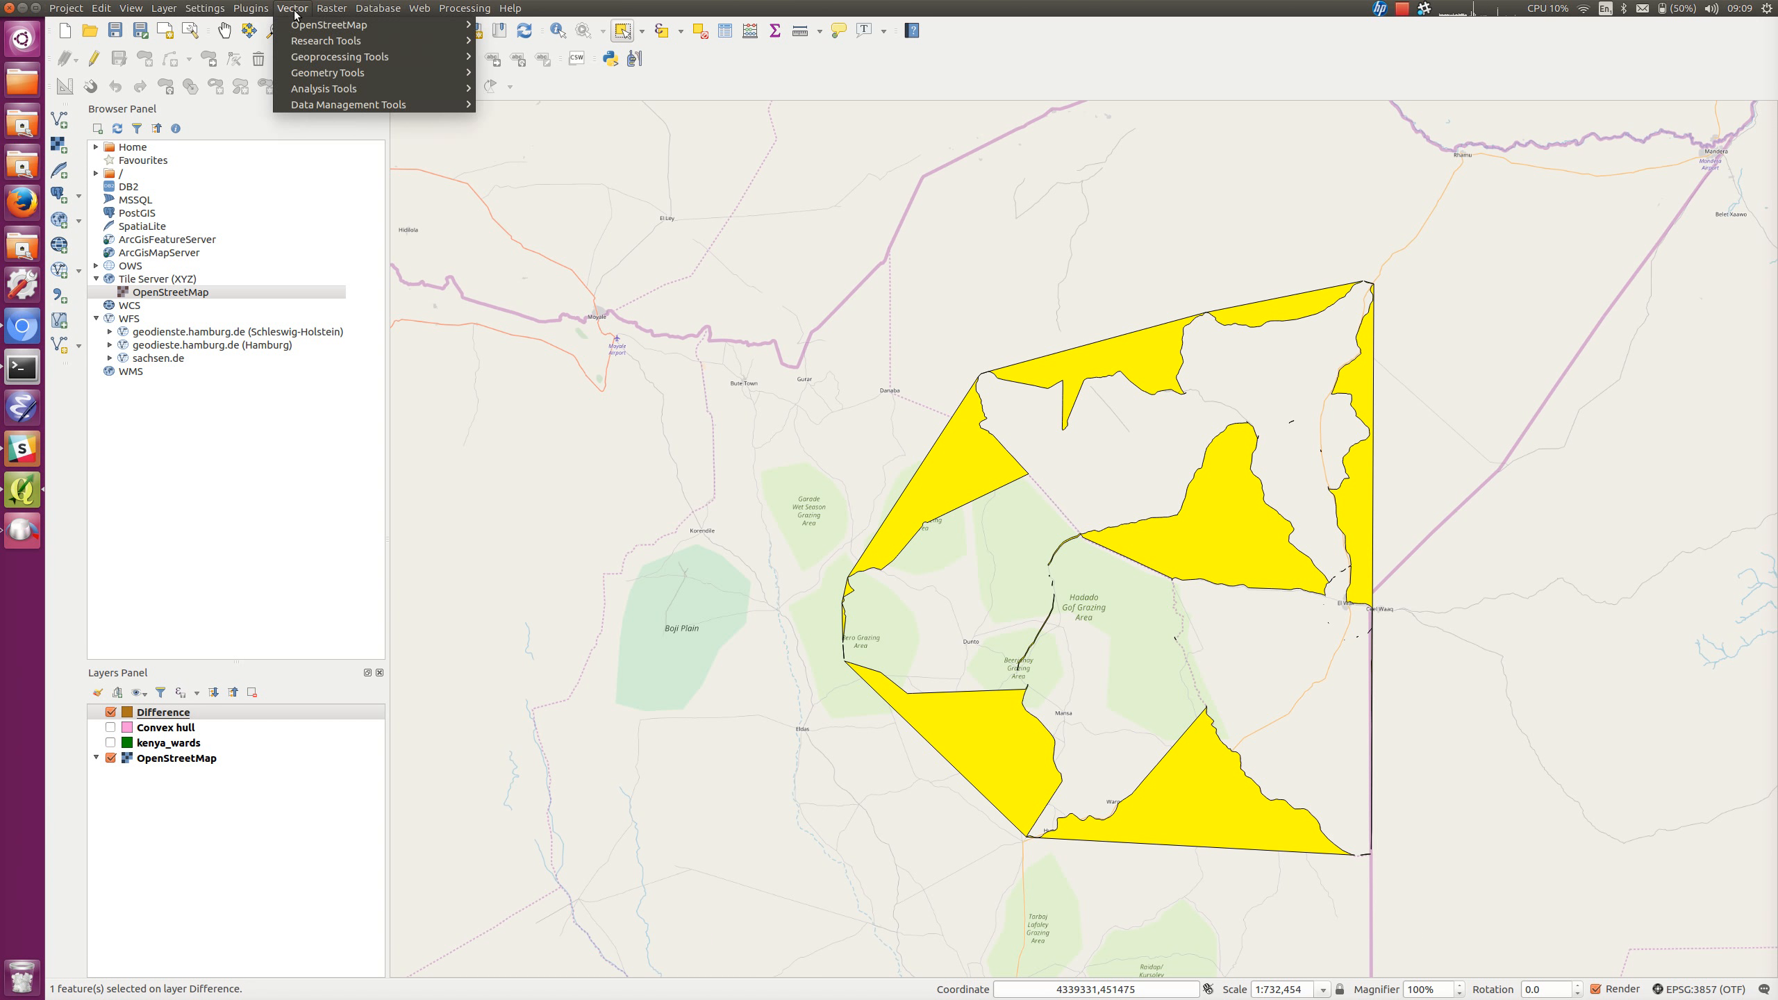
{"action": "mouse_move", "coordinate": [325, 73]}
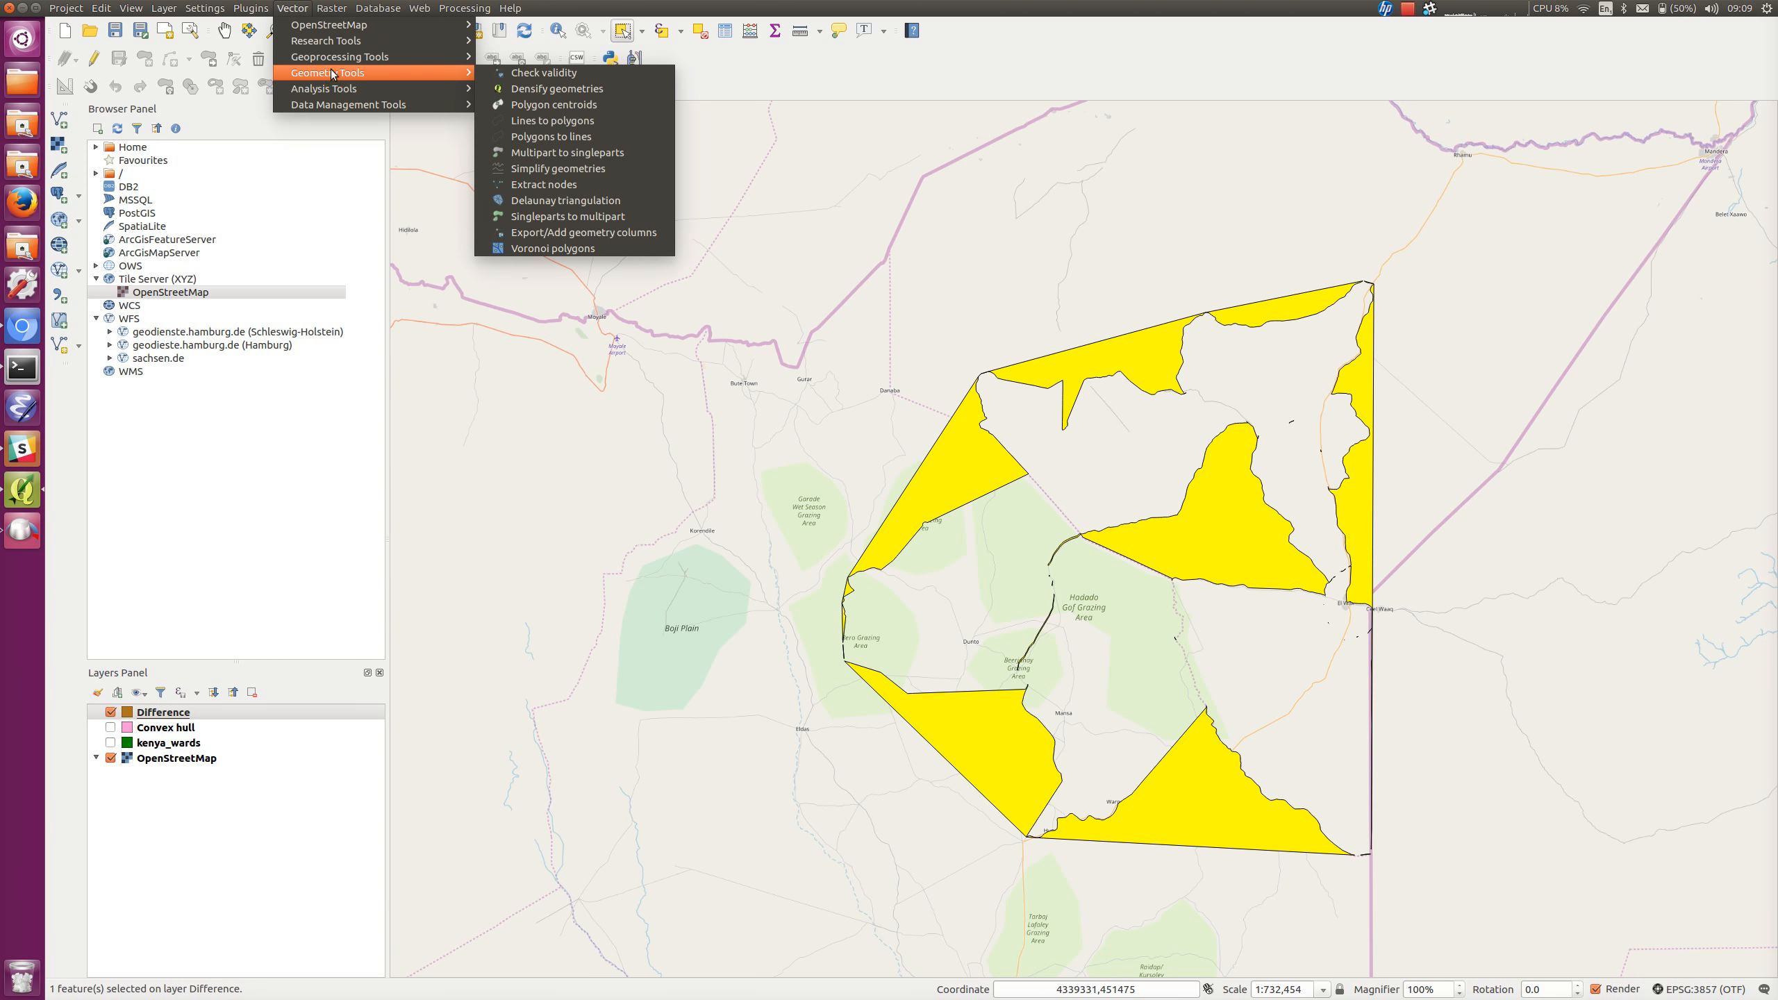
{"action": "left_click", "coordinate": [591, 156]}
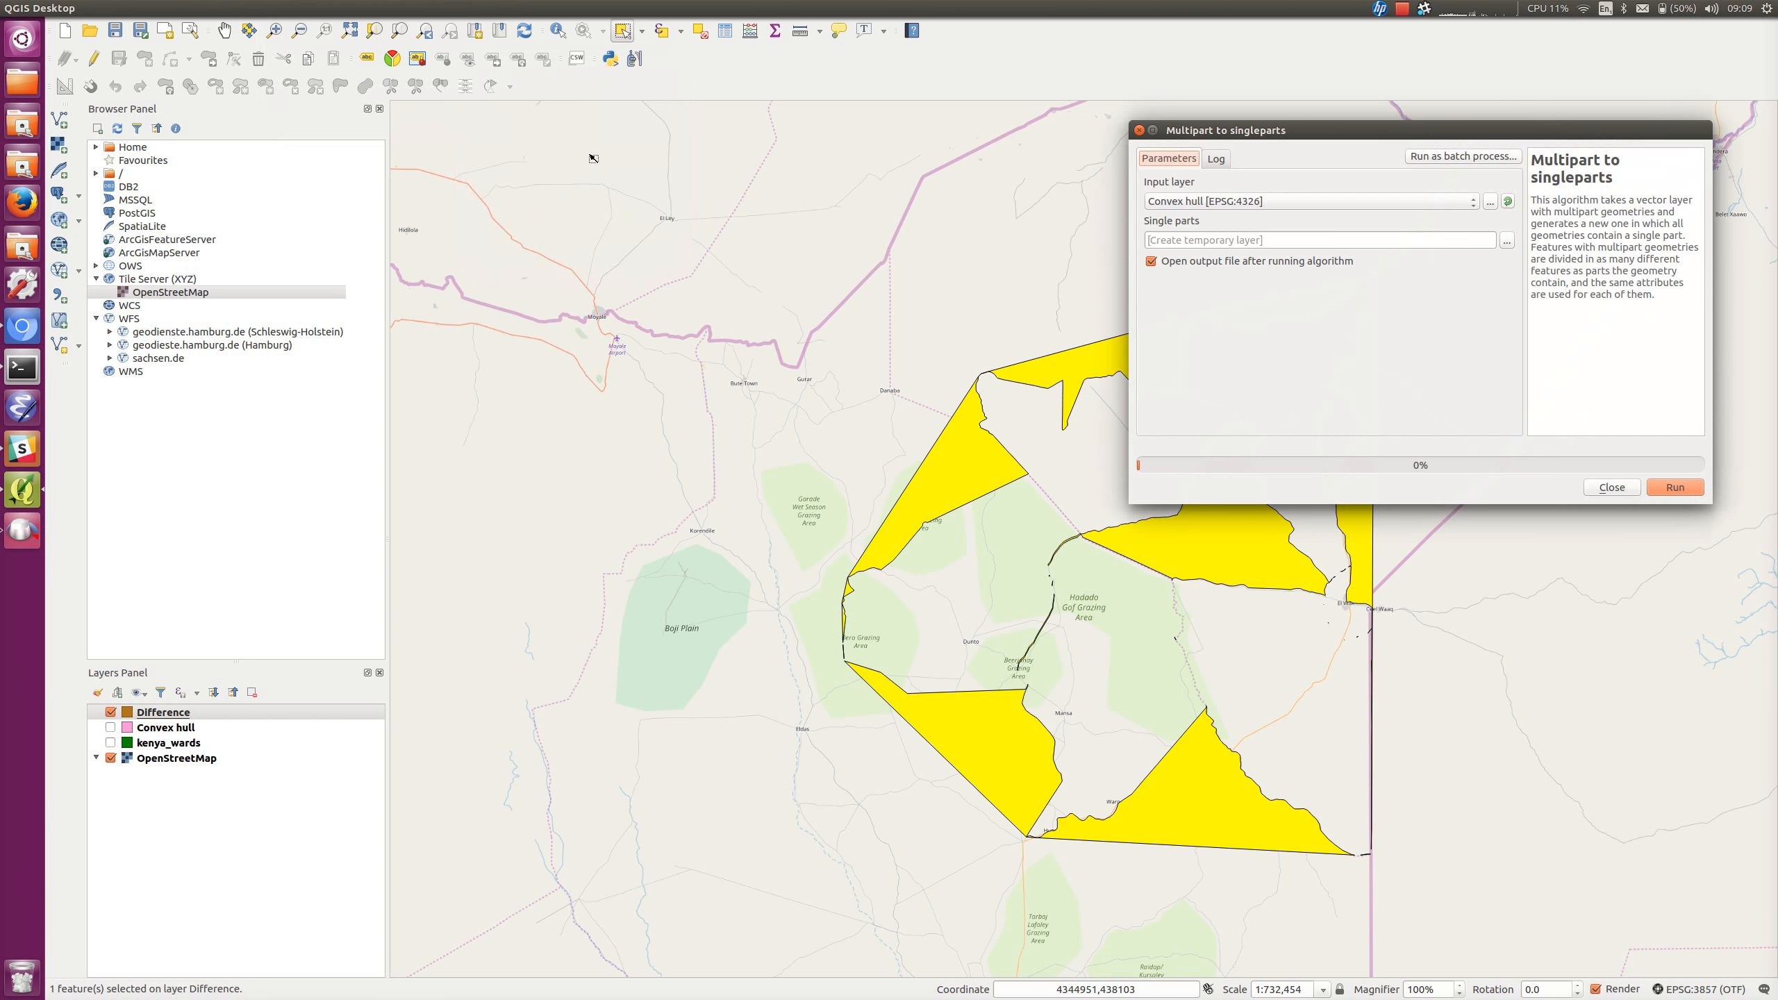
{"action": "left_click", "coordinate": [1232, 204]}
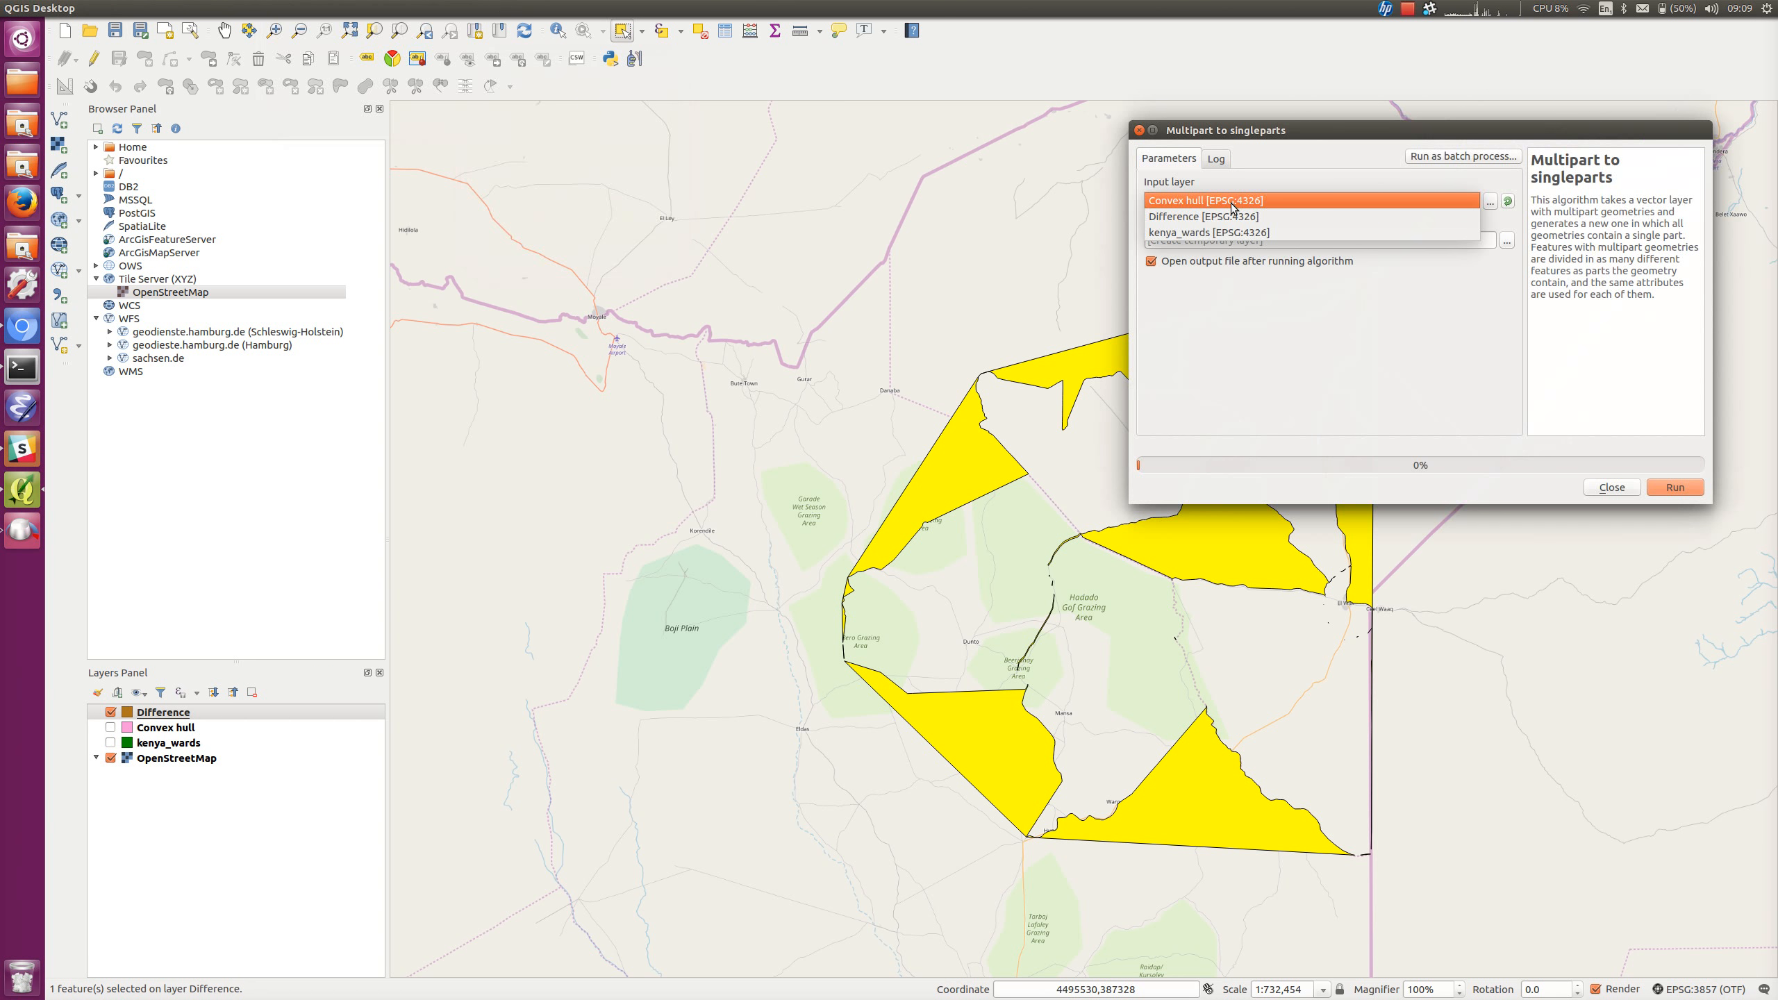
{"action": "left_click", "coordinate": [1225, 225]}
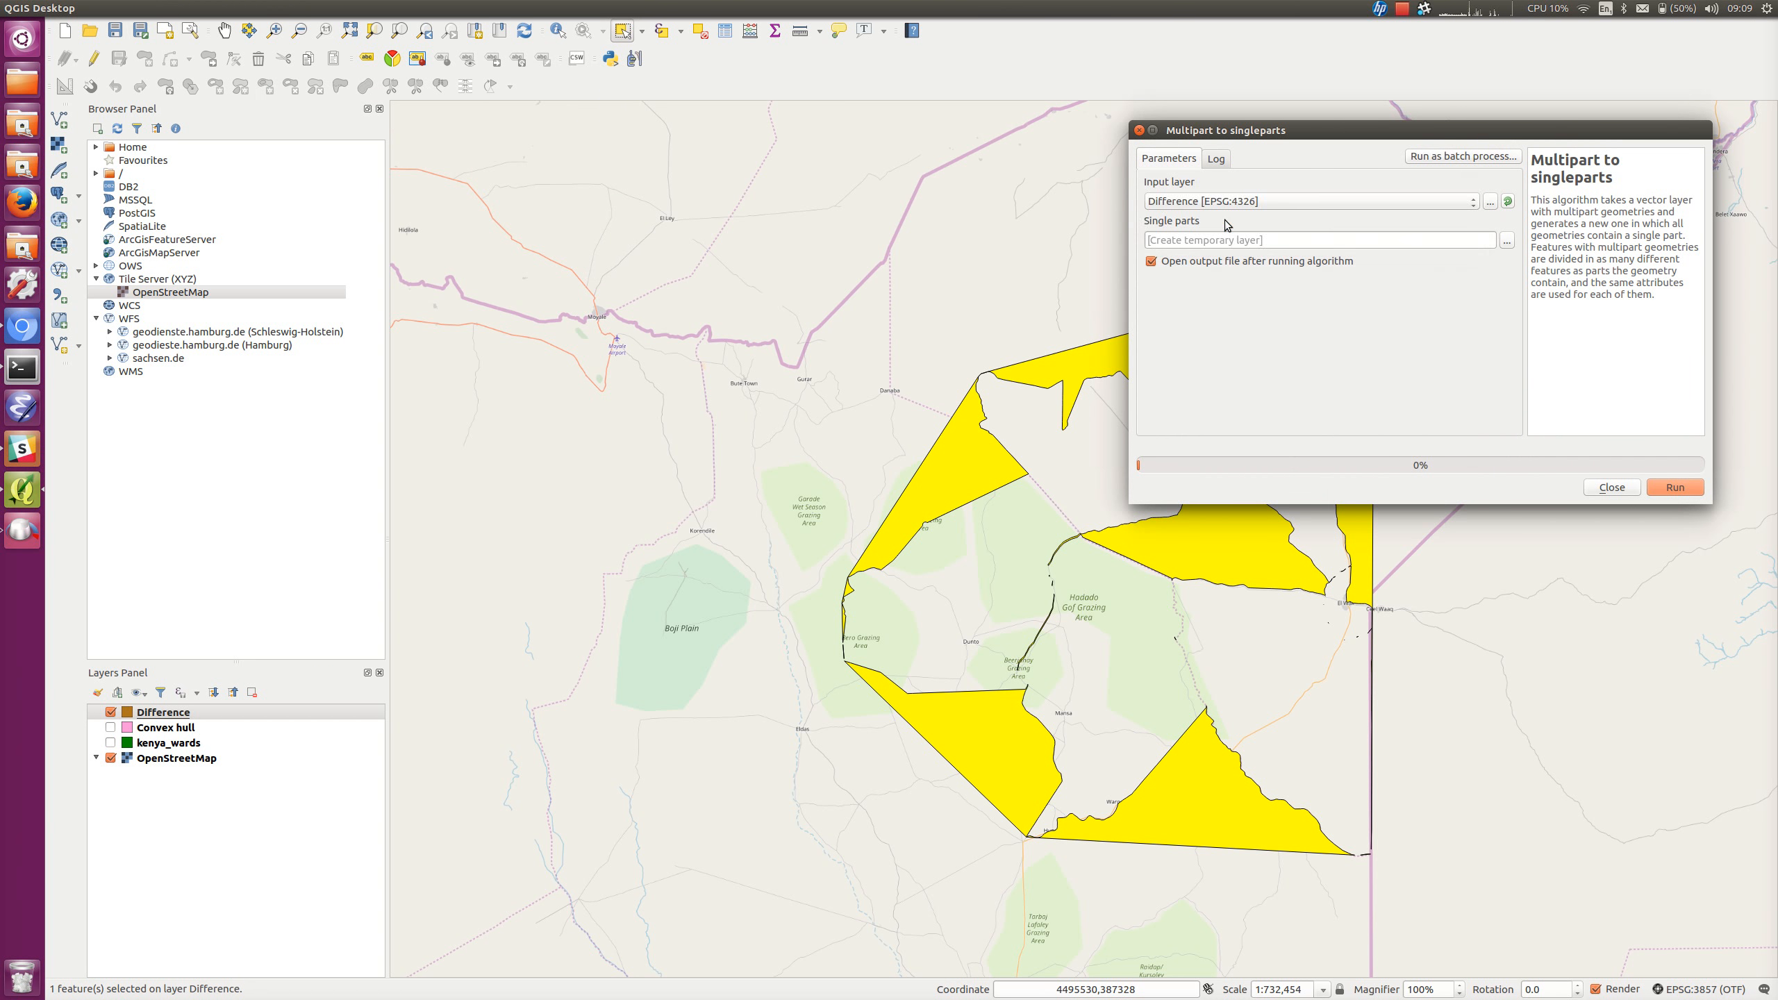
{"action": "left_click", "coordinate": [1686, 490]}
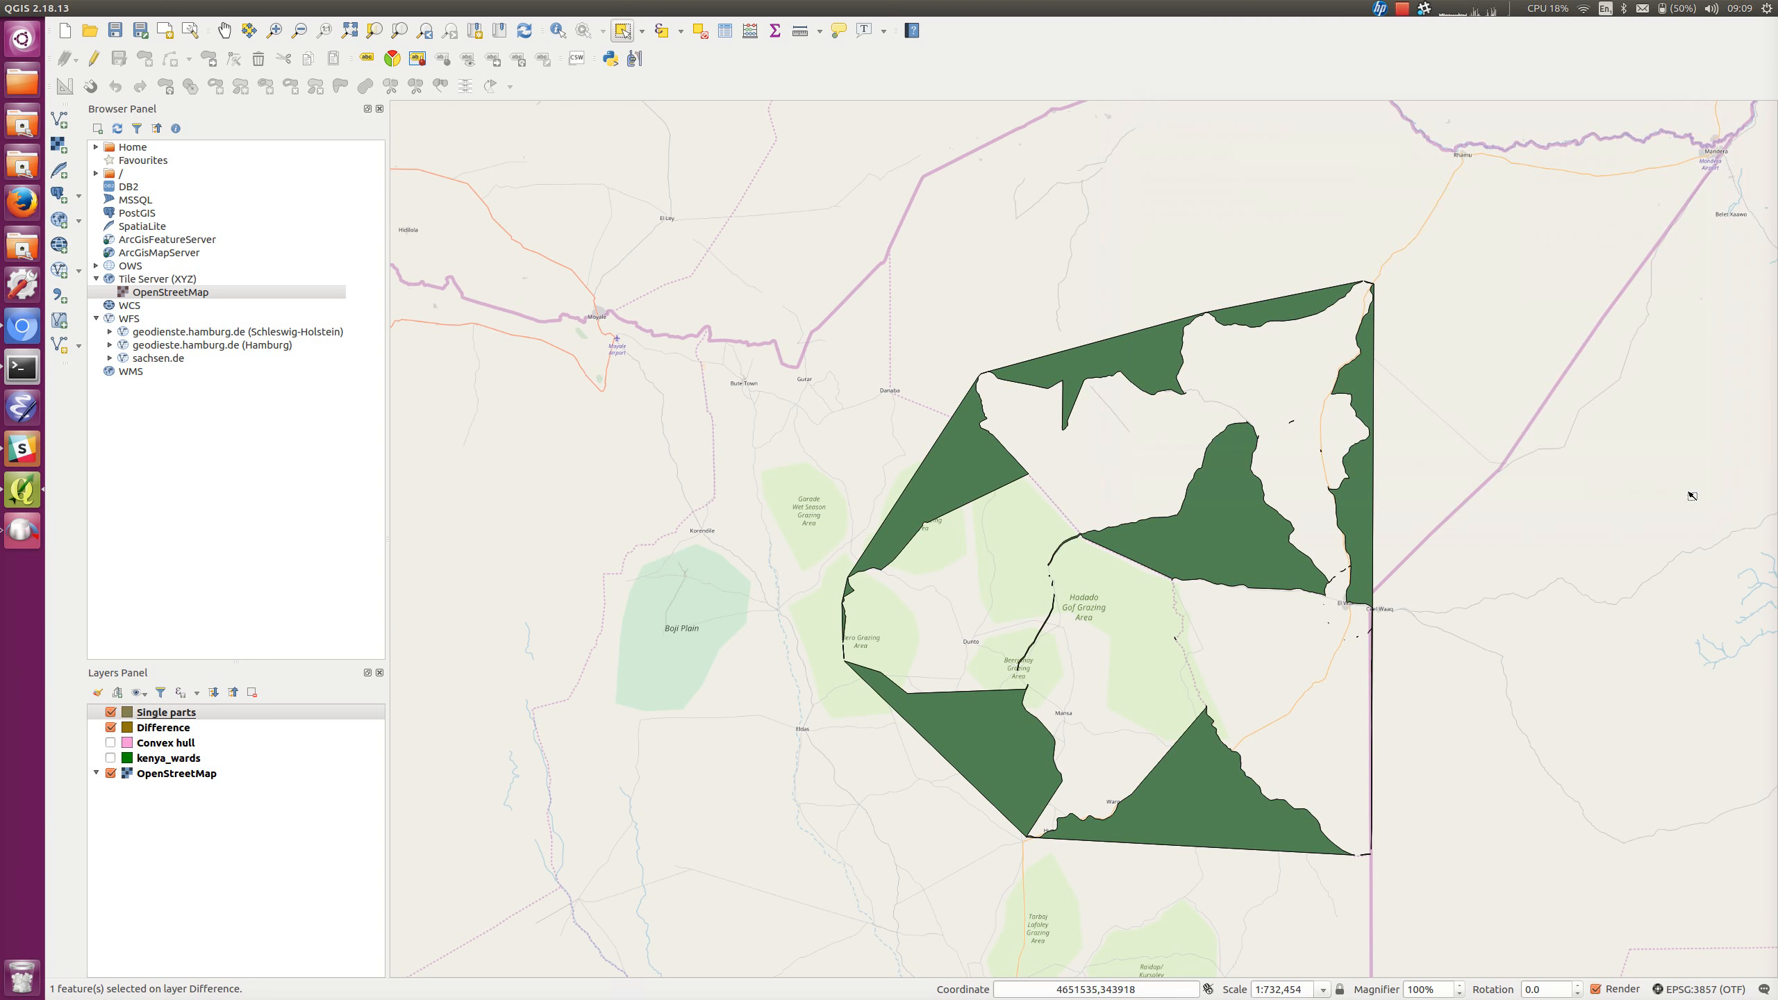
Check that the Single parts polygons are separate features by selecting the outer northern and northwestern pieces individually
{"action": "left_click", "coordinate": [641, 32]}
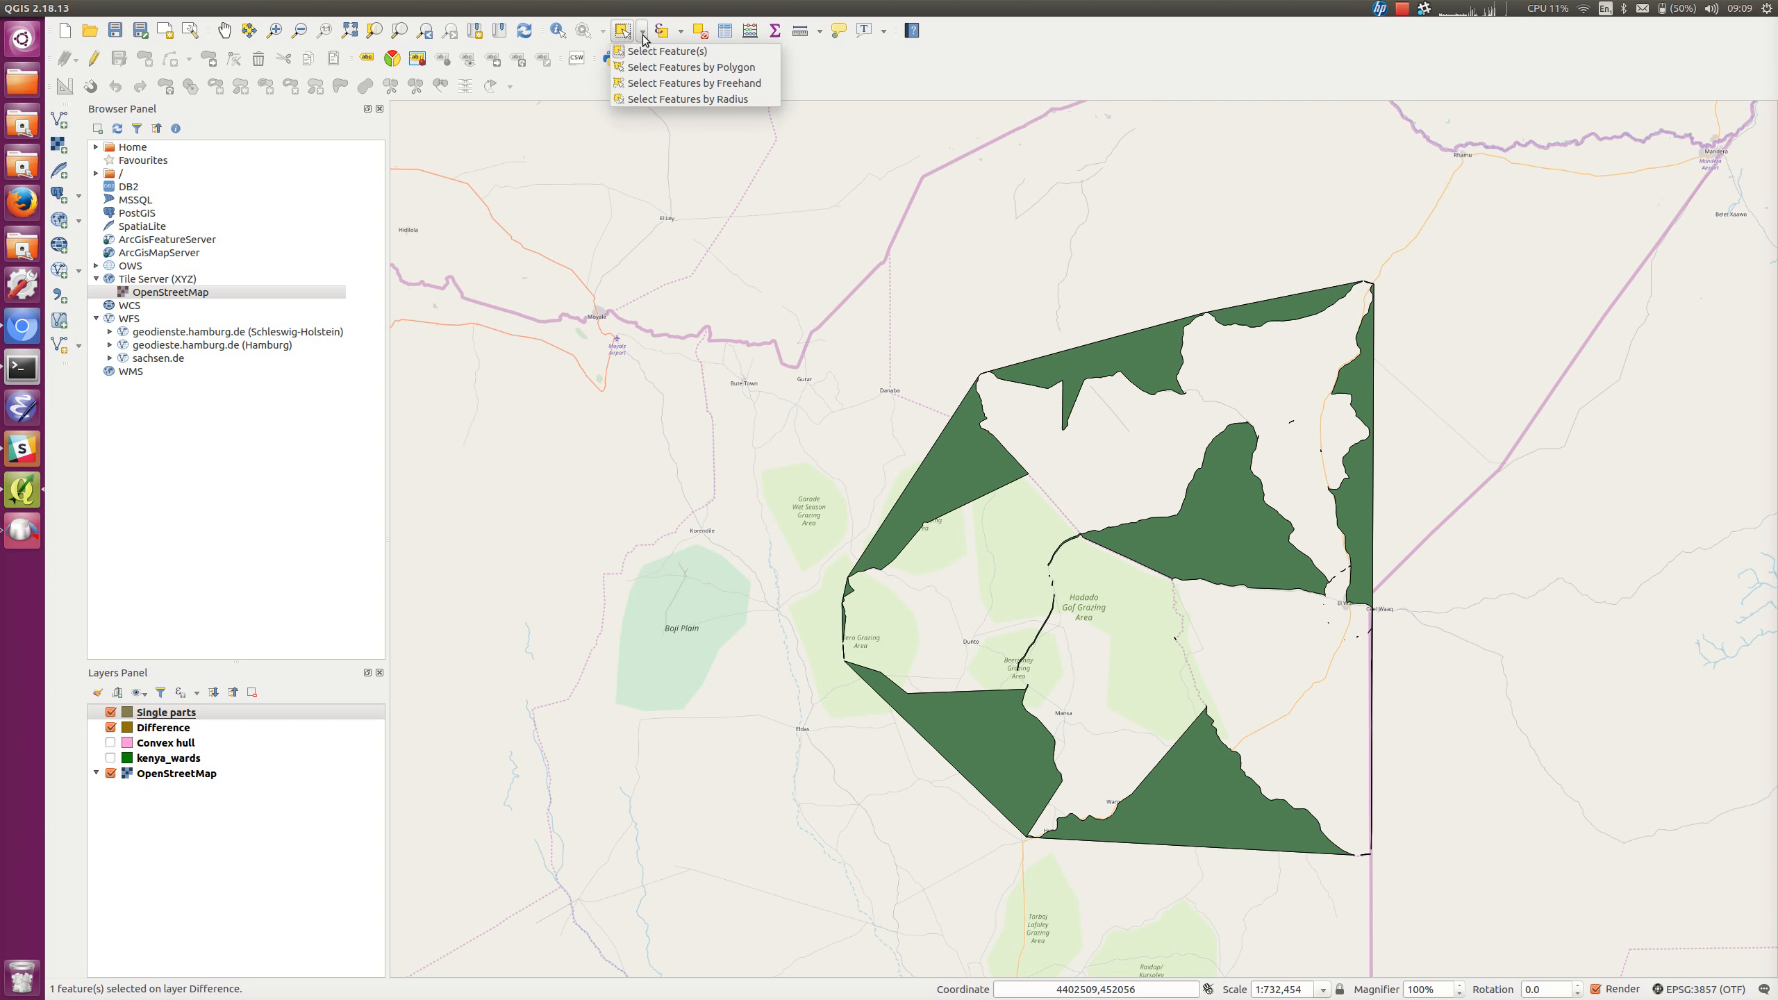
{"action": "left_click", "coordinate": [672, 52]}
{"action": "left_click", "coordinate": [954, 453]}
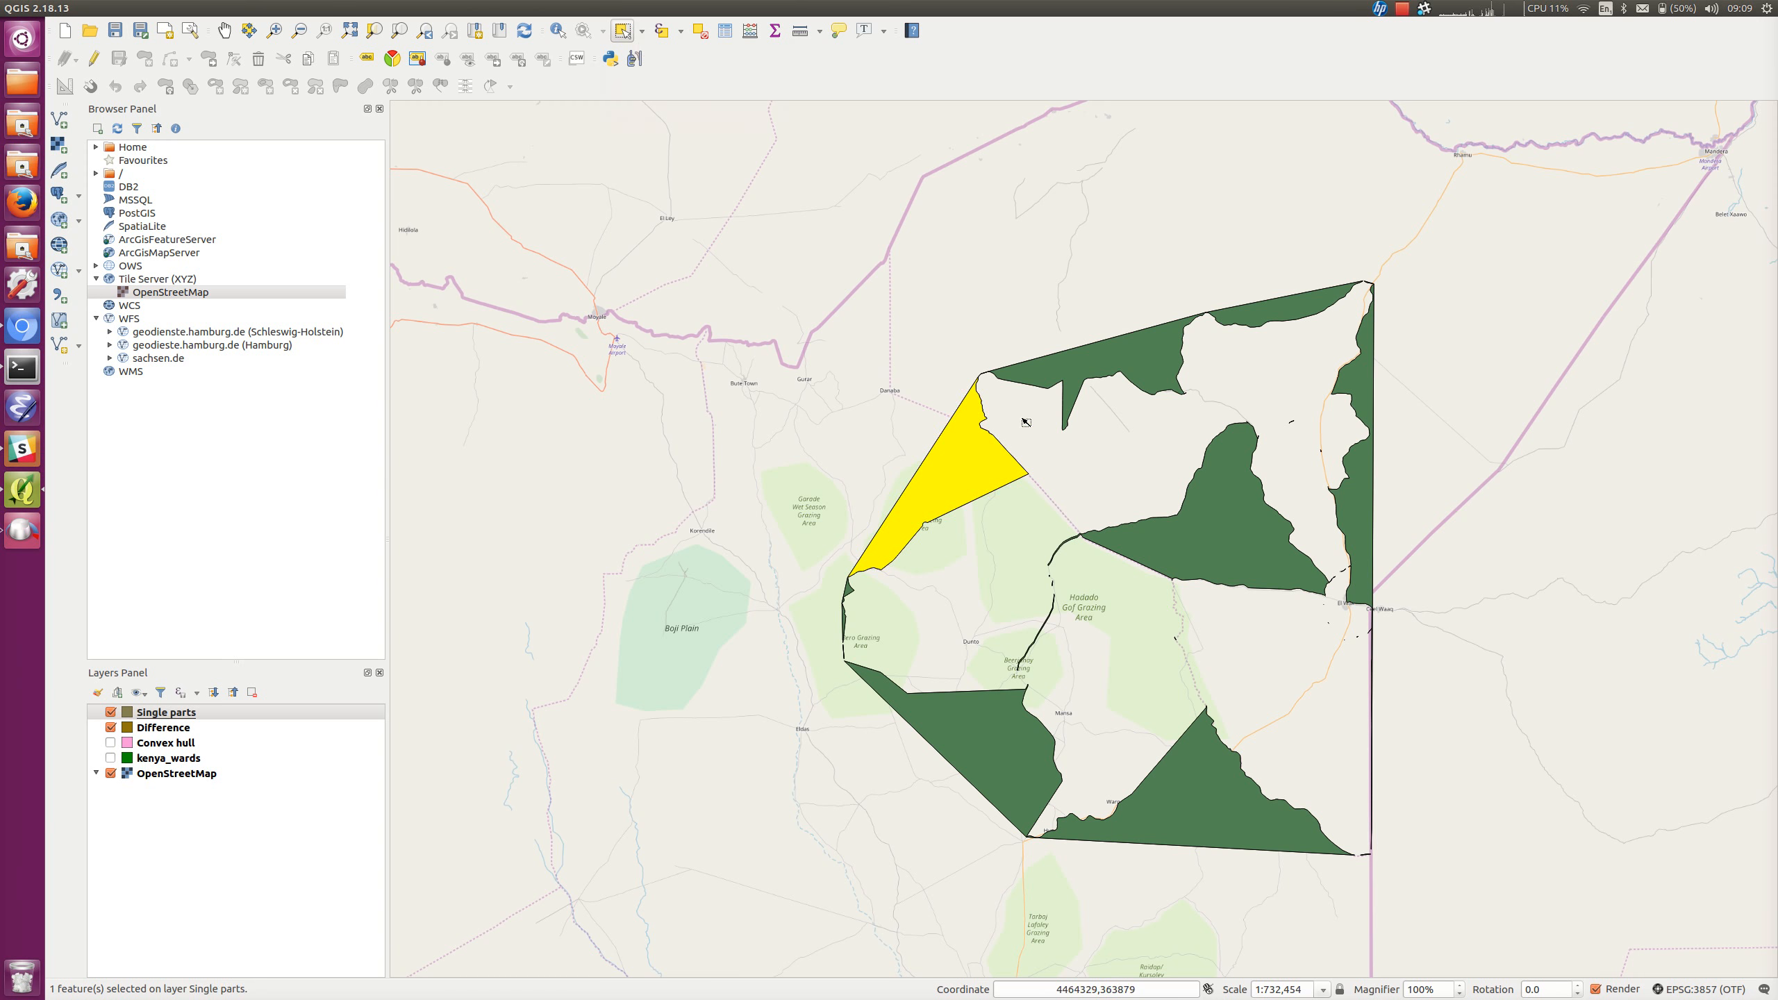
{"action": "left_click", "coordinate": [1090, 373]}
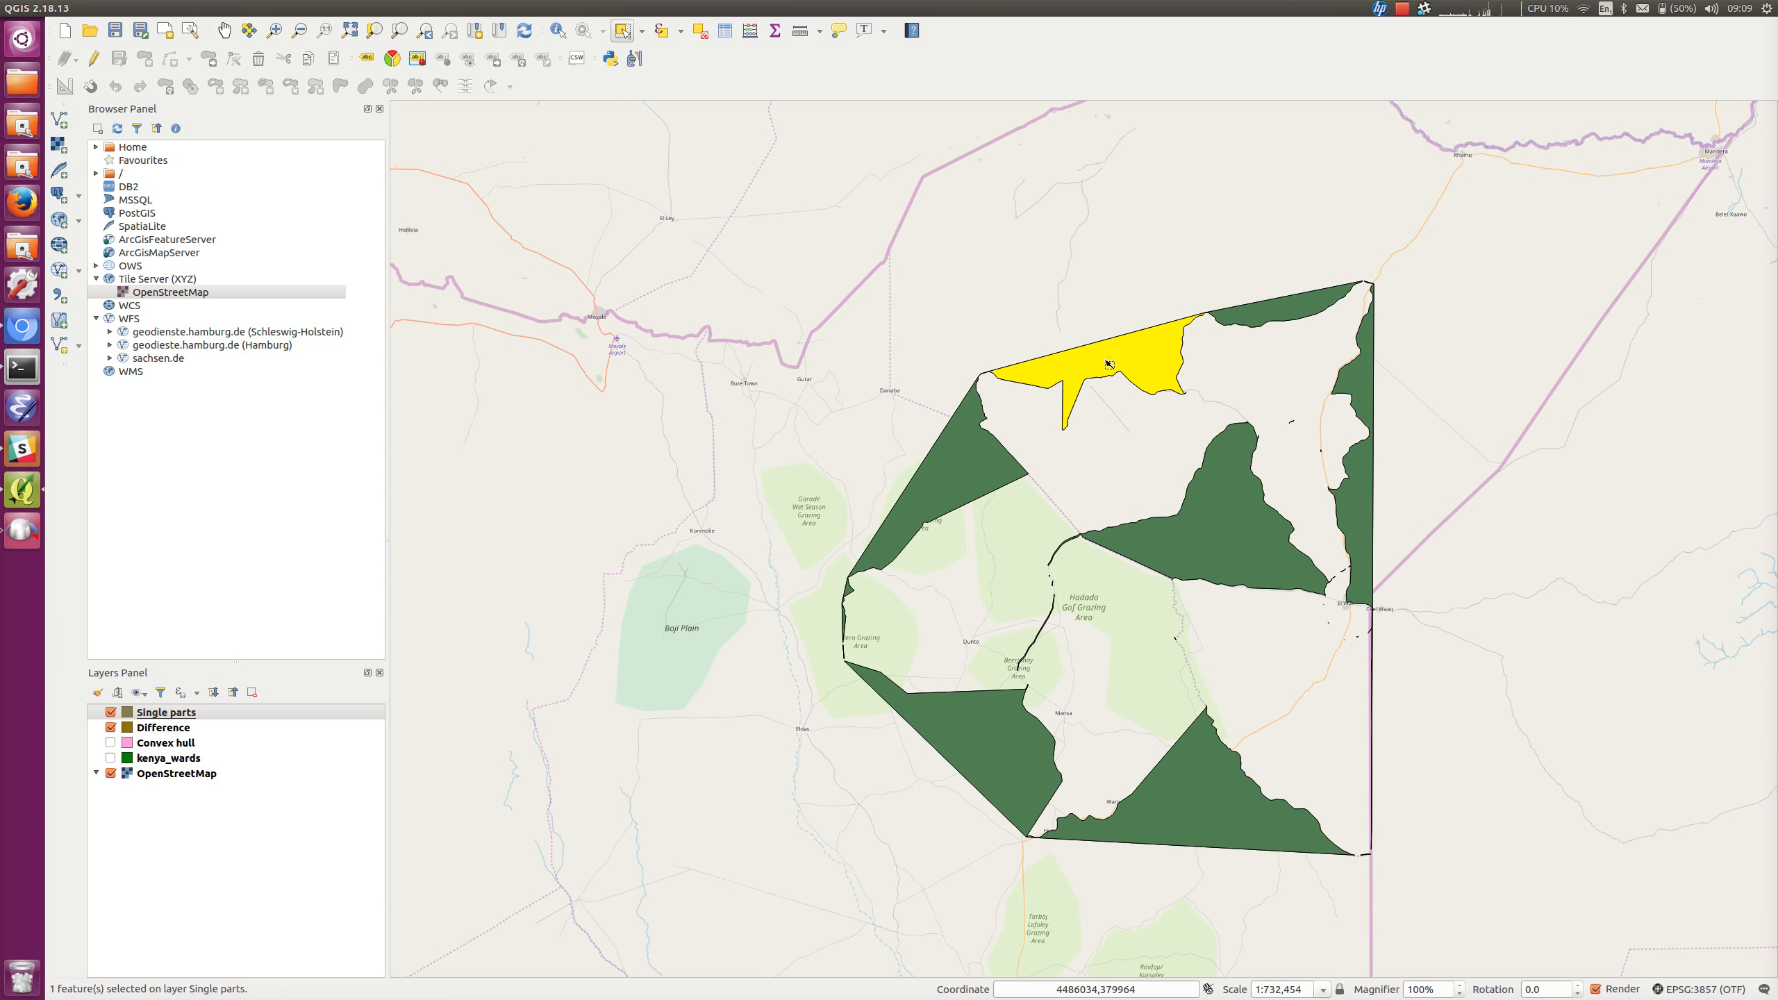
{"action": "left_click", "coordinate": [1248, 318]}
{"action": "left_click", "coordinate": [1167, 349]}
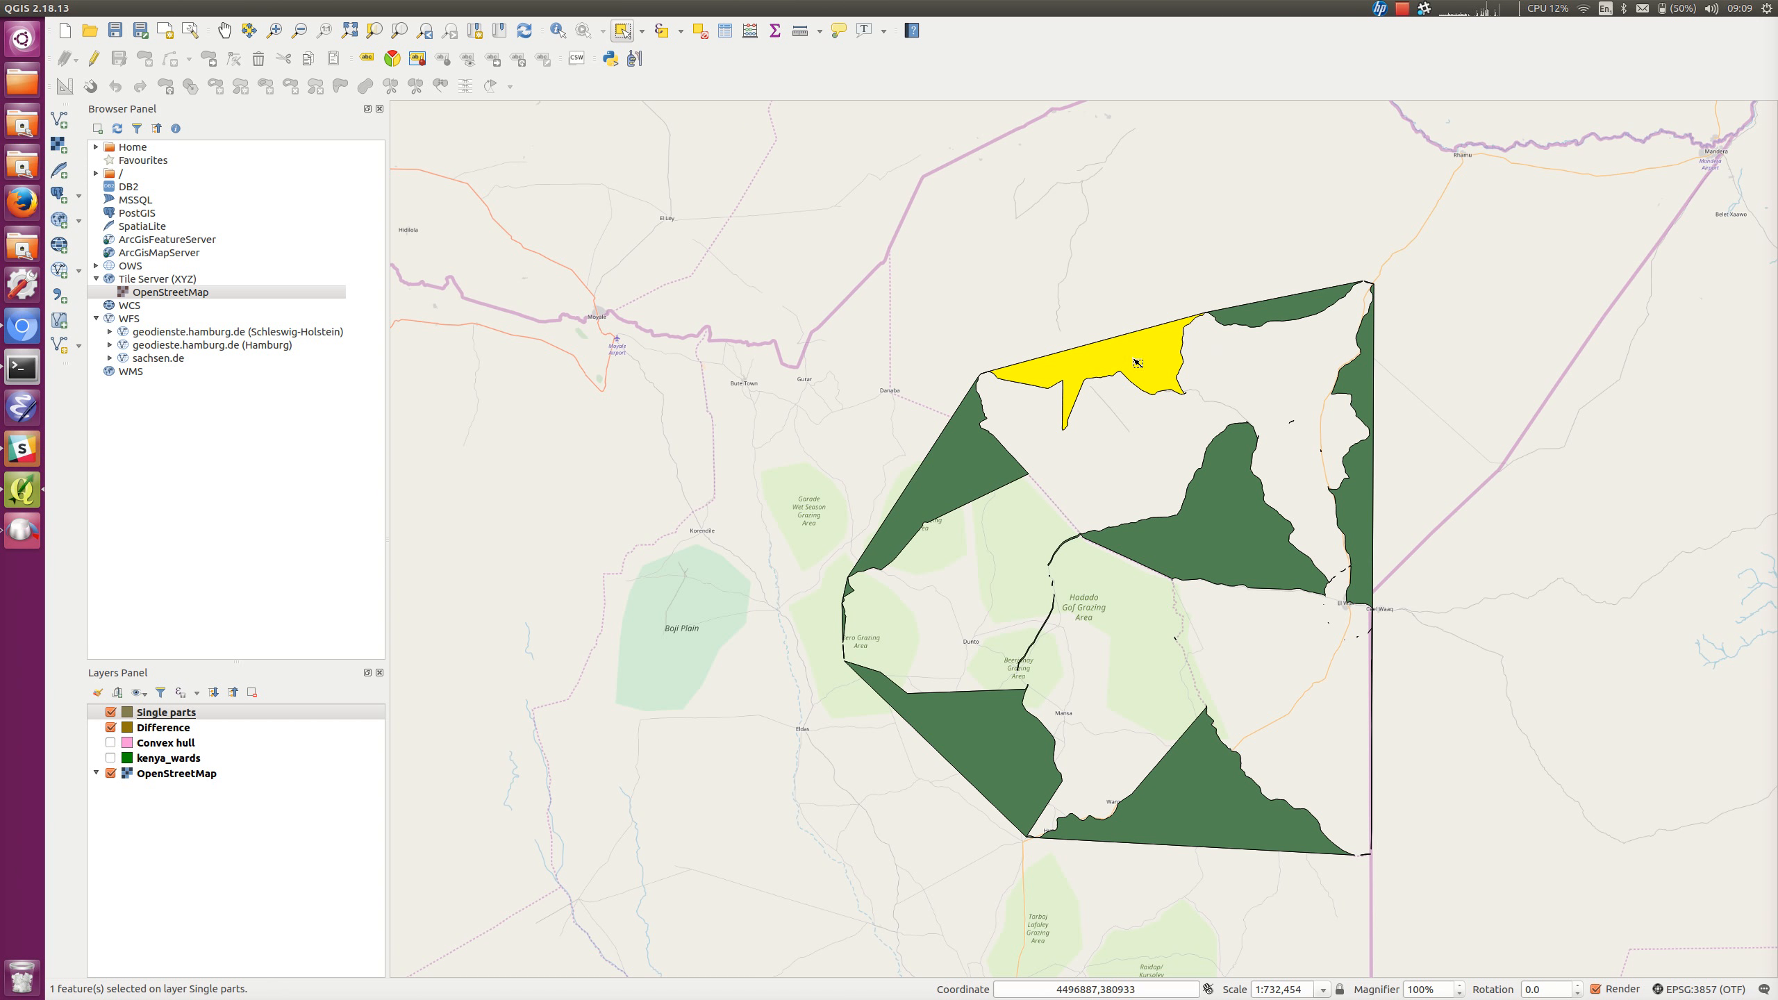
Try to delete the outer polygons of the Single parts layer after selecting them with a freehand outline, then clear the selection
{"action": "left_click", "coordinate": [642, 32]}
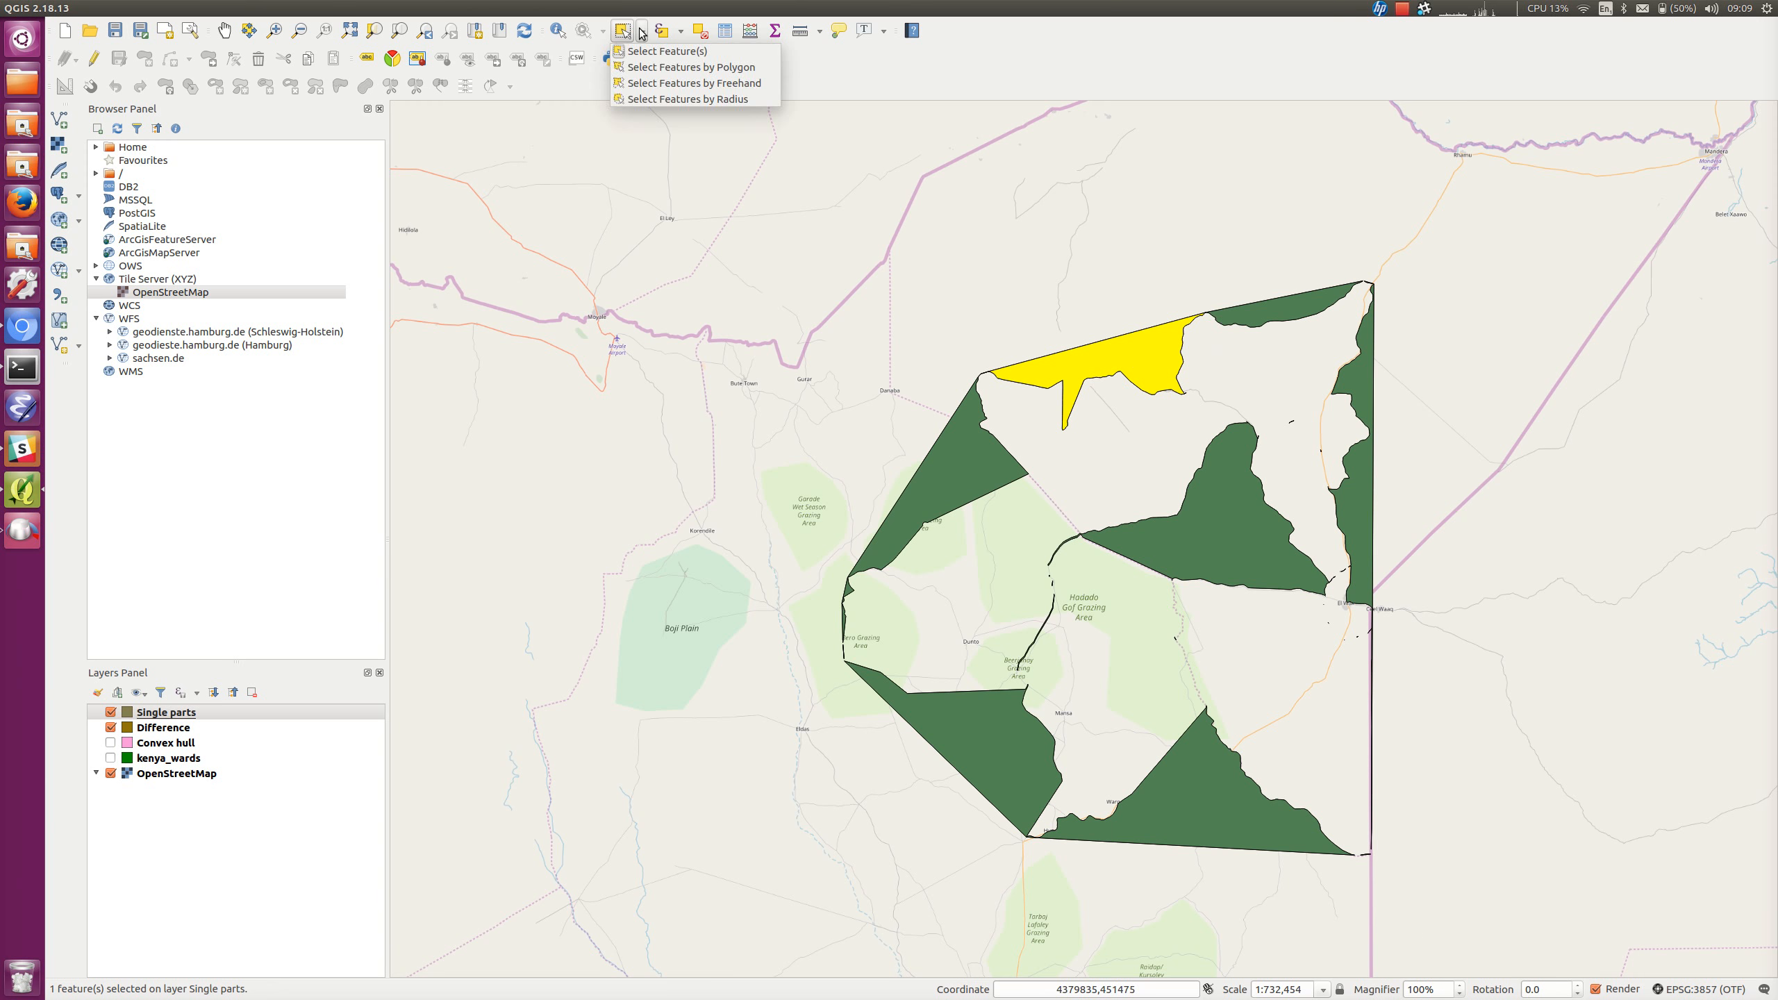
{"action": "left_click", "coordinate": [694, 83]}
{"action": "mouse_move", "coordinate": [1462, 920]}
{"action": "left_mouse_down"}
{"action": "mouse_move", "coordinate": [1205, 656]}
{"action": "mouse_move", "coordinate": [955, 533]}
{"action": "mouse_move", "coordinate": [1053, 467]}
{"action": "mouse_move", "coordinate": [941, 337]}
{"action": "mouse_move", "coordinate": [866, 854]}
{"action": "mouse_move", "coordinate": [1311, 918]}
{"action": "mouse_move", "coordinate": [1402, 909]}
{"action": "left_mouse_up"}
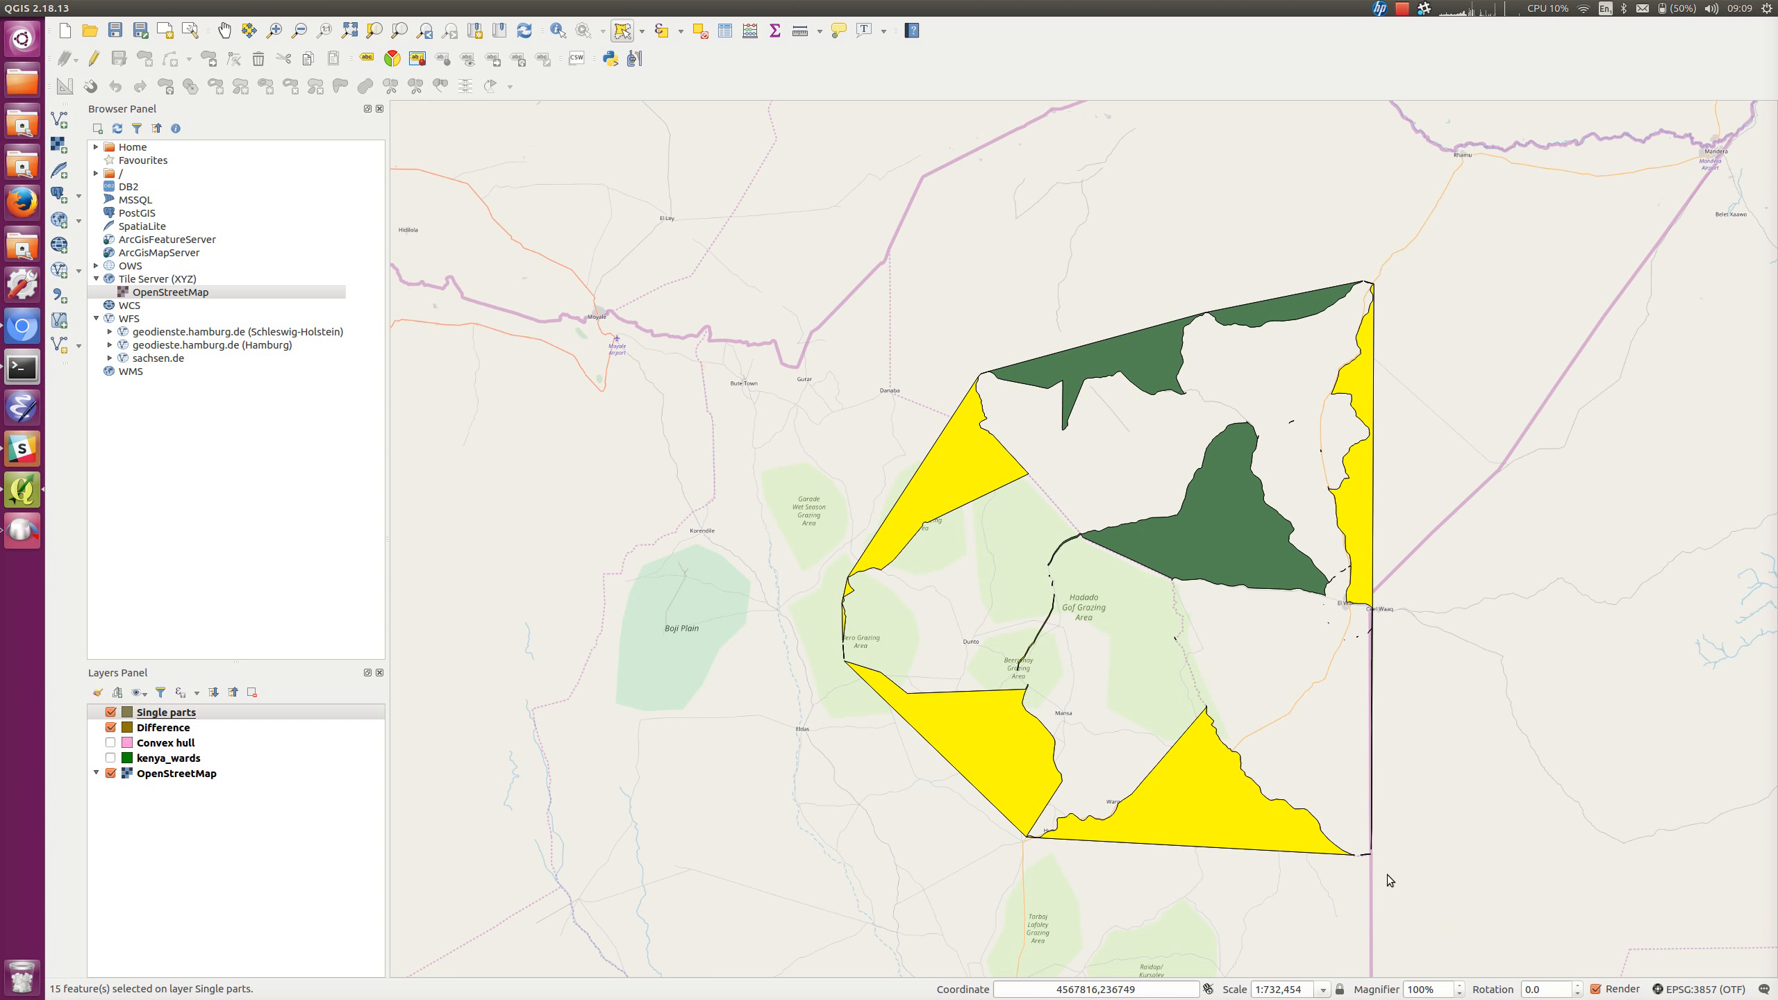
{"action": "key", "text": "Delete"}
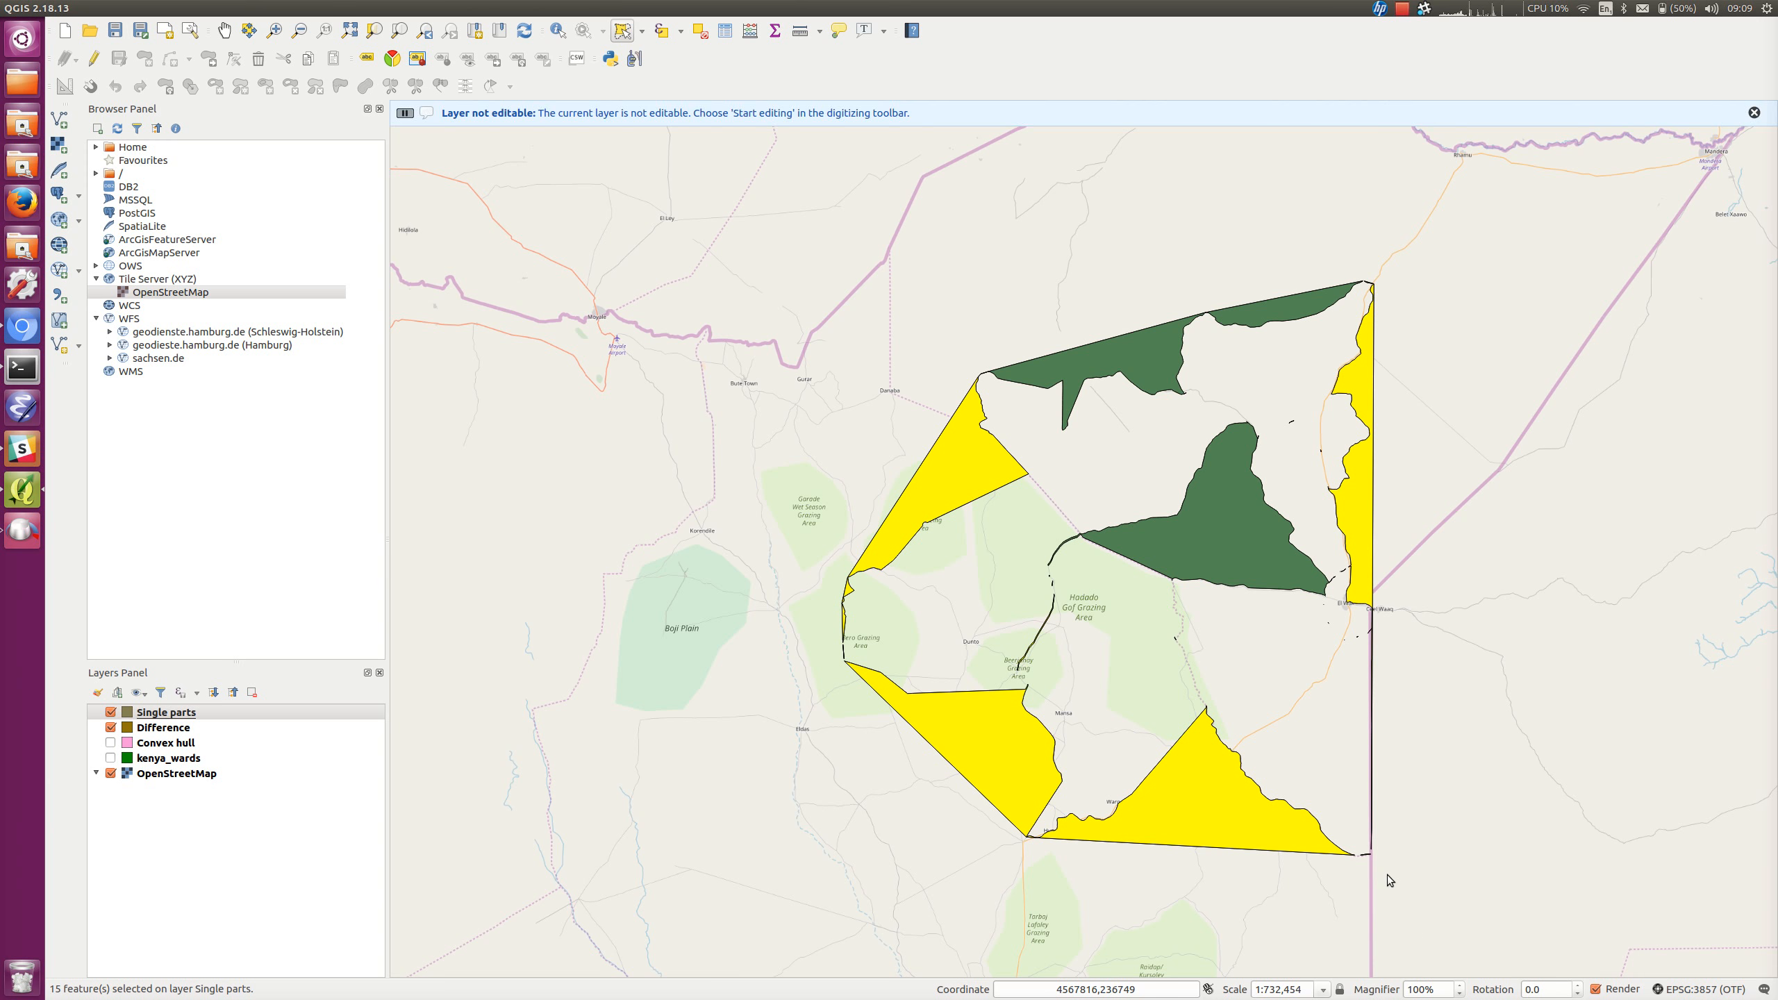
{"action": "left_click_drag", "start_coordinate": [1376, 871], "coordinate": [1109, 863]}
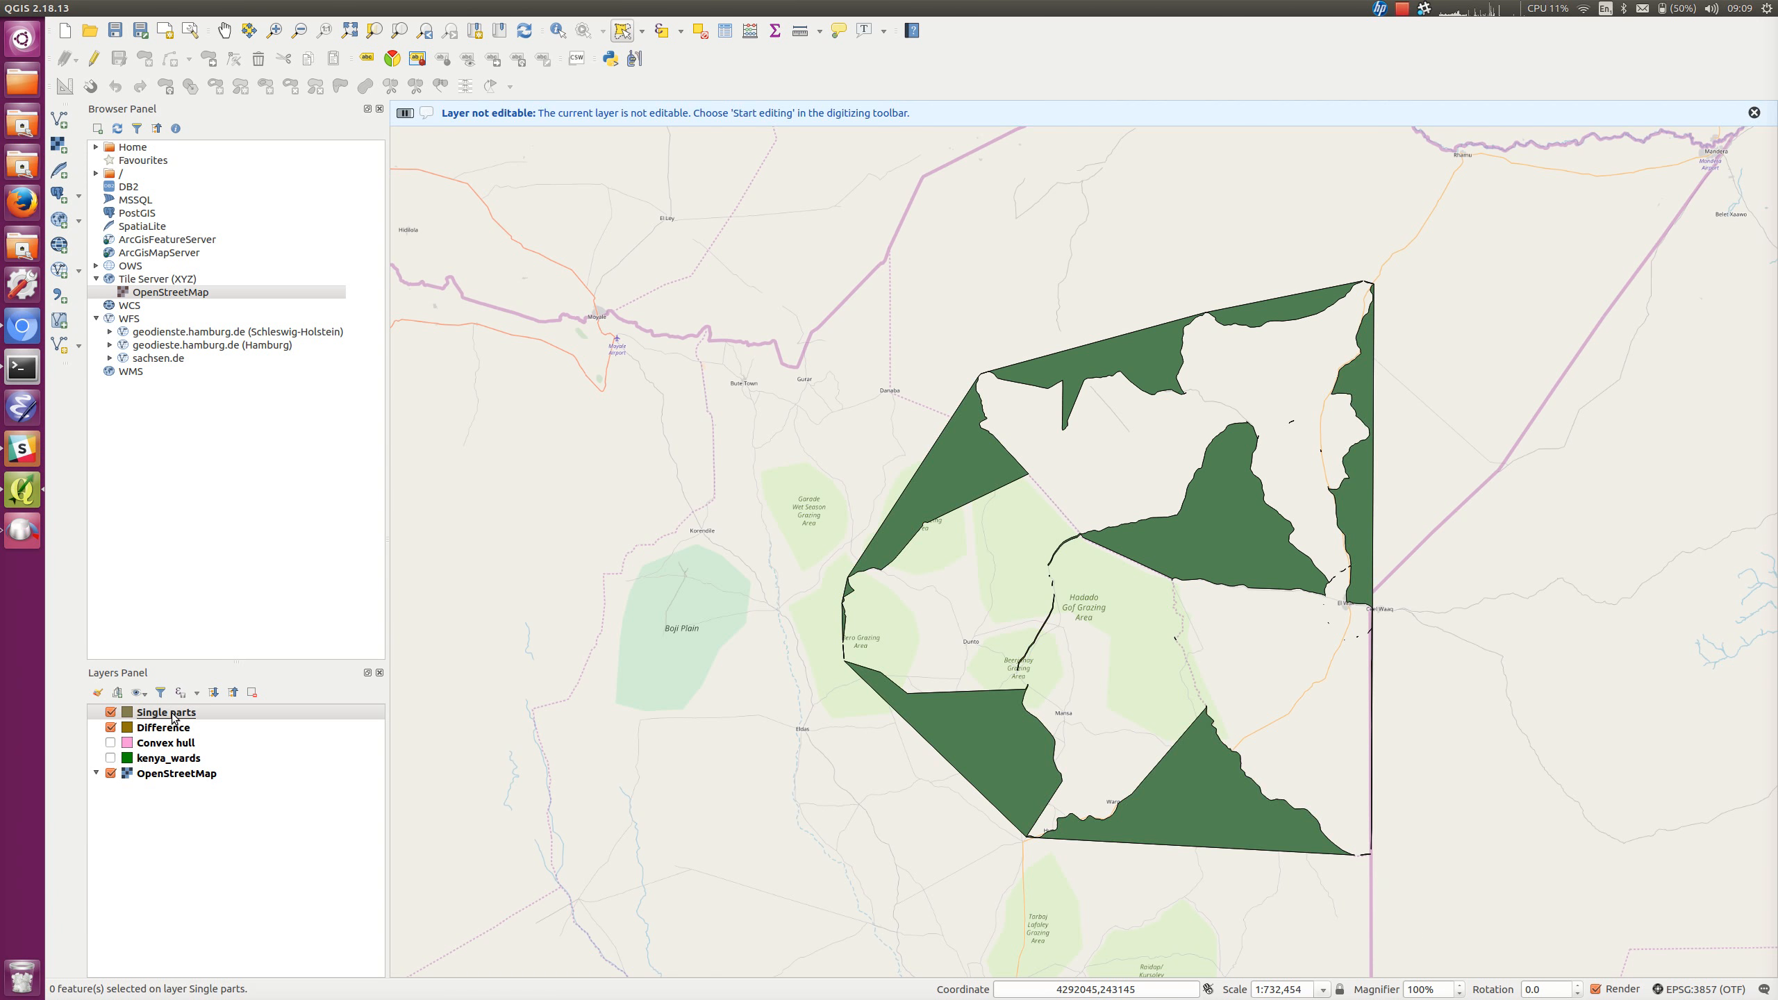
Turn on editing for the Single parts layer and delete the outer polygons selected with a freehand outline around the central hole polygon
{"action": "right_click", "coordinate": [173, 716]}
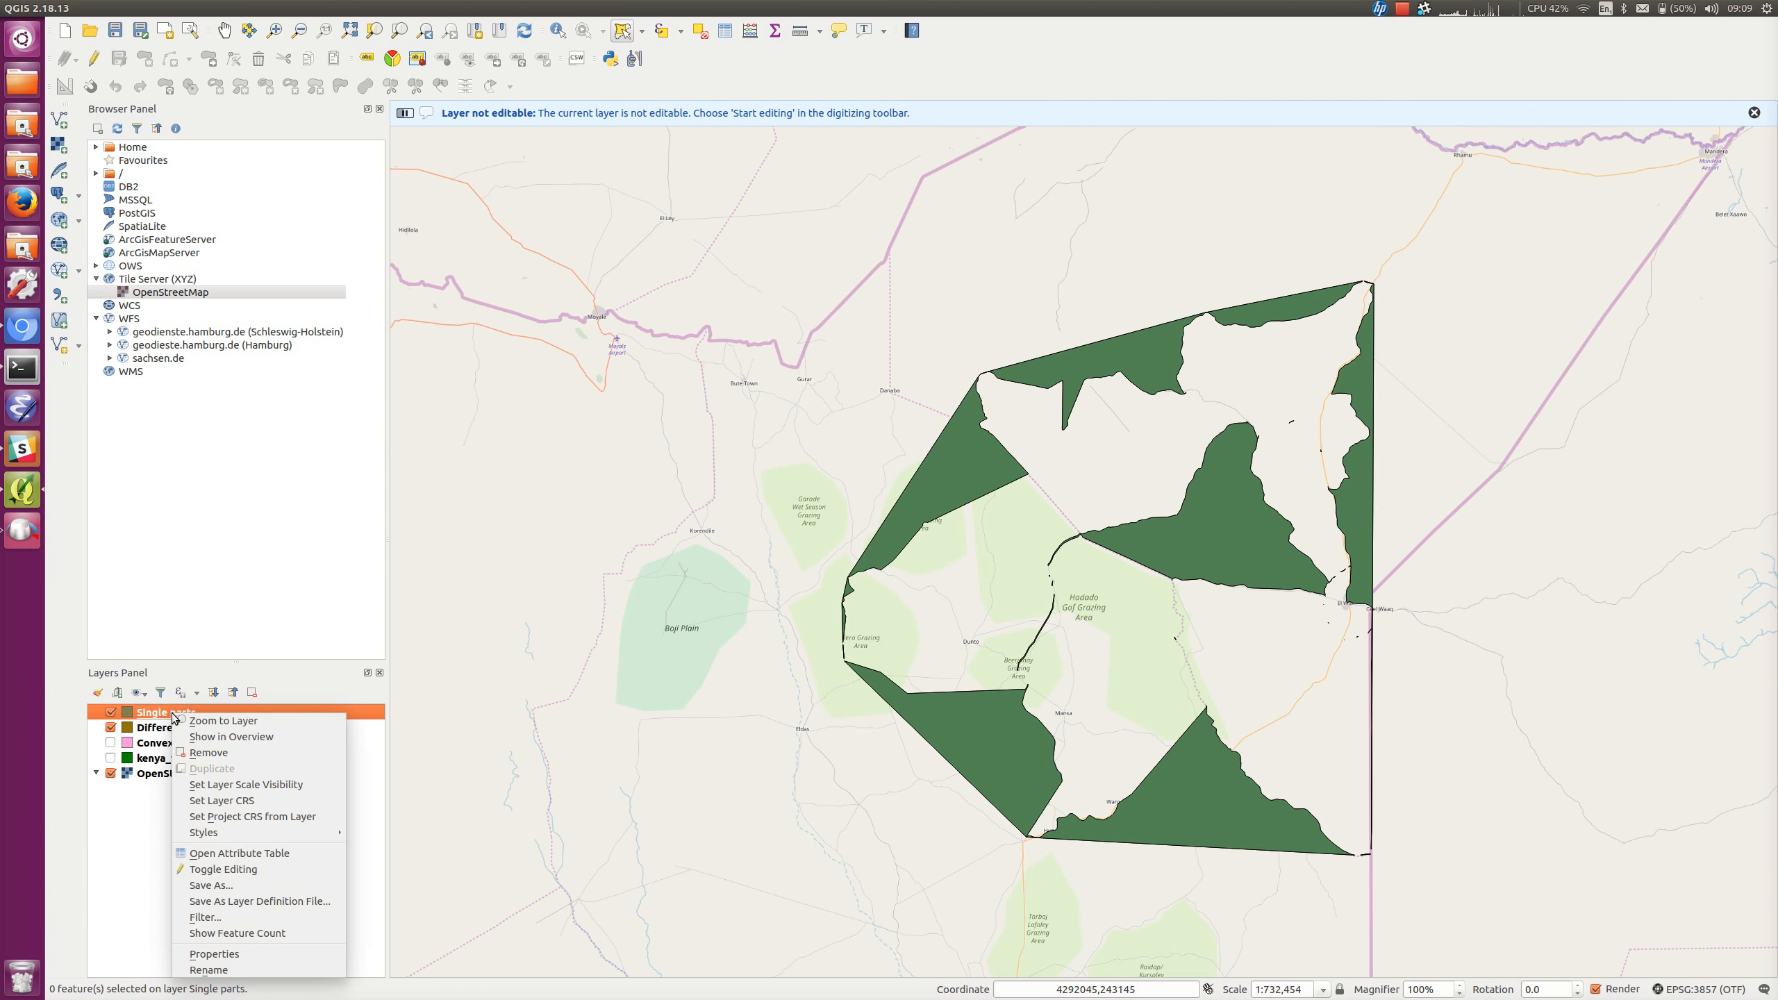
{"action": "left_click", "coordinate": [245, 868]}
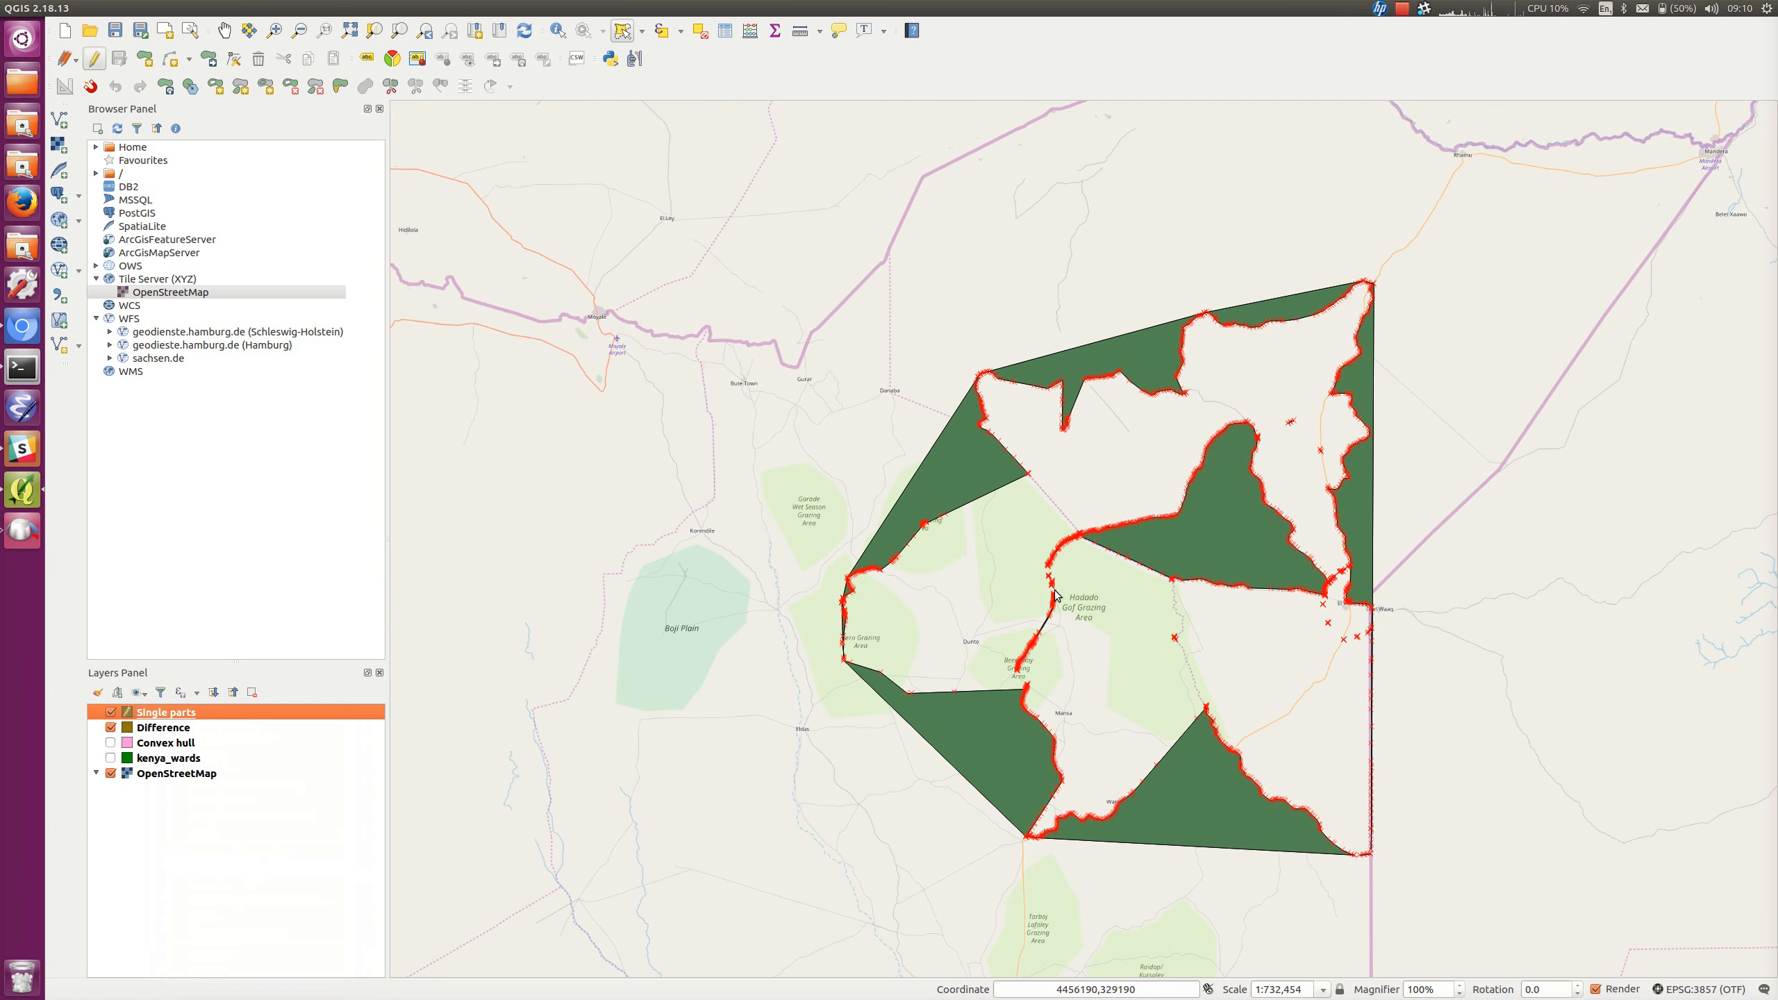
{"action": "mouse_move", "coordinate": [1425, 934]}
{"action": "left_mouse_down"}
{"action": "mouse_move", "coordinate": [1282, 710]}
{"action": "mouse_move", "coordinate": [1092, 616]}
{"action": "mouse_move", "coordinate": [1009, 548]}
{"action": "mouse_move", "coordinate": [1037, 482]}
{"action": "mouse_move", "coordinate": [1029, 393]}
{"action": "mouse_move", "coordinate": [684, 809]}
{"action": "mouse_move", "coordinate": [1190, 977]}
{"action": "mouse_move", "coordinate": [1439, 889]}
{"action": "left_mouse_up"}
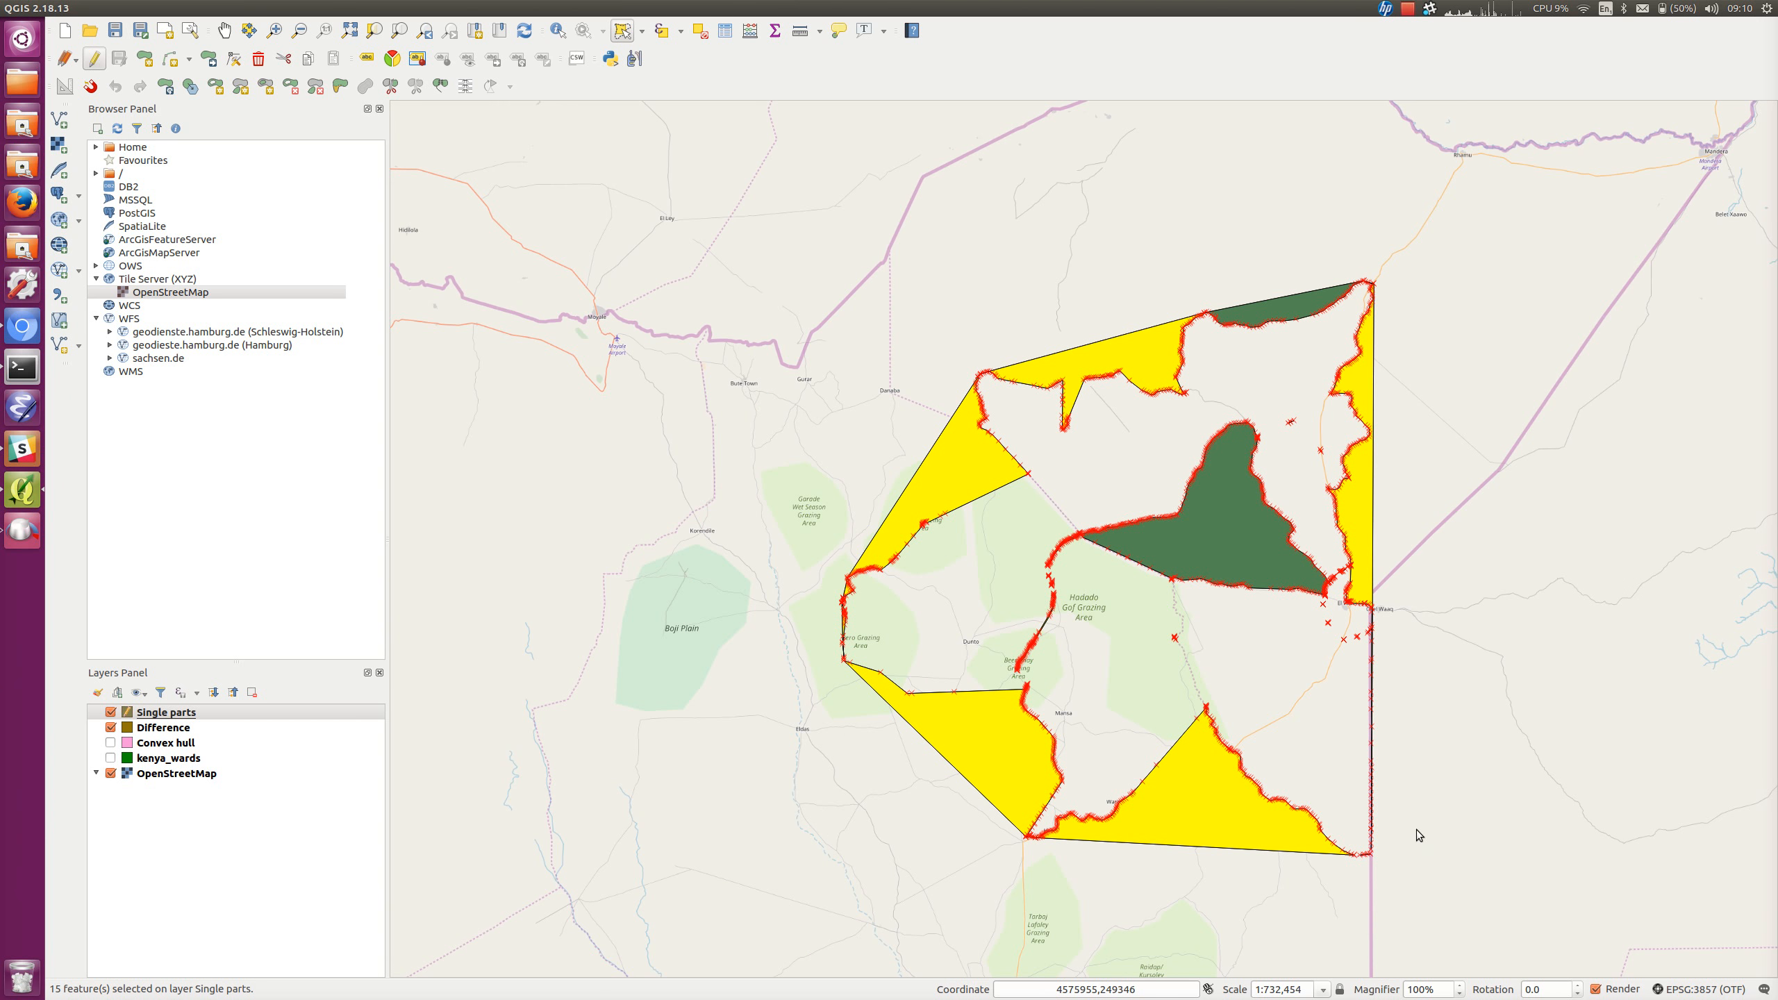
{"action": "key", "text": "Delete"}
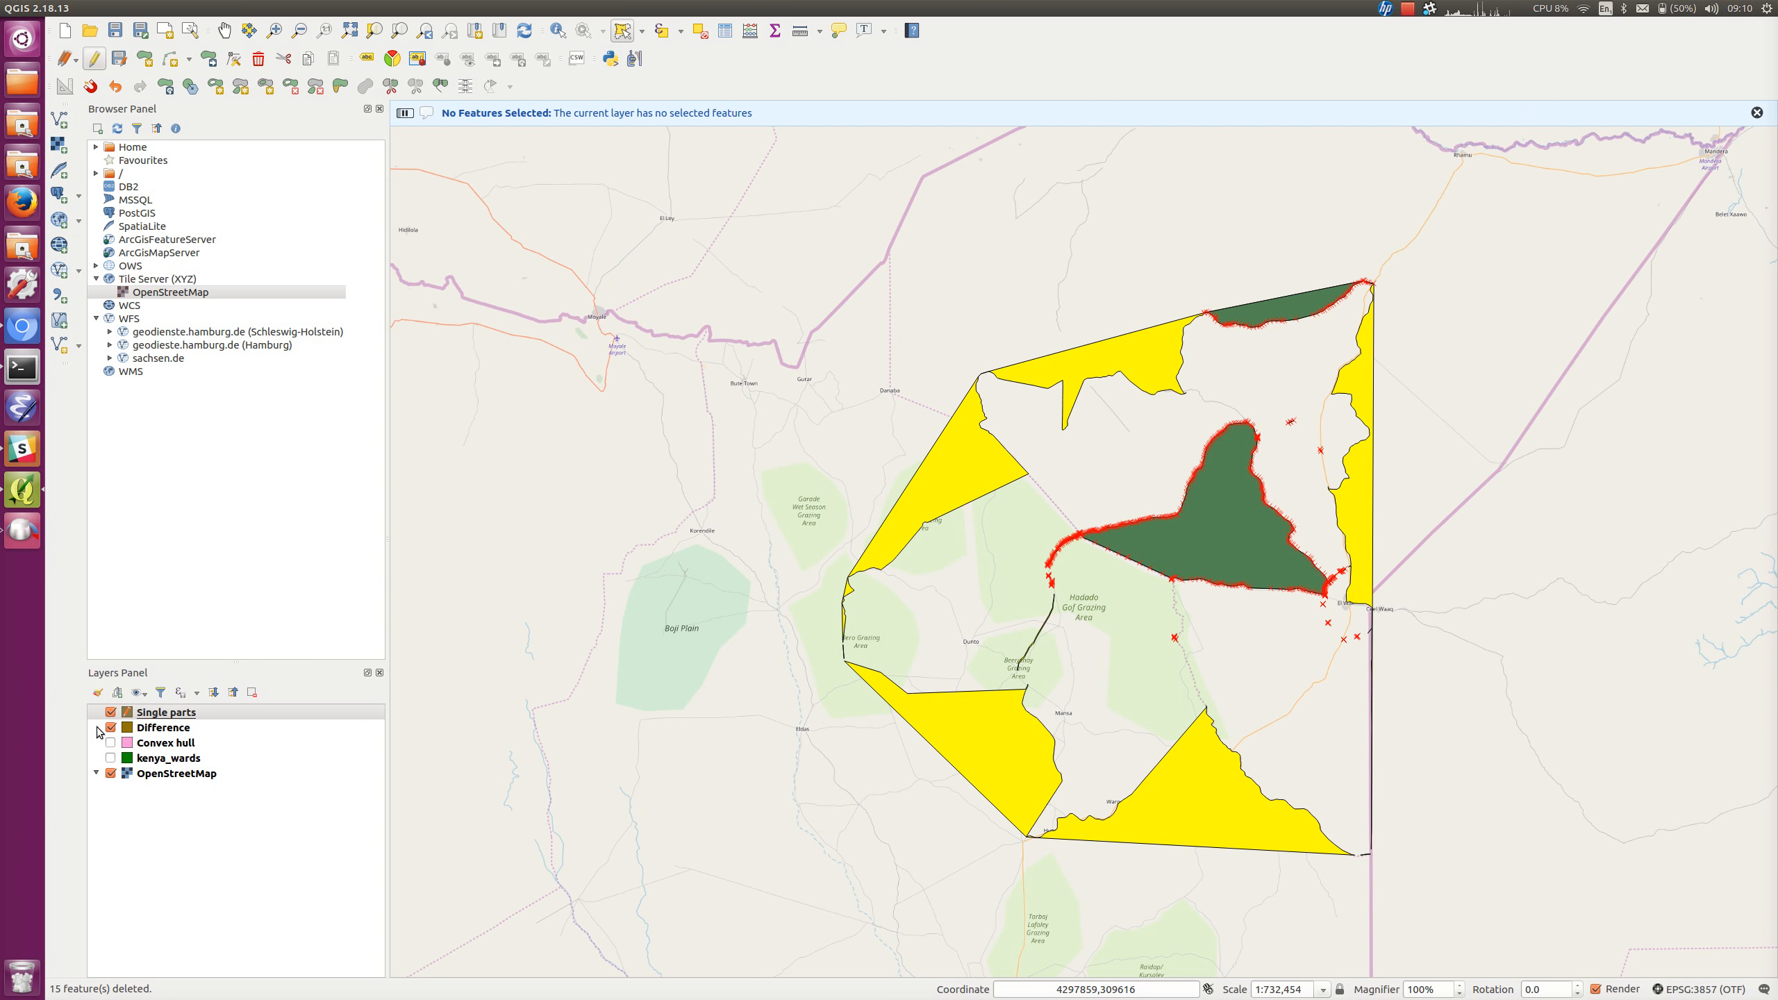
{"action": "left_click", "coordinate": [162, 712]}
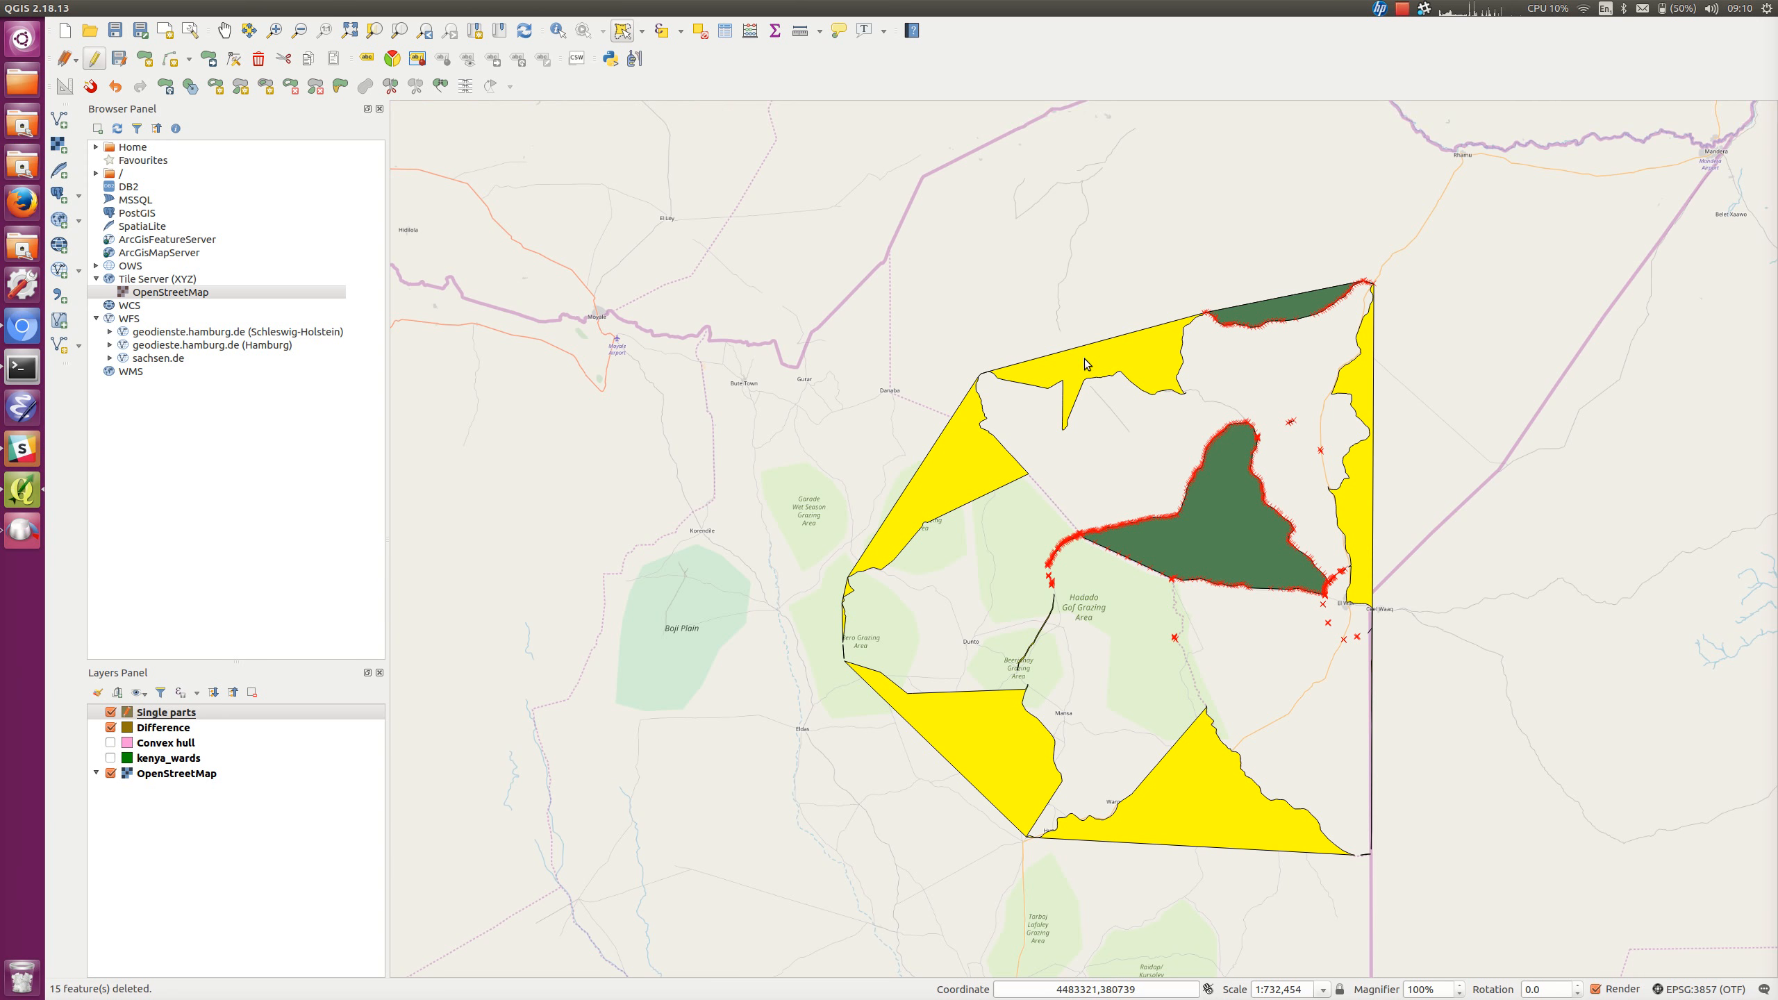
{"action": "key", "text": "Delete"}
Hide the Difference layer and make the Single parts layer active again
{"action": "left_click", "coordinate": [160, 732]}
{"action": "key", "text": "space"}
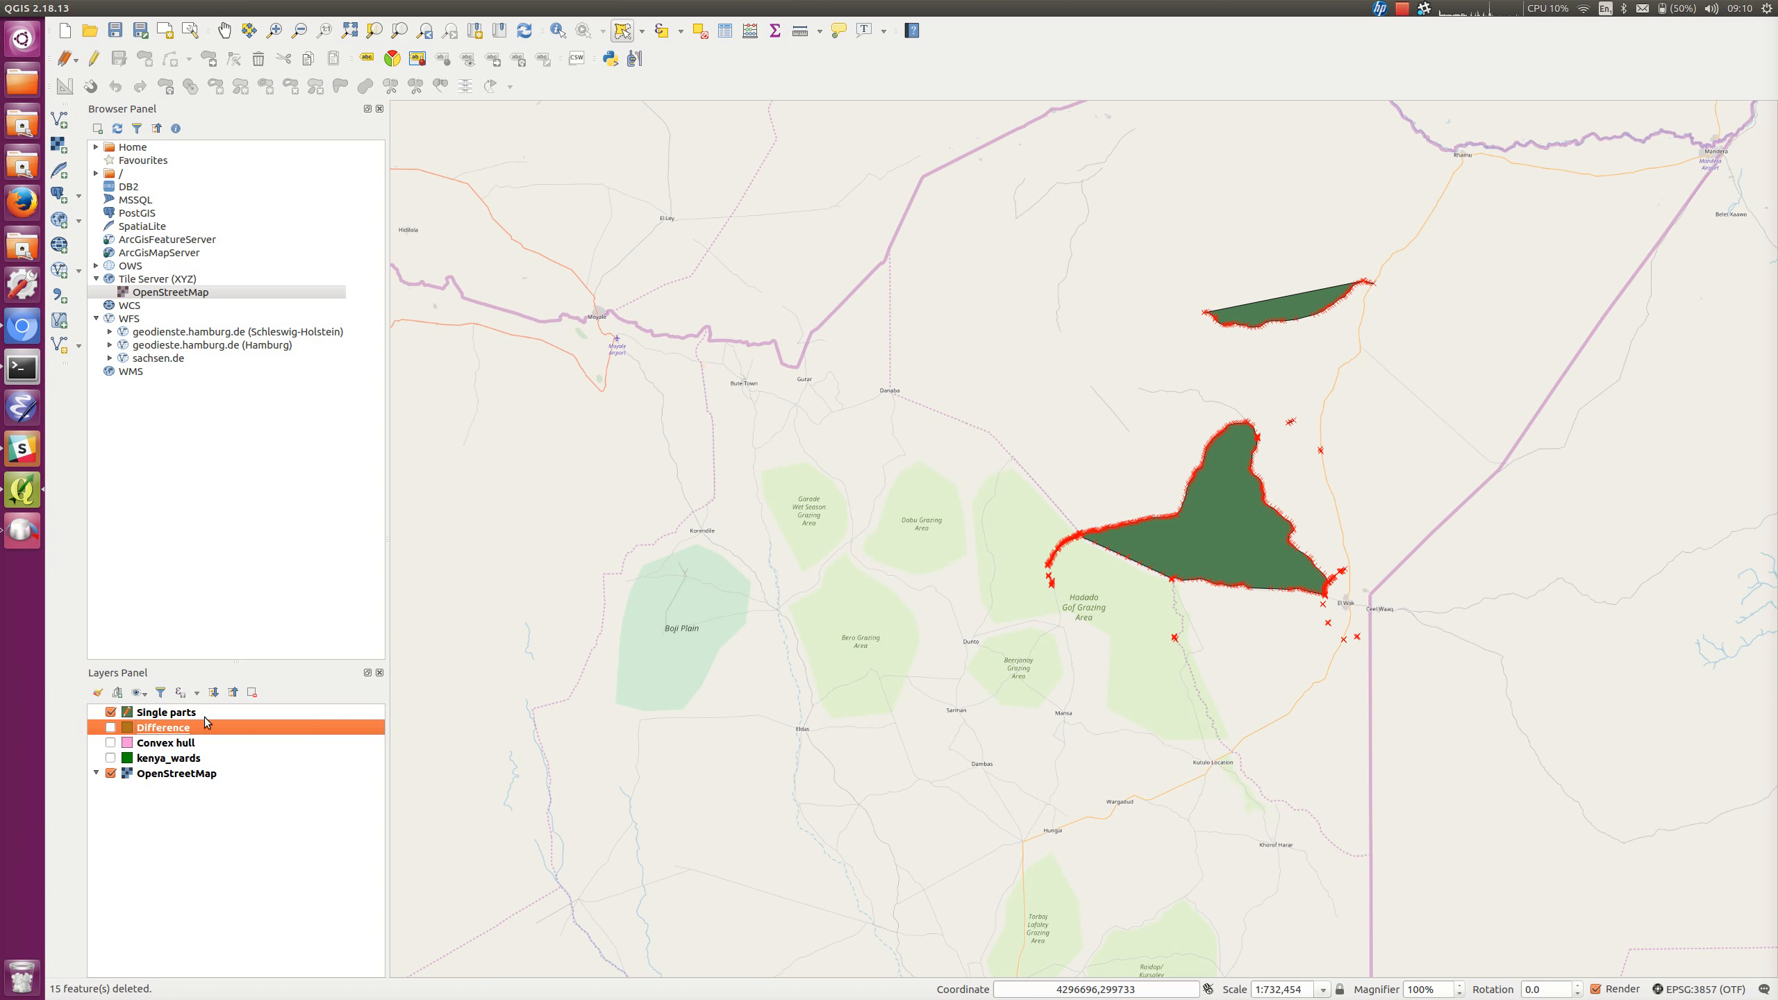
{"action": "left_click", "coordinate": [158, 714]}
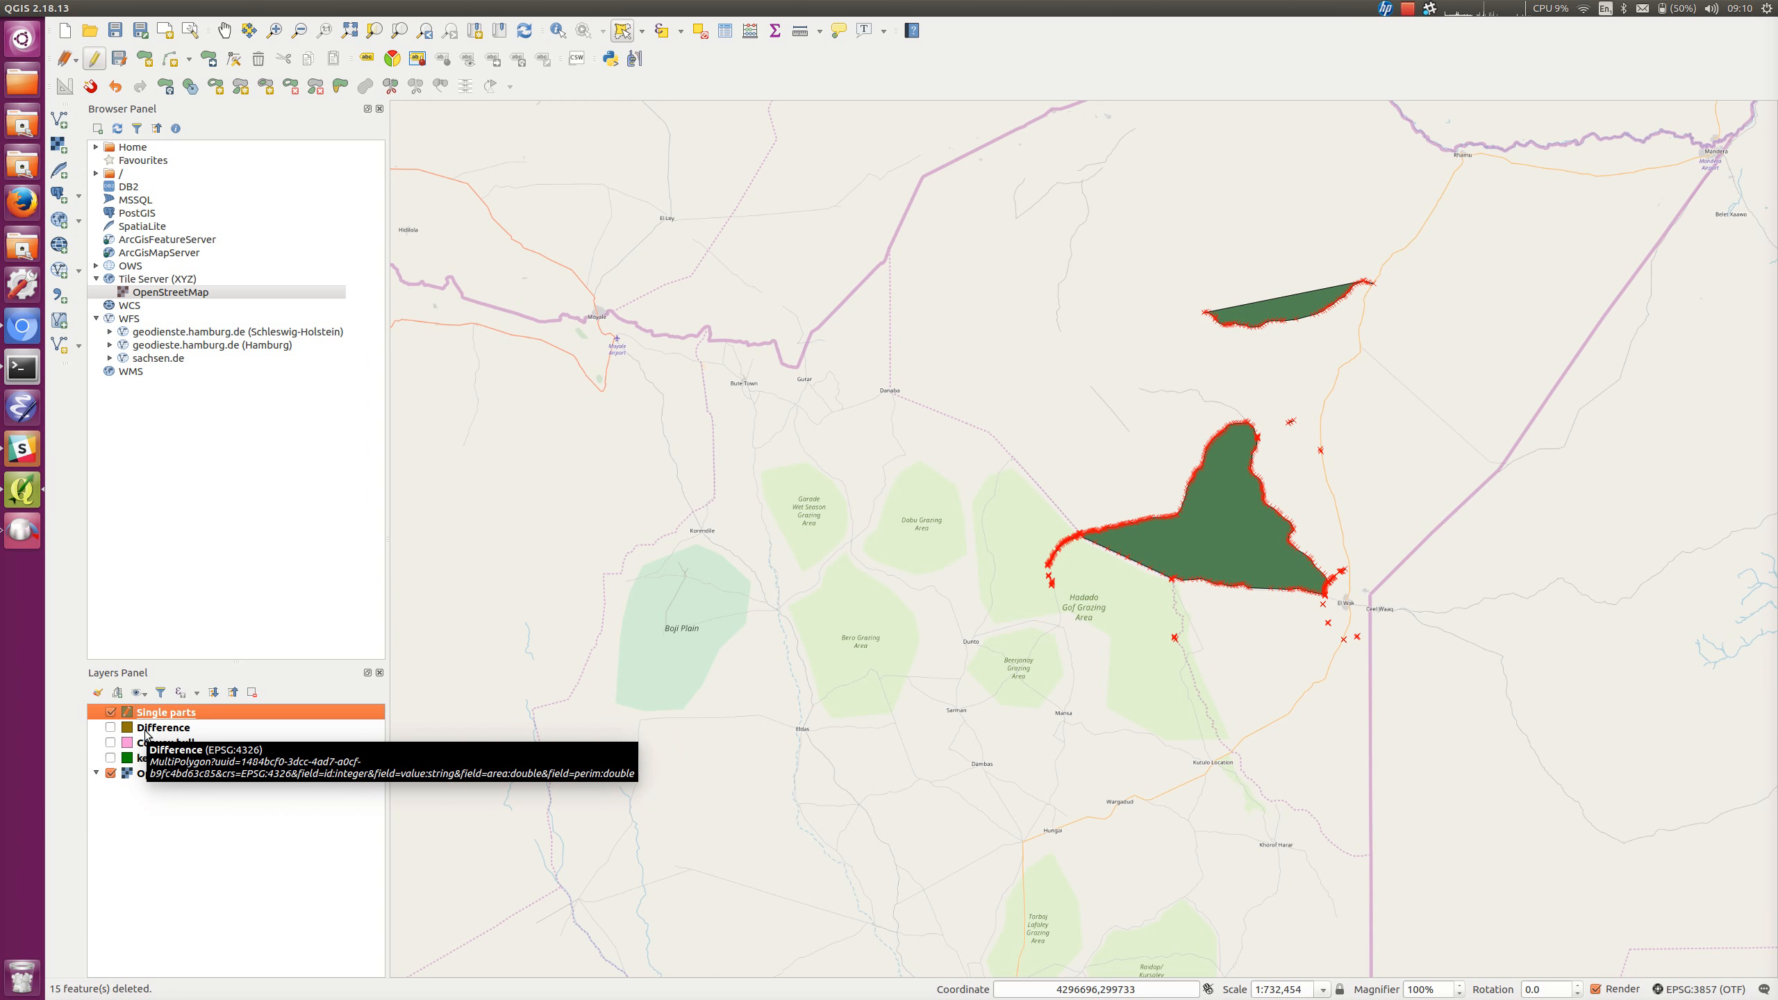
Remove the Difference and Convex hull layers from the project
{"action": "left_click", "coordinate": [146, 730]}
{"action": "left_click", "coordinate": [183, 742], "text": "ctrl"}
{"action": "right_click", "coordinate": [181, 735]}
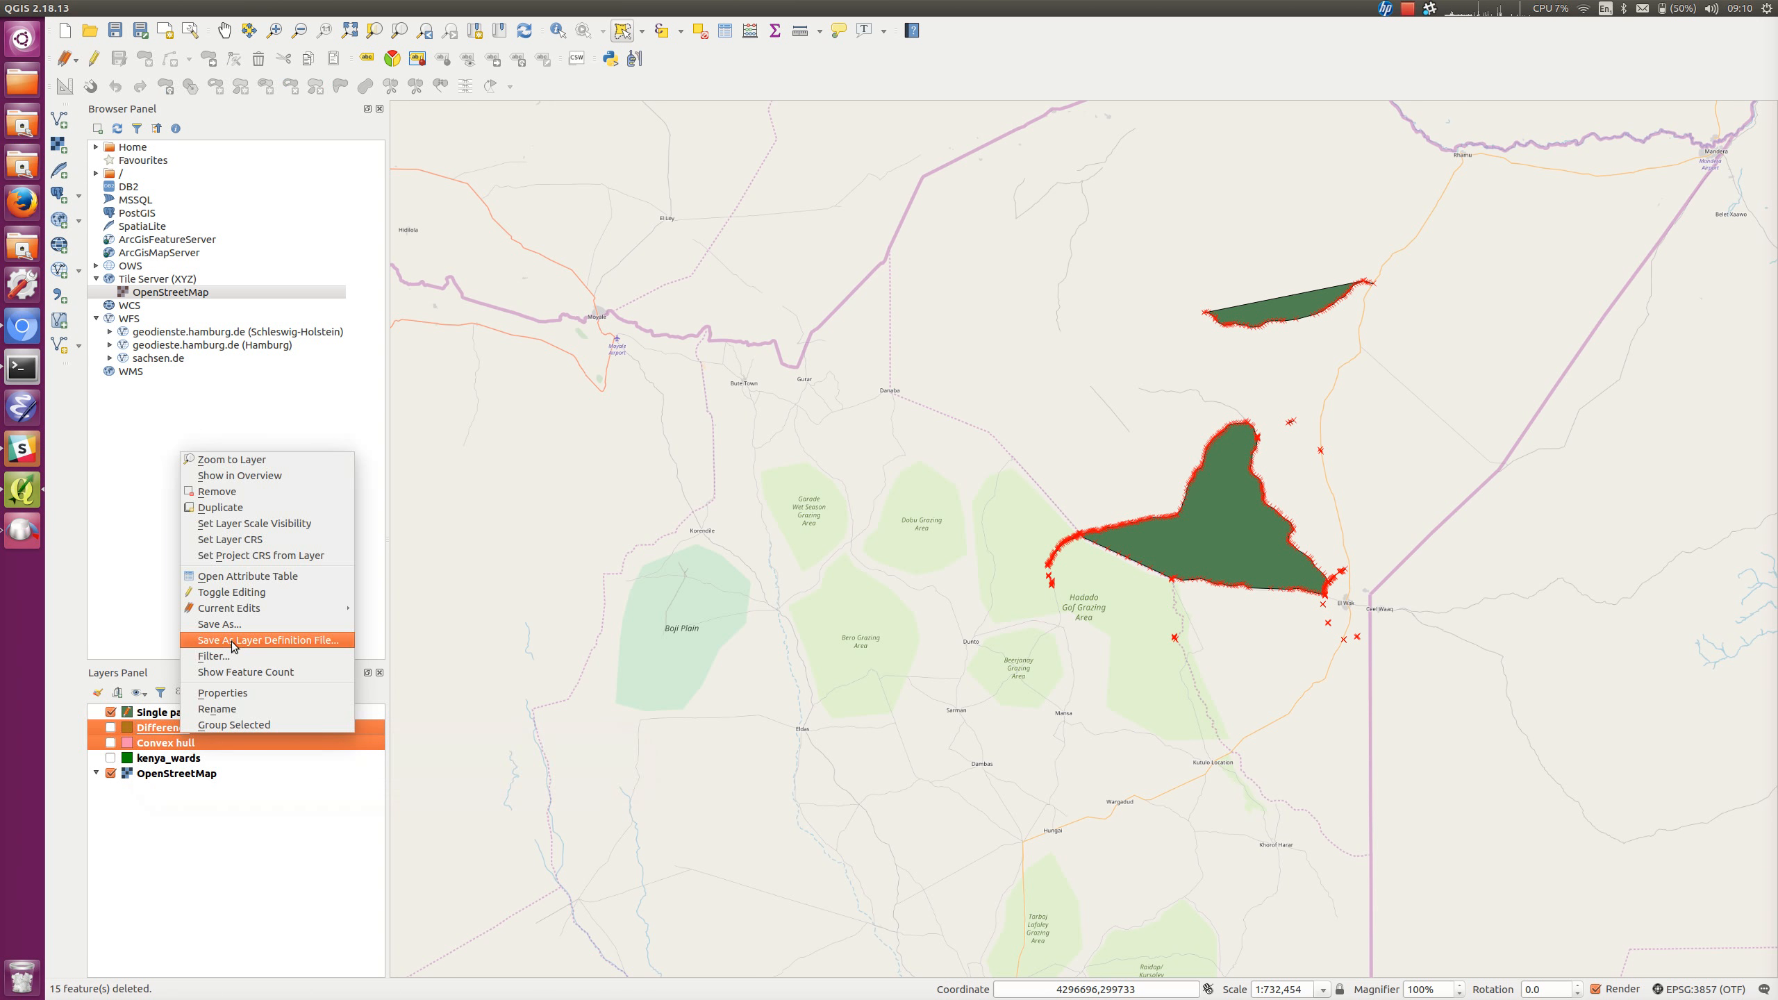
{"action": "left_click", "coordinate": [245, 491]}
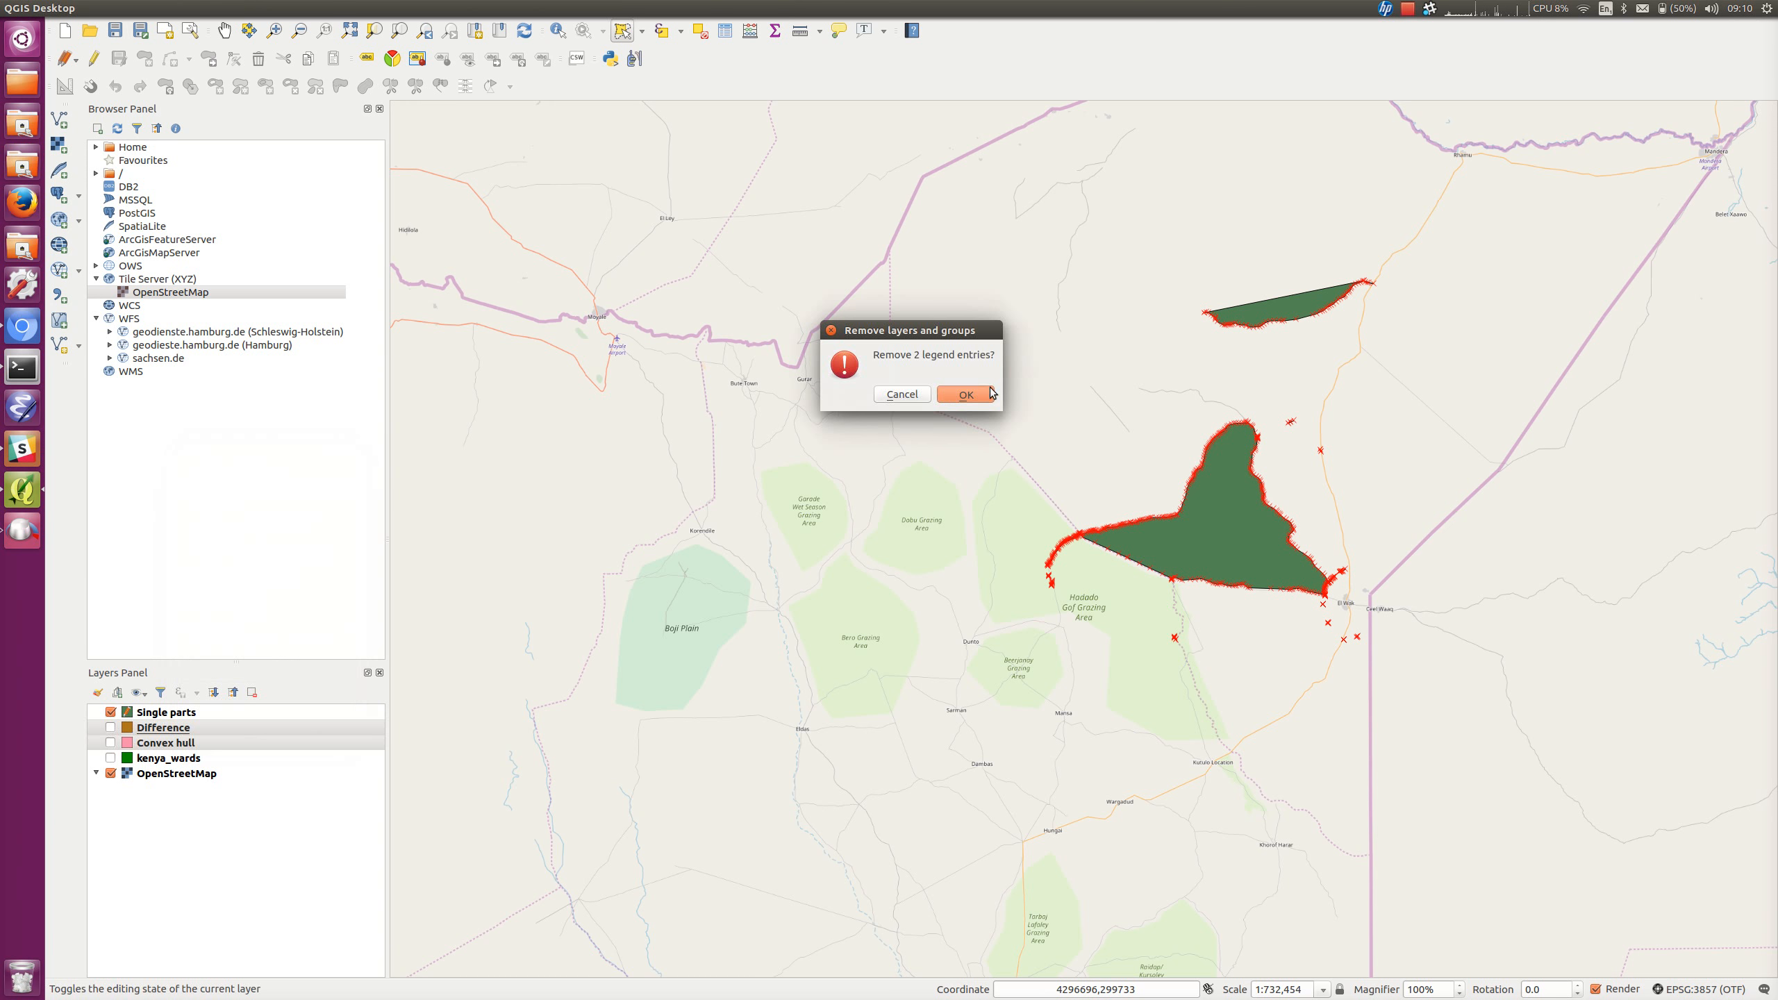
{"action": "left_click", "coordinate": [965, 395]}
Delete the separate northern polygon and the small stray pieces east and south of the main Single parts polygon using freehand selections
{"action": "mouse_move", "coordinate": [1406, 239]}
{"action": "left_mouse_down"}
{"action": "mouse_move", "coordinate": [1333, 211]}
{"action": "mouse_move", "coordinate": [1183, 326]}
{"action": "mouse_move", "coordinate": [1278, 413]}
{"action": "mouse_move", "coordinate": [1374, 561]}
{"action": "mouse_move", "coordinate": [1309, 637]}
{"action": "mouse_move", "coordinate": [1479, 643]}
{"action": "mouse_move", "coordinate": [1499, 463]}
{"action": "left_mouse_up"}
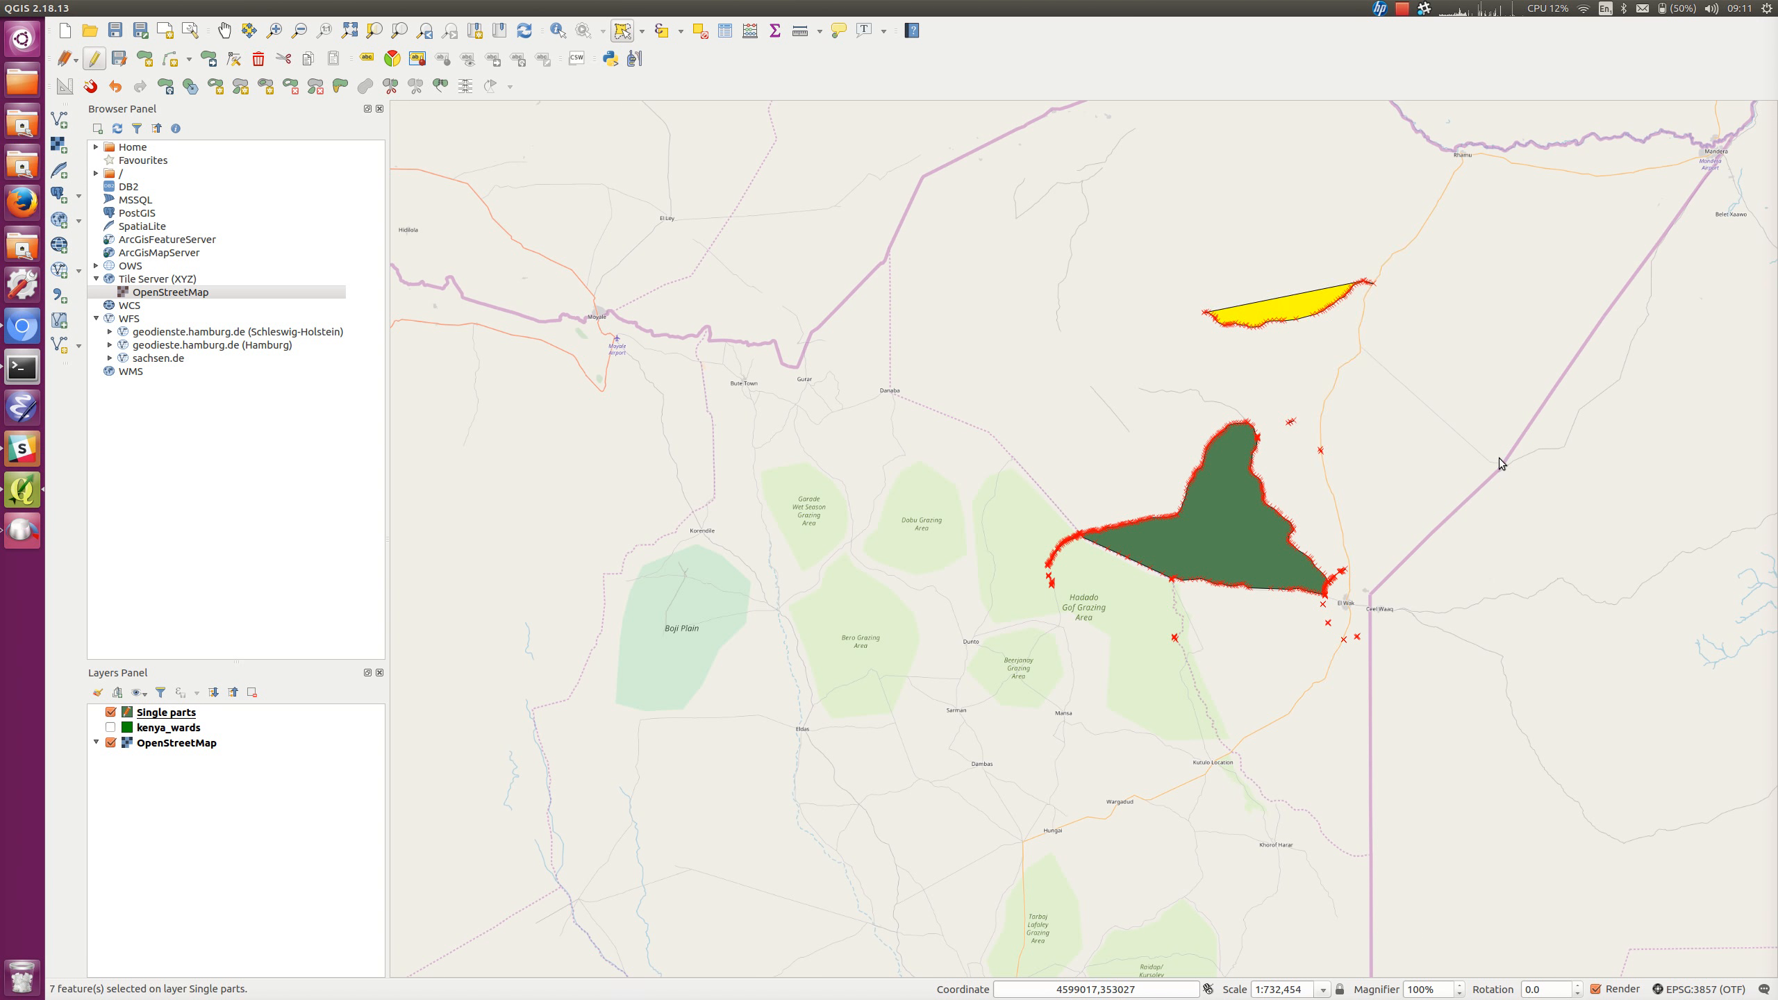
{"action": "key", "text": "Delete"}
{"action": "left_click_drag", "start_coordinate": [1233, 722], "coordinate": [1050, 583]}
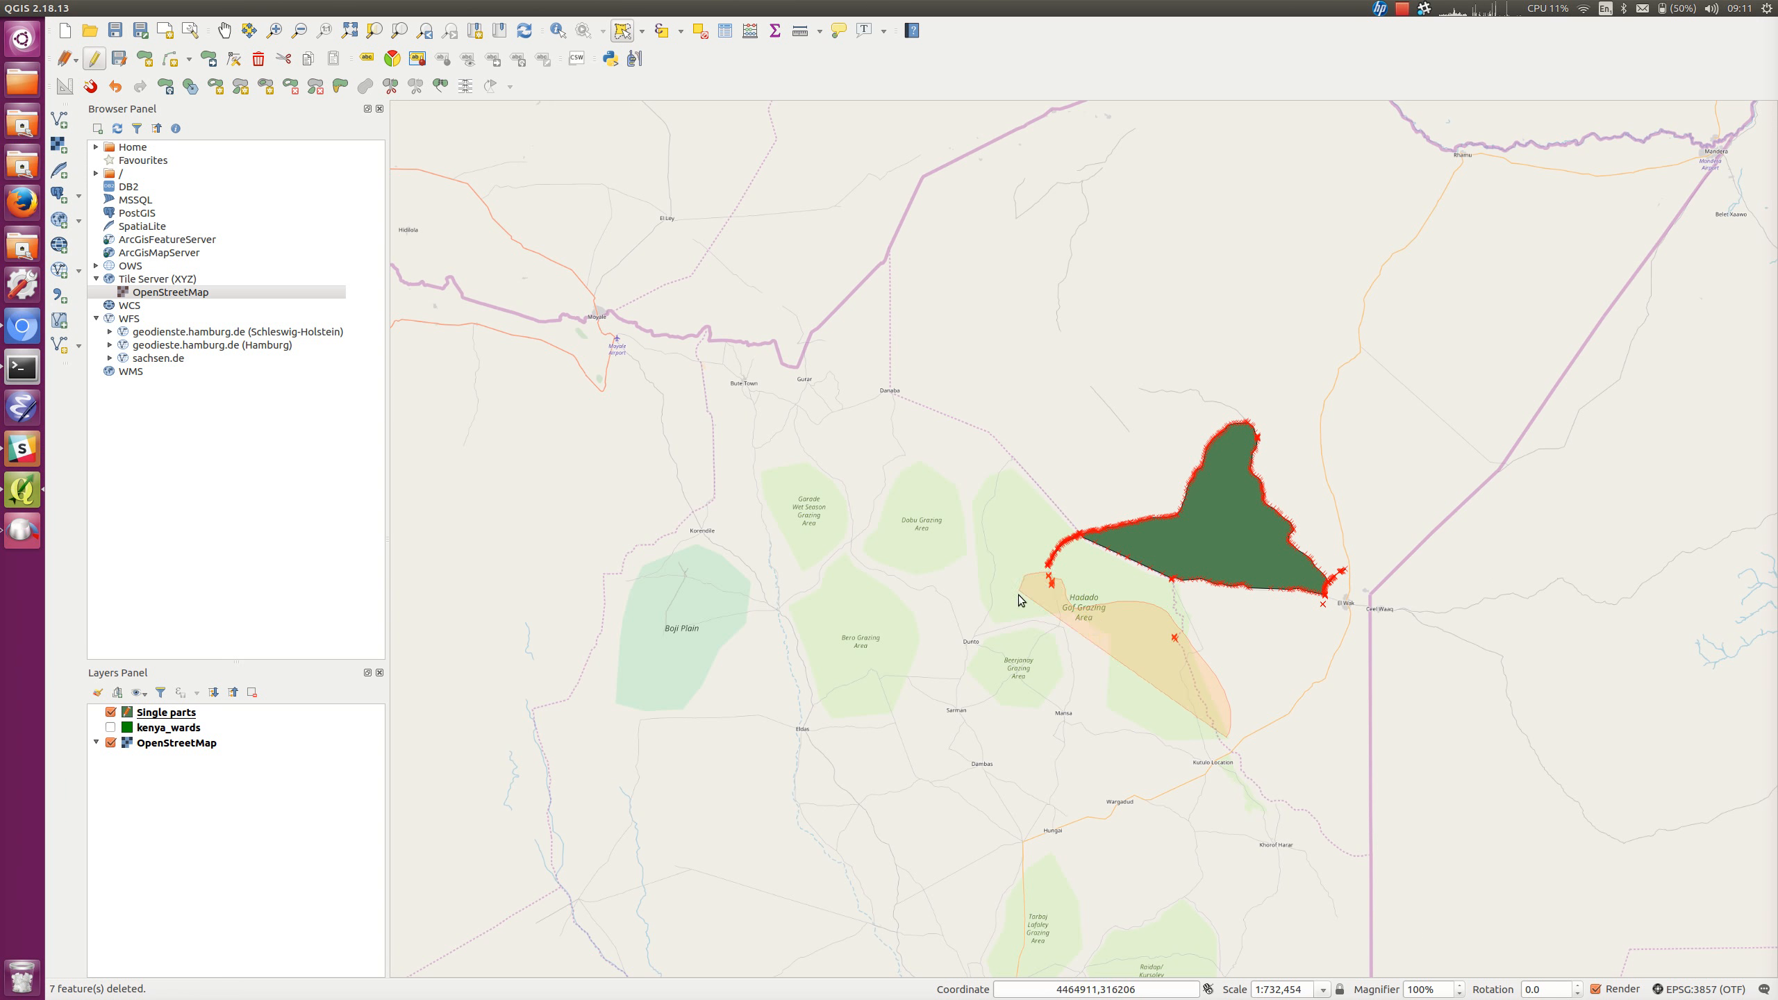
{"action": "key", "text": "Delete"}
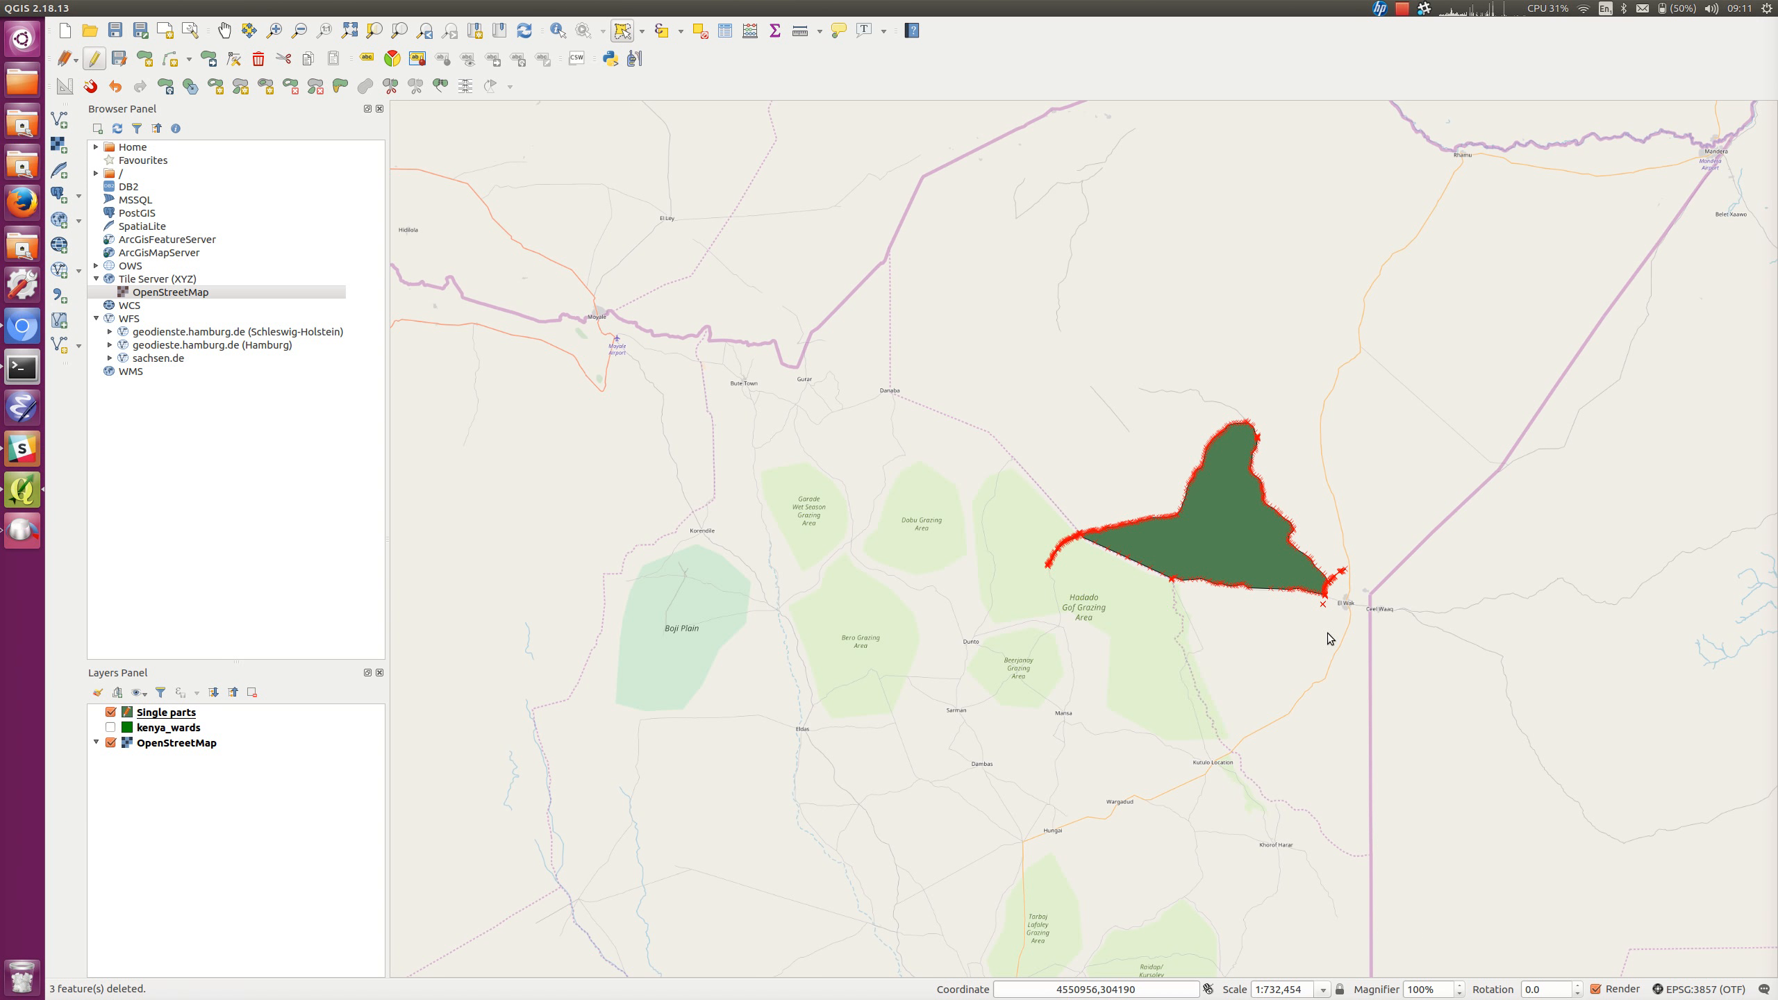
Delete the small stray pieces just east of the main polygon's southeastern end using a freehand selection
{"action": "left_click", "coordinate": [274, 29]}
{"action": "left_click_drag", "start_coordinate": [961, 320], "coordinate": [1412, 678]}
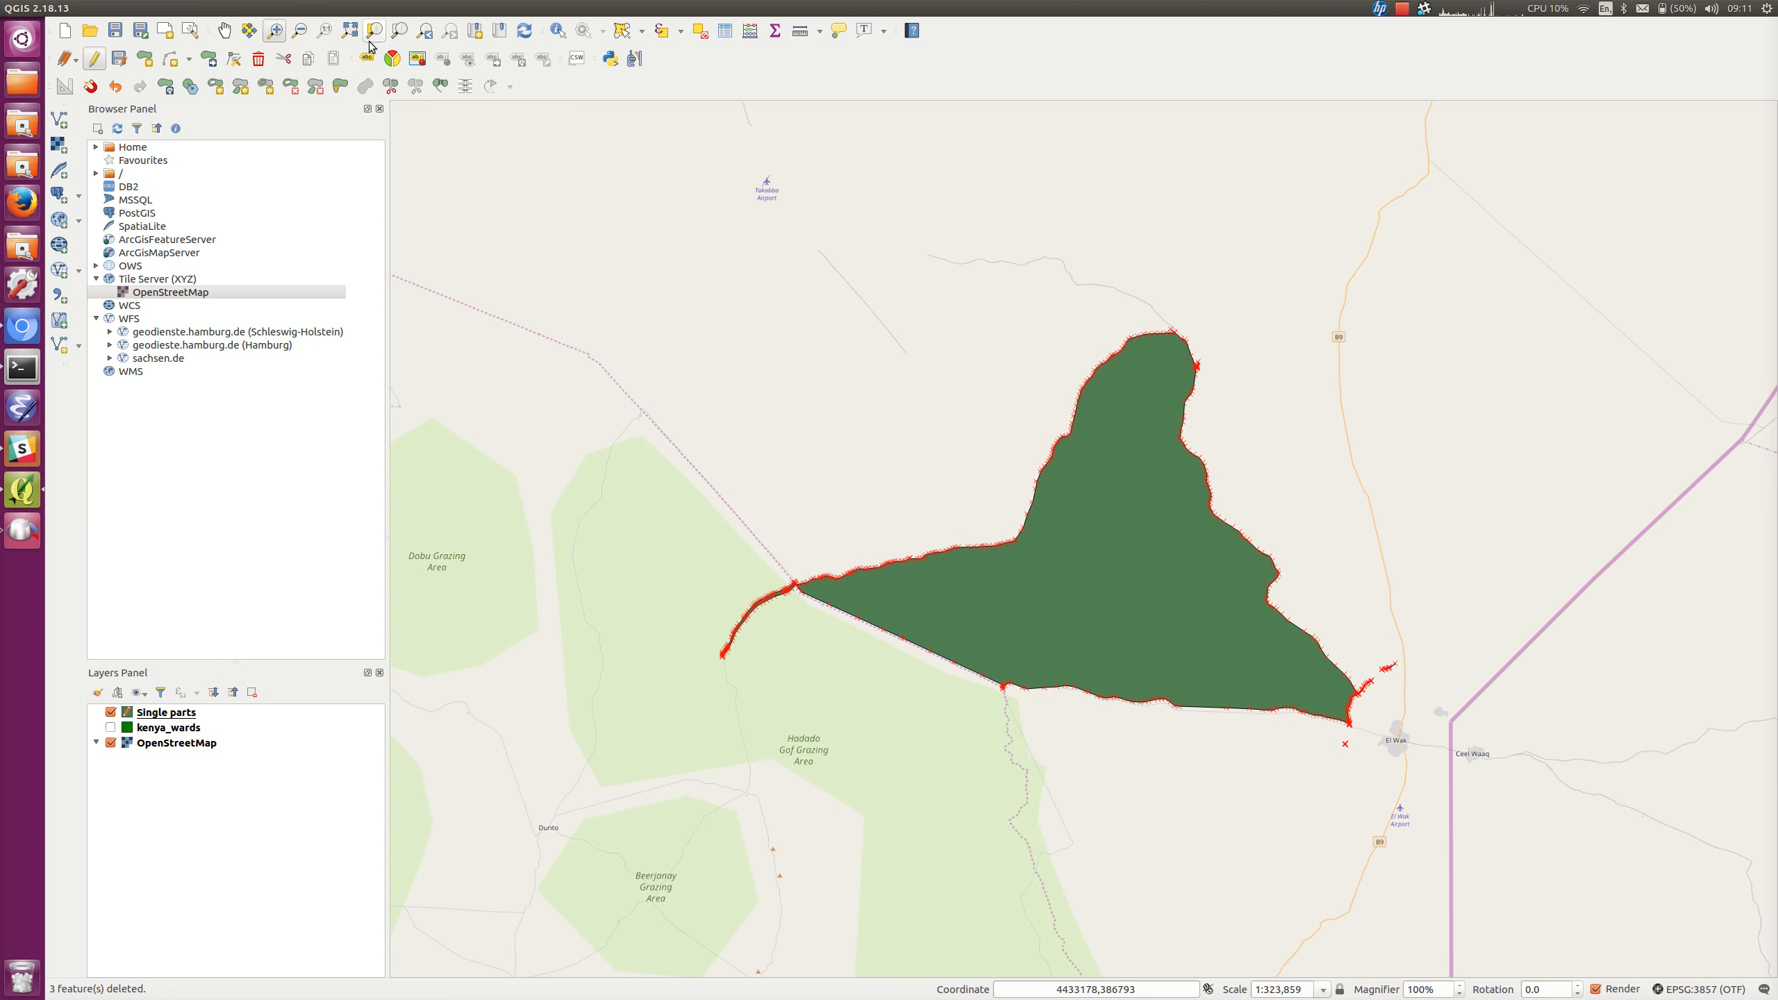
{"action": "left_click", "coordinate": [642, 31]}
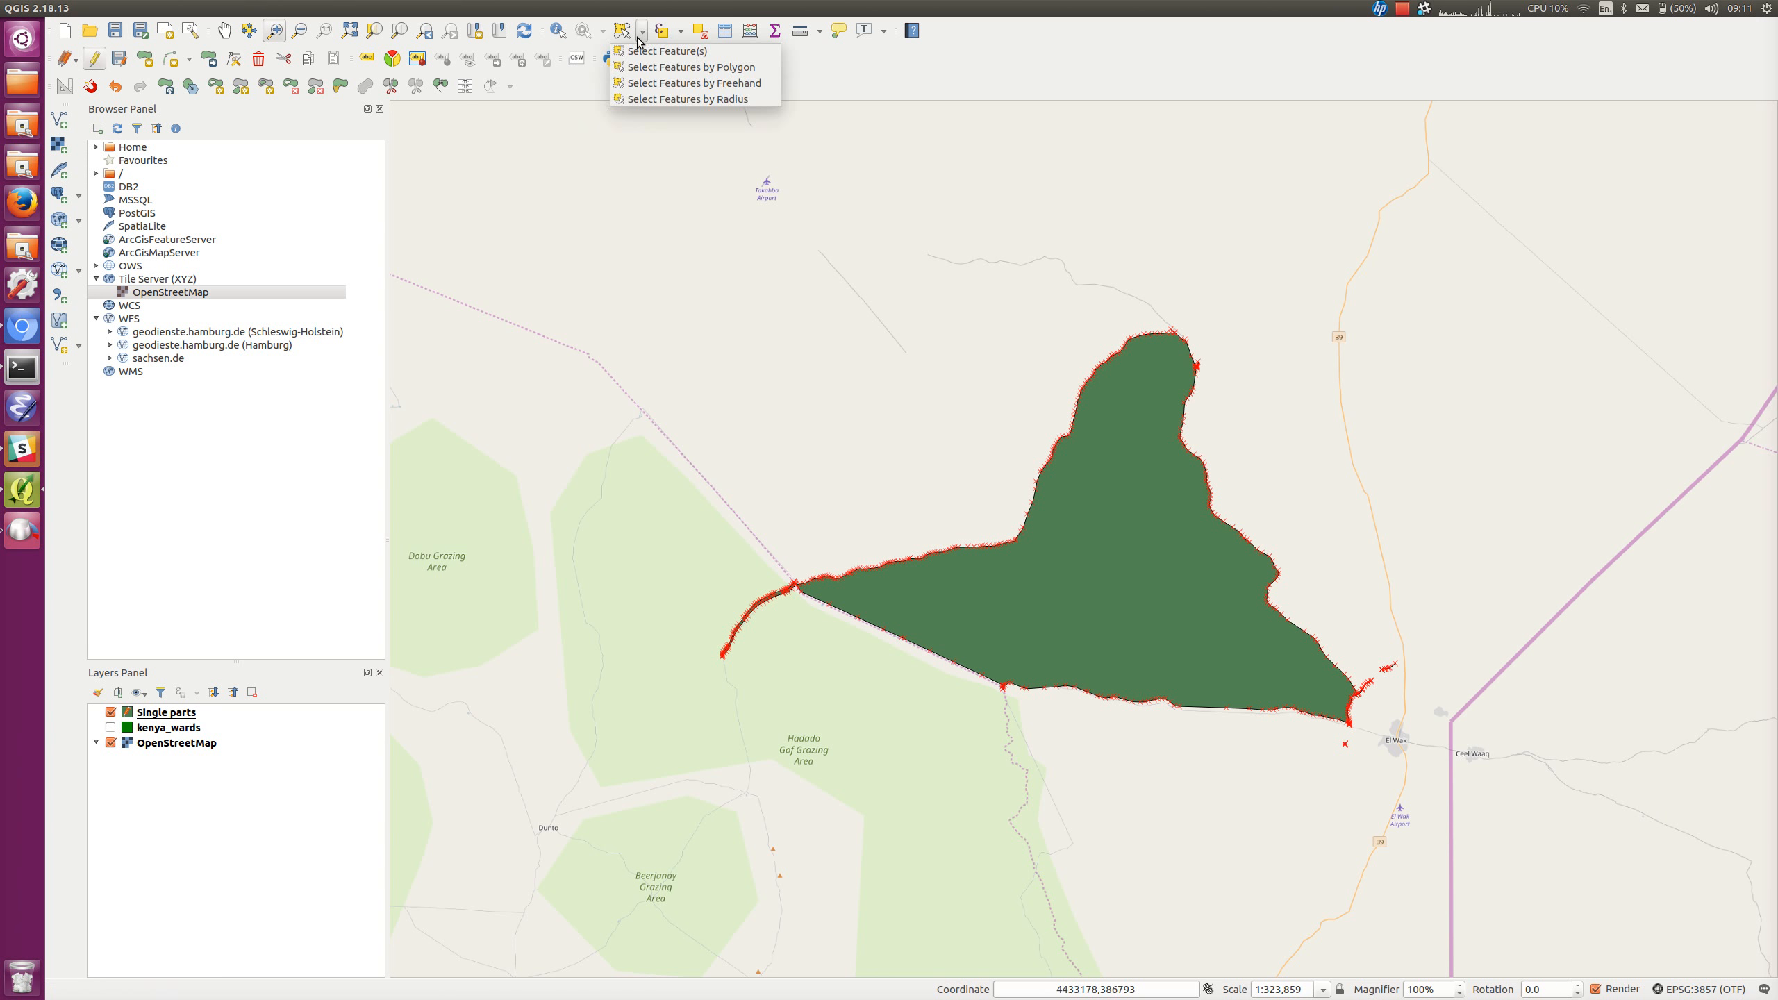
{"action": "left_click", "coordinate": [693, 83]}
{"action": "mouse_move", "coordinate": [1474, 640]}
{"action": "left_mouse_down"}
{"action": "mouse_move", "coordinate": [1381, 615]}
{"action": "mouse_move", "coordinate": [1367, 674]}
{"action": "mouse_move", "coordinate": [1394, 688]}
{"action": "mouse_move", "coordinate": [1351, 749]}
{"action": "mouse_move", "coordinate": [1484, 772]}
{"action": "left_mouse_up"}
{"action": "key", "text": "Delete"}
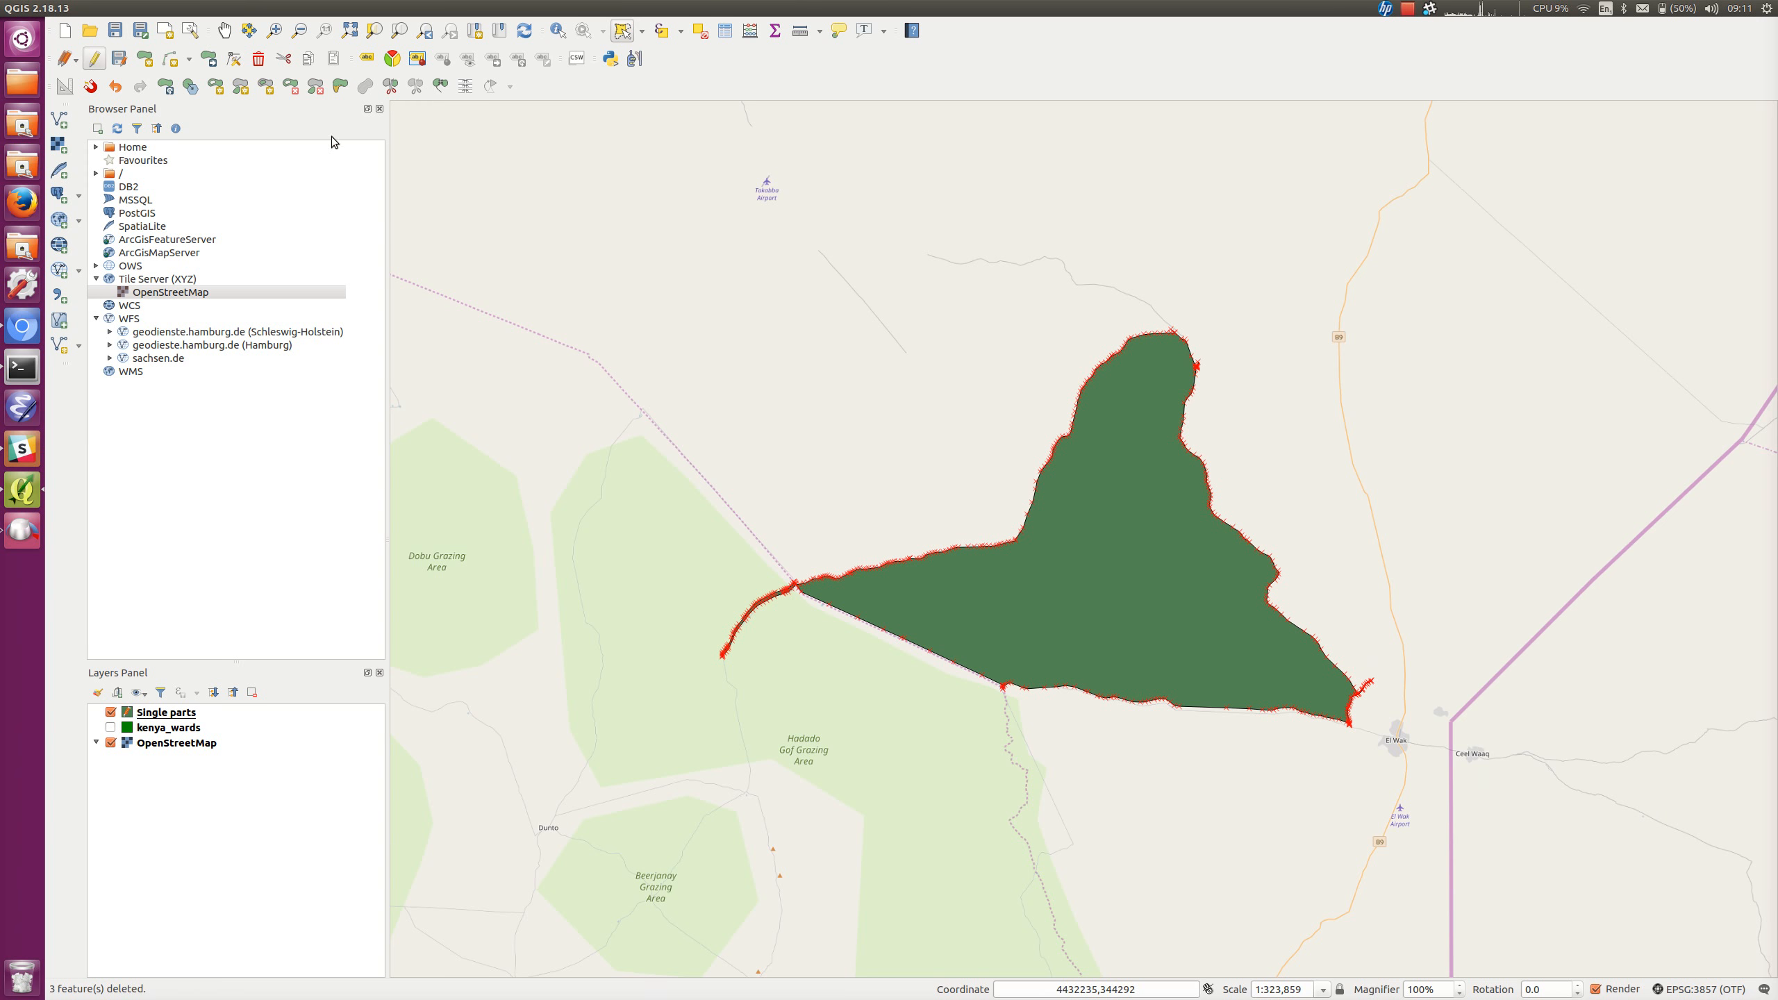
Split the thin sliver off the main polygon at its eastern tip with a cut line across the junction
{"action": "left_click", "coordinate": [275, 30]}
{"action": "left_click_drag", "start_coordinate": [1275, 553], "coordinate": [1453, 834]}
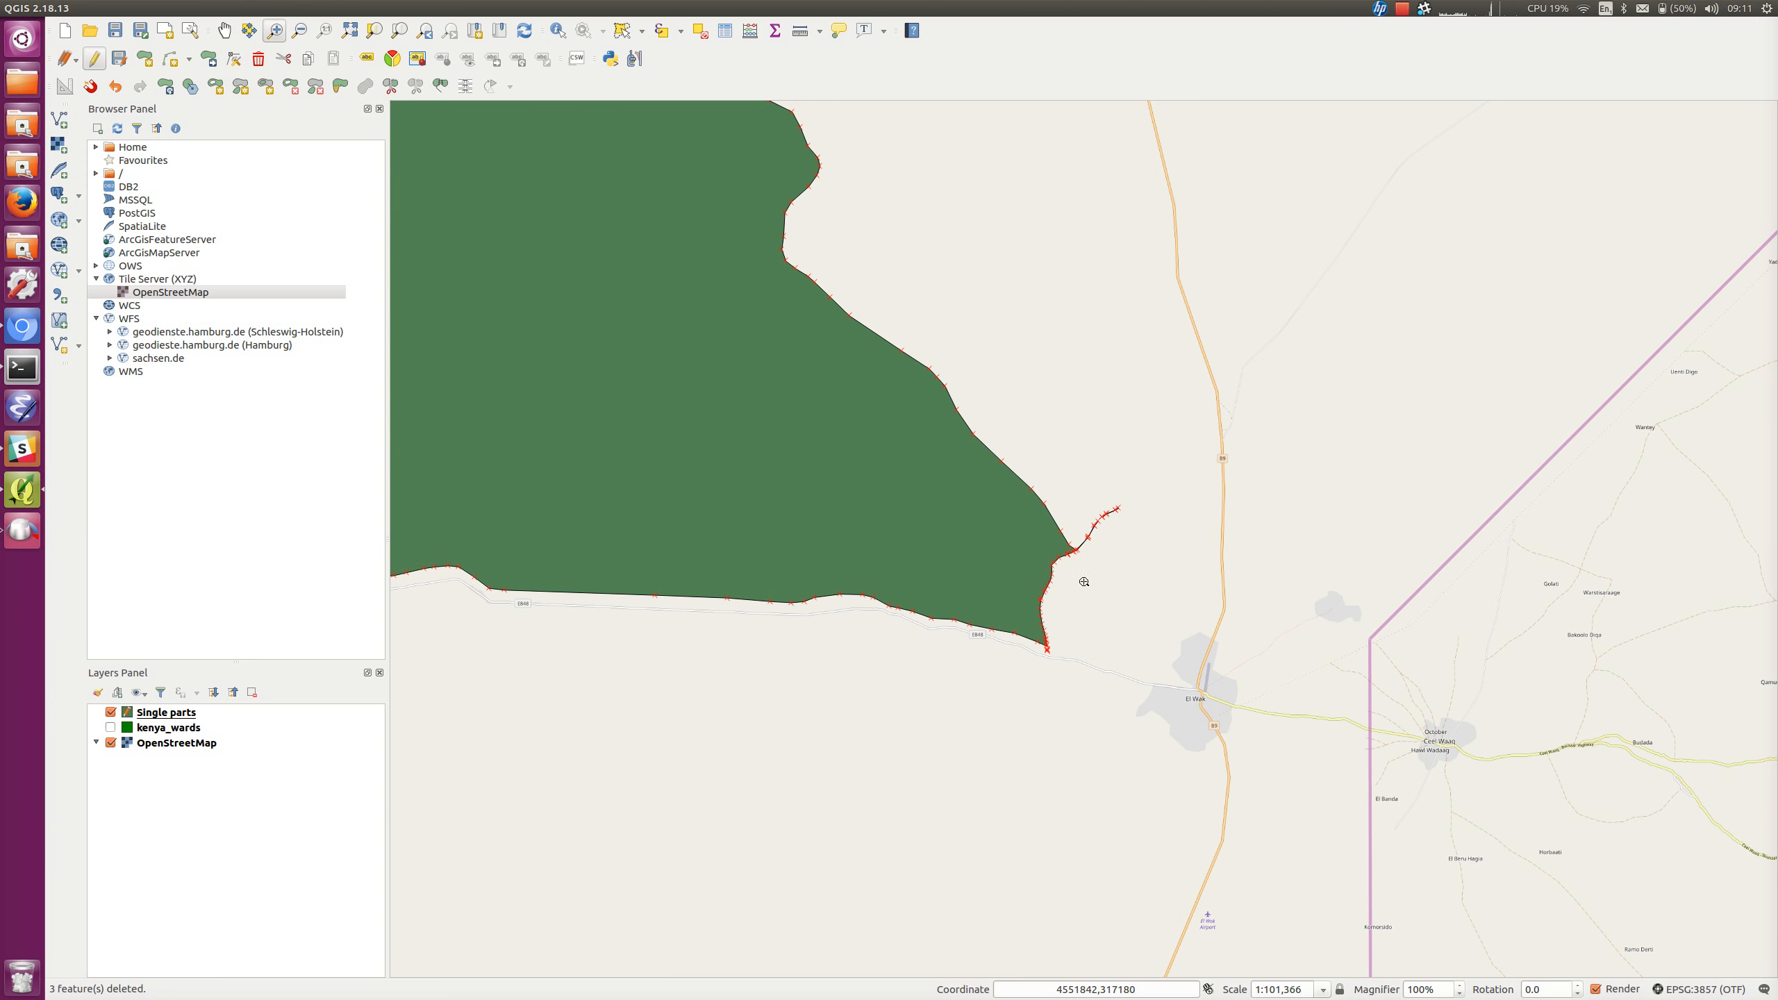
{"action": "left_click_drag", "start_coordinate": [1008, 443], "coordinate": [1155, 624]}
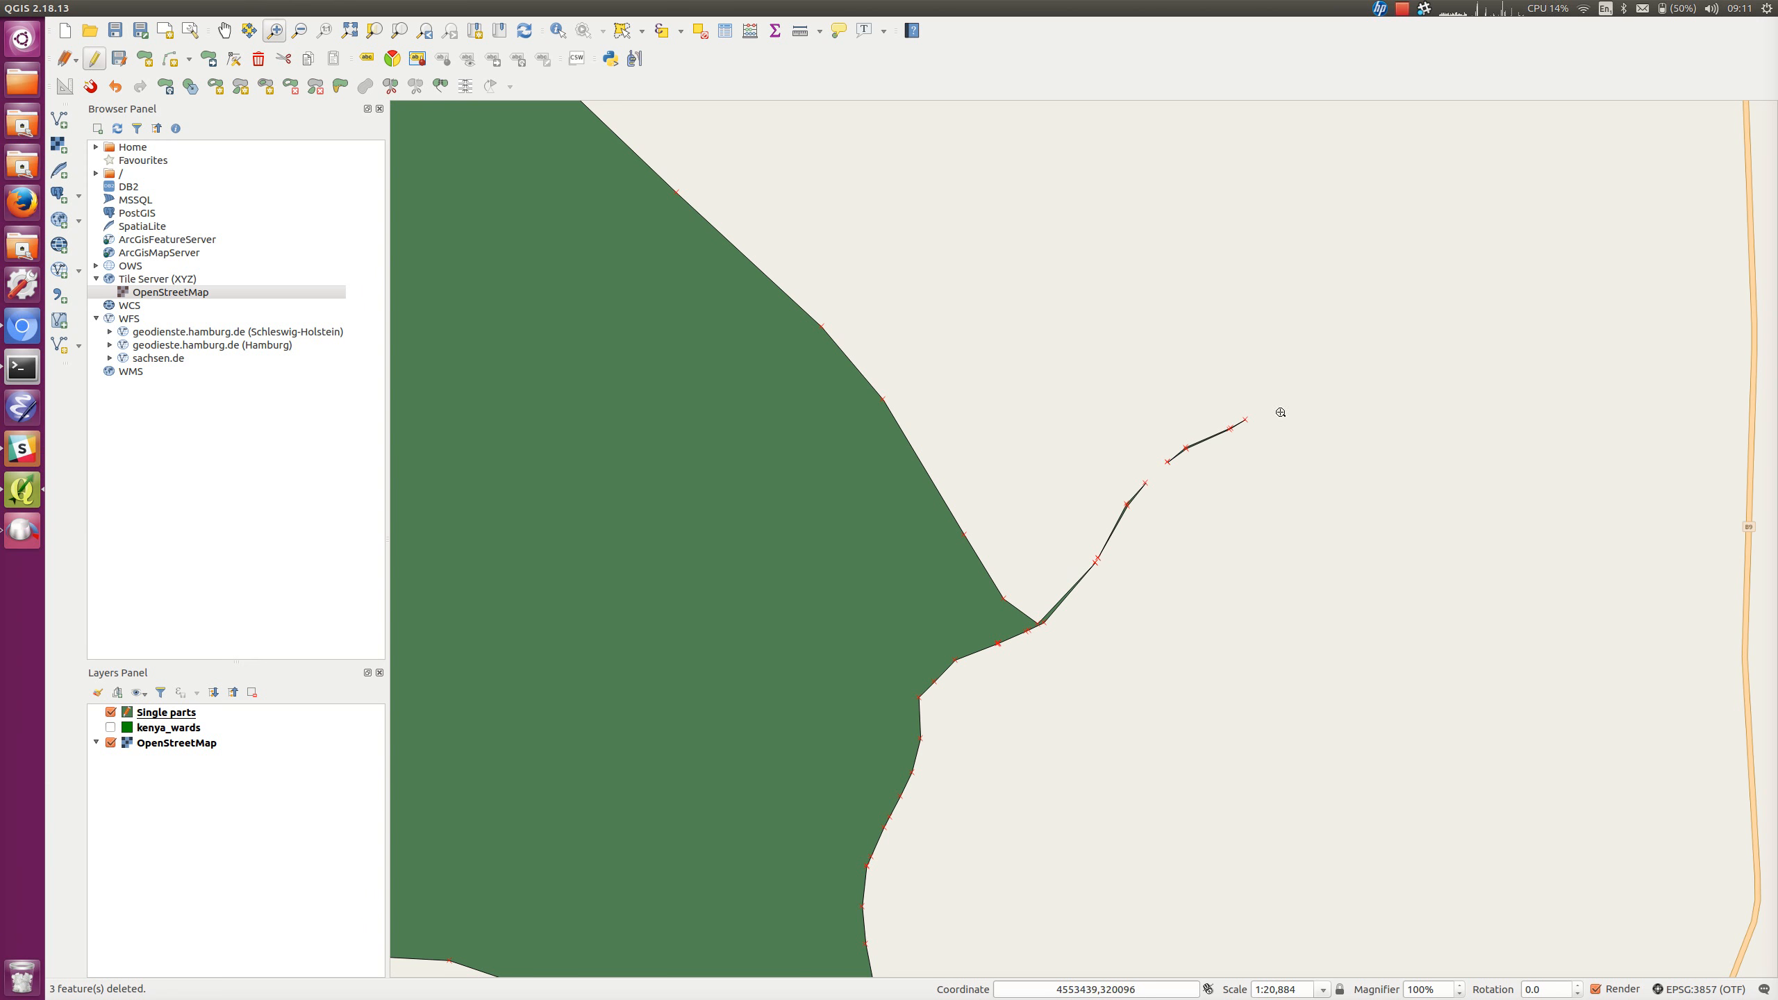
{"action": "left_click_drag", "start_coordinate": [981, 715], "coordinate": [1147, 812]}
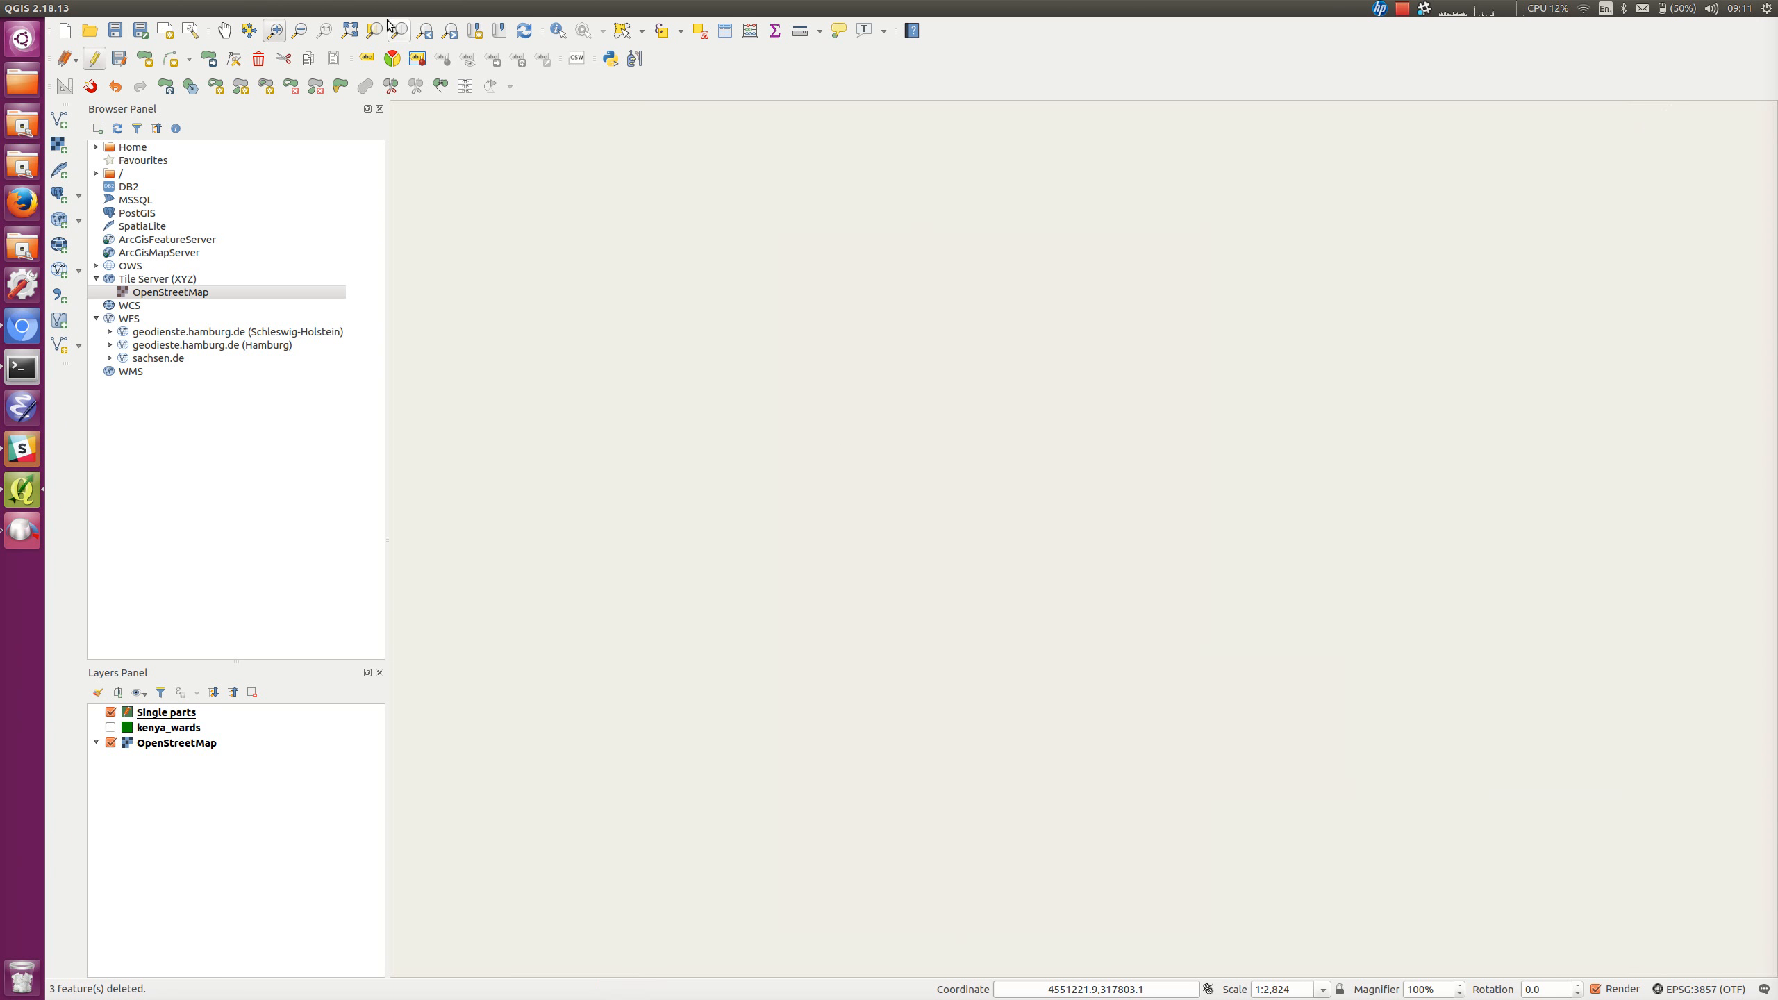
{"action": "left_click", "coordinate": [424, 31]}
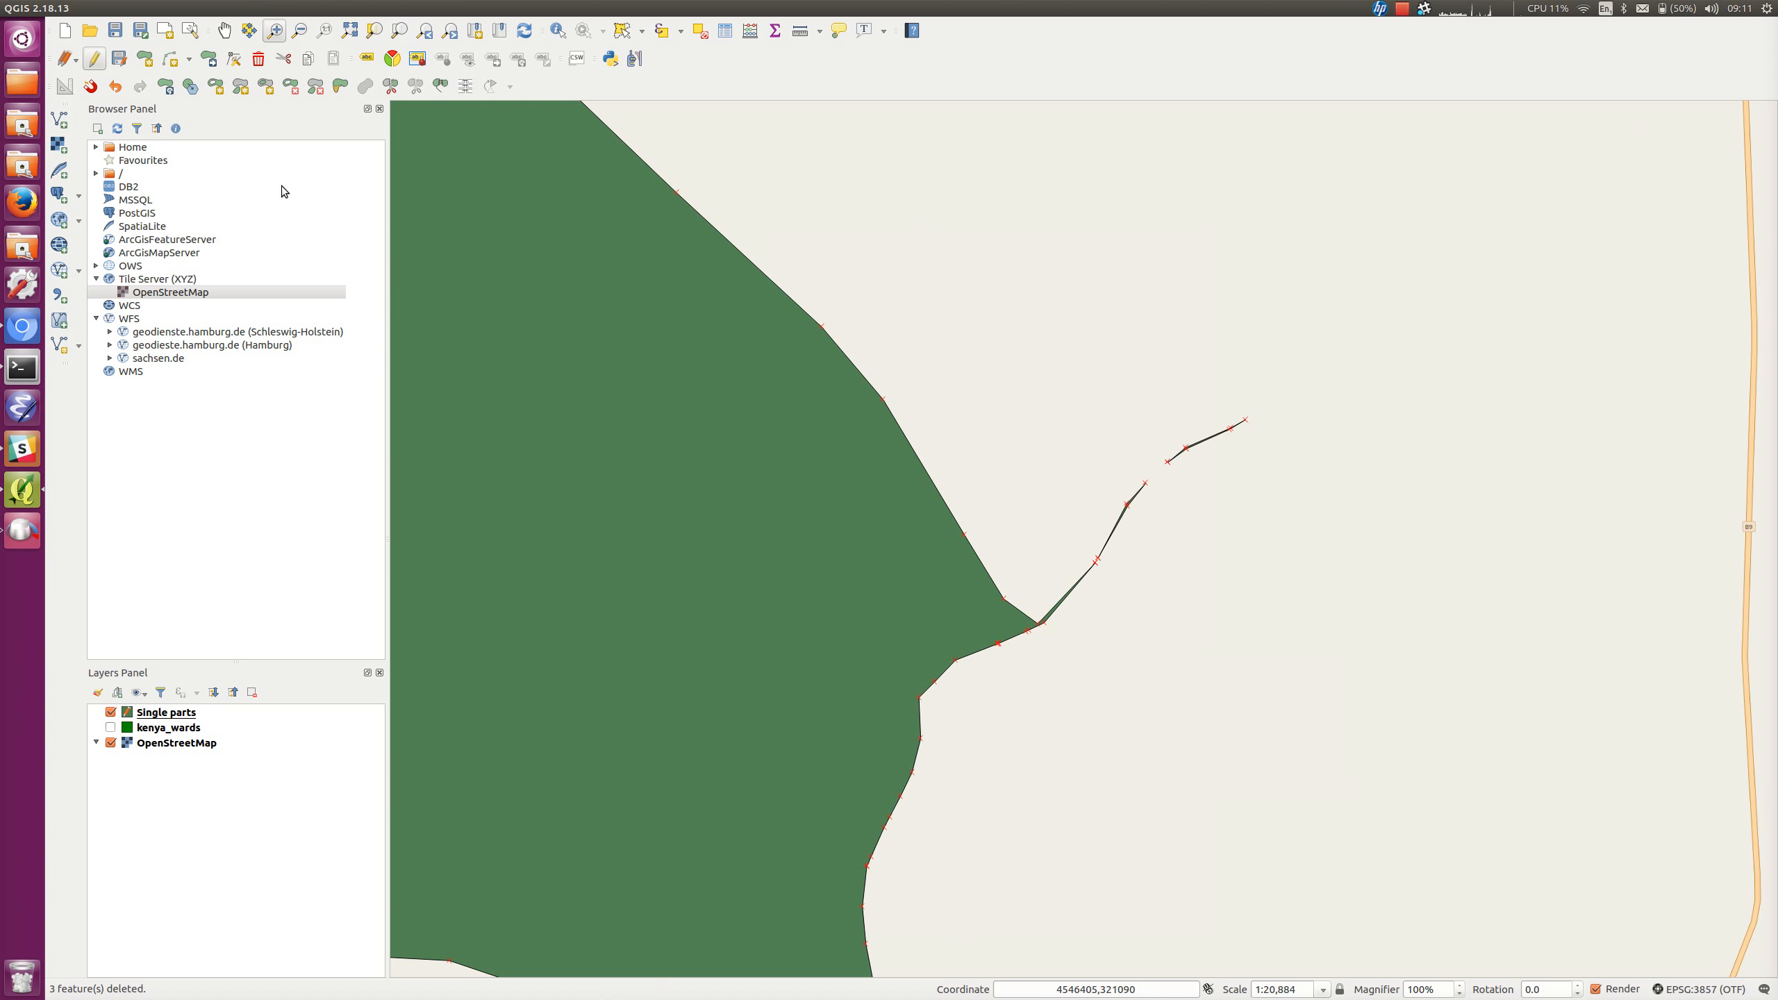
{"action": "left_click", "coordinate": [389, 91]}
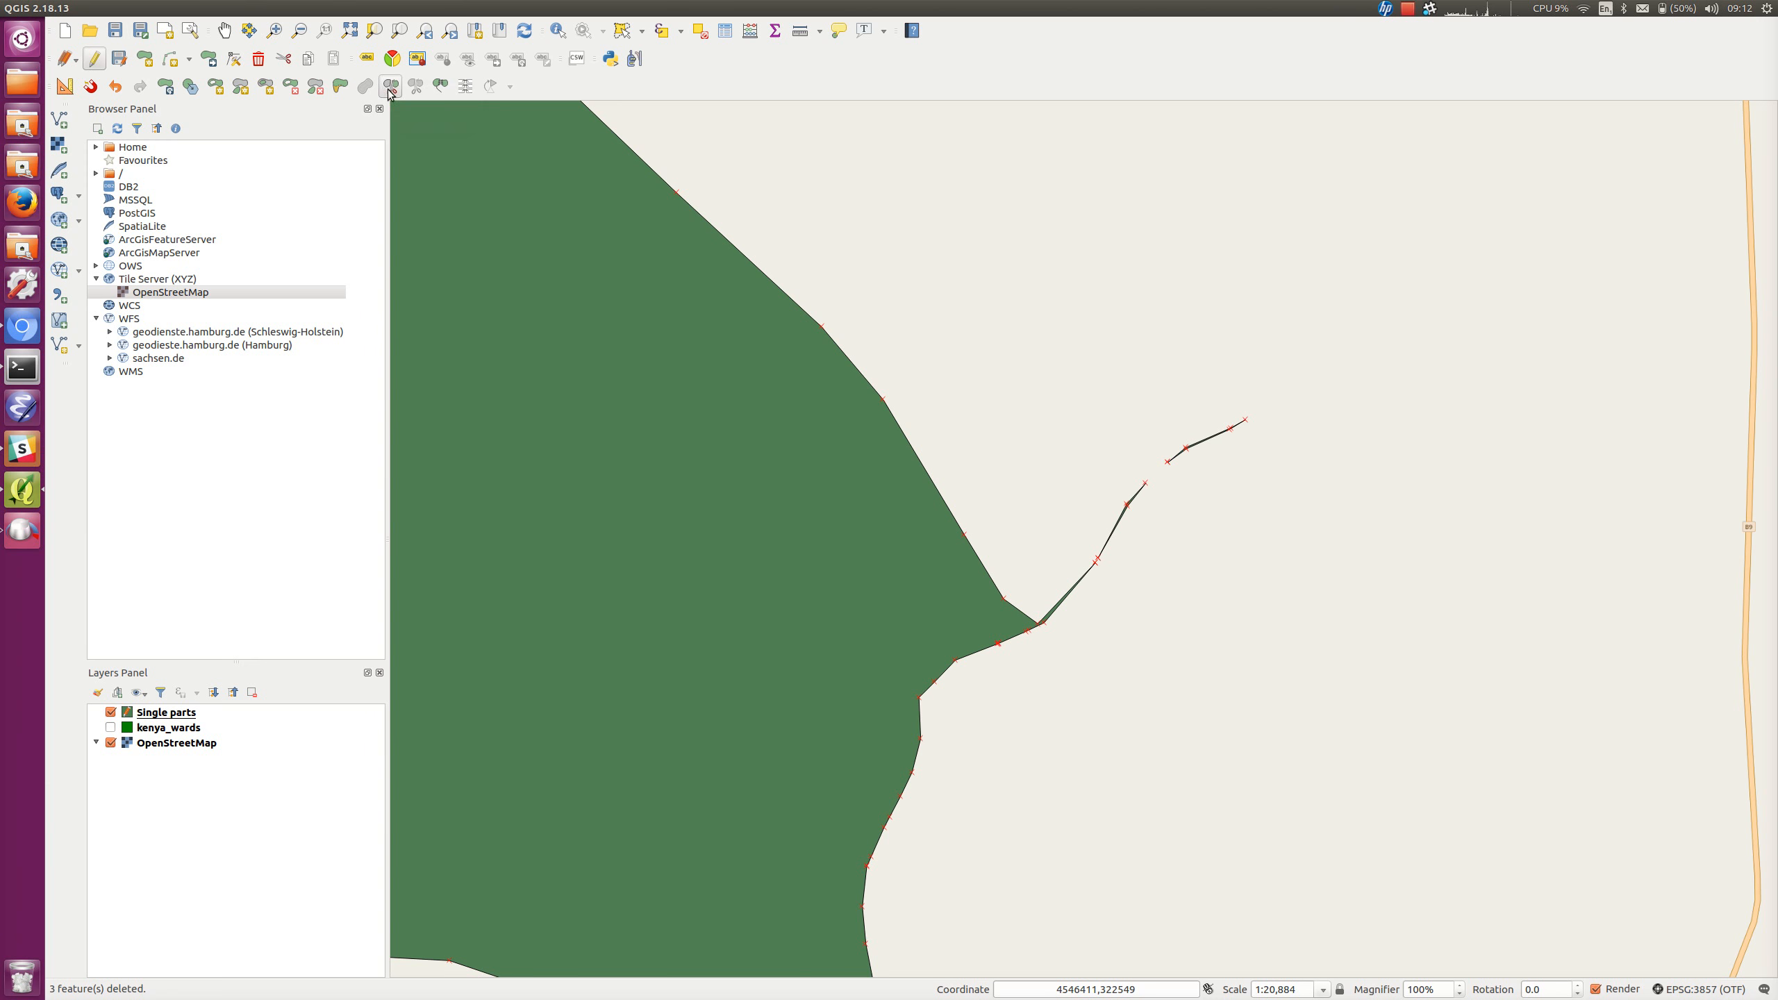
{"action": "left_click", "coordinate": [1027, 651]}
{"action": "left_click", "coordinate": [1071, 527]}
{"action": "right_click", "coordinate": [1080, 553]}
Select the sliver split from the eastern tip and delete it
{"action": "left_click", "coordinate": [641, 31]}
{"action": "left_click", "coordinate": [683, 56]}
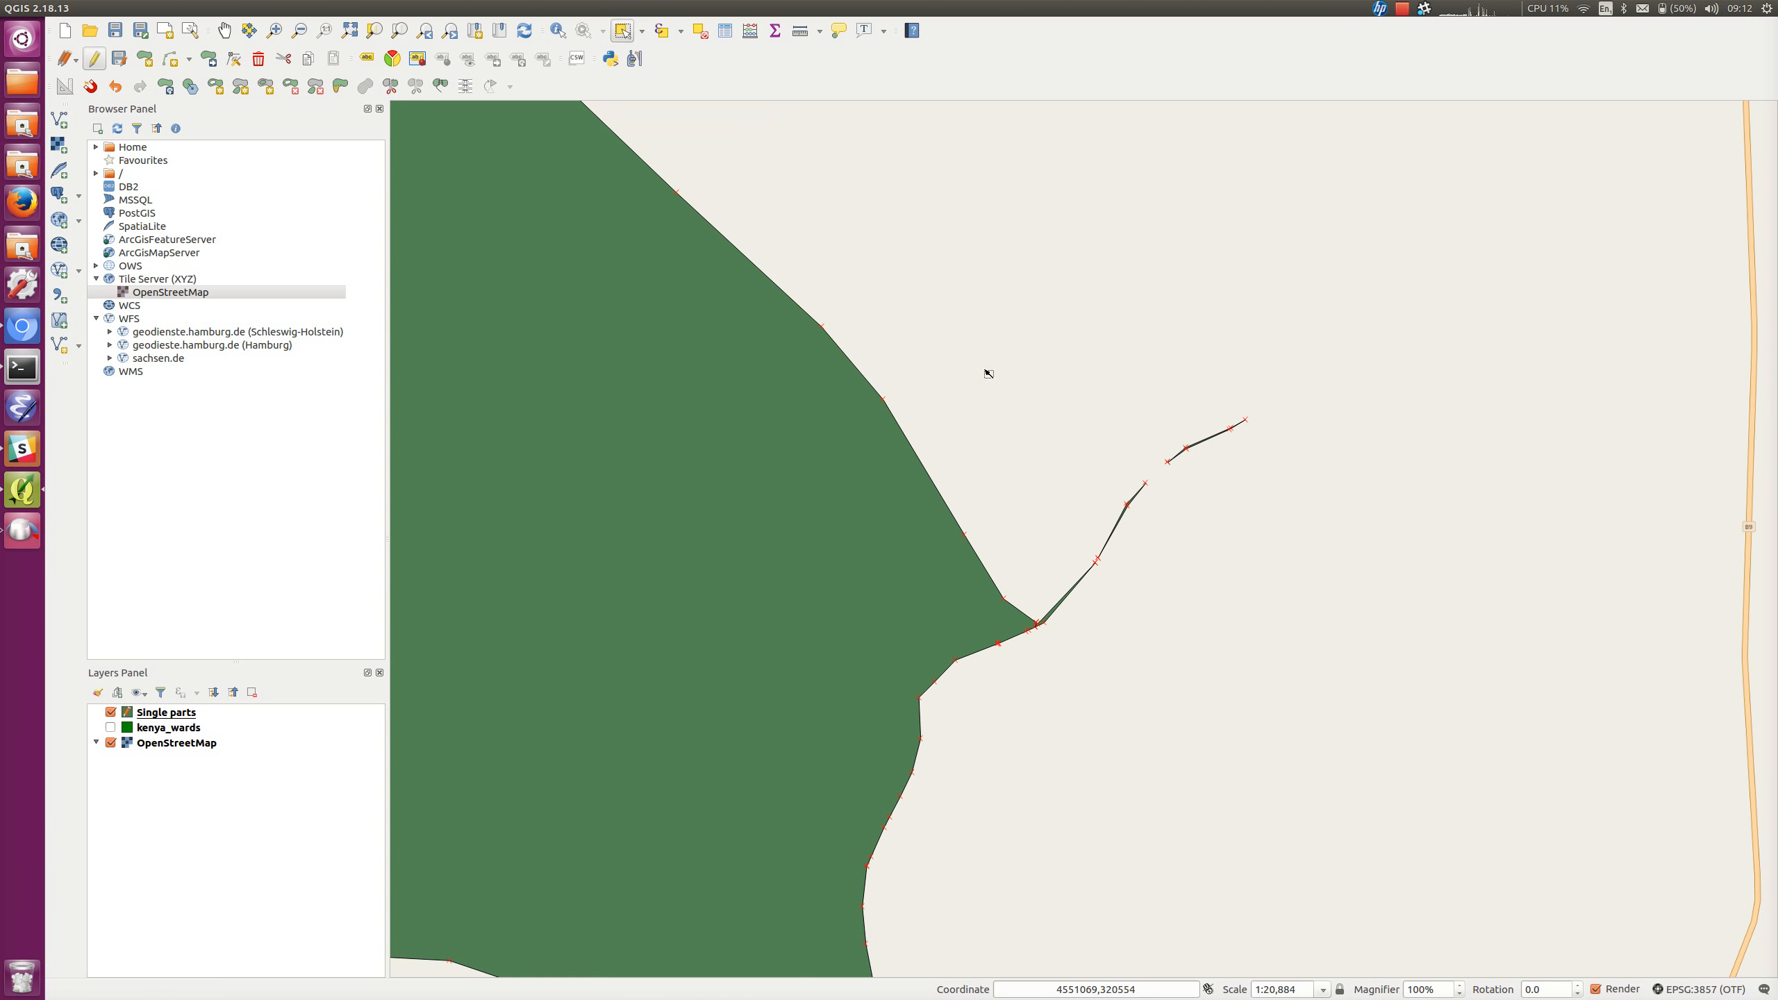
{"action": "left_click", "coordinate": [1068, 596]}
{"action": "key", "text": "Delete"}
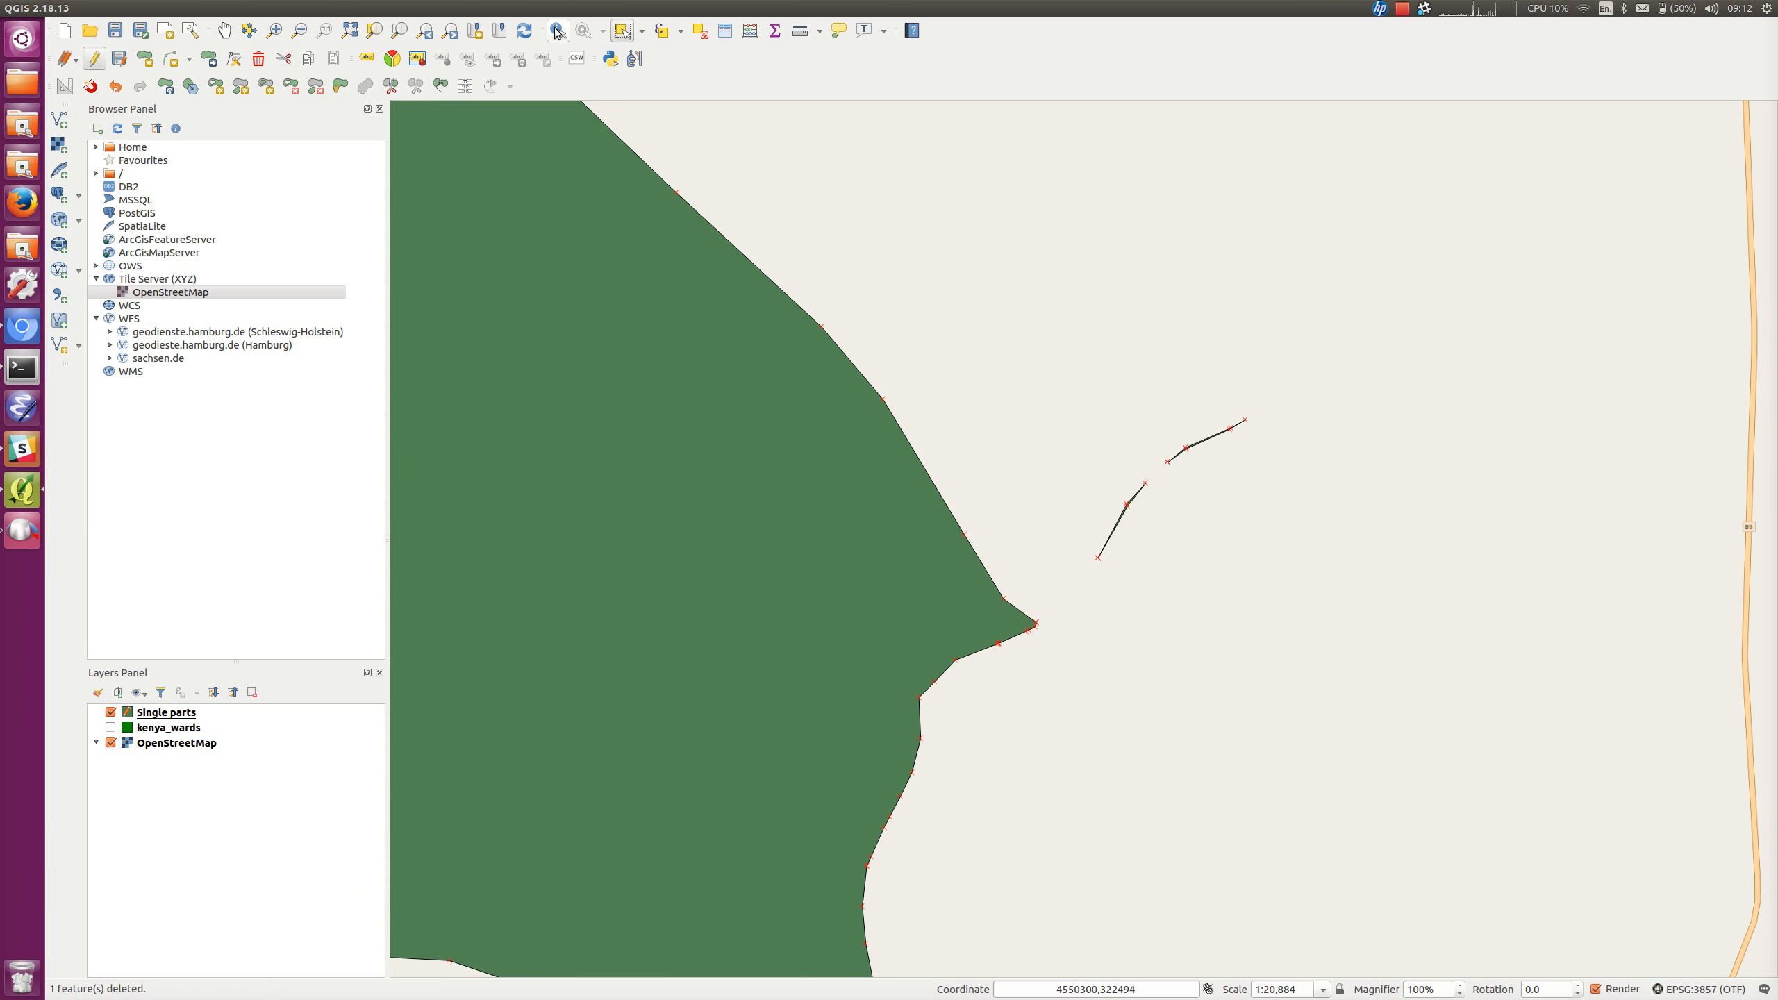
Delete the remaining thin slivers northeast of the eastern tip after enclosing them with a polygon selection
{"action": "left_click", "coordinate": [641, 31]}
{"action": "left_click", "coordinate": [652, 70]}
{"action": "left_click", "coordinate": [1364, 367]}
{"action": "left_click", "coordinate": [1207, 335]}
{"action": "left_click", "coordinate": [1061, 581]}
{"action": "right_click", "coordinate": [1296, 685]}
{"action": "key", "text": "Delete"}
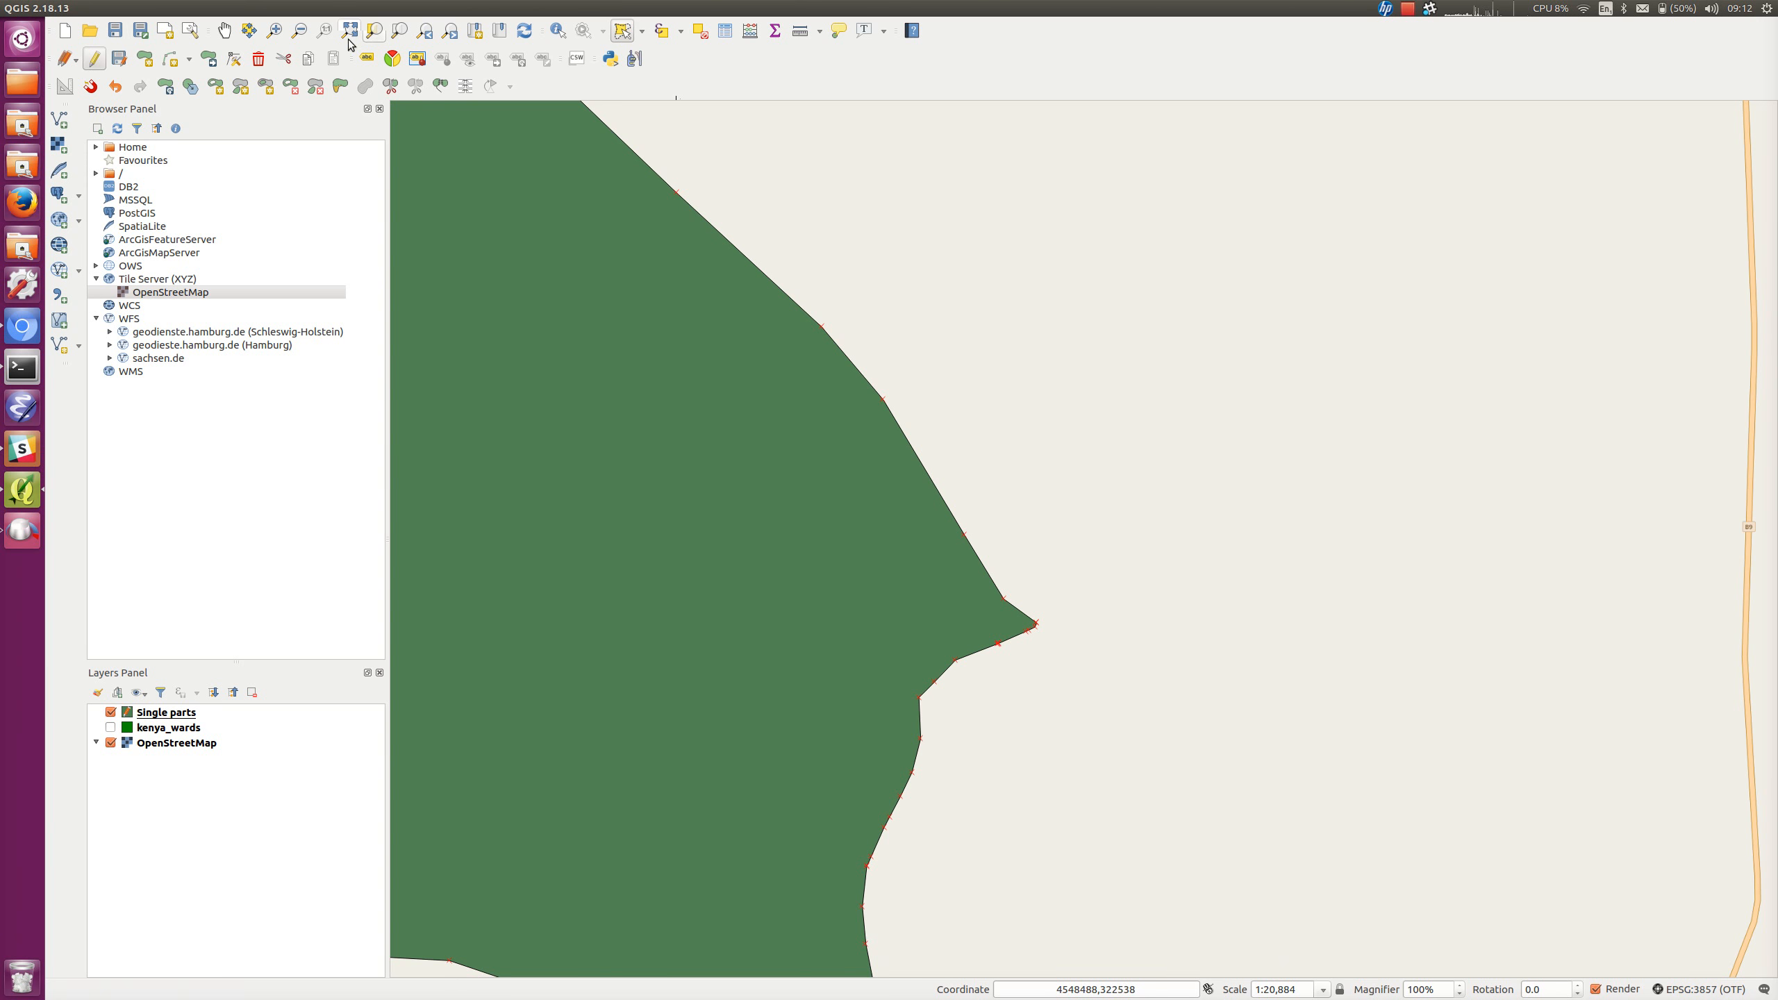
Split the narrow curved strip off the main polygon at its western tip with the Split Features tool
{"action": "left_click", "coordinate": [299, 29]}
{"action": "left_click", "coordinate": [574, 496]}
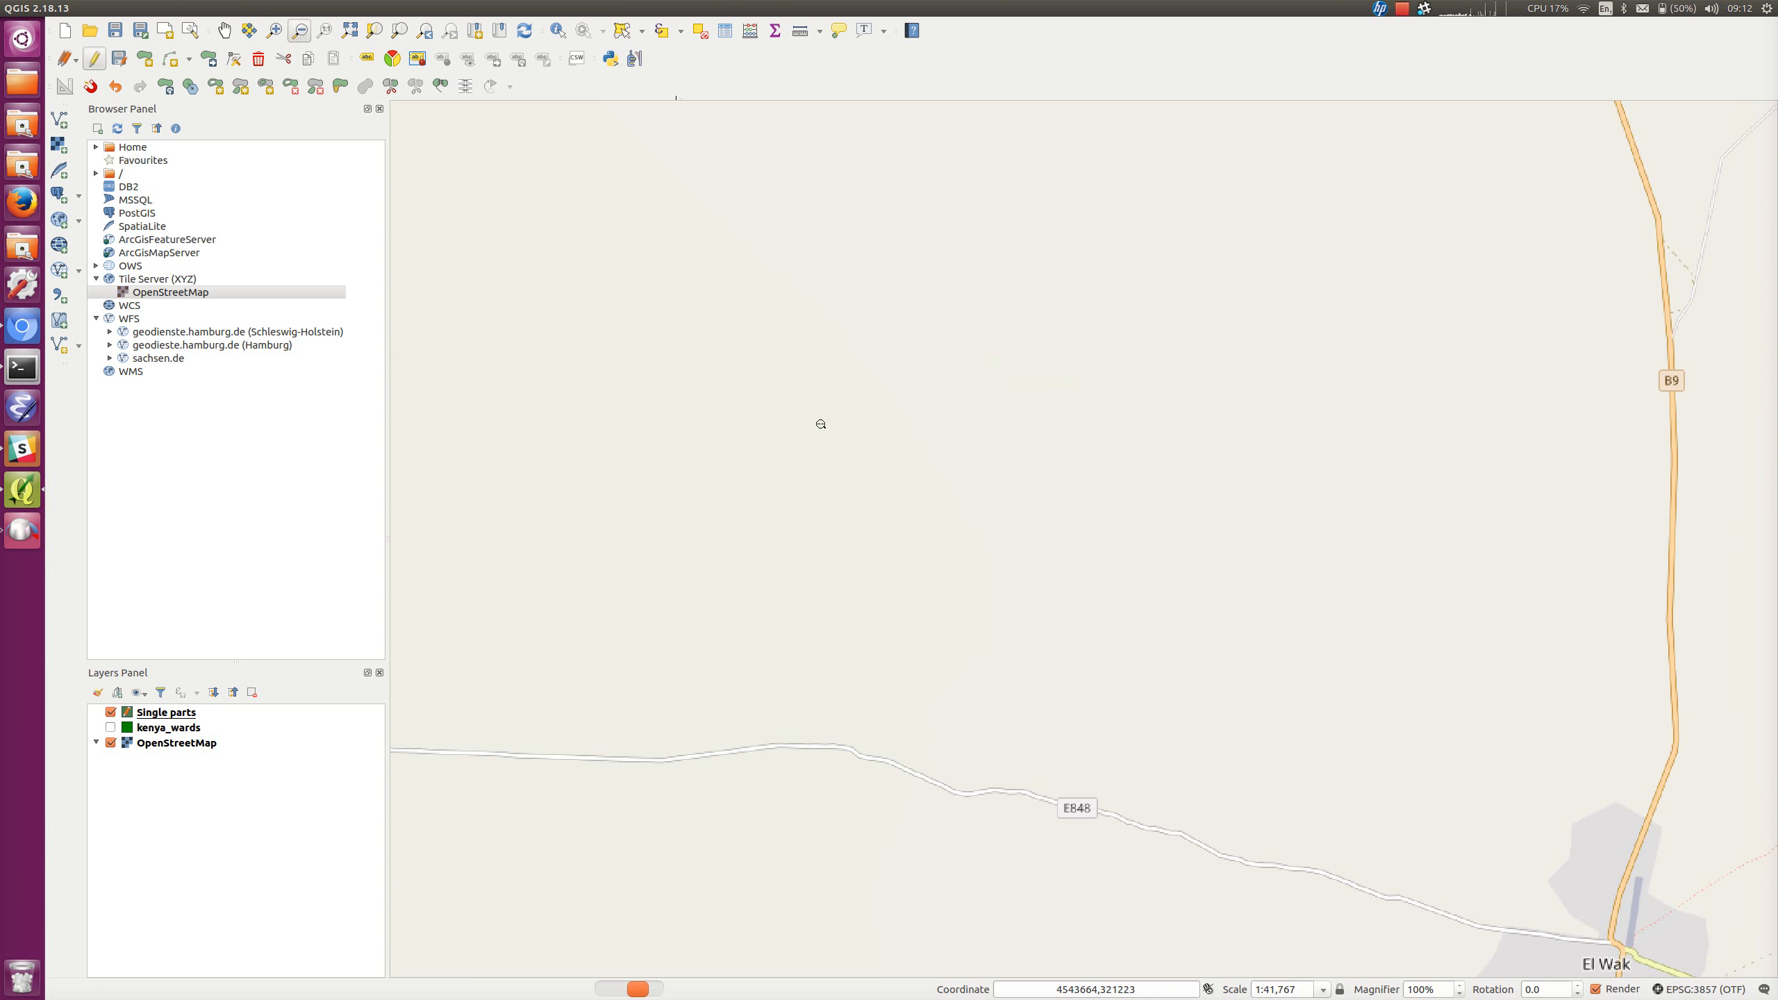
{"action": "left_click", "coordinate": [822, 440]}
{"action": "left_click", "coordinate": [801, 408]}
{"action": "left_click_drag", "start_coordinate": [801, 408], "coordinate": [1052, 505]}
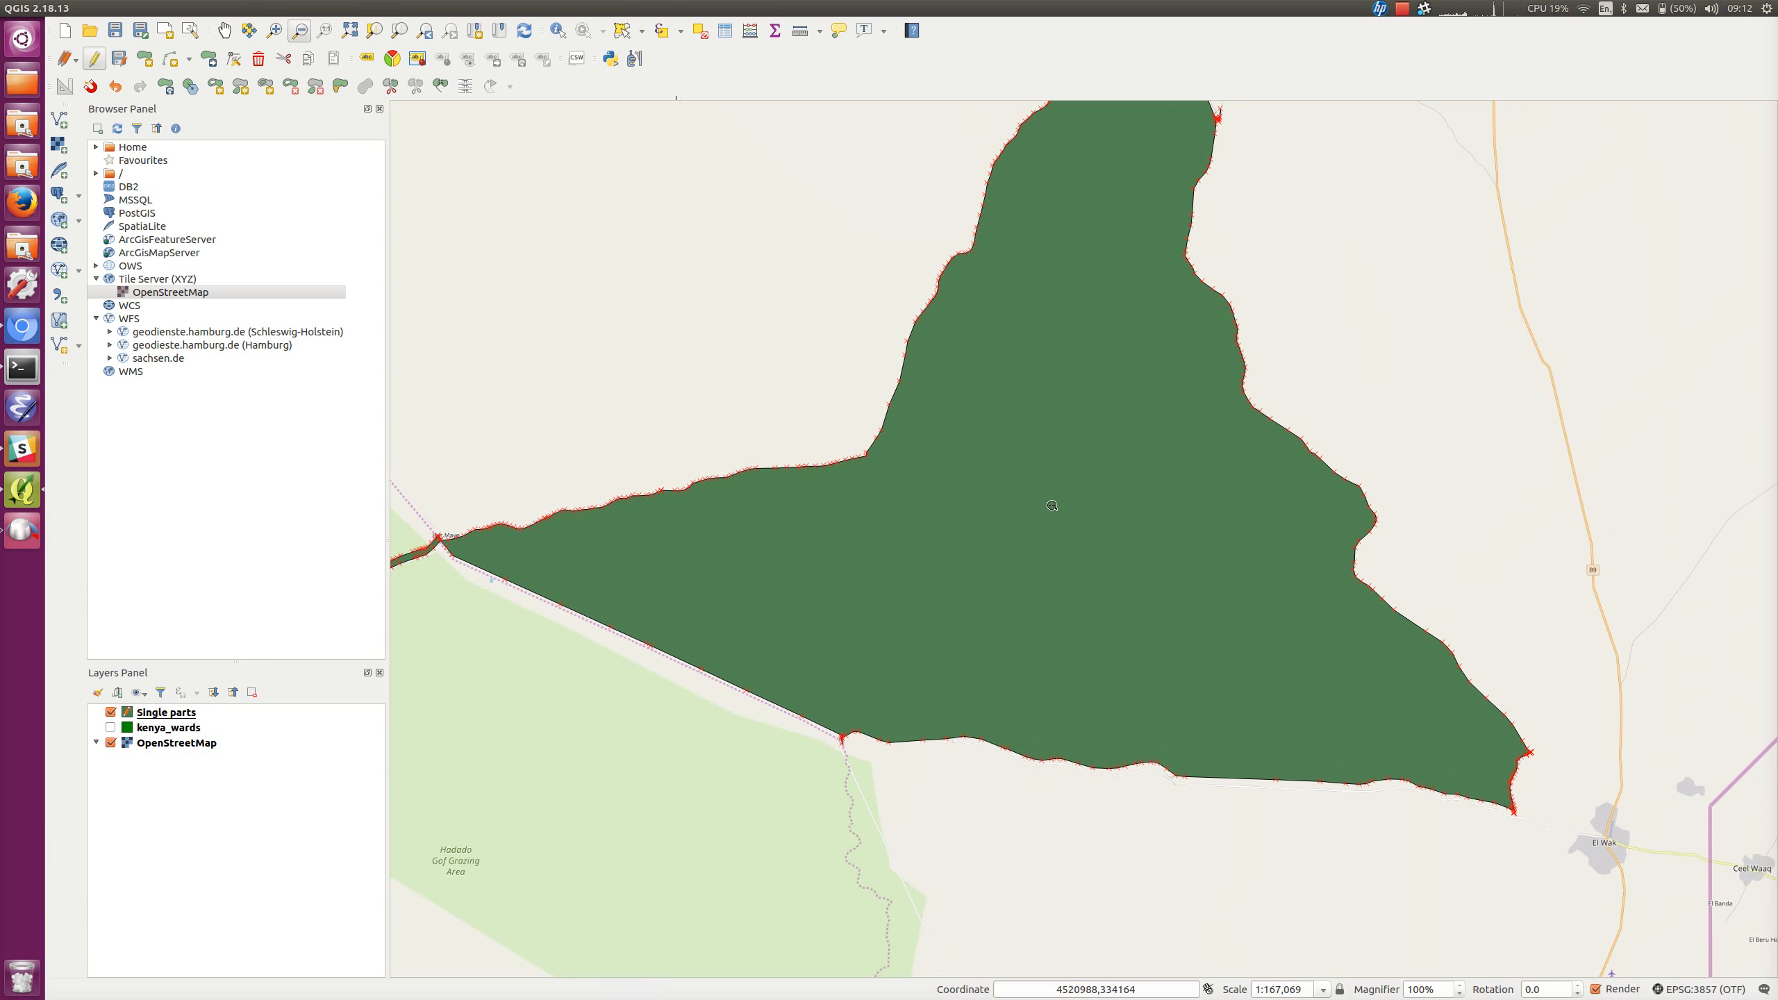
{"action": "left_click", "coordinate": [1005, 461]}
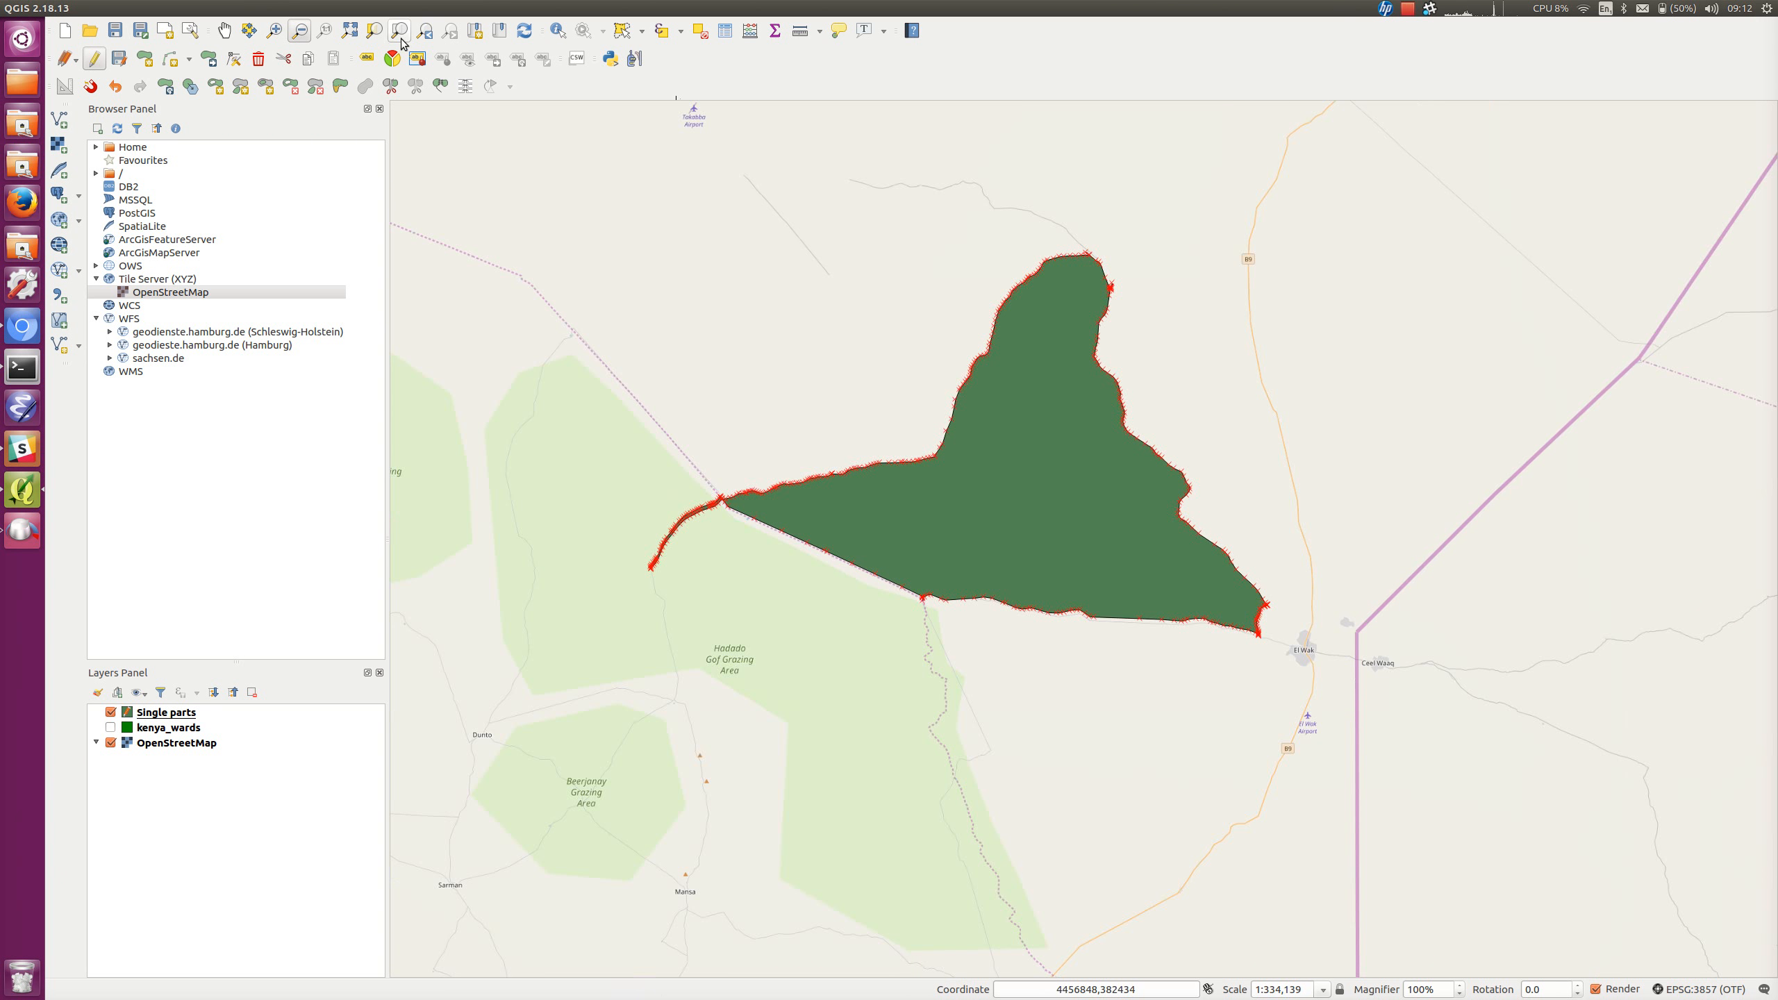
{"action": "left_click", "coordinate": [275, 30]}
{"action": "left_click_drag", "start_coordinate": [556, 397], "coordinate": [826, 611]}
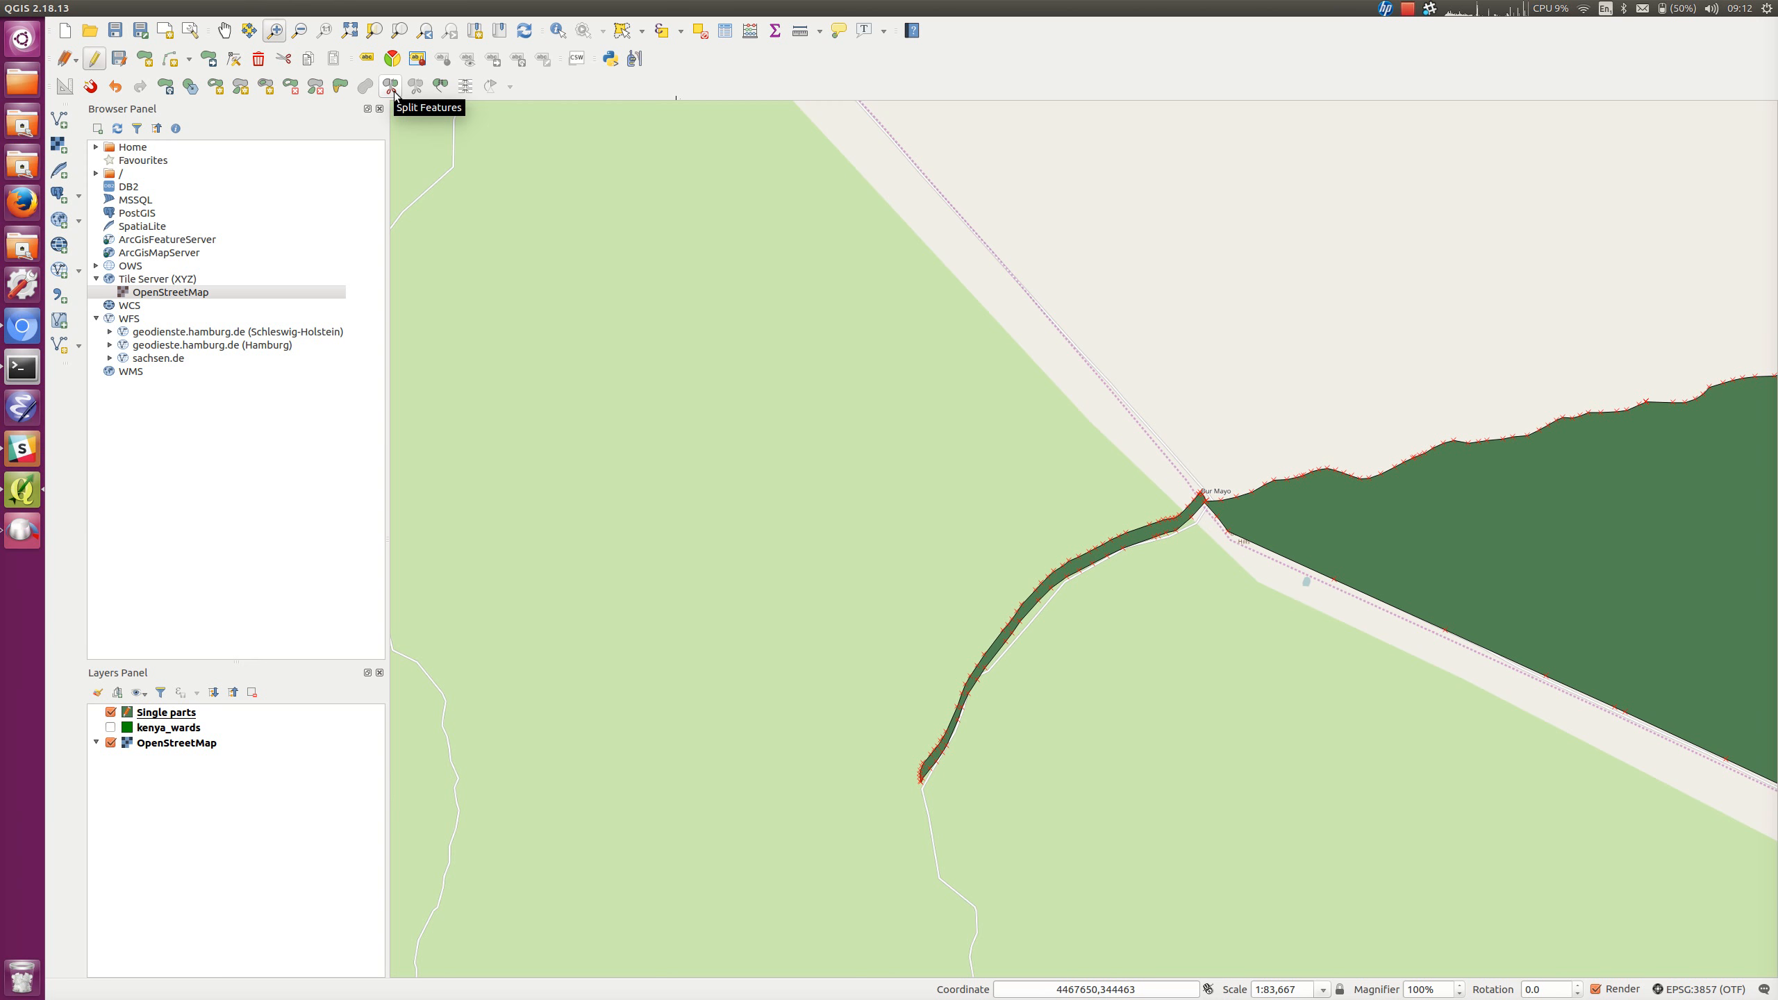
{"action": "left_click", "coordinate": [392, 87]}
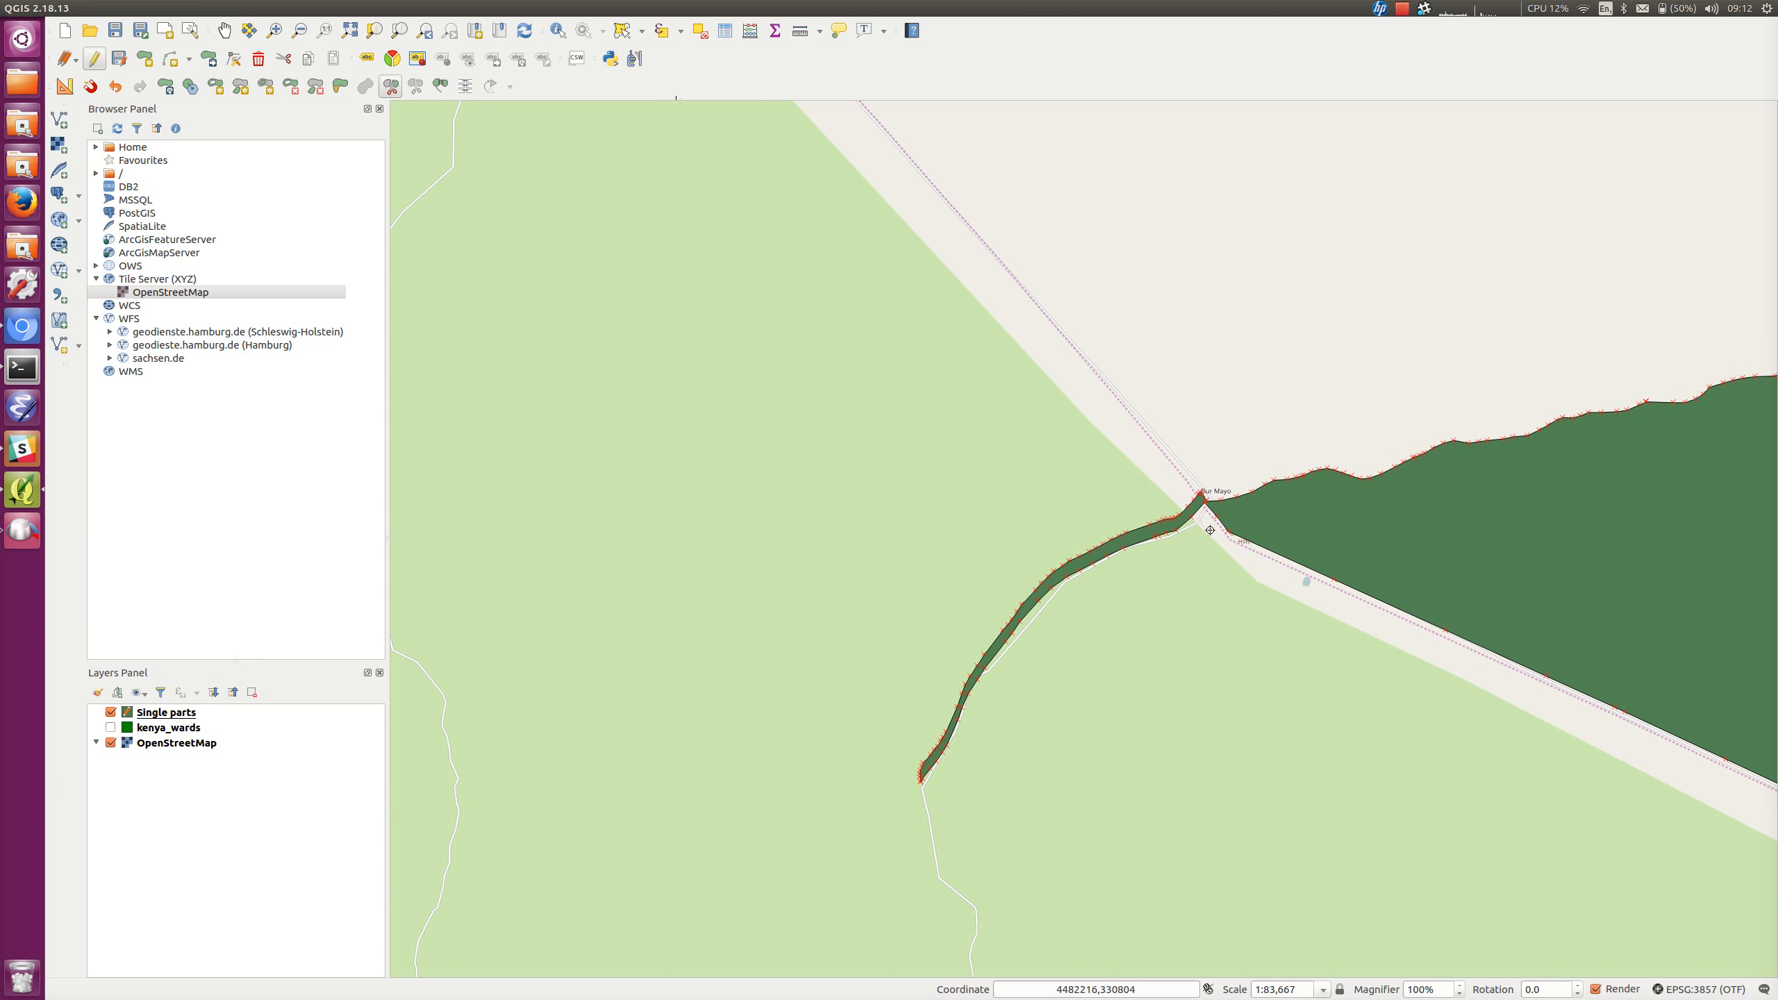
{"action": "right_click", "coordinate": [1203, 371]}
Select the curved strip at the western tip as a single feature and delete it
{"action": "left_click", "coordinate": [641, 30]}
{"action": "left_click", "coordinate": [654, 52]}
{"action": "left_click", "coordinate": [1141, 538]}
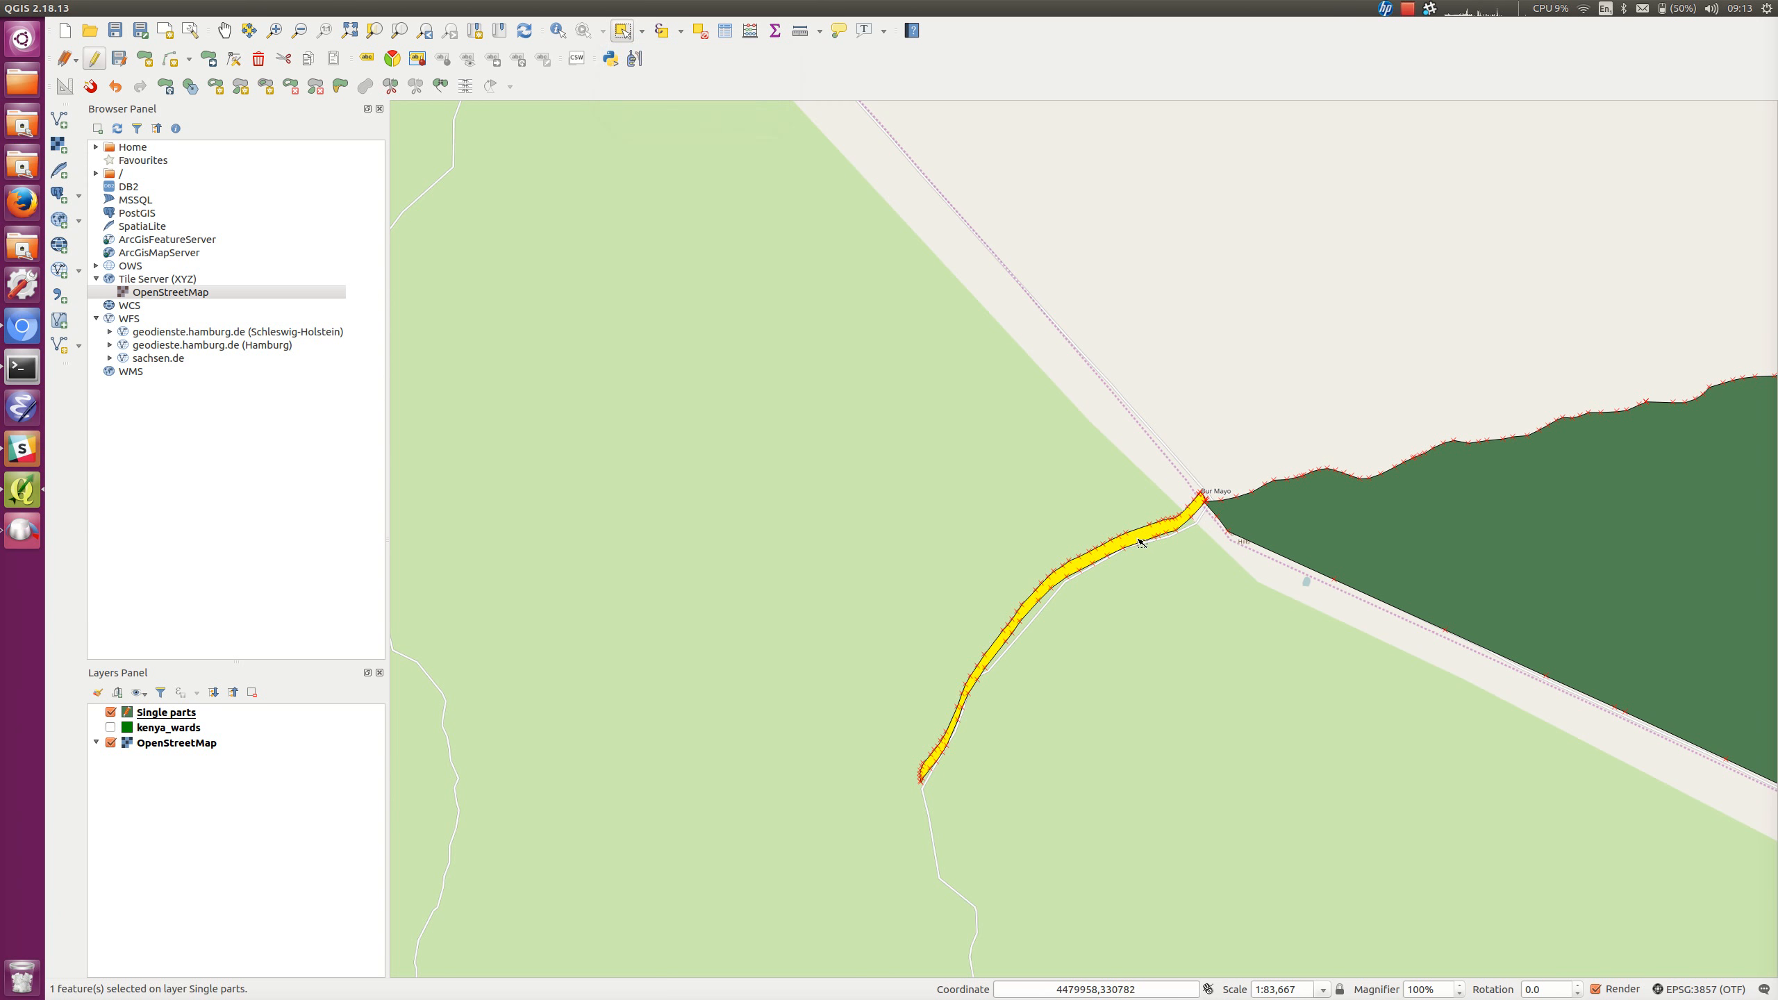
{"action": "key", "text": "Delete"}
Check the features in the Single parts attribute table by selecting each in turn, and zoom the map to the second one
{"action": "scroll", "coordinate": [1143, 544], "scroll_direction": "down", "scroll_amount": 2}
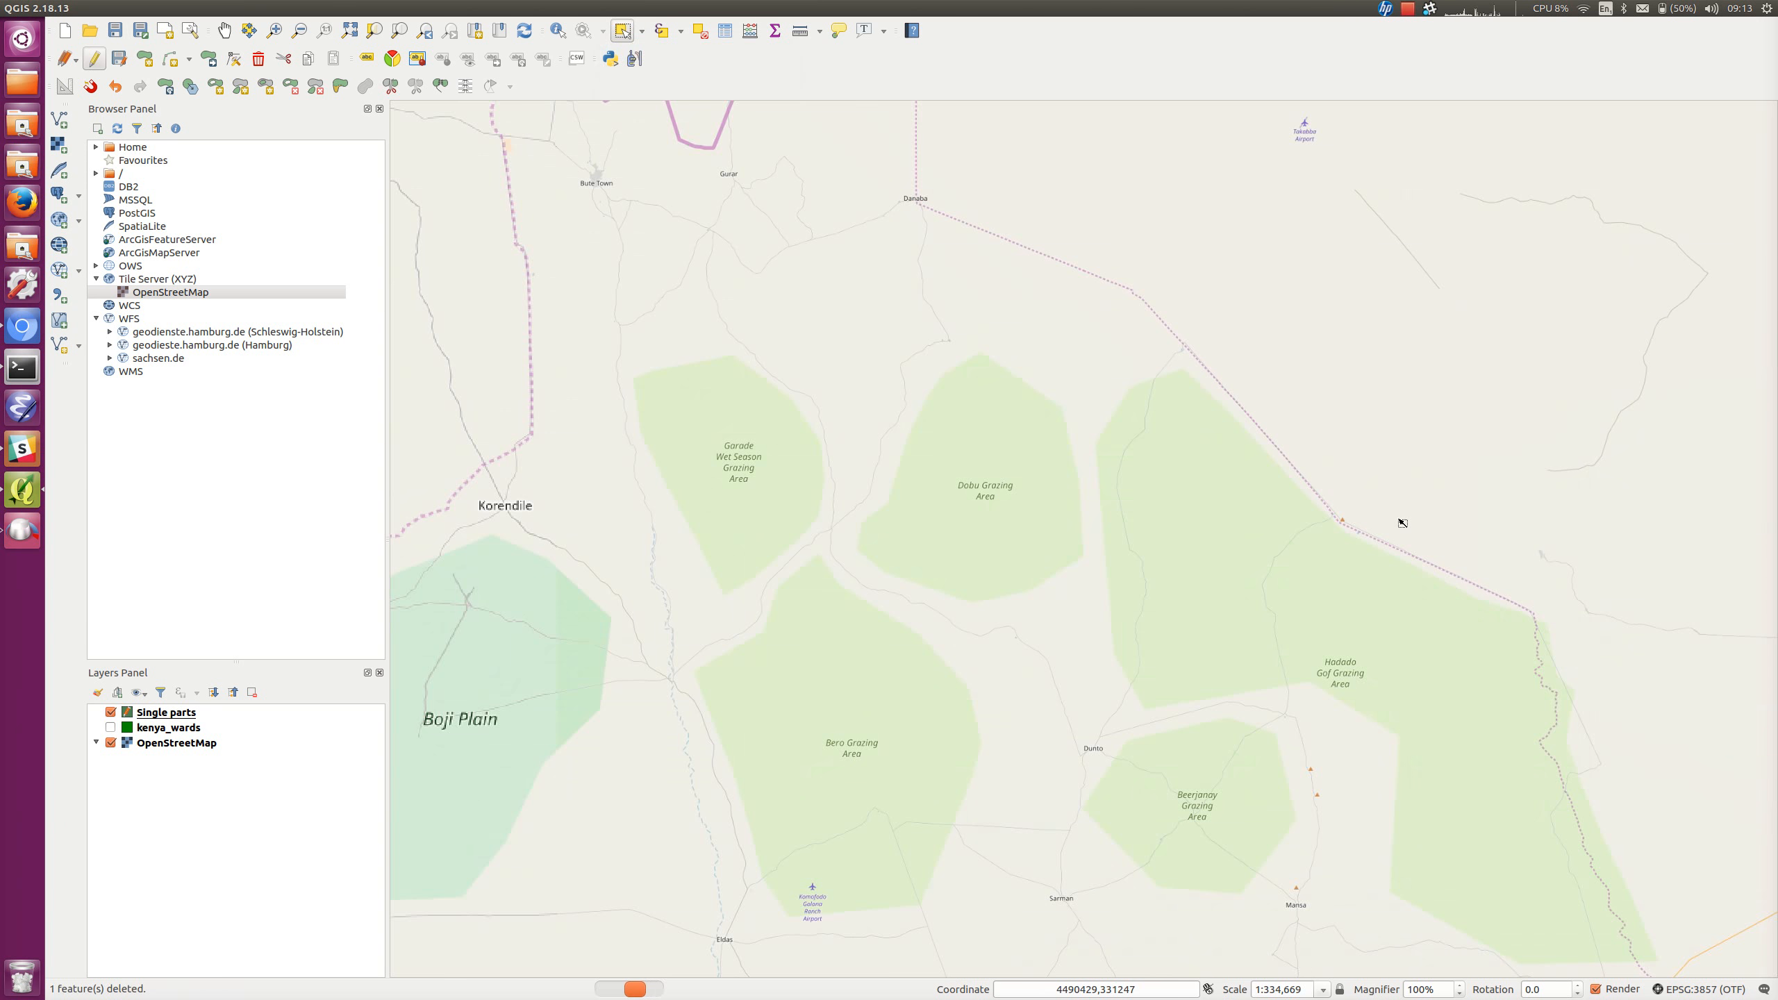
{"action": "left_click_drag", "start_coordinate": [1587, 528], "coordinate": [898, 513]}
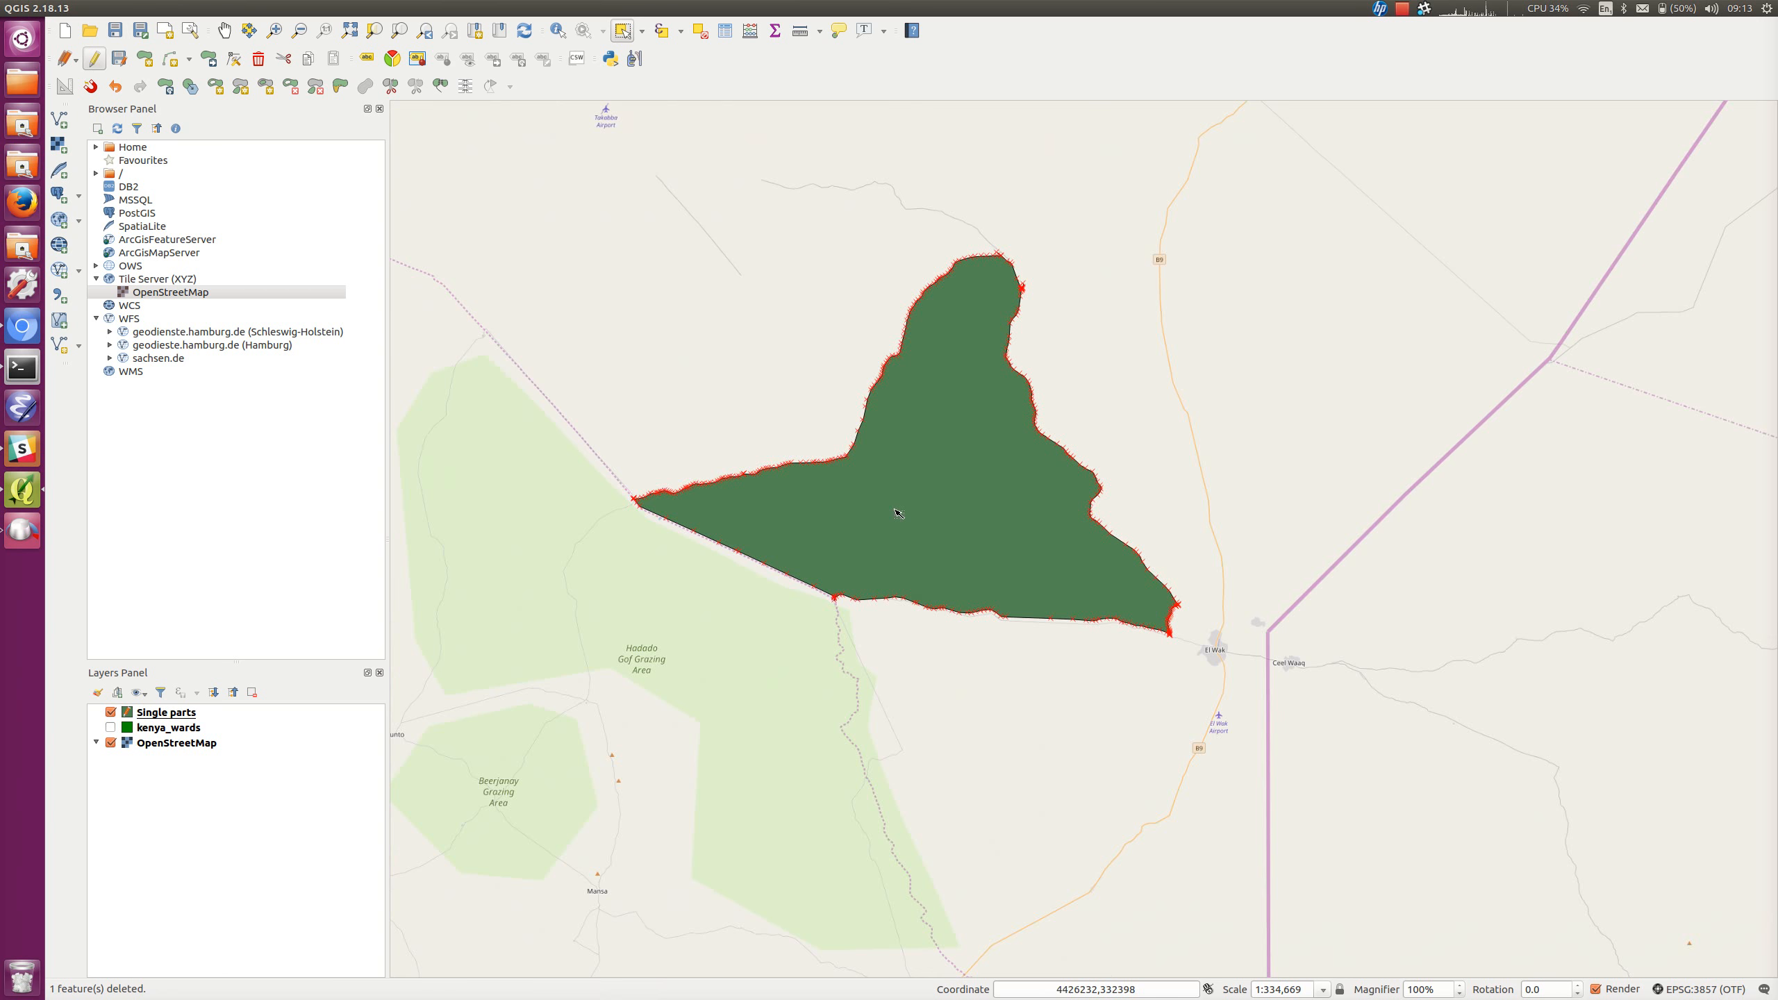
{"action": "scroll", "coordinate": [905, 482], "scroll_direction": "up", "scroll_amount": 1}
{"action": "scroll", "coordinate": [954, 483], "scroll_direction": "down", "scroll_amount": 1}
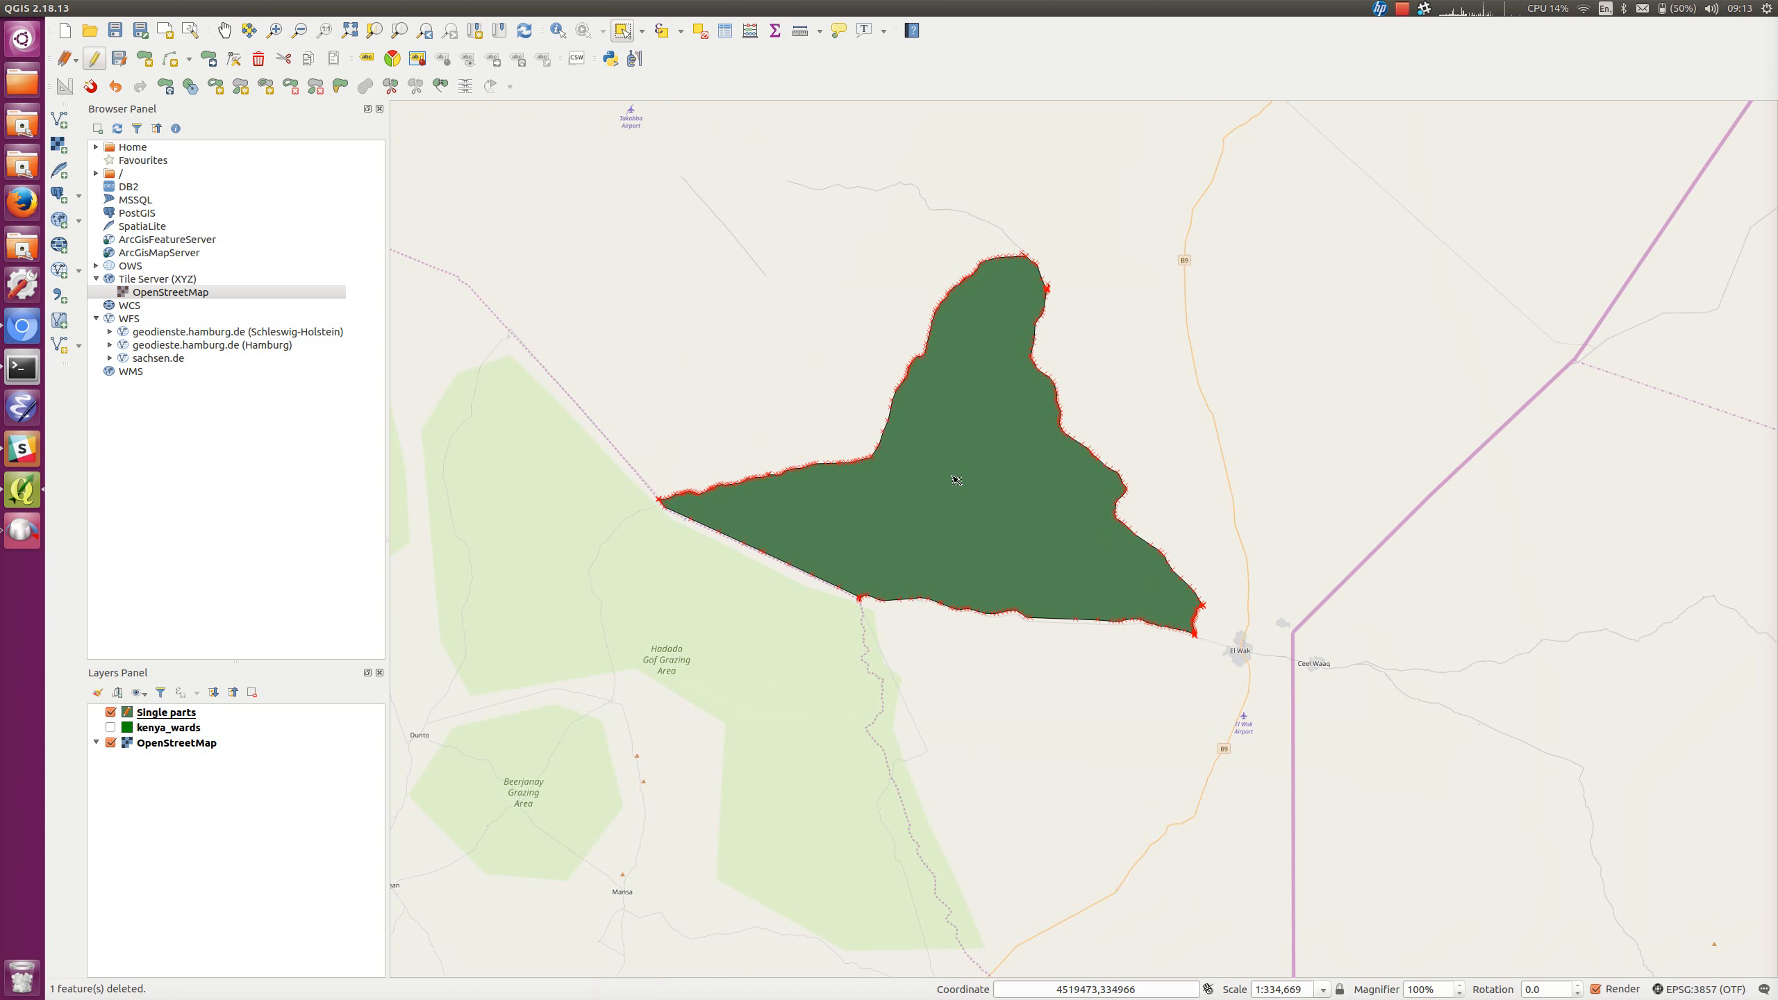
{"action": "right_click", "coordinate": [187, 714]}
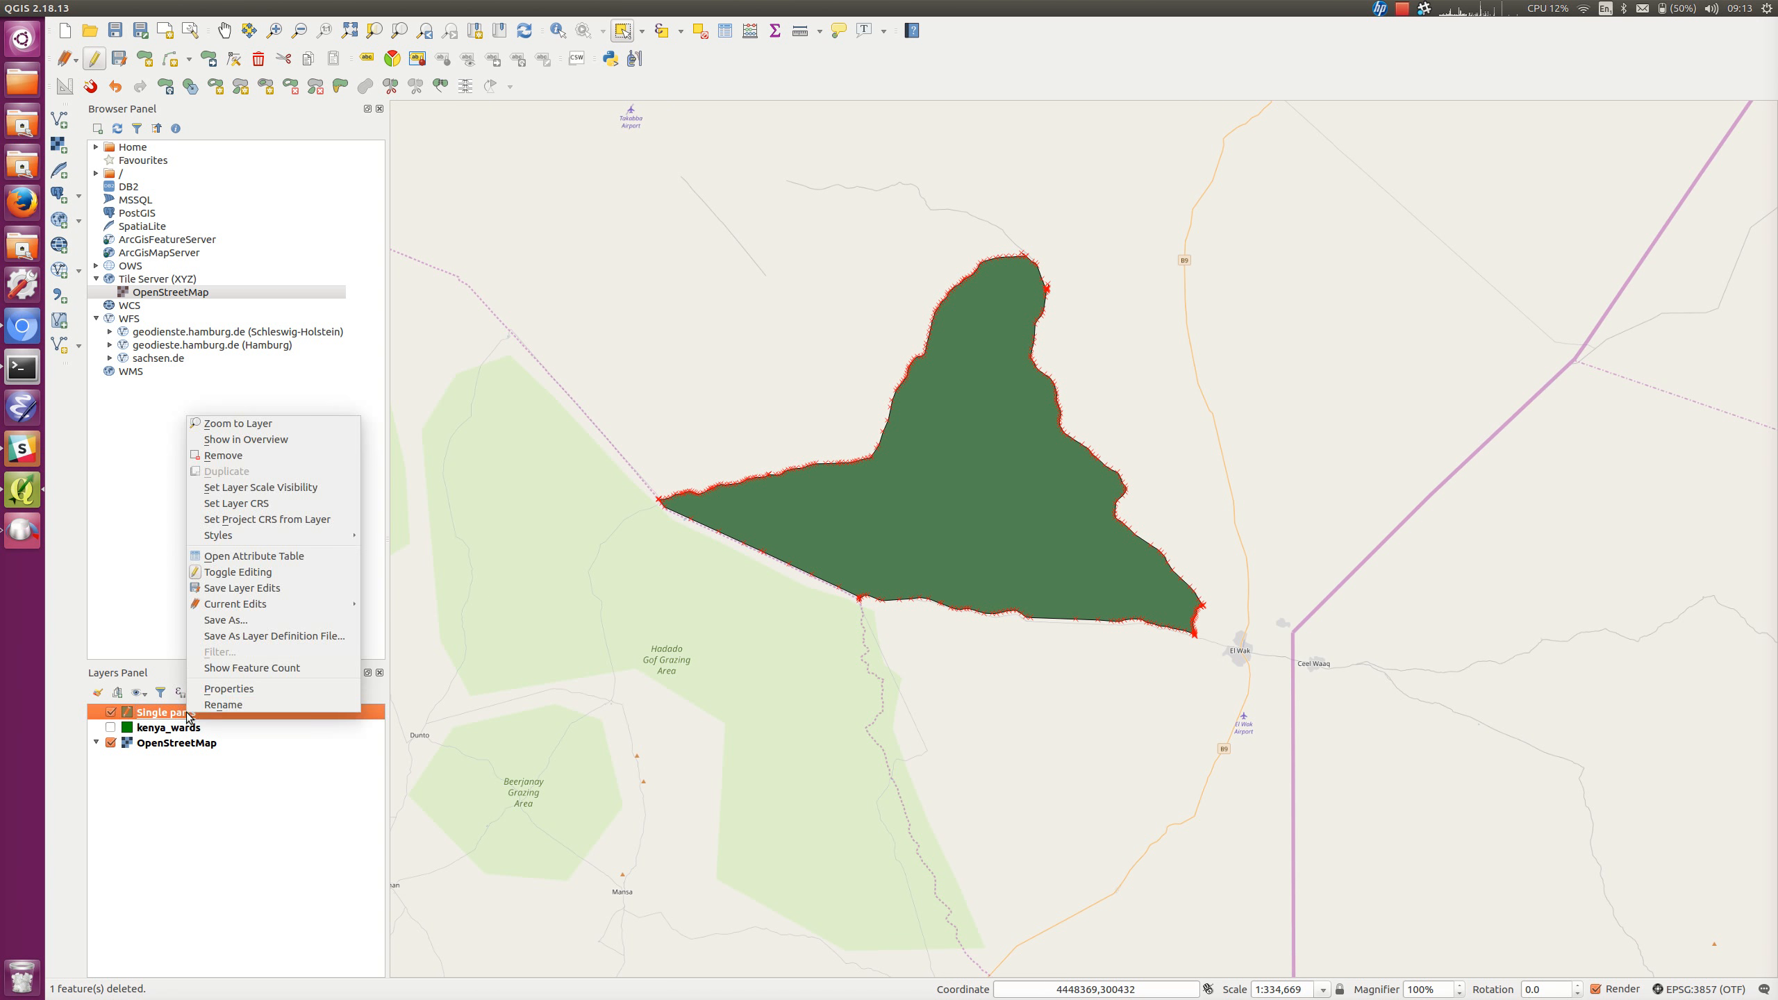
{"action": "left_click", "coordinate": [254, 556]}
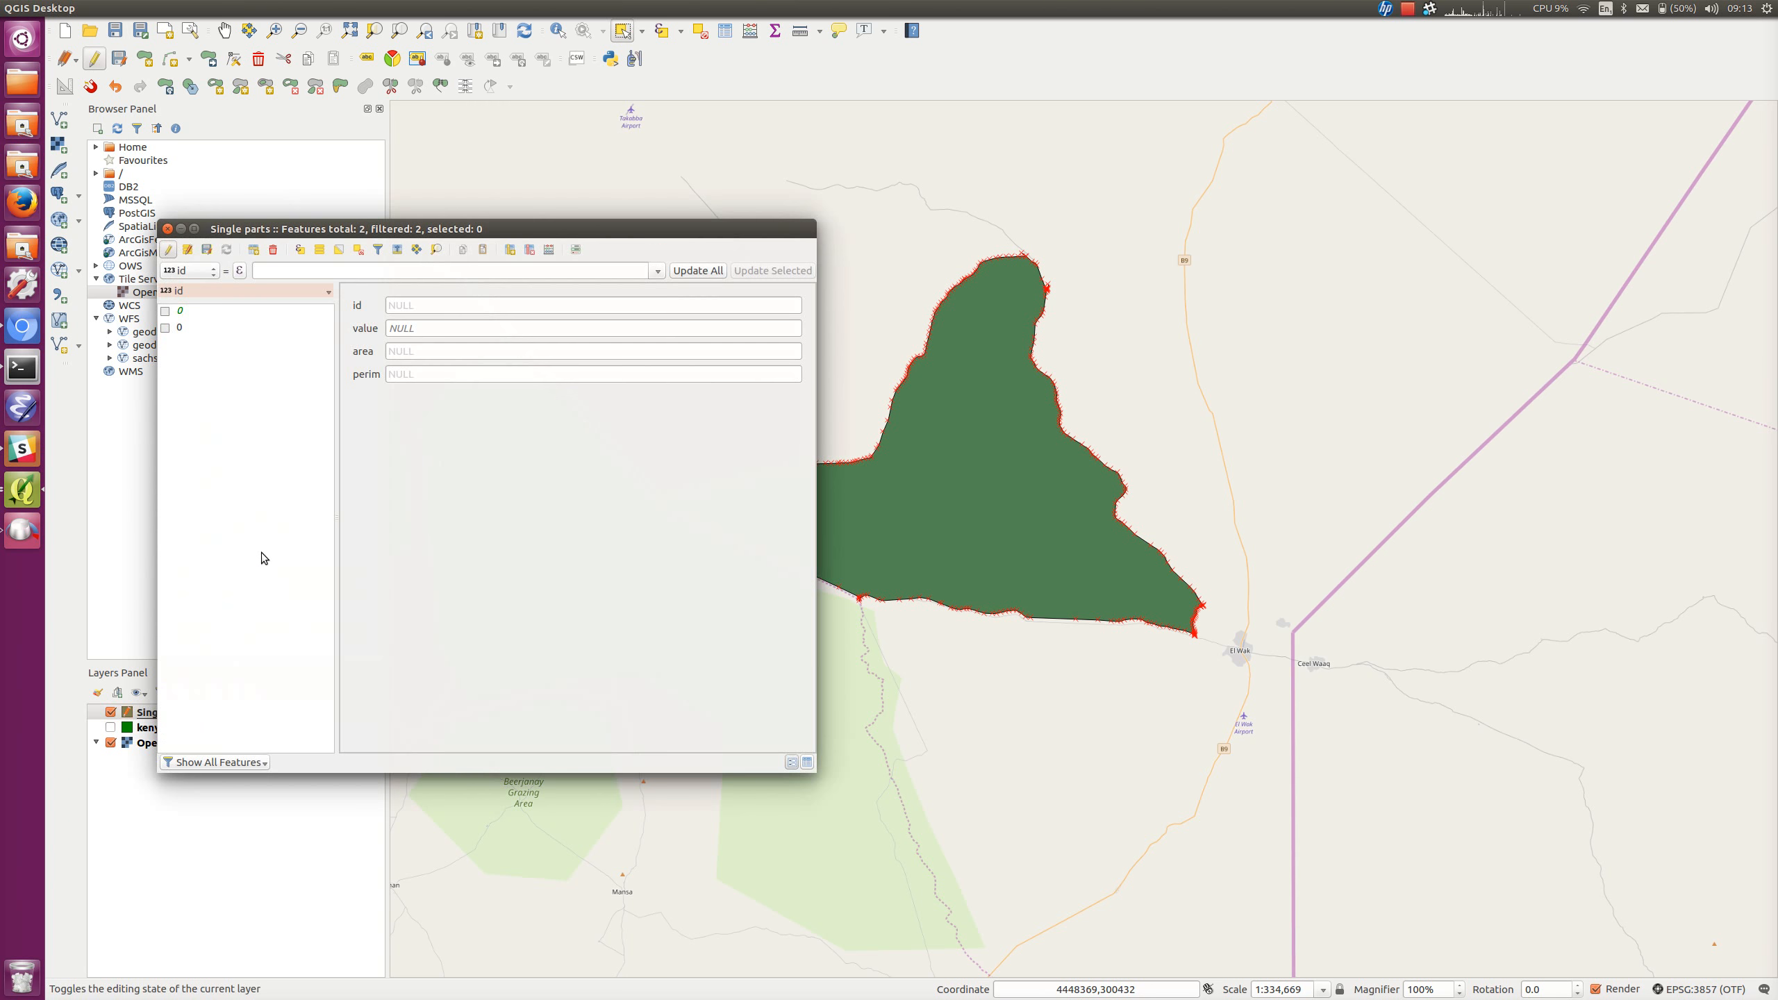
{"action": "left_click_drag", "start_coordinate": [358, 229], "coordinate": [304, 382]}
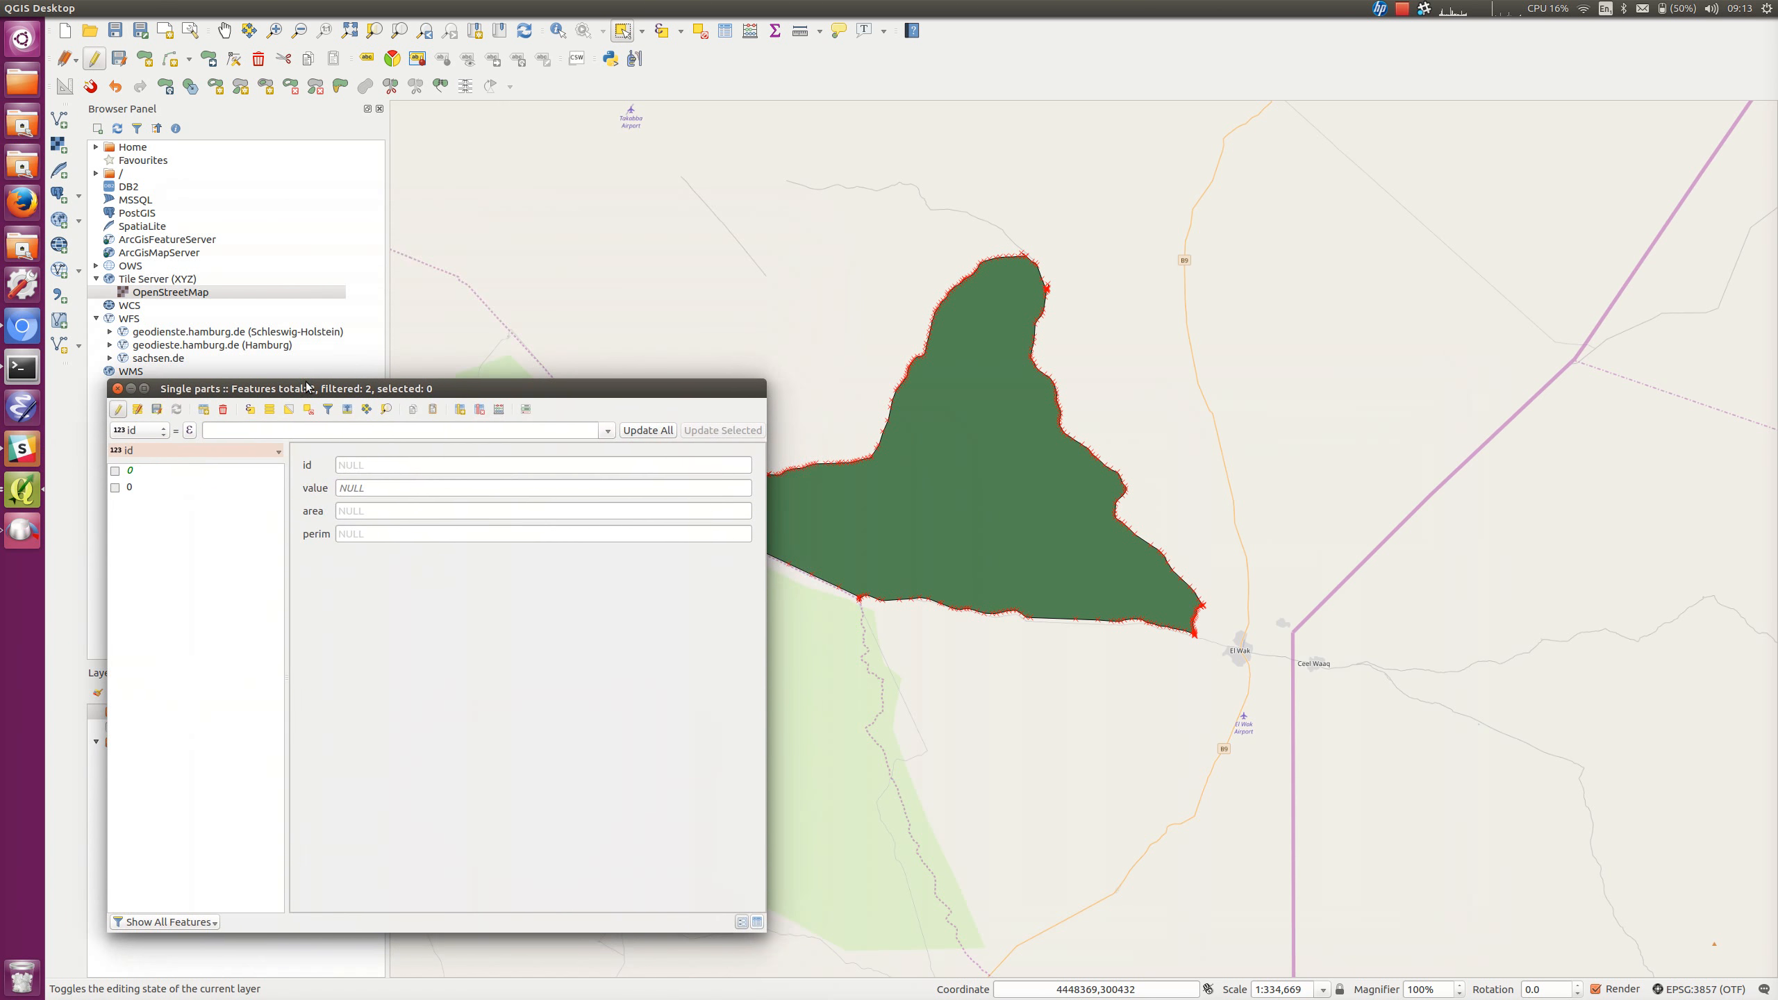
{"action": "left_click", "coordinate": [116, 473]}
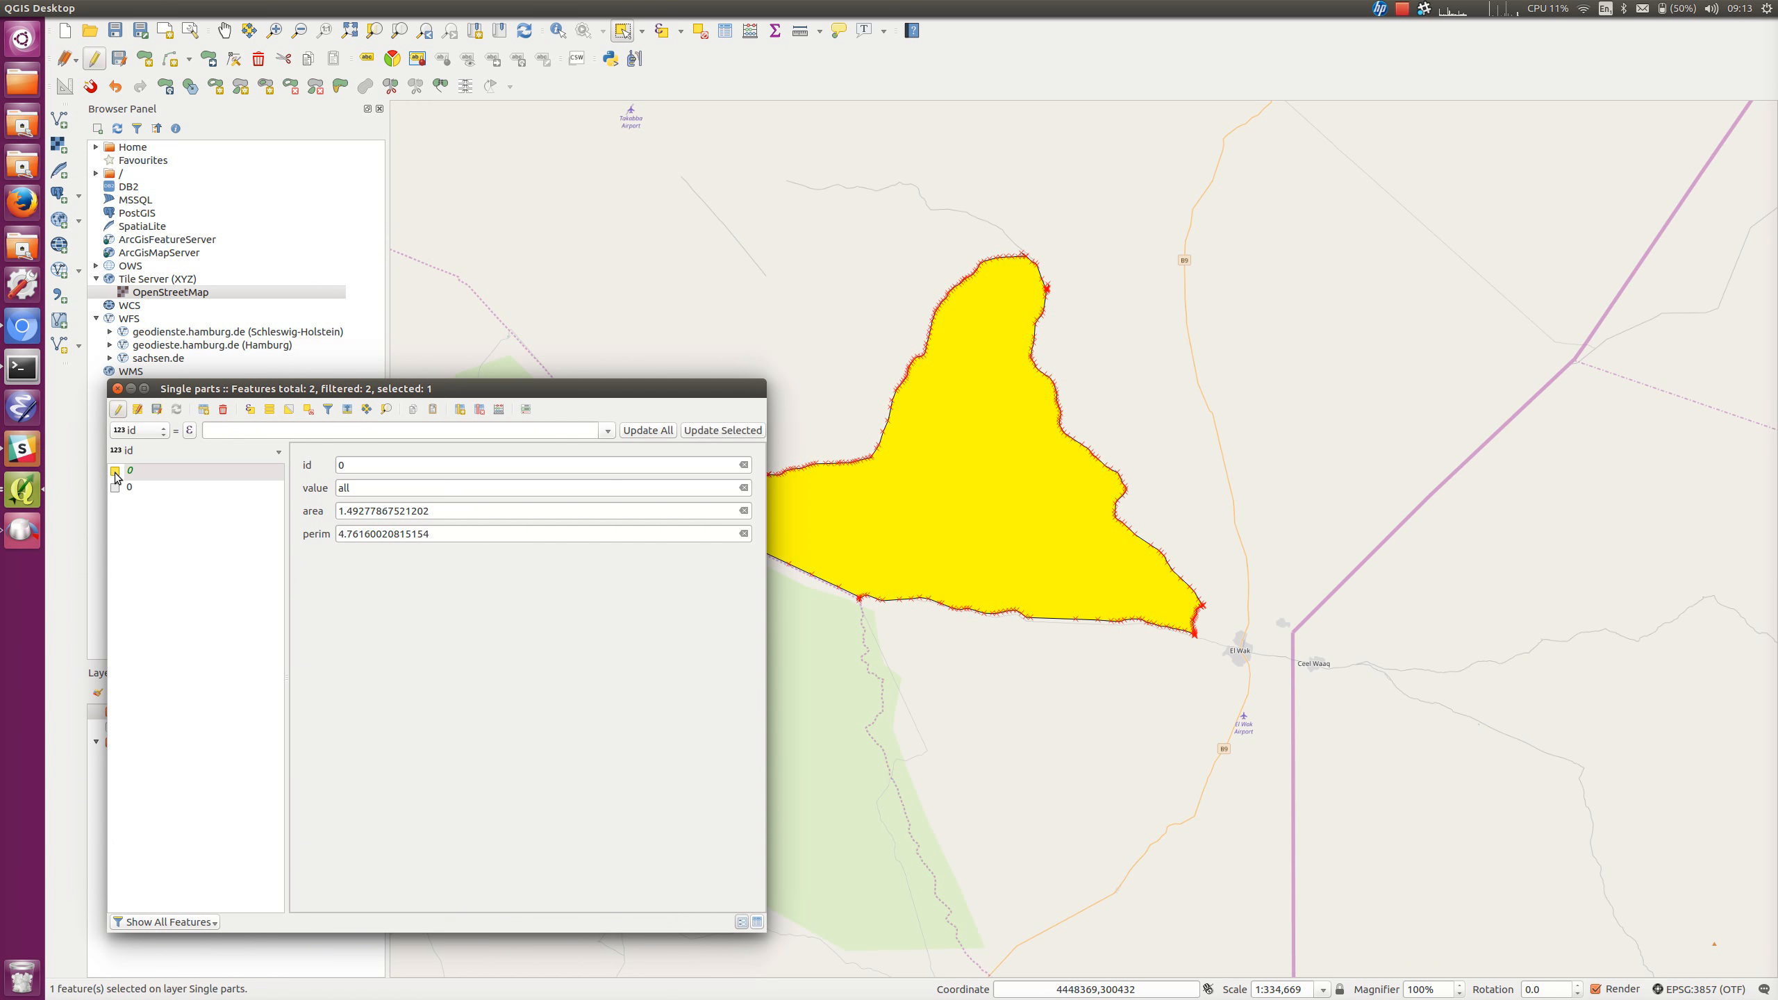
{"action": "left_click", "coordinate": [116, 489]}
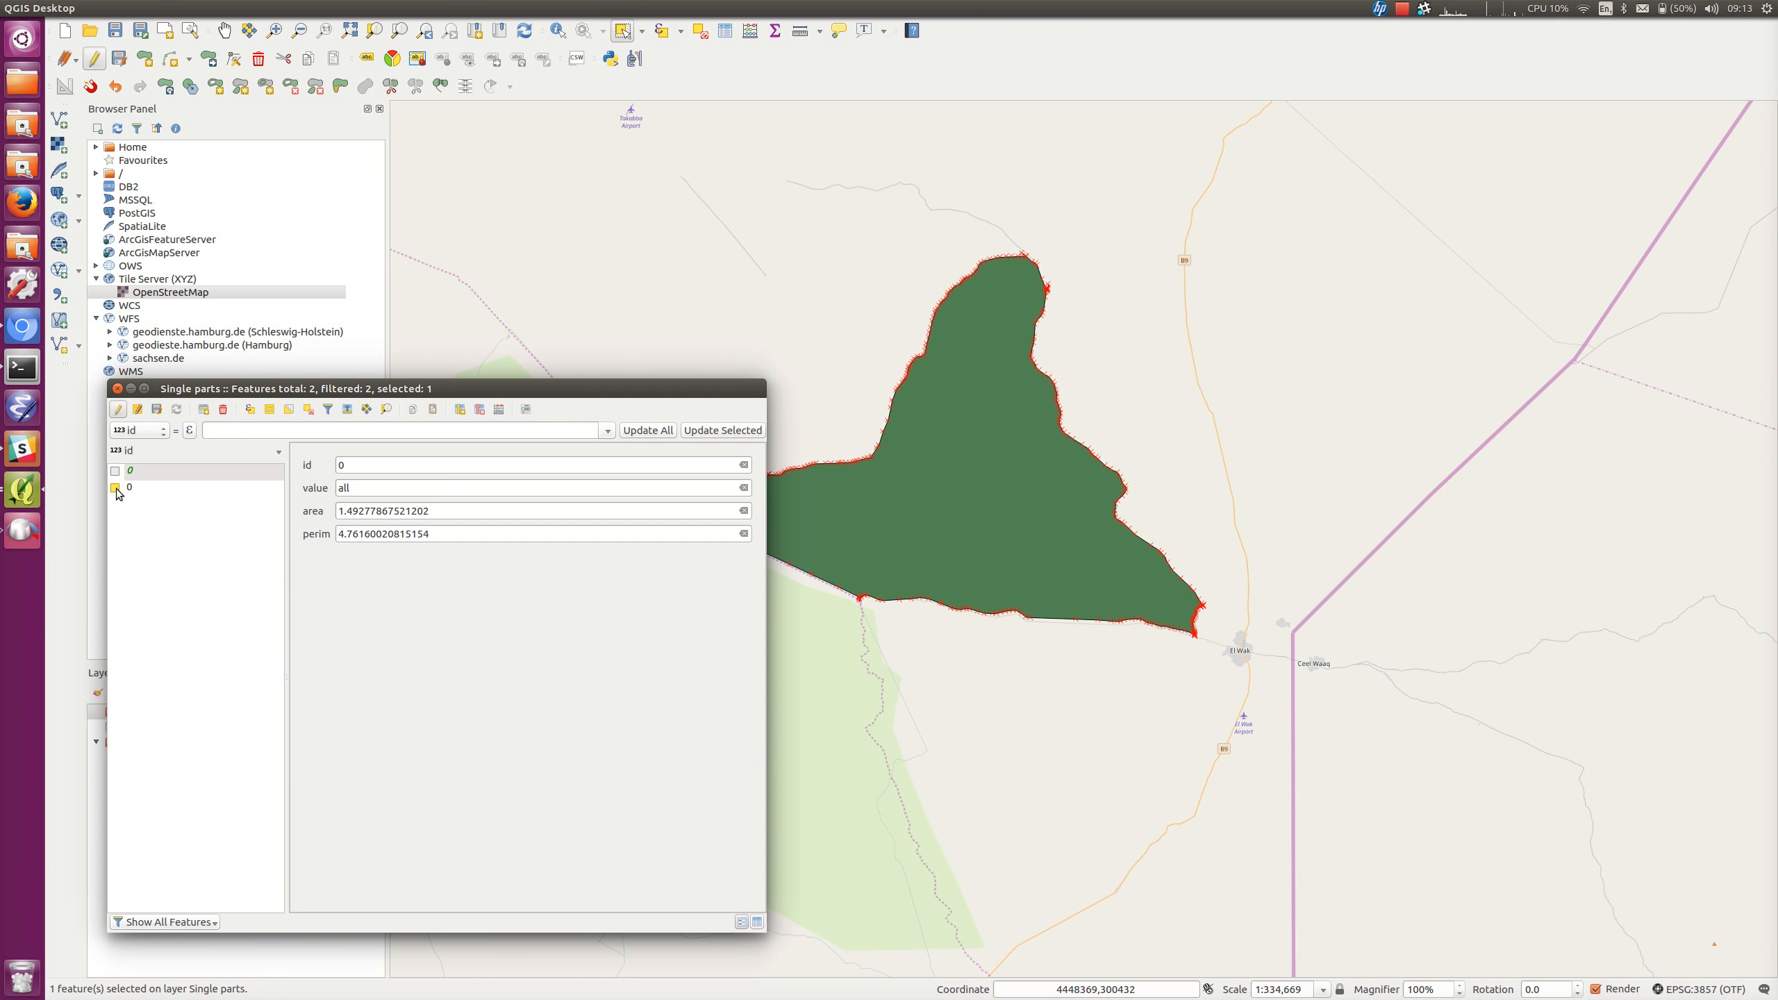
{"action": "mouse_move", "coordinate": [316, 384]}
{"action": "left_mouse_down"}
{"action": "mouse_move", "coordinate": [985, 565]}
{"action": "mouse_move", "coordinate": [1338, 518]}
{"action": "mouse_move", "coordinate": [1156, 425]}
{"action": "mouse_move", "coordinate": [581, 296]}
{"action": "mouse_move", "coordinate": [315, 401]}
{"action": "left_mouse_up"}
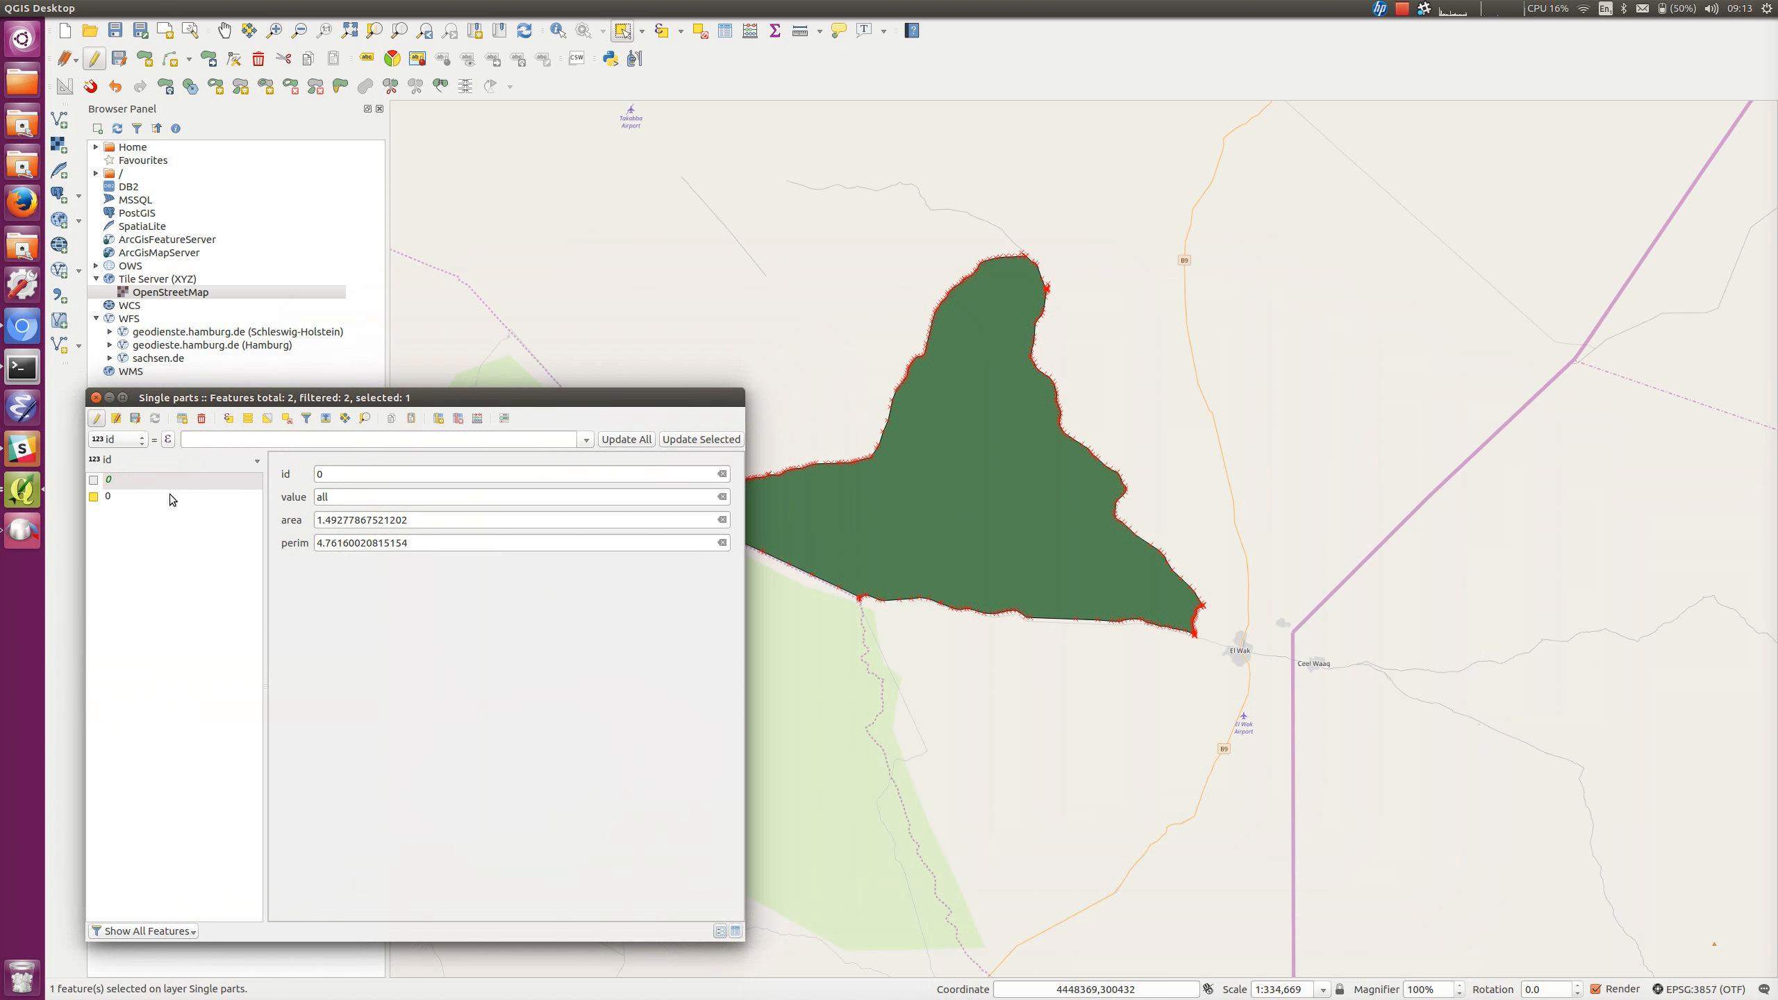
{"action": "left_click", "coordinate": [204, 292]}
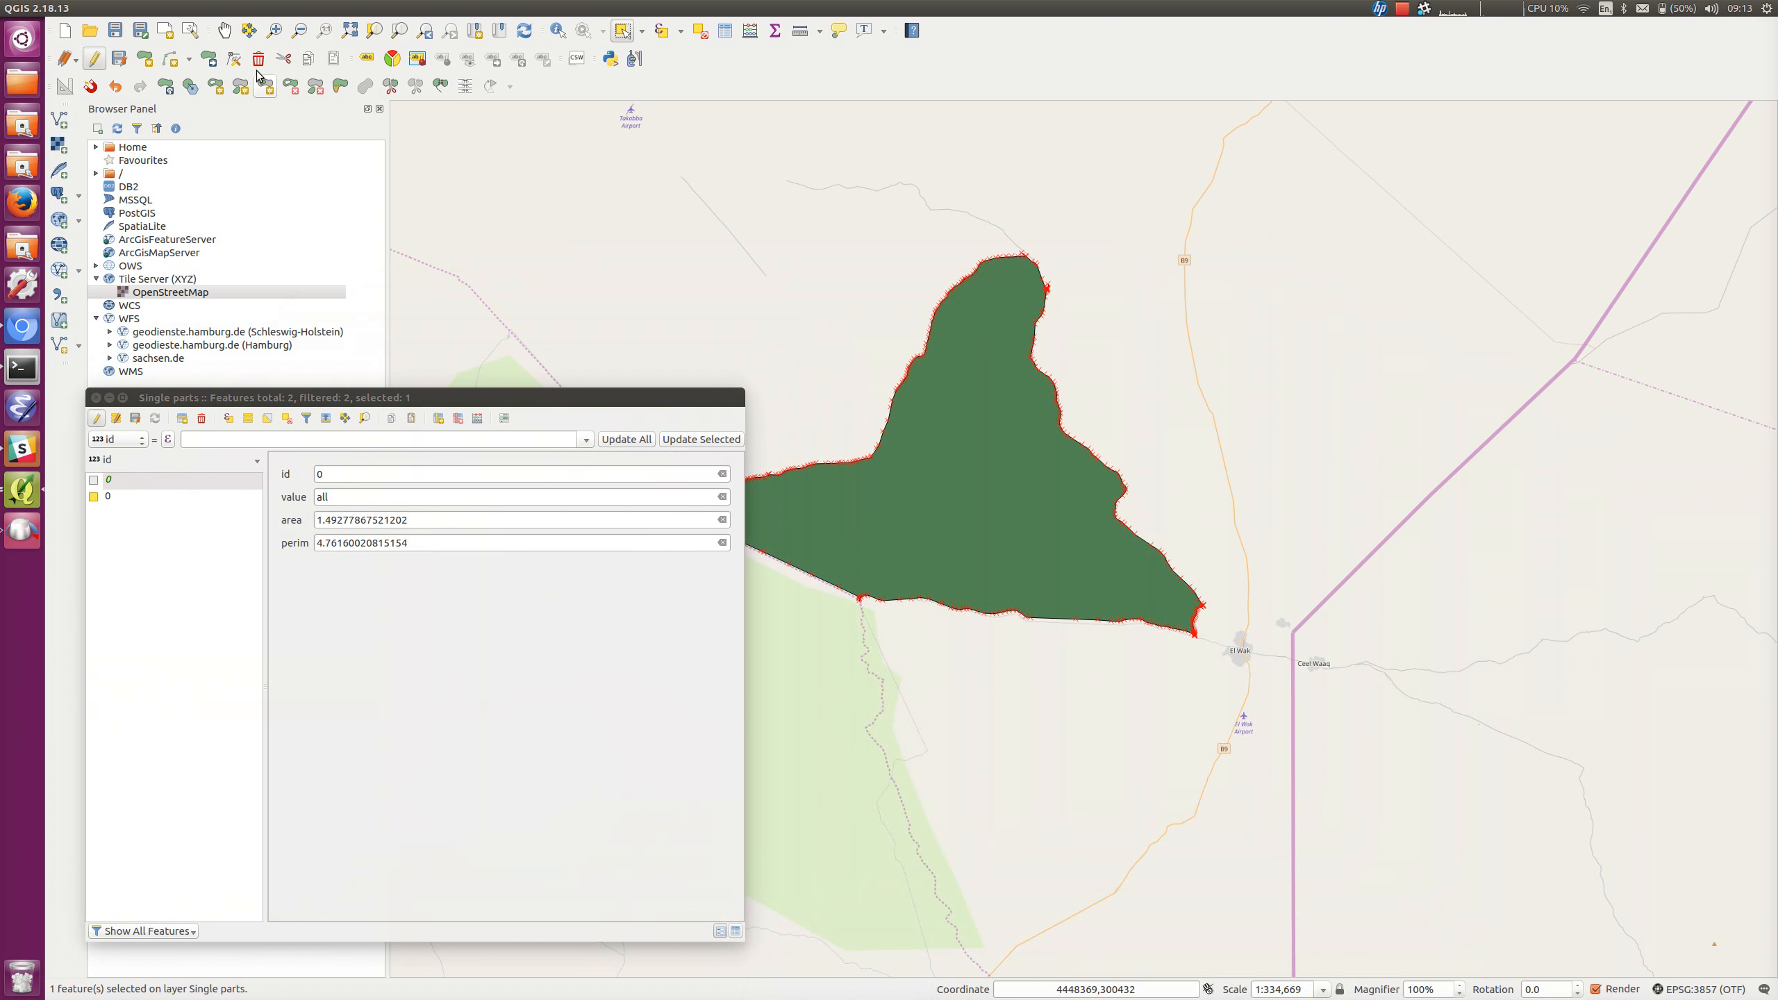
{"action": "left_click", "coordinate": [376, 32]}
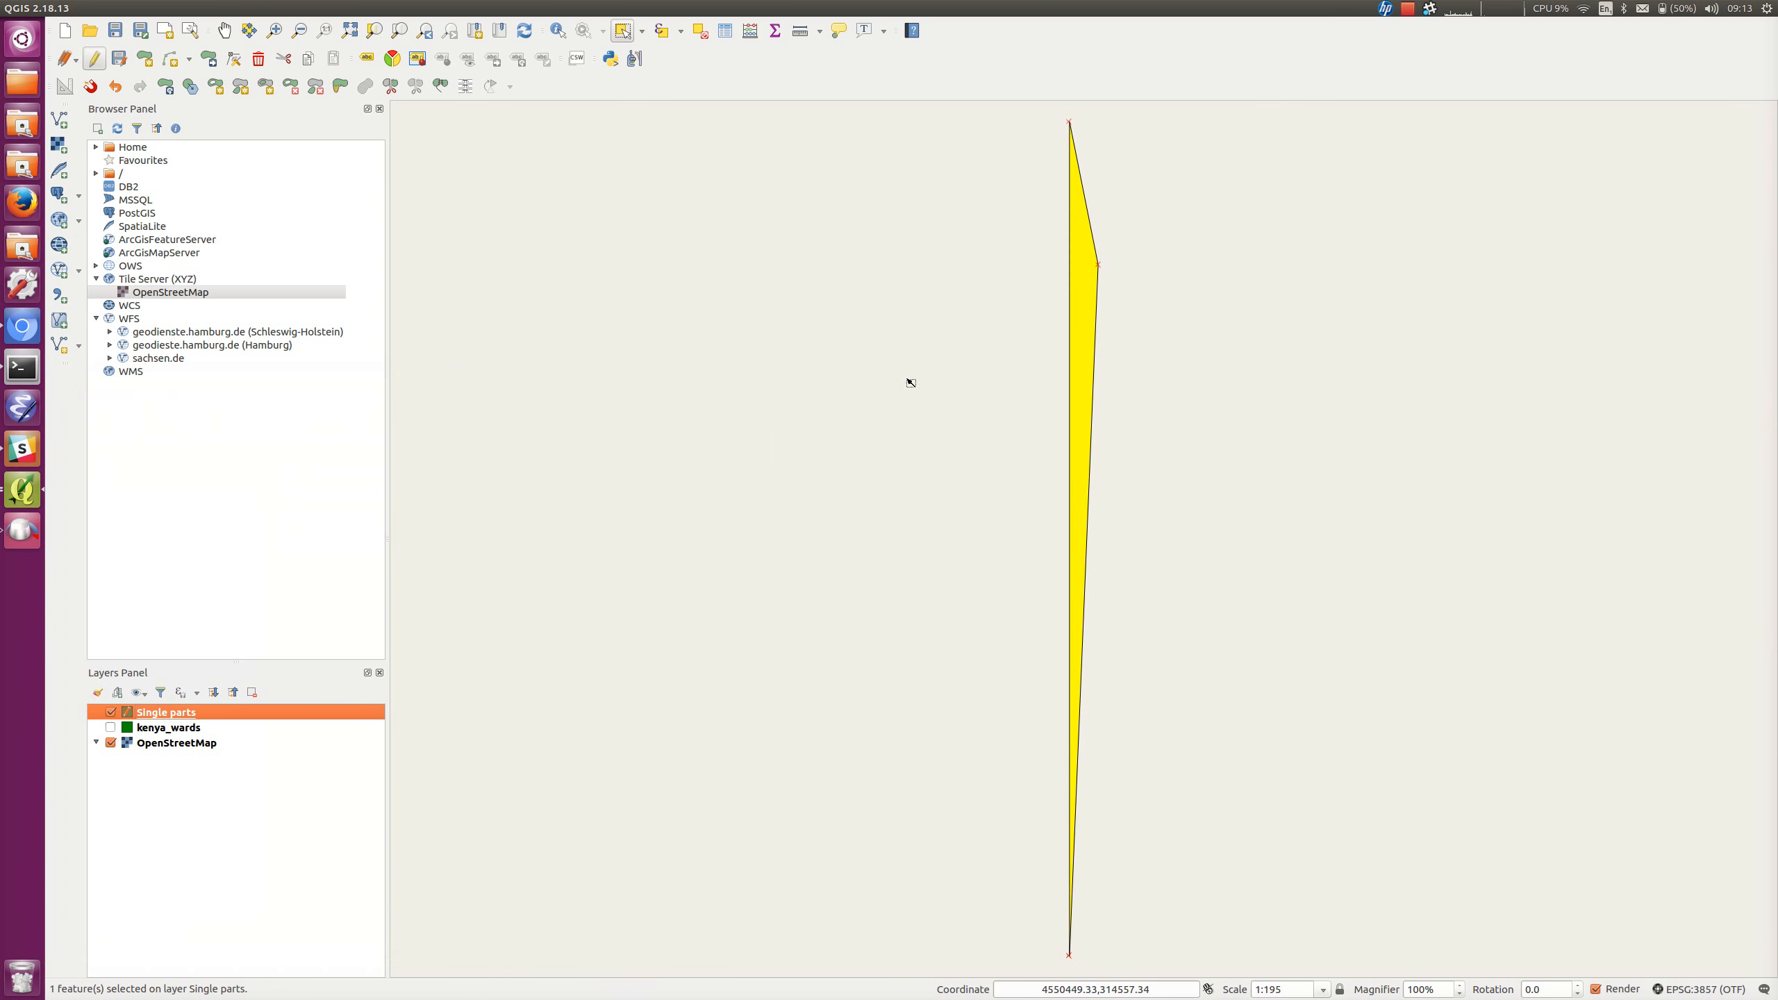
Select the tiny sliver just south of the main polygon's southeastern tip as a single feature and delete it
{"action": "scroll", "coordinate": [969, 388], "scroll_direction": "down", "scroll_amount": 2}
{"action": "scroll", "coordinate": [903, 325], "scroll_direction": "down", "scroll_amount": 1}
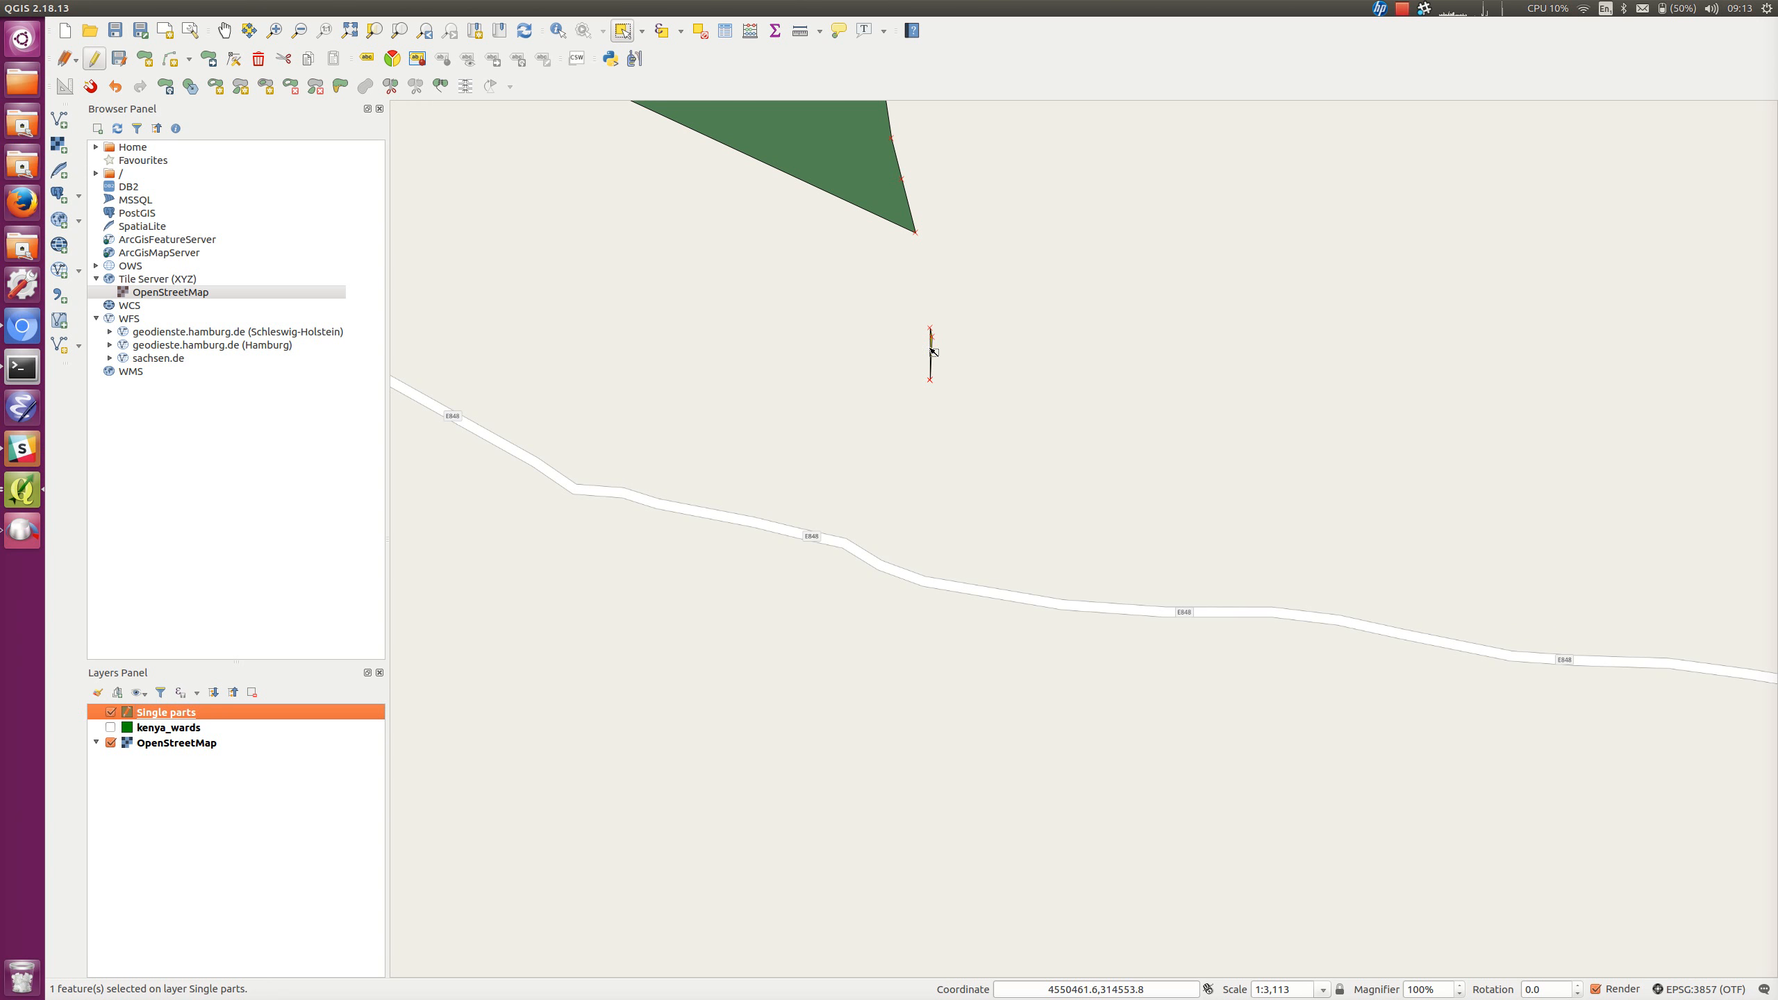
{"action": "left_click", "coordinate": [642, 30]}
{"action": "left_click", "coordinate": [671, 86]}
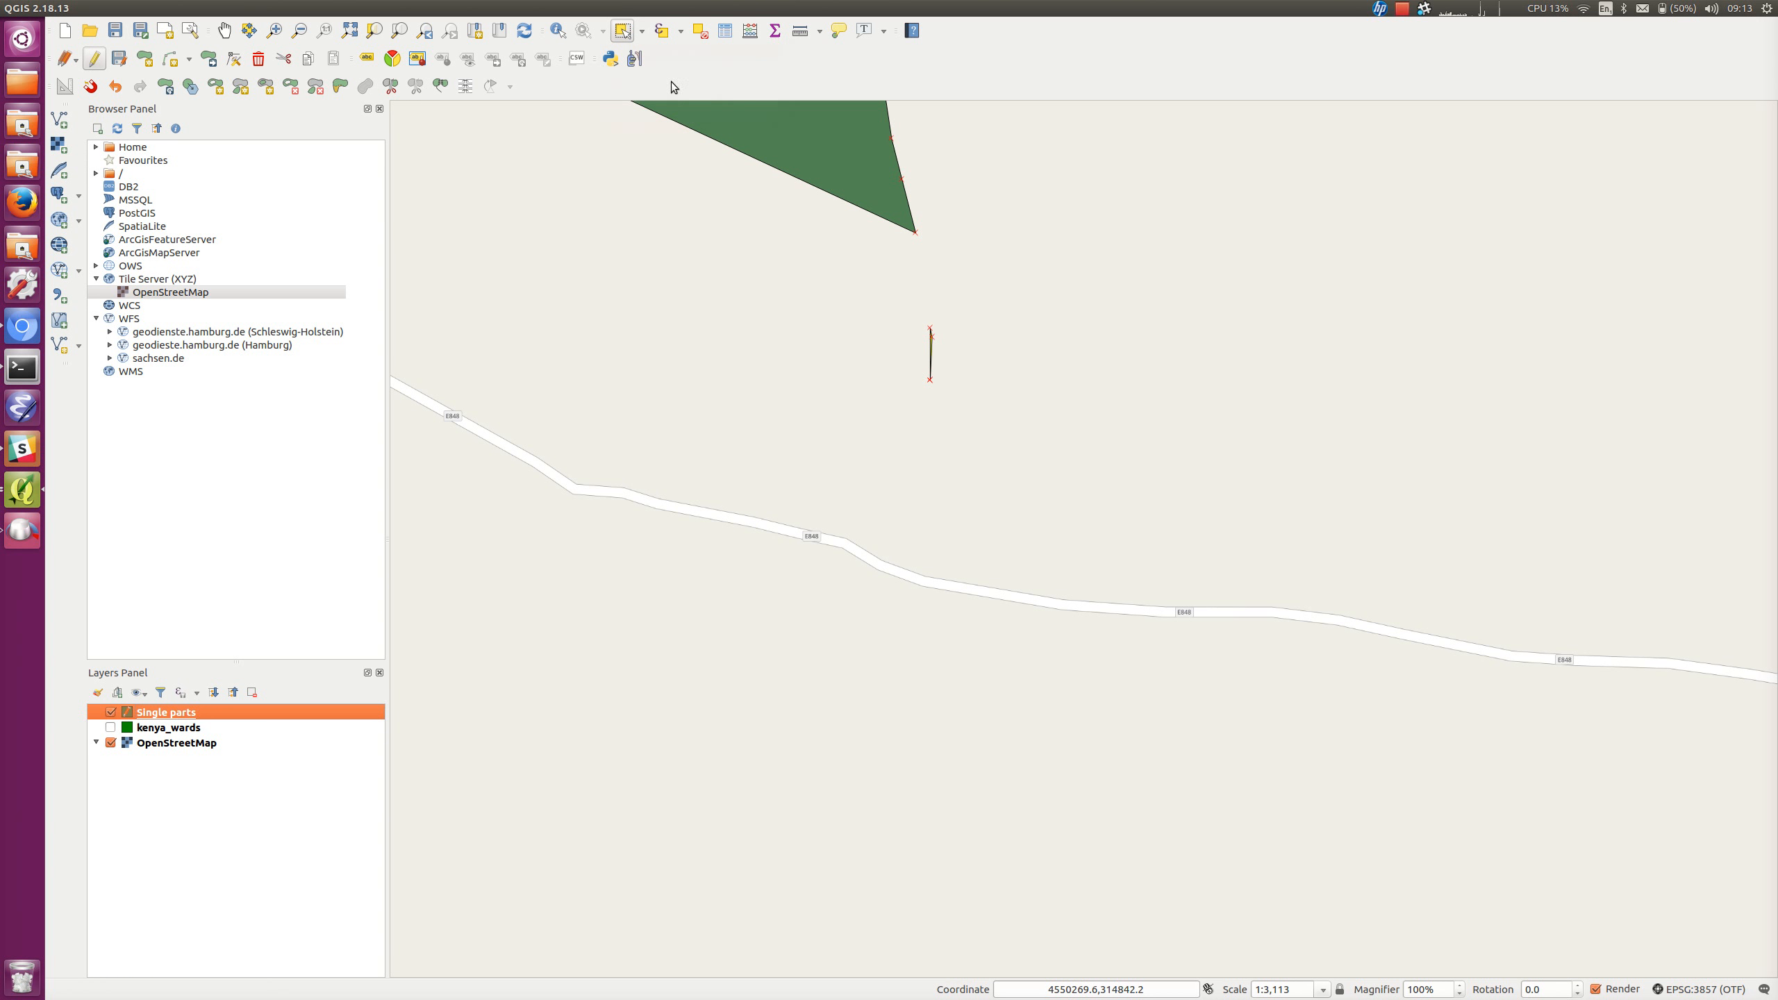
{"action": "left_click", "coordinate": [935, 350]}
{"action": "key", "text": "Delete"}
Show the kenya_wards layer again, comparing the whole remaining polygon with the hole it covers
{"action": "left_click", "coordinate": [299, 30]}
{"action": "left_click", "coordinate": [867, 297]}
{"action": "left_click", "coordinate": [860, 248]}
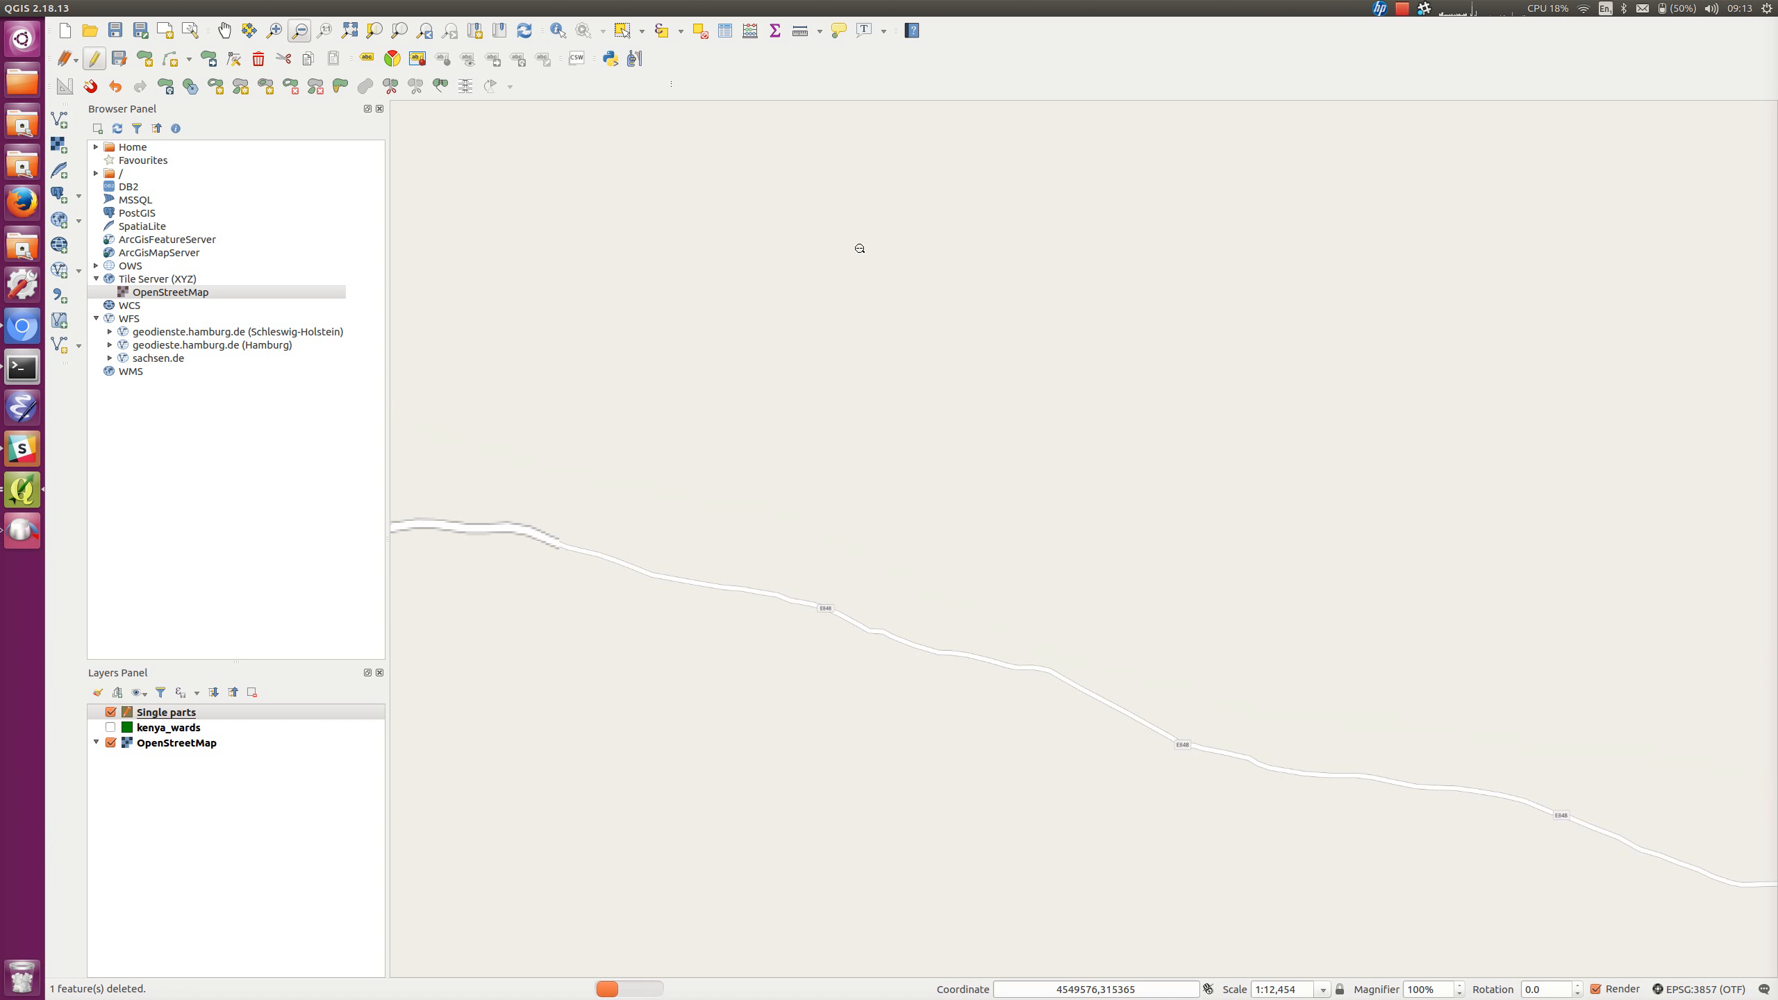
{"action": "left_click", "coordinate": [687, 217]}
{"action": "left_click", "coordinate": [718, 240]}
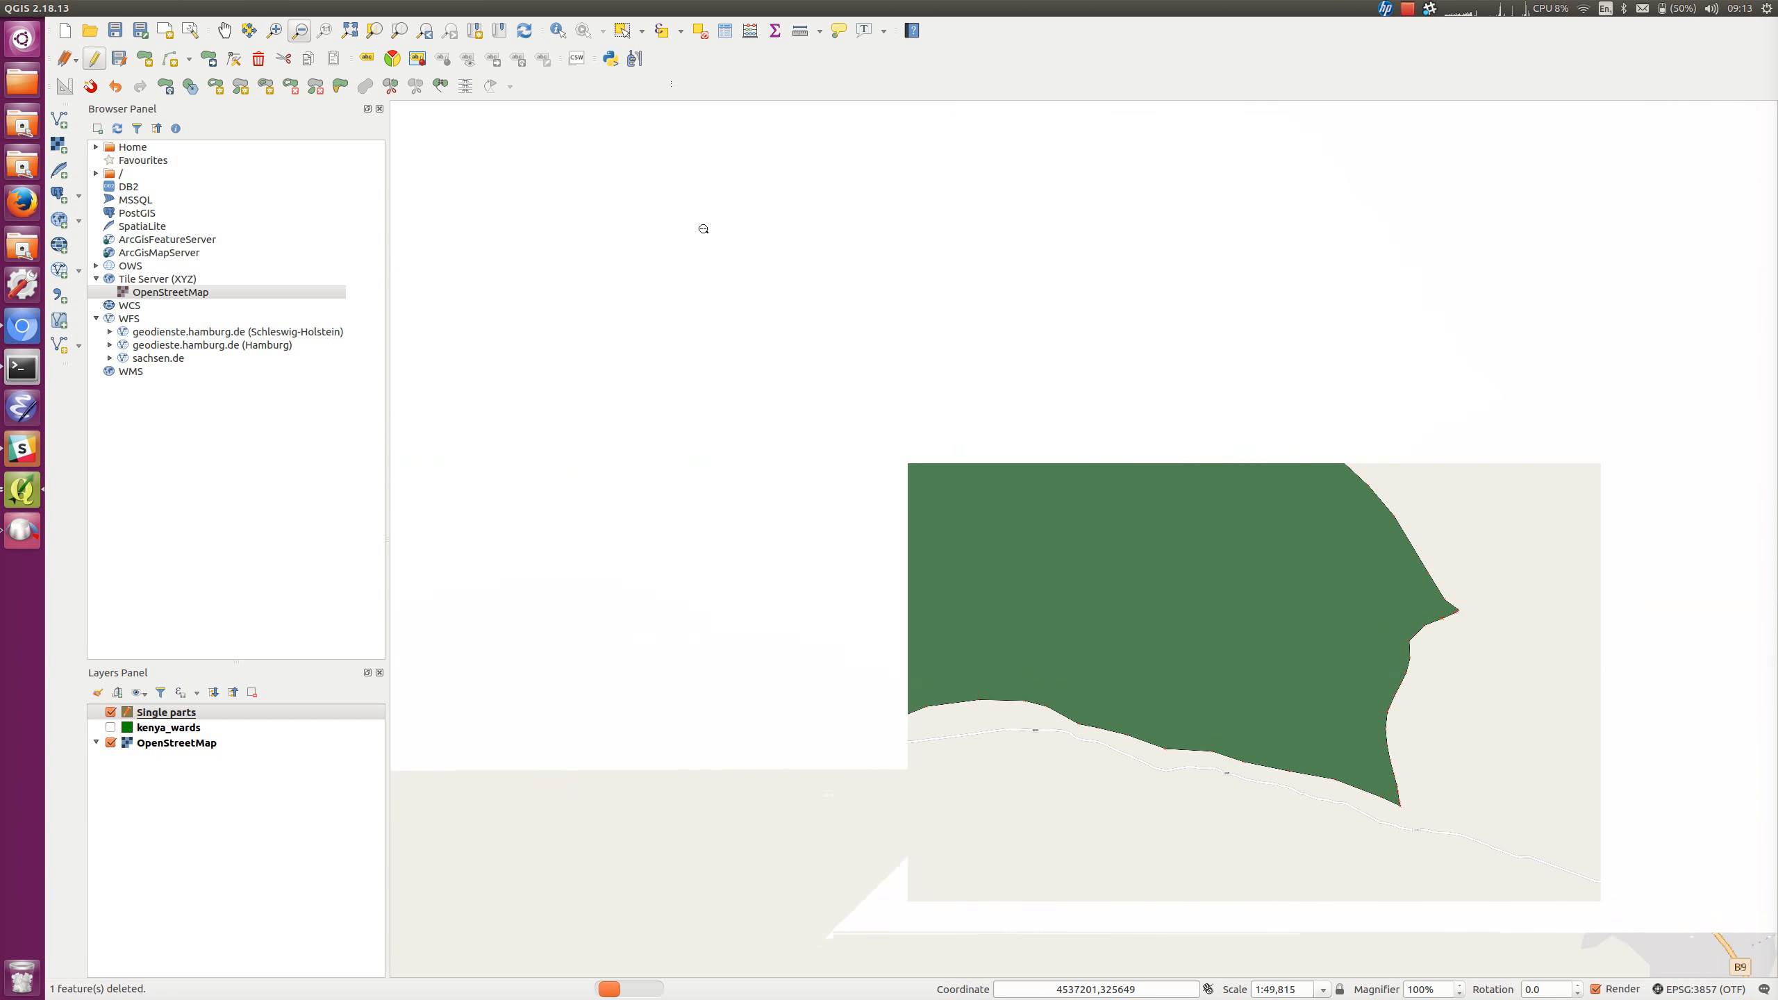
{"action": "left_click", "coordinate": [731, 238]}
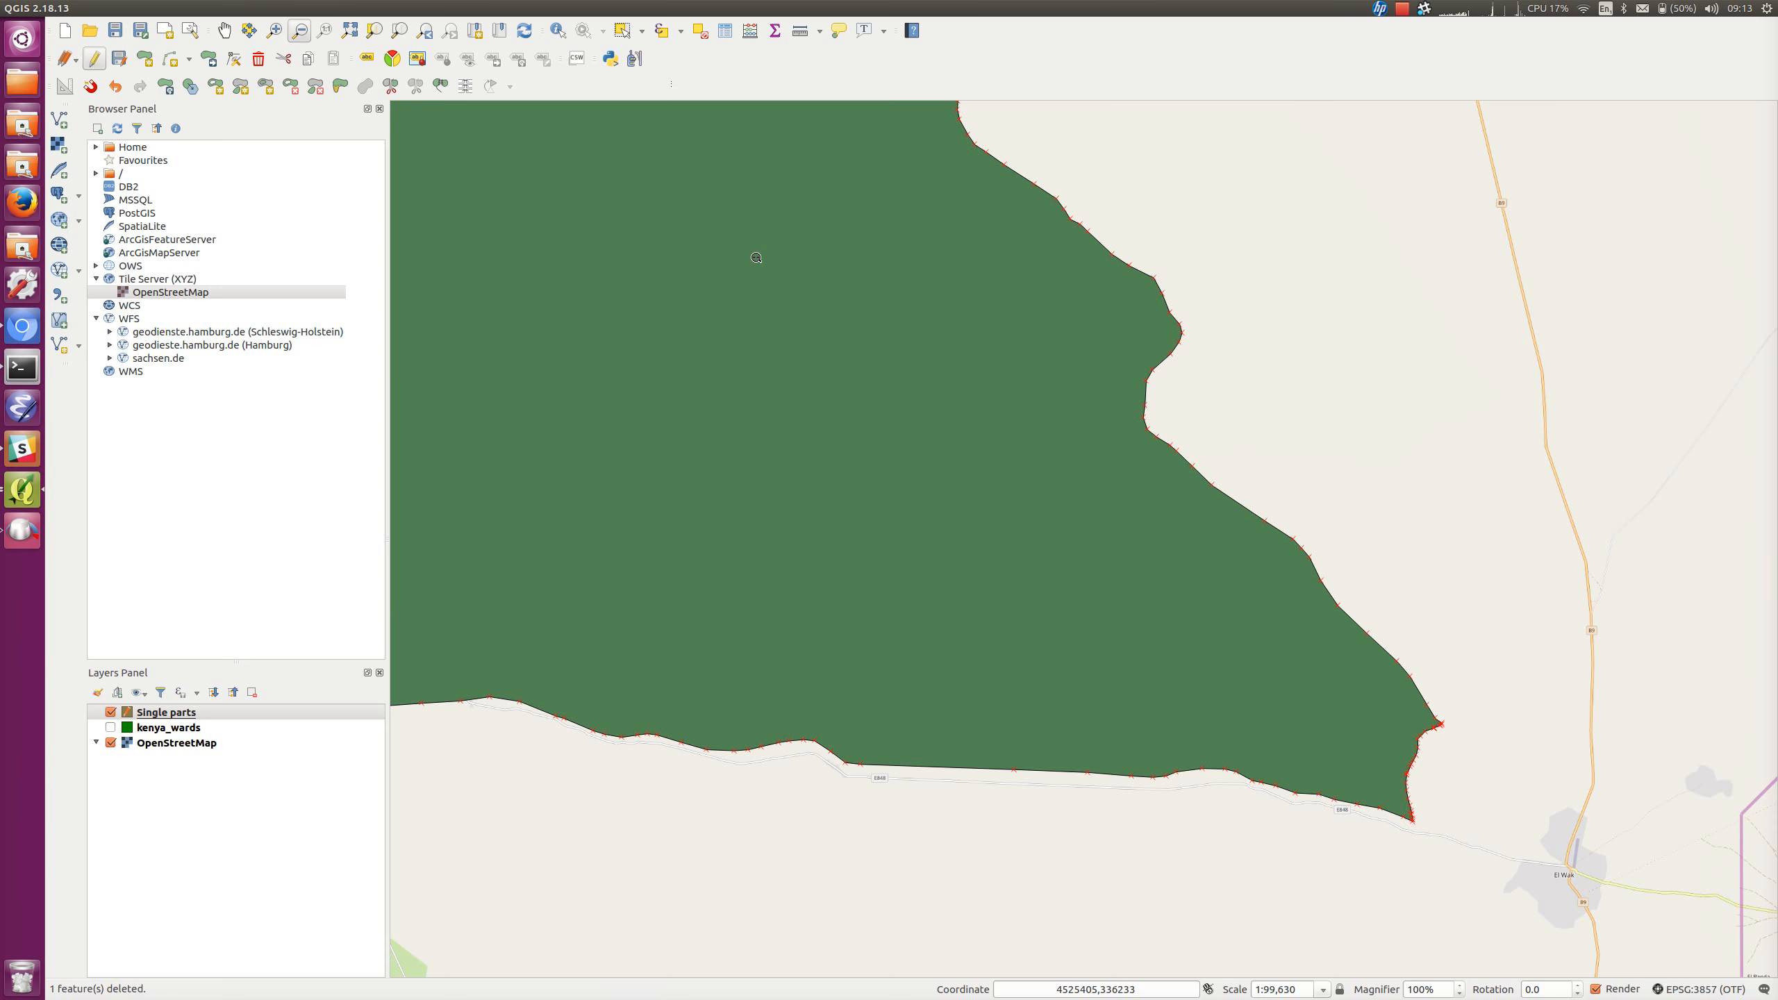
{"action": "left_click", "coordinate": [655, 229]}
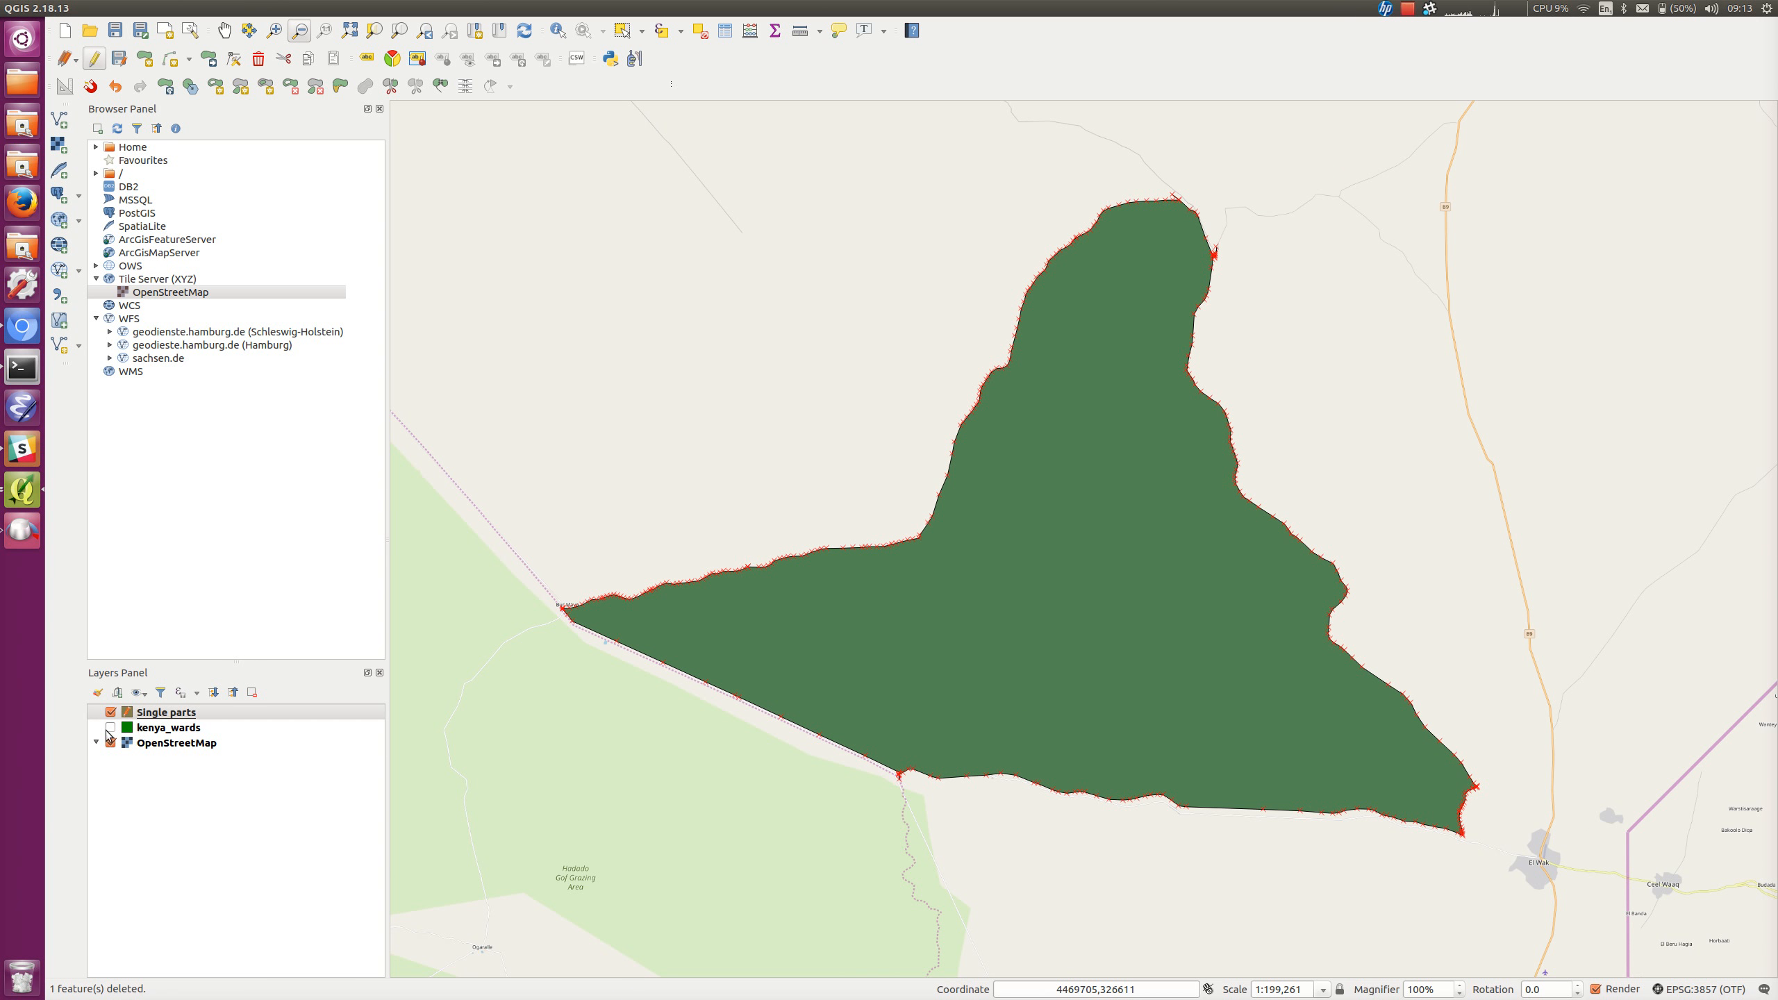
{"action": "left_click", "coordinate": [110, 729]}
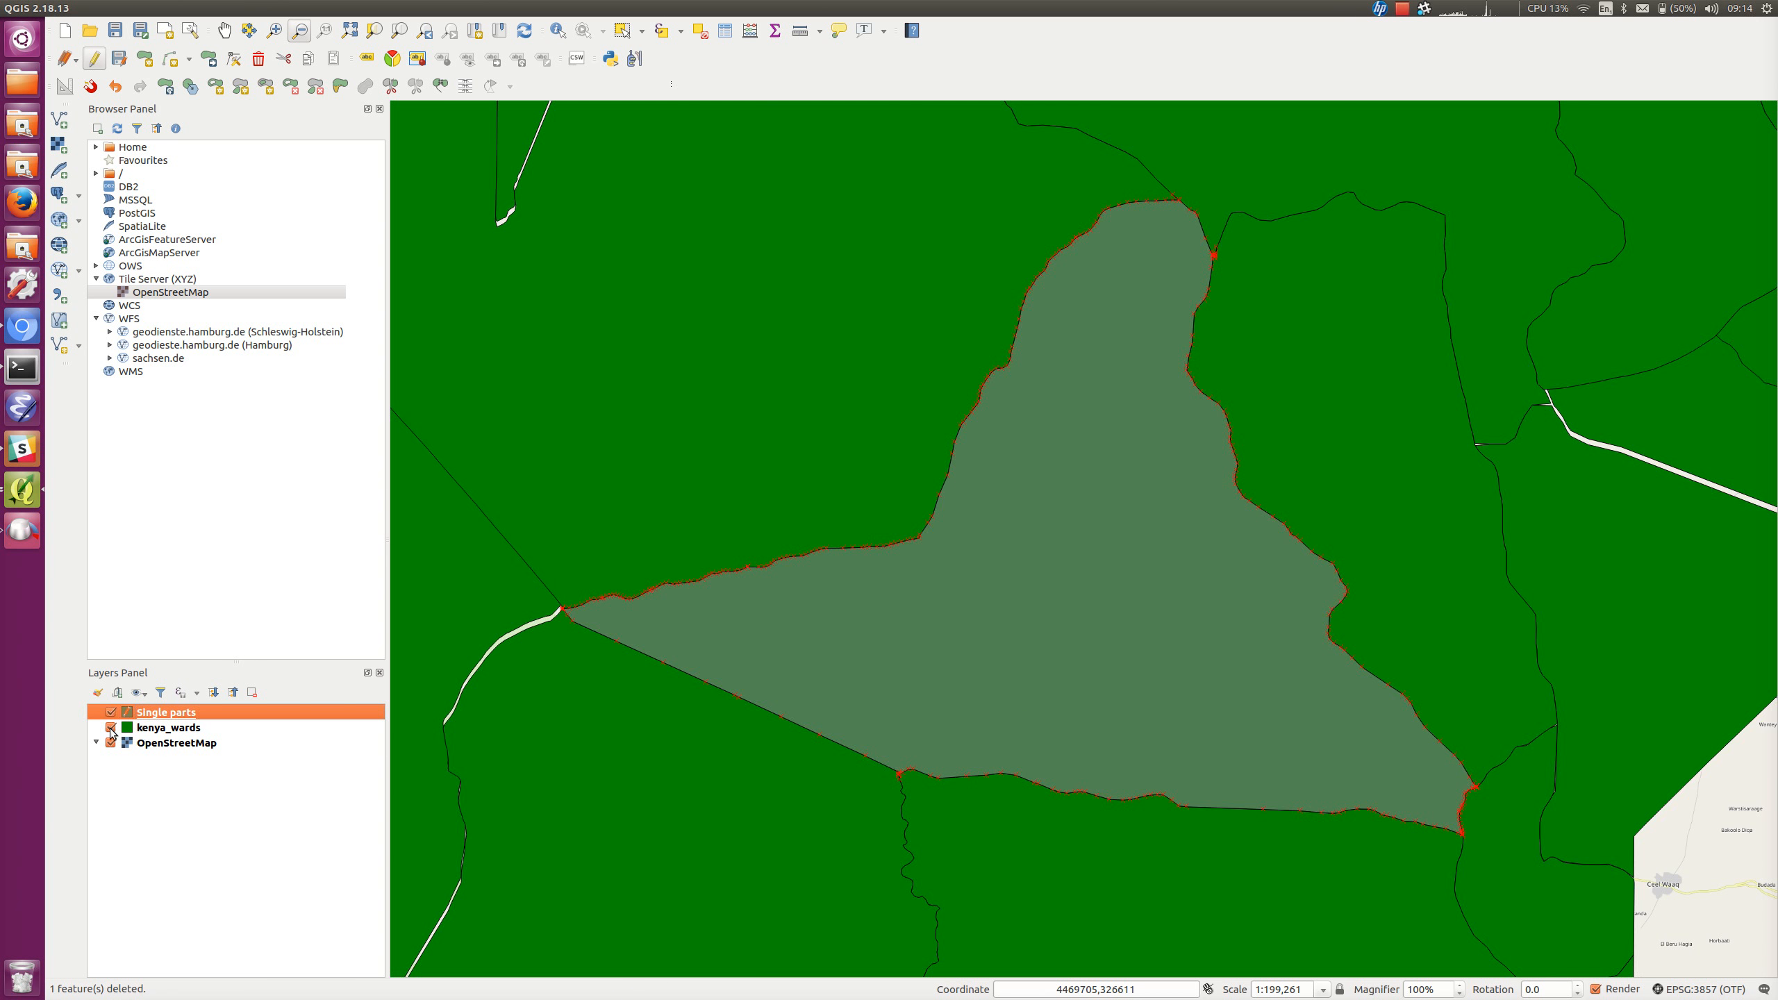
{"action": "left_click", "coordinate": [111, 728]}
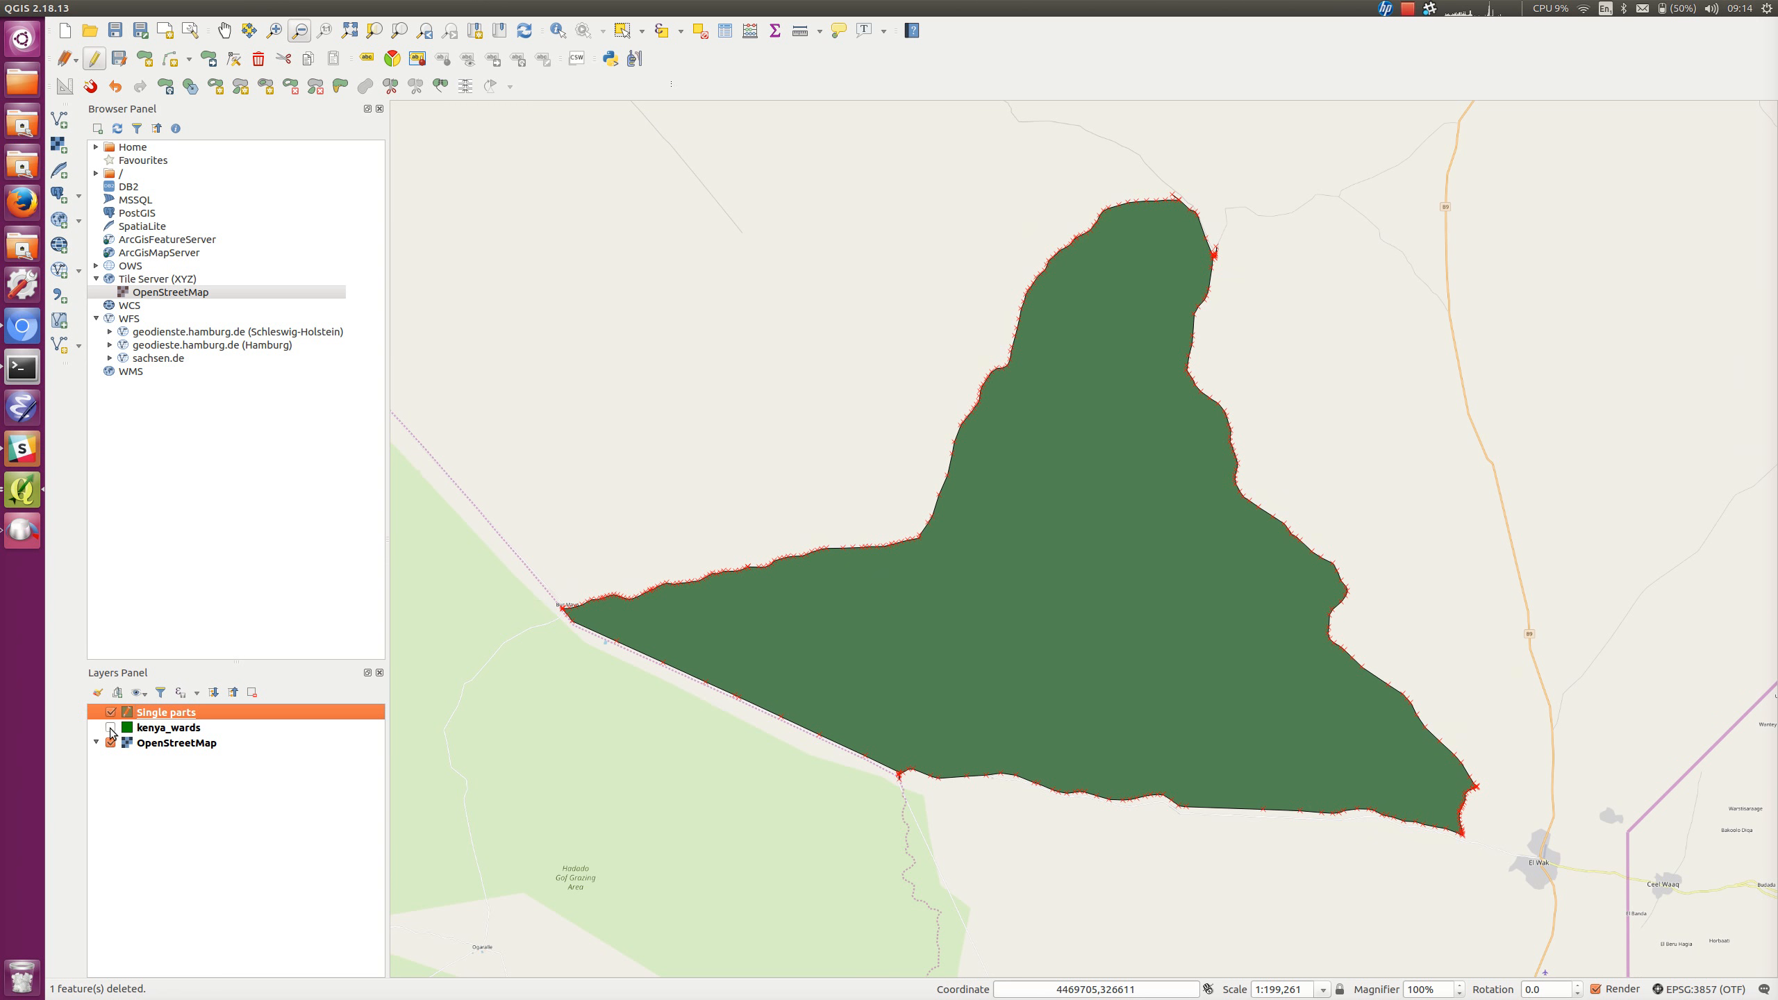
{"action": "left_click", "coordinate": [110, 729]}
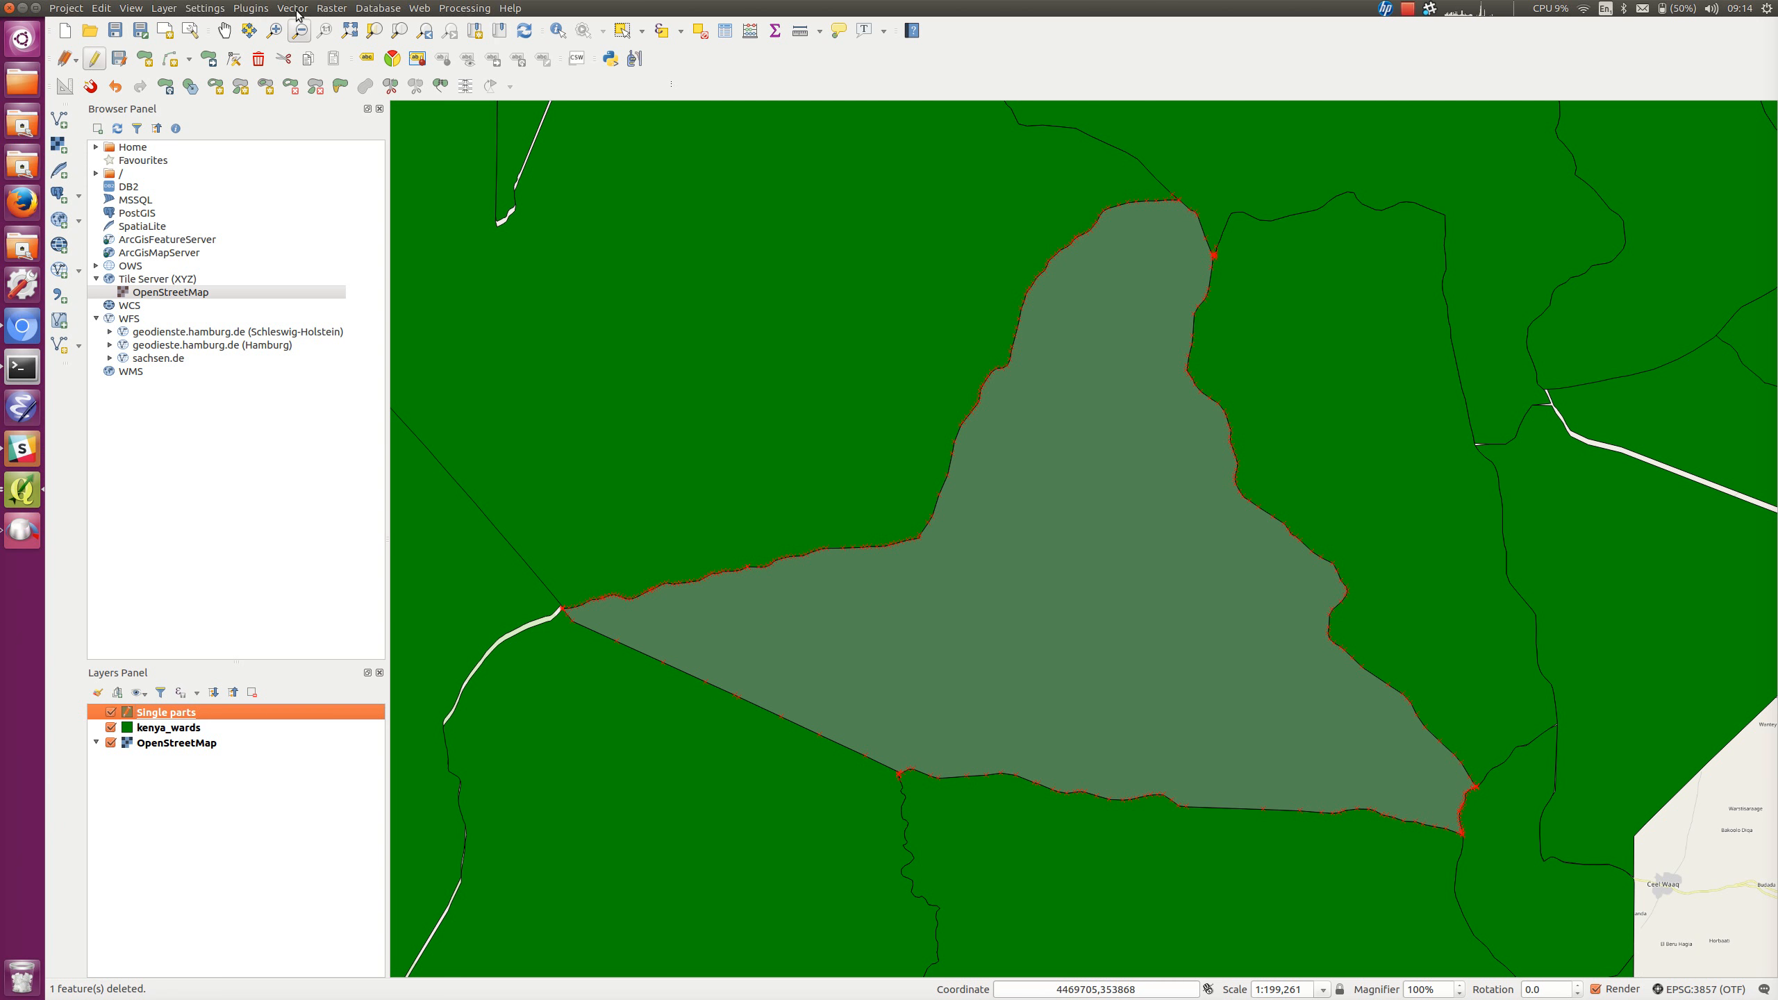
{"action": "left_click", "coordinate": [292, 9]}
{"action": "mouse_move", "coordinate": [355, 105]}
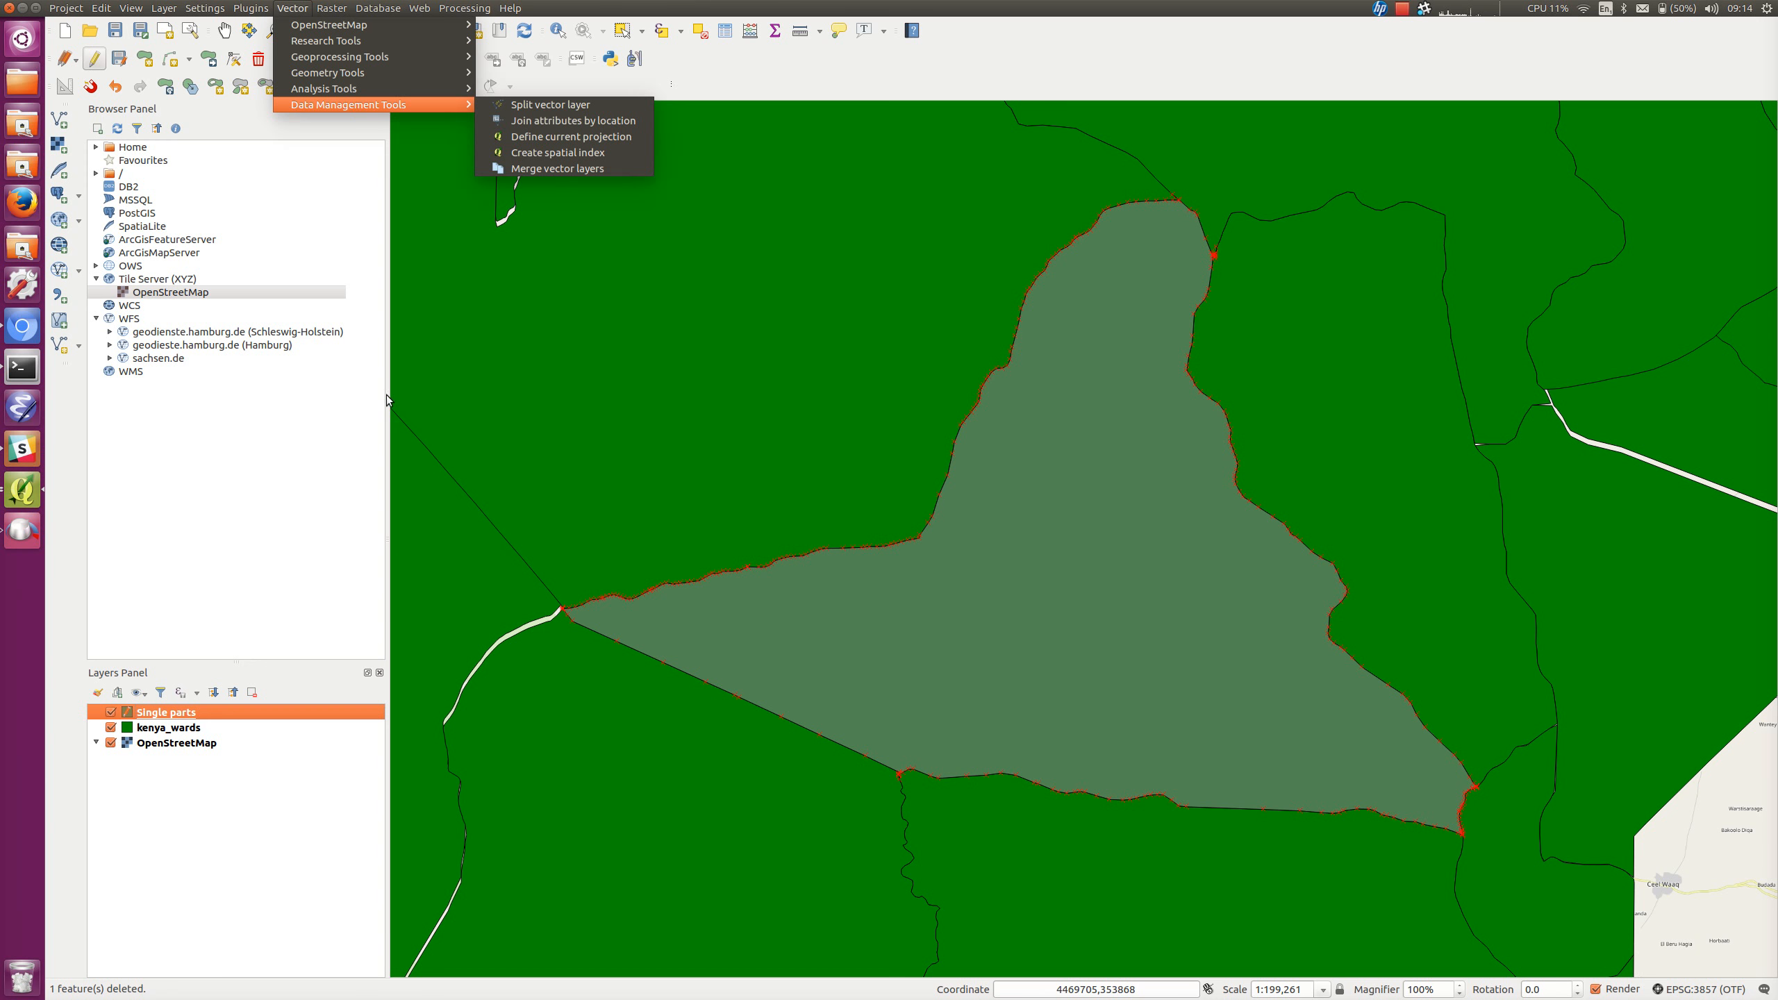
{"action": "left_click", "coordinate": [347, 428]}
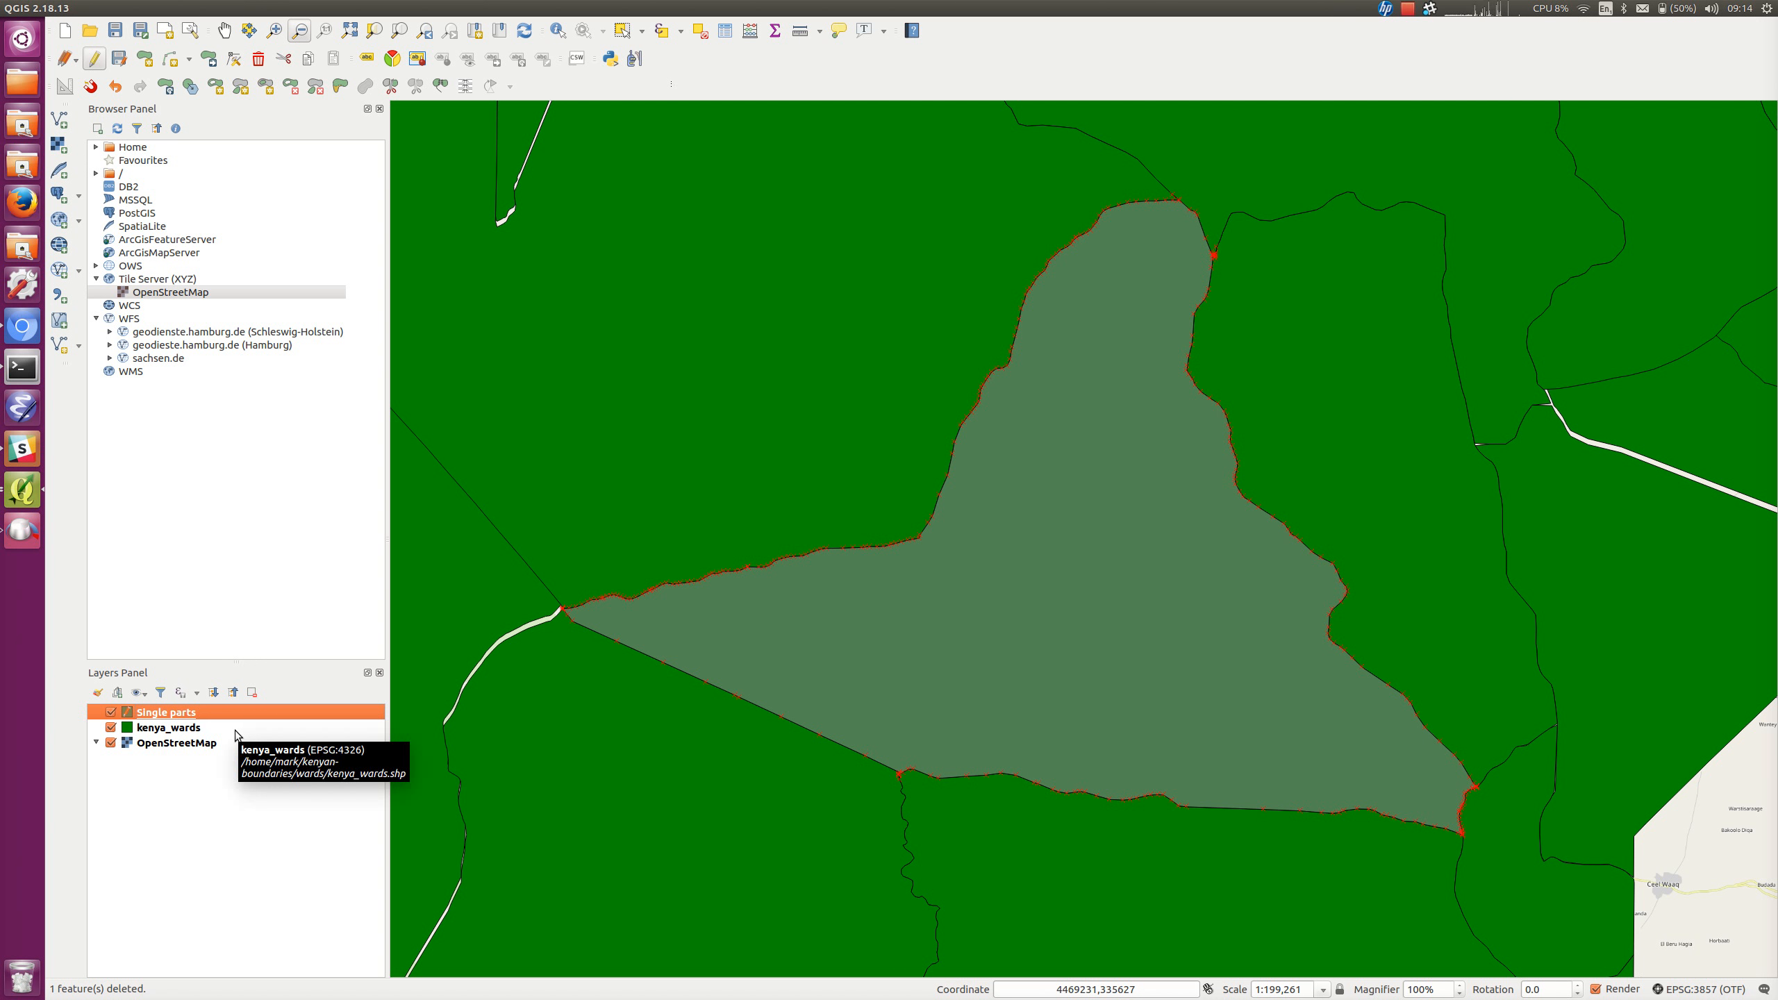
Remove the Single parts layer from the project, closing its edits without saving
{"action": "right_click", "coordinate": [170, 714]}
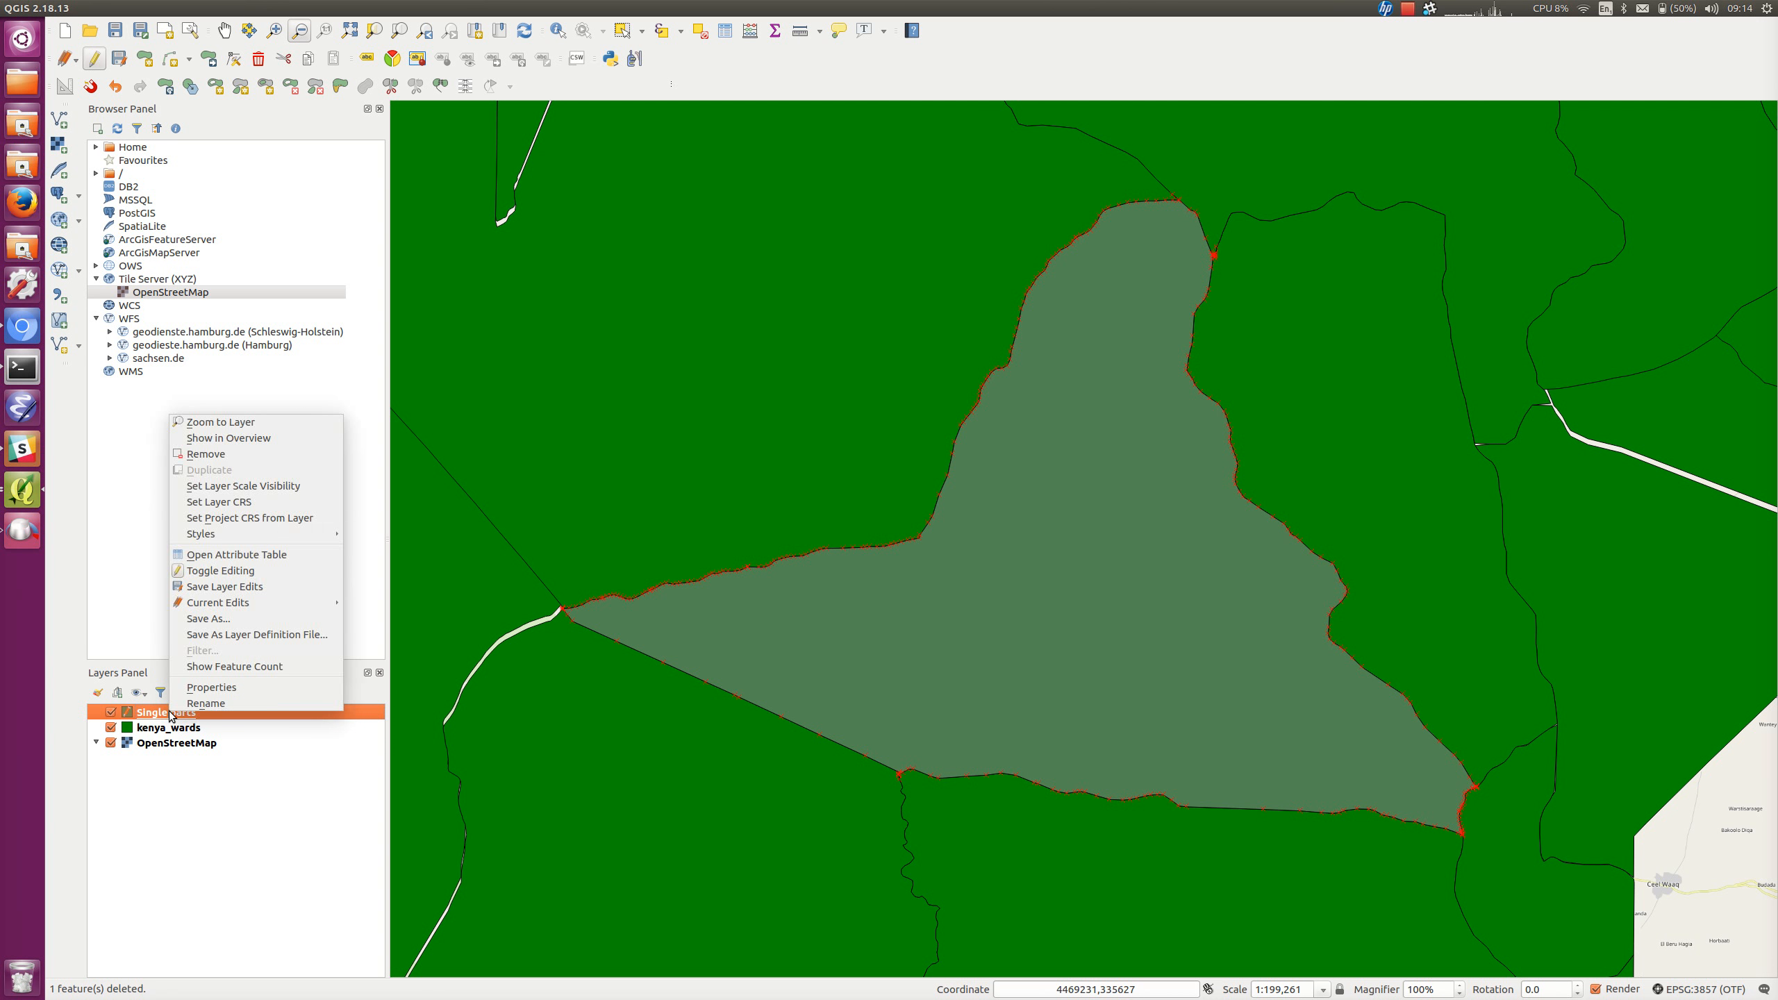
{"action": "left_click", "coordinate": [227, 456]}
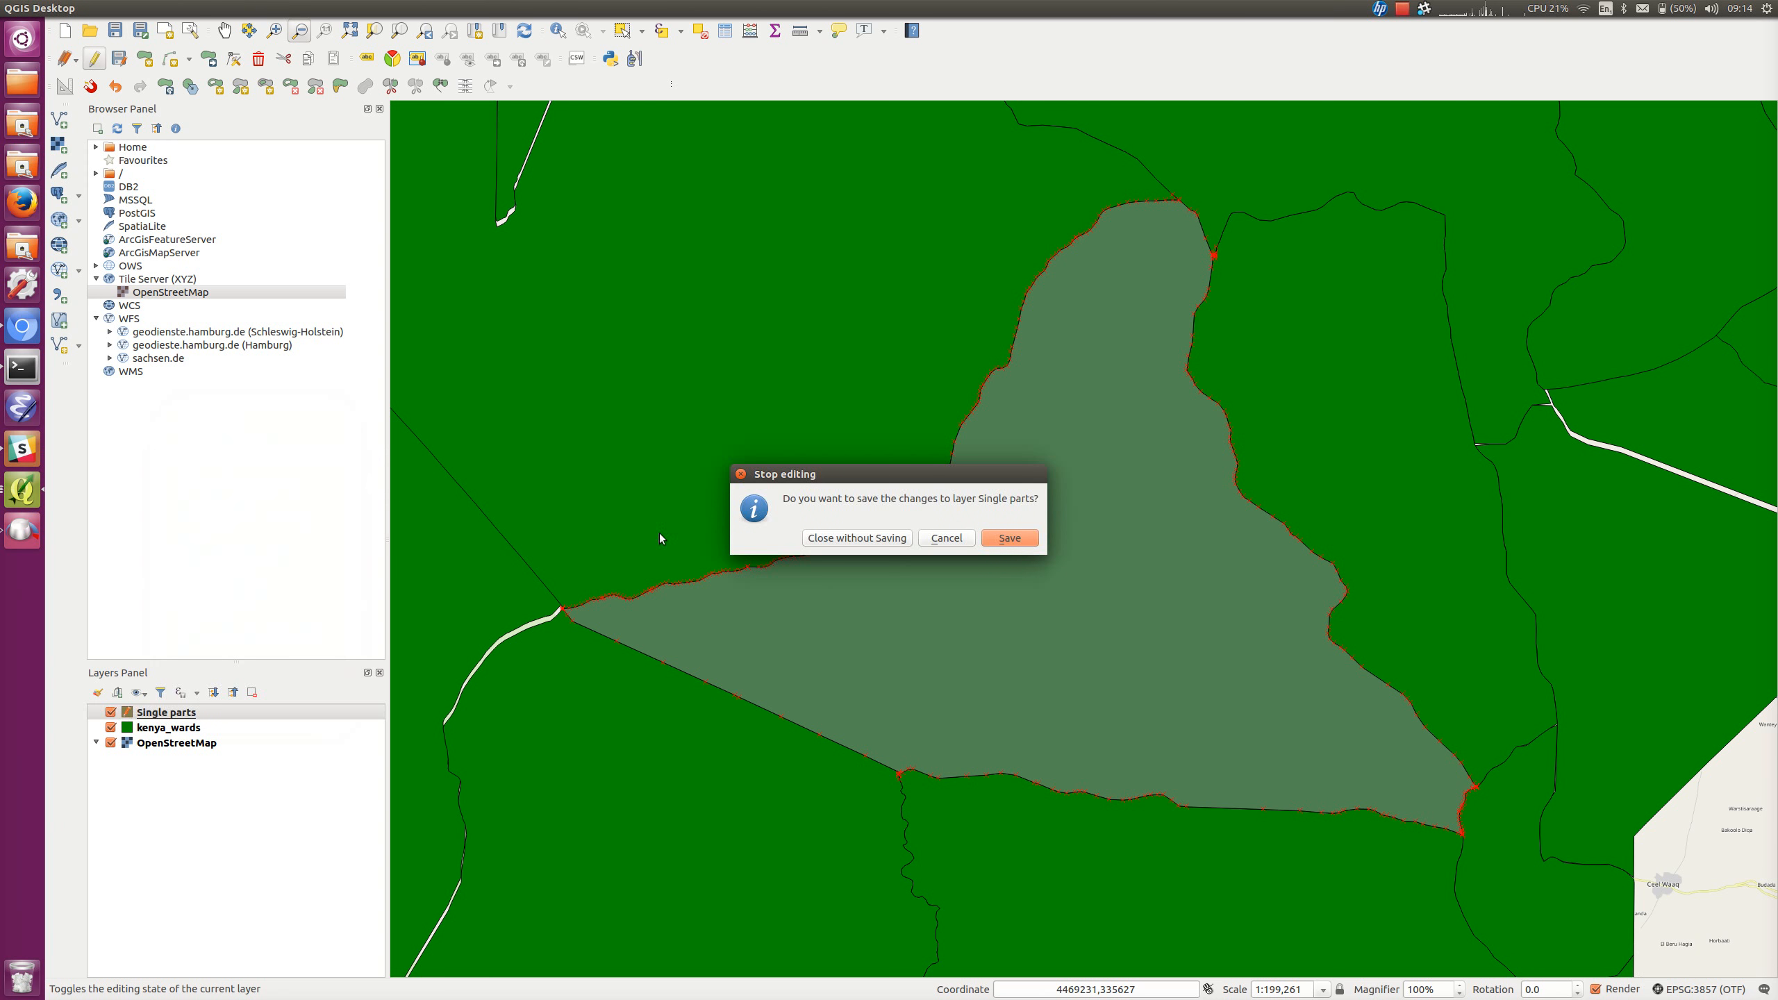
{"action": "left_click", "coordinate": [847, 537]}
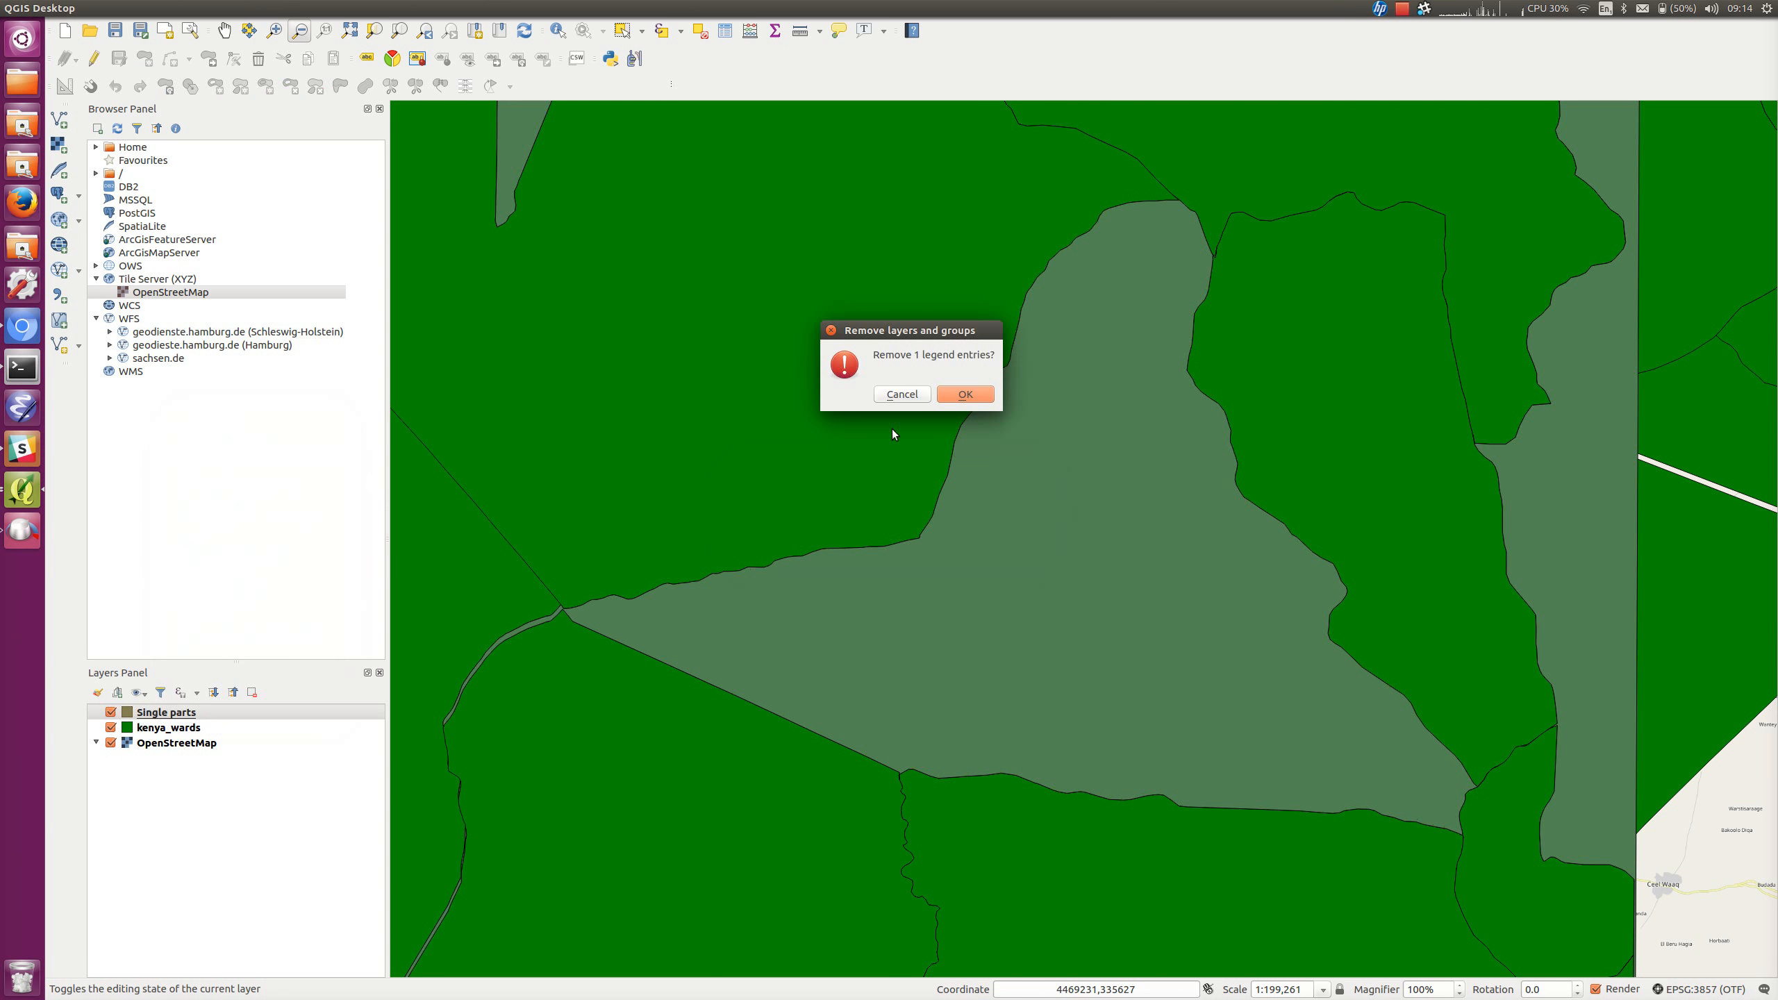
{"action": "left_click", "coordinate": [968, 395]}
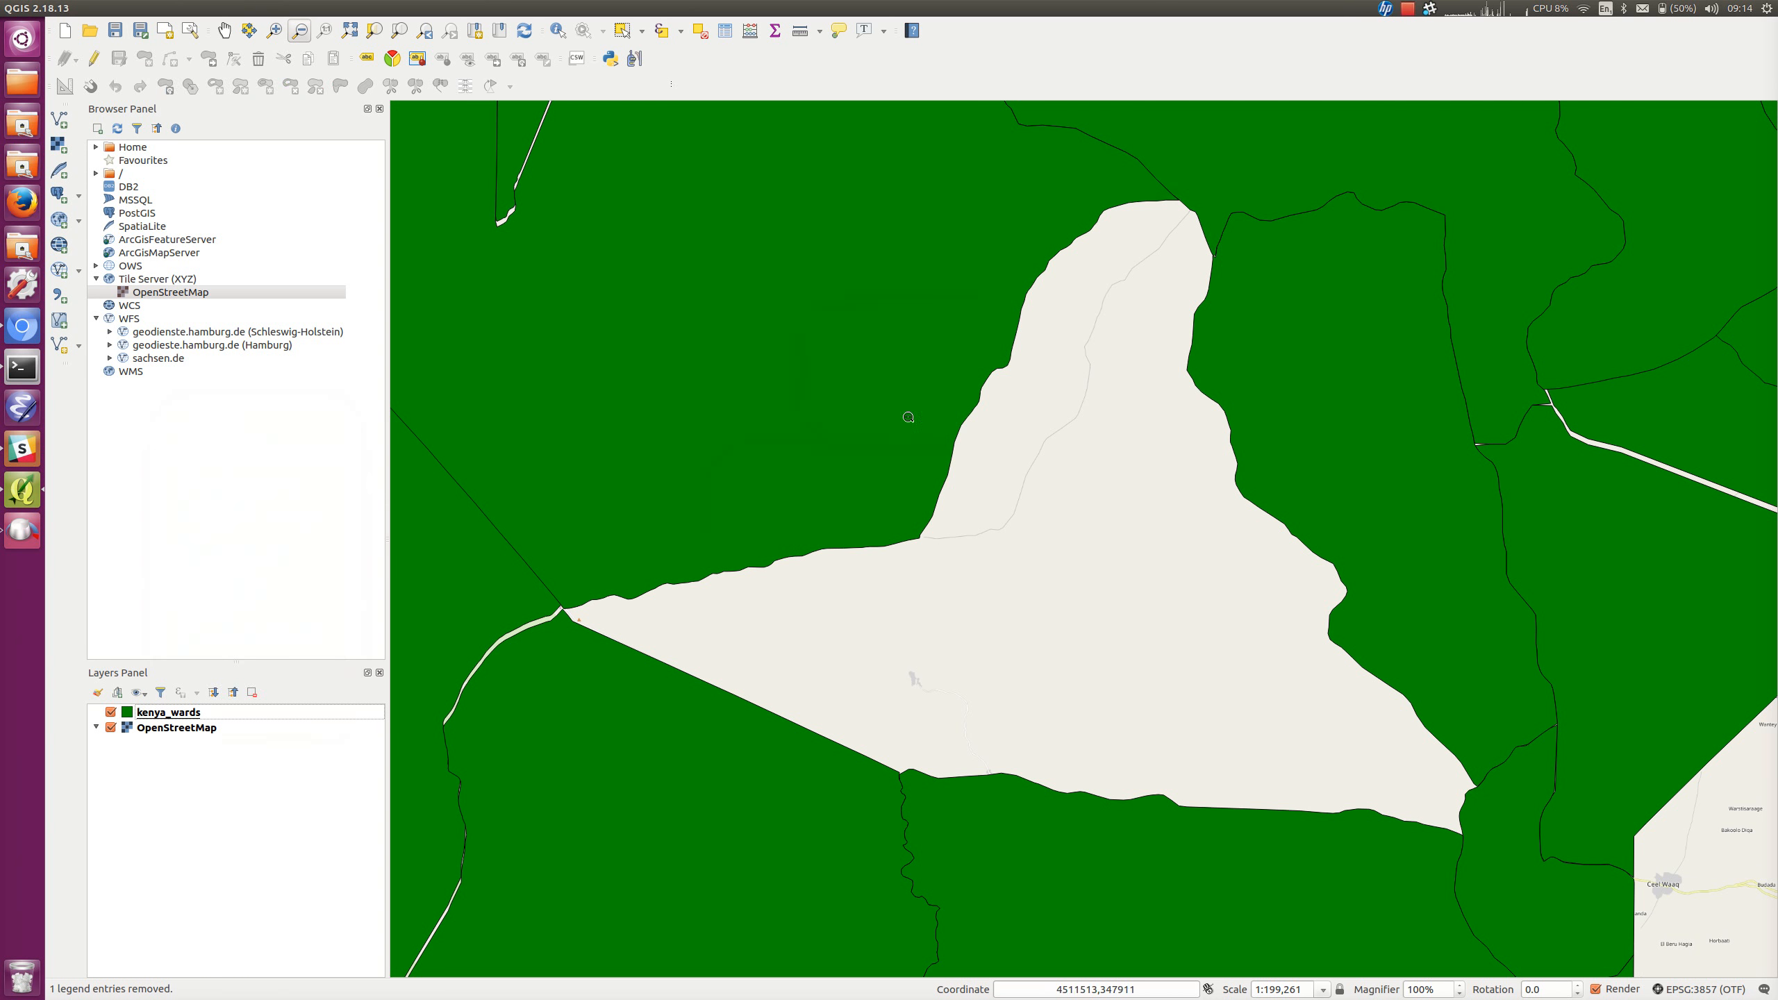
Set up a new shapefile layer with the Polygon geometry type
{"action": "left_click", "coordinate": [690, 574]}
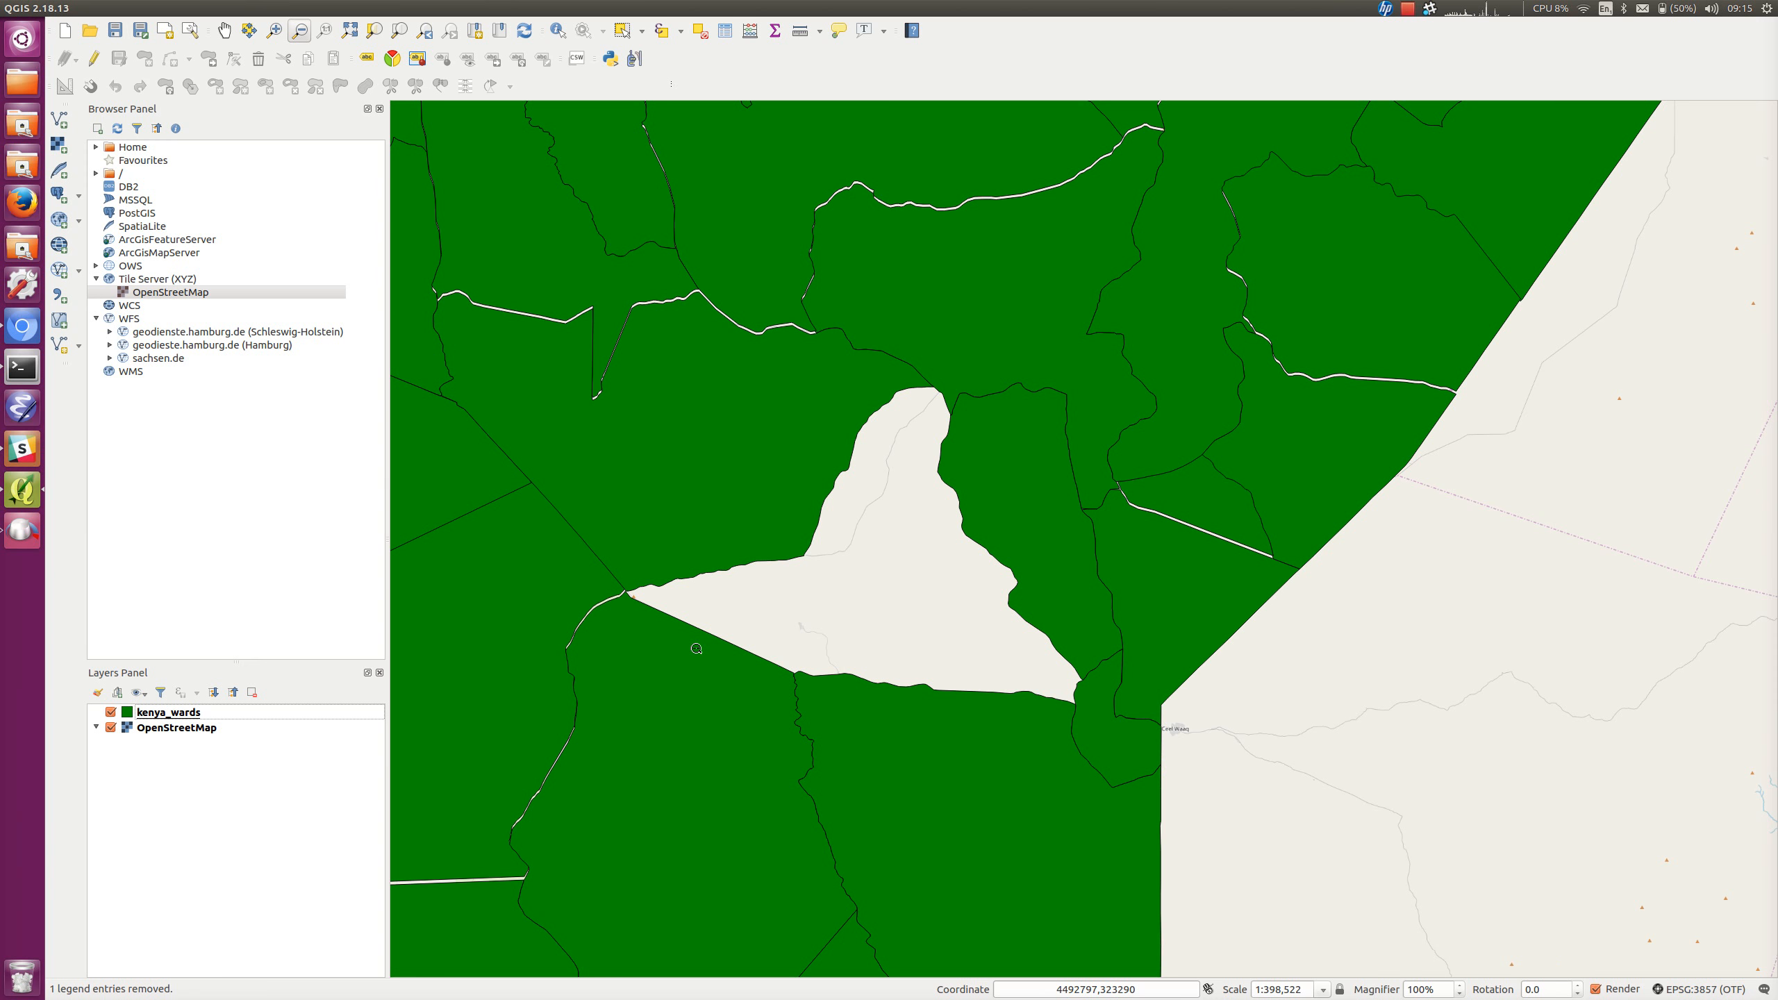
{"action": "left_click", "coordinate": [170, 715]}
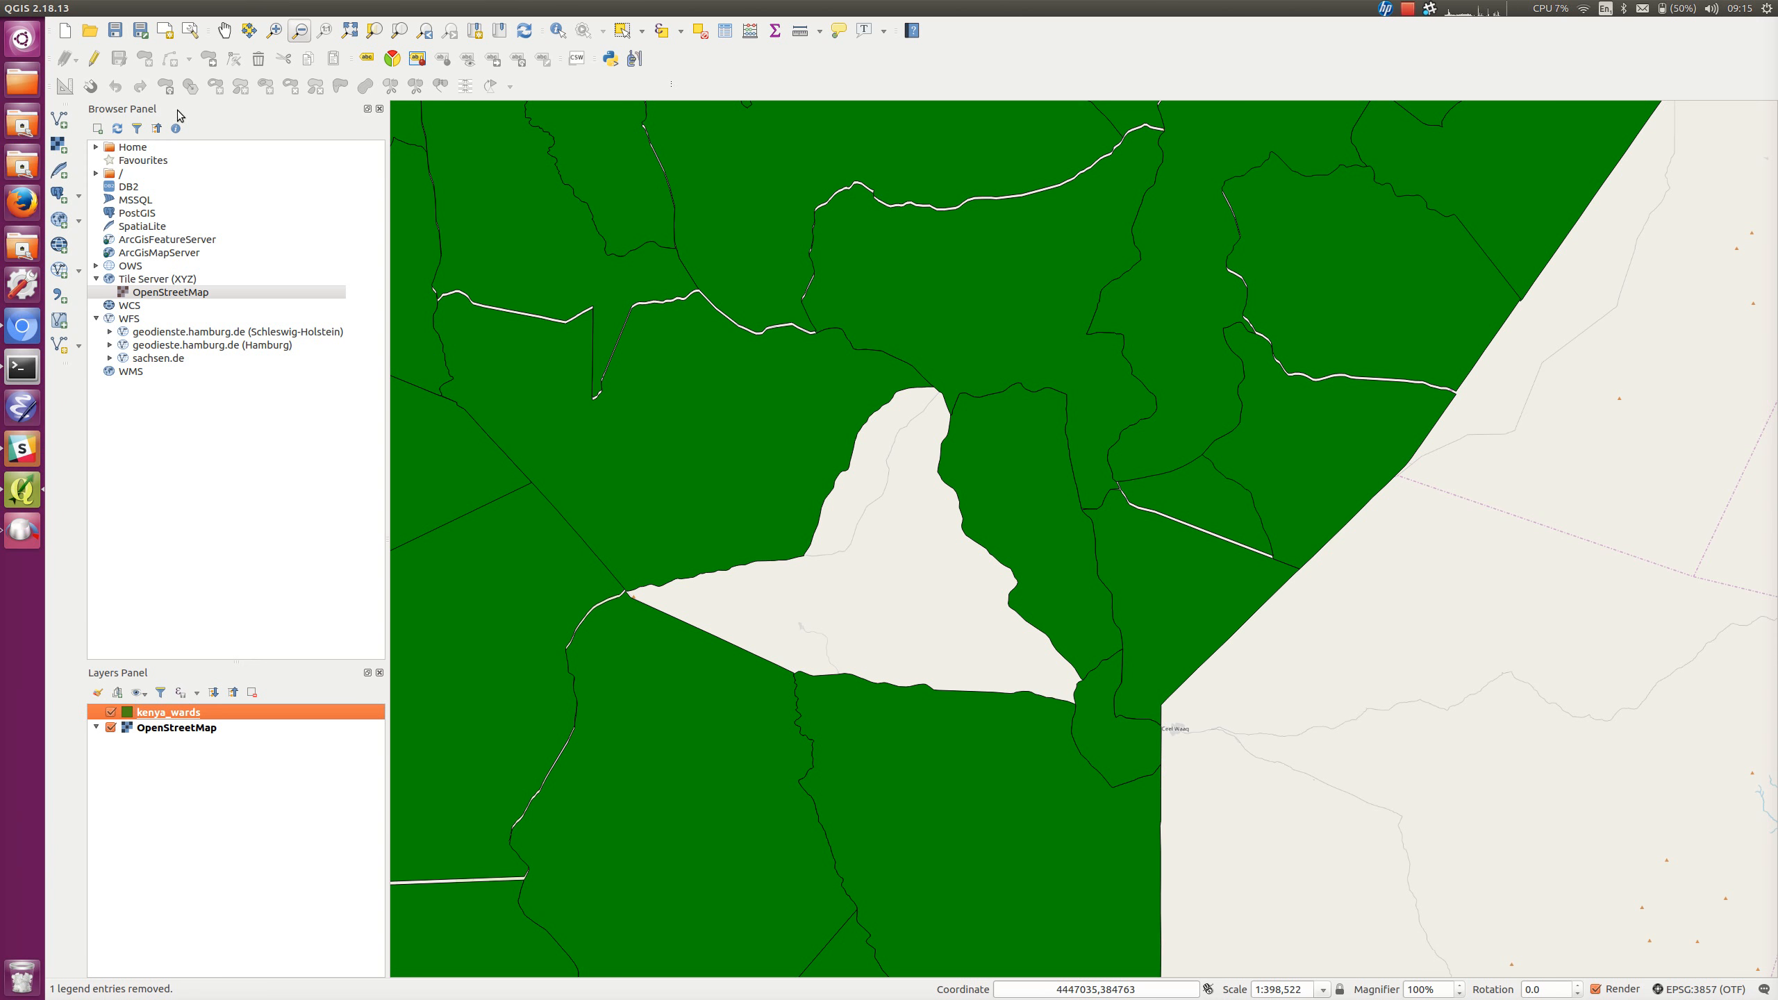
{"action": "mouse_move", "coordinate": [173, 10]}
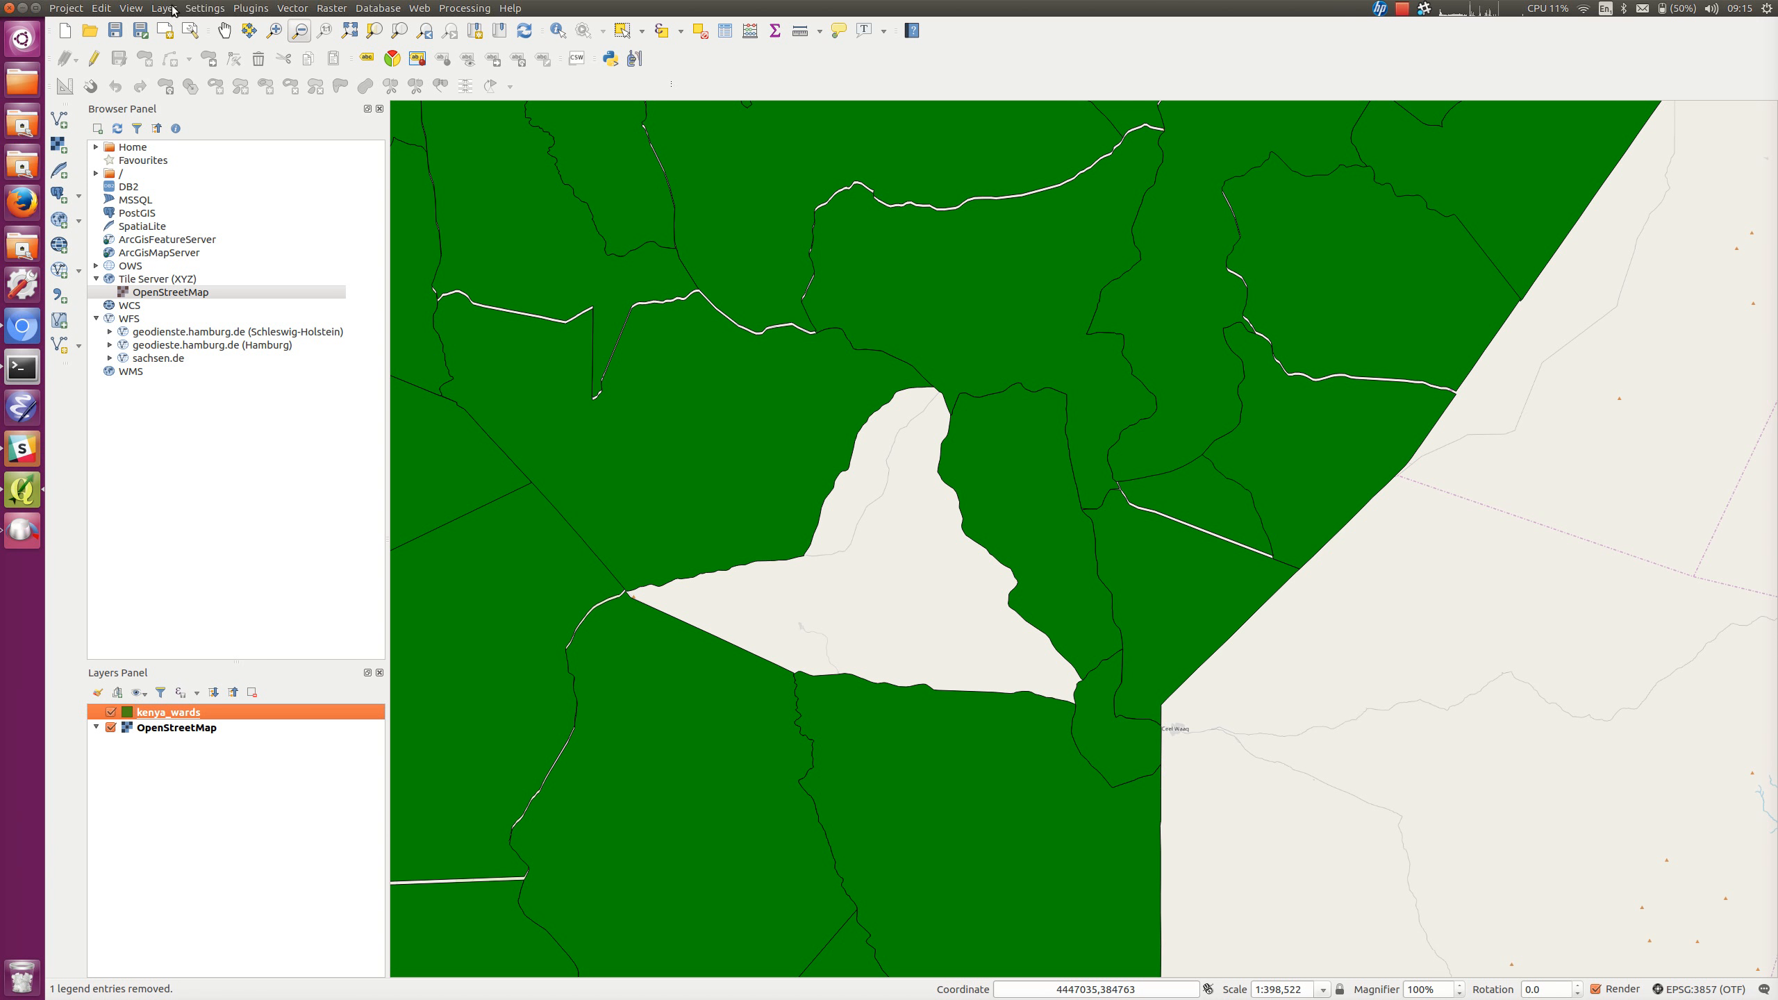
{"action": "left_click", "coordinate": [165, 8]}
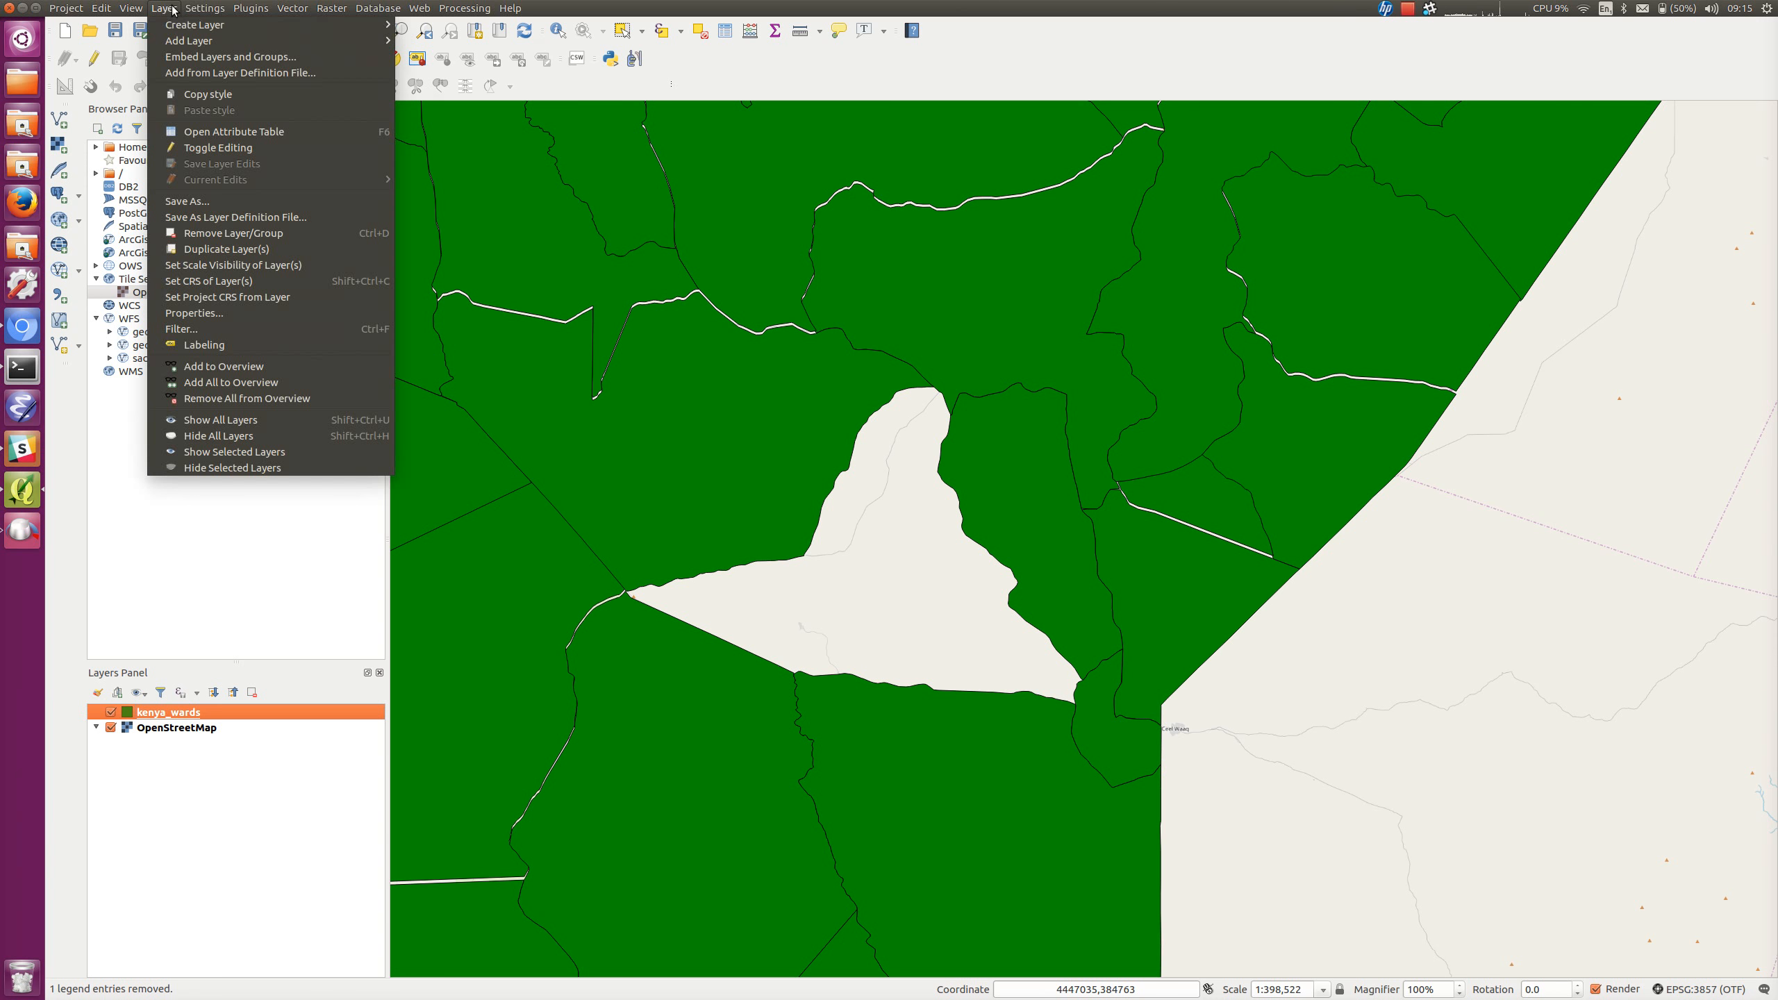
{"action": "mouse_move", "coordinate": [182, 26]}
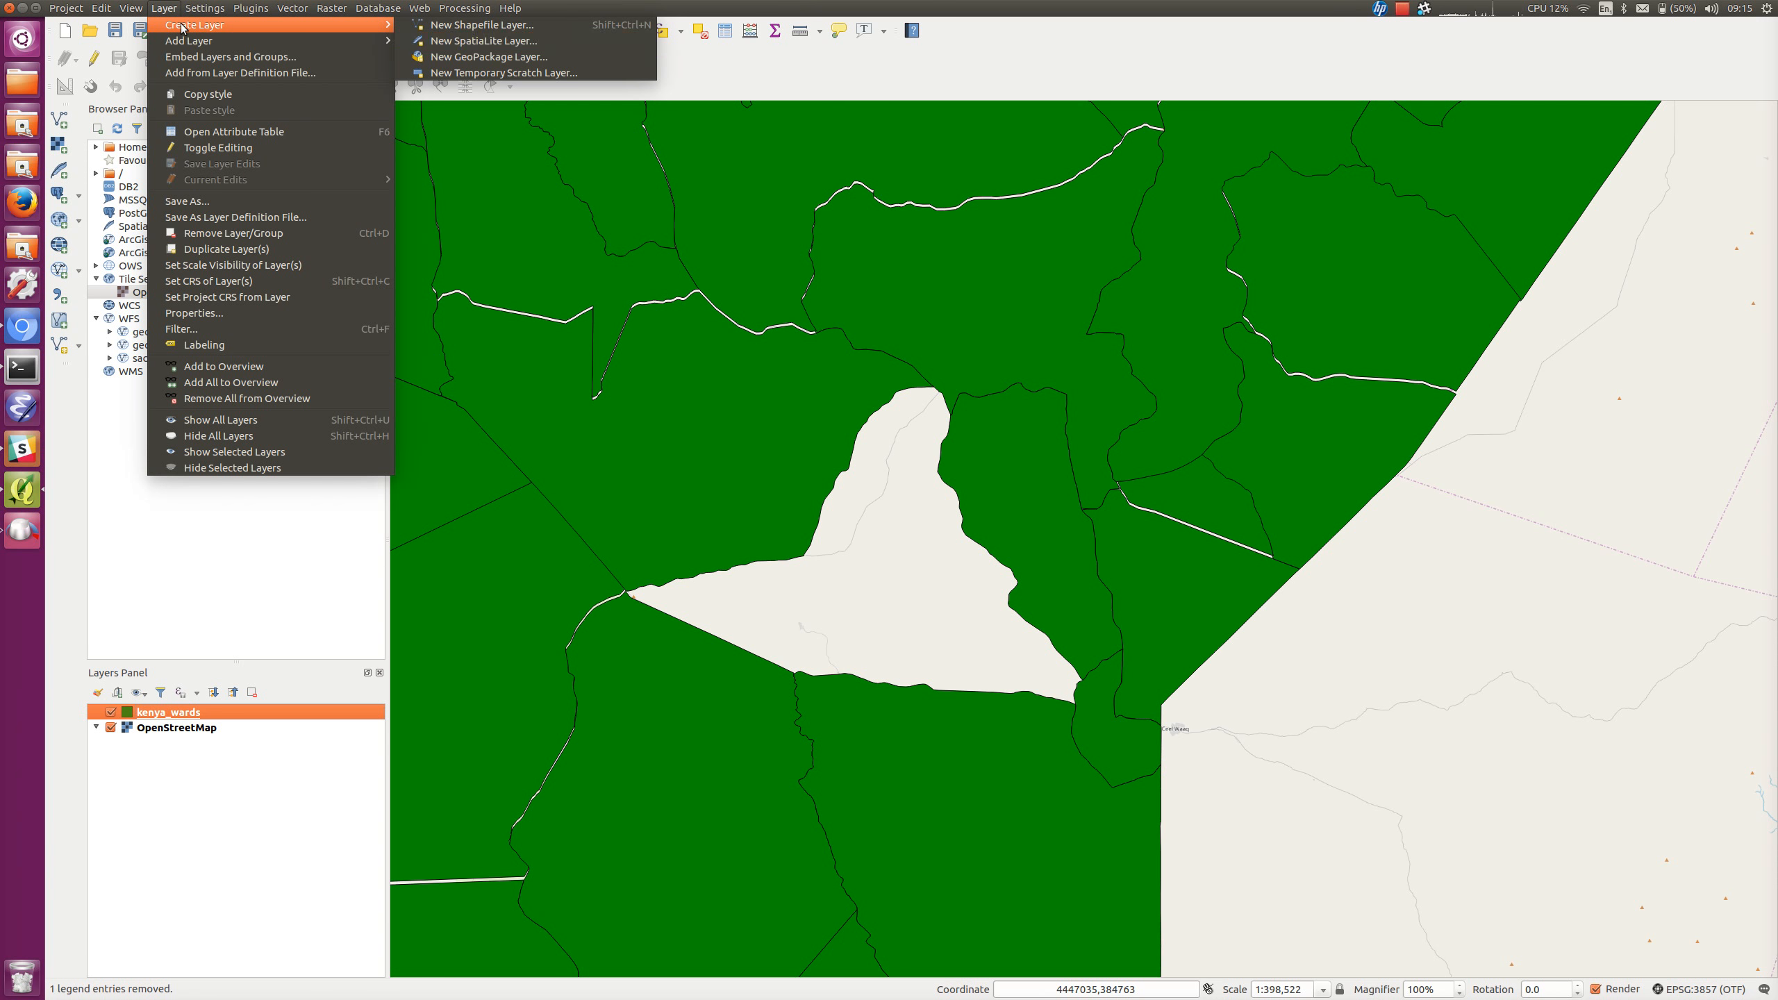
{"action": "left_click", "coordinate": [503, 26]}
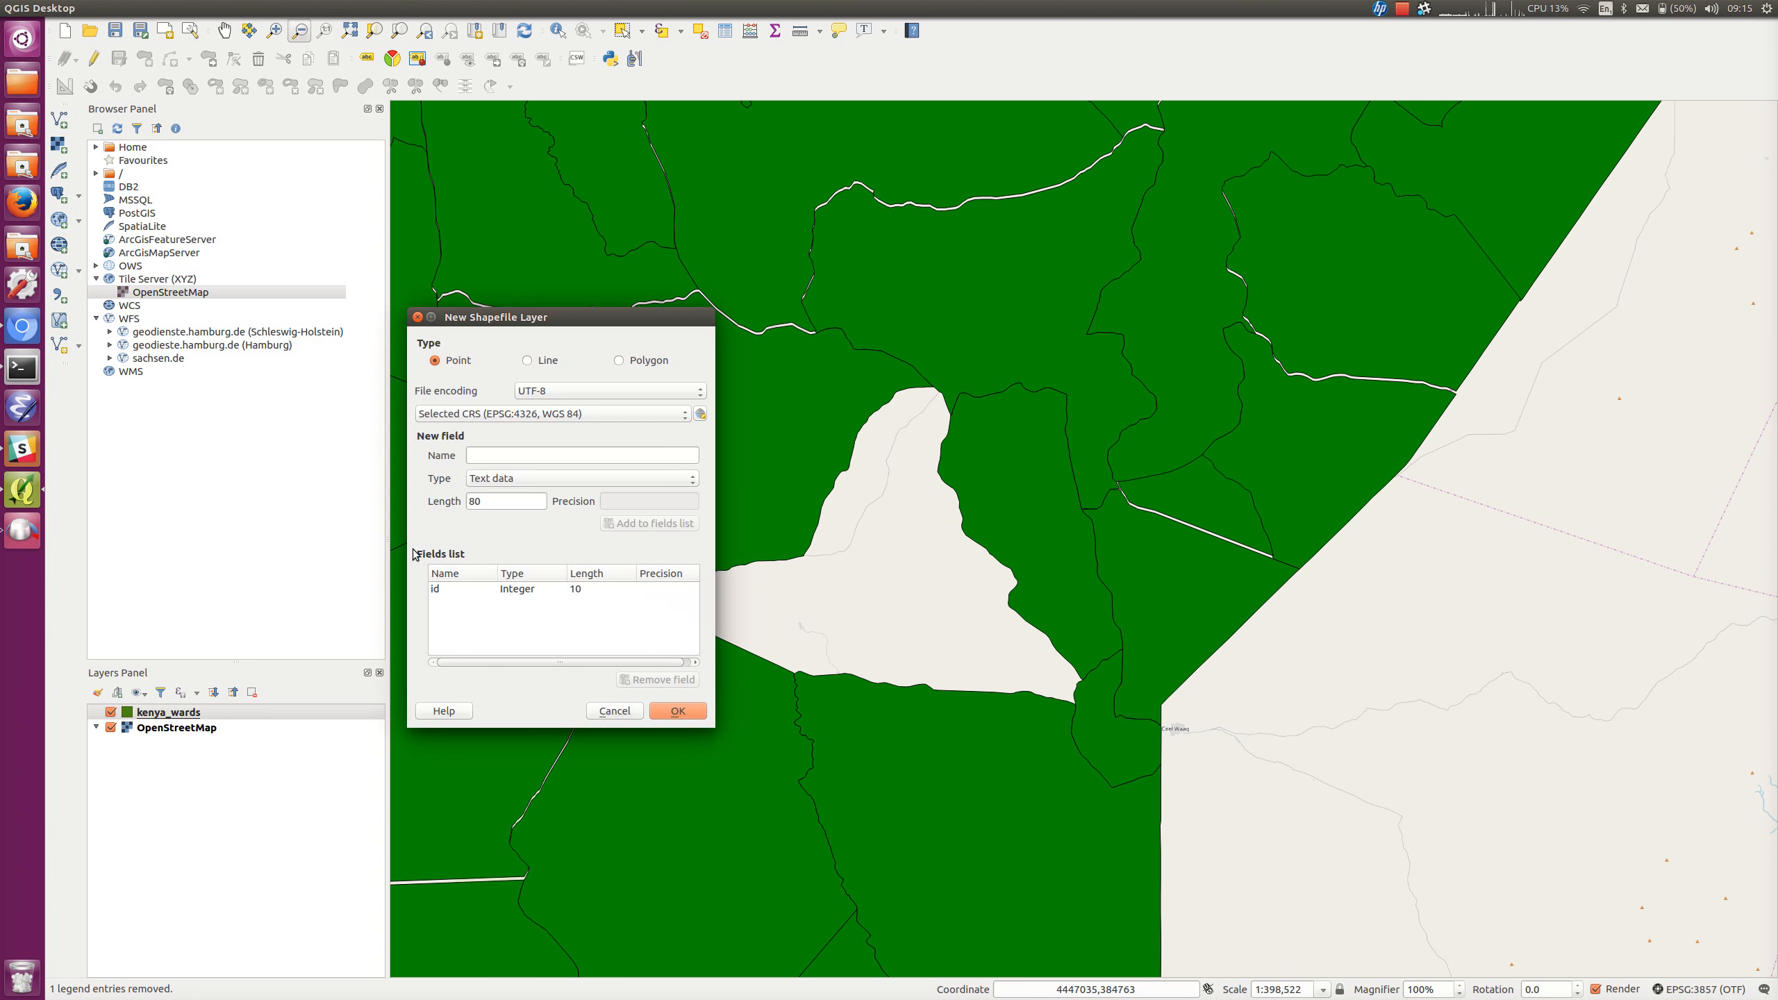
{"action": "left_click", "coordinate": [619, 361]}
{"action": "left_click", "coordinate": [681, 712]}
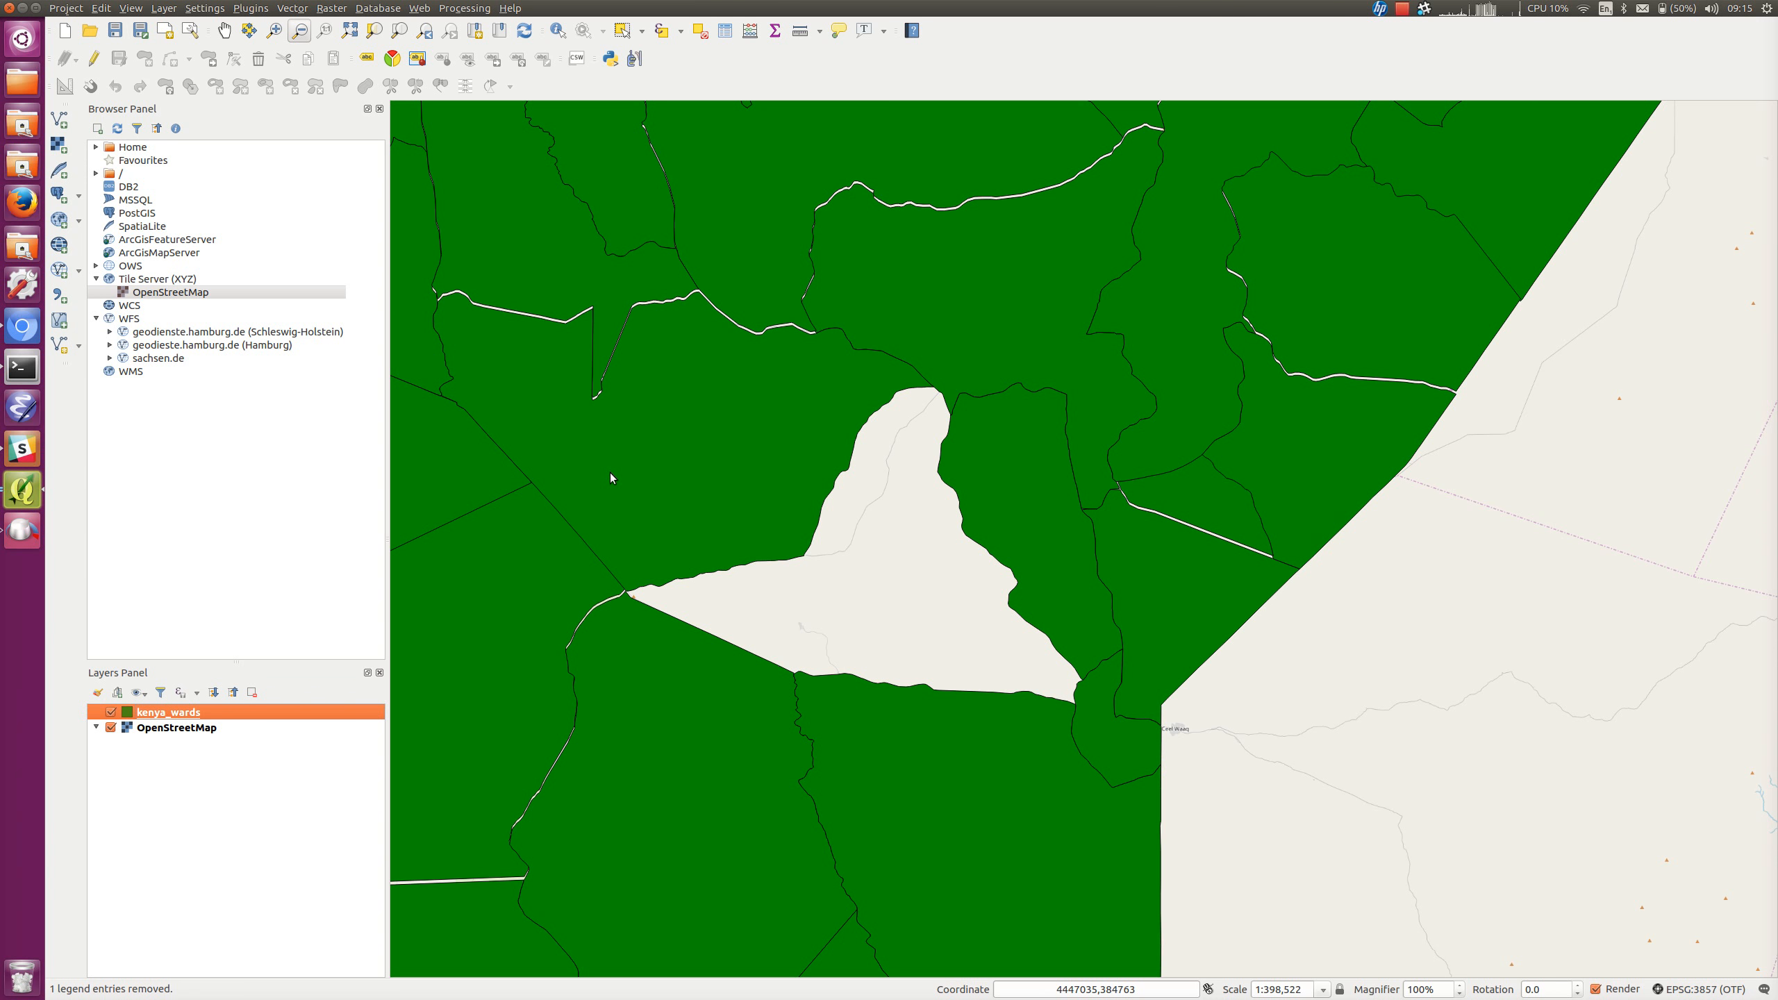
Save the new shapefile as covering in the wards folder
{"action": "key", "text": "alt+Tab"}
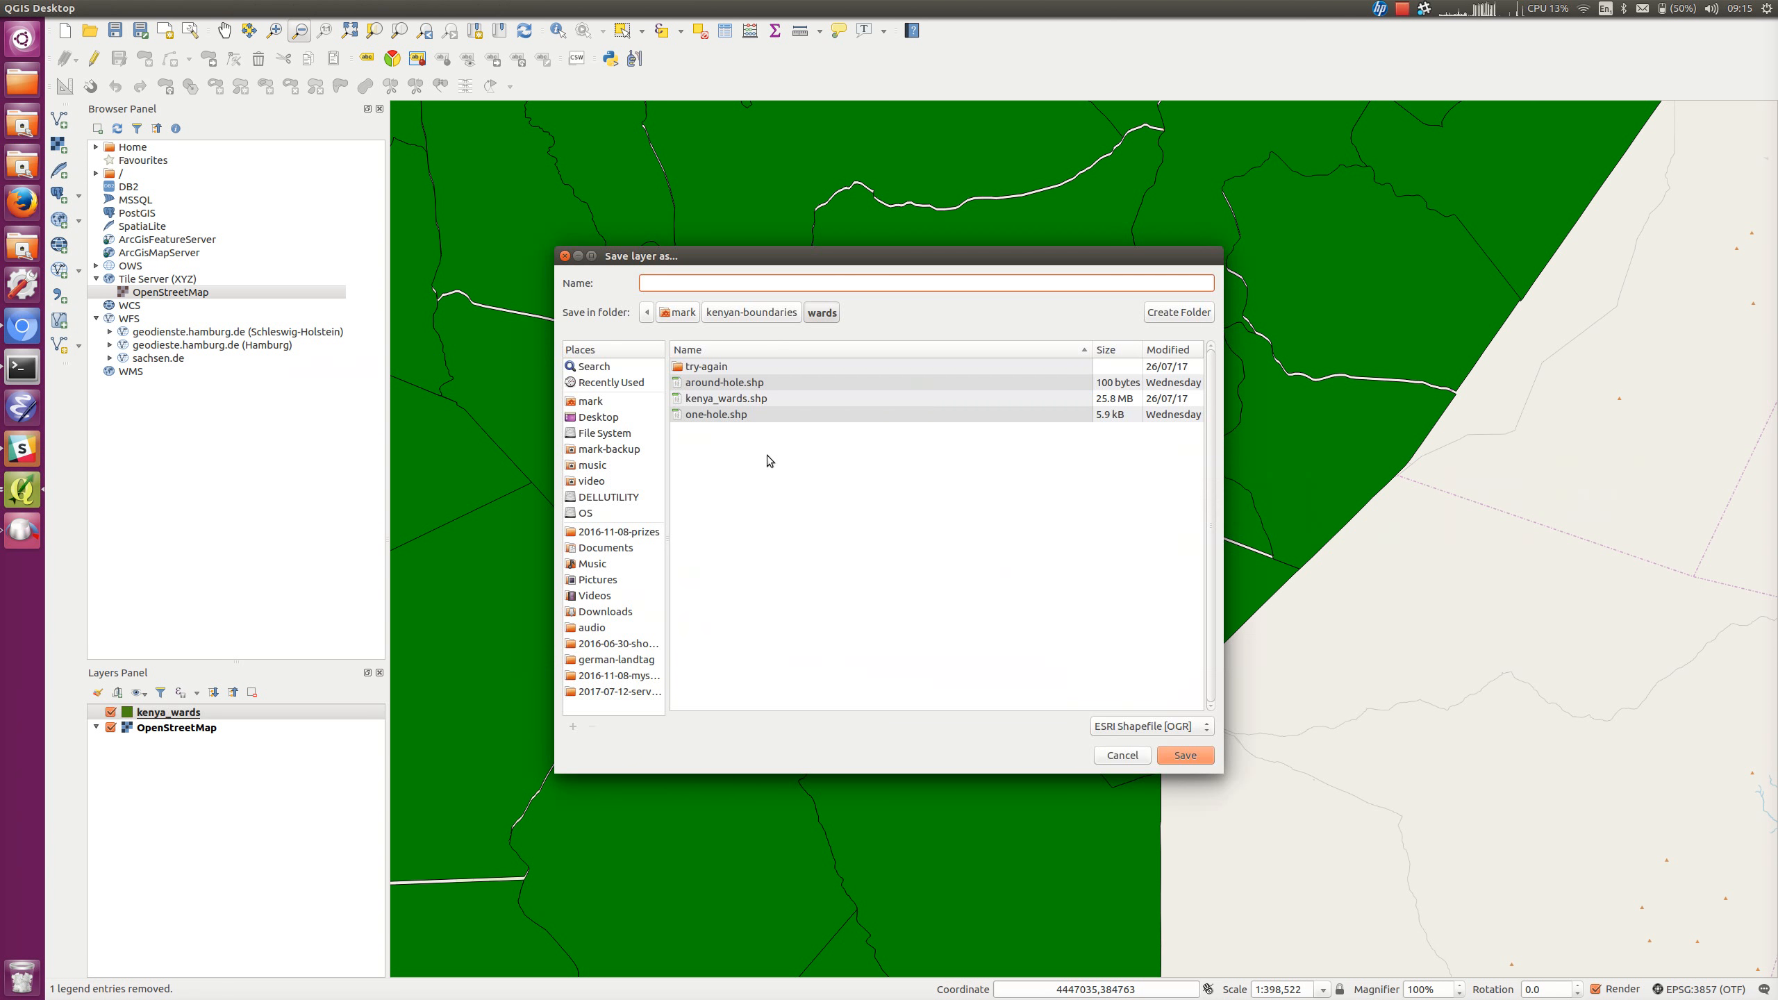
{"action": "left_click_drag", "start_coordinate": [714, 262], "coordinate": [1080, 412]}
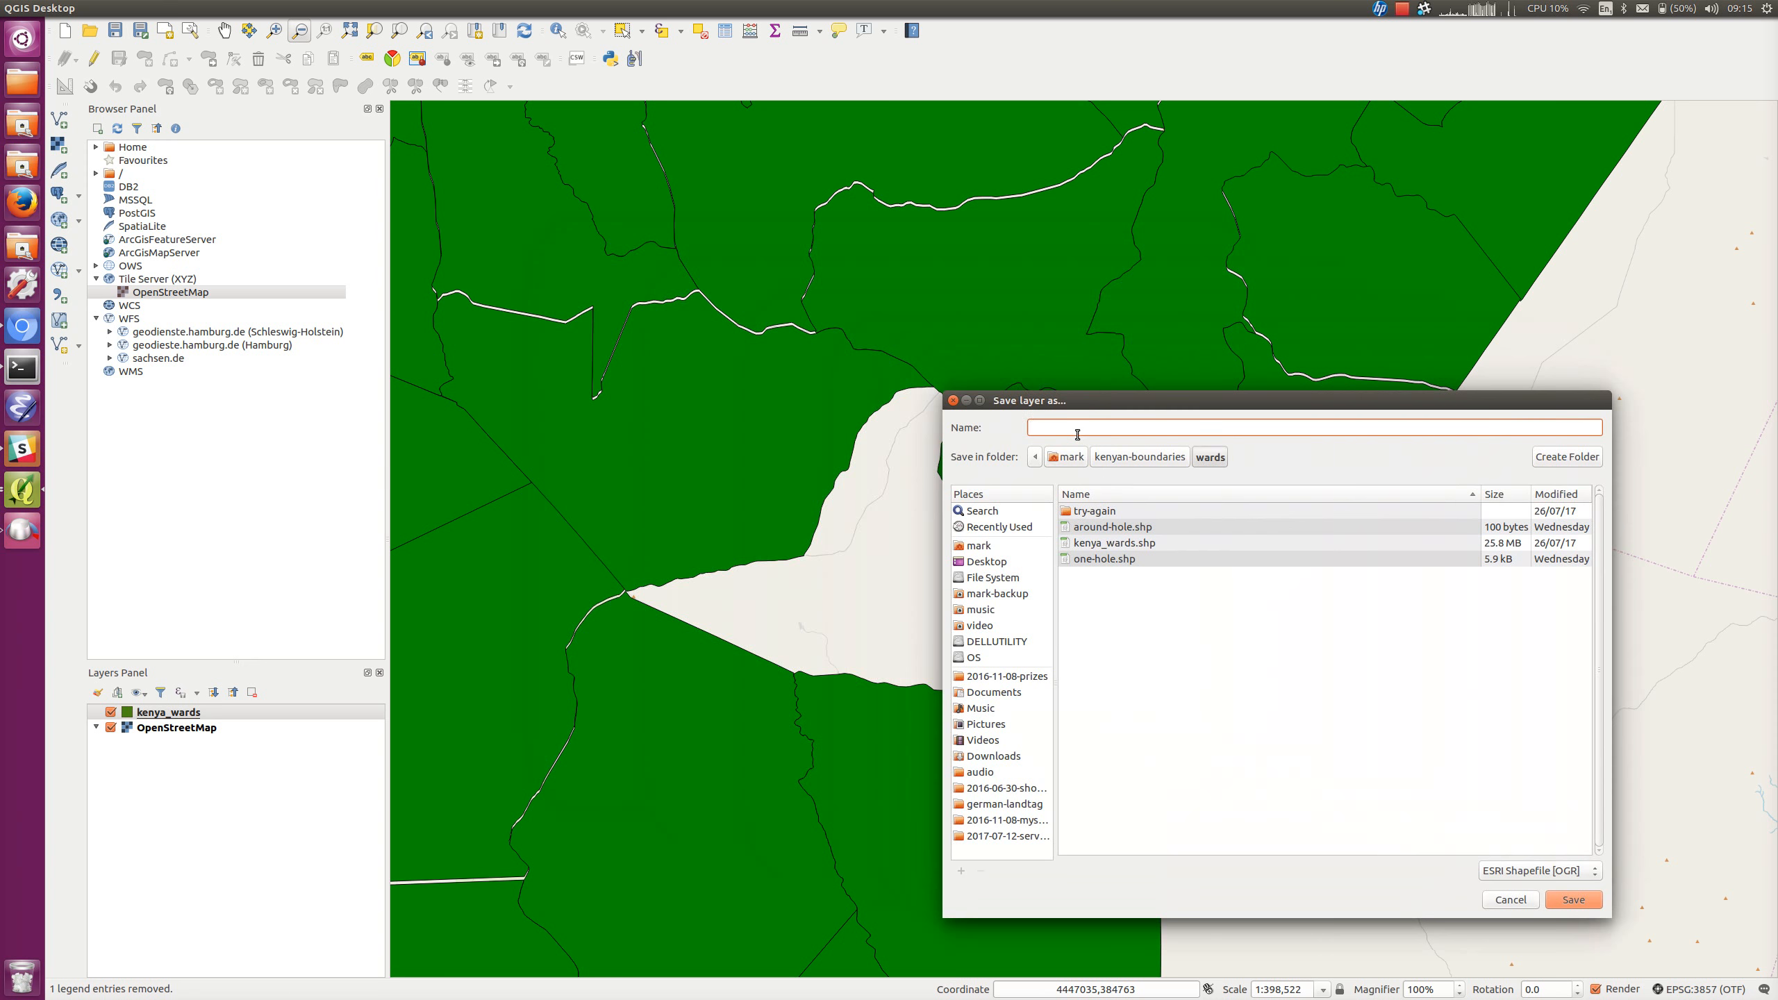
{"action": "type", "text": "covering"}
{"action": "left_click", "coordinate": [1574, 901]}
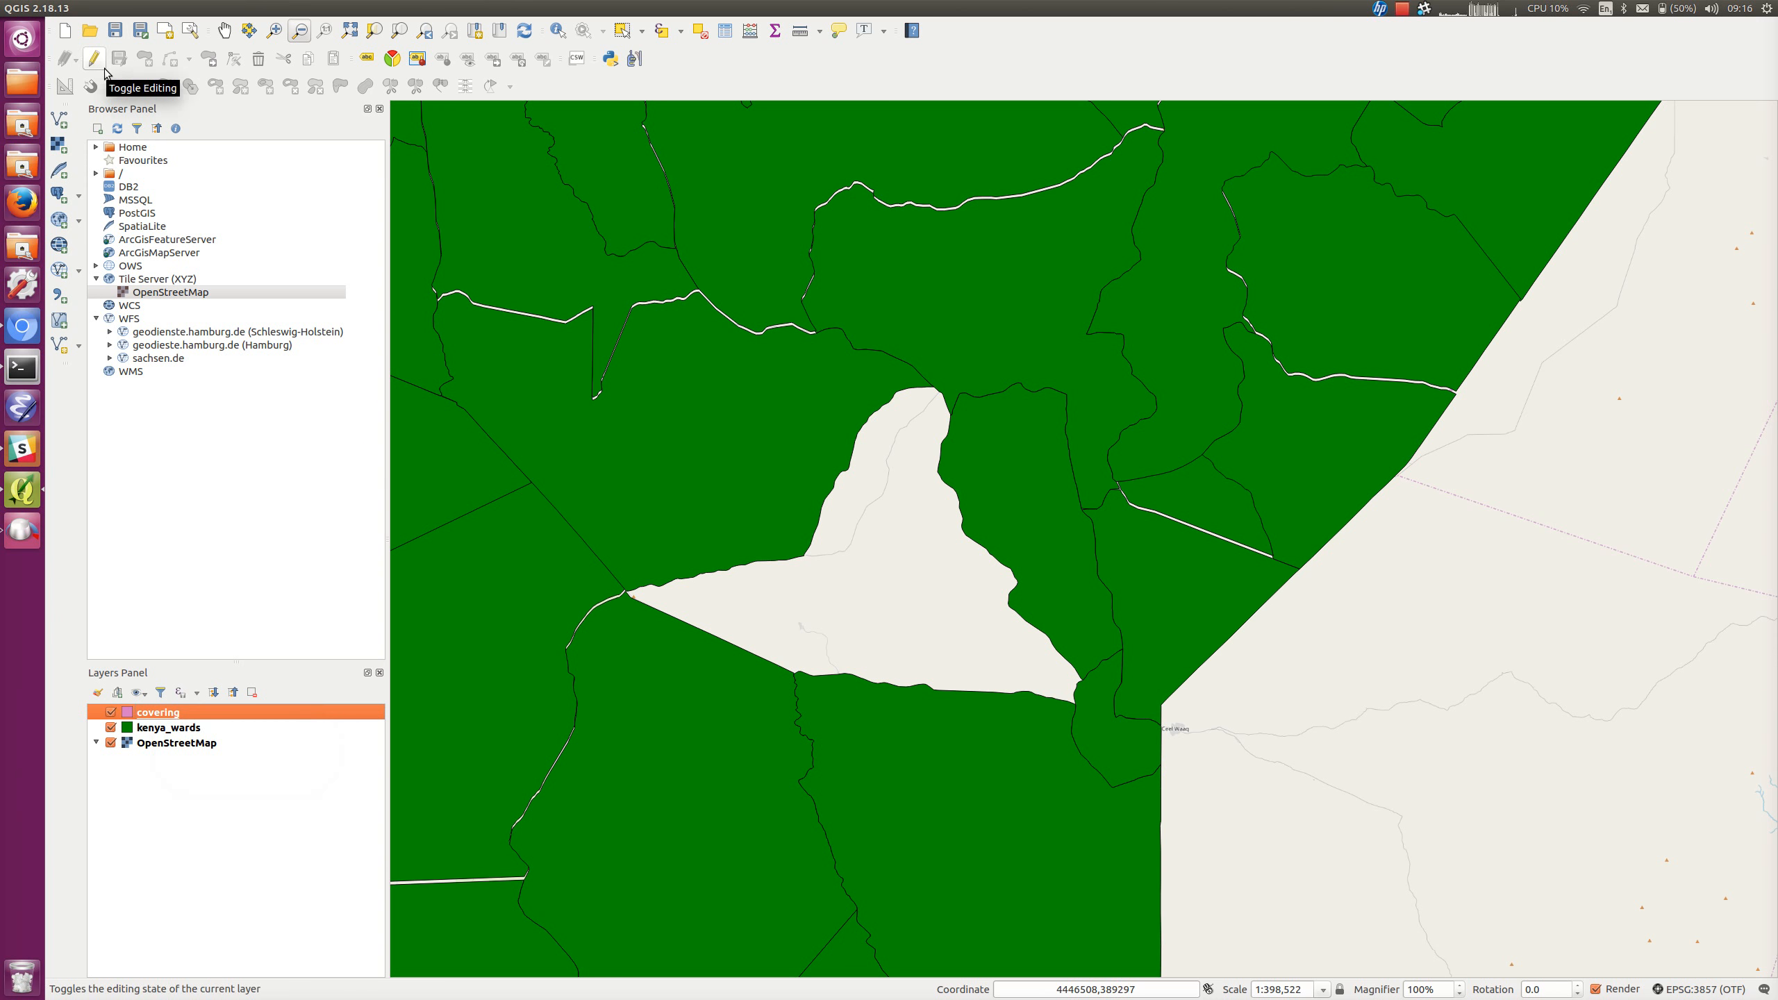
Enable editing on the covering layer and begin a polygon feature at the hole's western tip, adding a vertex to the northeast
{"action": "right_click", "coordinate": [179, 714]}
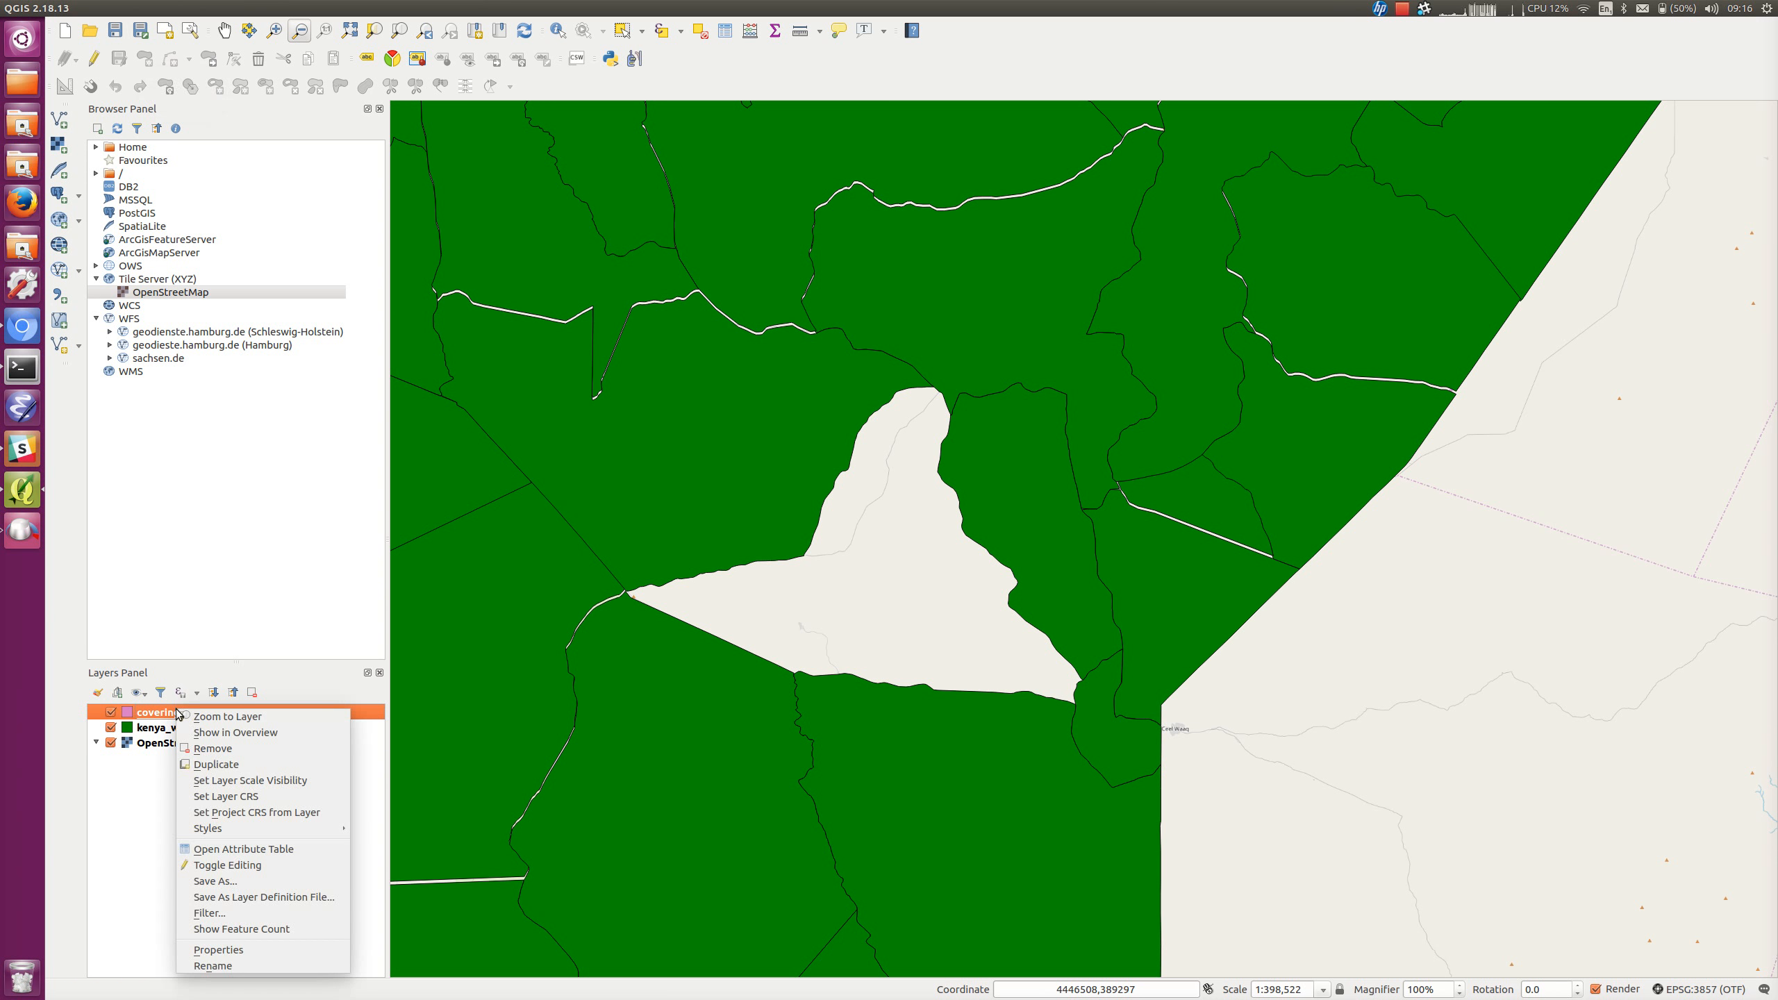
{"action": "left_click", "coordinate": [259, 866]}
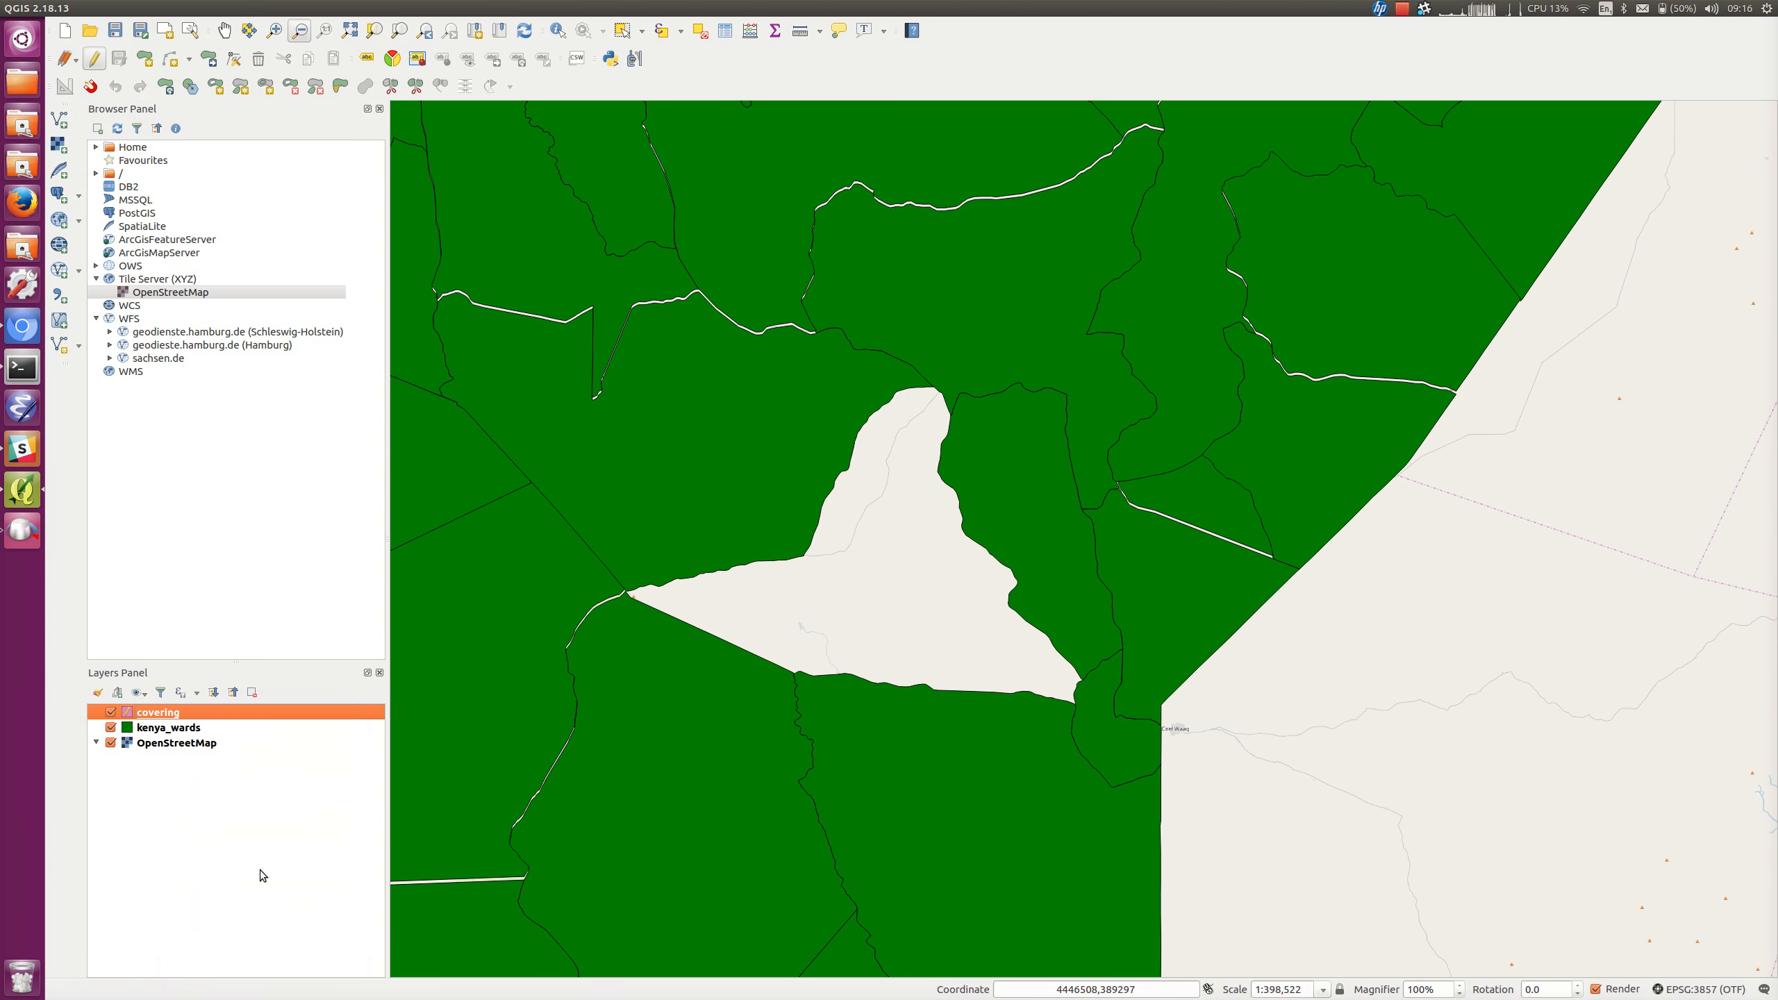
{"action": "left_click", "coordinate": [146, 61]}
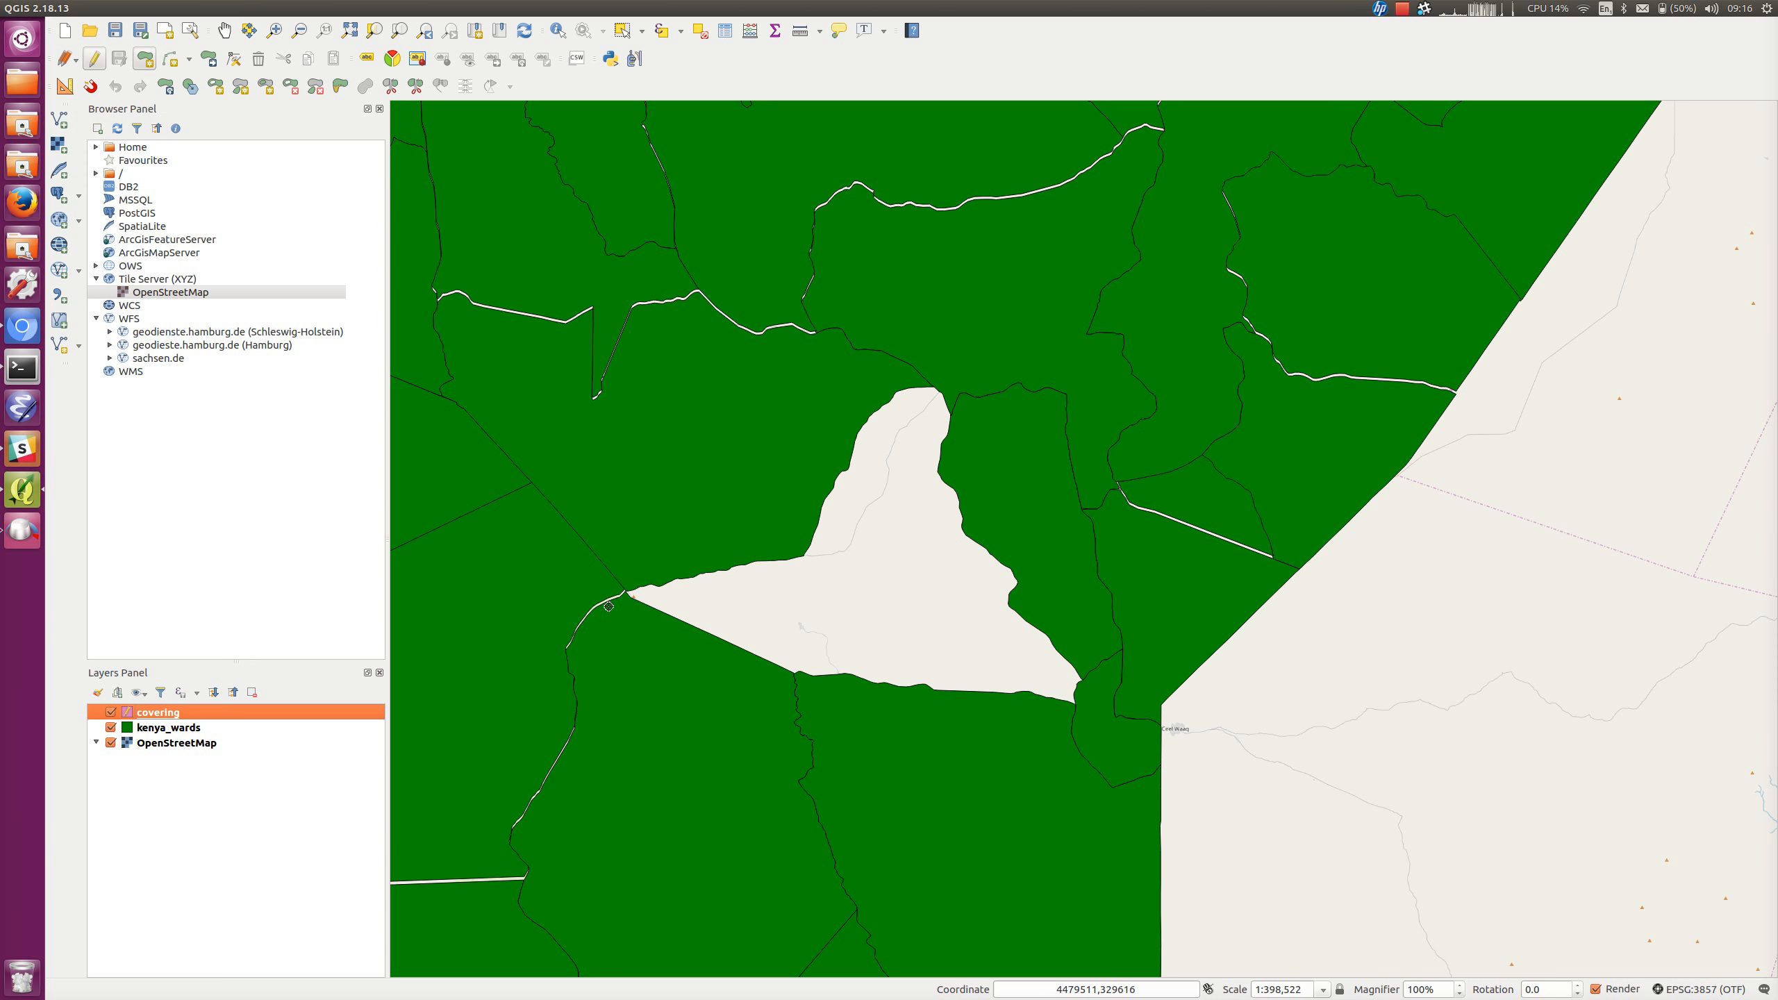
{"action": "scroll", "coordinate": [625, 596], "scroll_direction": "up", "scroll_amount": 3}
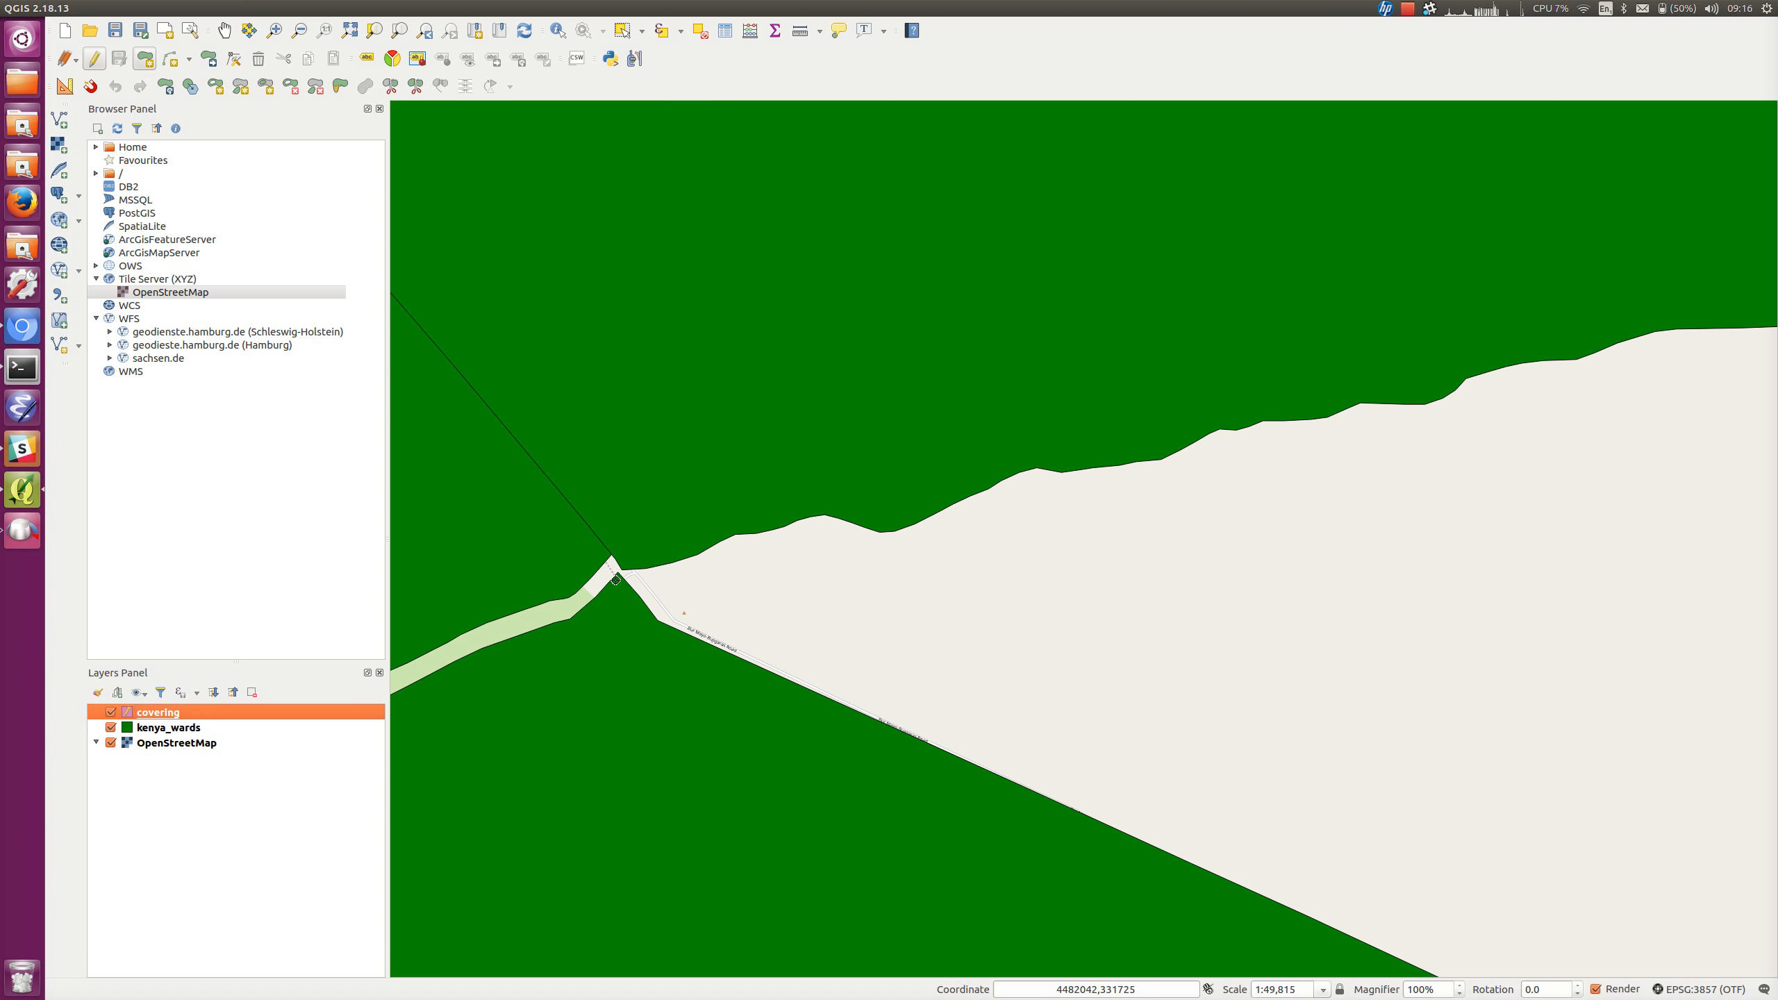
{"action": "left_click", "coordinate": [616, 580]}
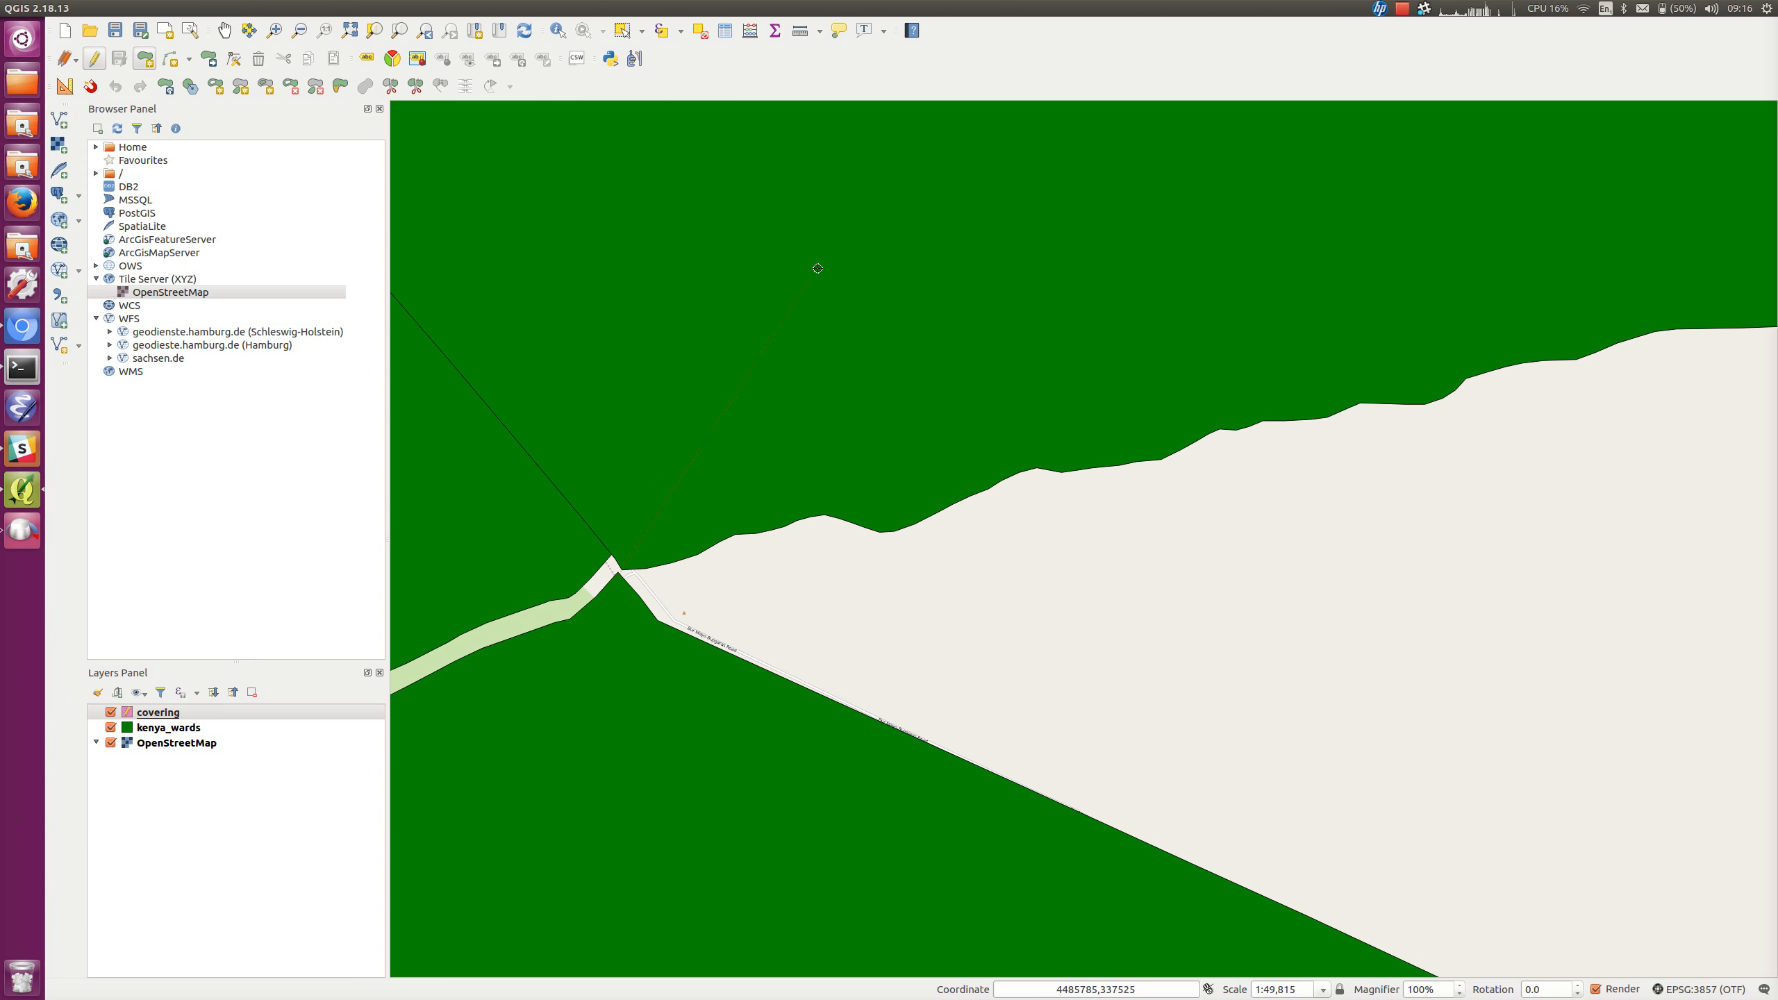
{"action": "left_click", "coordinate": [843, 204]}
Continue the covering polygon's outline loosely around the hole's northern tip and down its eastern side
{"action": "scroll", "coordinate": [1284, 187], "scroll_direction": "down", "scroll_amount": 3}
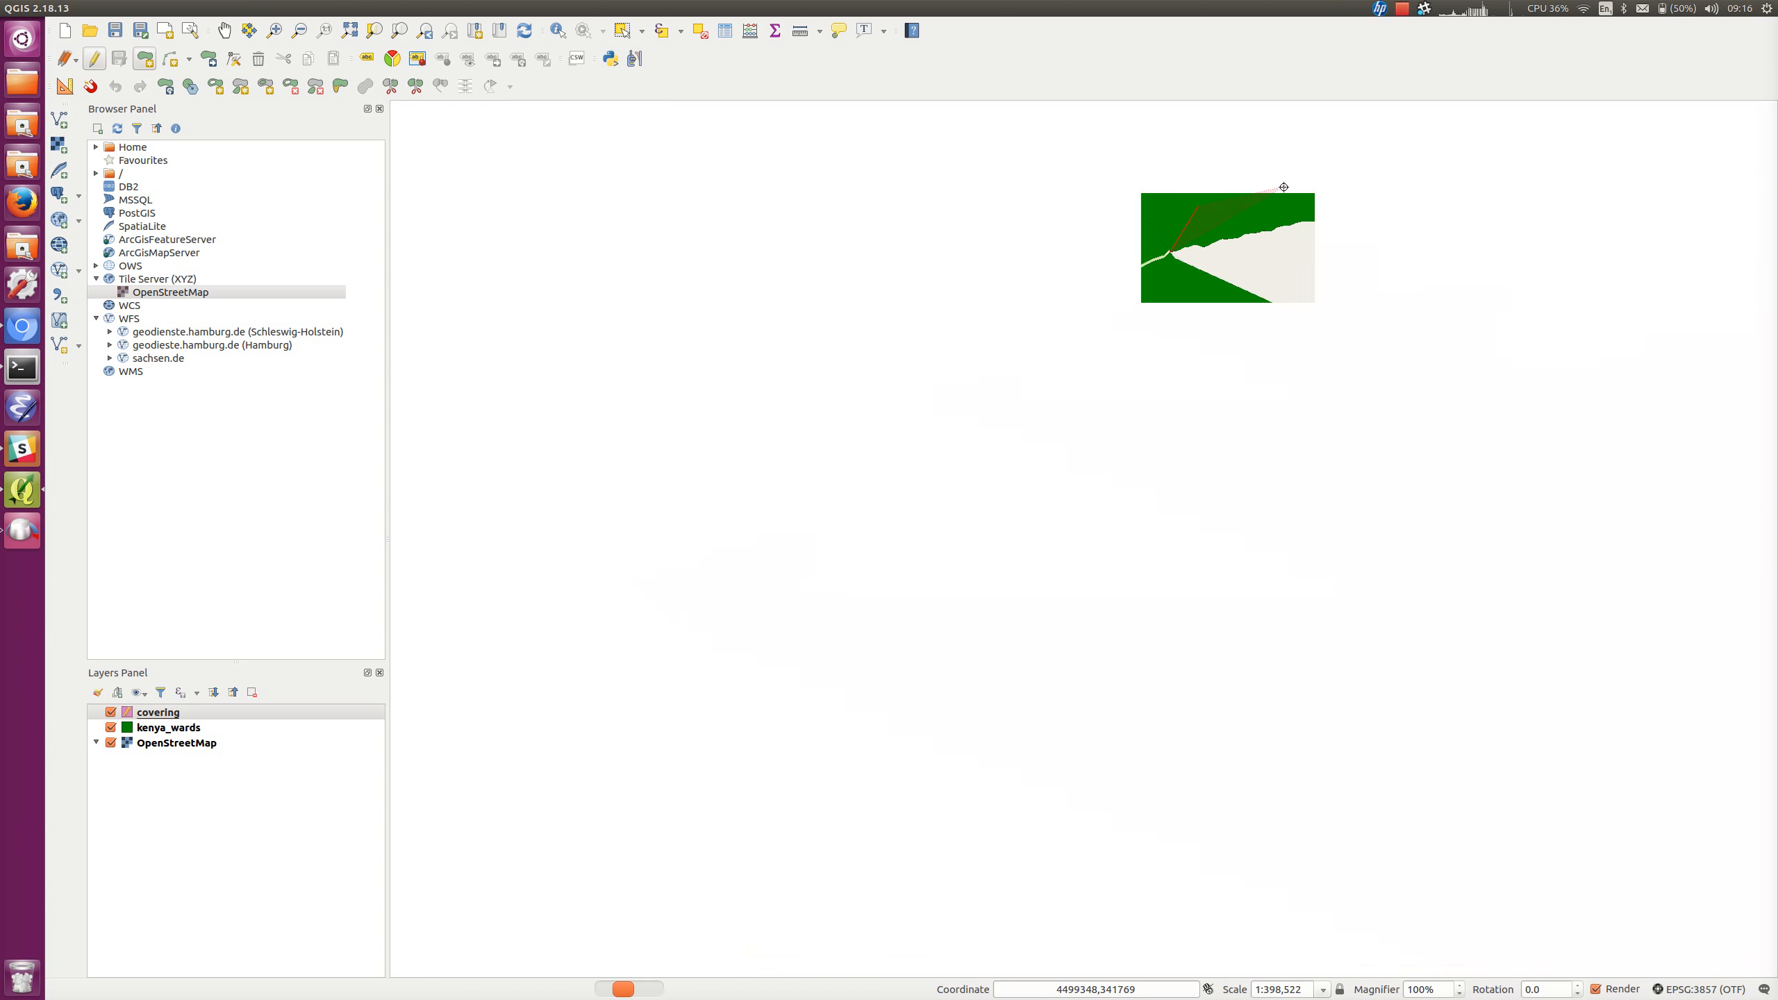
{"action": "left_click_drag", "start_coordinate": [1284, 186], "coordinate": [766, 532]}
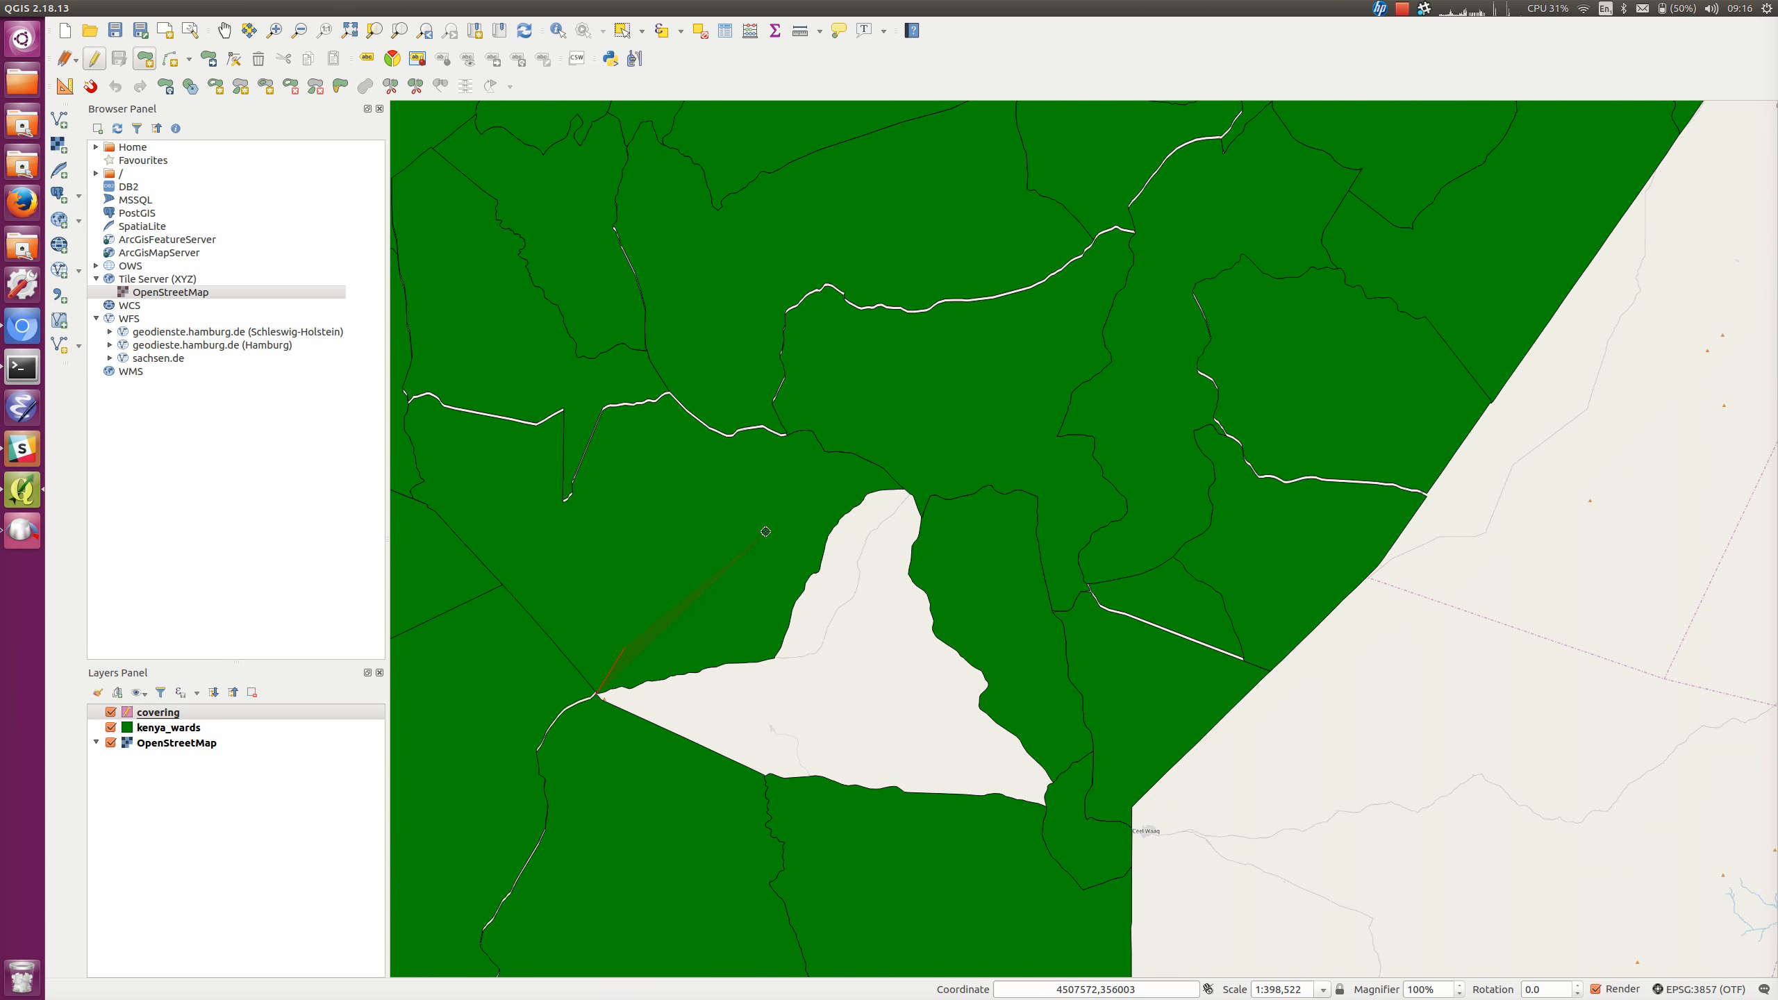
{"action": "left_click", "coordinate": [796, 492]}
{"action": "left_click", "coordinate": [891, 479]}
{"action": "left_click", "coordinate": [927, 485]}
{"action": "left_click", "coordinate": [1020, 671]}
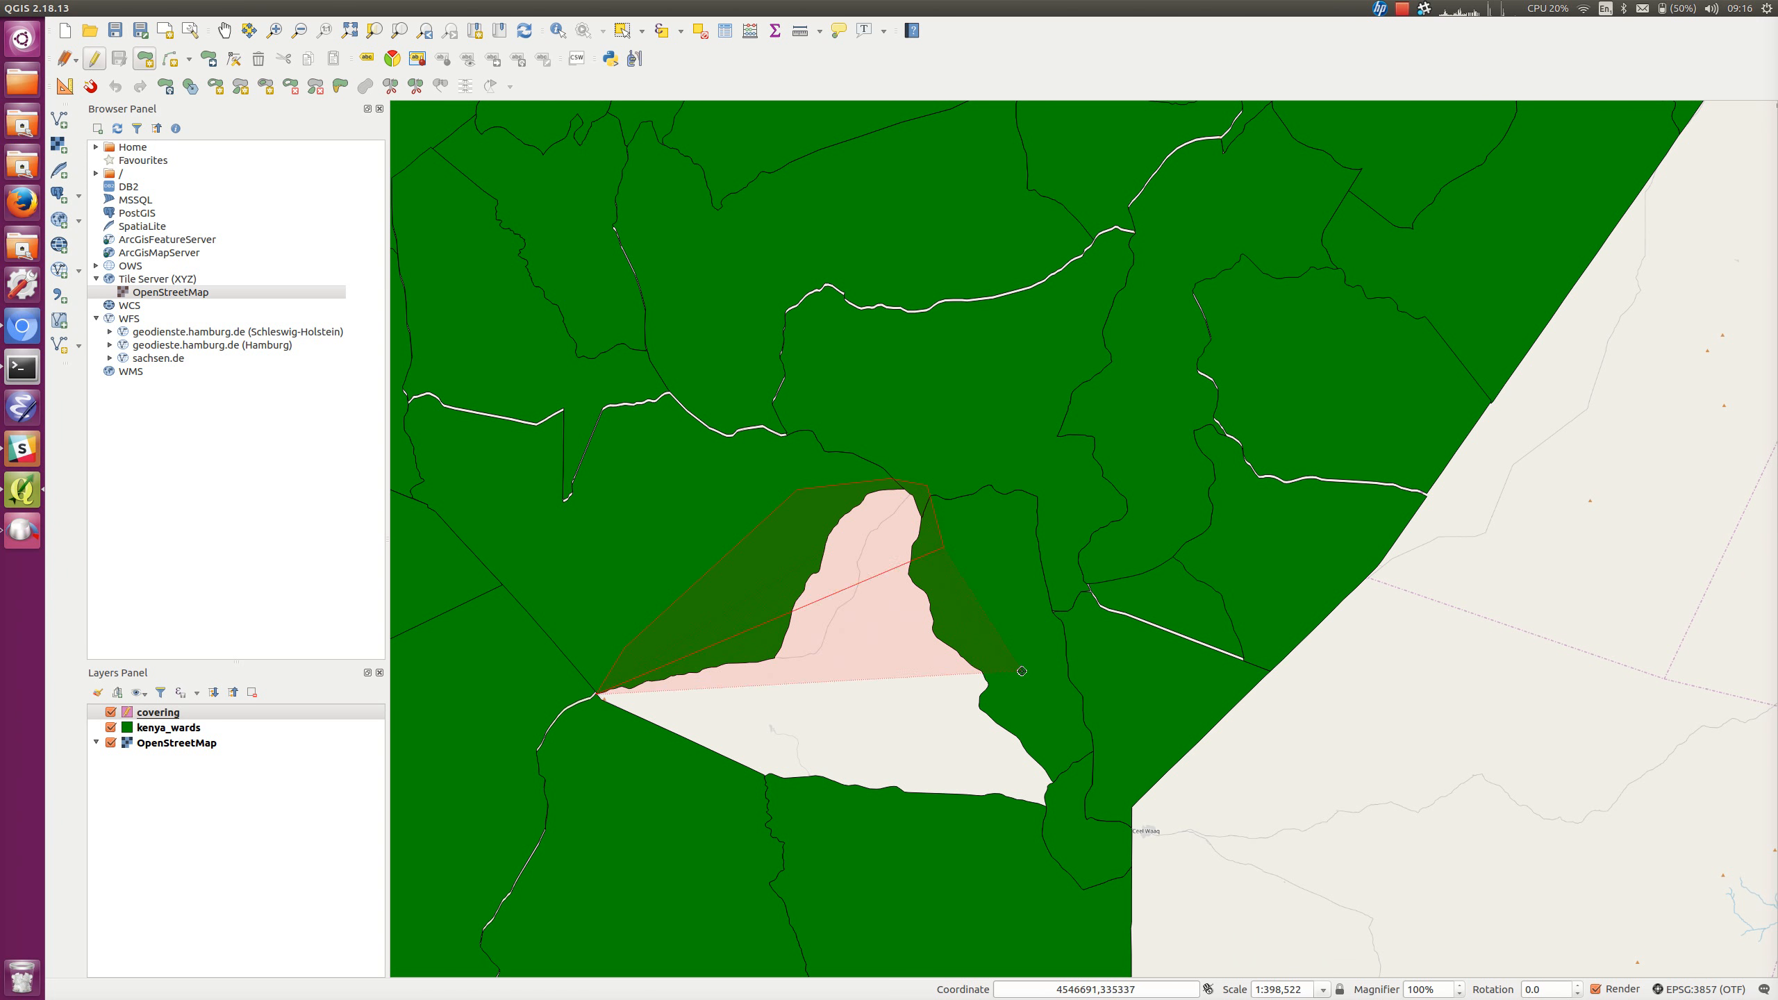
Continue the covering polygon's outline around the hole's southeastern corner, hiding the OpenStreetMap layer while placing the vertices
{"action": "left_click", "coordinate": [1054, 762]}
{"action": "scroll", "coordinate": [1058, 793], "scroll_direction": "up", "scroll_amount": 2}
{"action": "scroll", "coordinate": [1053, 791], "scroll_direction": "up", "scroll_amount": 2}
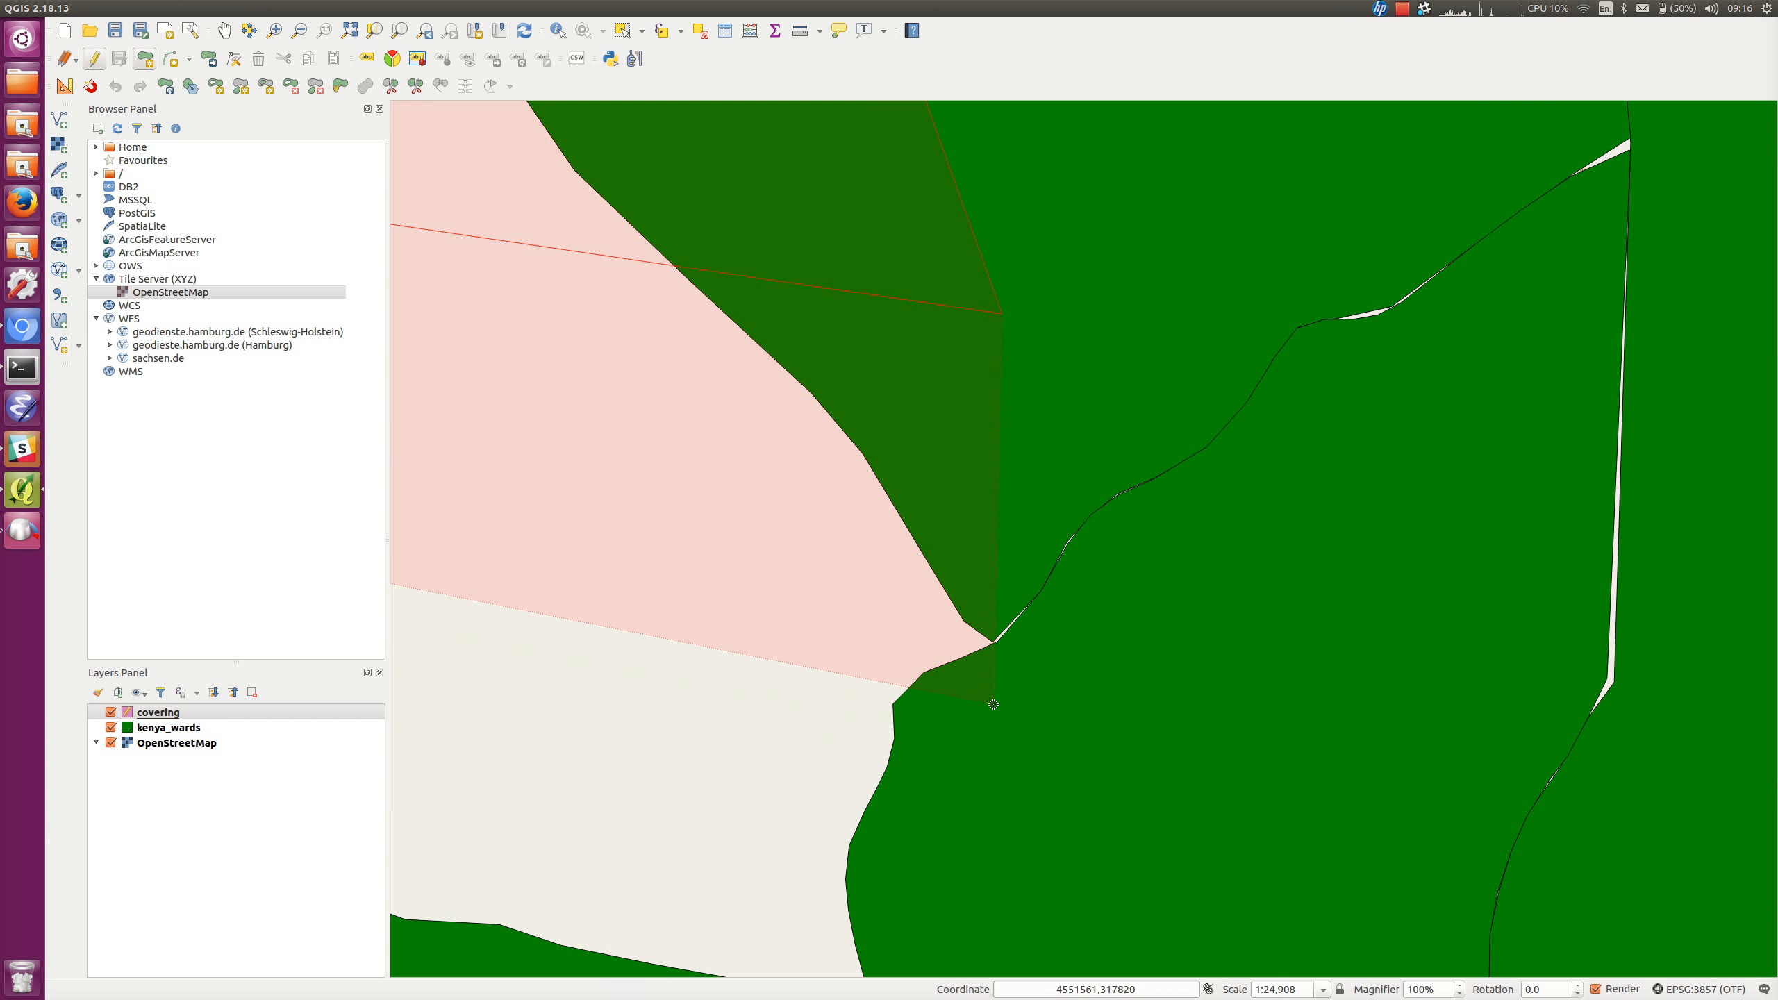
{"action": "left_click", "coordinate": [993, 704]}
{"action": "scroll", "coordinate": [1039, 786], "scroll_direction": "down", "scroll_amount": 1}
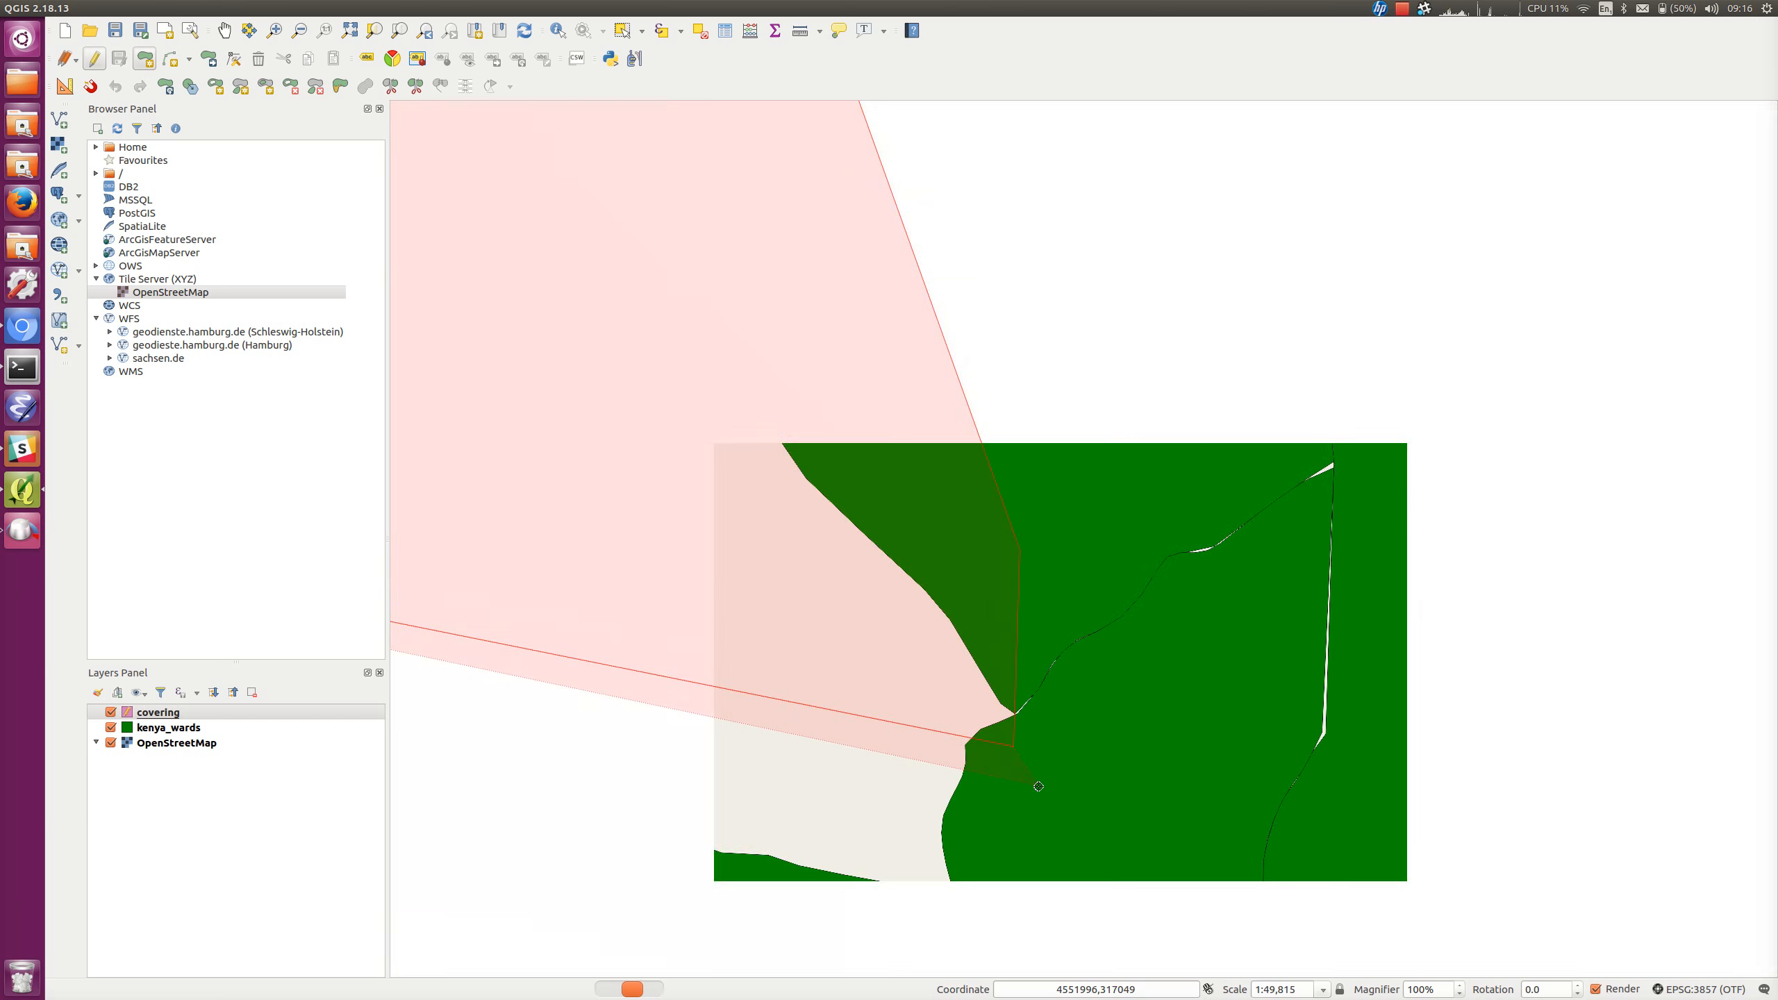
{"action": "left_click_drag", "start_coordinate": [1038, 786], "coordinate": [968, 522]}
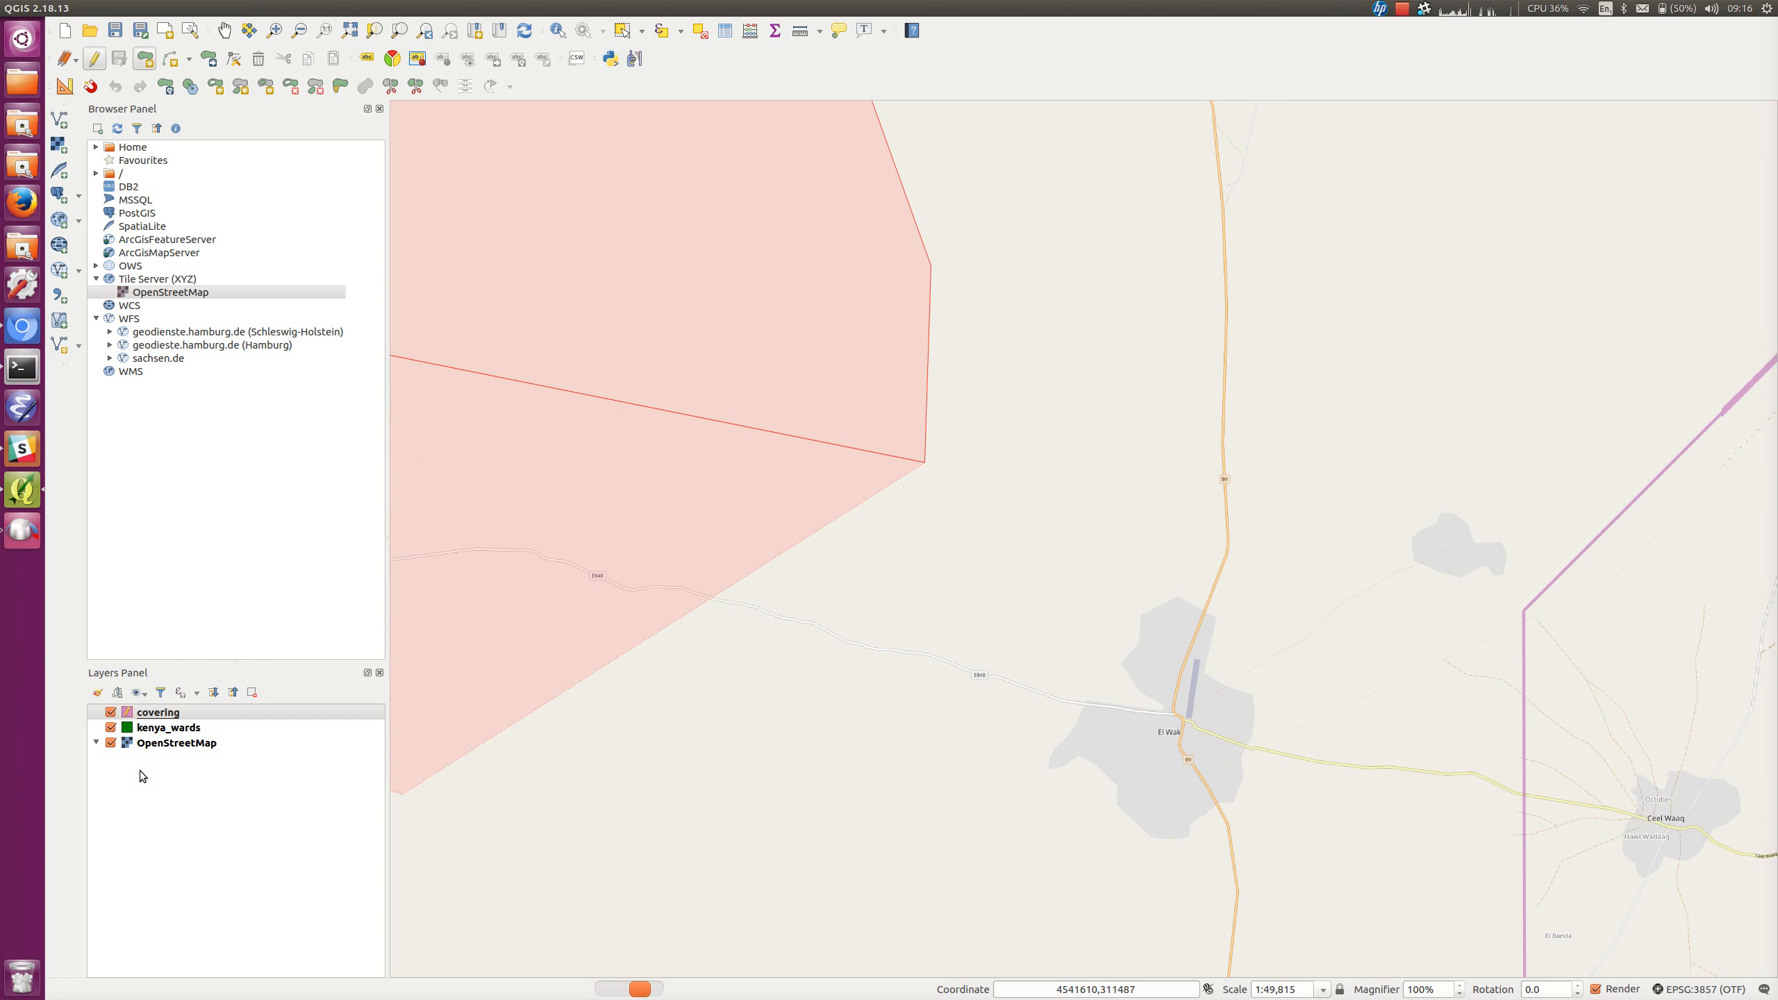
{"action": "left_click", "coordinate": [110, 744]}
{"action": "left_click", "coordinate": [904, 656]}
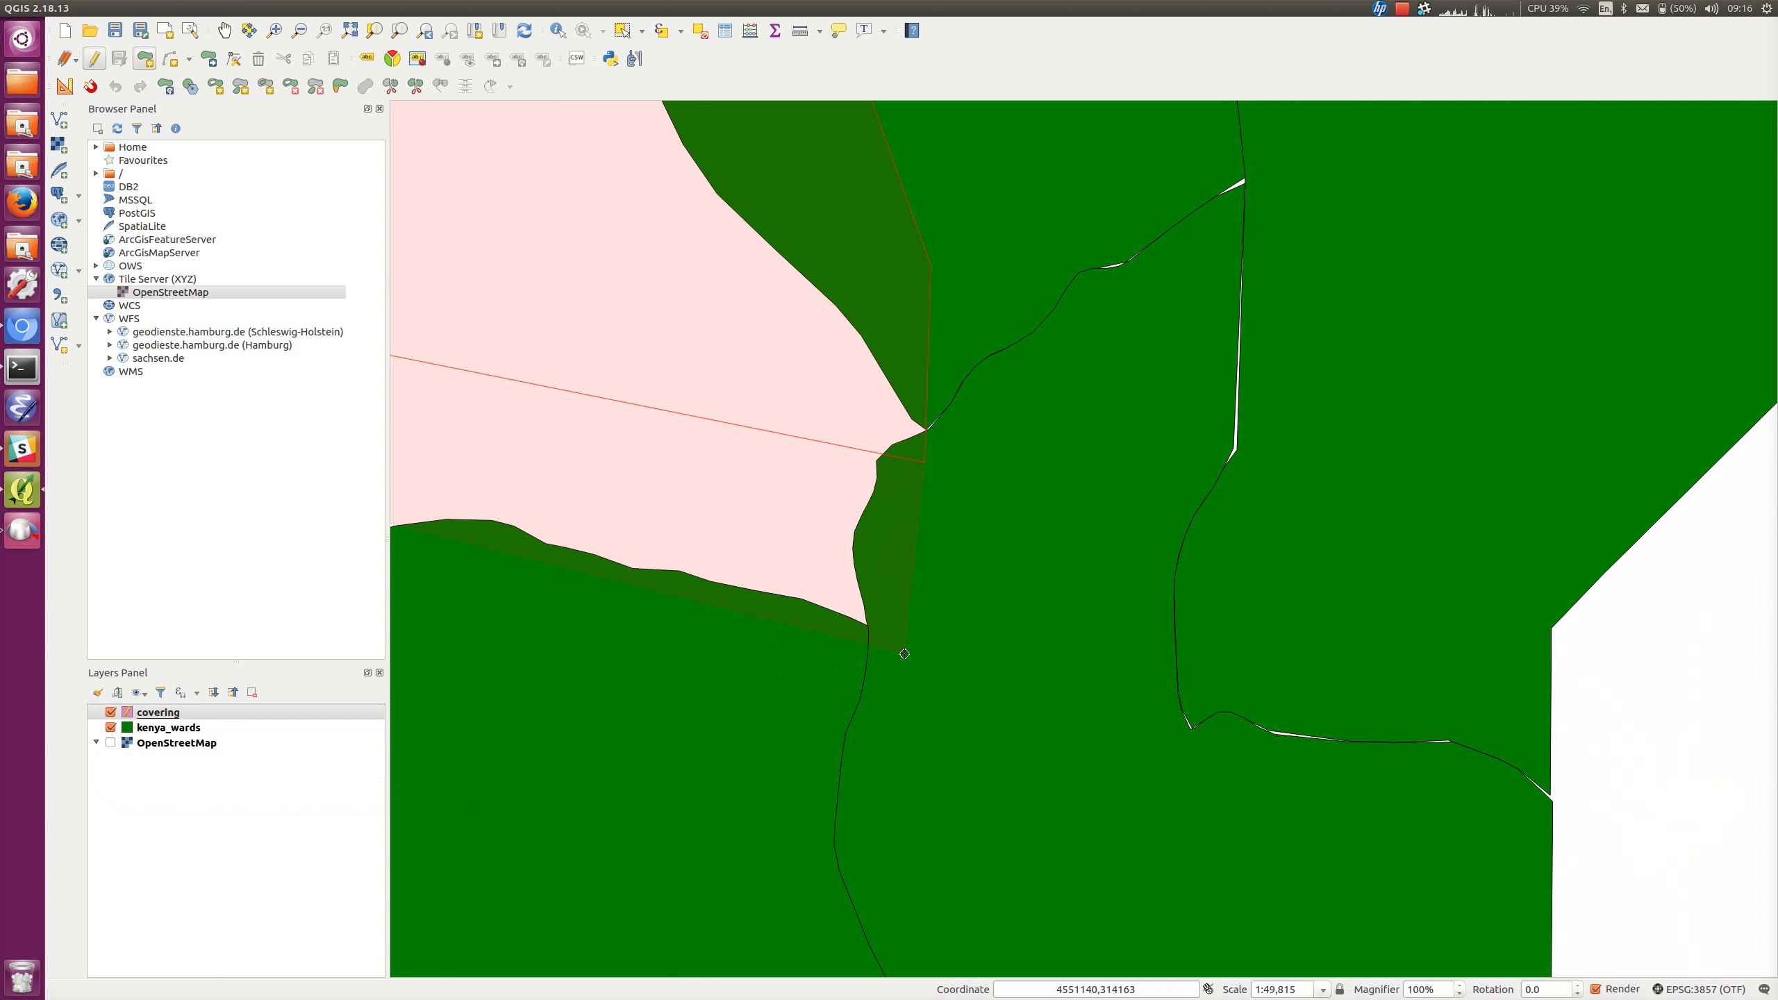
{"action": "scroll", "coordinate": [501, 632], "scroll_direction": "down", "scroll_amount": 1}
{"action": "scroll", "coordinate": [526, 634], "scroll_direction": "down", "scroll_amount": 1}
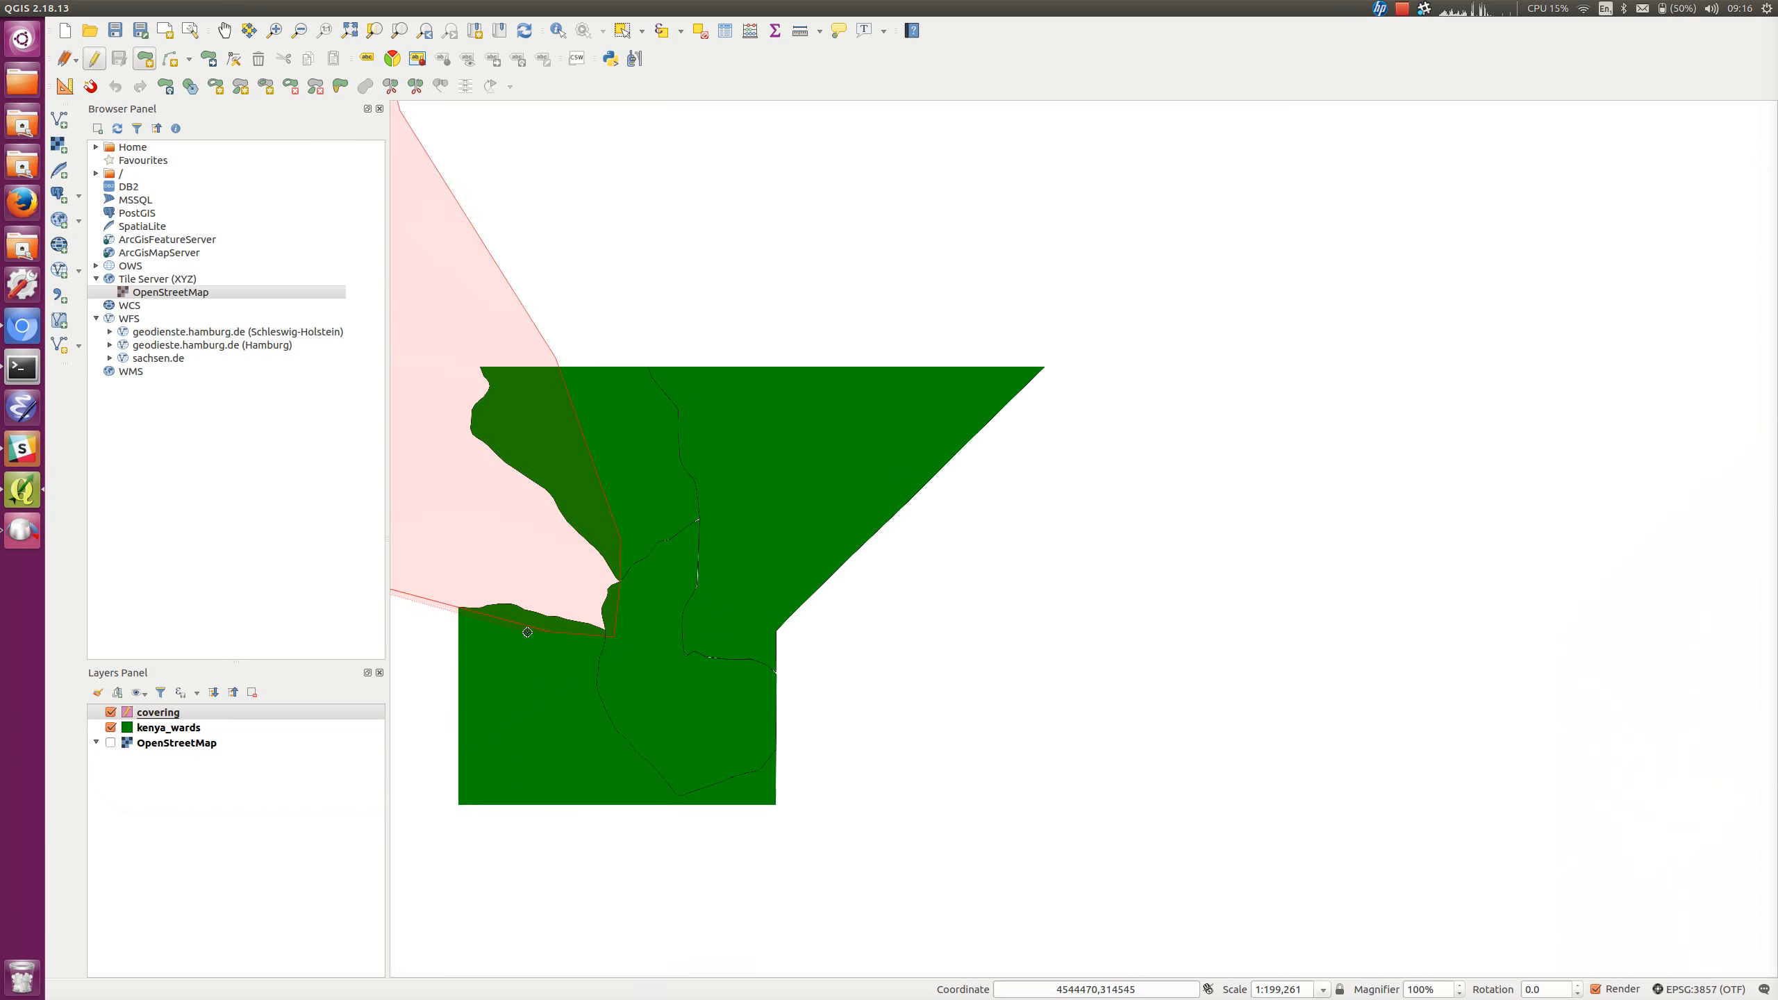
Bring the outline back loosely along the hole's southern edge to its western tip and finish the polygon with an empty id
{"action": "left_click_drag", "start_coordinate": [529, 636], "coordinate": [1237, 640]}
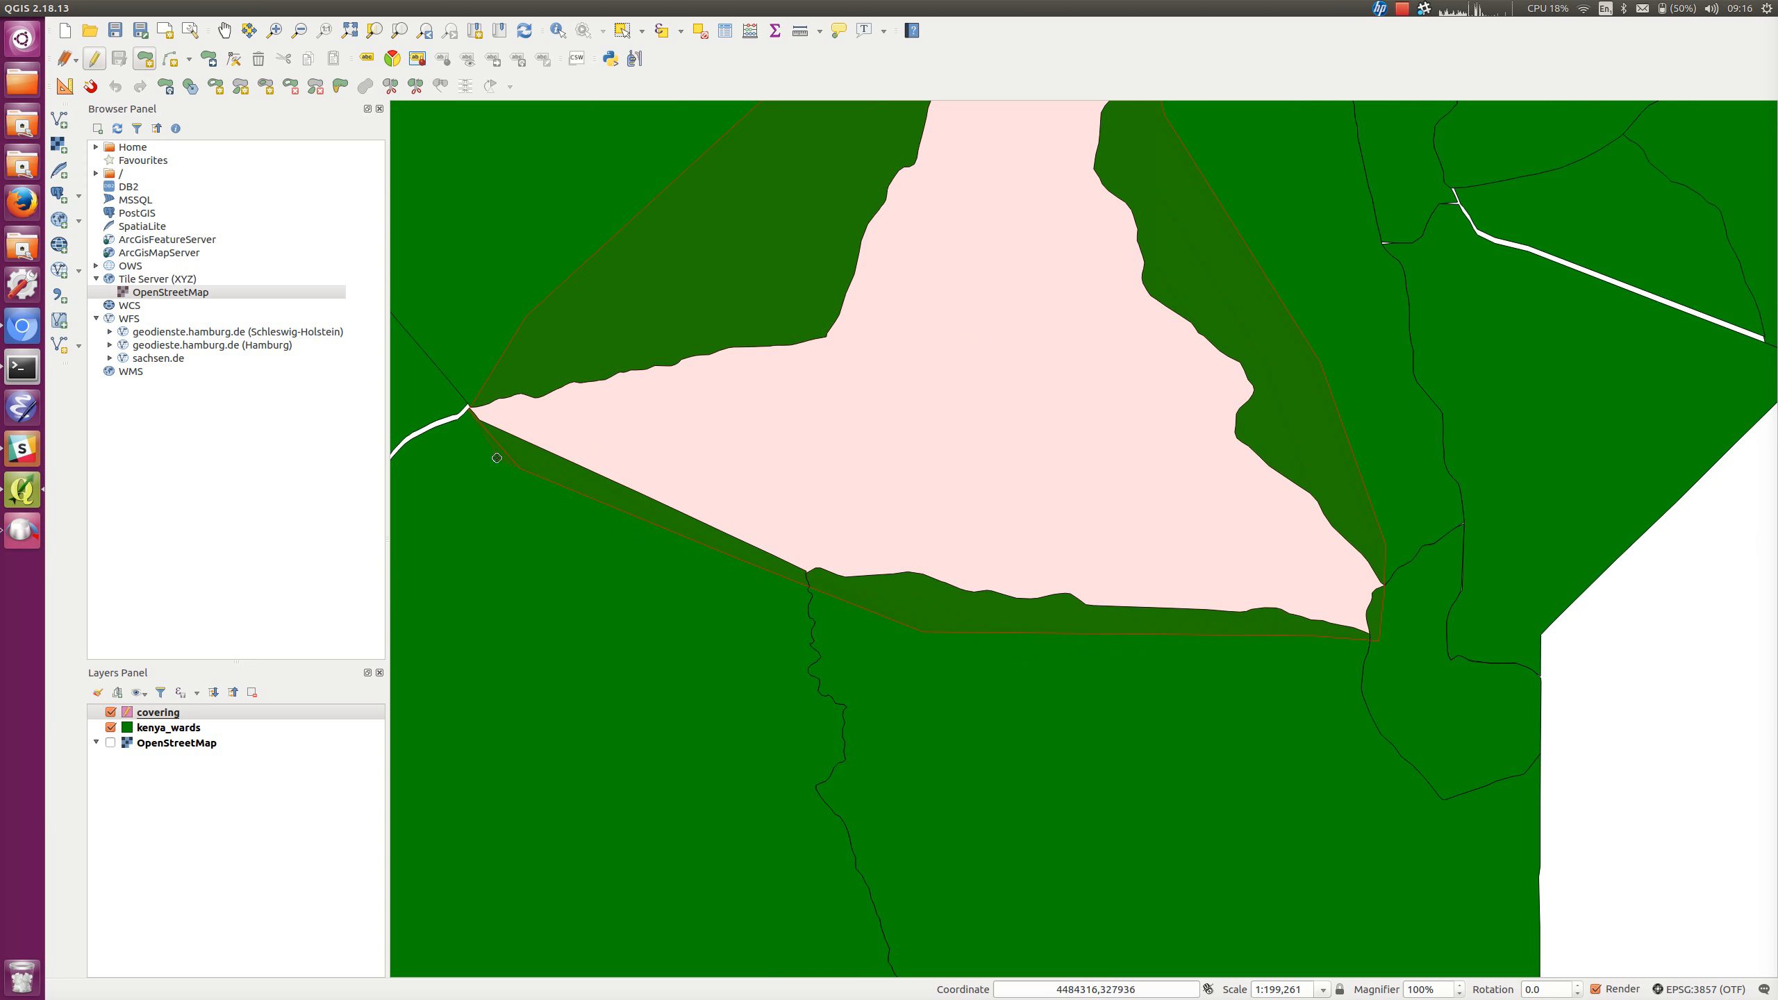
{"action": "left_click", "coordinate": [472, 427]}
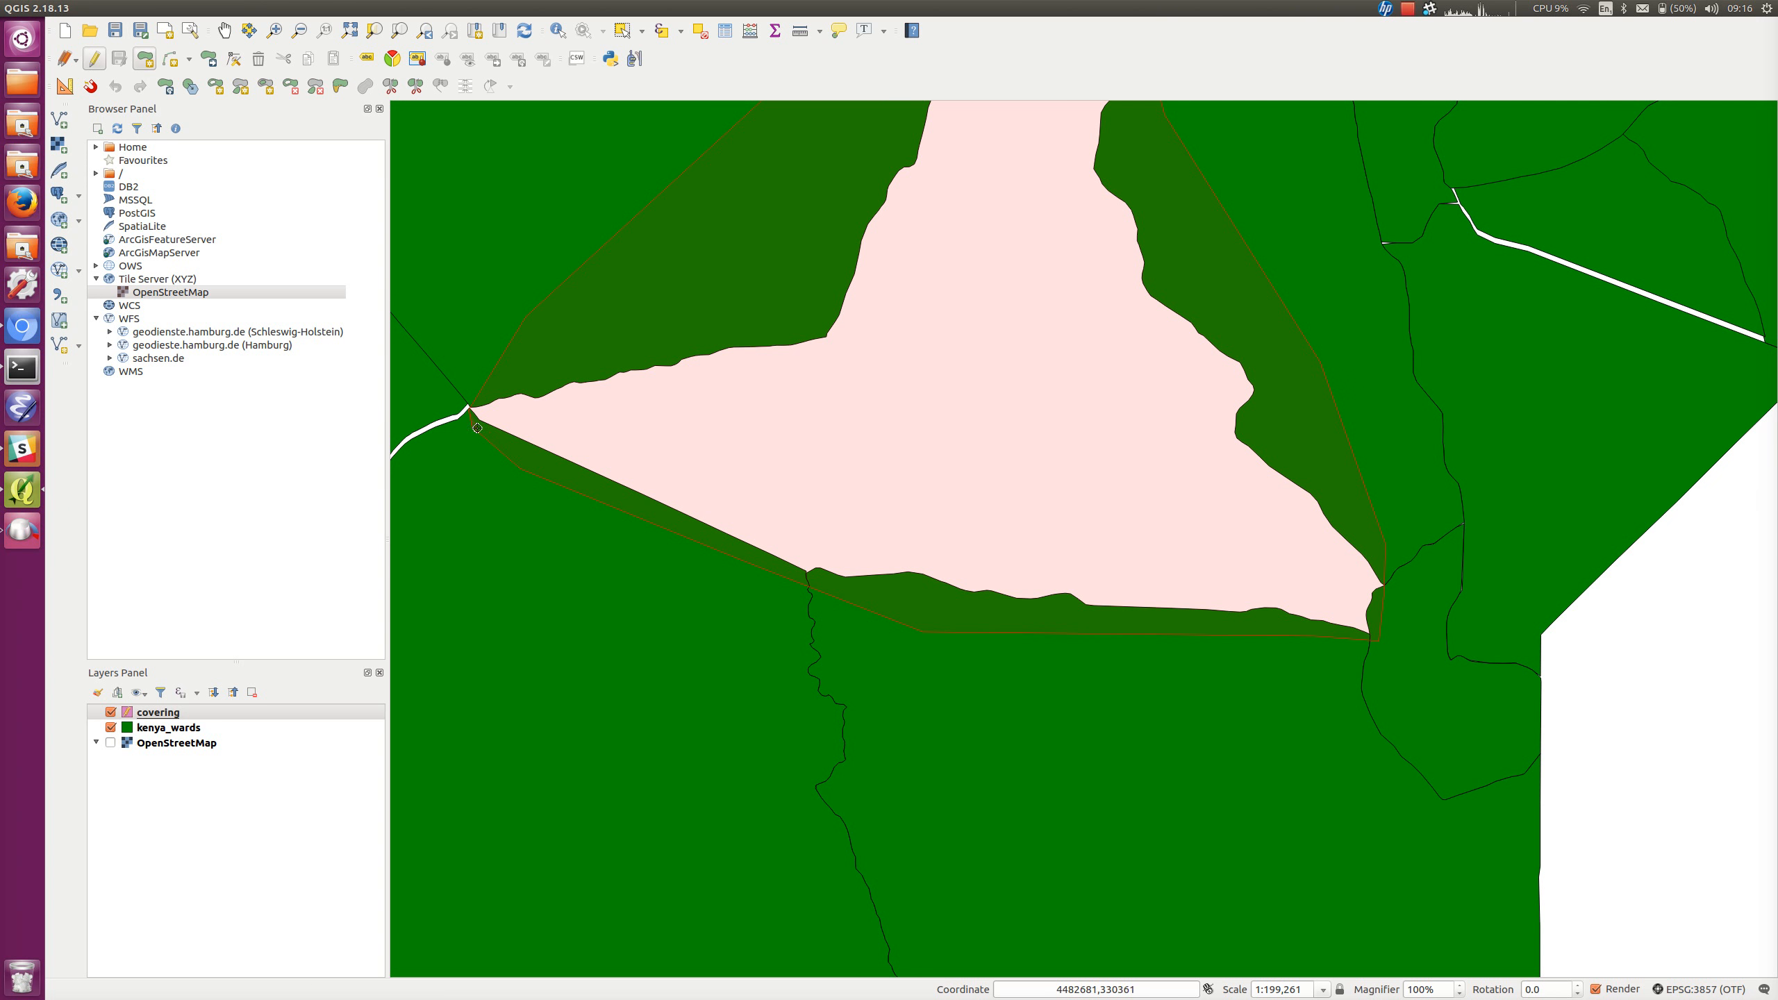
{"action": "right_click", "coordinate": [438, 475]}
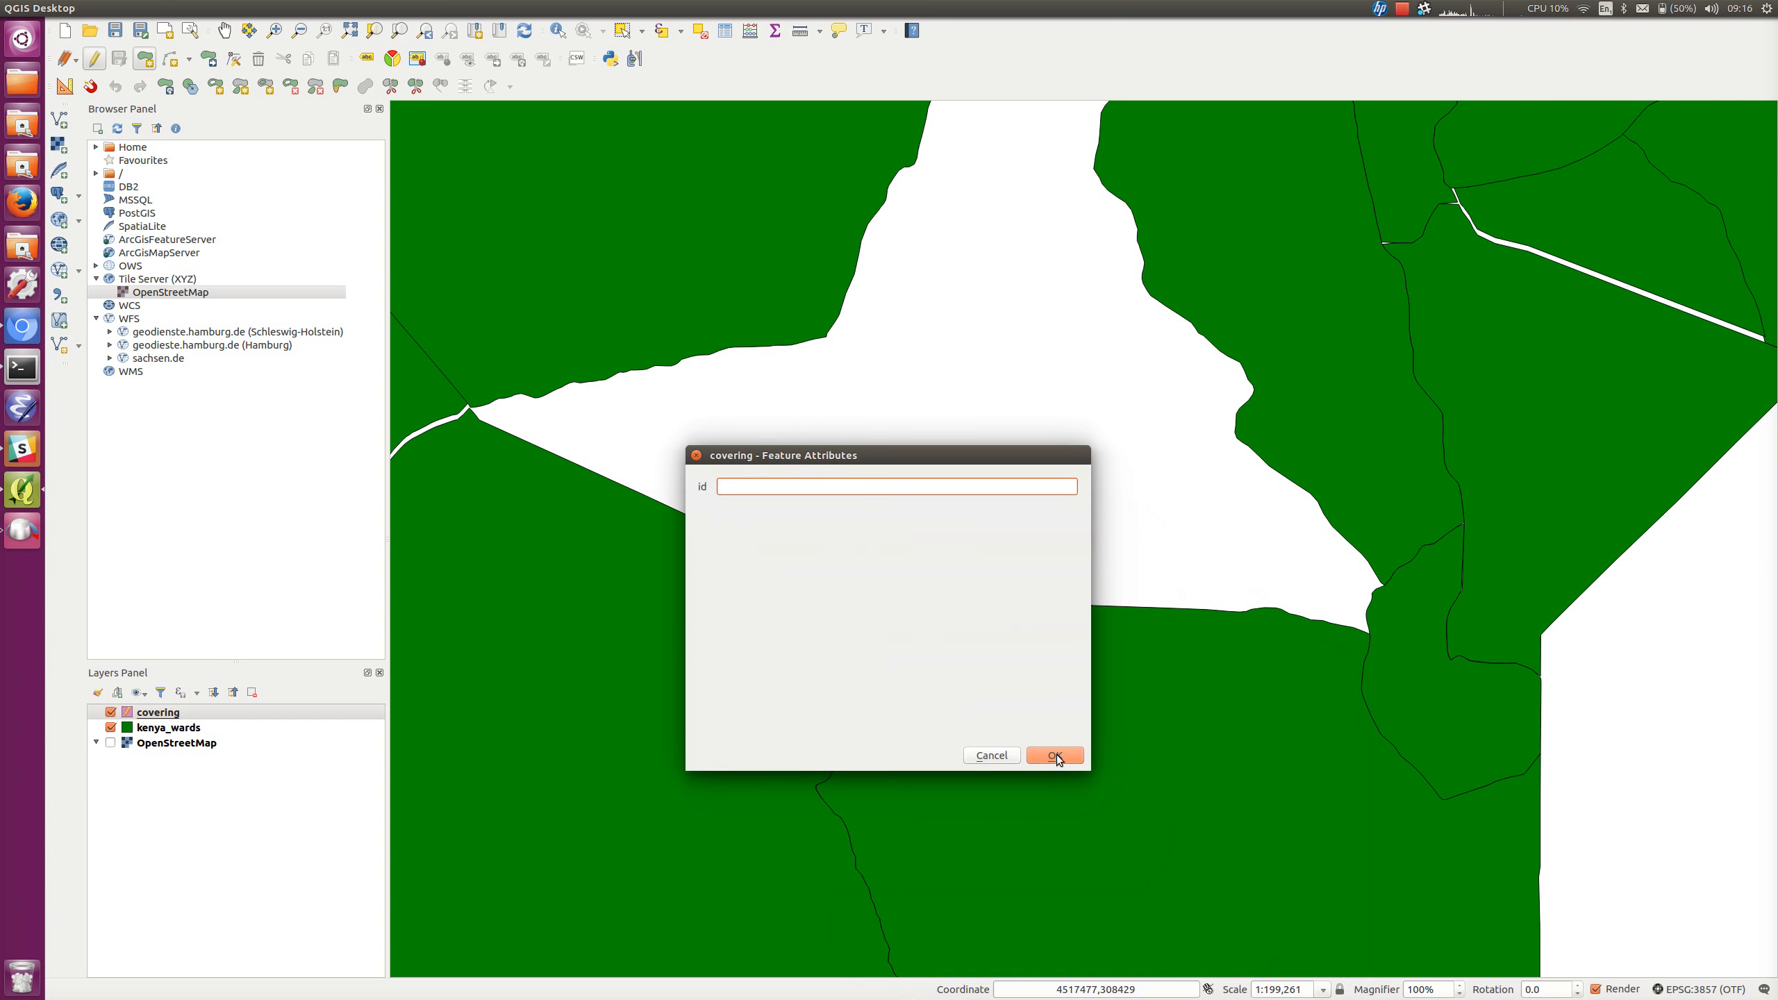
{"action": "left_click", "coordinate": [1056, 755]}
{"action": "scroll", "coordinate": [949, 326], "scroll_direction": "up", "scroll_amount": 1}
{"action": "scroll", "coordinate": [946, 321], "scroll_direction": "down", "scroll_amount": 1}
{"action": "scroll", "coordinate": [946, 321], "scroll_direction": "down", "scroll_amount": 1}
{"action": "left_click_drag", "start_coordinate": [945, 319], "coordinate": [836, 601]}
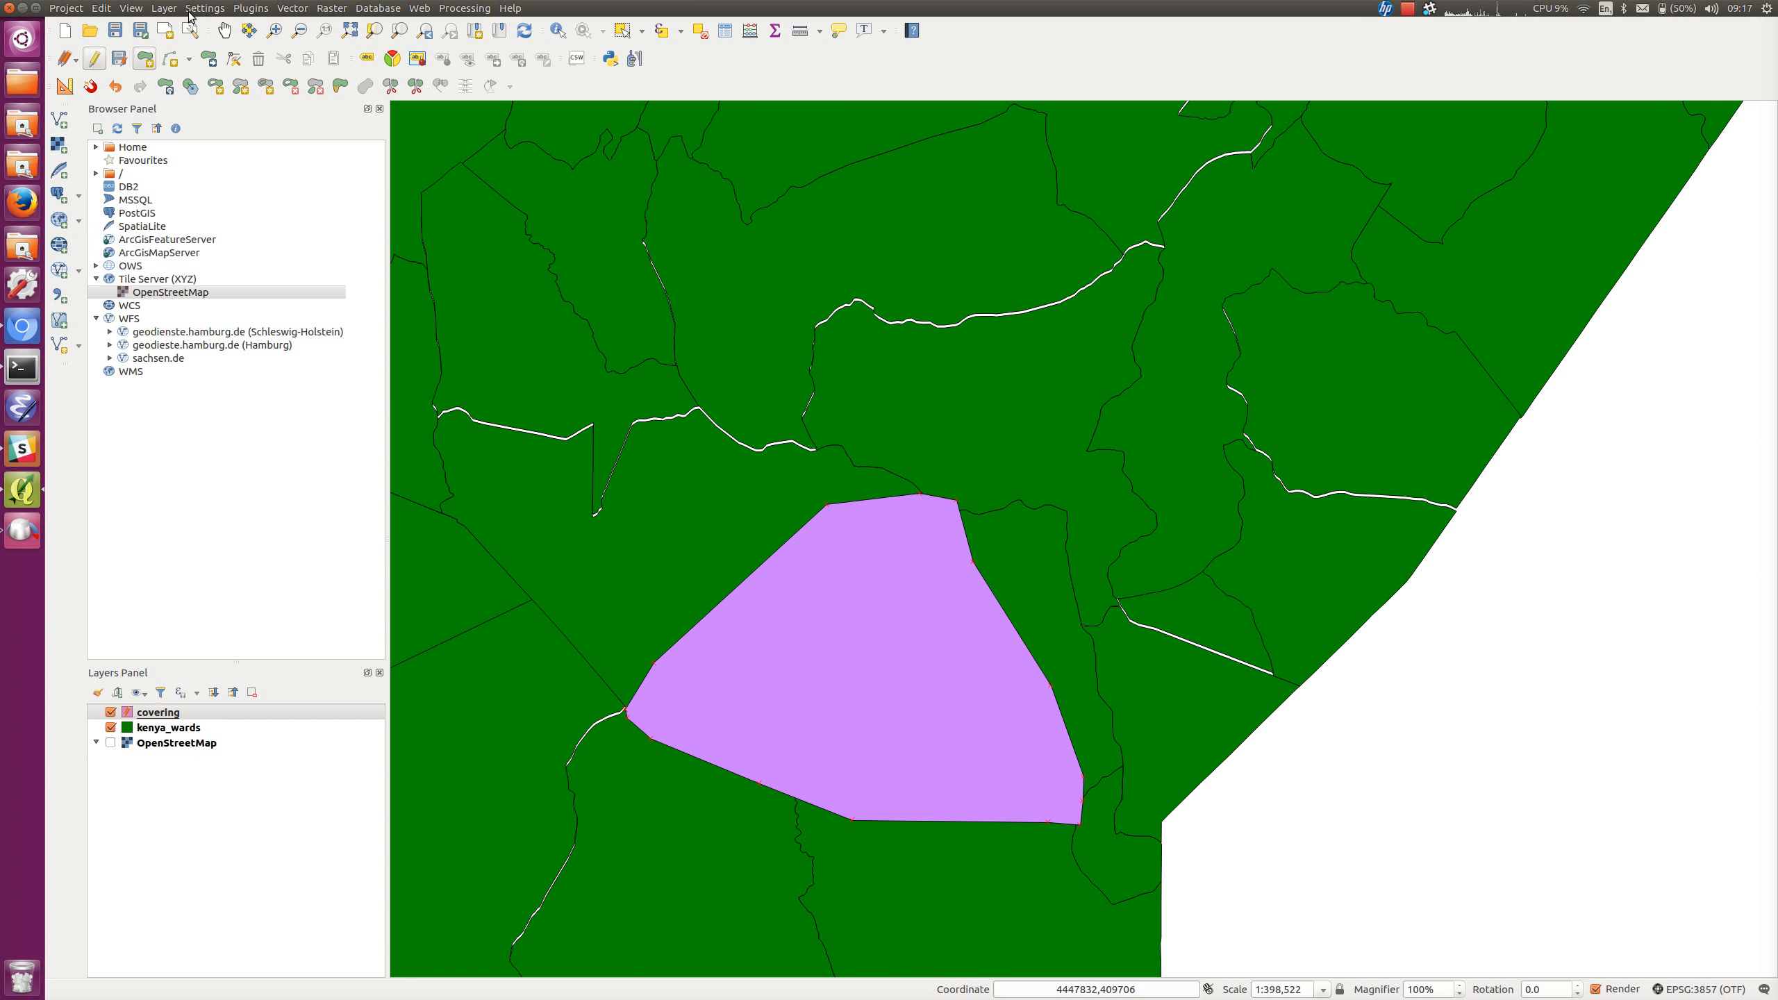
Run the Difference geoprocessing tool with covering as the input layer and kenya_wards as the difference layer, output to a temporary layer
{"action": "left_click", "coordinate": [287, 9]}
{"action": "mouse_move", "coordinate": [322, 74]}
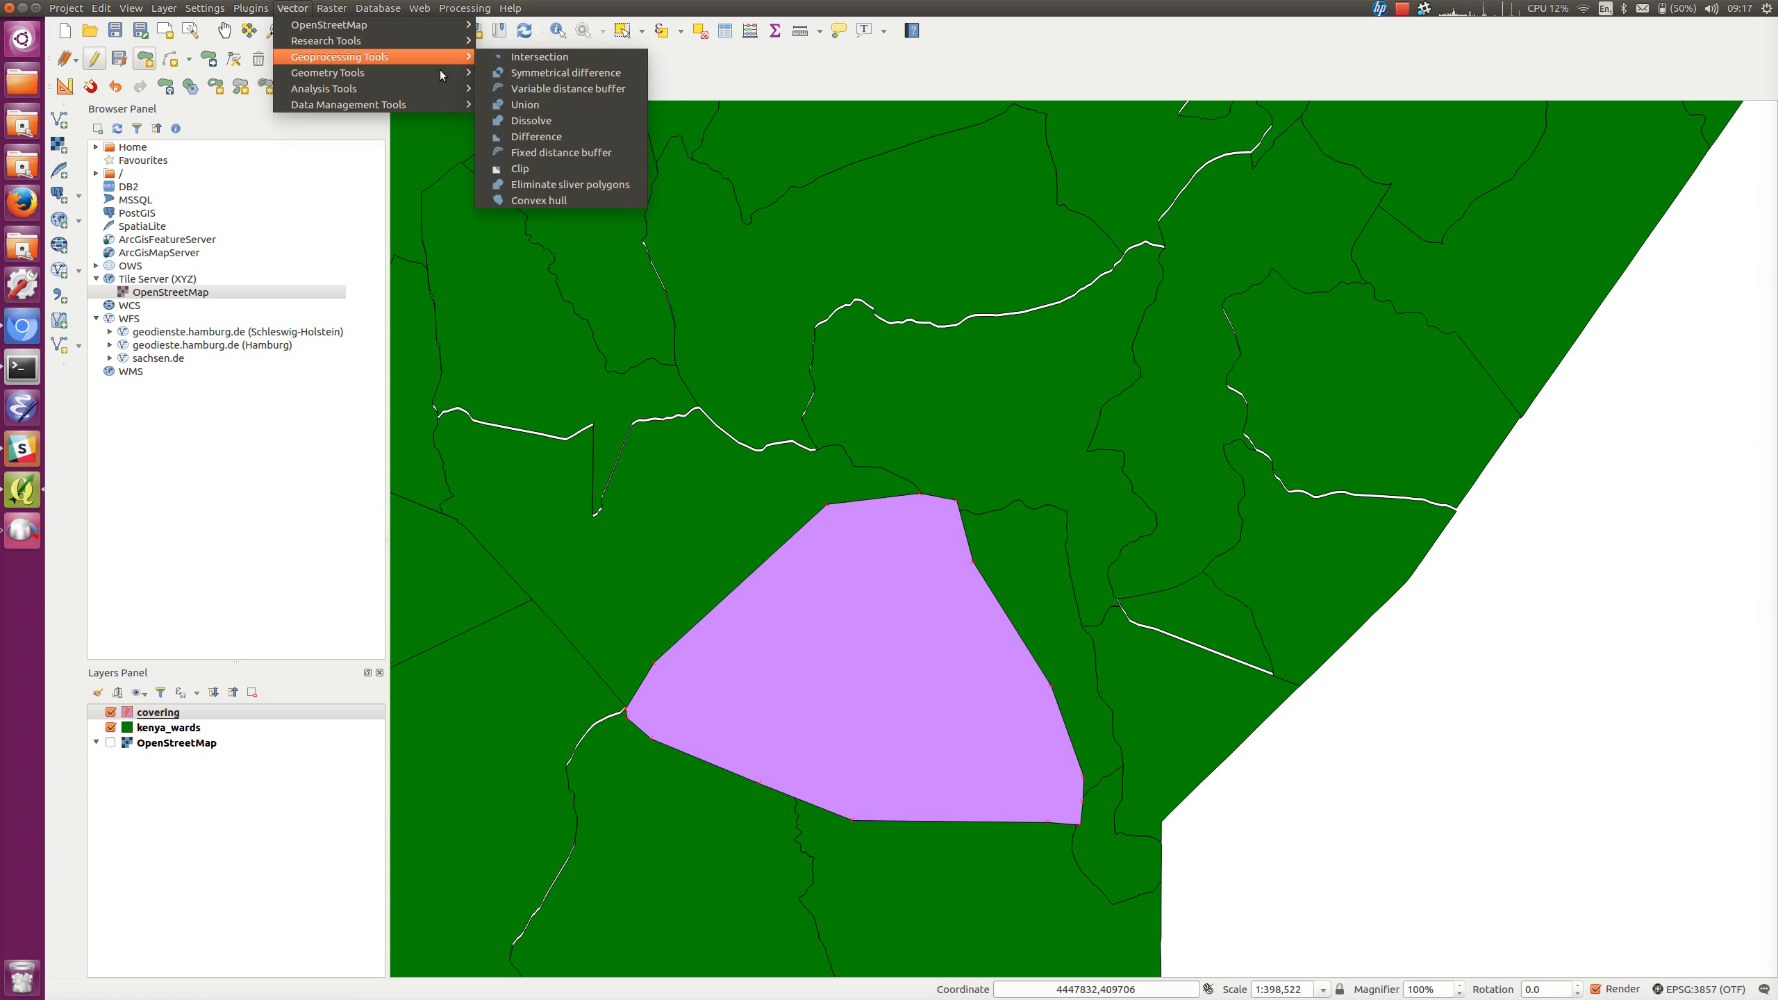
{"action": "left_click", "coordinate": [559, 137]}
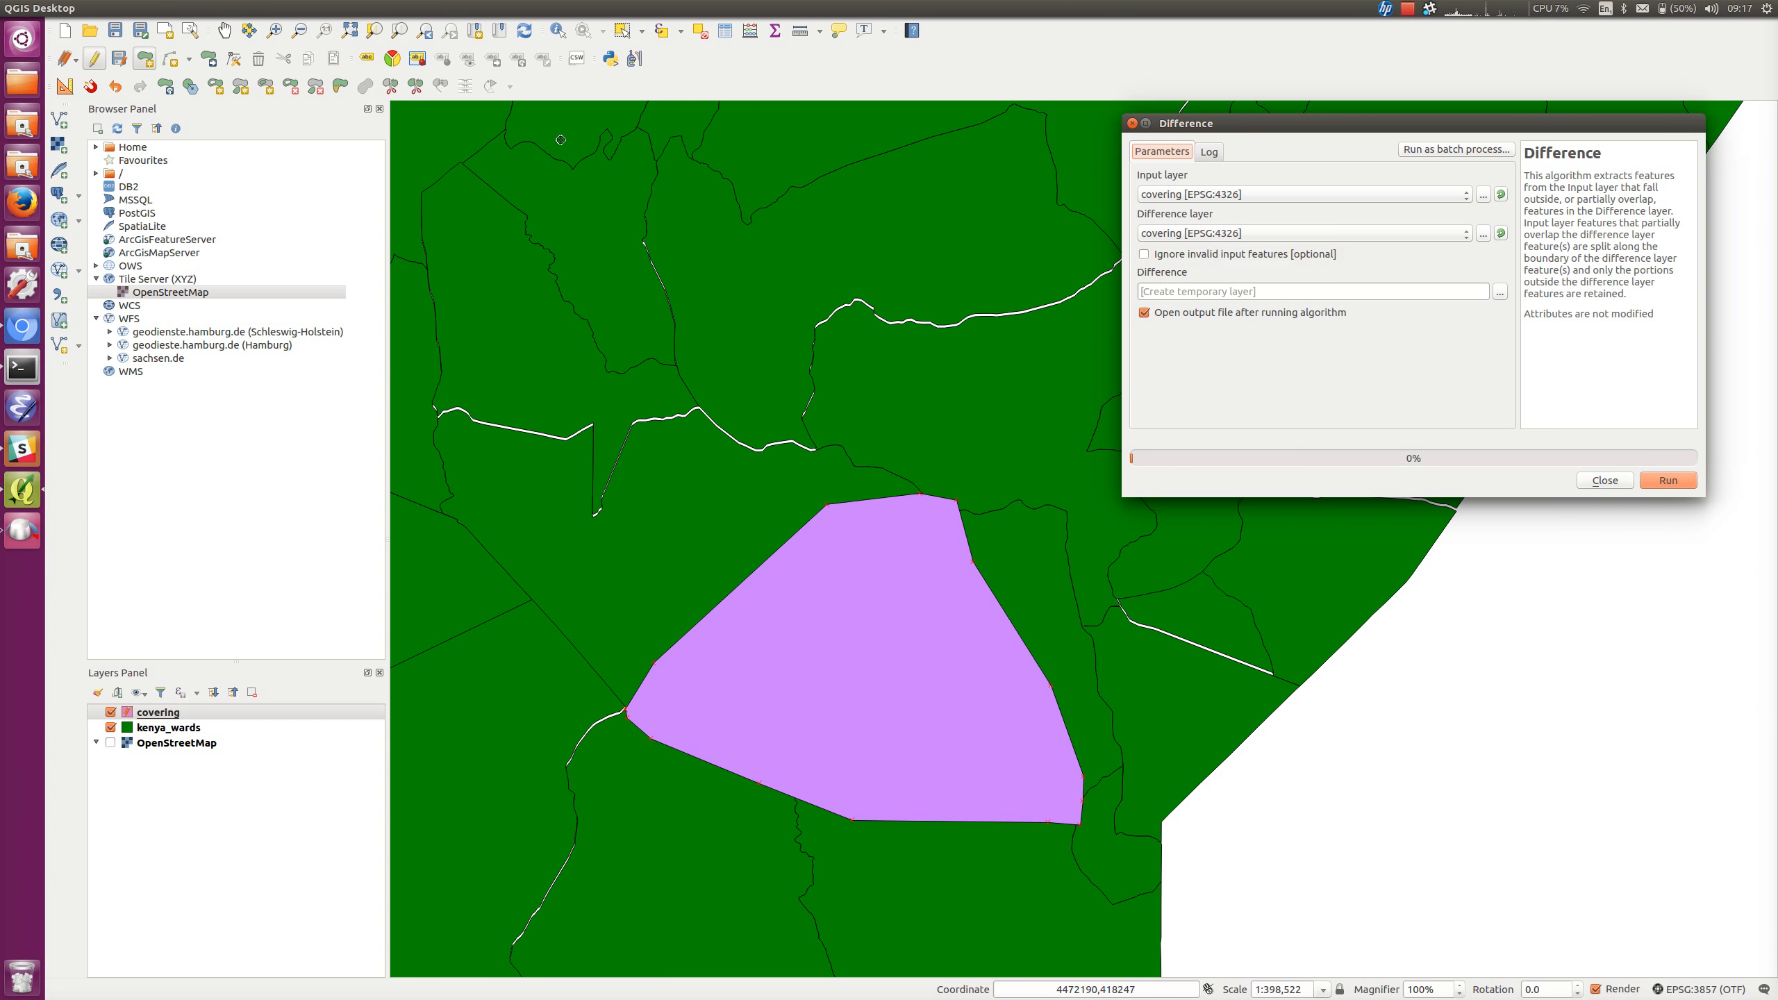
{"action": "left_click", "coordinate": [1328, 194]}
{"action": "left_click", "coordinate": [1328, 194]}
{"action": "left_click", "coordinate": [1306, 232]}
{"action": "left_click", "coordinate": [1281, 250]}
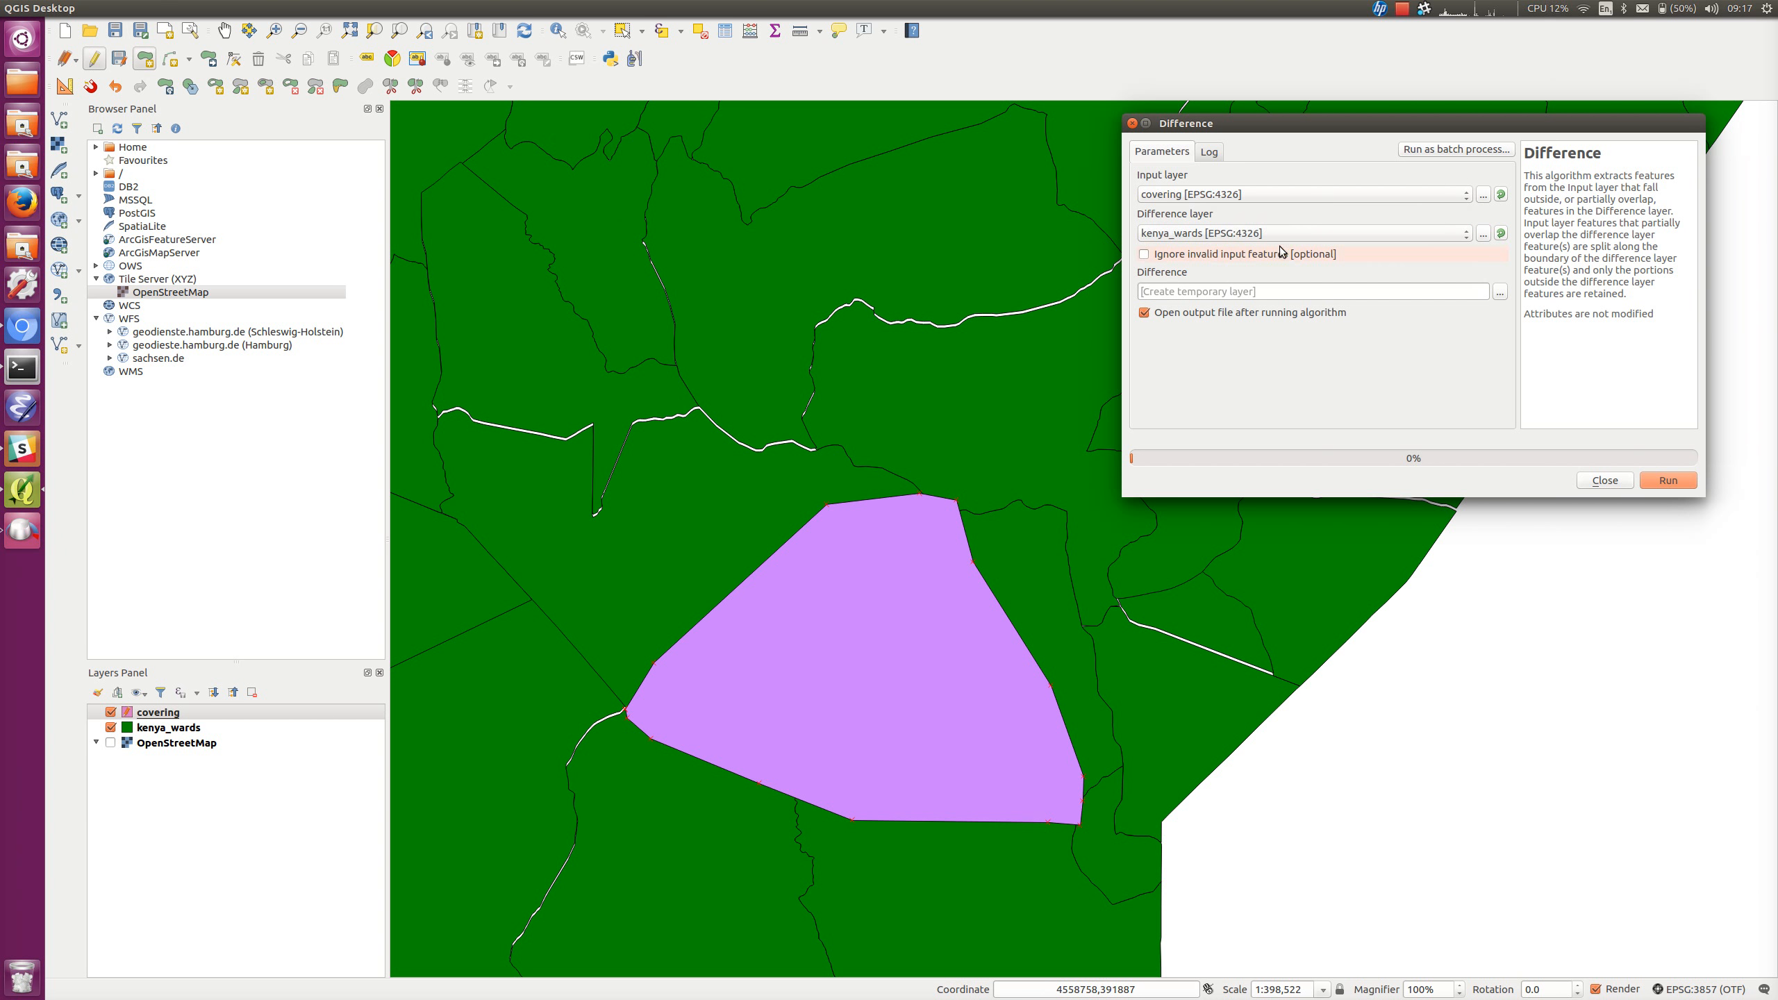
{"action": "left_click", "coordinate": [1672, 481]}
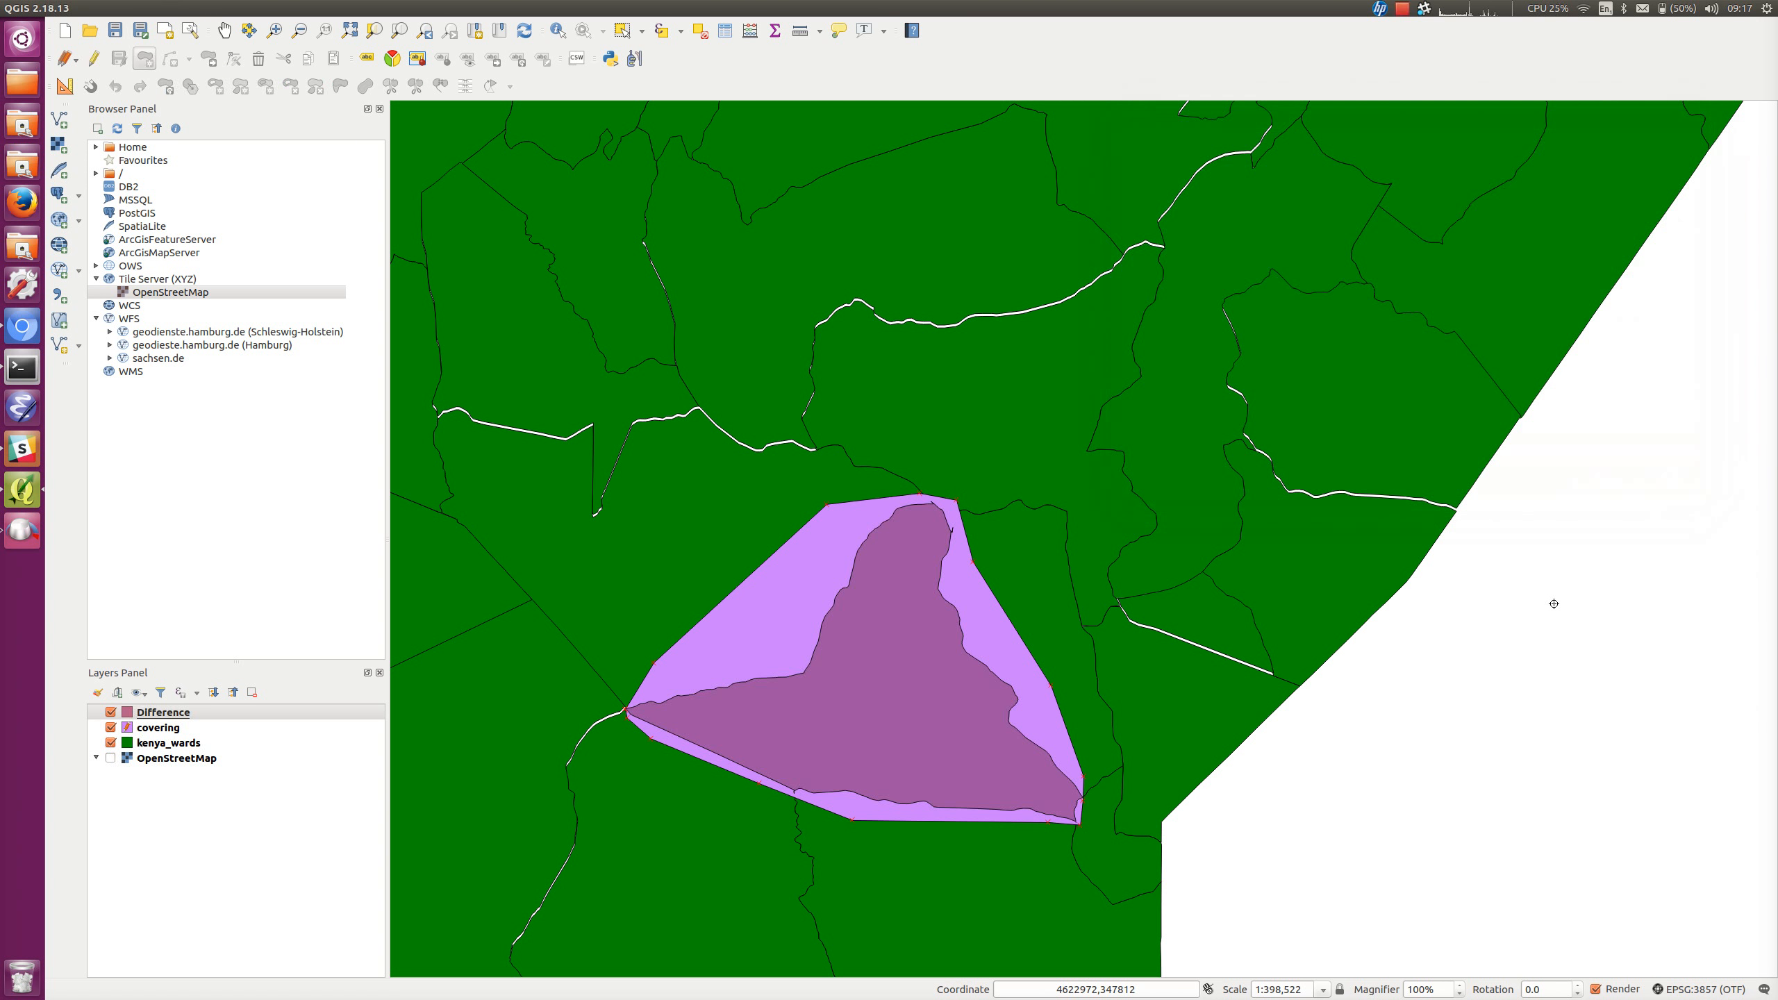
Remove the covering layer from the project without saving its edits
{"action": "left_click", "coordinate": [160, 729]}
{"action": "right_click", "coordinate": [160, 729]}
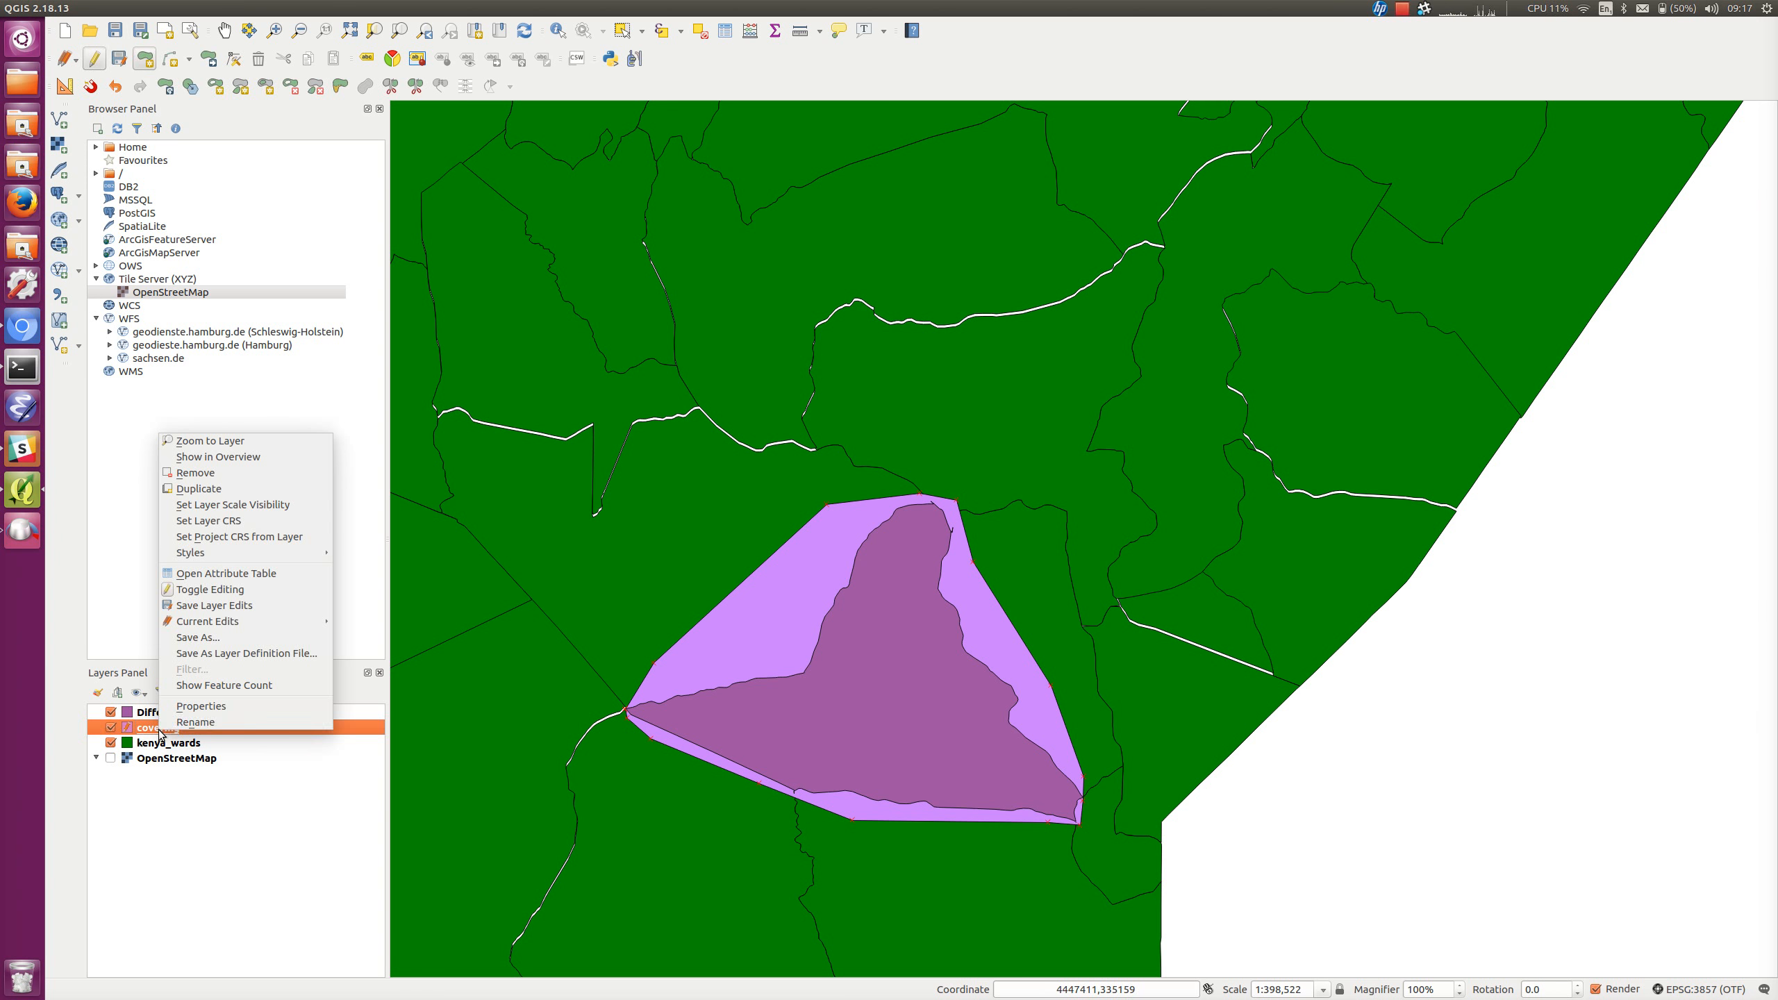
{"action": "left_click", "coordinate": [197, 475]}
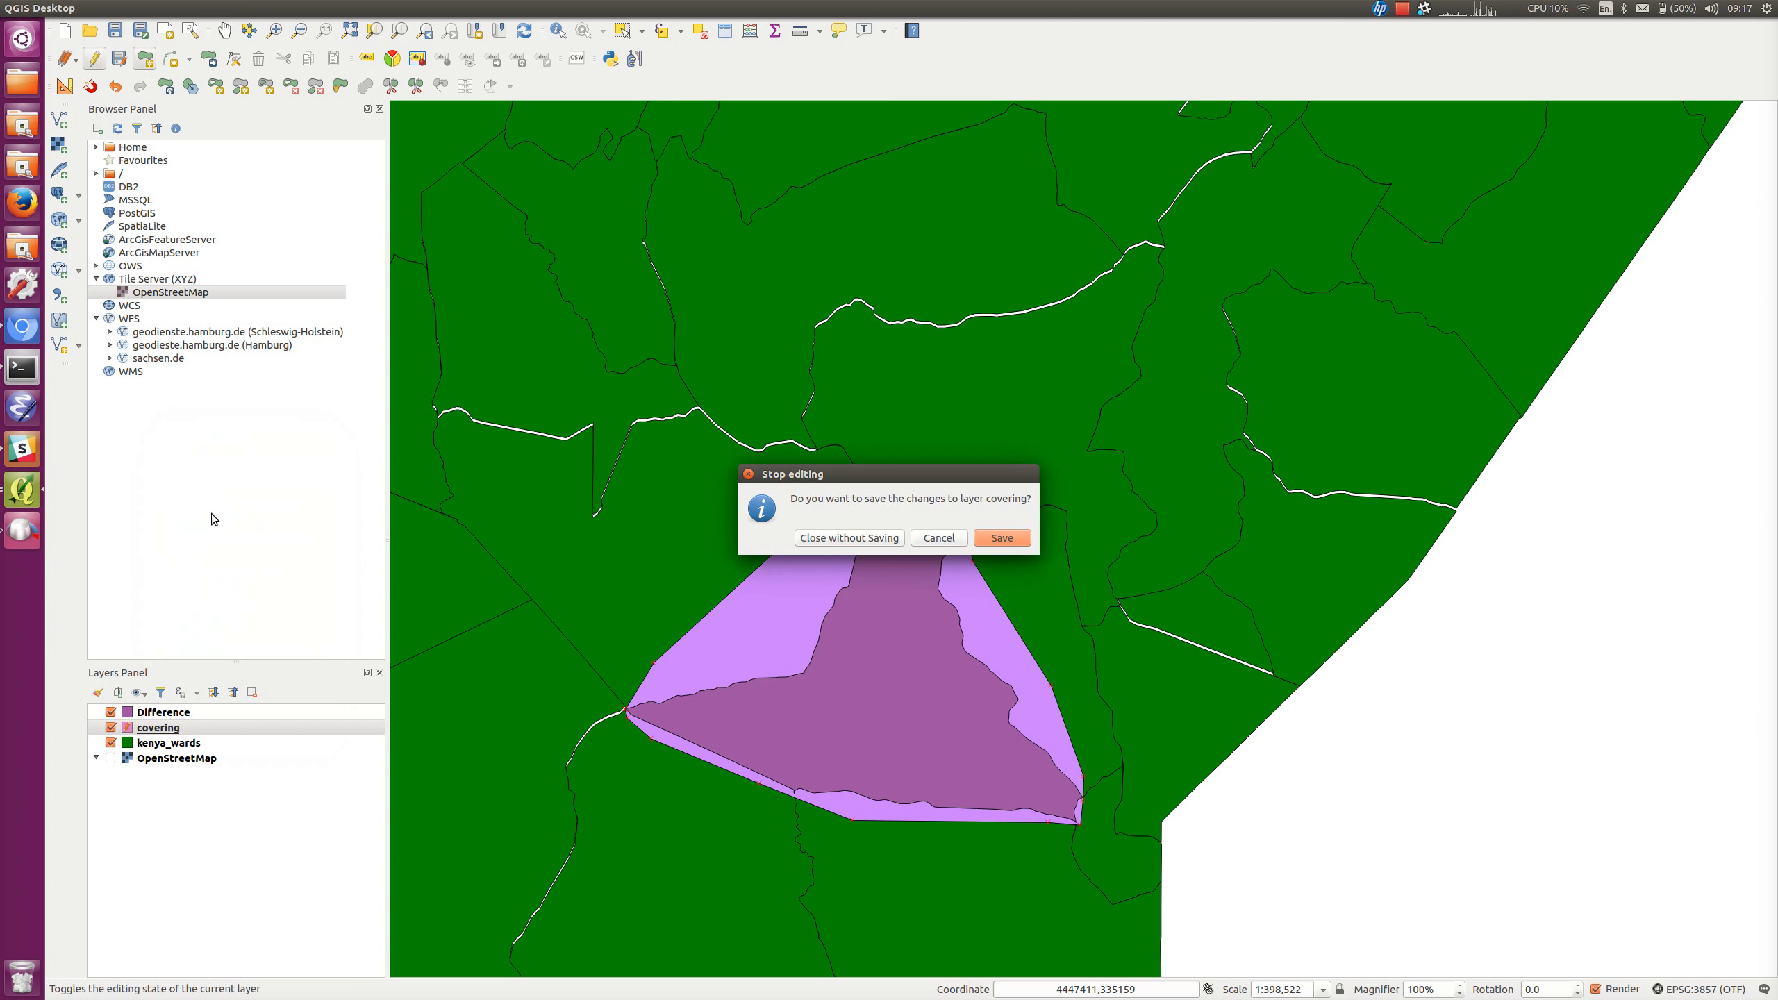
{"action": "left_click", "coordinate": [876, 543]}
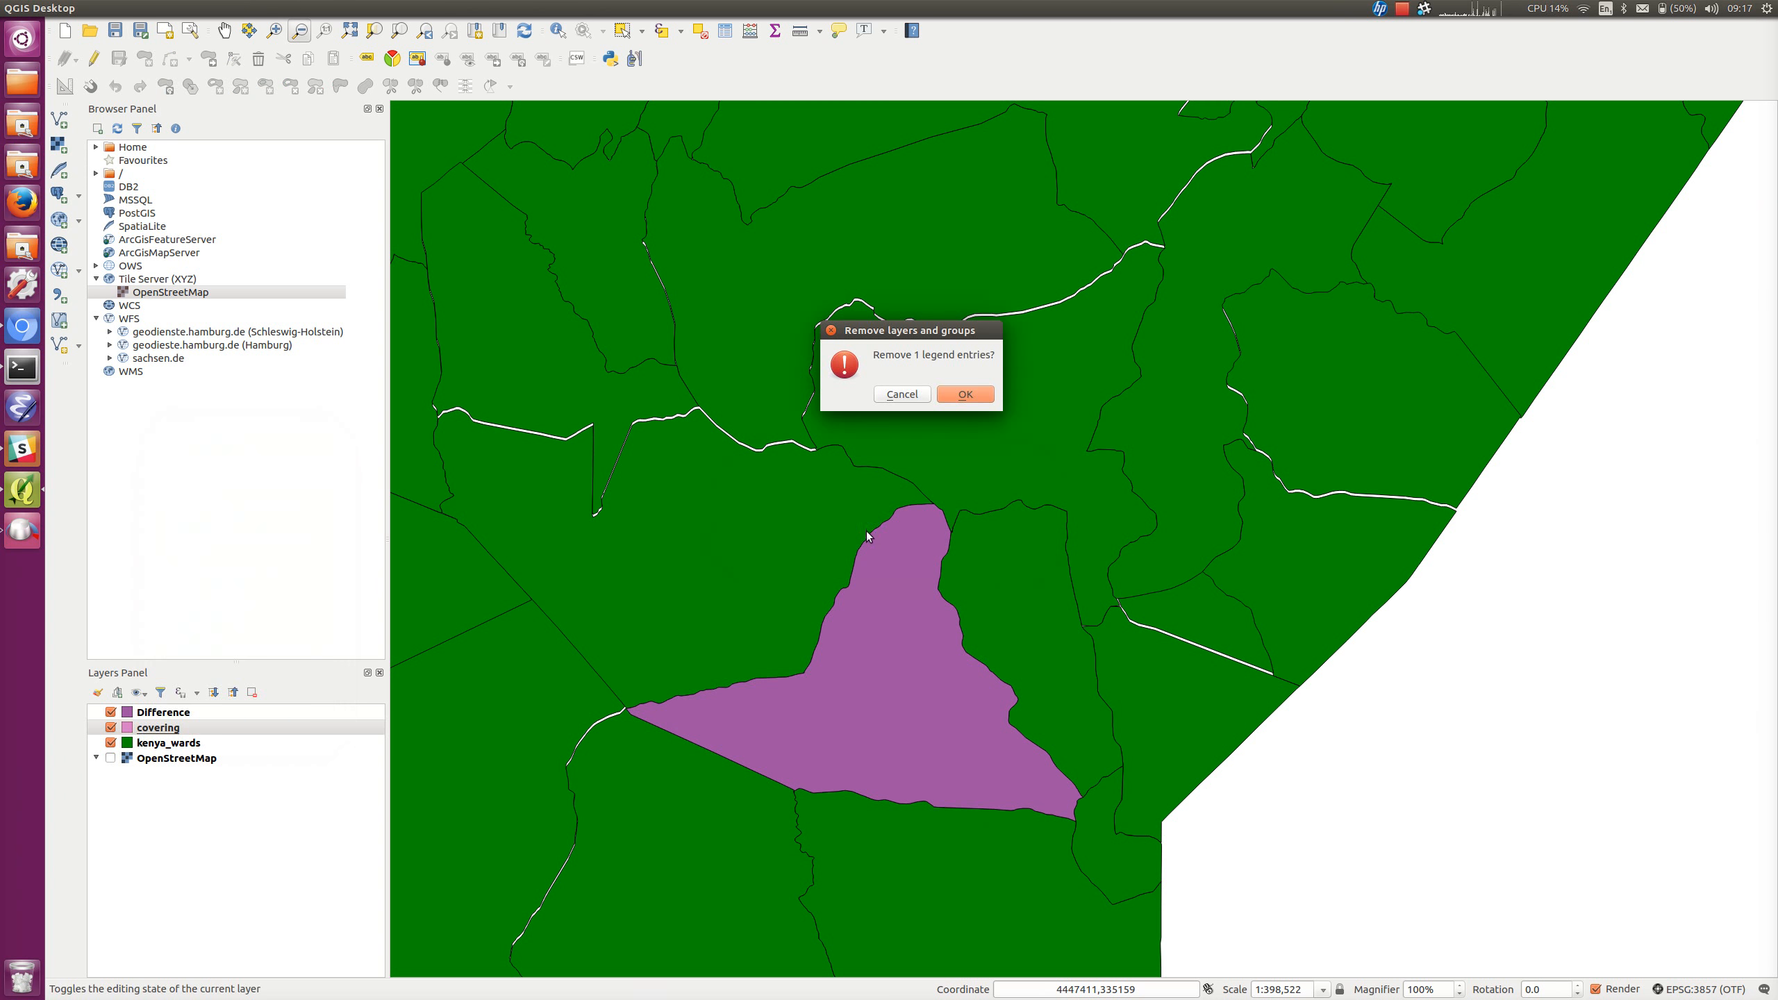
{"action": "left_click", "coordinate": [965, 395]}
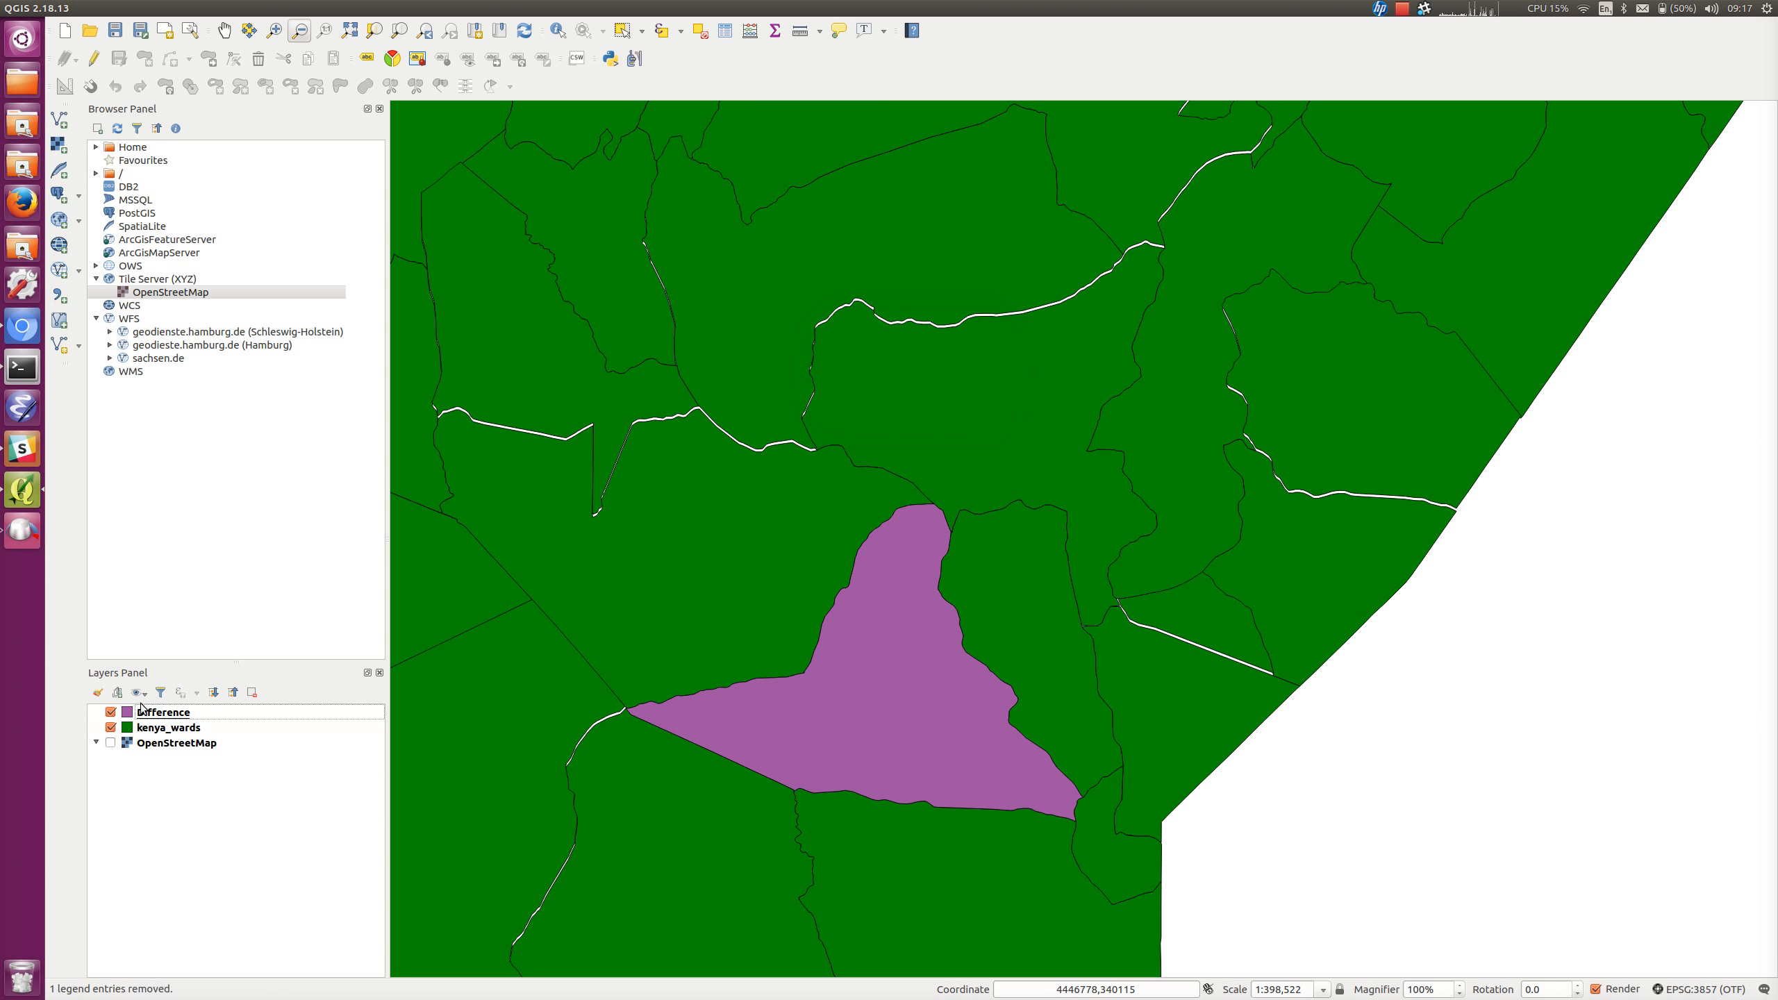
Toggle the Difference layer's visibility to check it, and select its only feature from the attribute table
{"action": "left_click", "coordinate": [111, 712]}
{"action": "left_click", "coordinate": [111, 713]}
{"action": "right_click", "coordinate": [184, 716]}
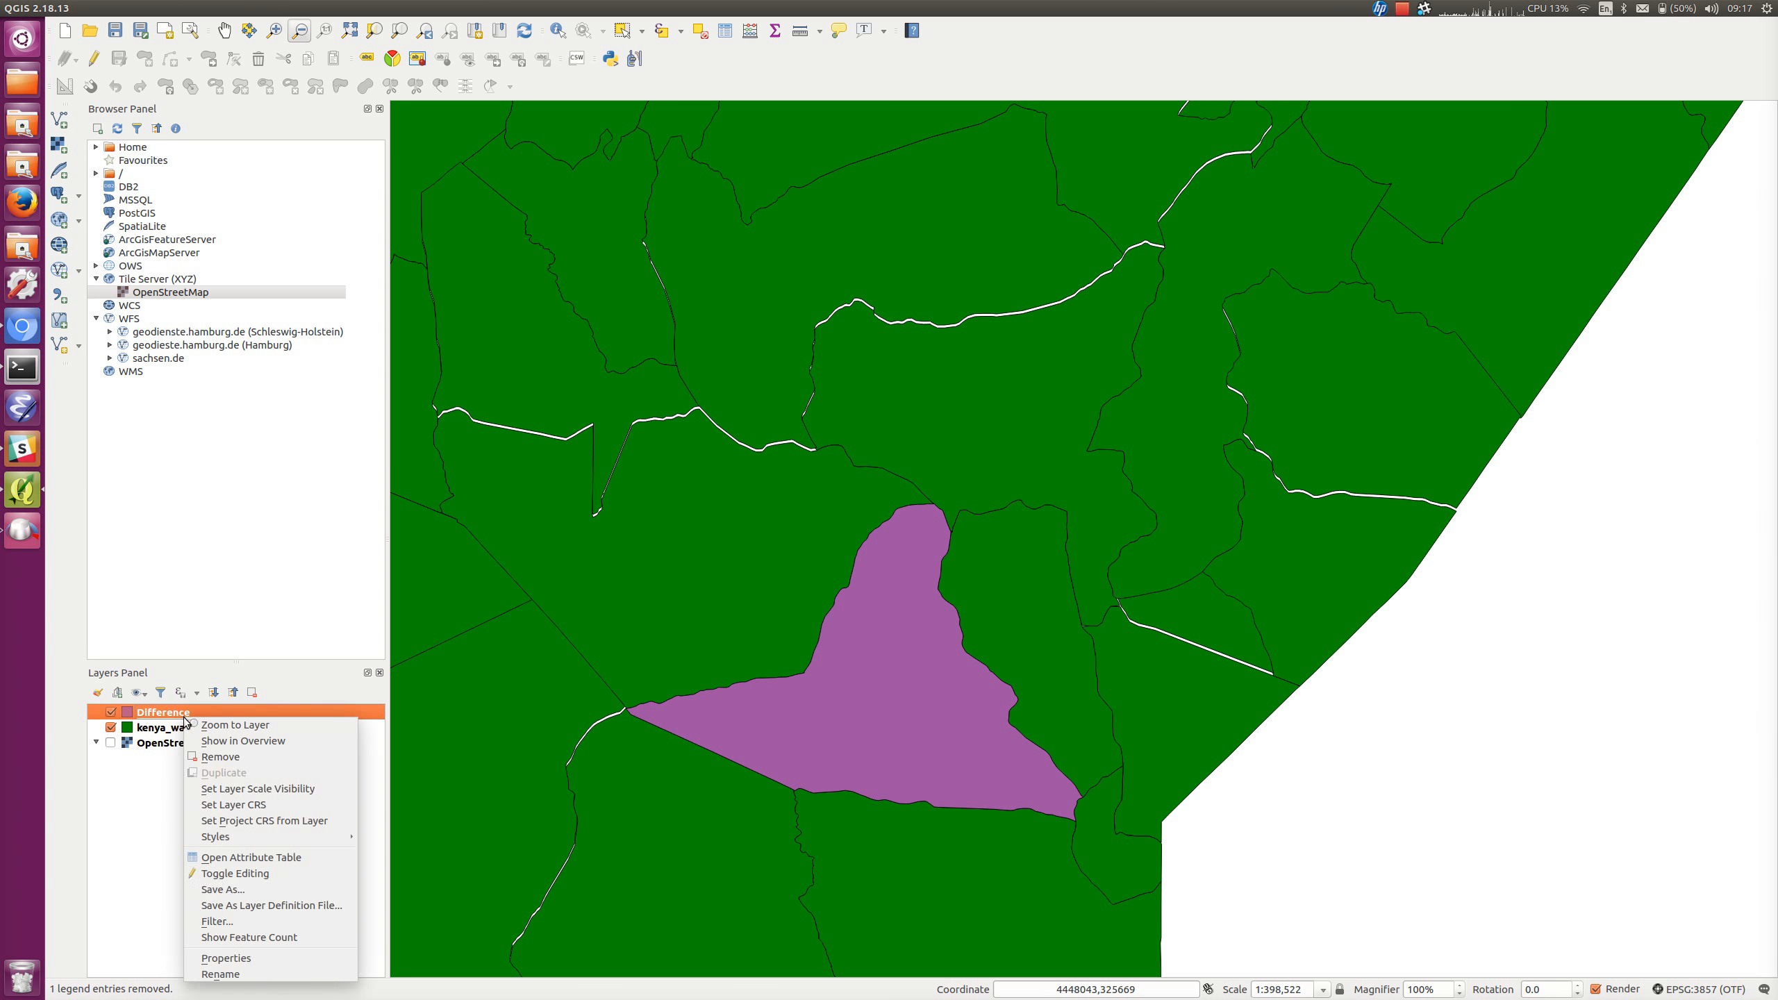
{"action": "left_click", "coordinate": [272, 856]}
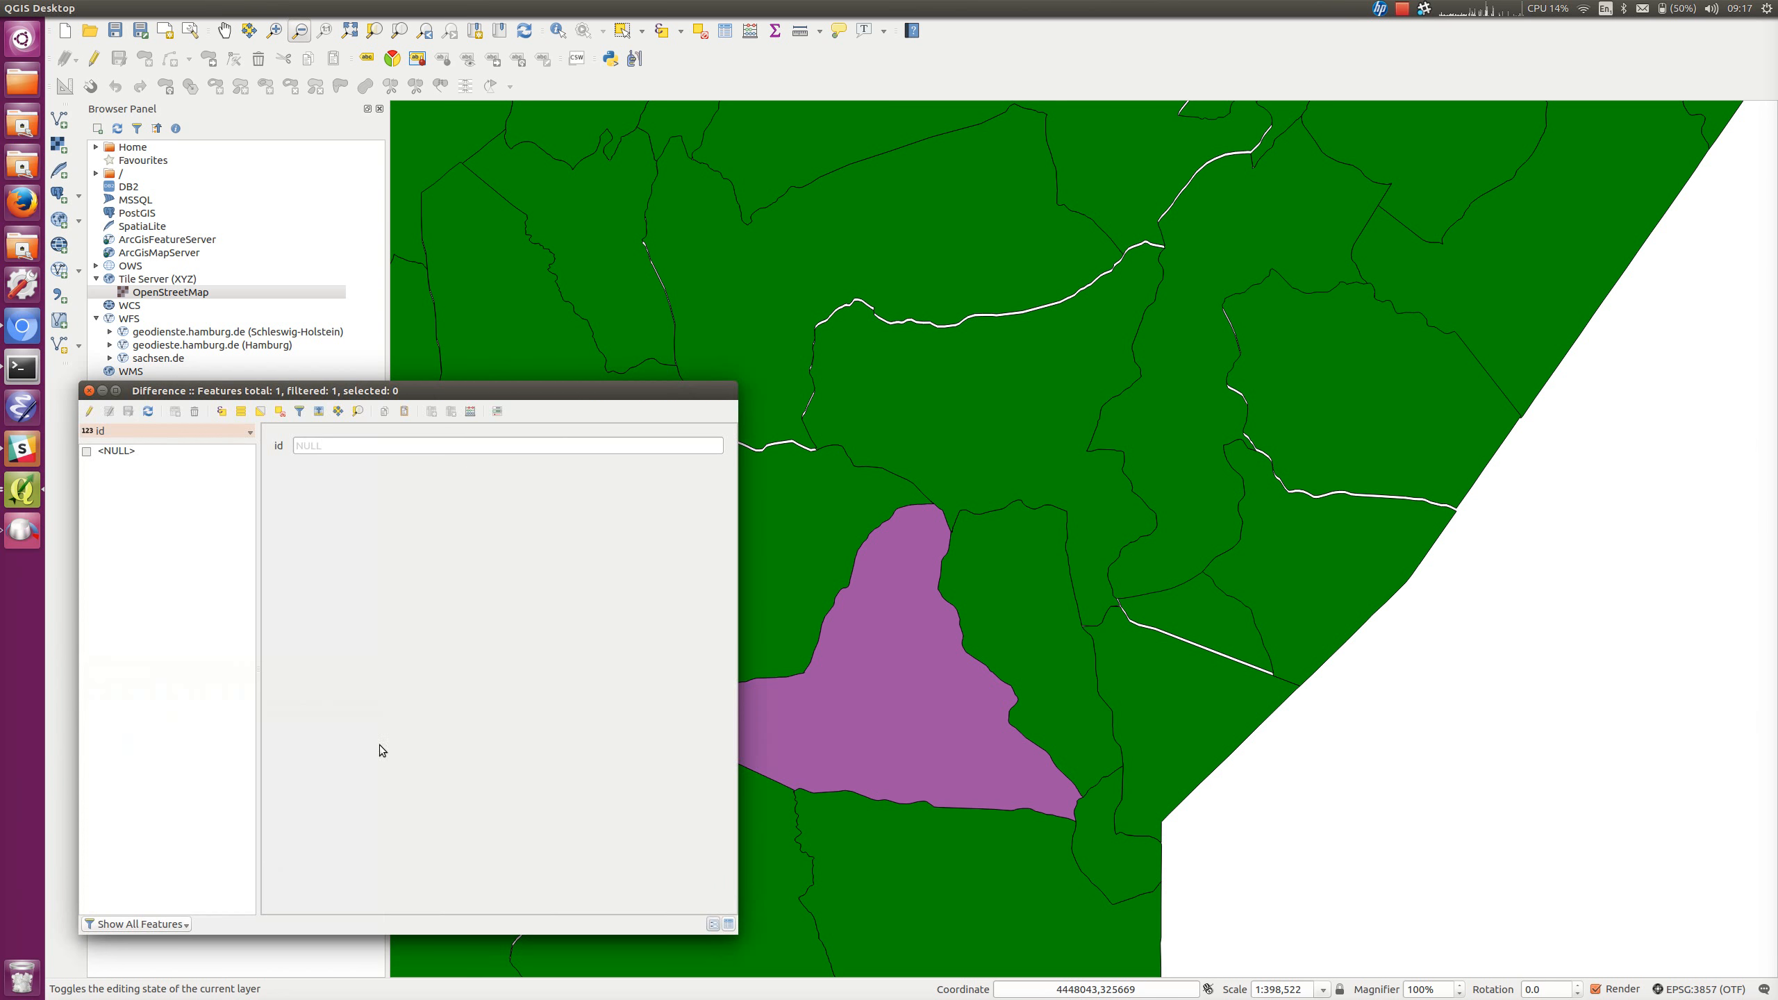
{"action": "left_click", "coordinate": [86, 453]}
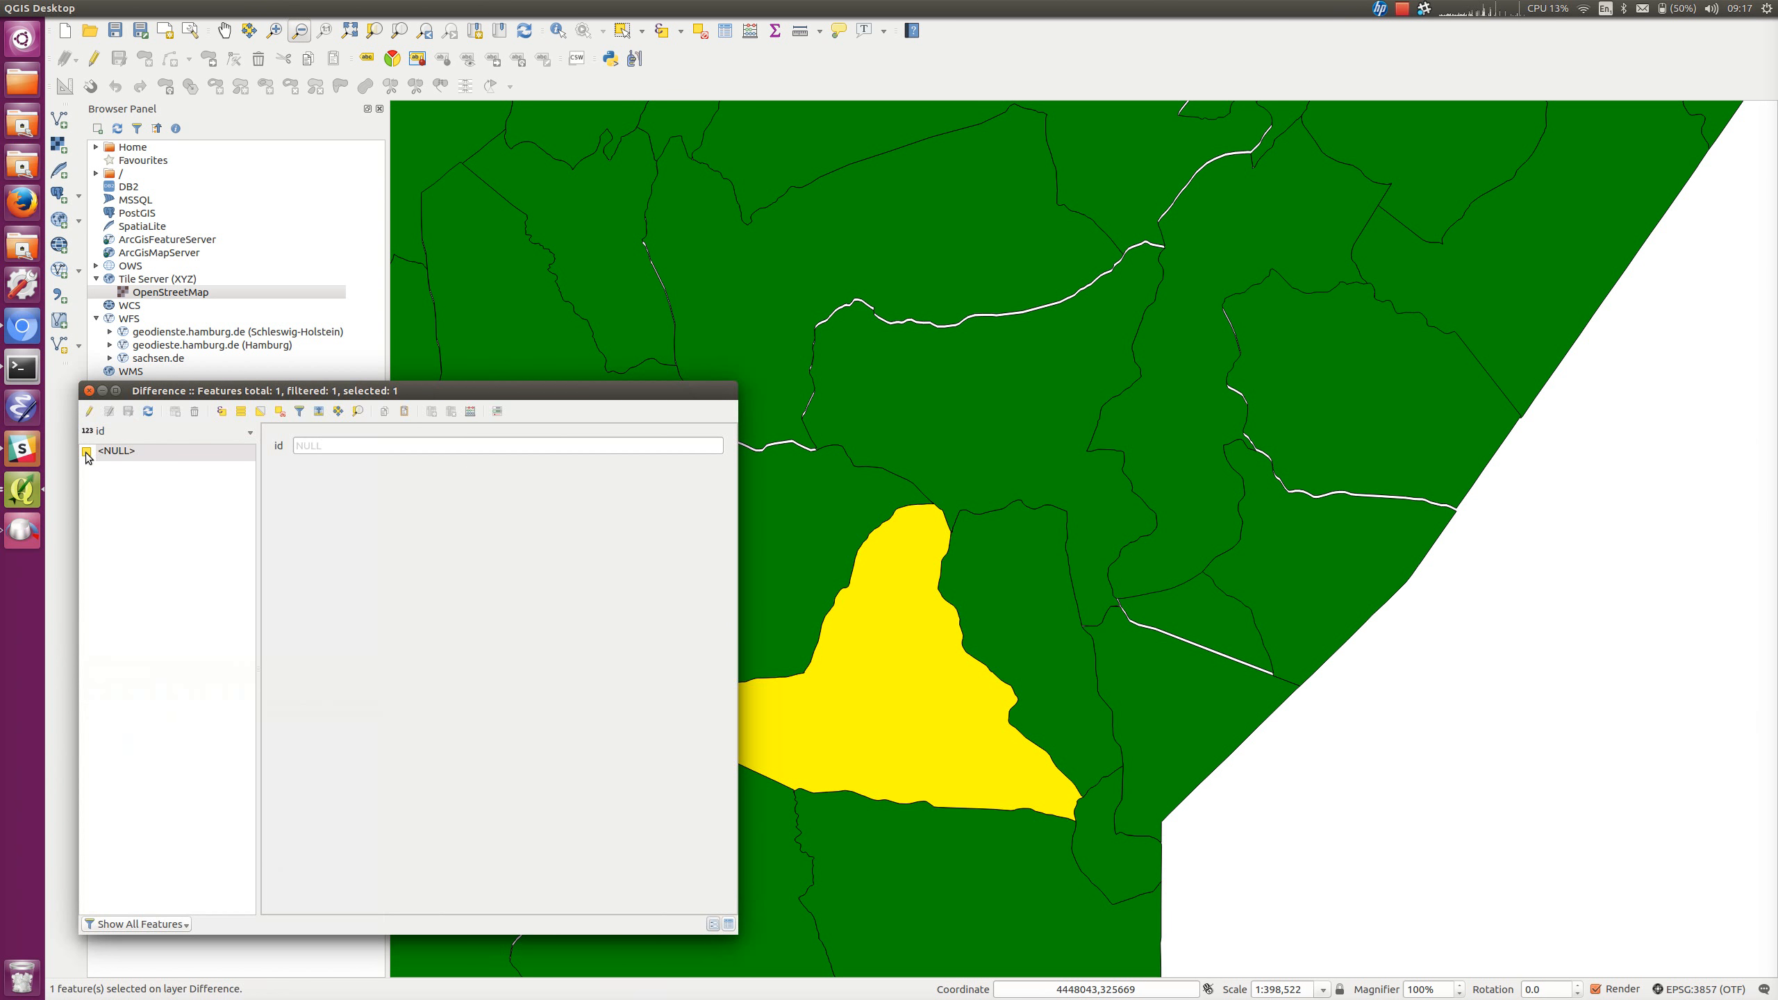
{"action": "left_click", "coordinate": [88, 391]}
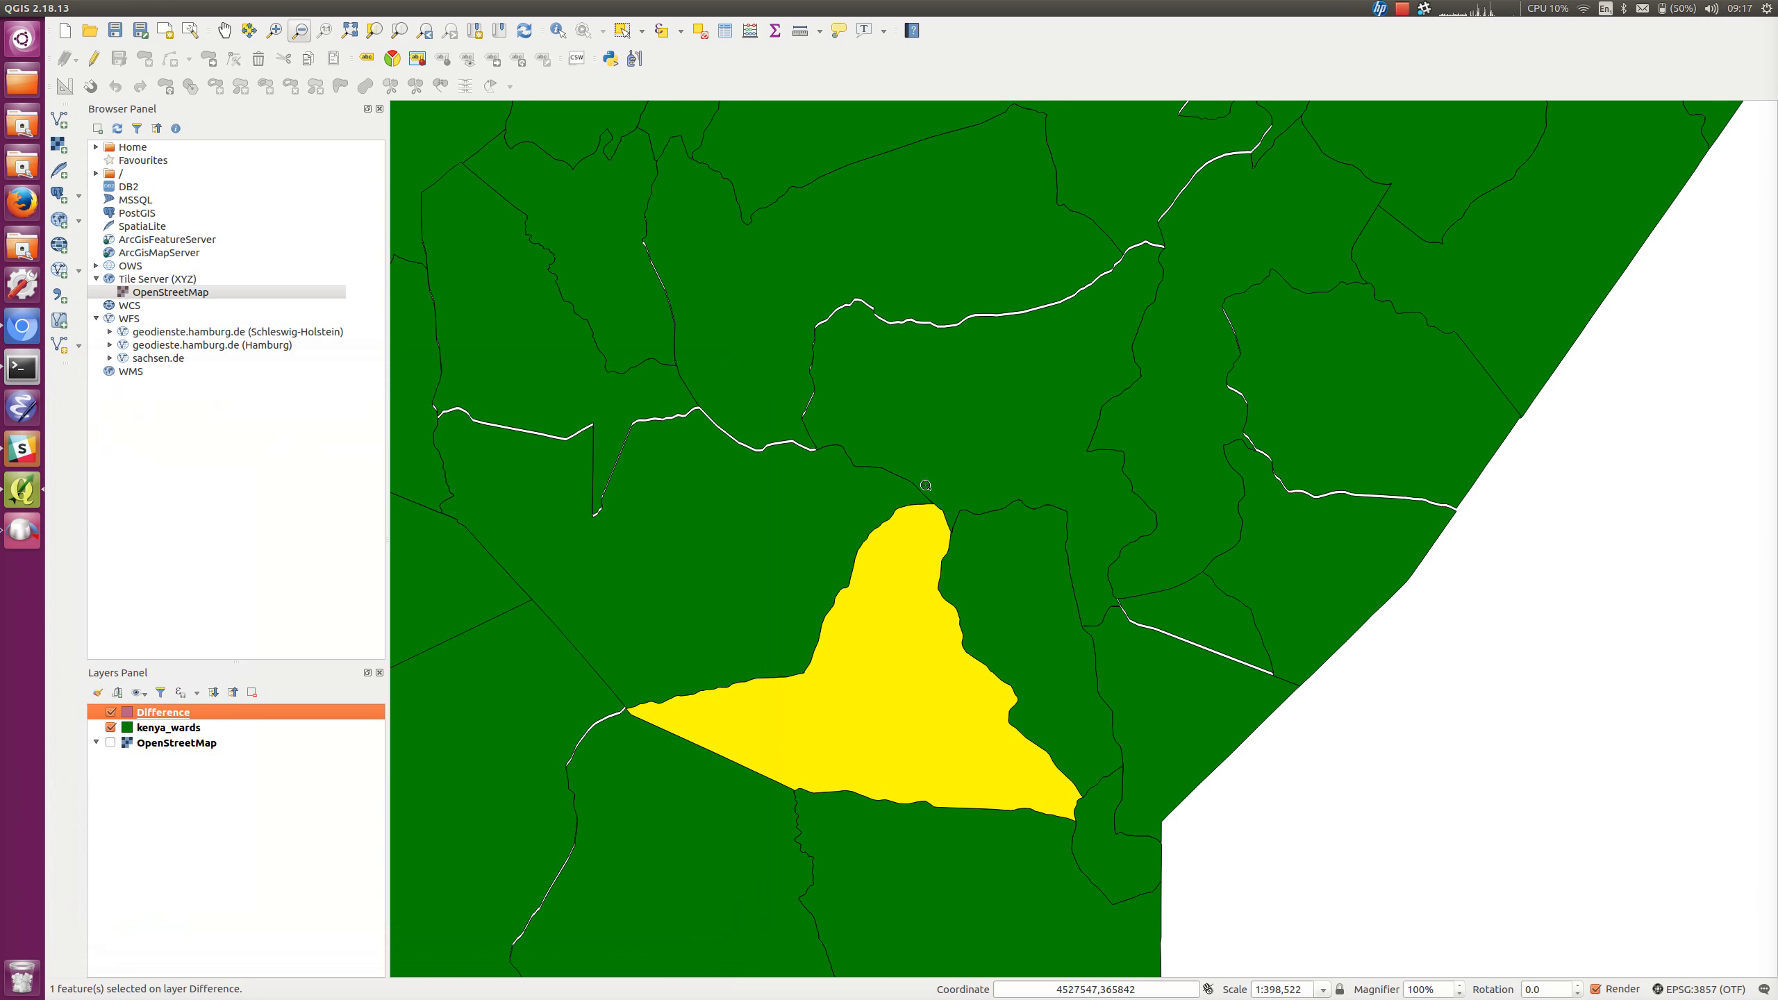
Examine closely how the Difference polygon's boundary follows the neighbouring wards, from the northern tip down the eastern side to the south
{"action": "key", "text": "ctrl+alt+plus"}
{"action": "left_click_drag", "start_coordinate": [902, 466], "coordinate": [992, 587]}
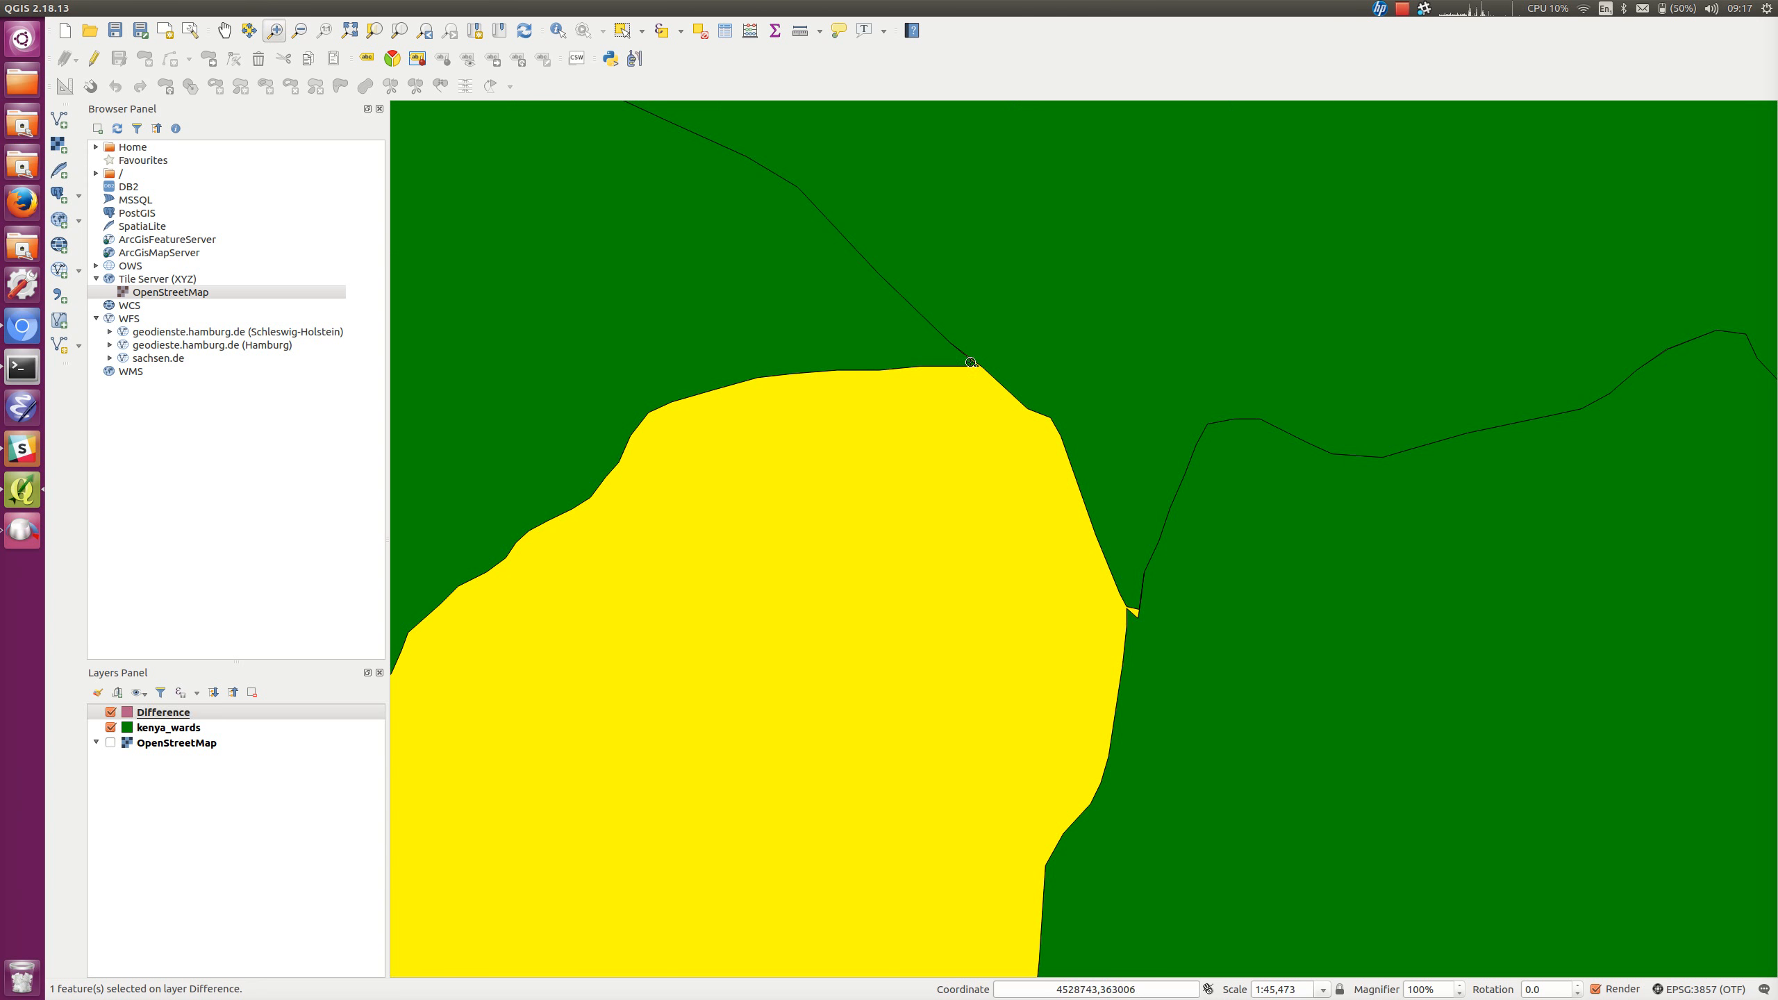
{"action": "left_click_drag", "start_coordinate": [944, 319], "coordinate": [1015, 401]}
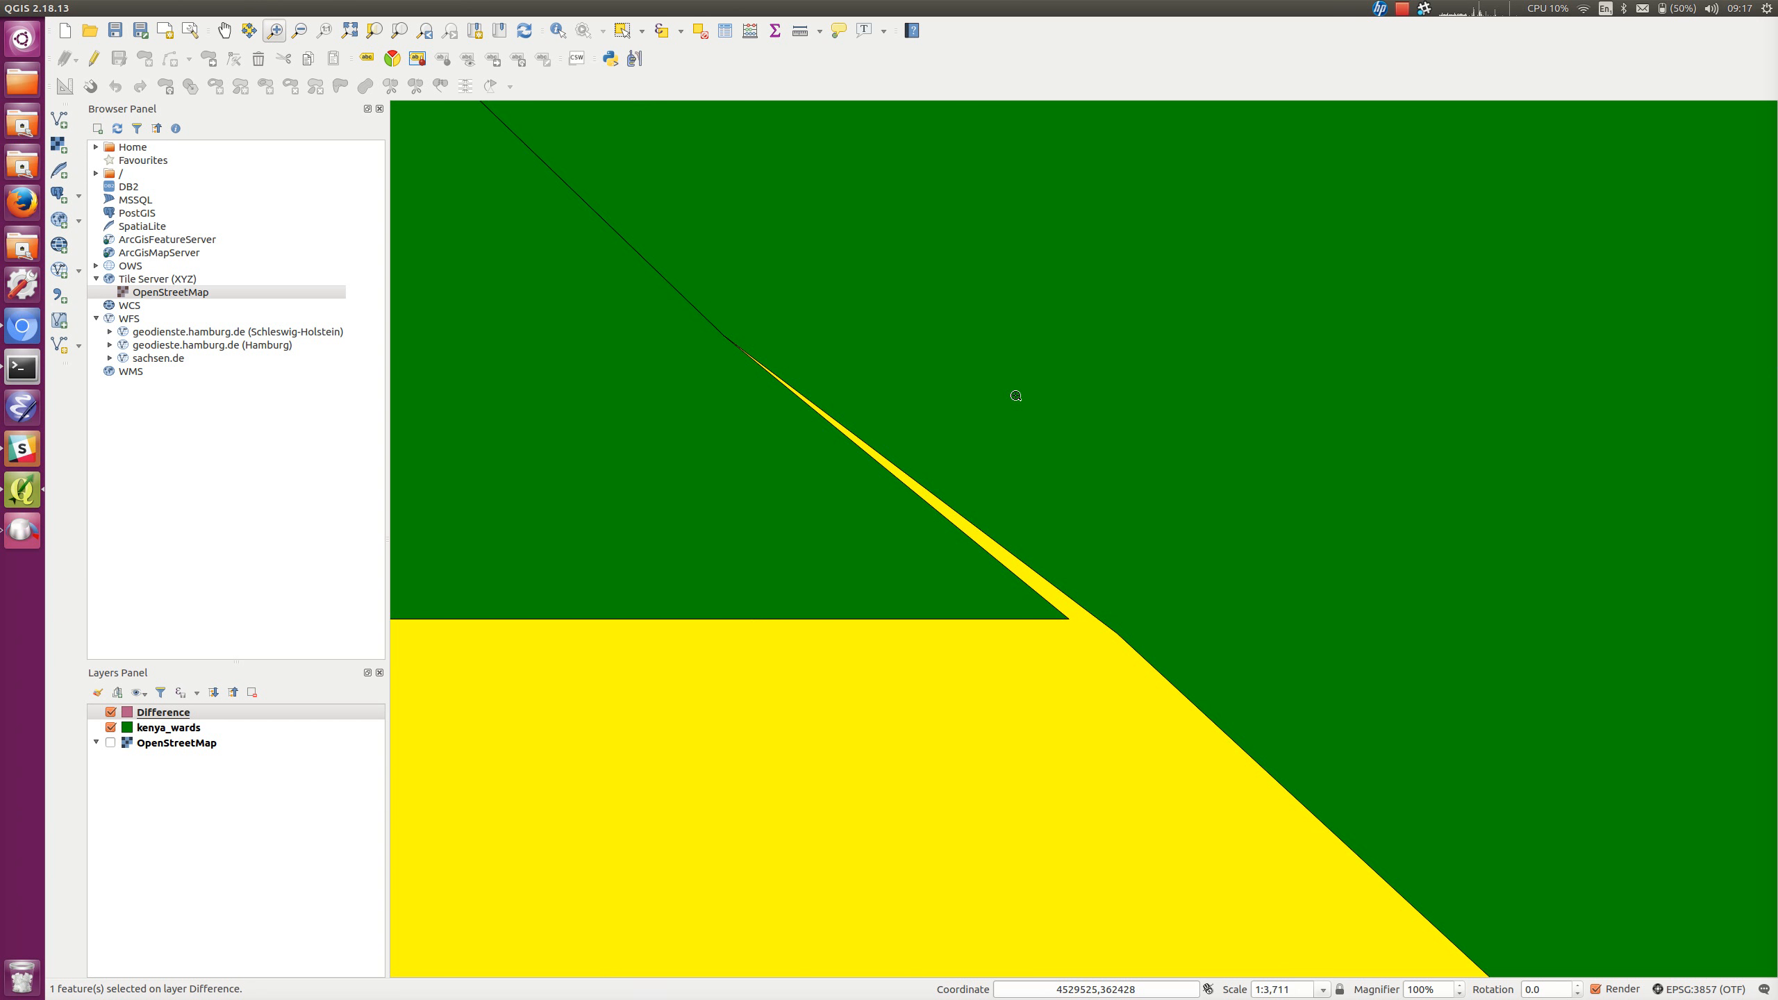
{"action": "scroll", "coordinate": [1085, 535], "scroll_direction": "down", "scroll_amount": 2}
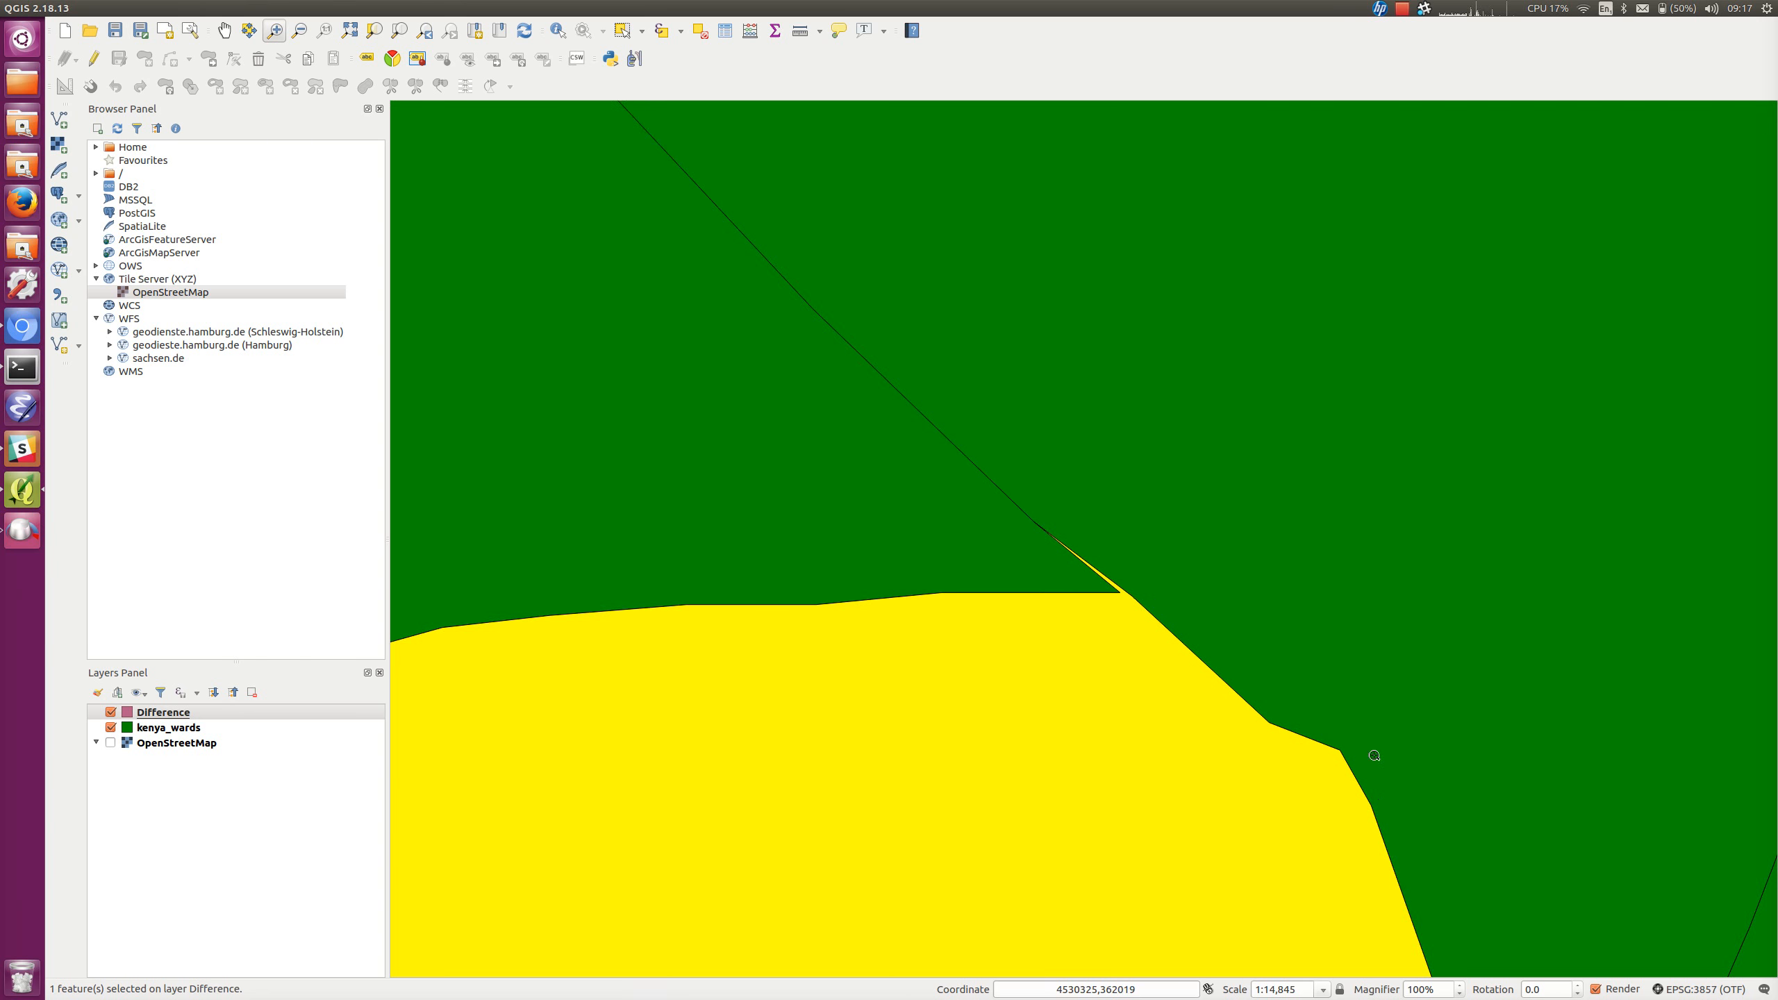
{"action": "scroll", "coordinate": [836, 441], "scroll_direction": "down", "scroll_amount": 1}
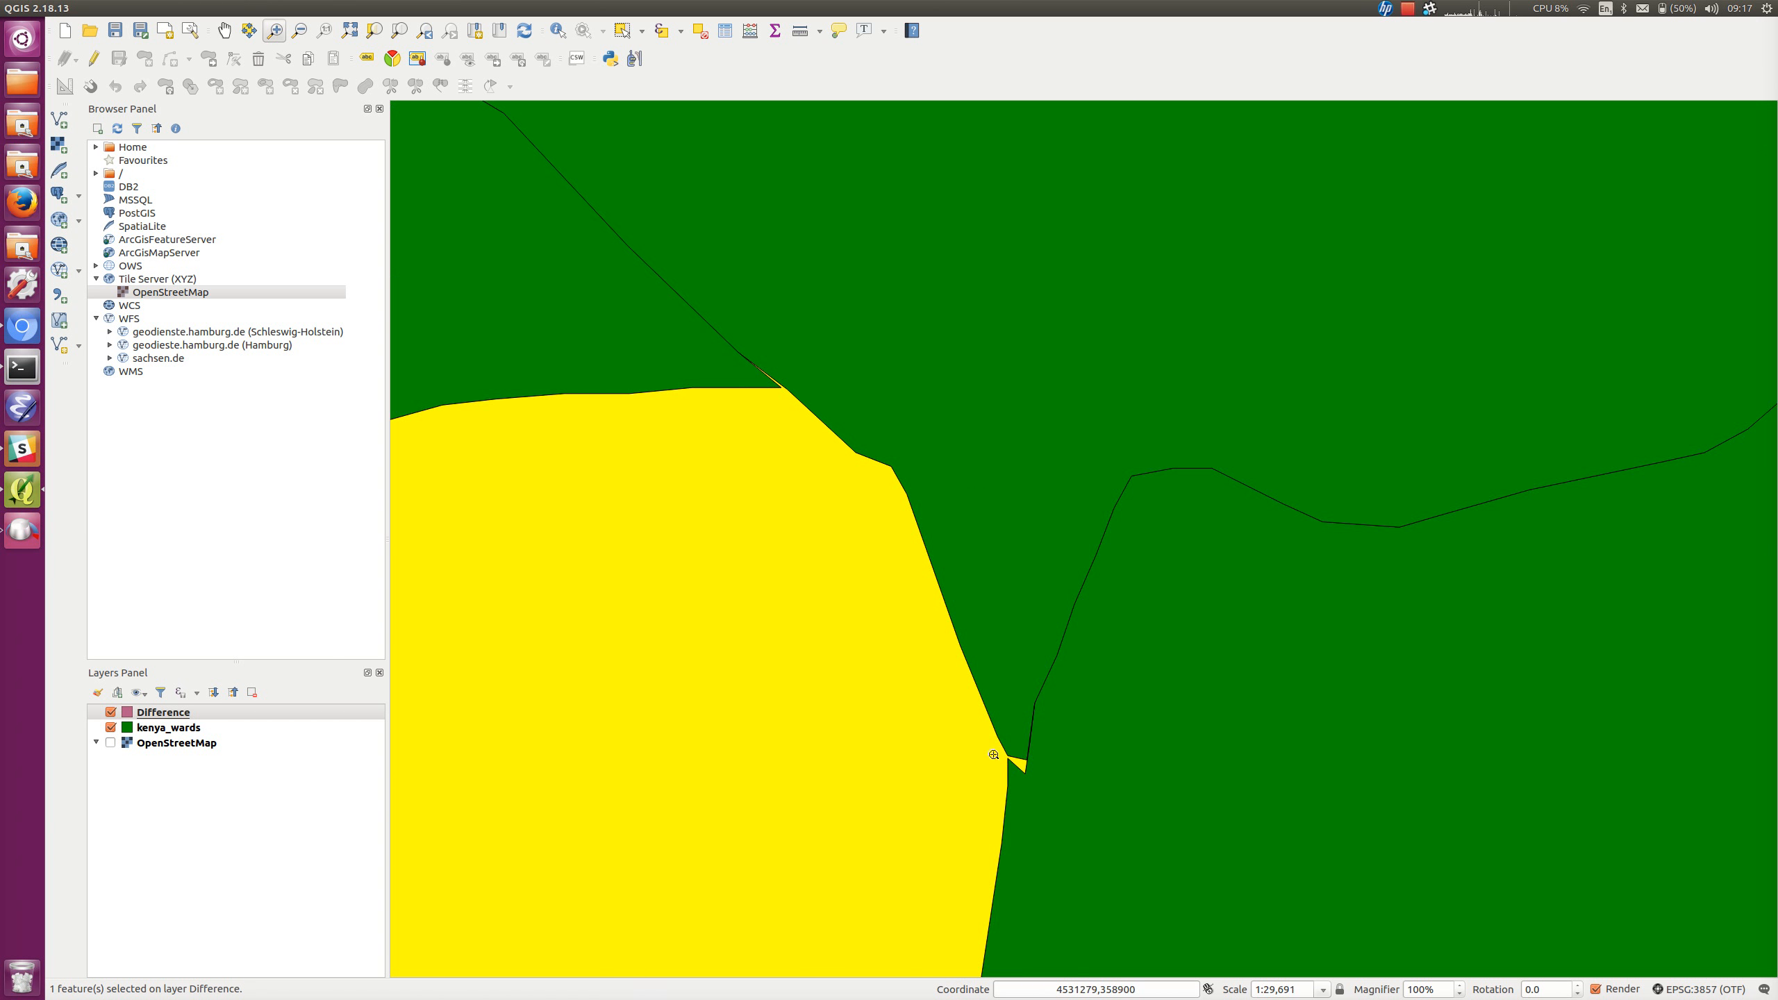
{"action": "scroll", "coordinate": [894, 798], "scroll_direction": "up", "scroll_amount": 1}
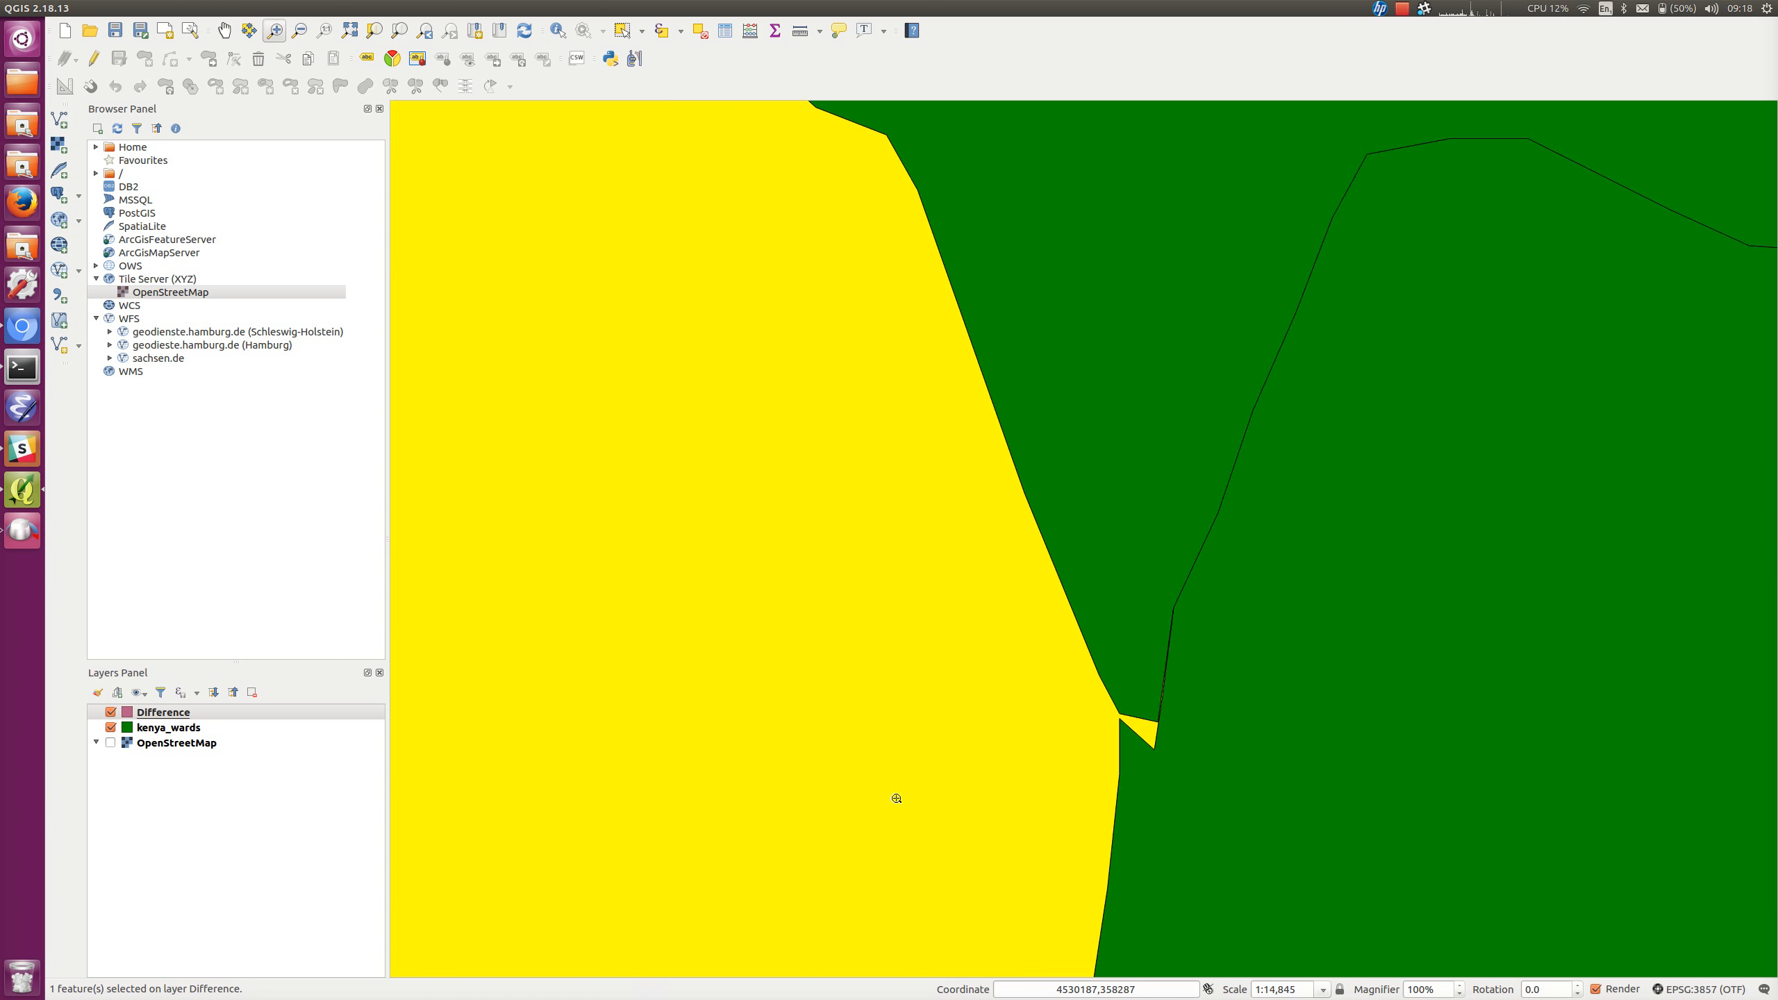
{"action": "scroll", "coordinate": [896, 799], "scroll_direction": "down", "scroll_amount": 1}
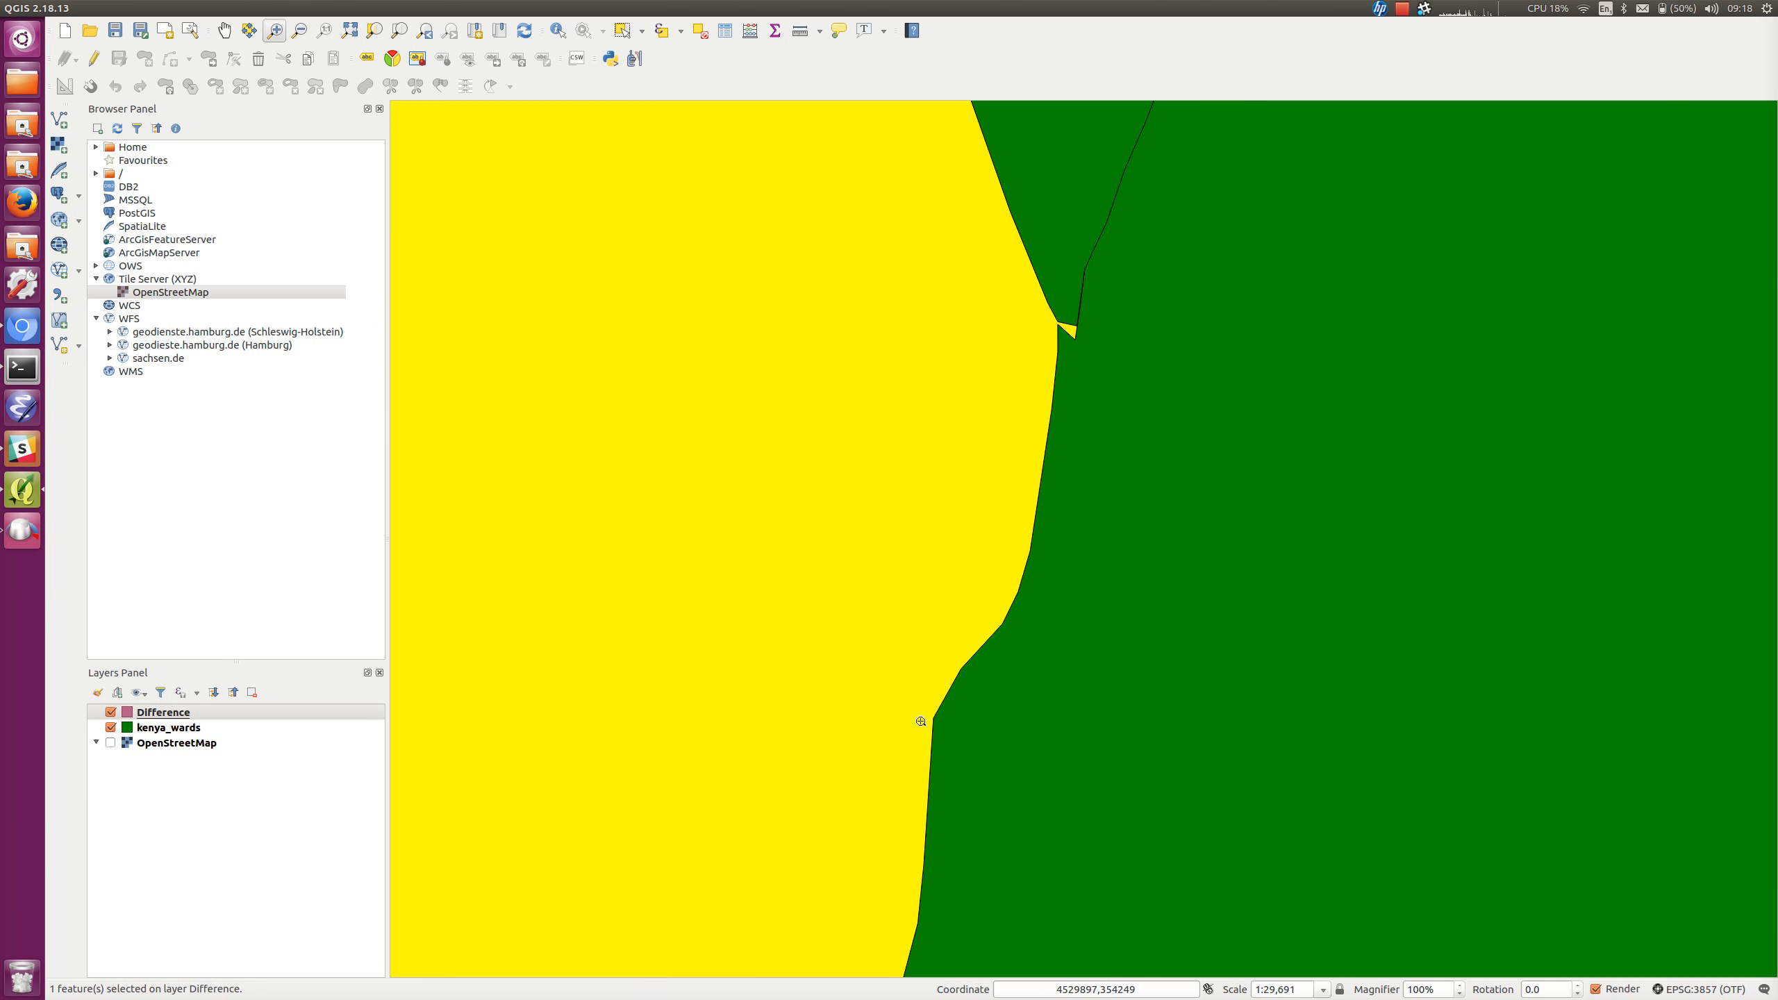
{"action": "scroll", "coordinate": [910, 739], "scroll_direction": "down", "scroll_amount": 2}
{"action": "left_click_drag", "start_coordinate": [956, 805], "coordinate": [984, 386]}
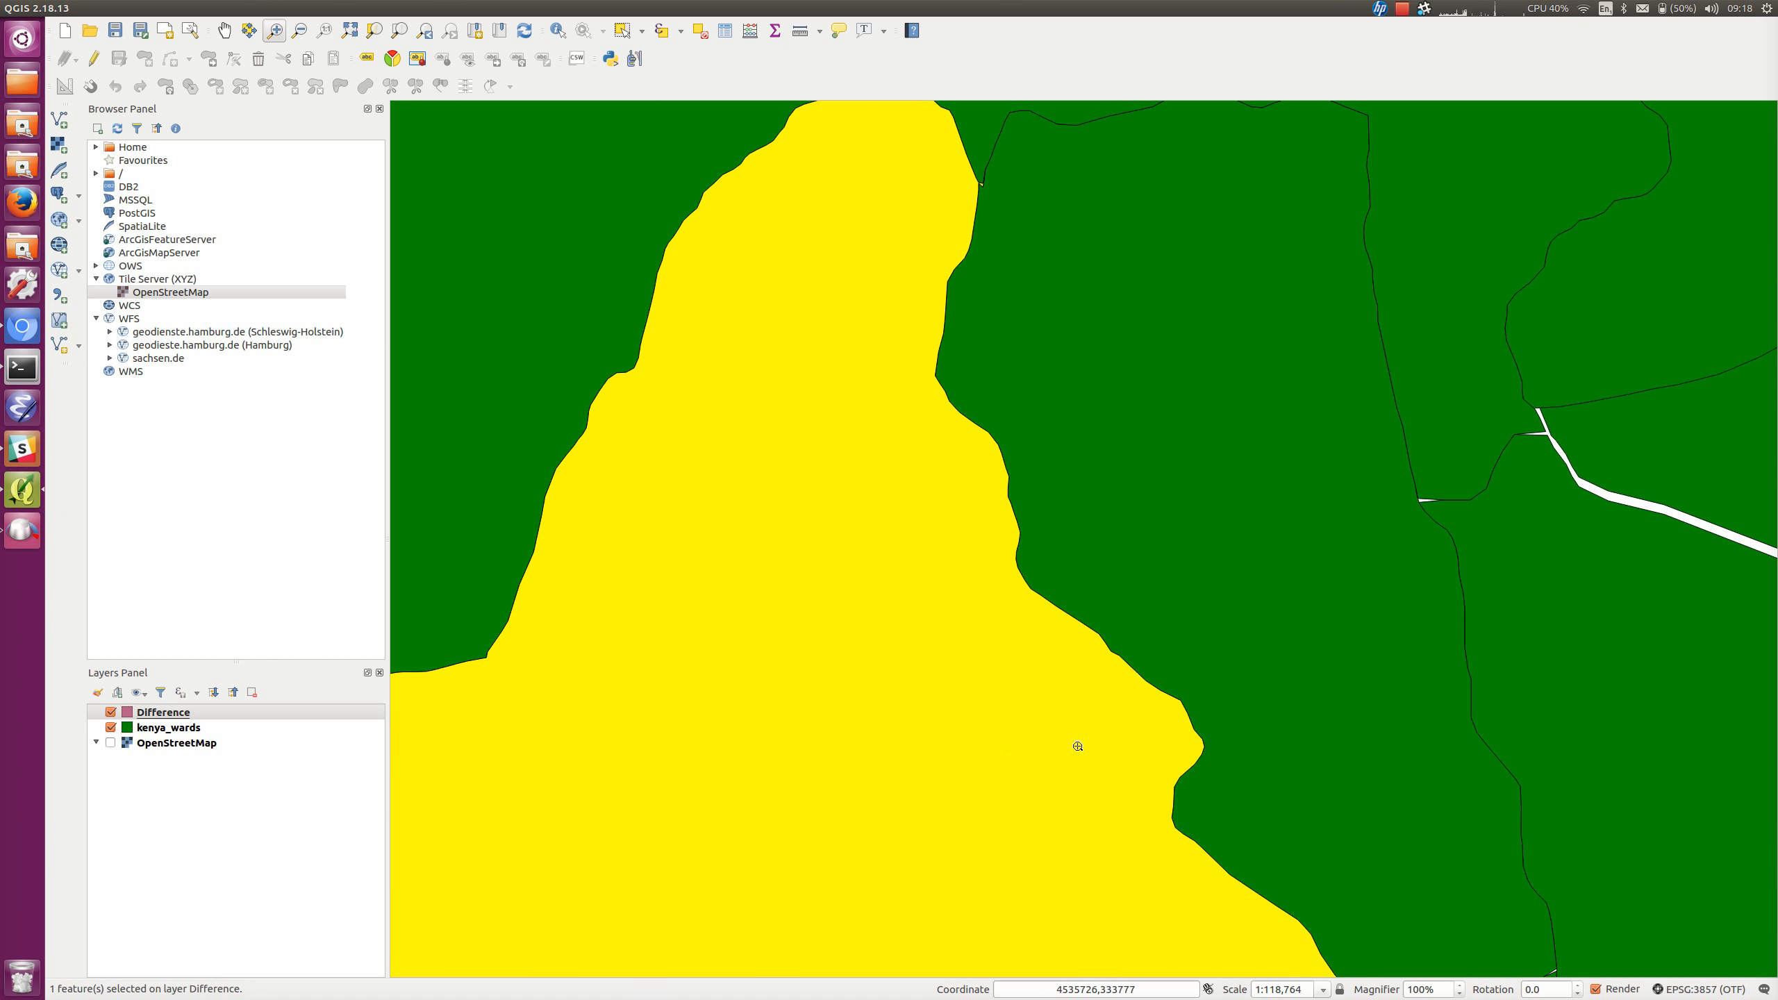
{"action": "left_click_drag", "start_coordinate": [1111, 833], "coordinate": [1103, 390]}
{"action": "left_click_drag", "start_coordinate": [849, 465], "coordinate": [1146, 569]}
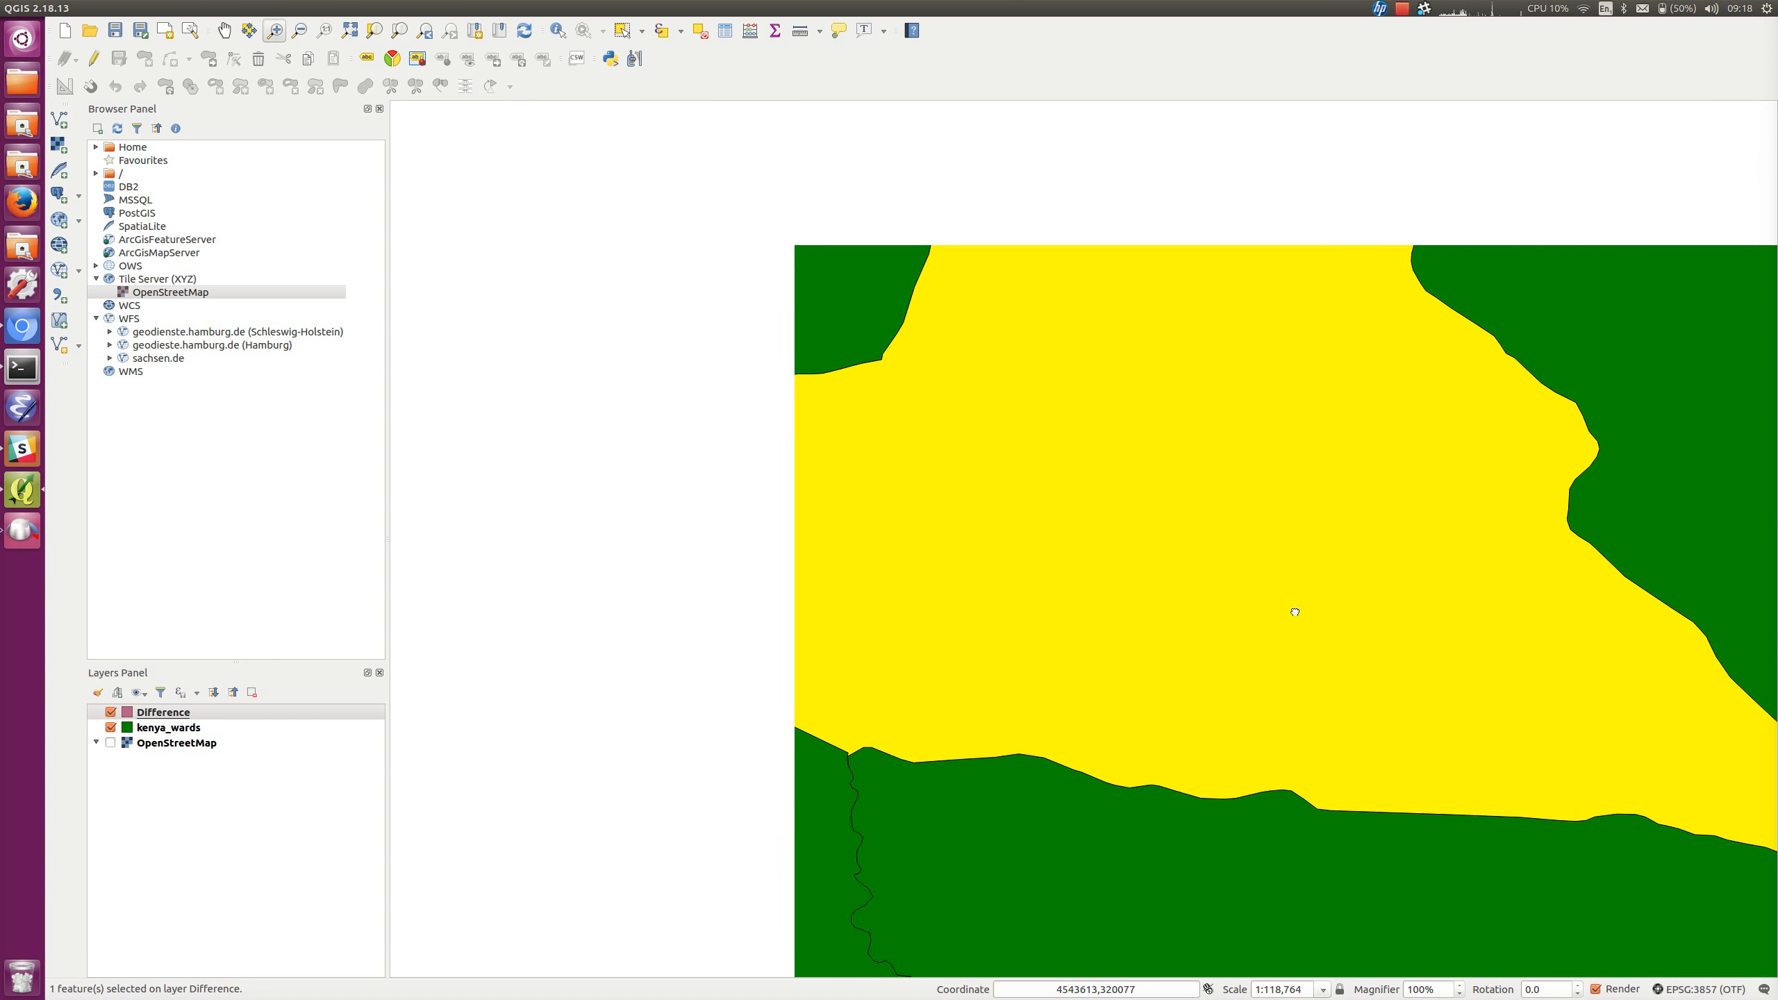
{"action": "scroll", "coordinate": [1198, 619], "scroll_direction": "down", "scroll_amount": 1}
{"action": "left_click_drag", "start_coordinate": [1311, 609], "coordinate": [1062, 641]}
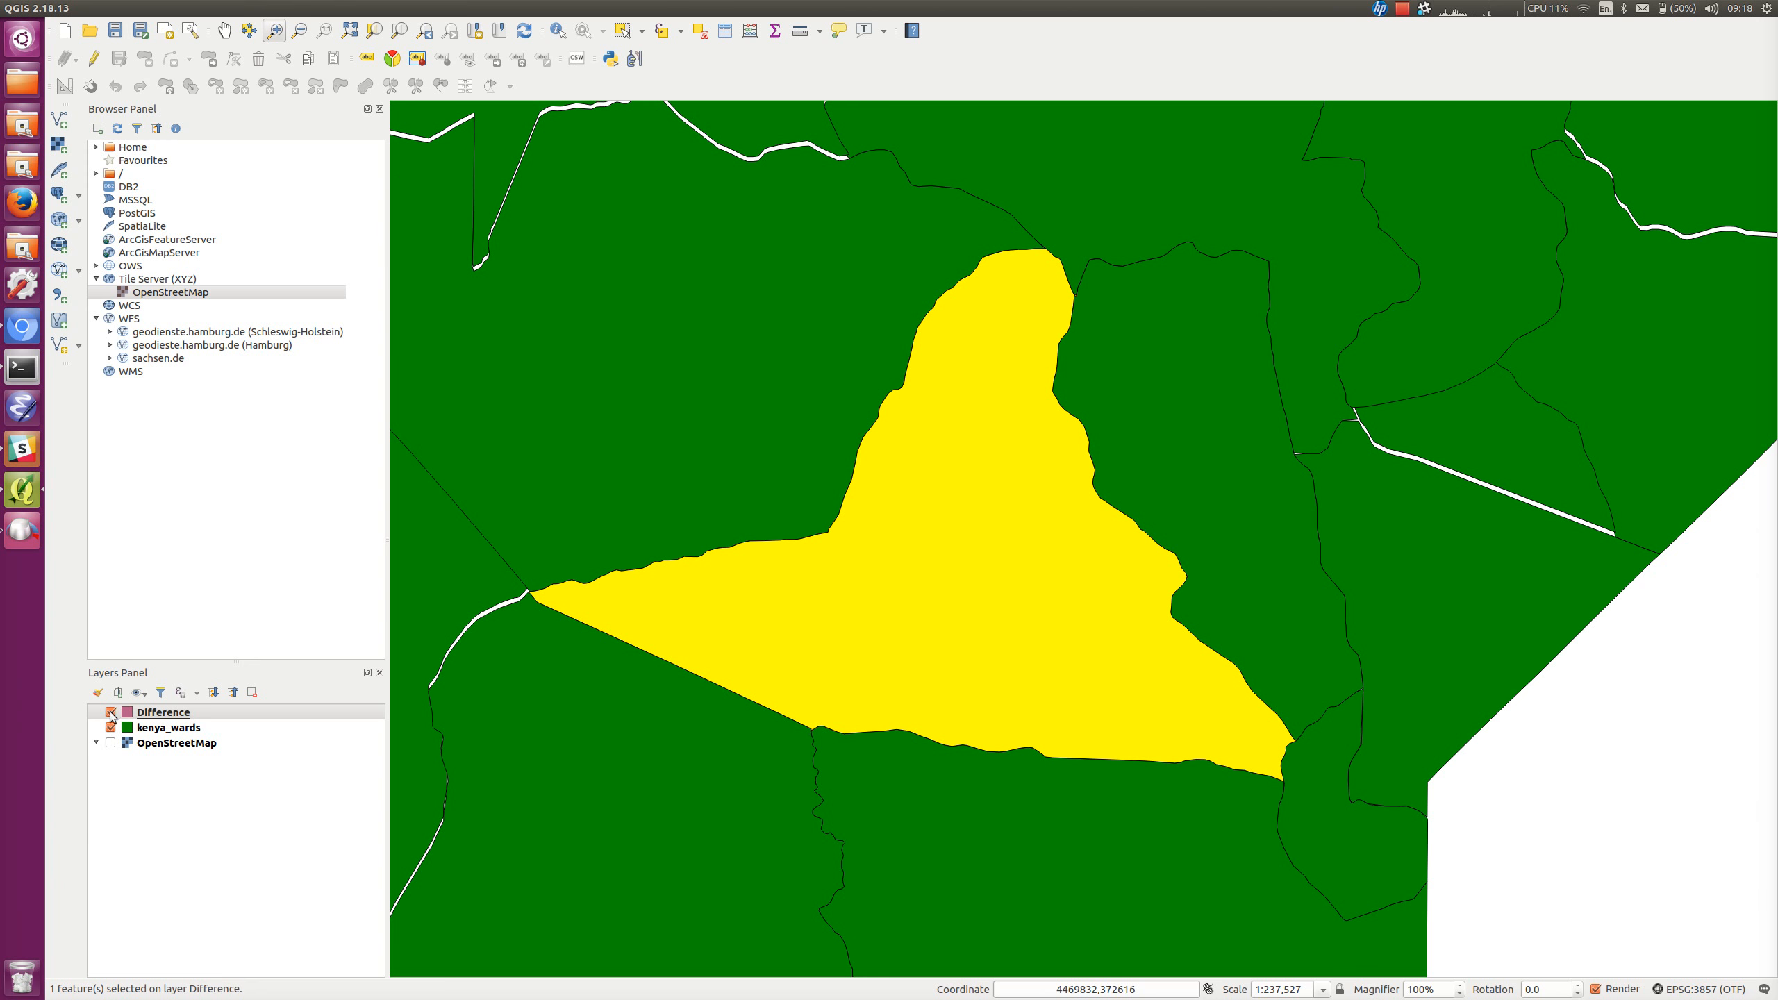
Clear the polygon's selection and remove the Difference layer from the project
{"action": "left_click", "coordinate": [644, 35]}
{"action": "left_click", "coordinate": [662, 52]}
{"action": "left_click", "coordinate": [958, 530]}
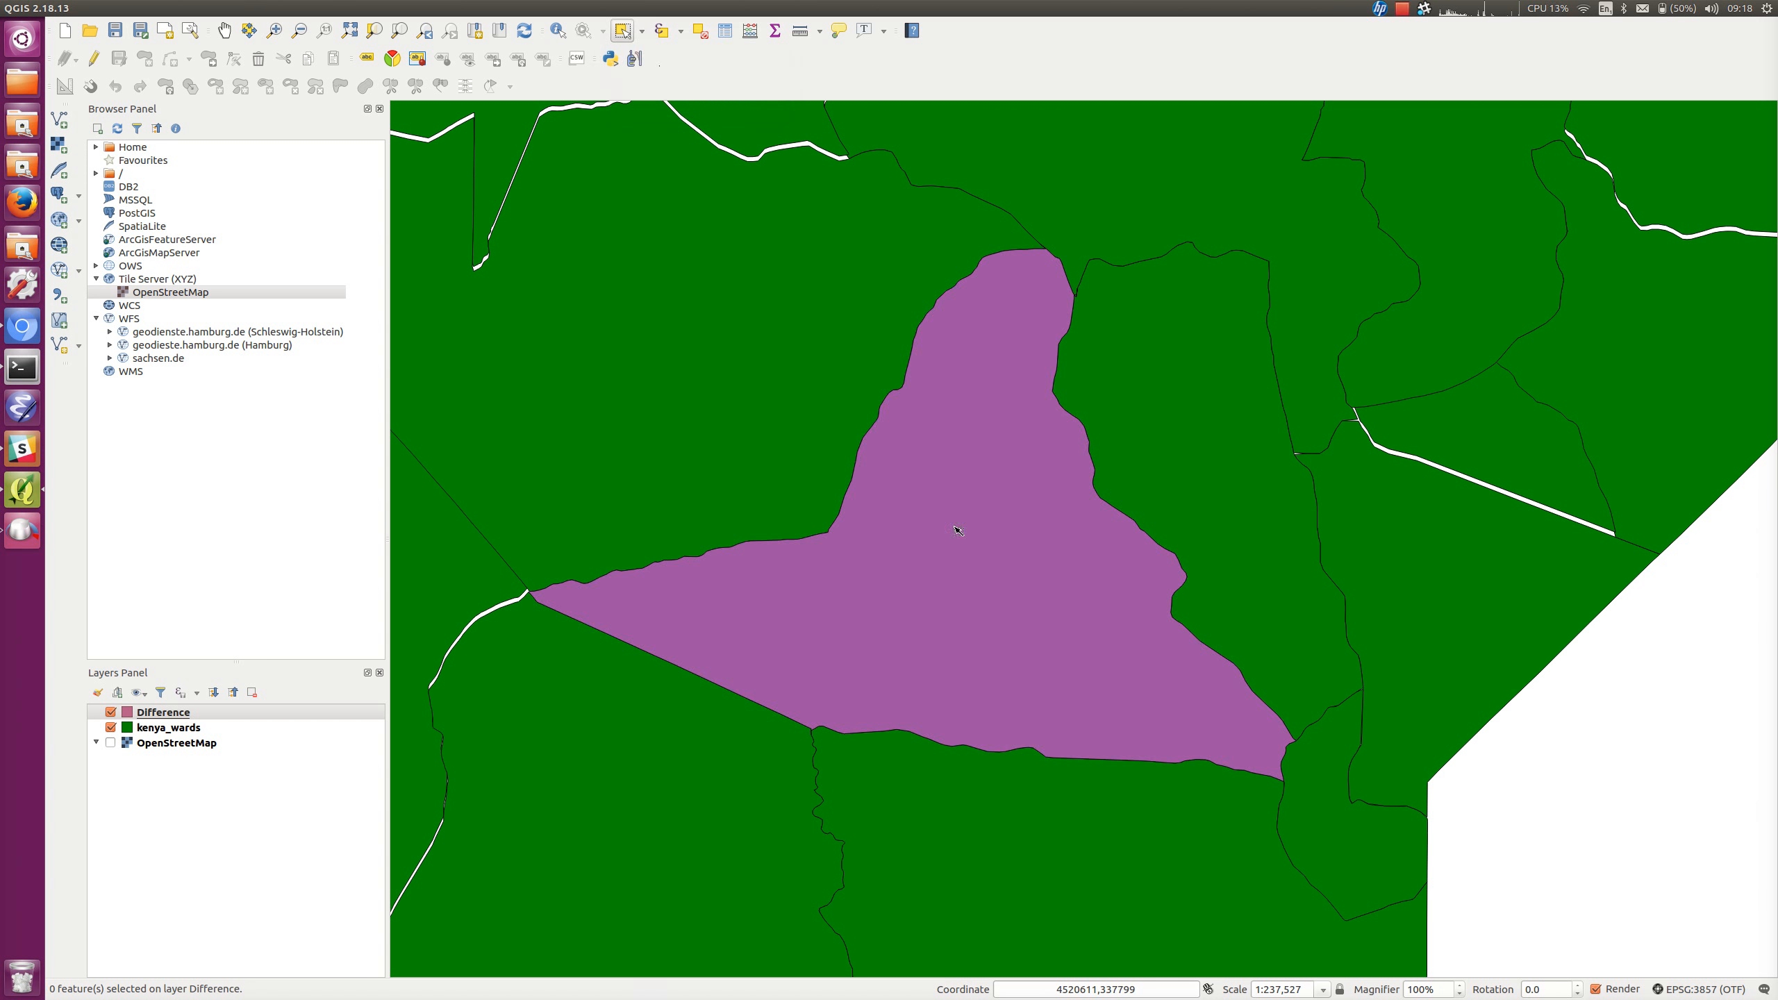
{"action": "left_click", "coordinate": [168, 716]}
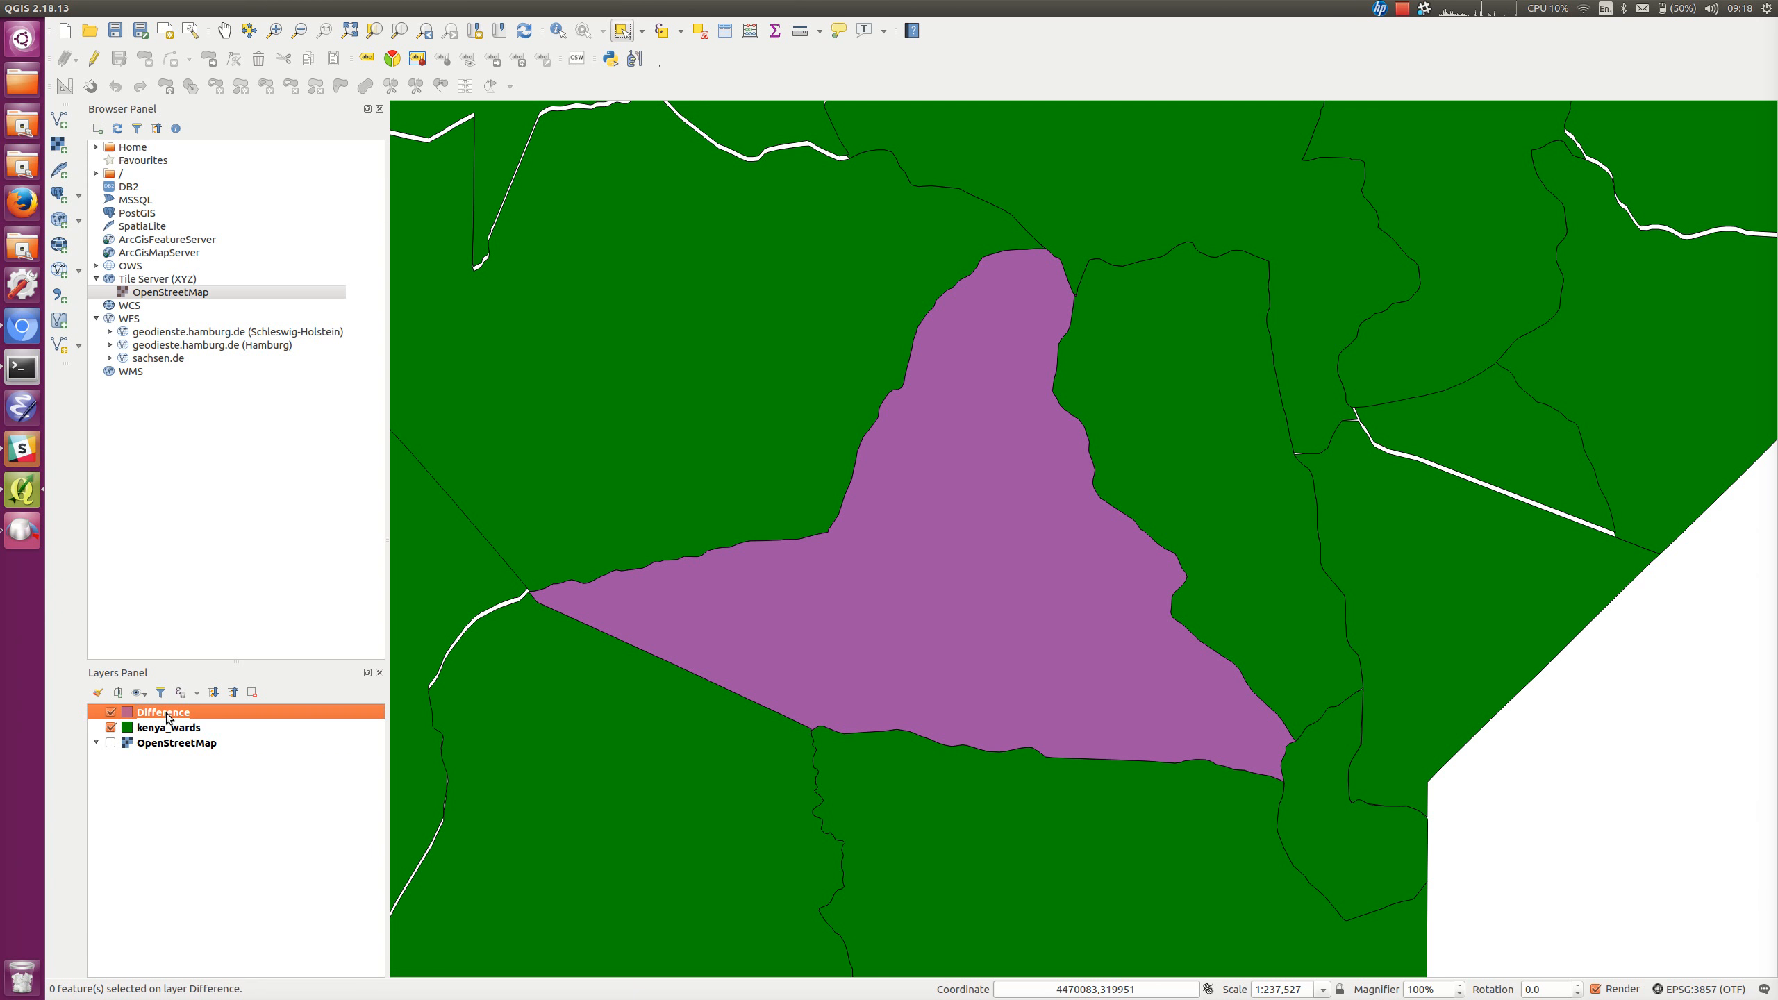
{"action": "right_click", "coordinate": [164, 720]}
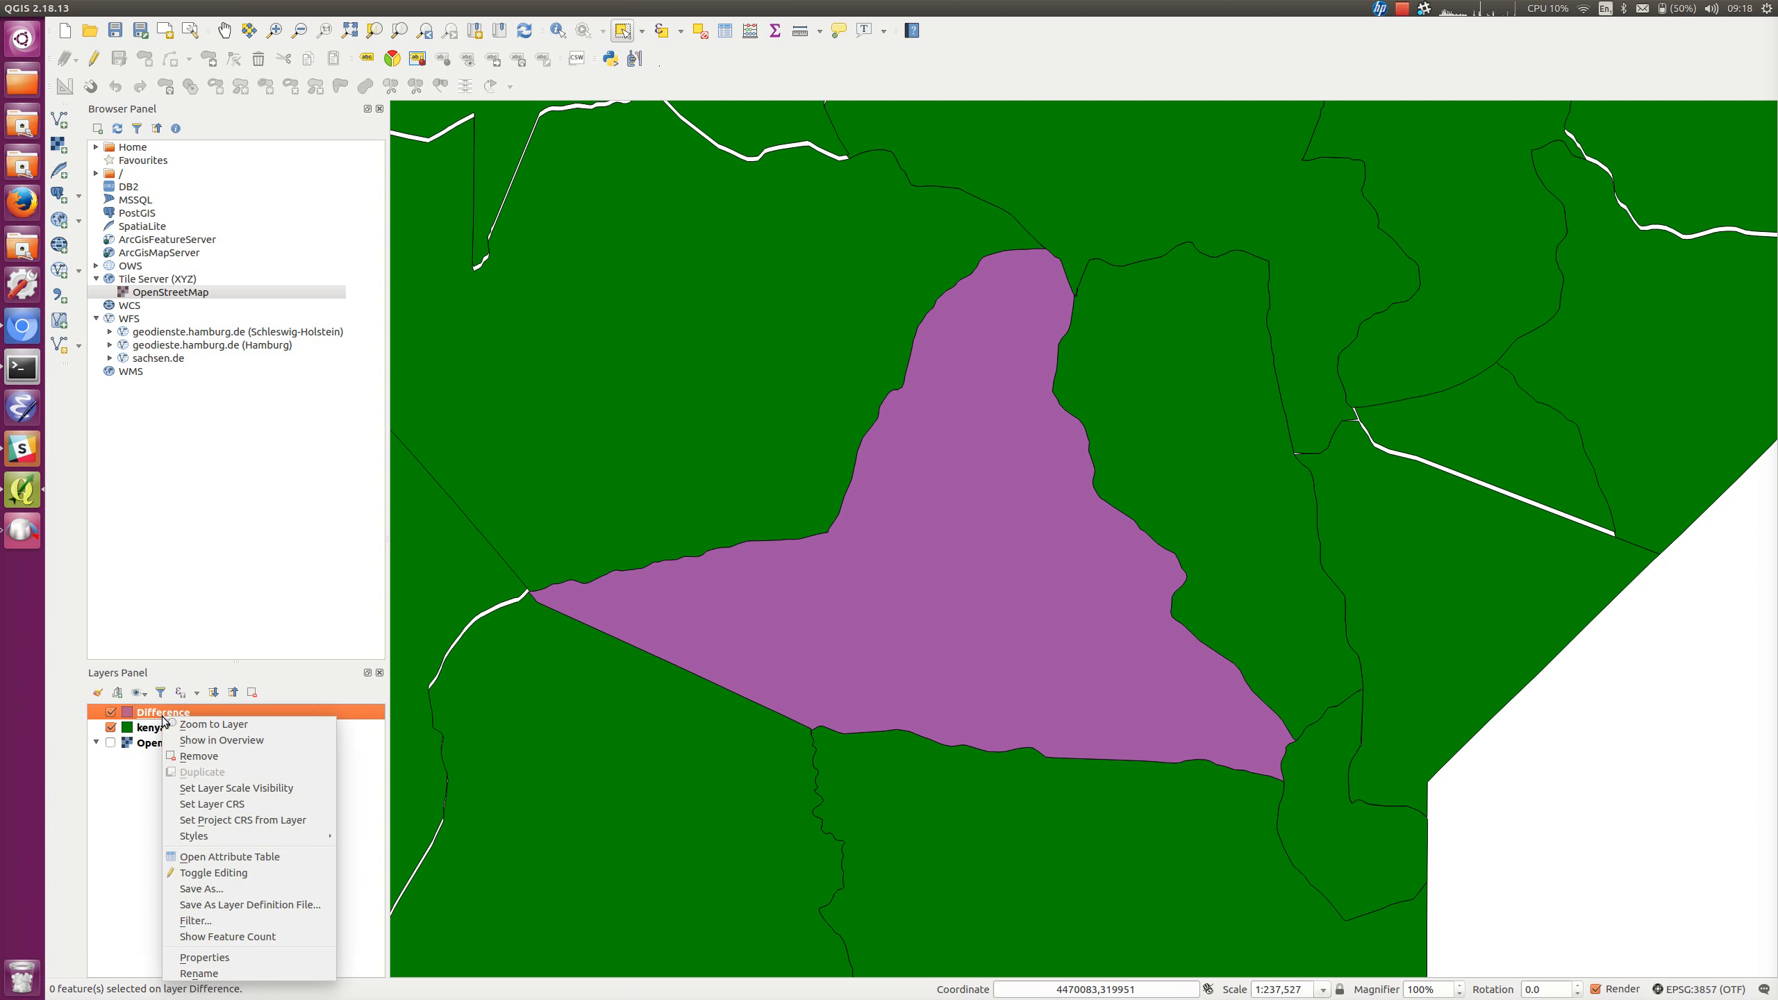
{"action": "left_click", "coordinate": [207, 760]}
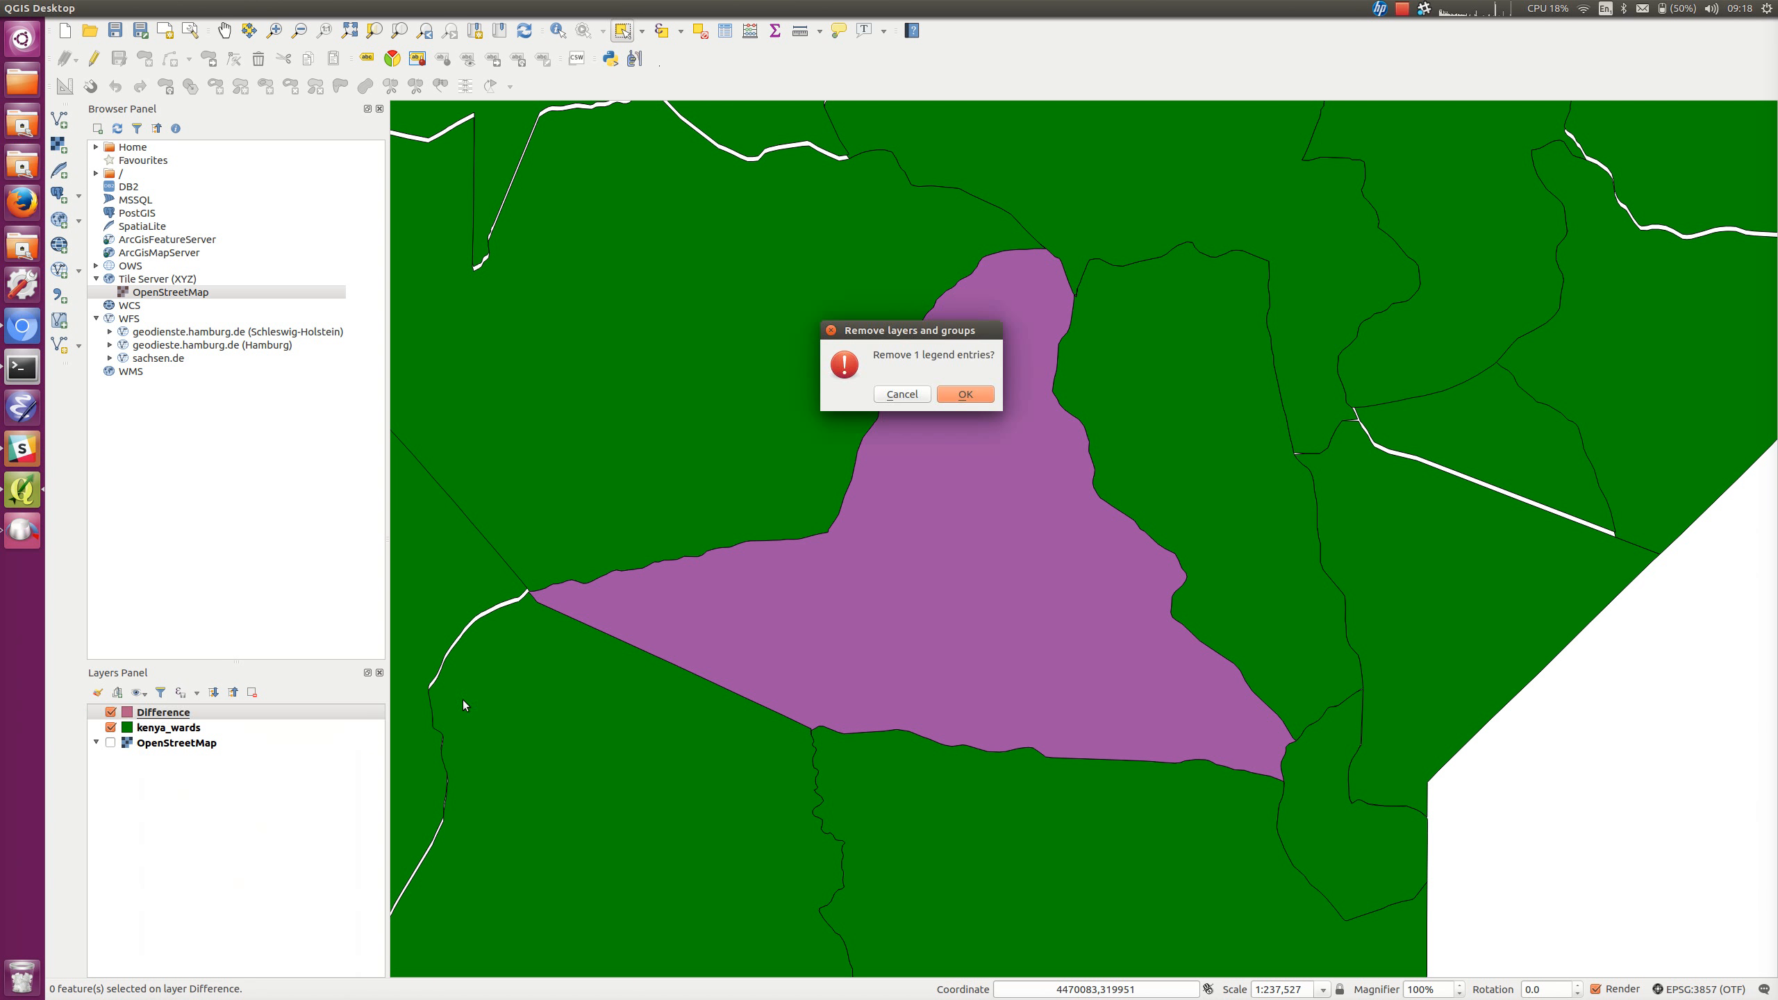
{"action": "left_click", "coordinate": [964, 398]}
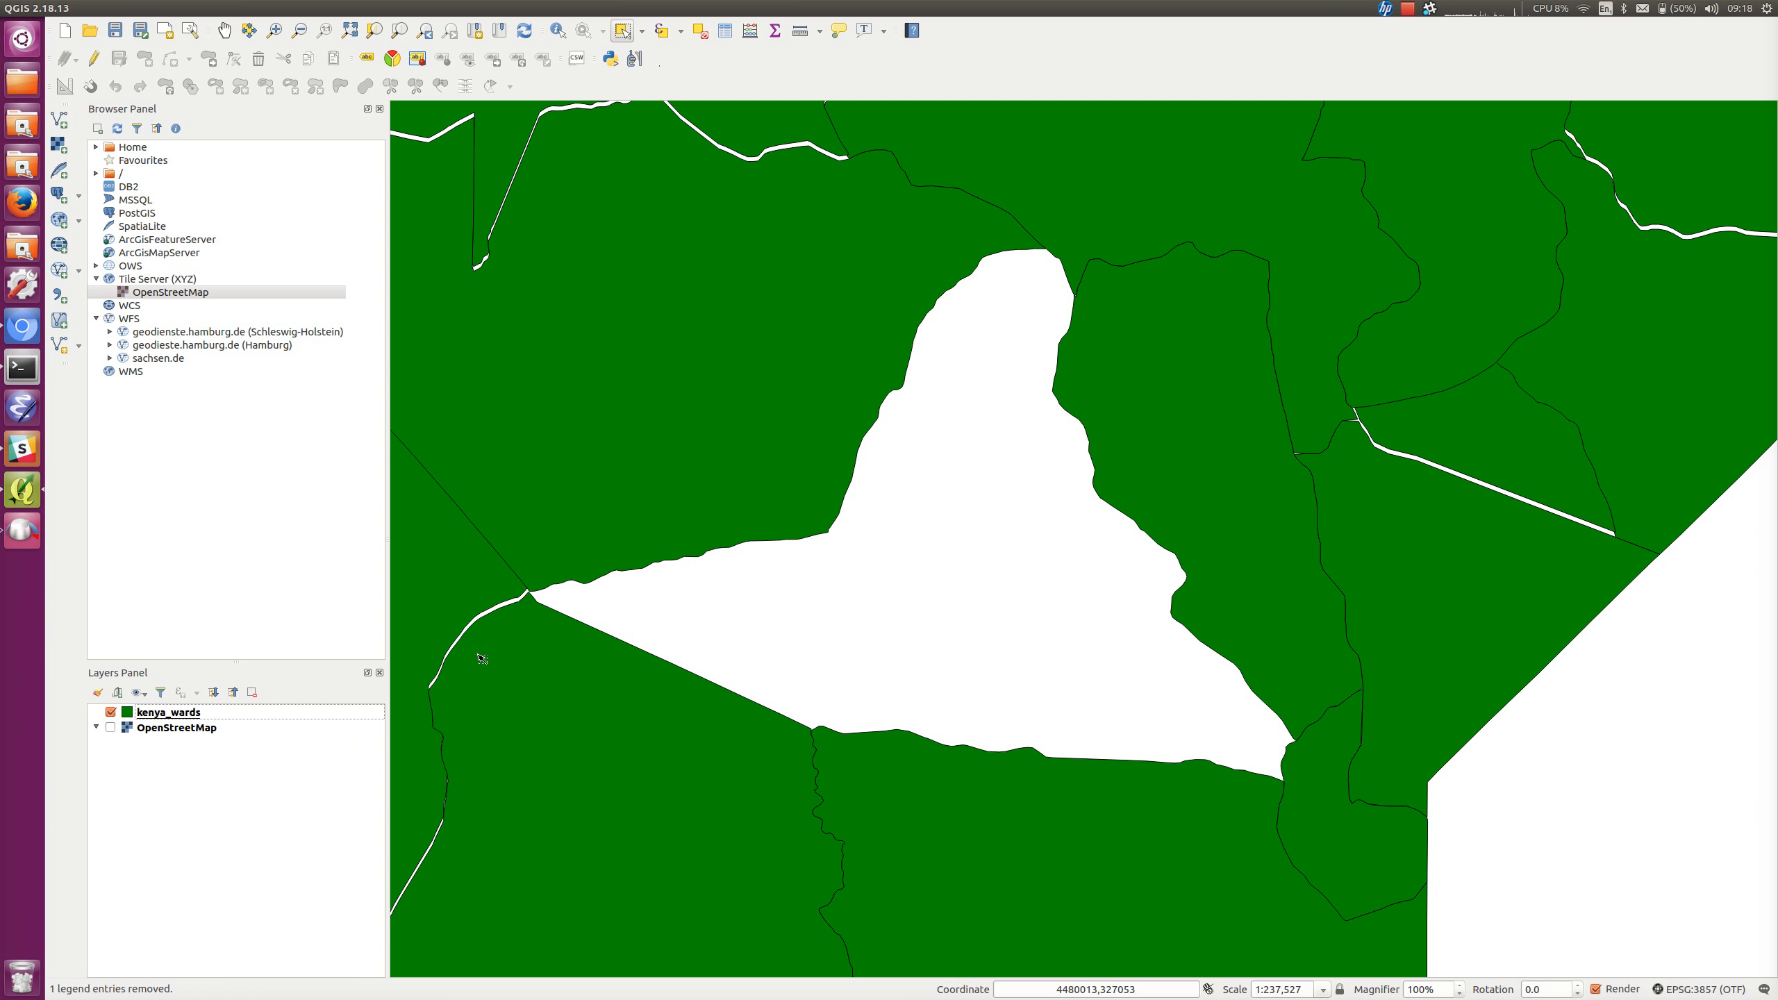
Create a new polygon shapefile layer in EPSG:4326 and save it as direct in the wards folder
{"action": "left_click", "coordinate": [156, 712]}
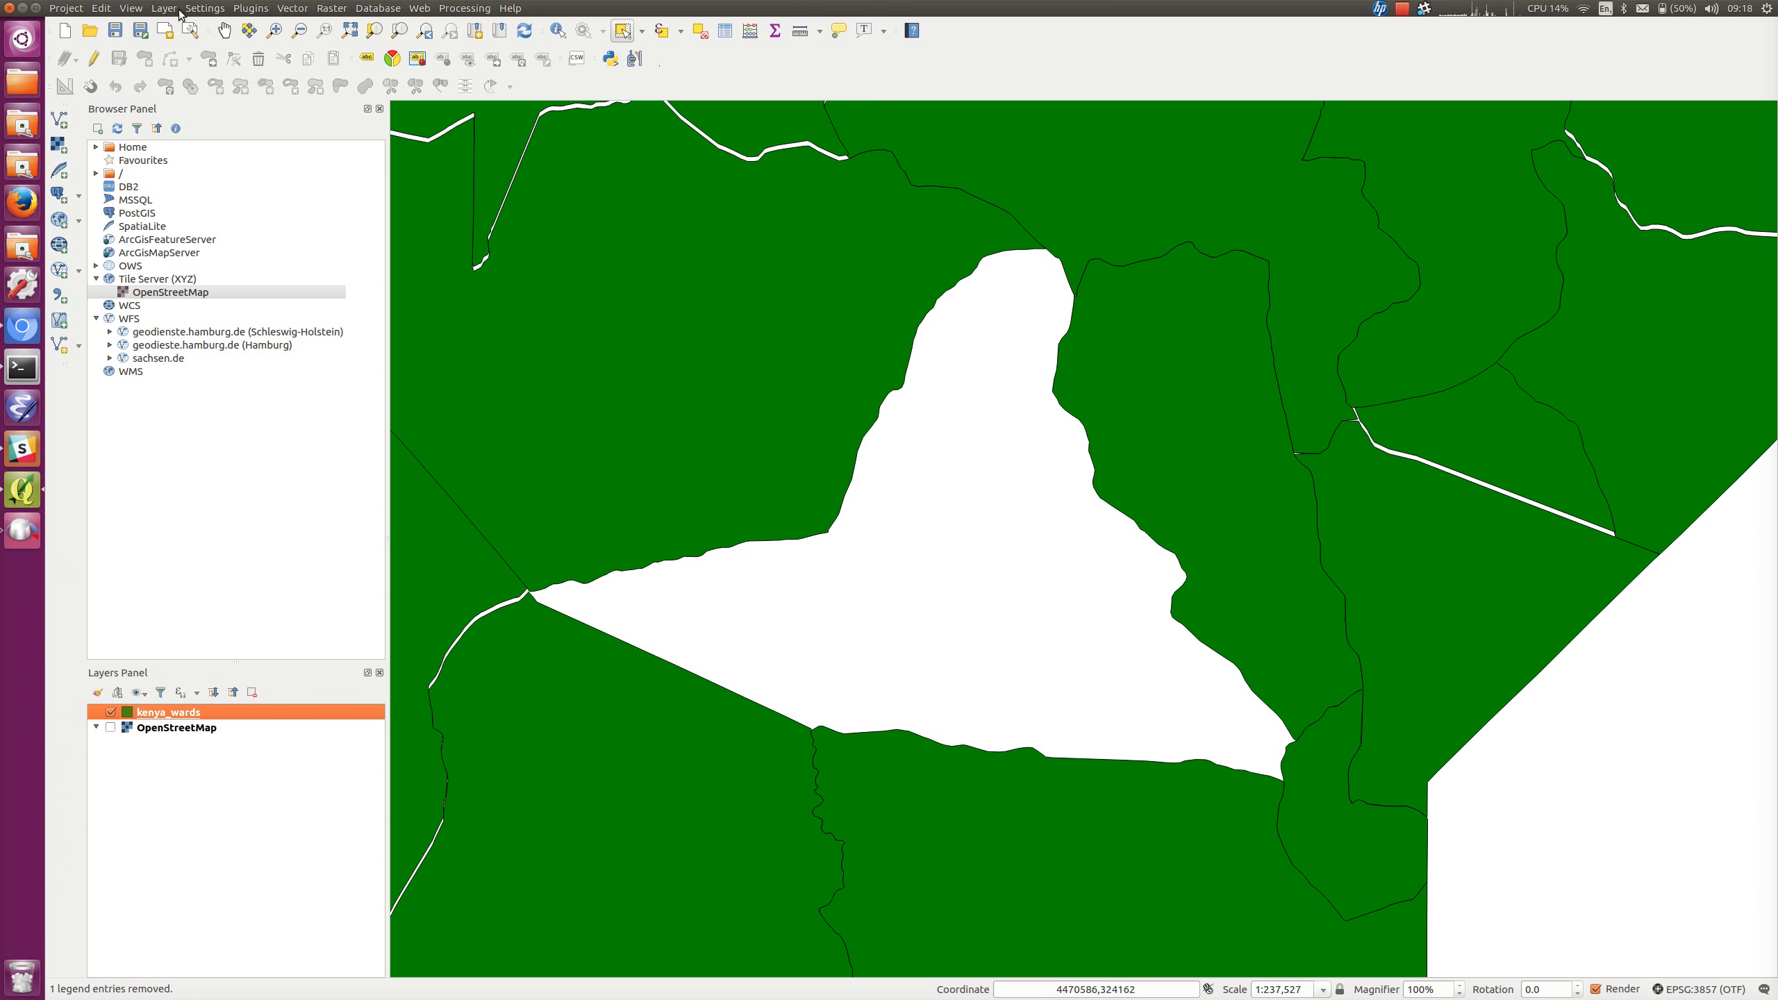
{"action": "left_click", "coordinate": [168, 9]}
{"action": "mouse_move", "coordinate": [196, 28]}
{"action": "left_click", "coordinate": [480, 30]}
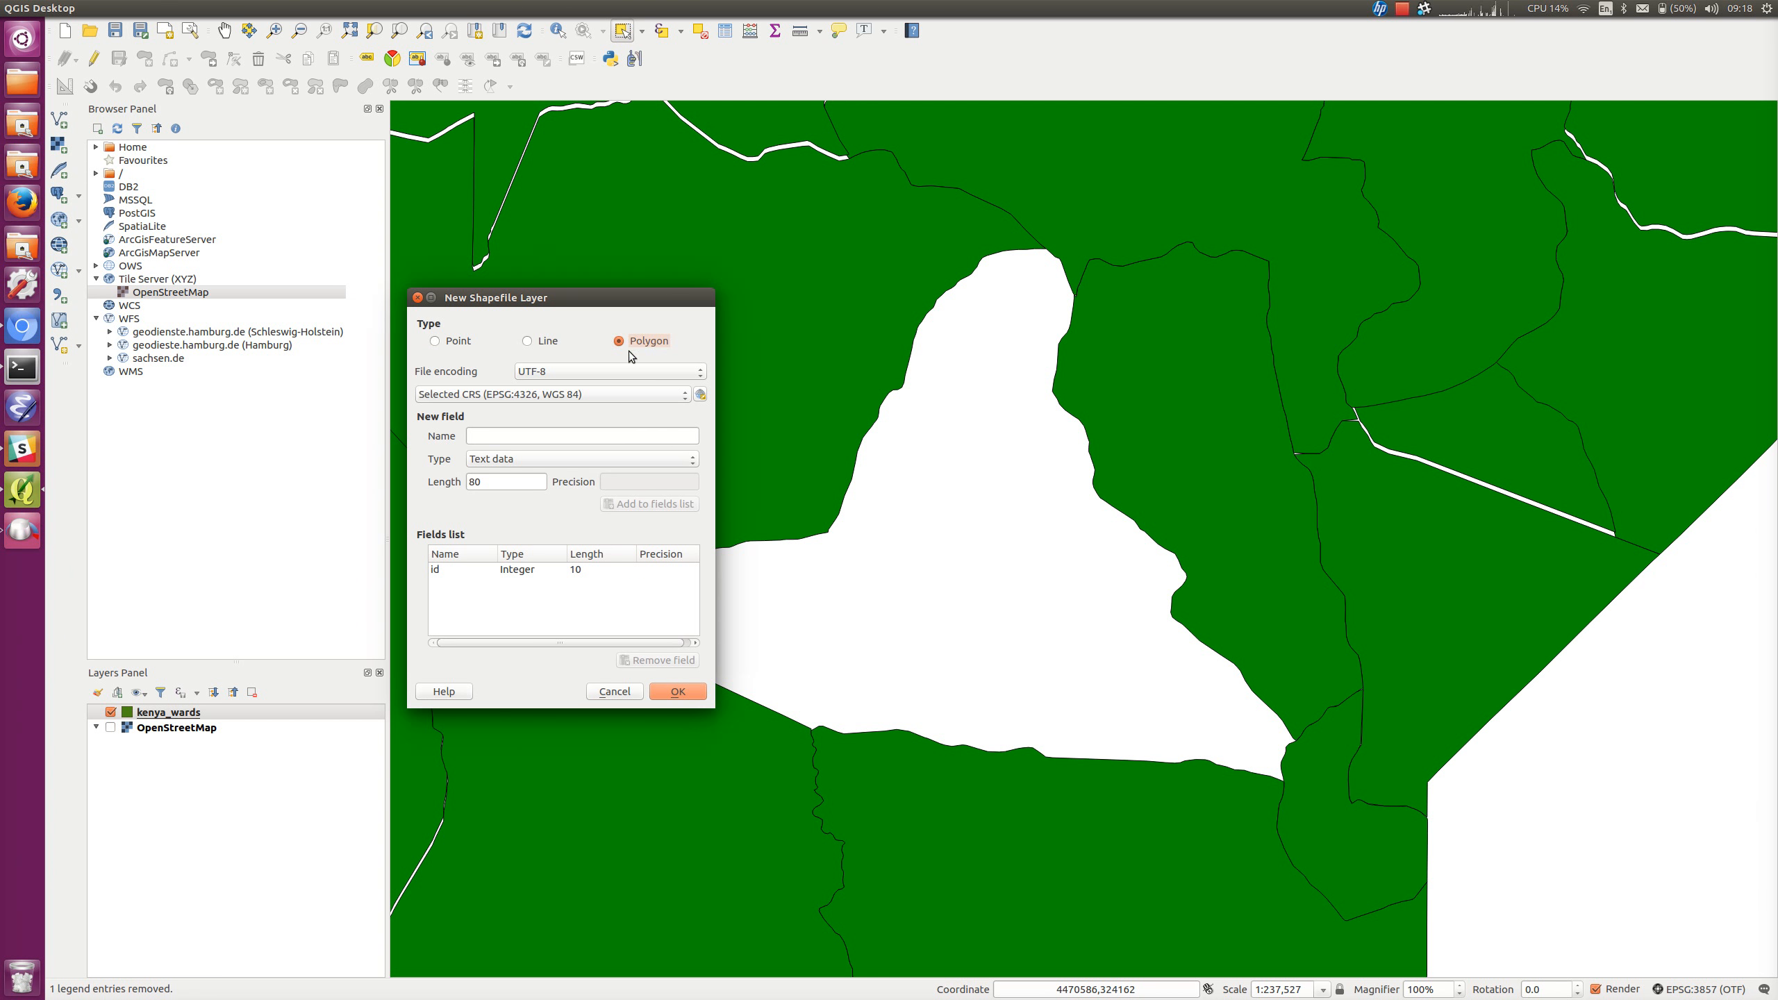
{"action": "left_click", "coordinate": [669, 689]}
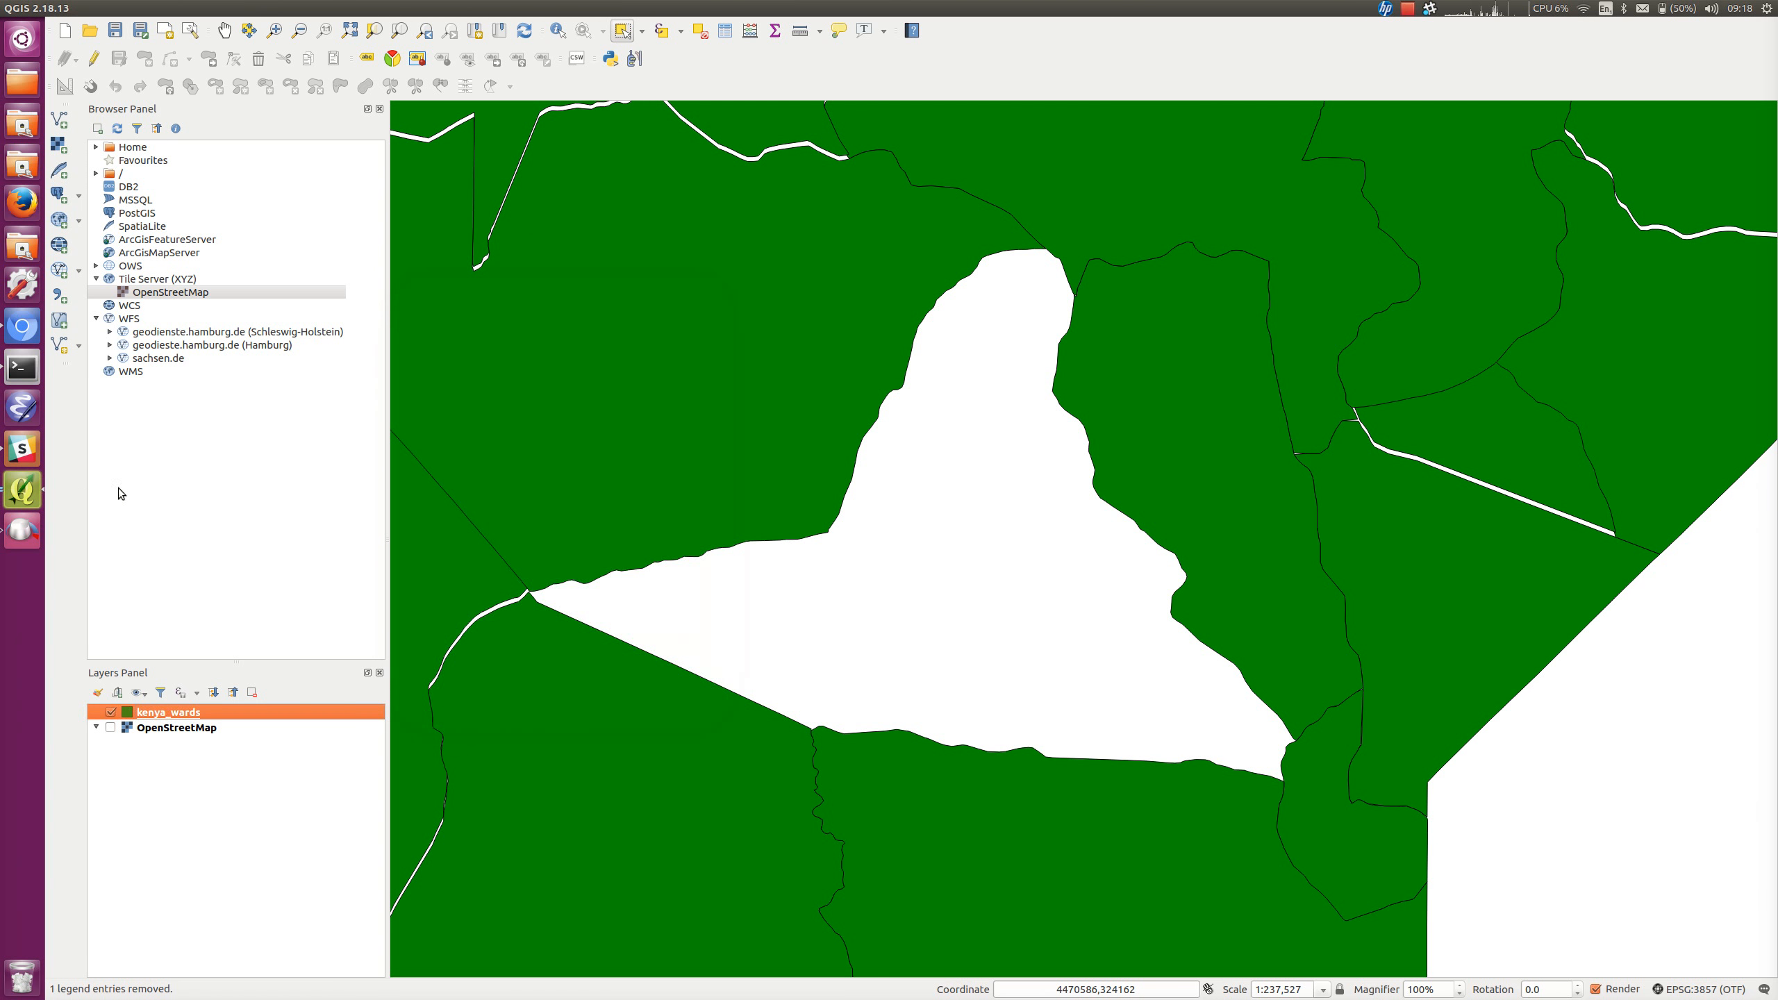
{"action": "key", "text": "alt+Tab"}
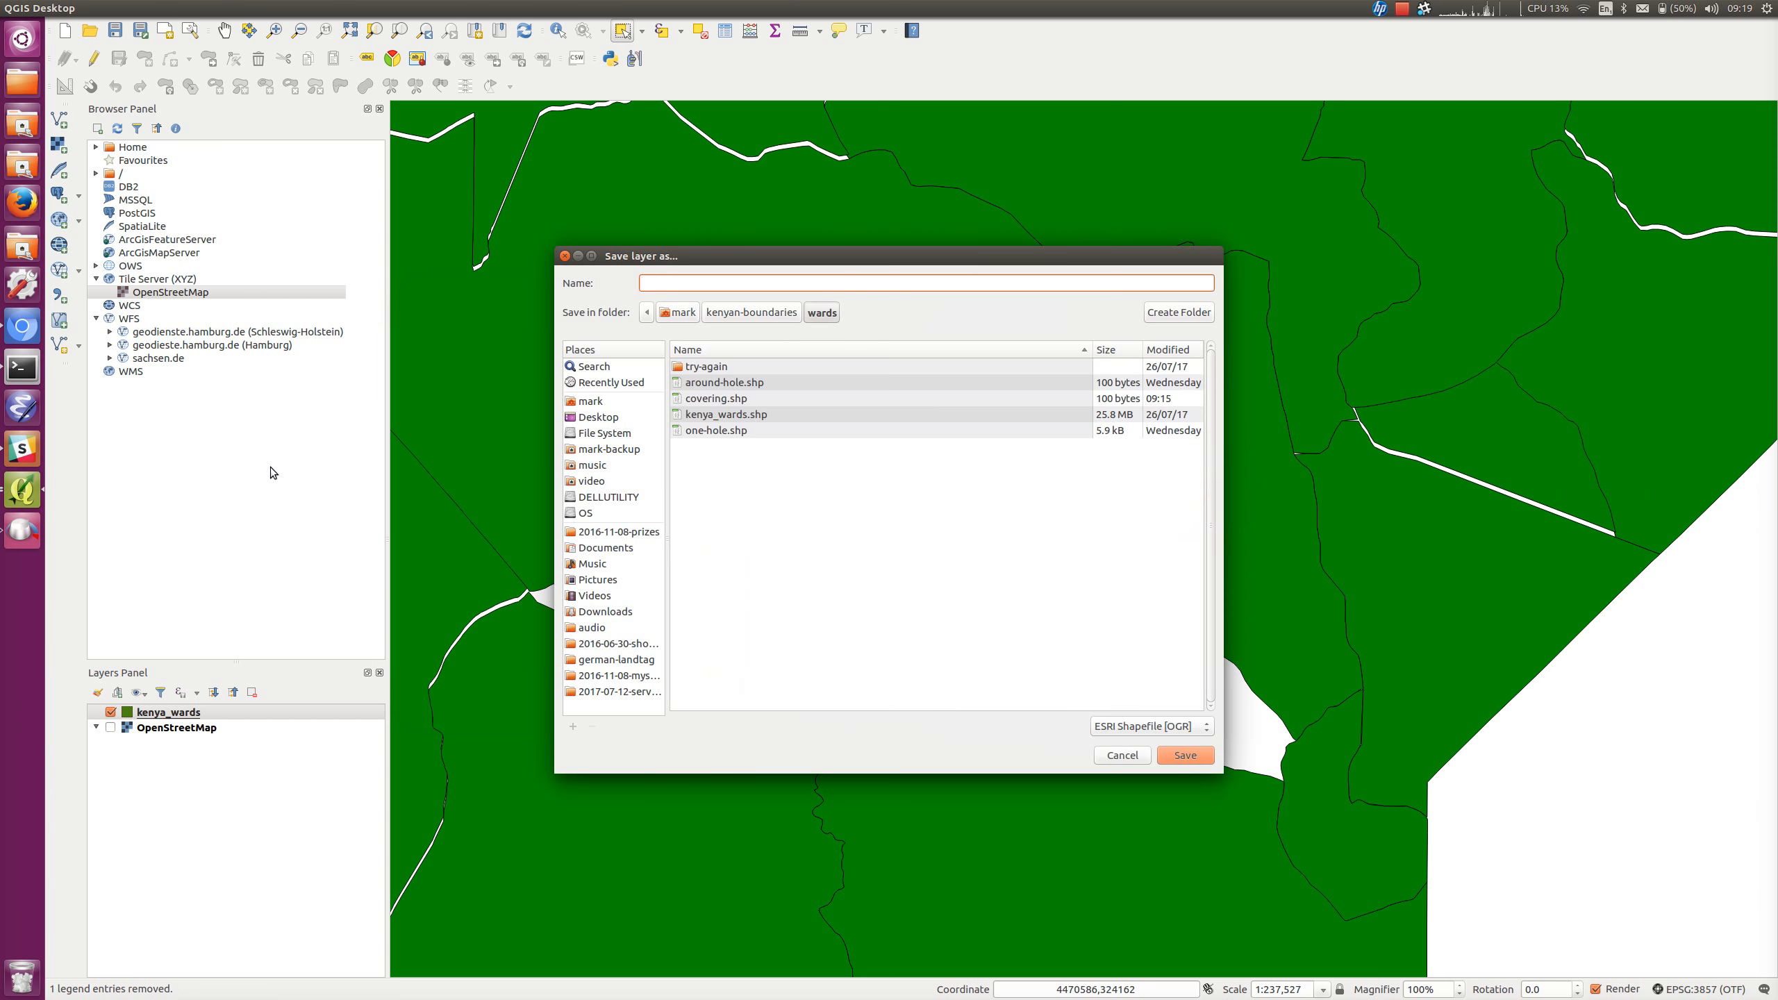
{"action": "left_click_drag", "start_coordinate": [659, 259], "coordinate": [608, 312]}
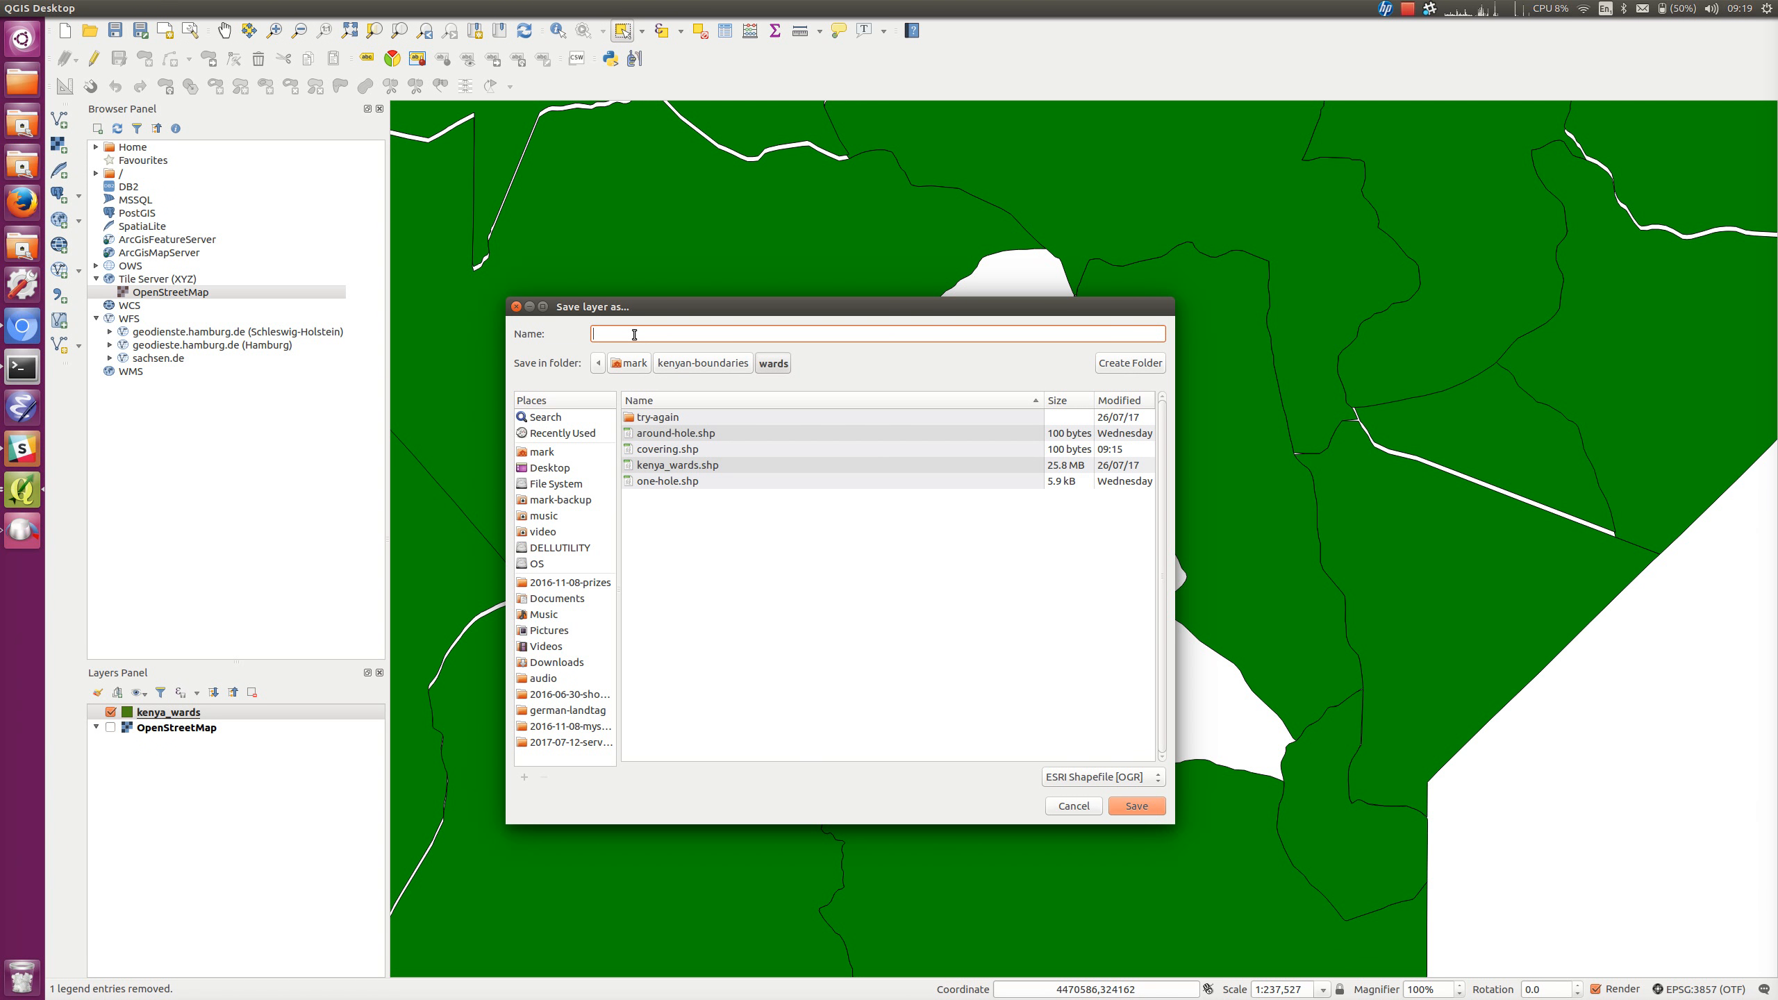
{"action": "type", "text": "rect"}
{"action": "left_click", "coordinate": [1134, 807]}
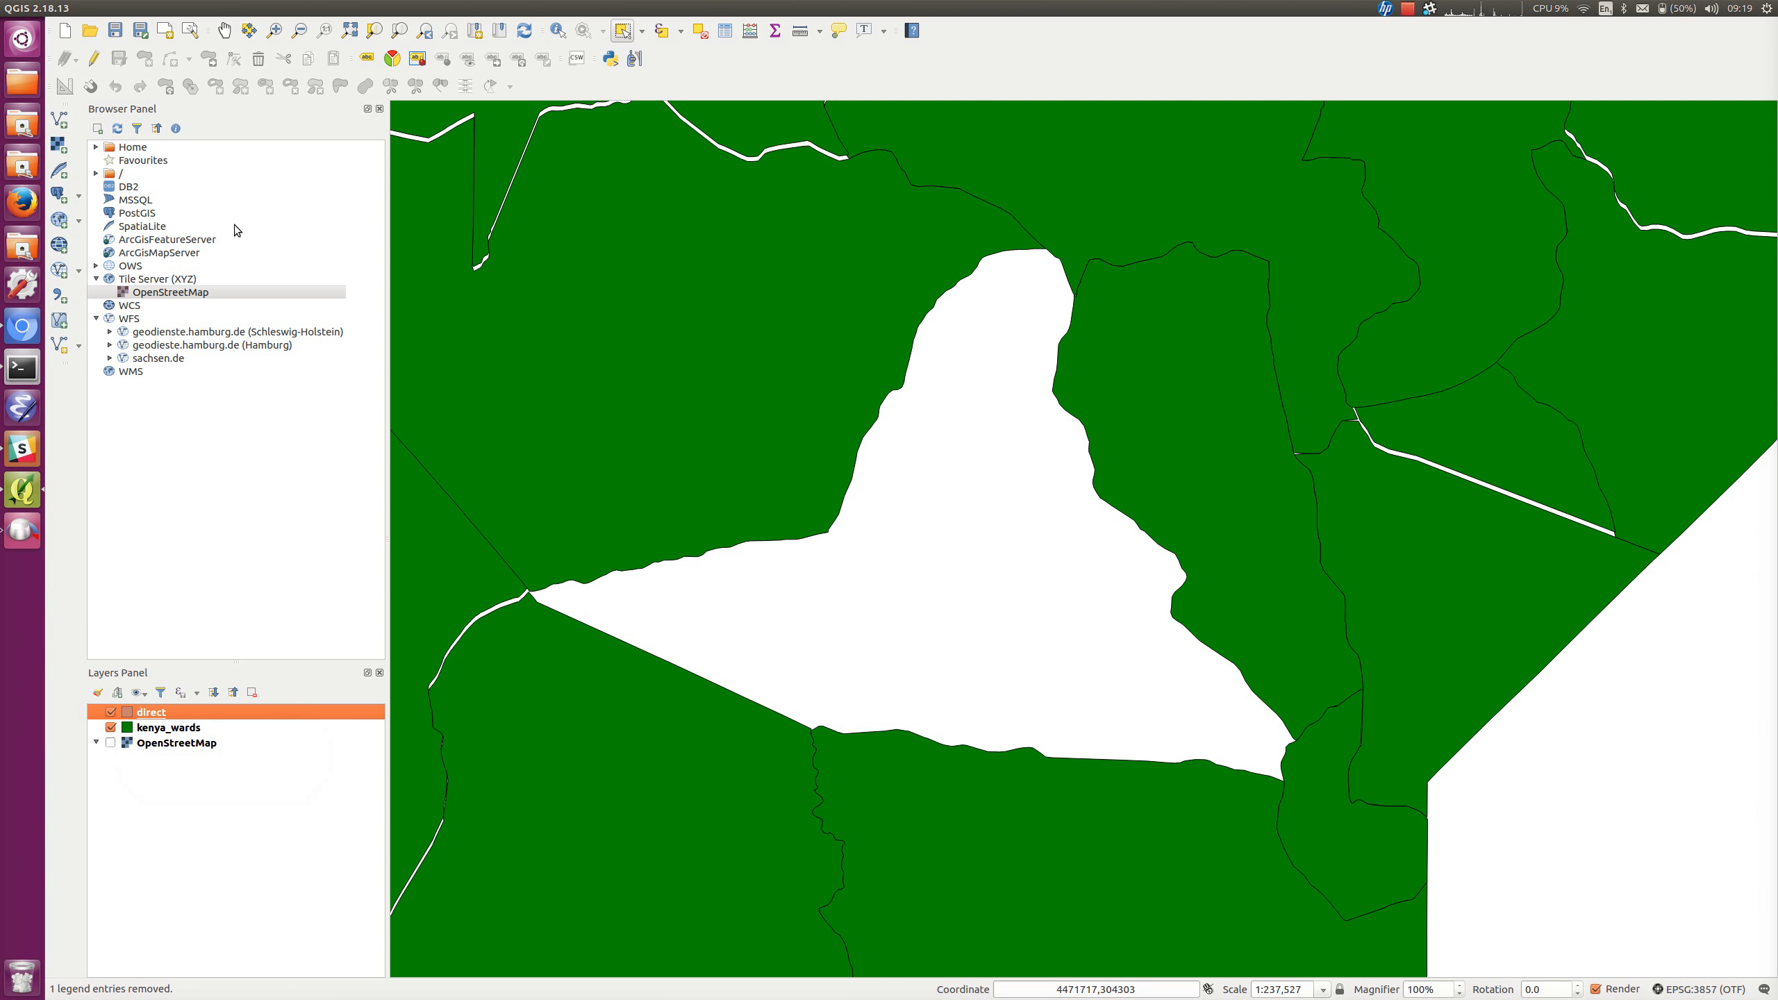
Enable editing on the direct layer and set the snapping mode to vertex
{"action": "right_click", "coordinate": [175, 715]}
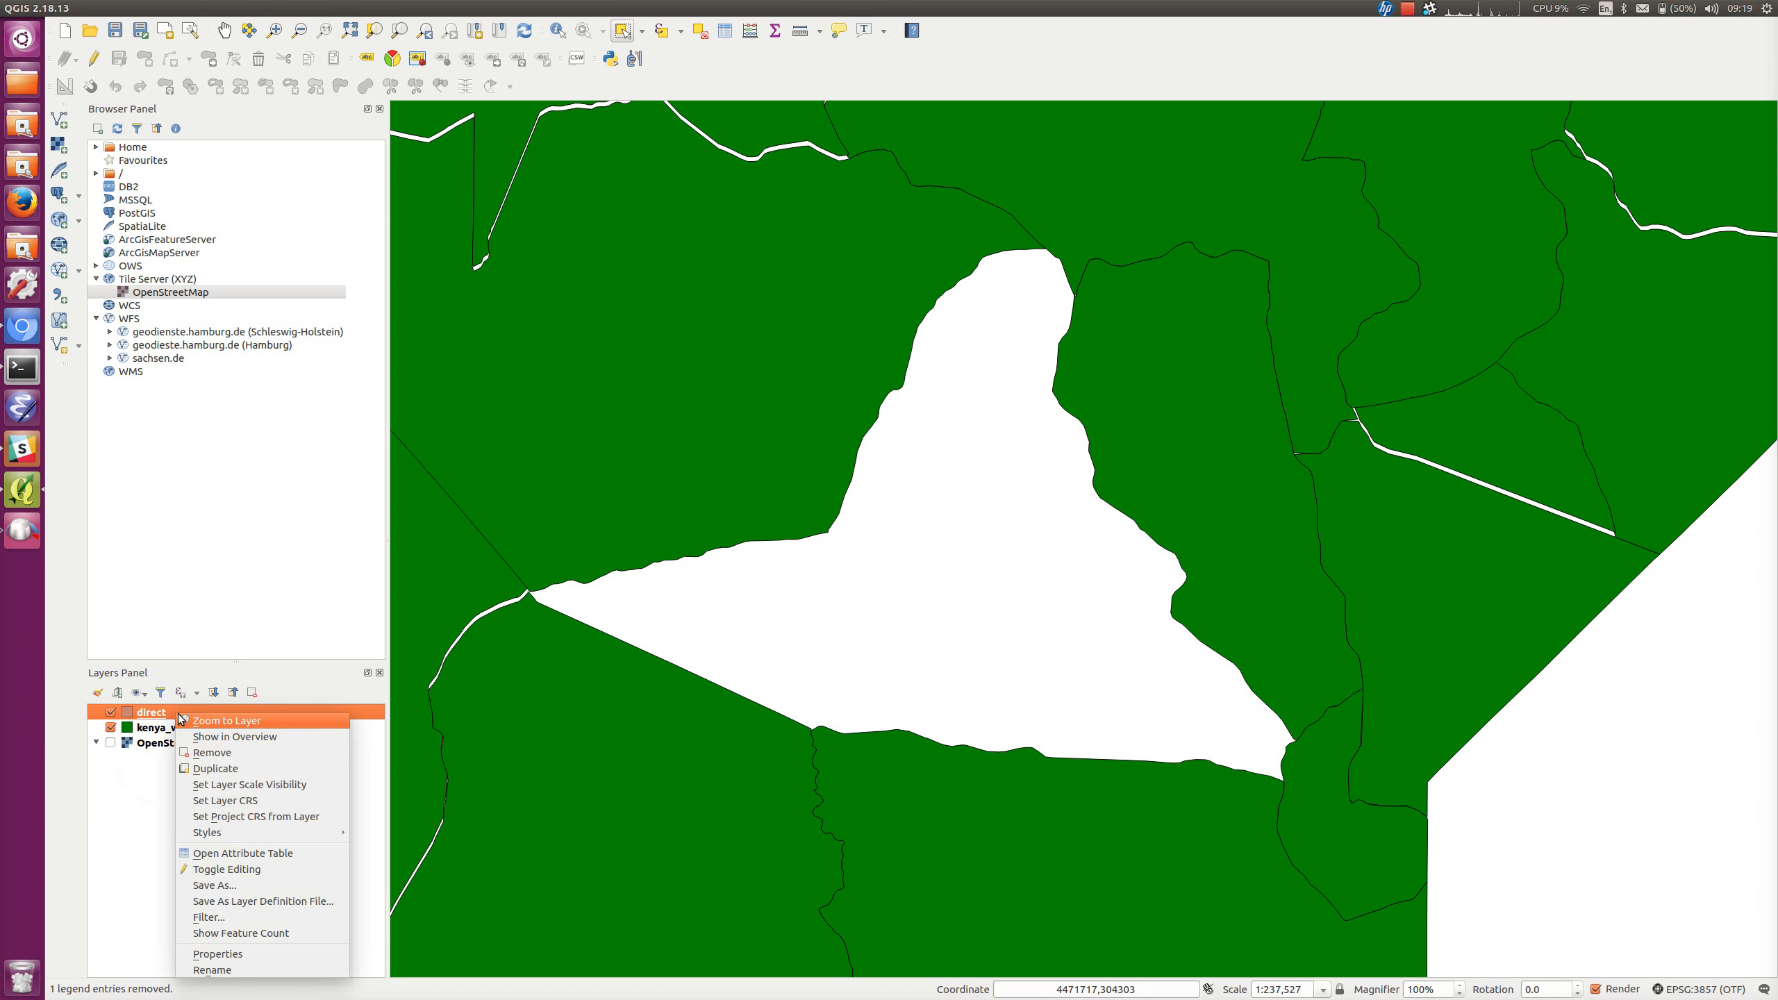
{"action": "left_click", "coordinate": [269, 872]}
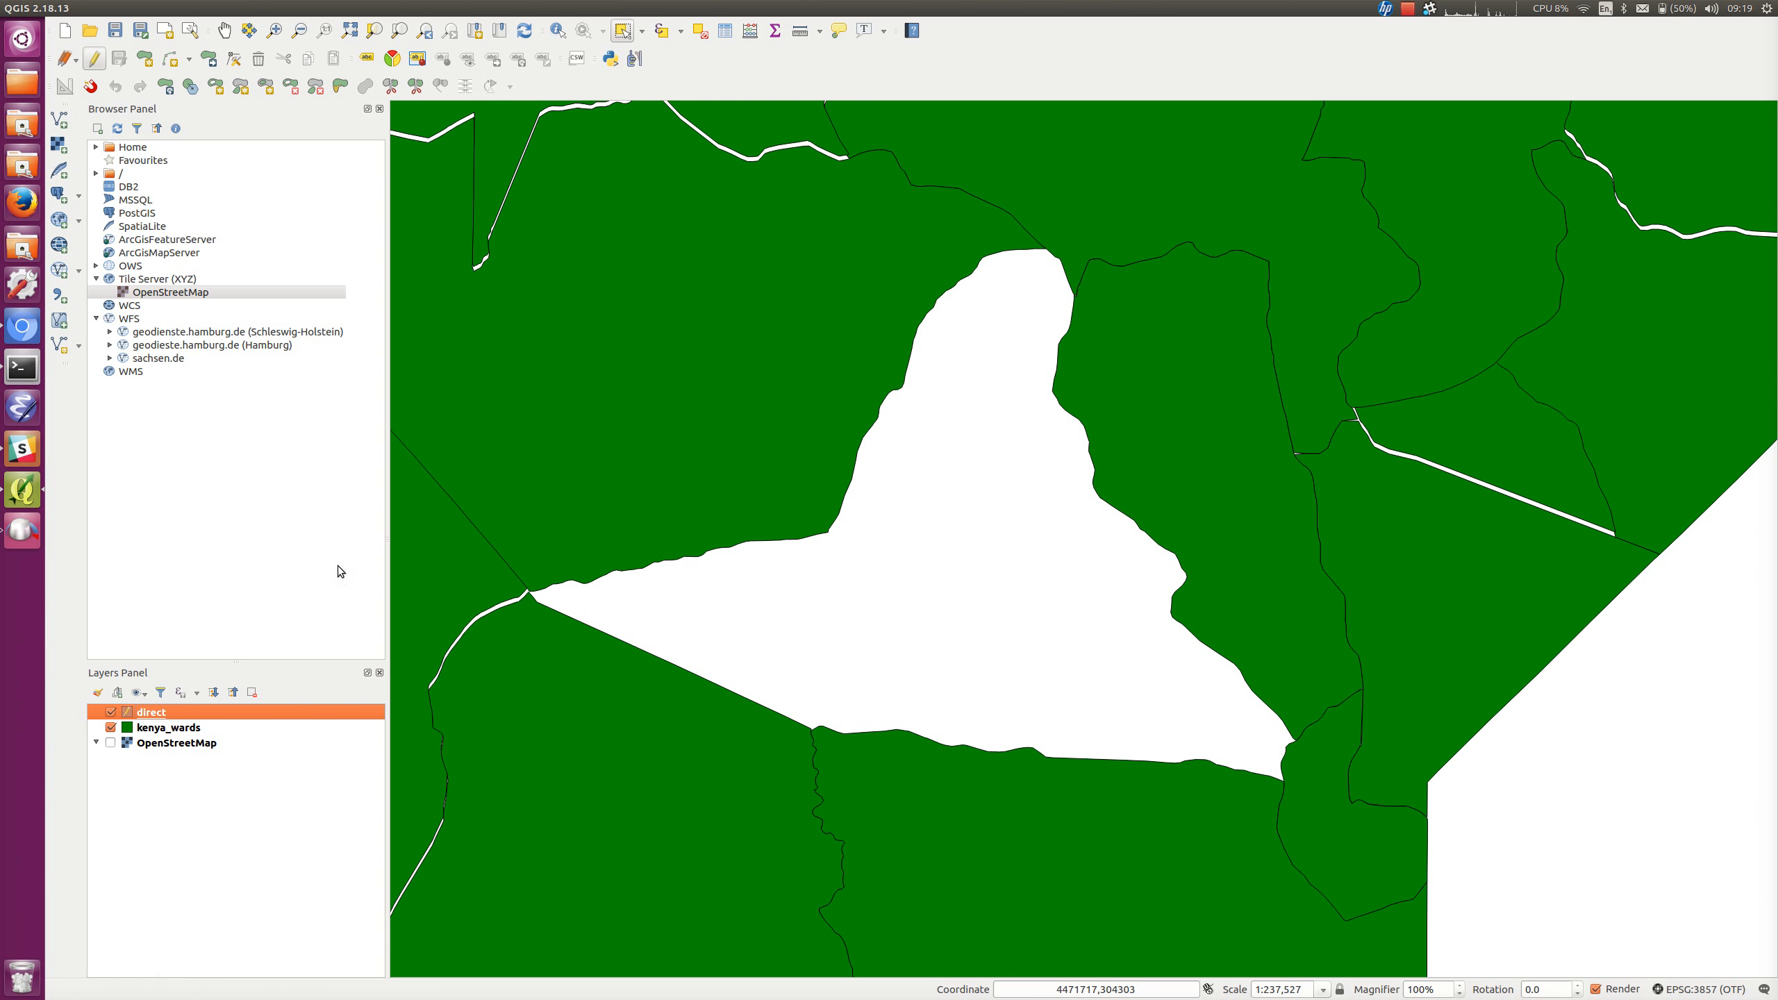
{"action": "mouse_move", "coordinate": [153, 4]}
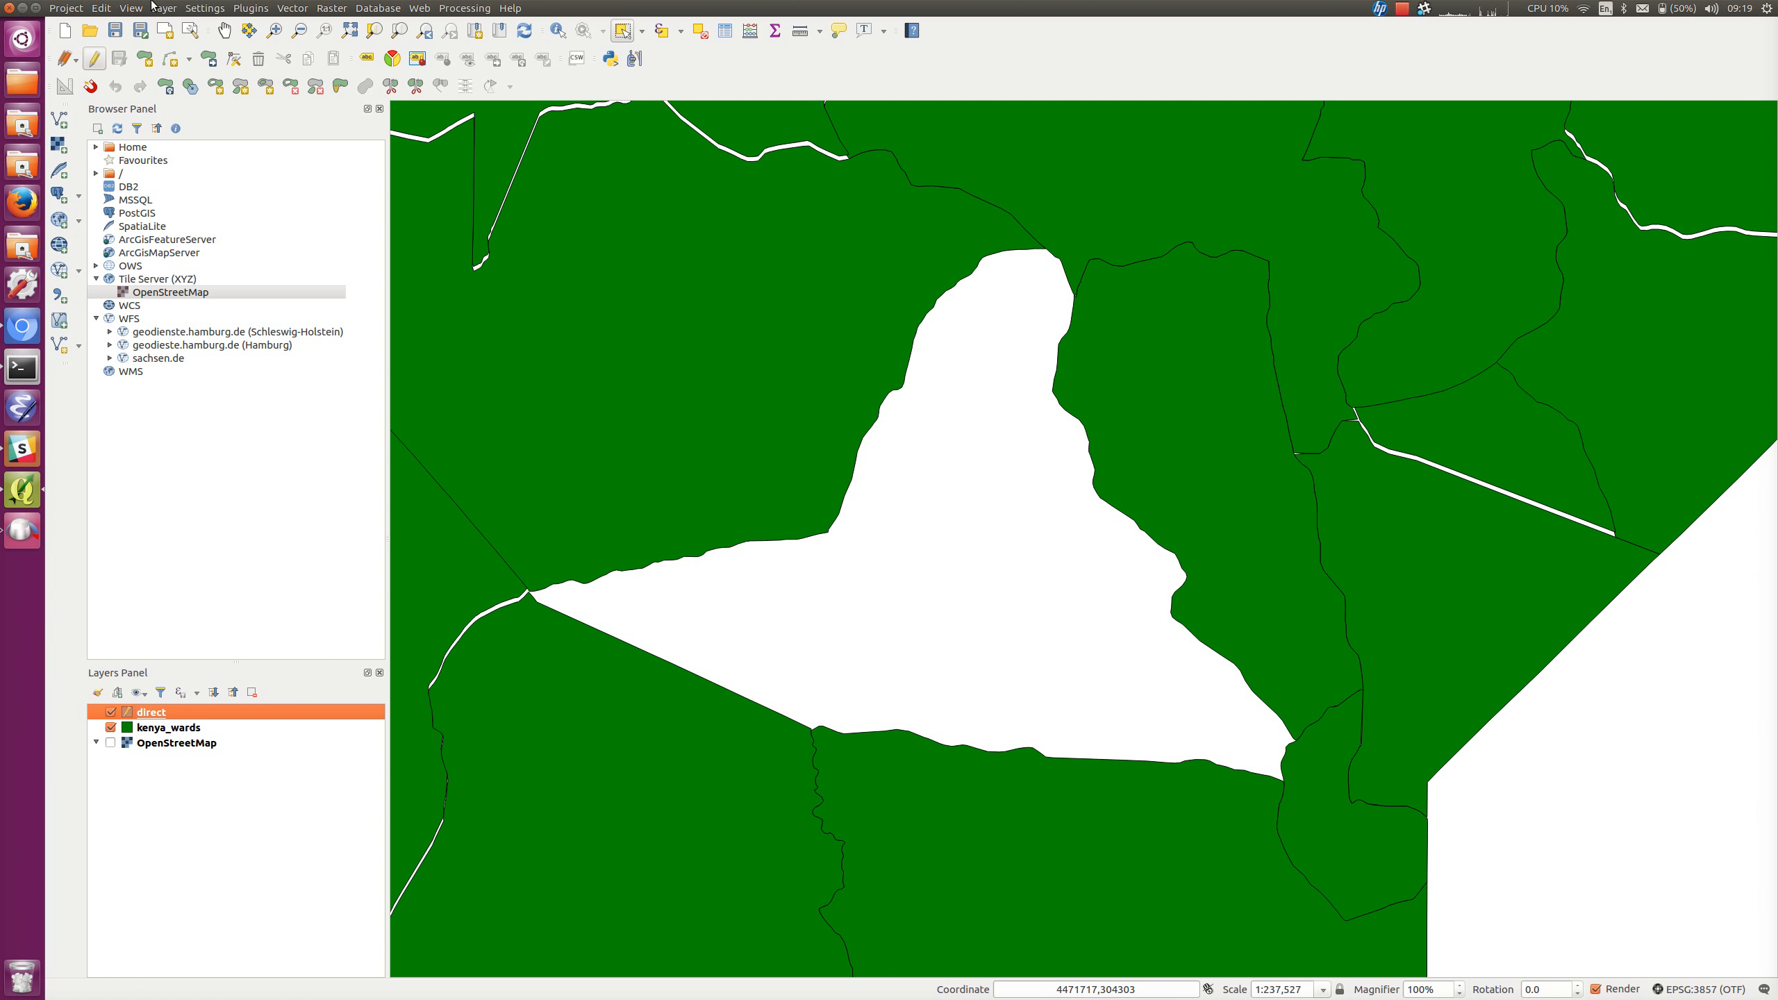
{"action": "left_click", "coordinate": [213, 10]}
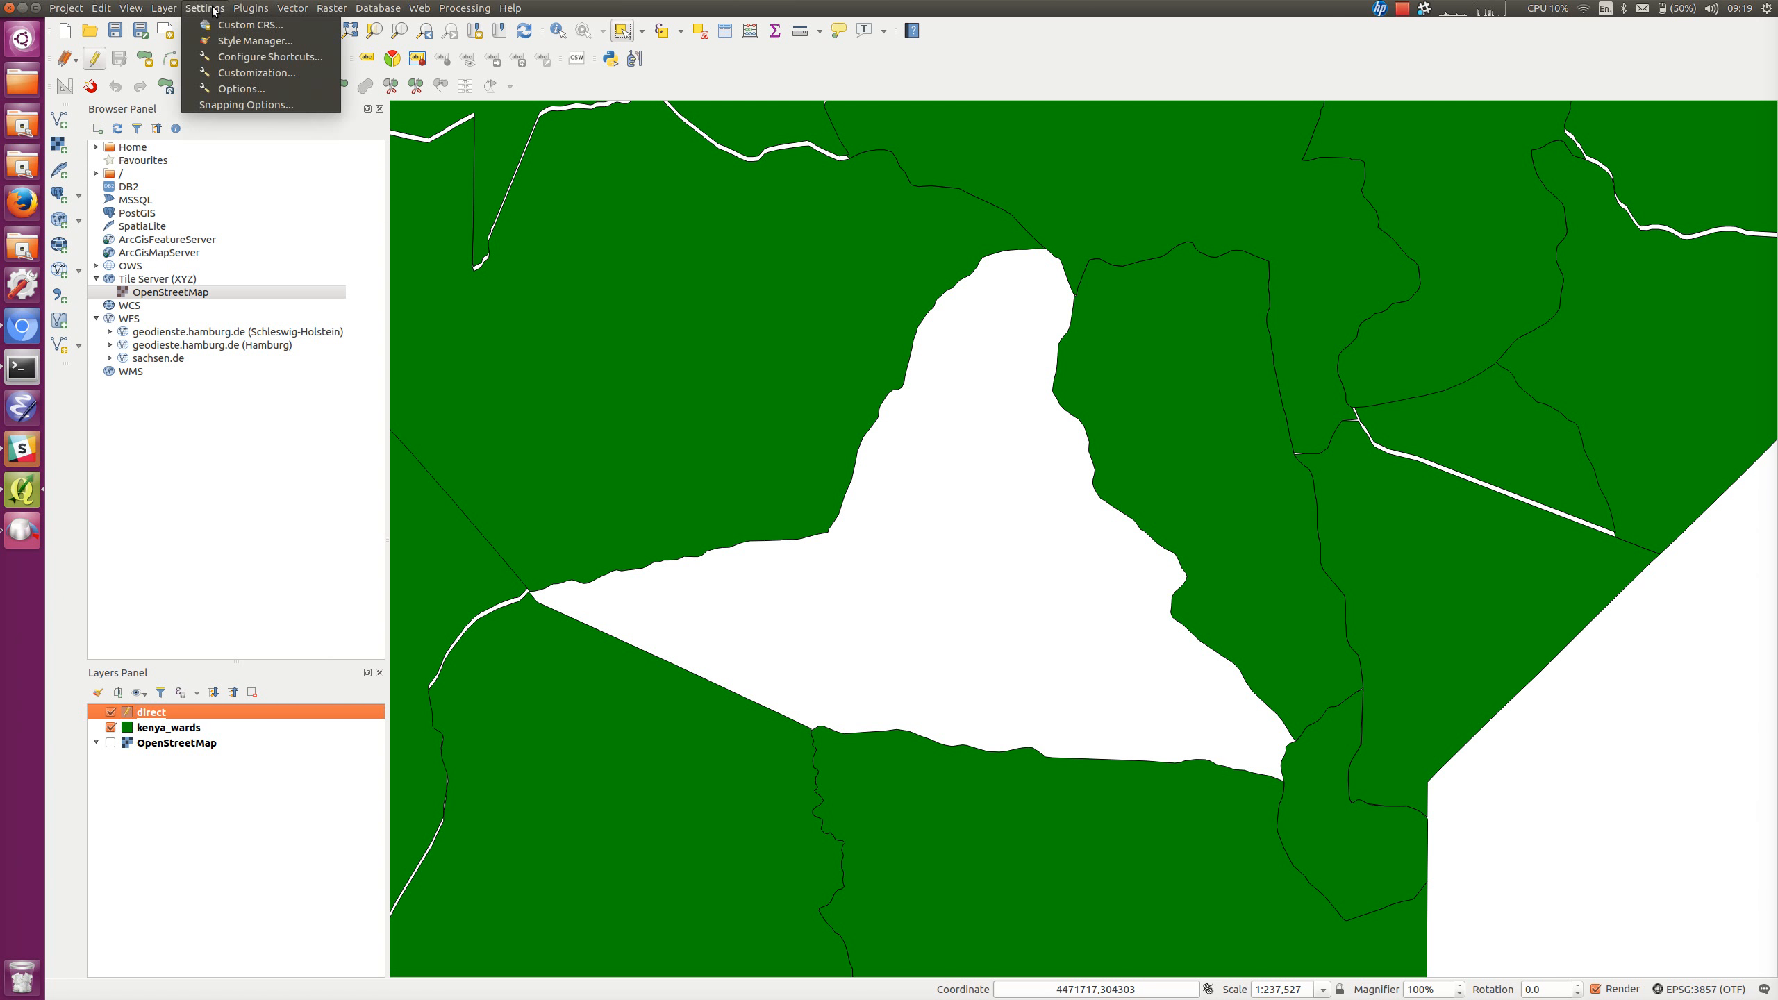
{"action": "left_click", "coordinate": [244, 102]}
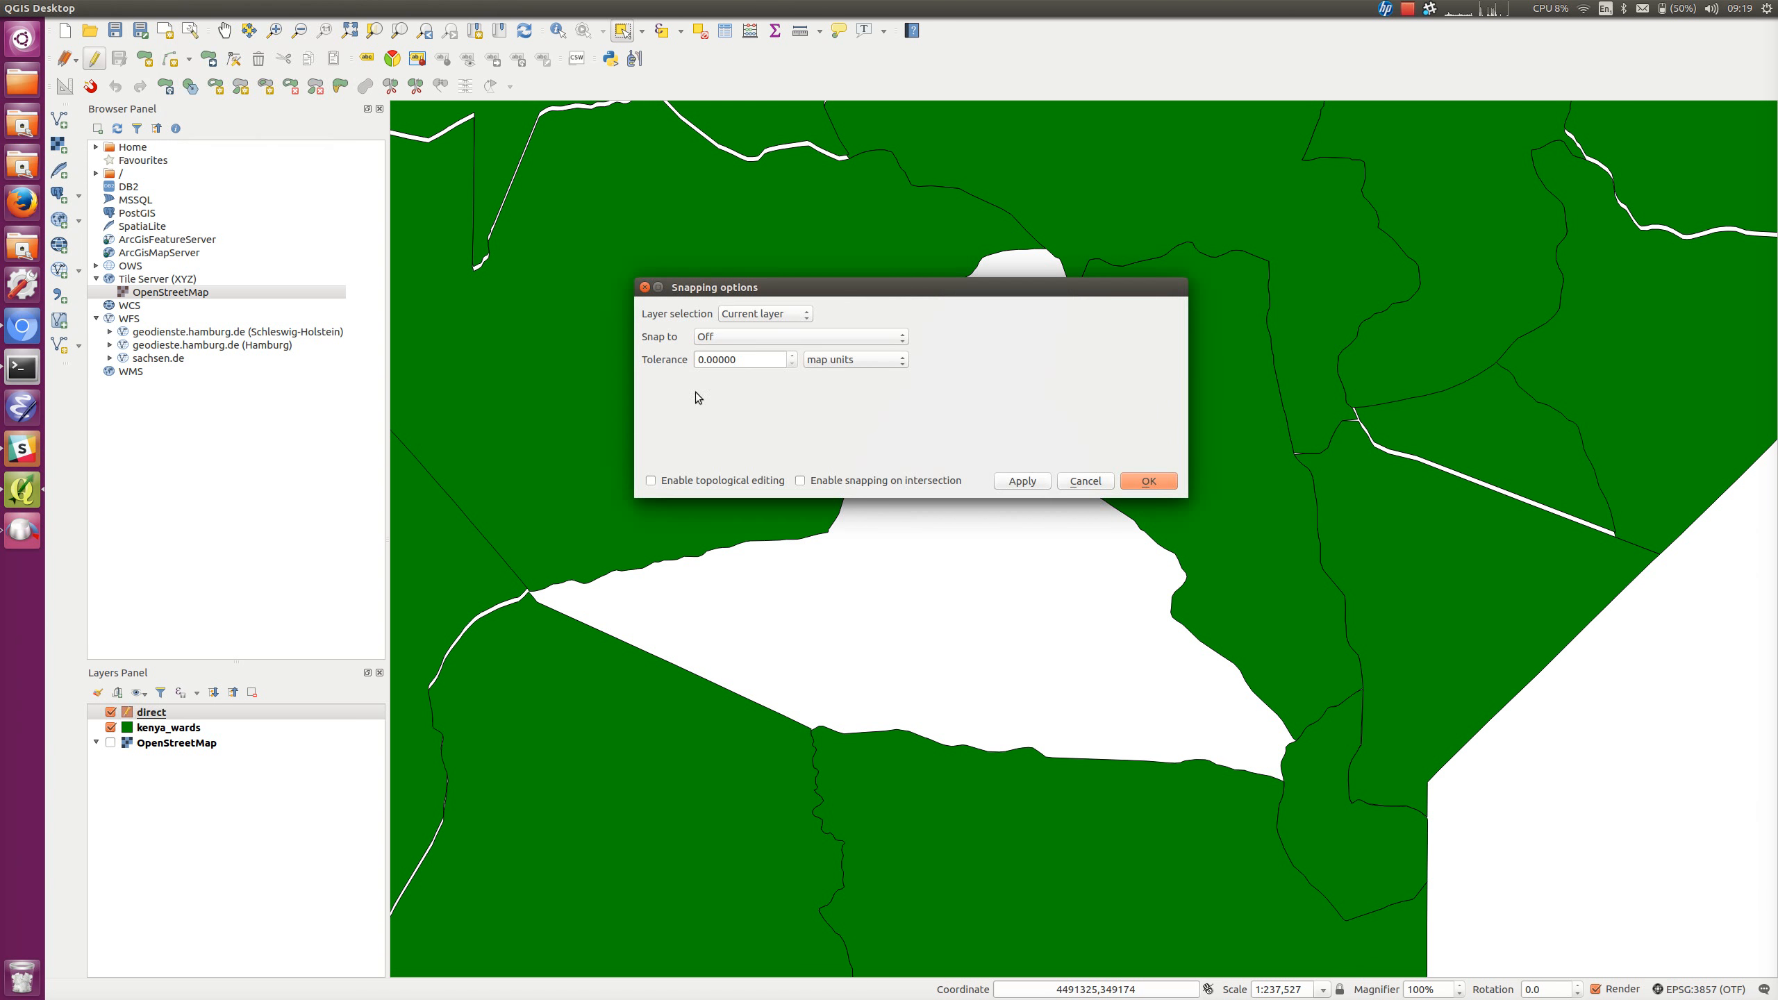
{"action": "left_click_drag", "start_coordinate": [786, 293], "coordinate": [339, 253]}
{"action": "left_click", "coordinate": [643, 611]}
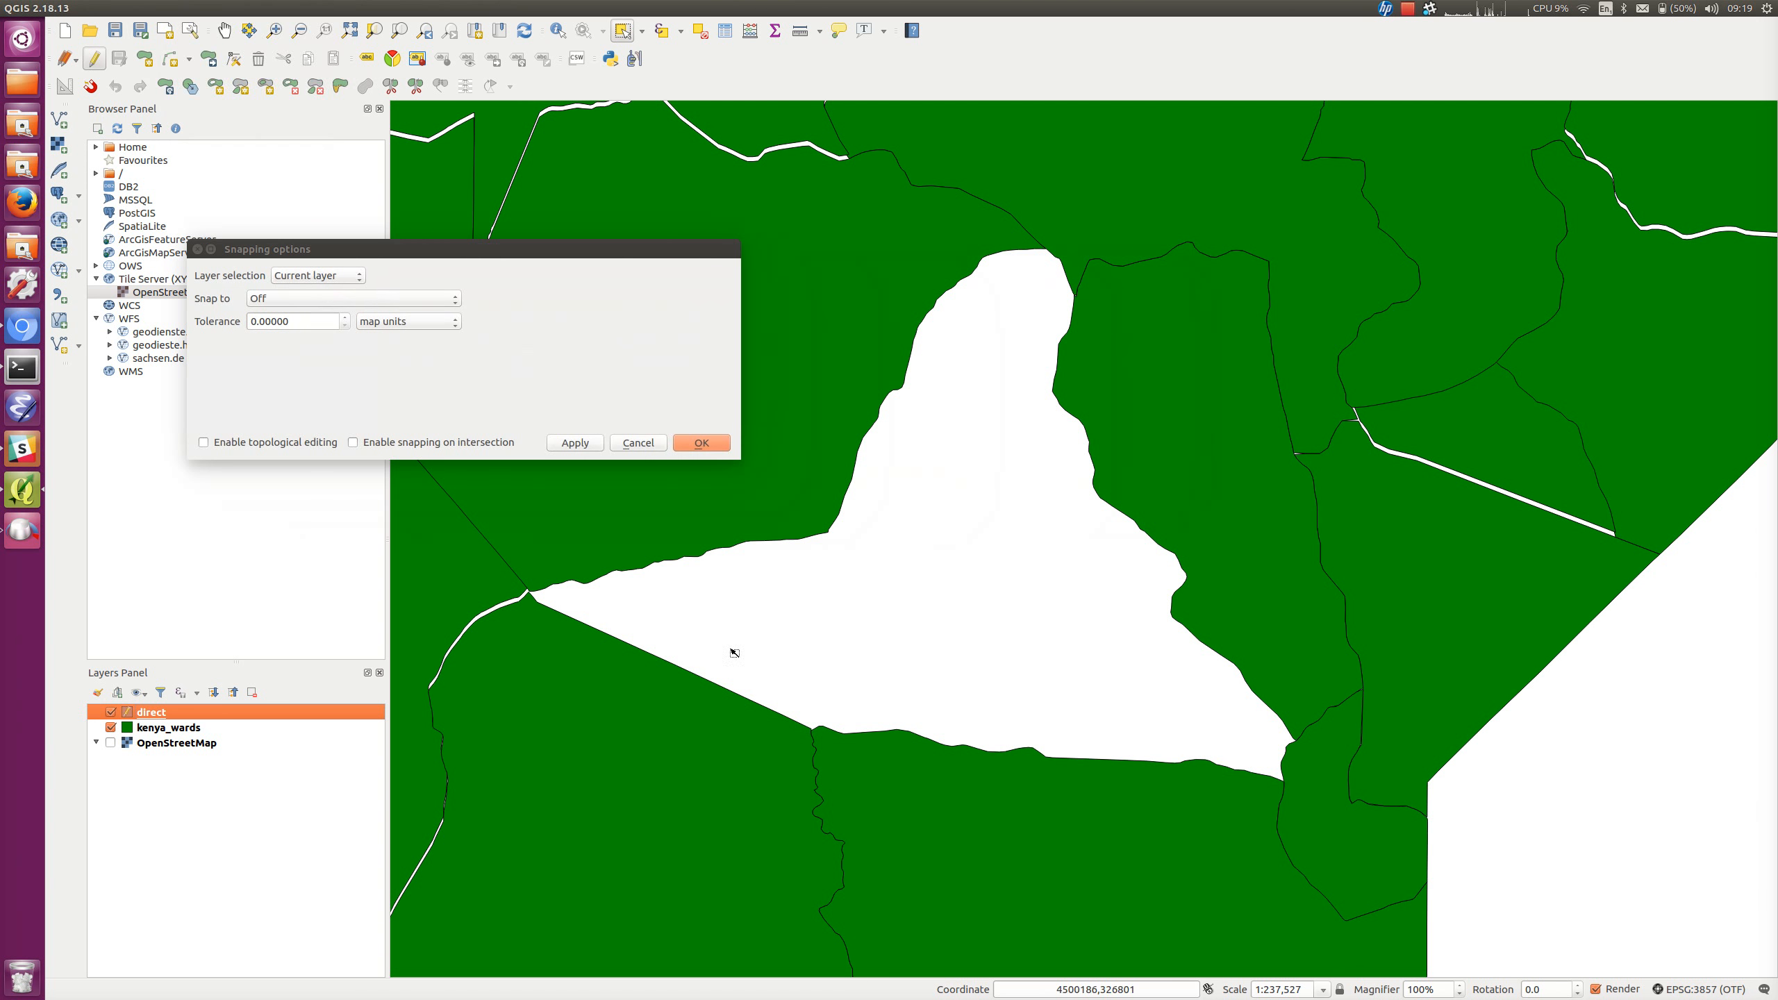
{"action": "left_click", "coordinate": [346, 279]}
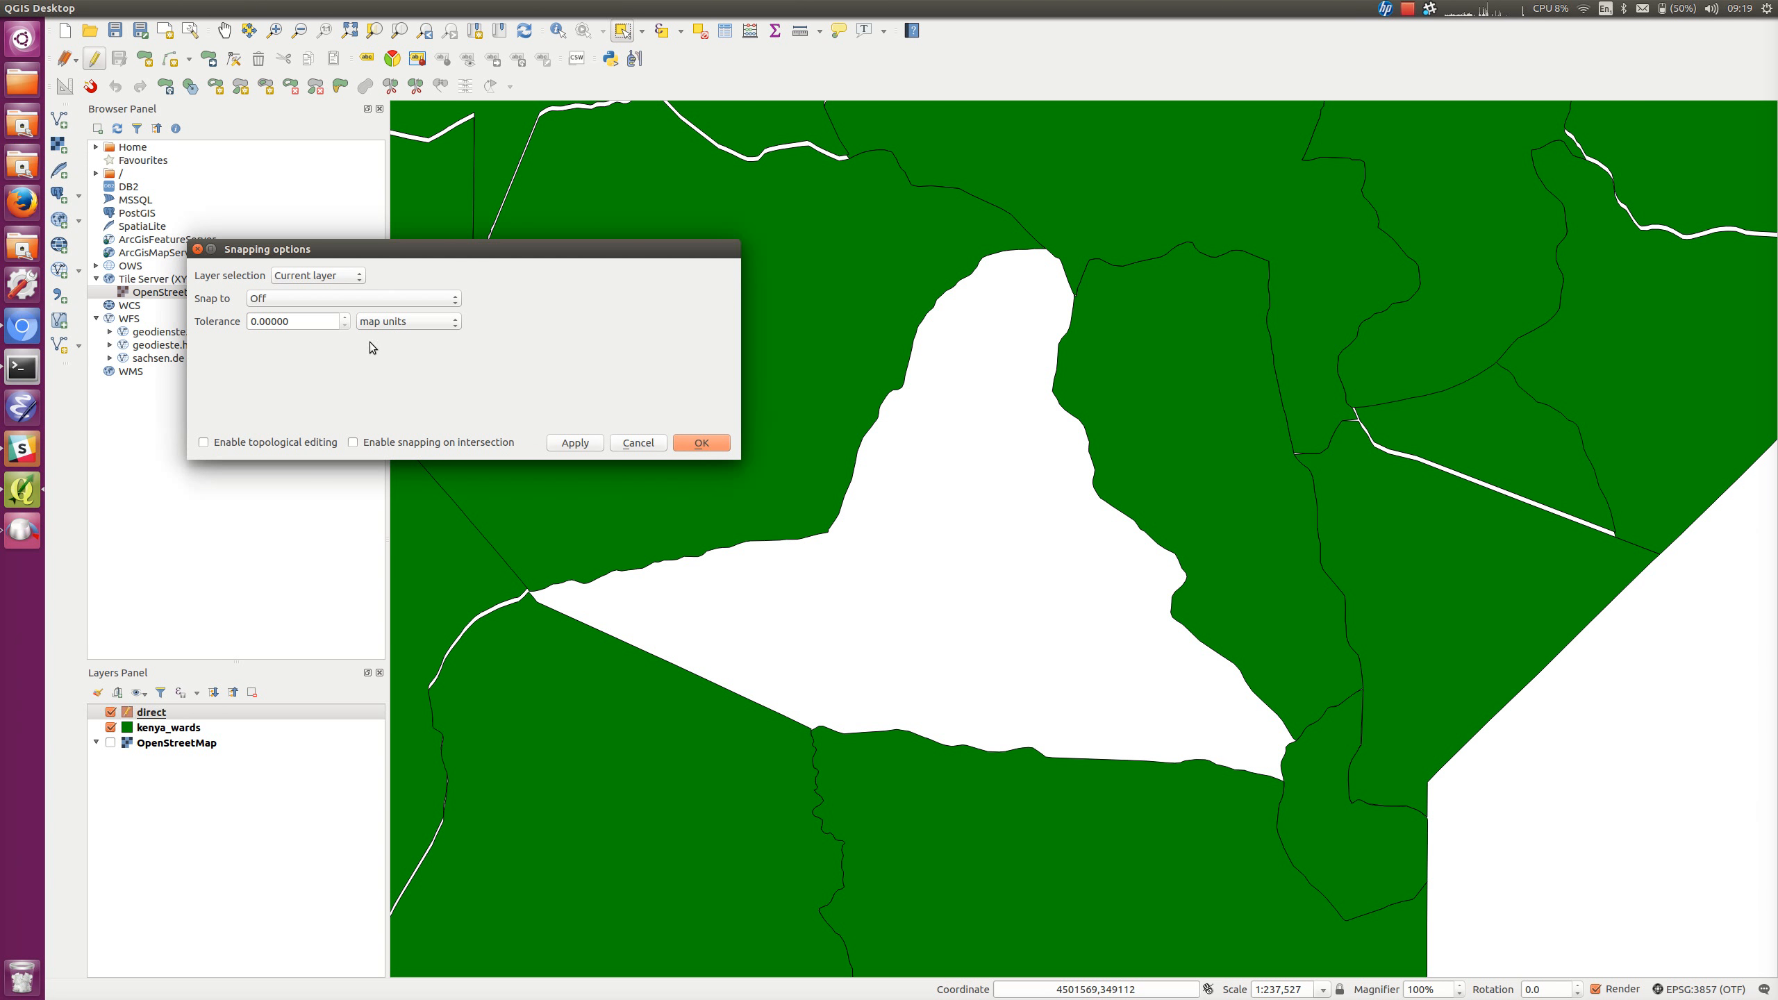
{"action": "left_click", "coordinate": [314, 298]}
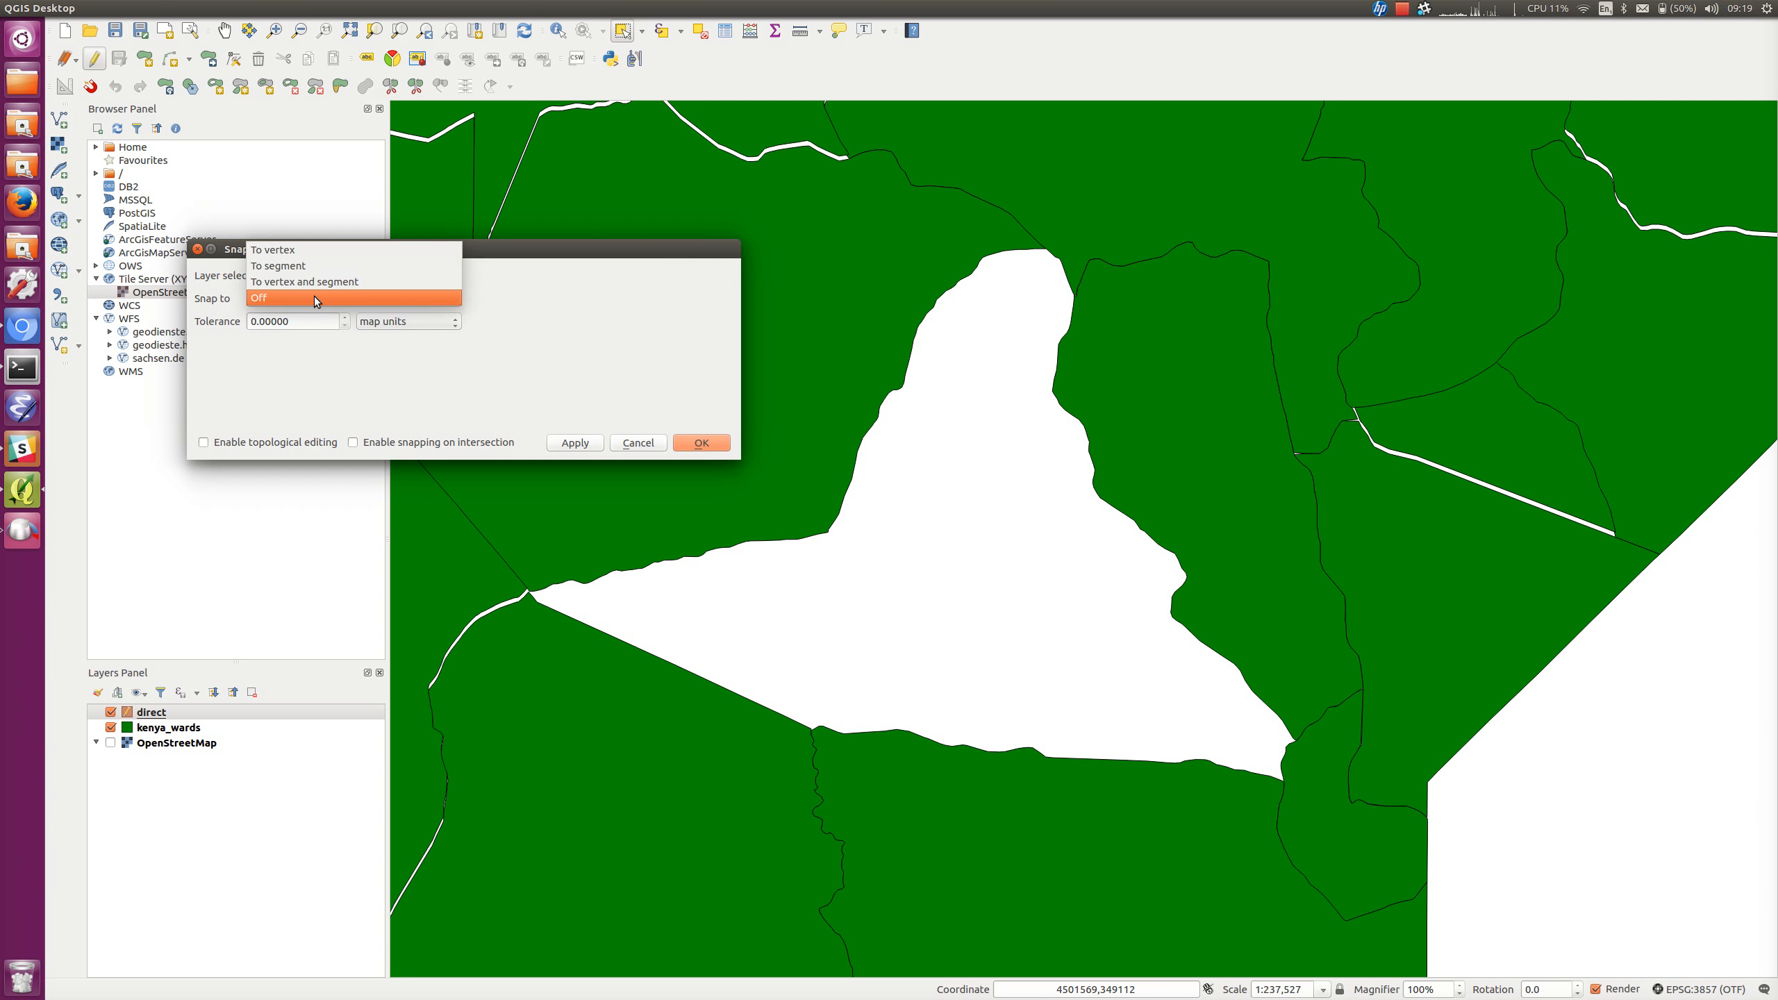
{"action": "left_click", "coordinate": [292, 248]}
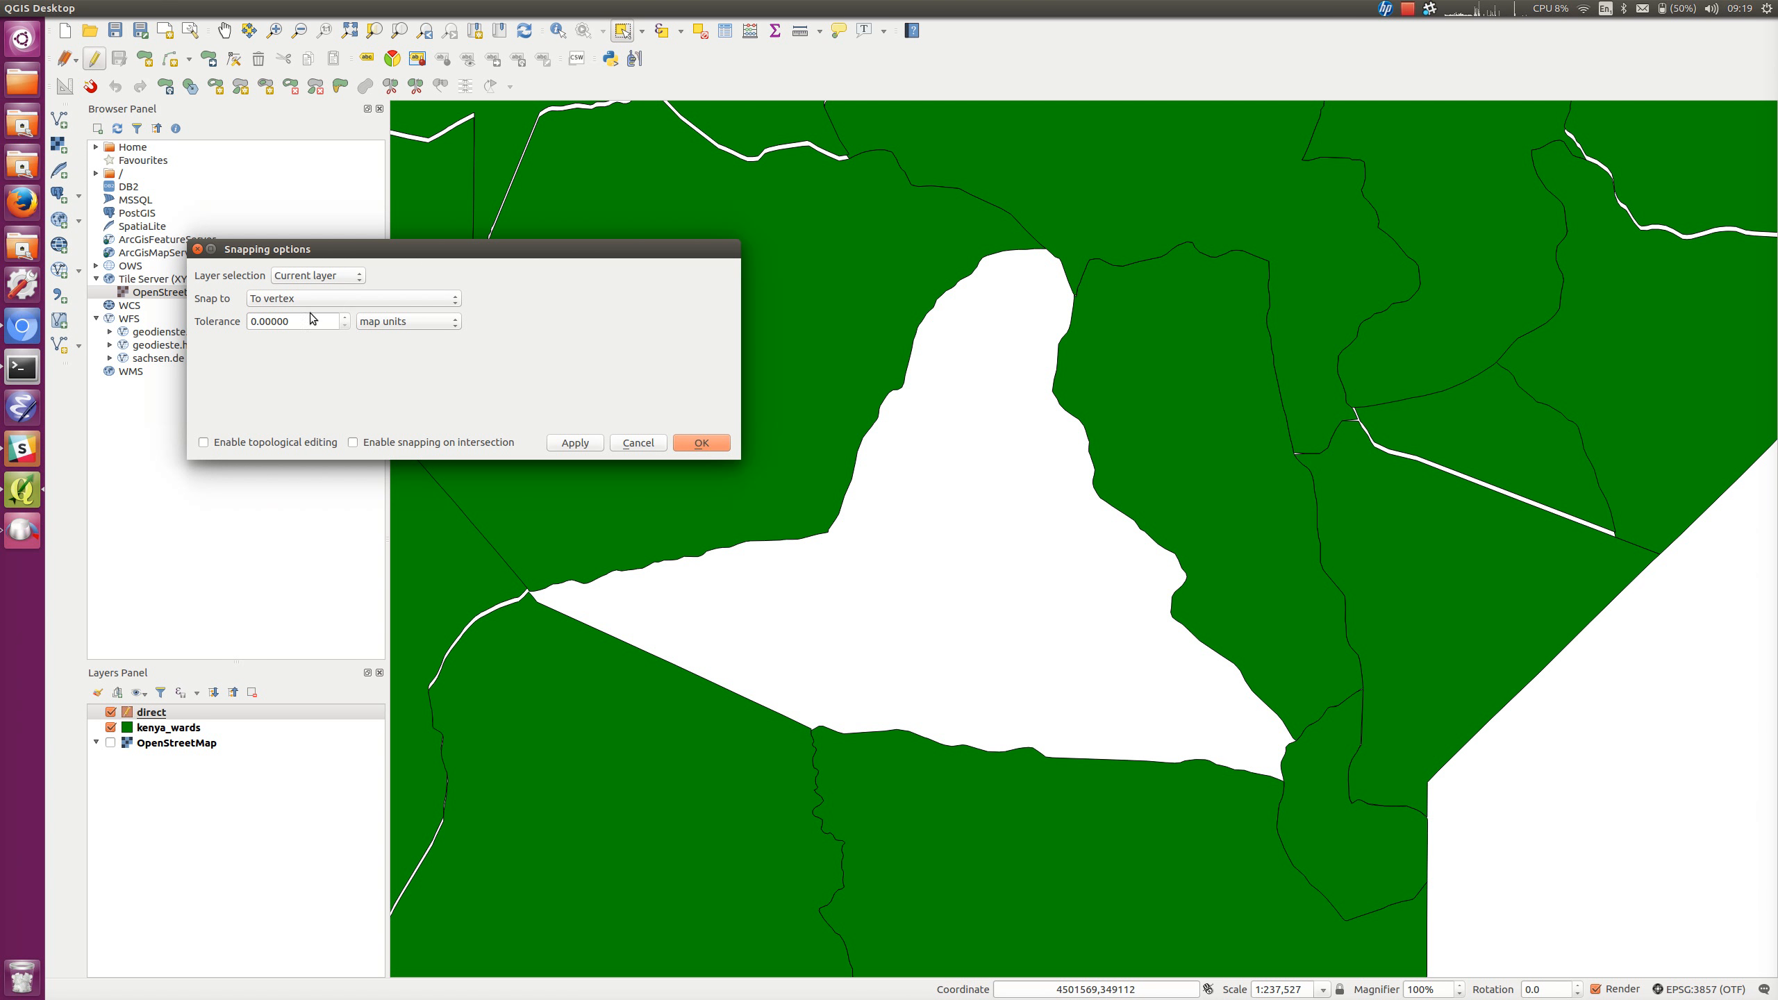
Set the snapping tolerance to 20 pixels and apply snapping to all visible layers
{"action": "left_click", "coordinate": [389, 320]}
{"action": "left_click", "coordinate": [396, 342]}
{"action": "scroll", "coordinate": [350, 322], "scroll_direction": "up", "scroll_amount": 3}
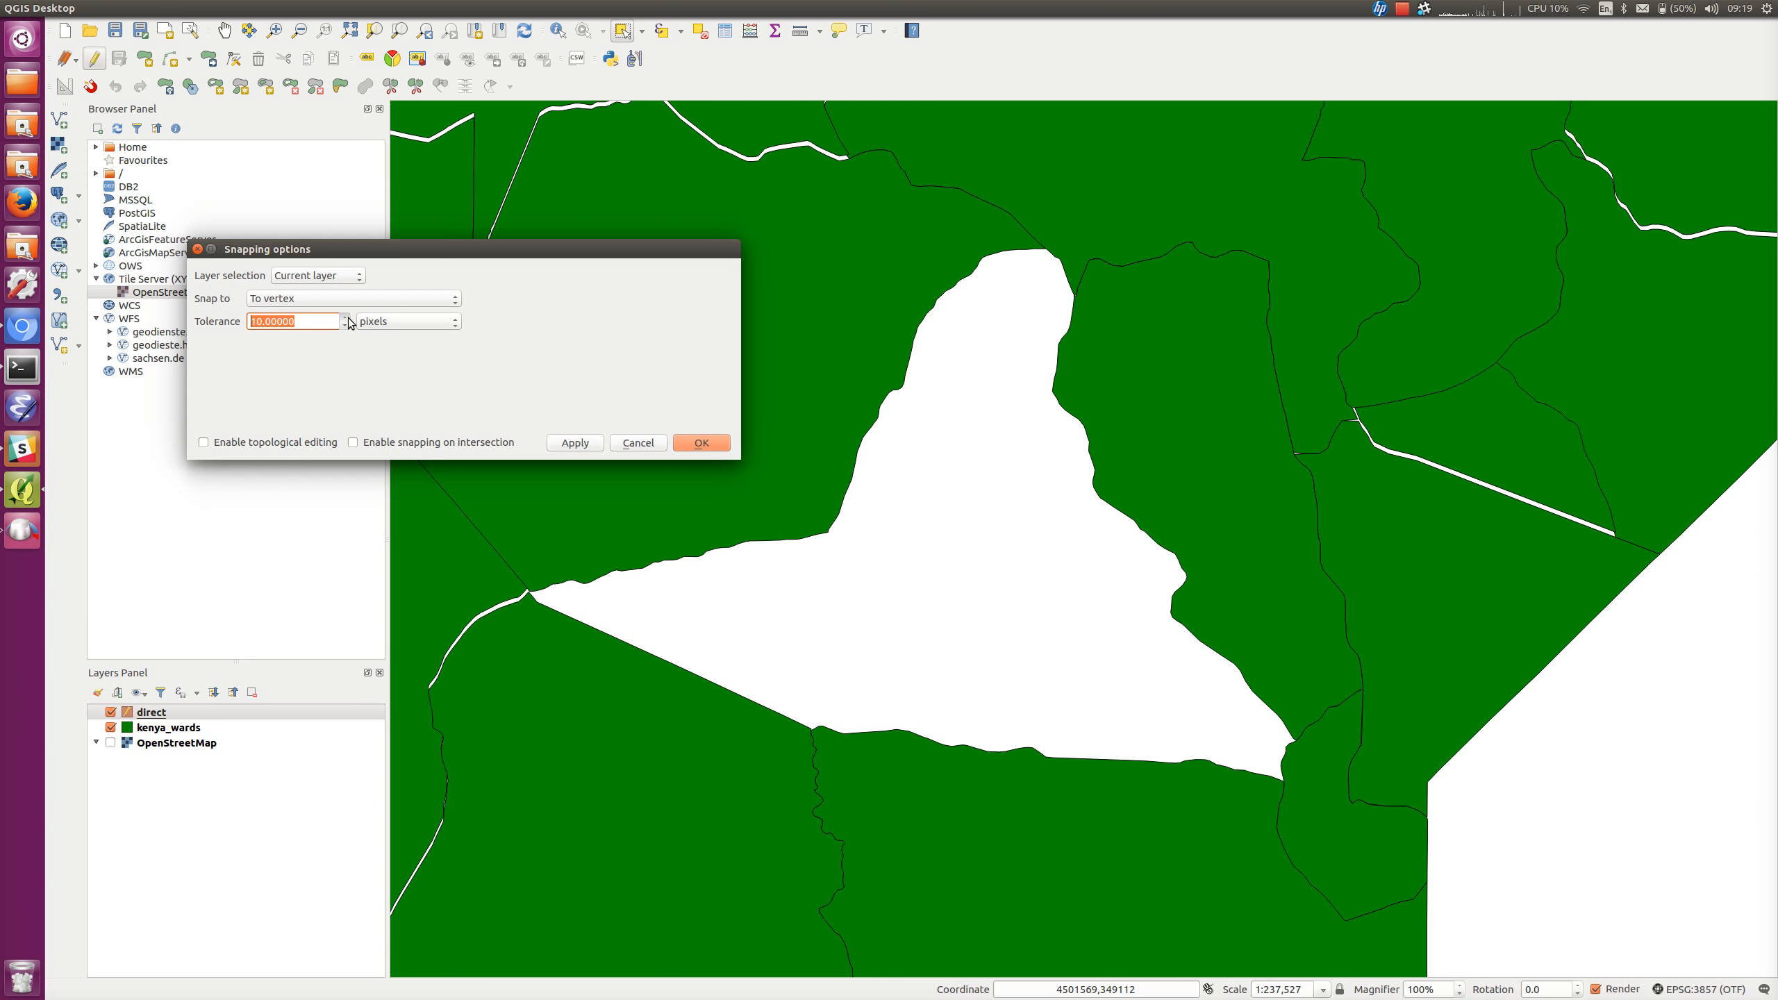
{"action": "scroll", "coordinate": [348, 322], "scroll_direction": "up", "scroll_amount": 5}
{"action": "left_click", "coordinate": [346, 276]}
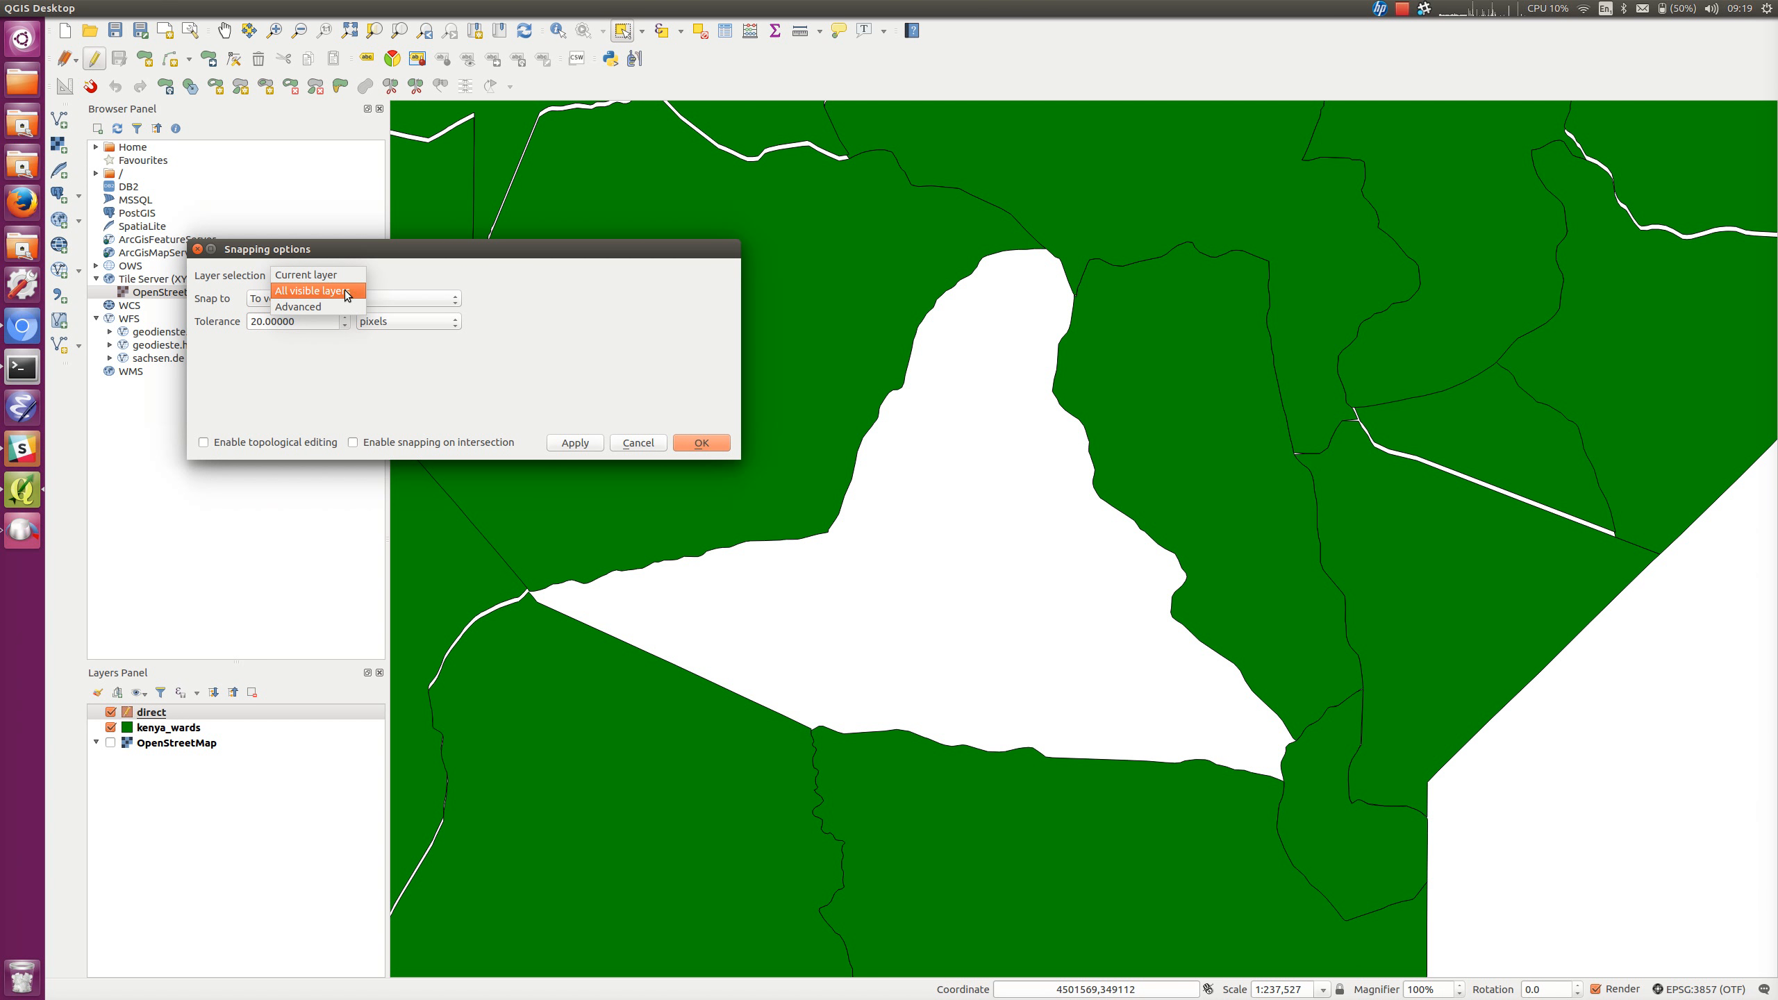
{"action": "left_click", "coordinate": [346, 291]}
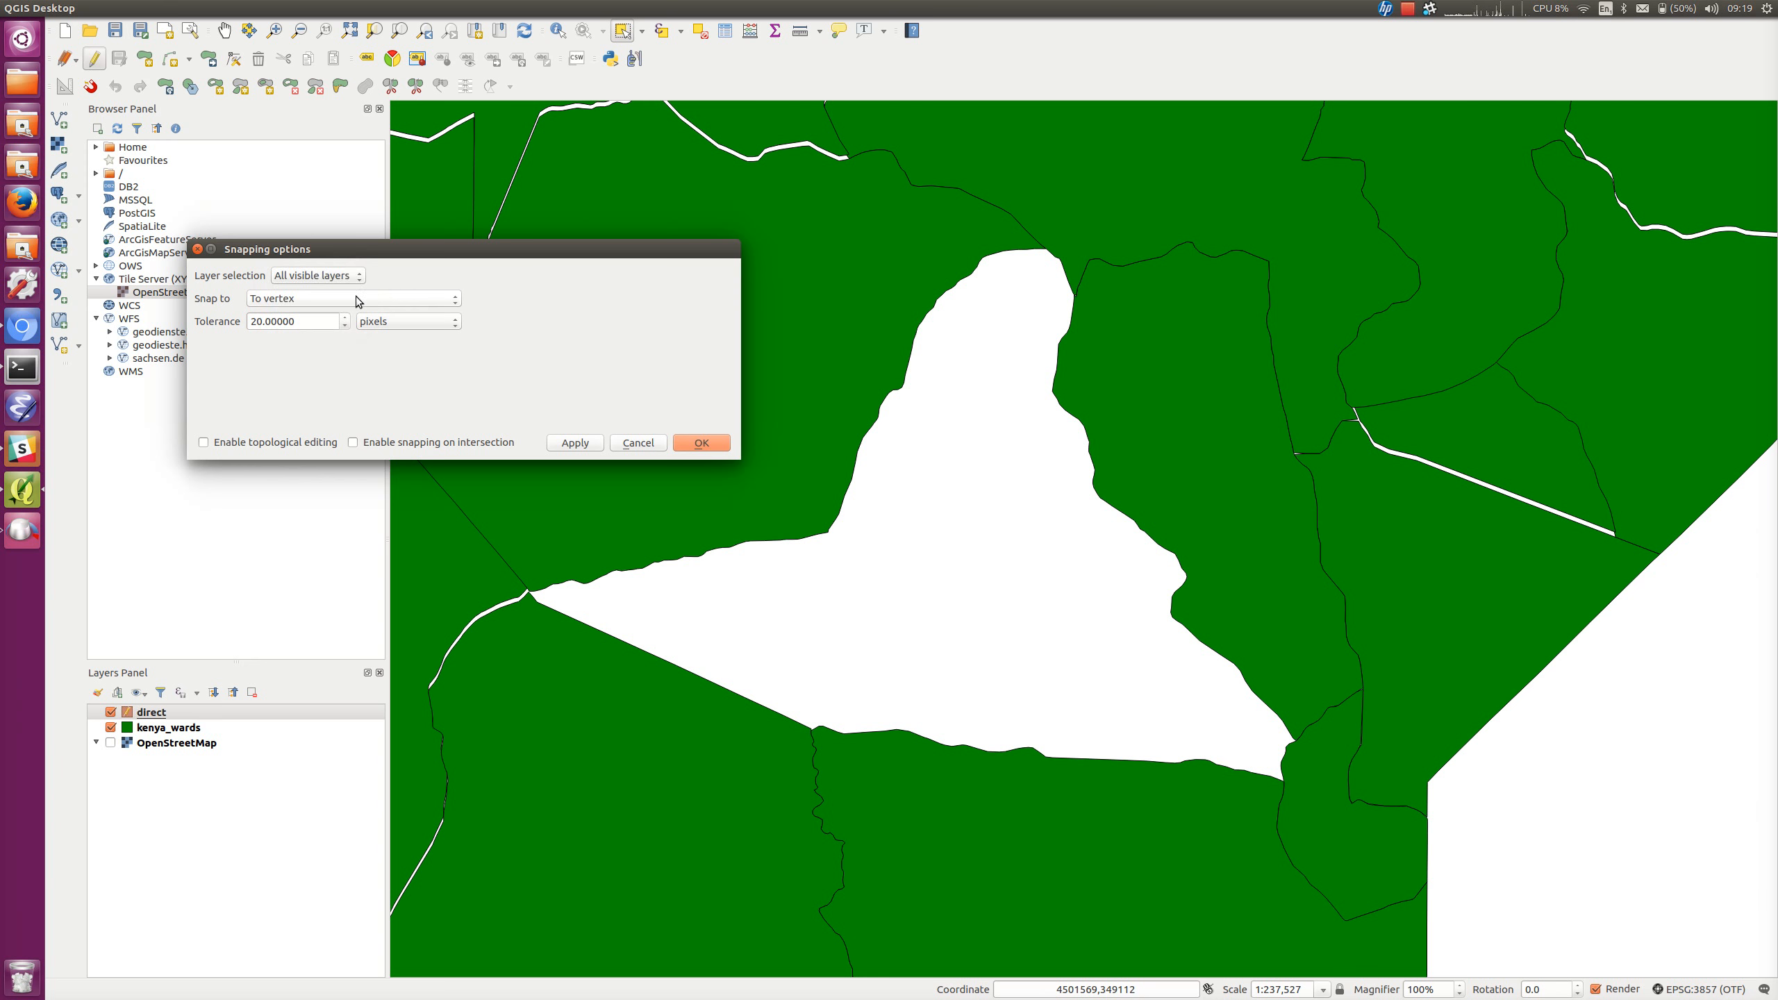
{"action": "left_click", "coordinate": [697, 441]}
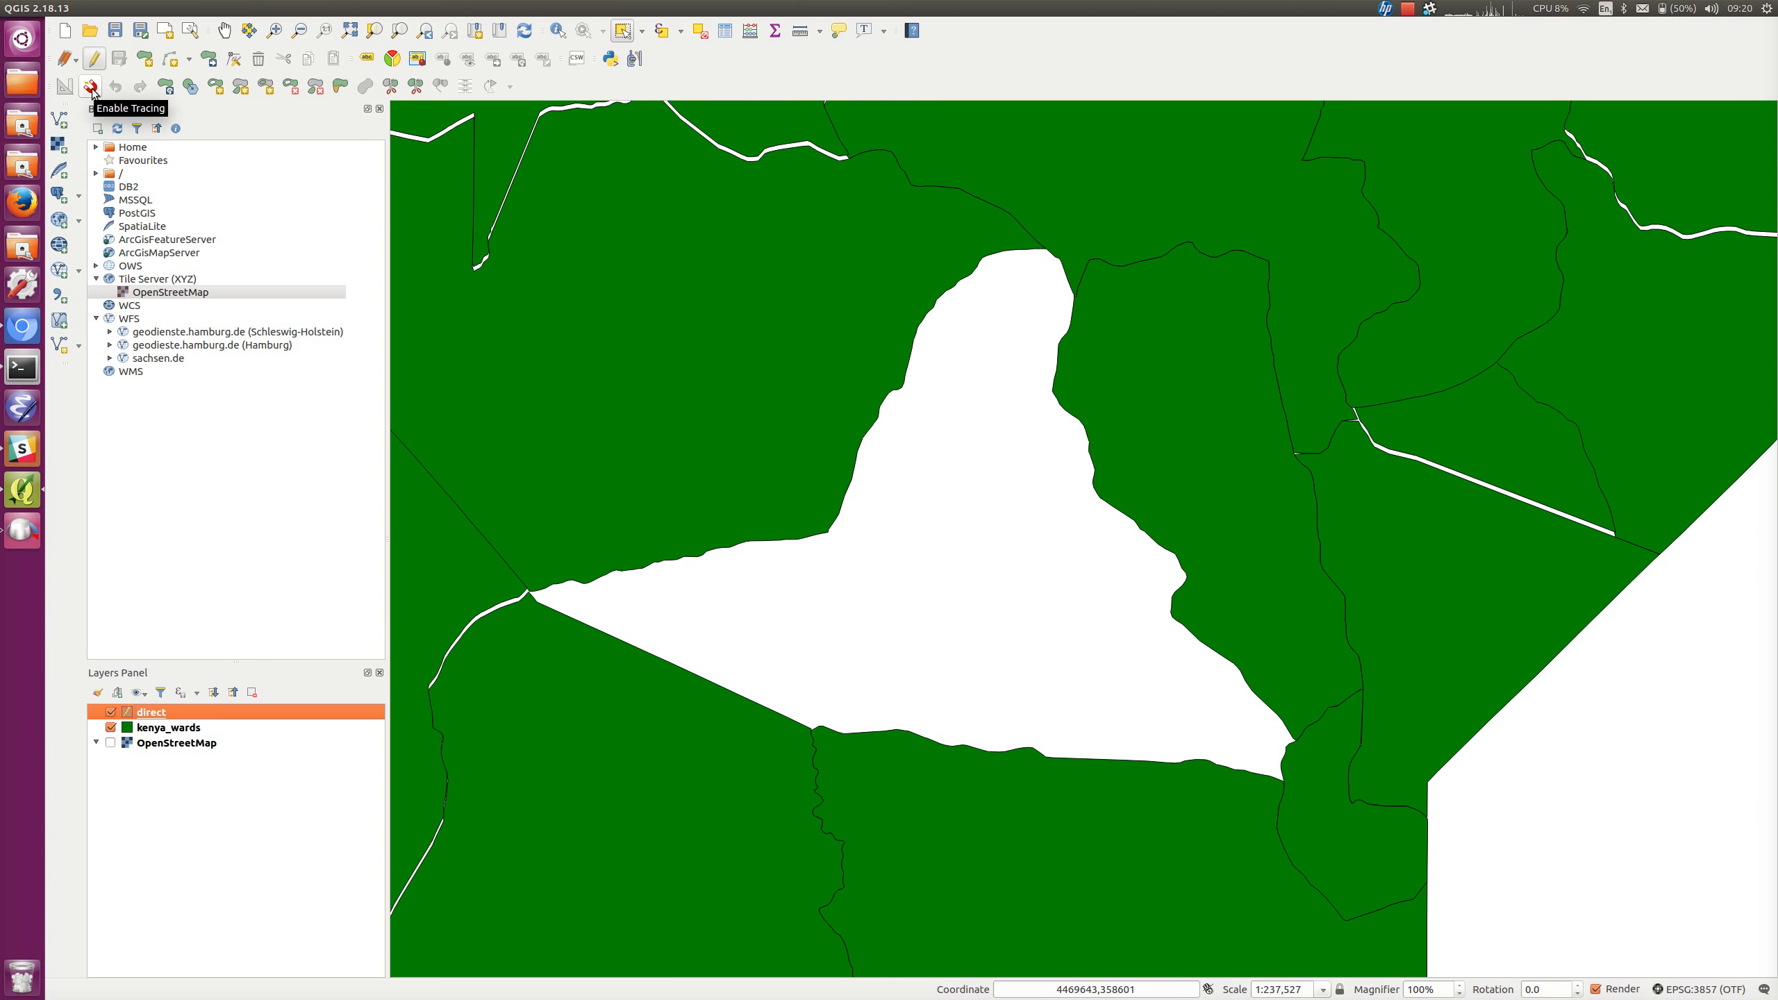
Enable tracing and start a polygon on the hole's southwestern edge, tracing it to the southern ward's corner at the hole's western tip
{"action": "left_click", "coordinate": [91, 90]}
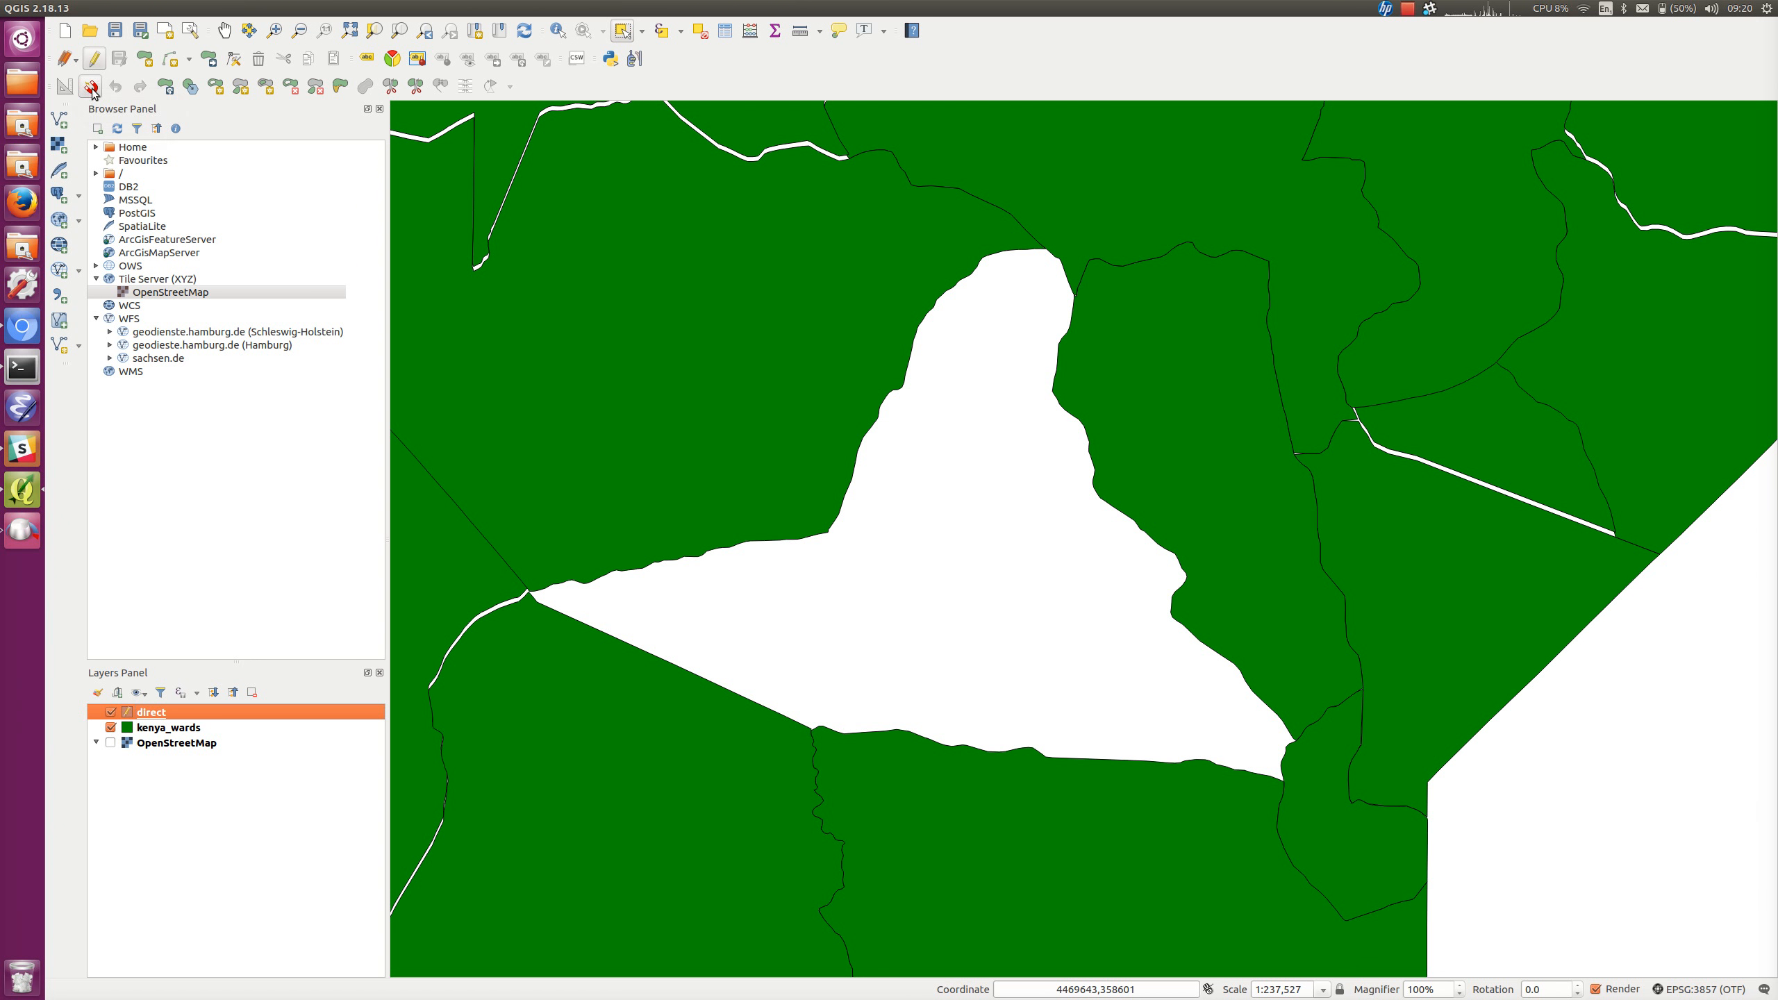
{"action": "left_click", "coordinate": [148, 61]}
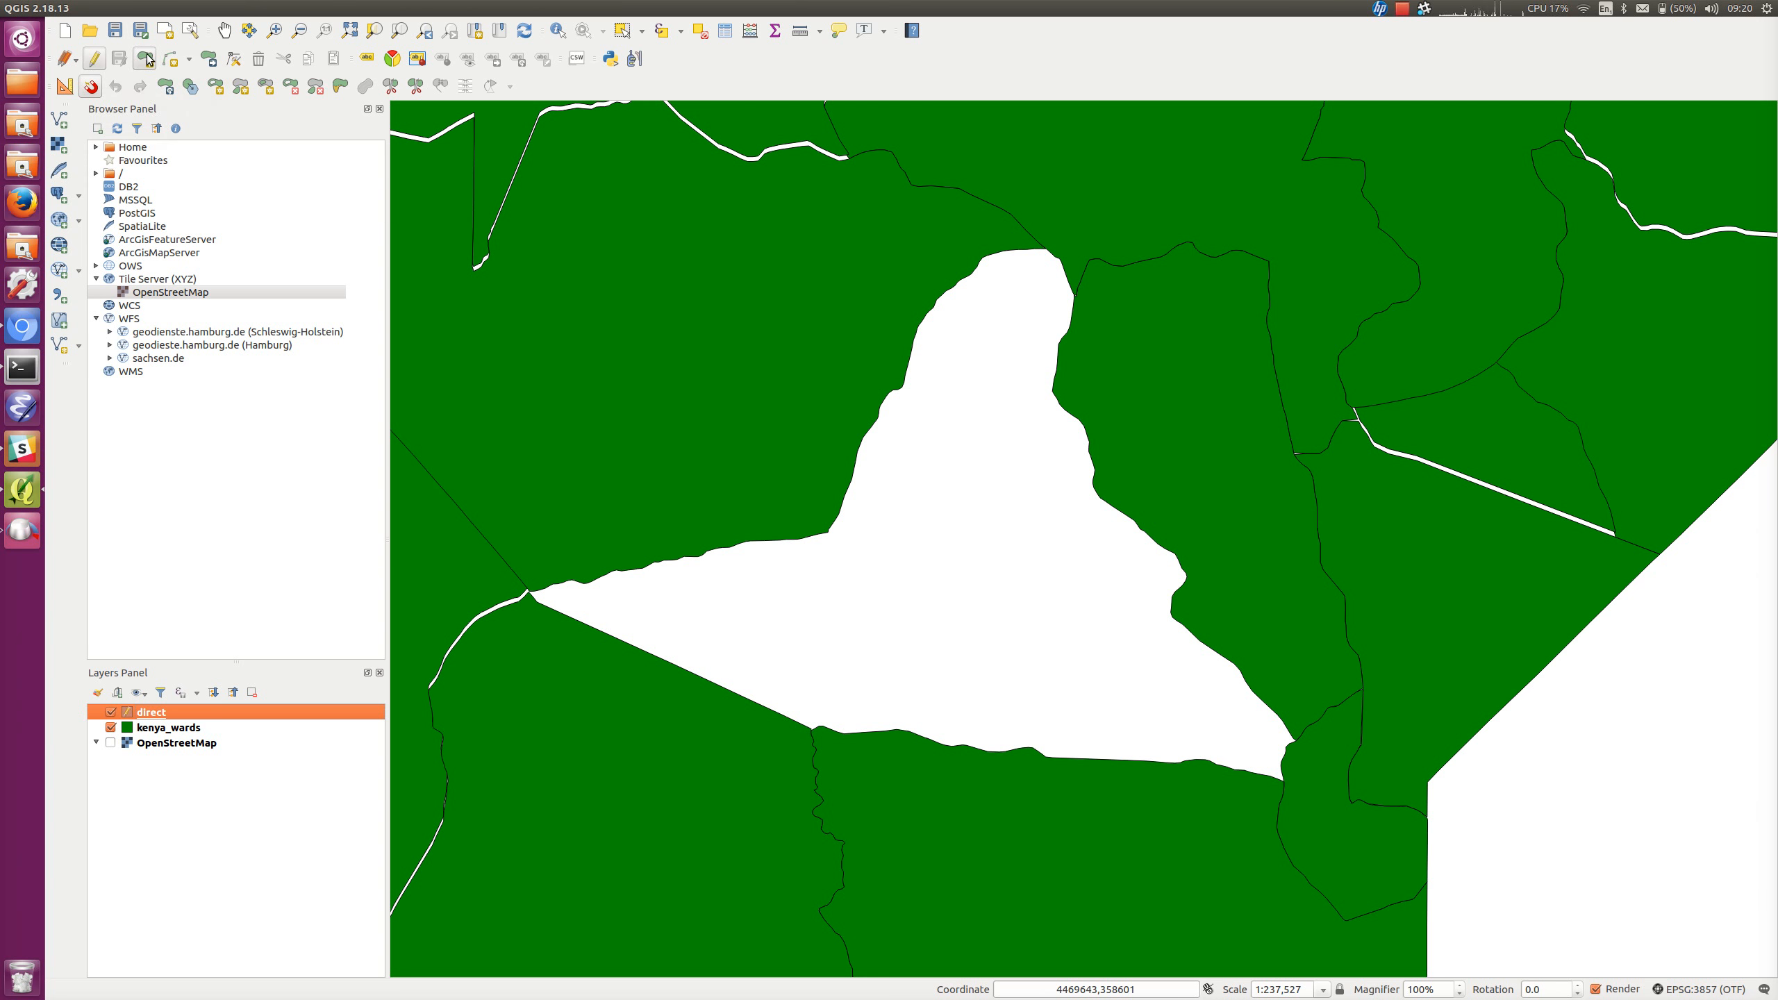
{"action": "left_click", "coordinate": [619, 633]}
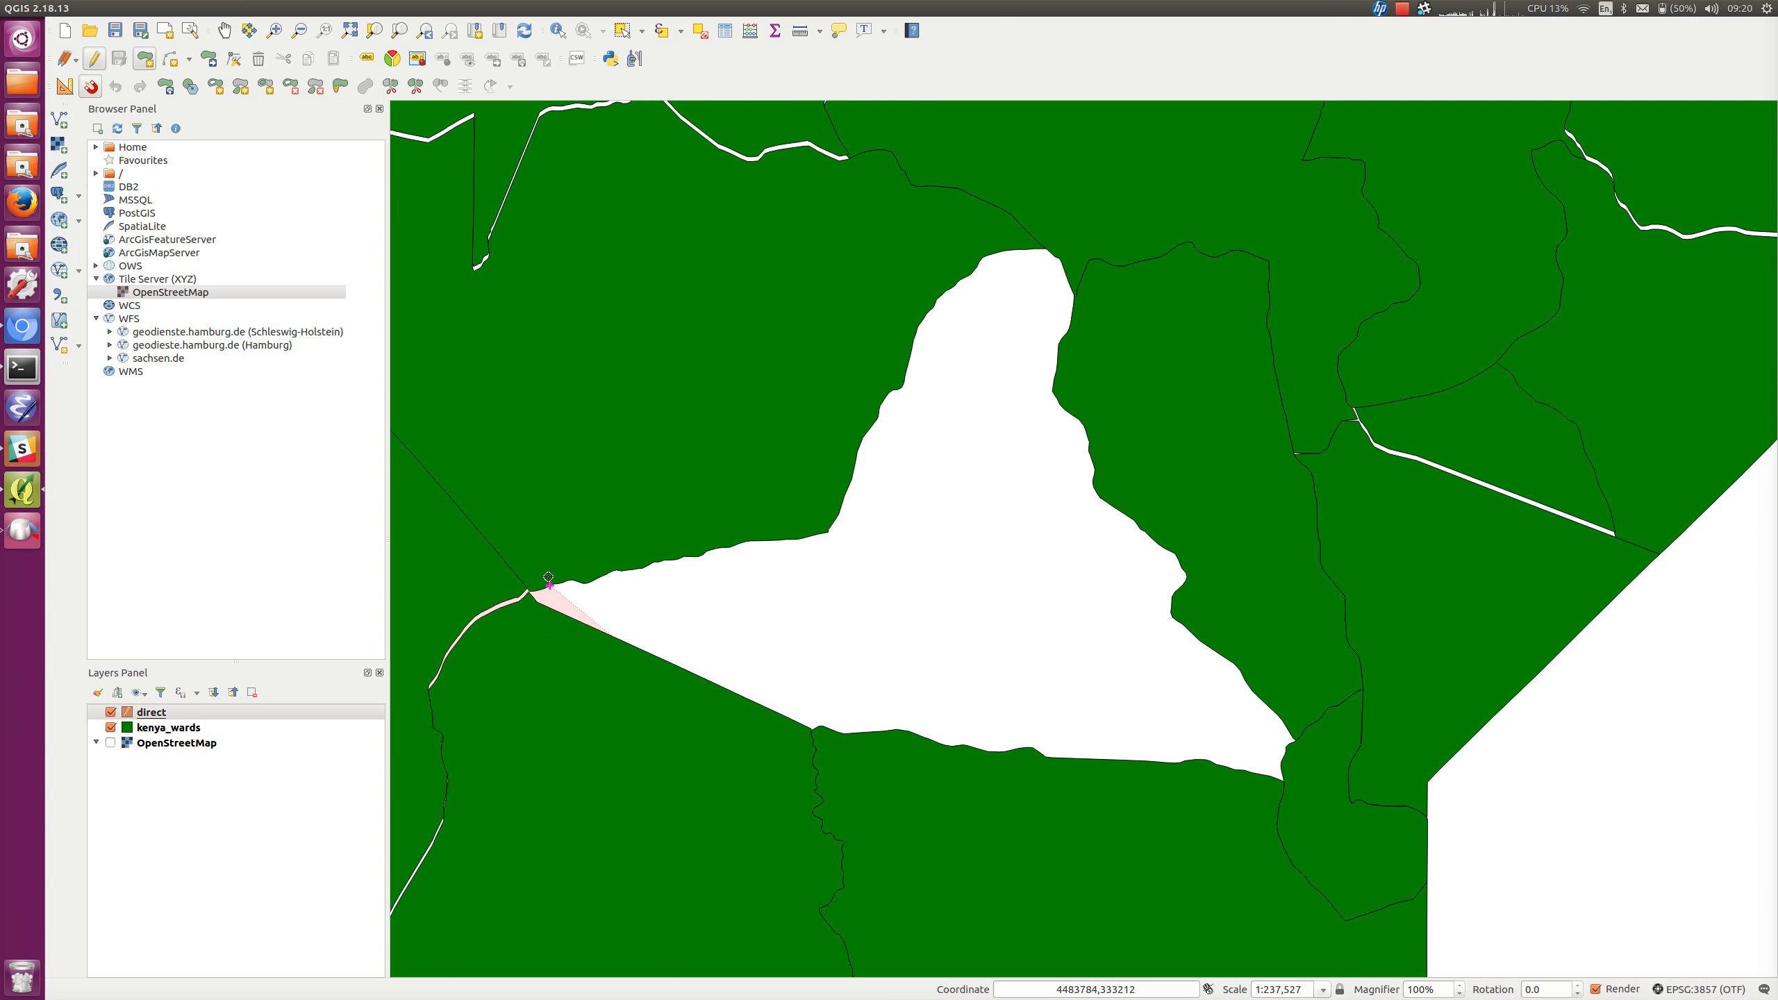
{"action": "scroll", "coordinate": [528, 619], "scroll_direction": "up", "scroll_amount": 2}
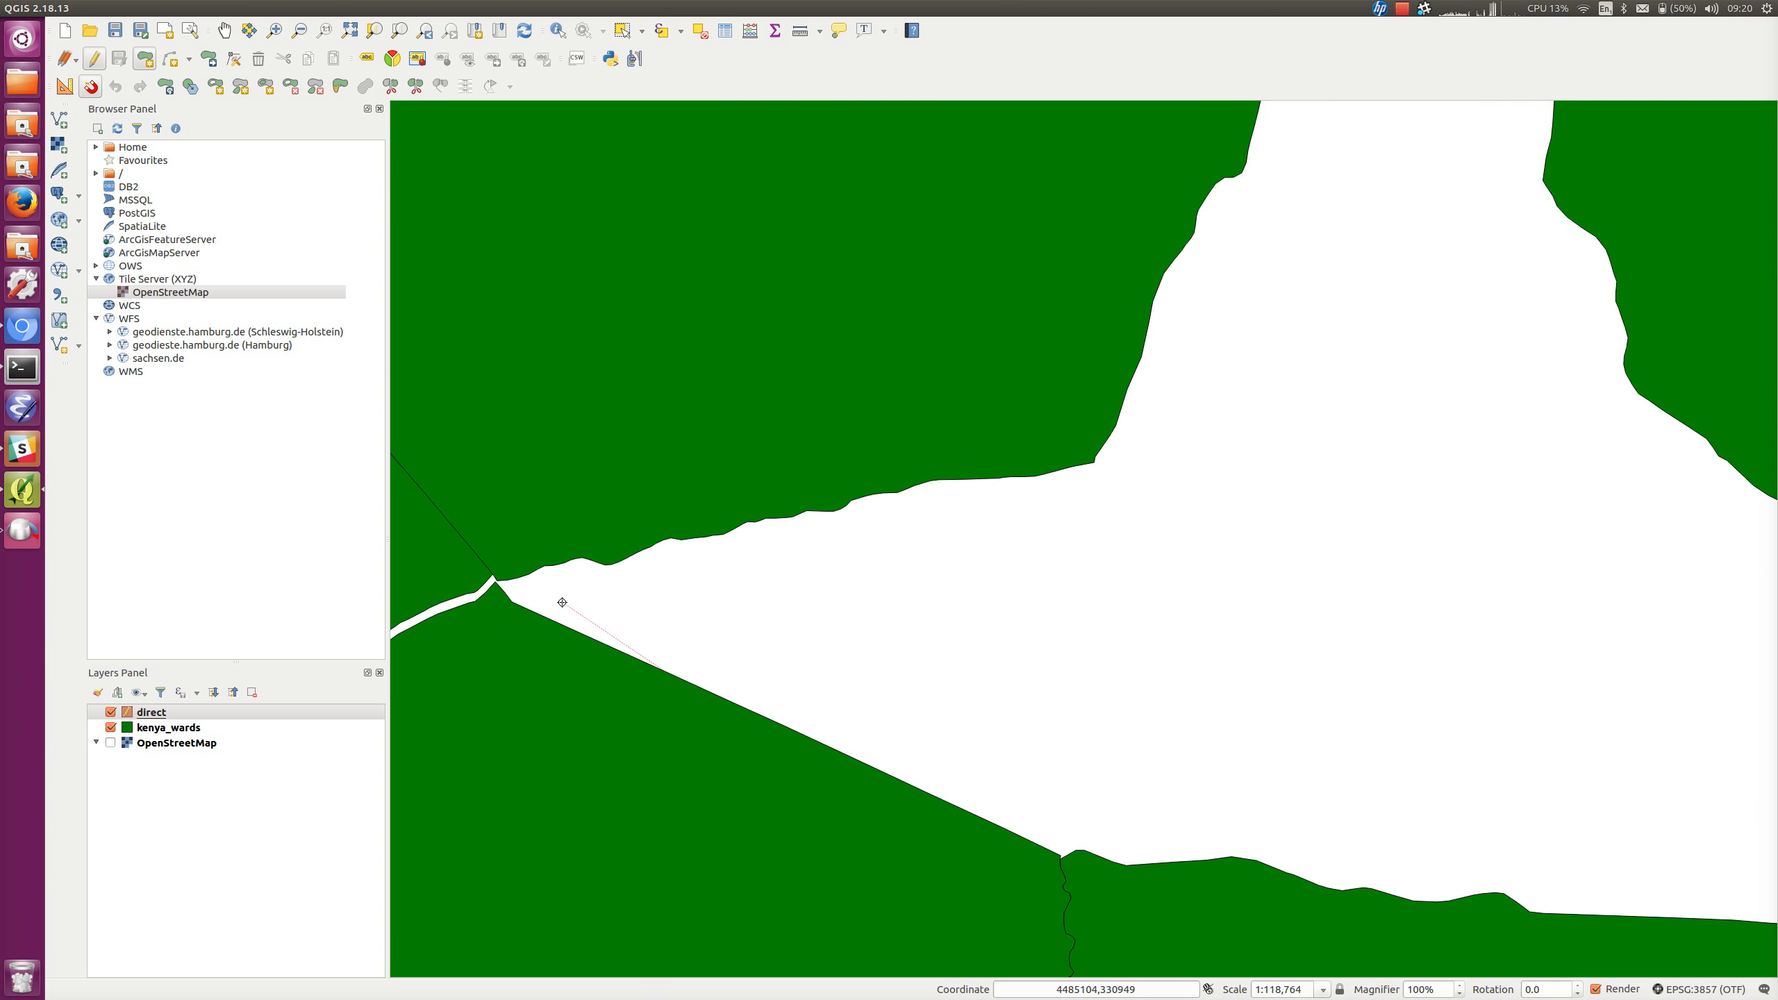
{"action": "left_click_drag", "start_coordinate": [464, 654], "coordinate": [822, 795]}
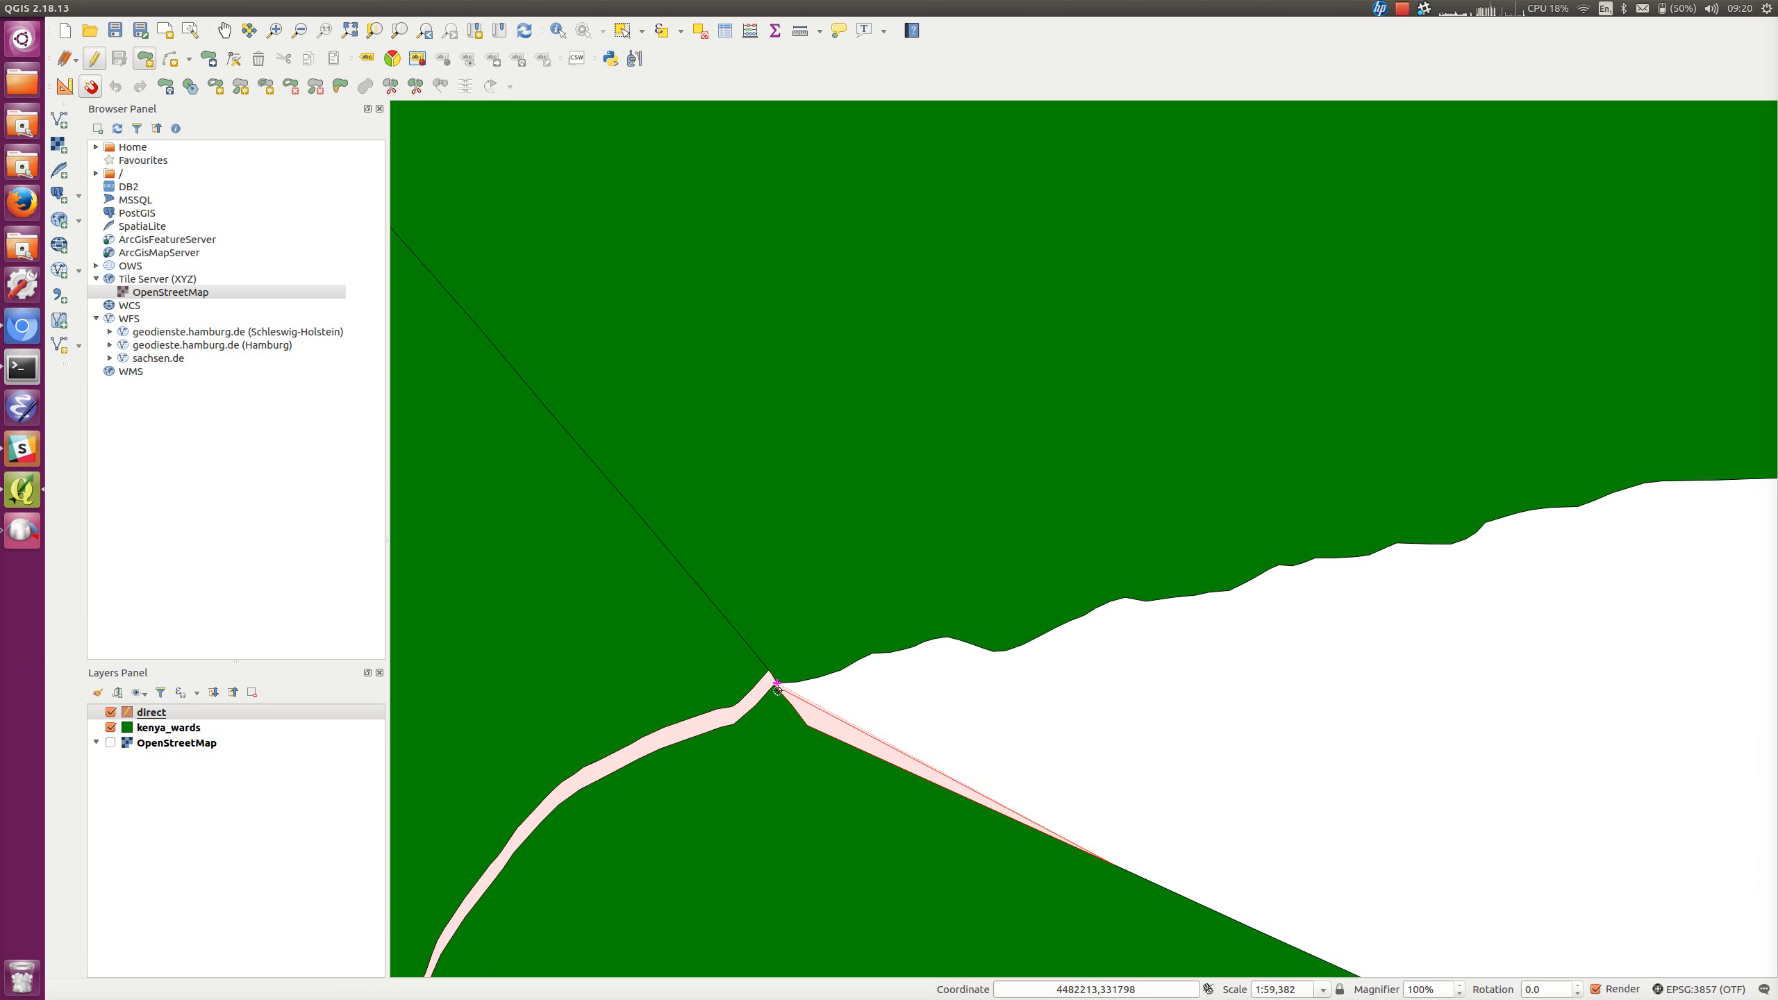
{"action": "scroll", "coordinate": [781, 704], "scroll_direction": "up", "scroll_amount": 3}
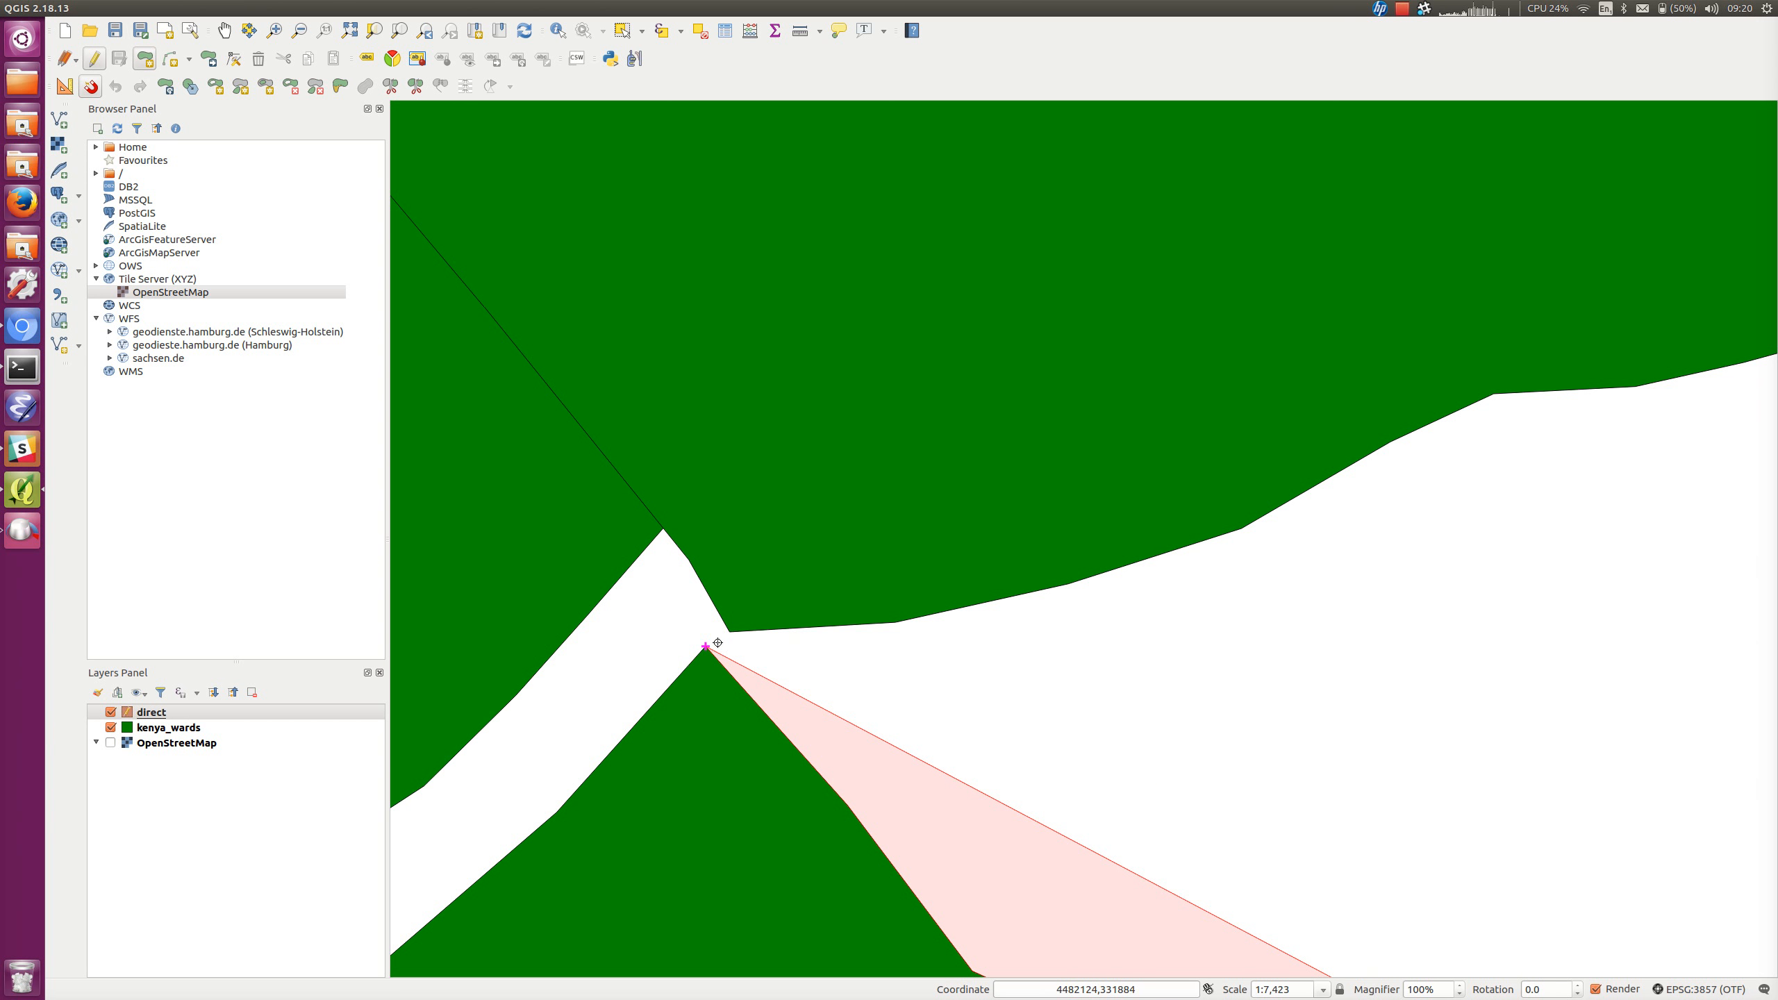
{"action": "left_click", "coordinate": [717, 639]}
{"action": "left_click", "coordinate": [698, 646]}
Reduce the snapping tolerance and place a polygon vertex in the narrow gap between the wards at the hole's western tip
{"action": "left_click", "coordinate": [205, 8]}
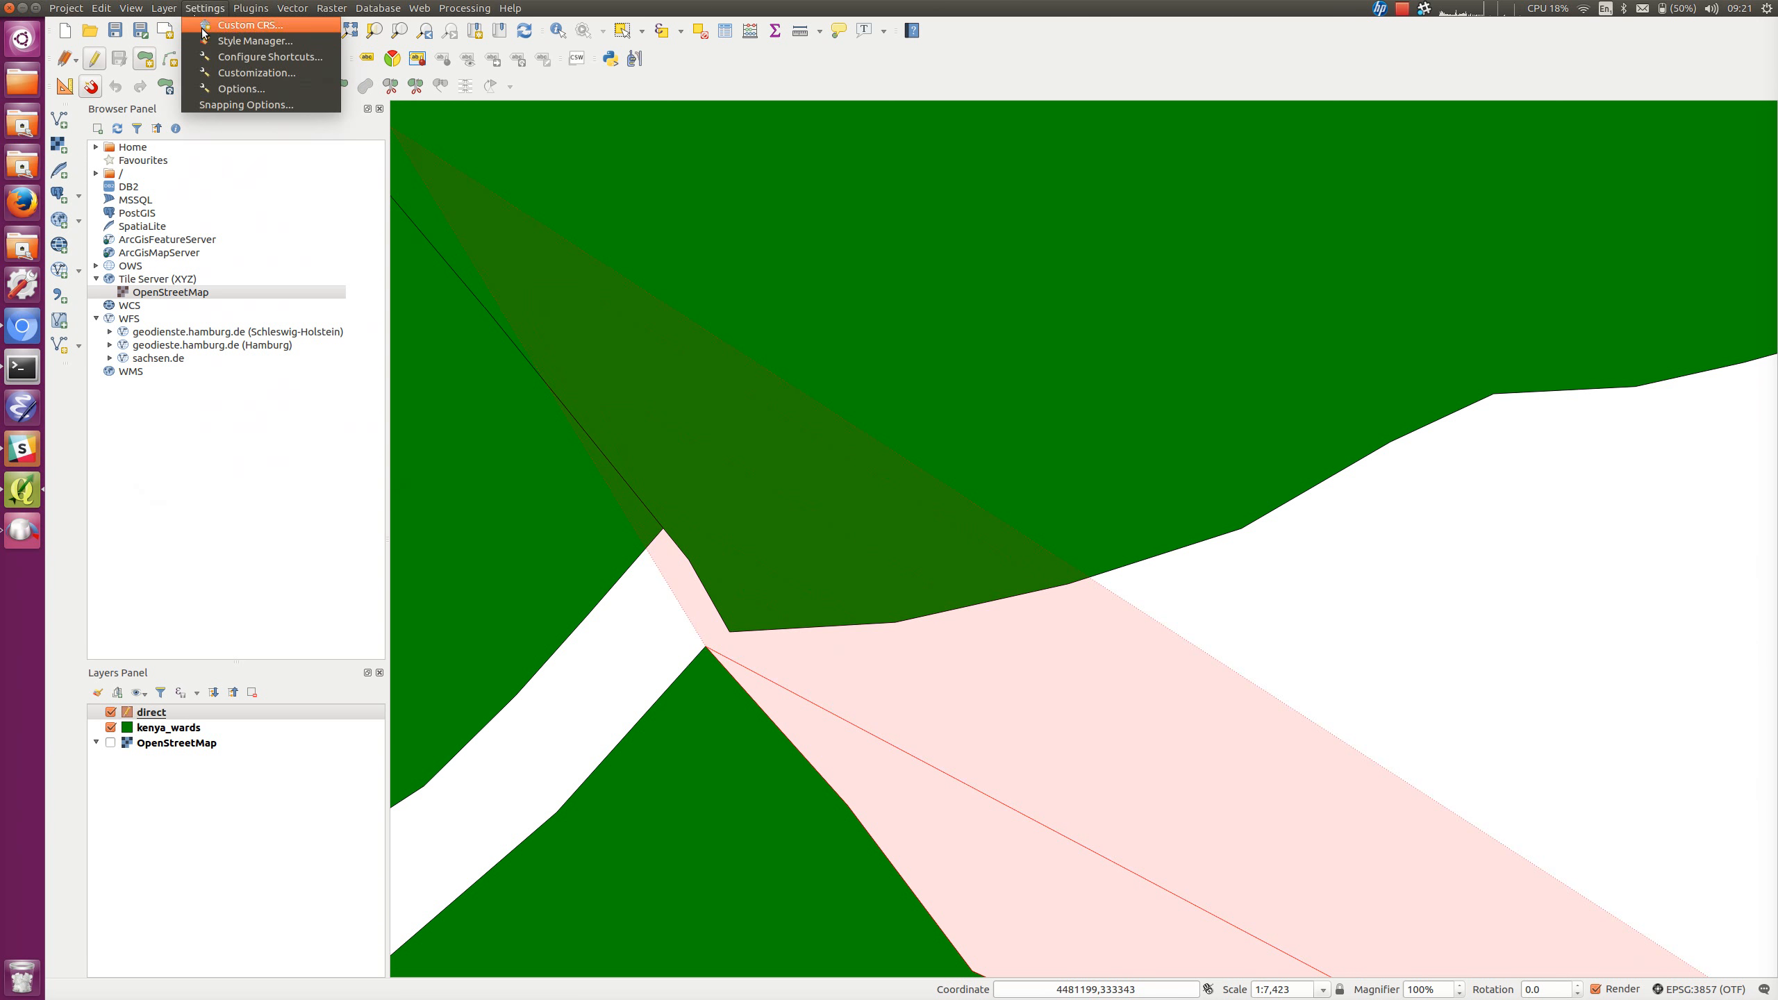
{"action": "left_click", "coordinate": [236, 103]}
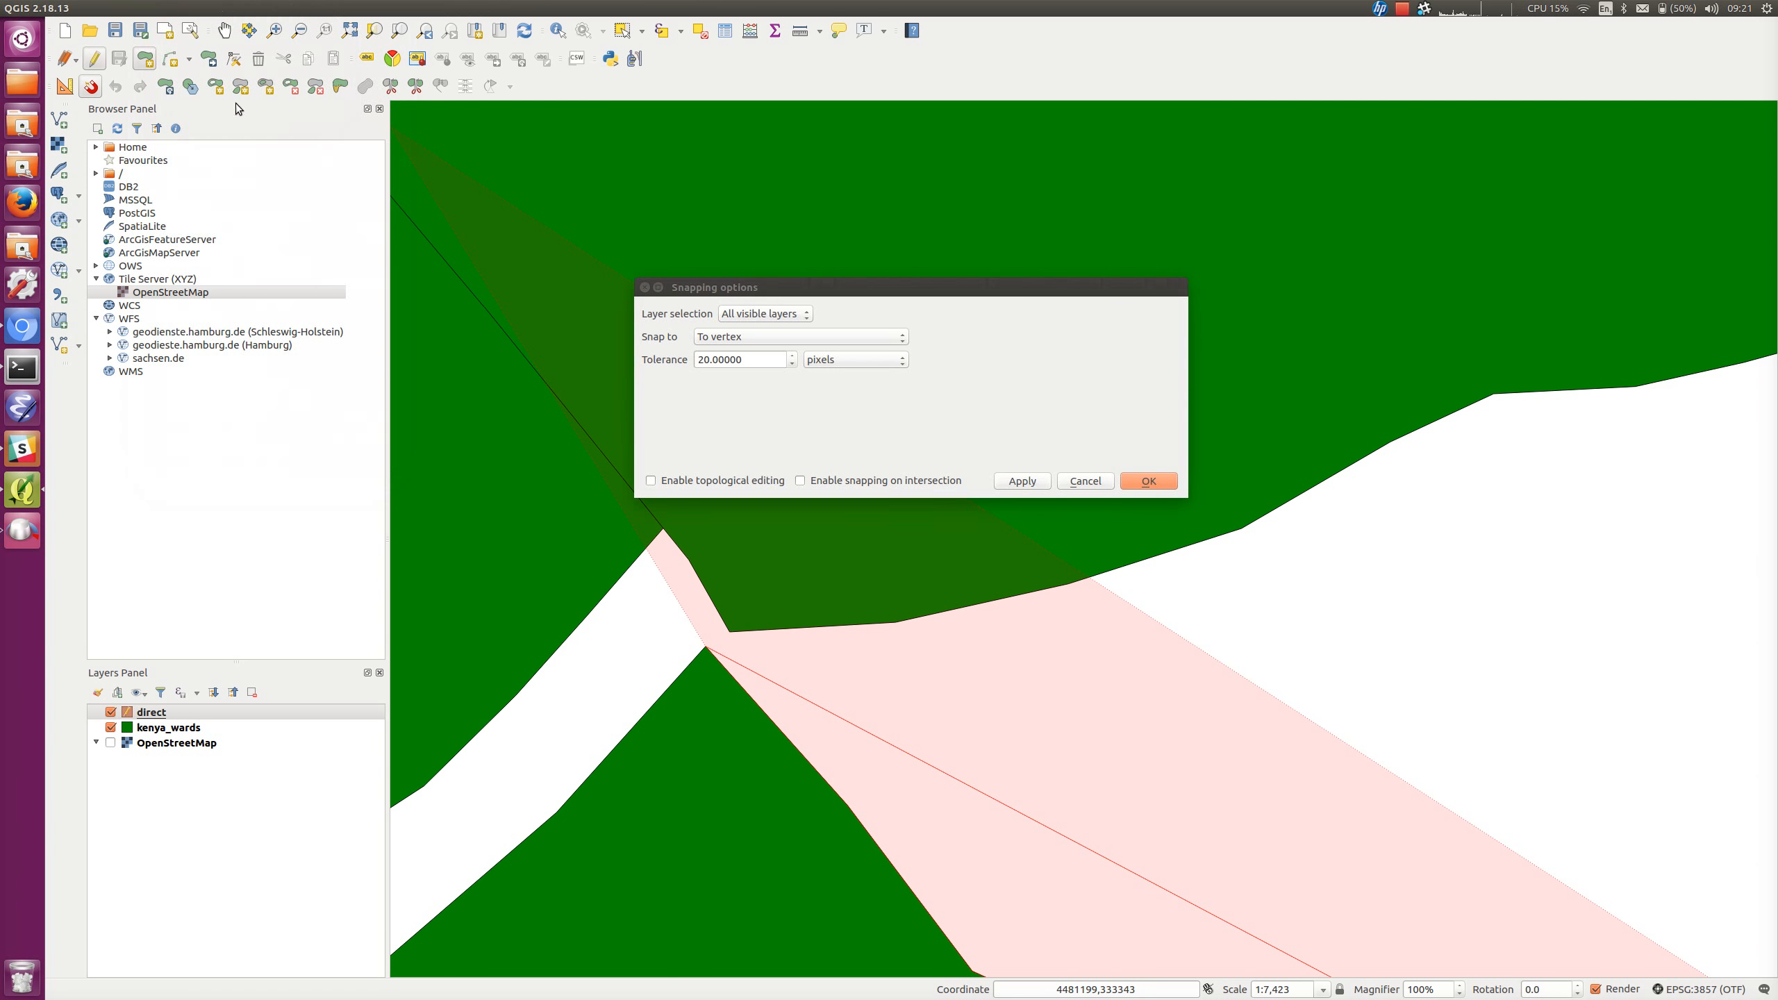
{"action": "left_click", "coordinate": [791, 364]}
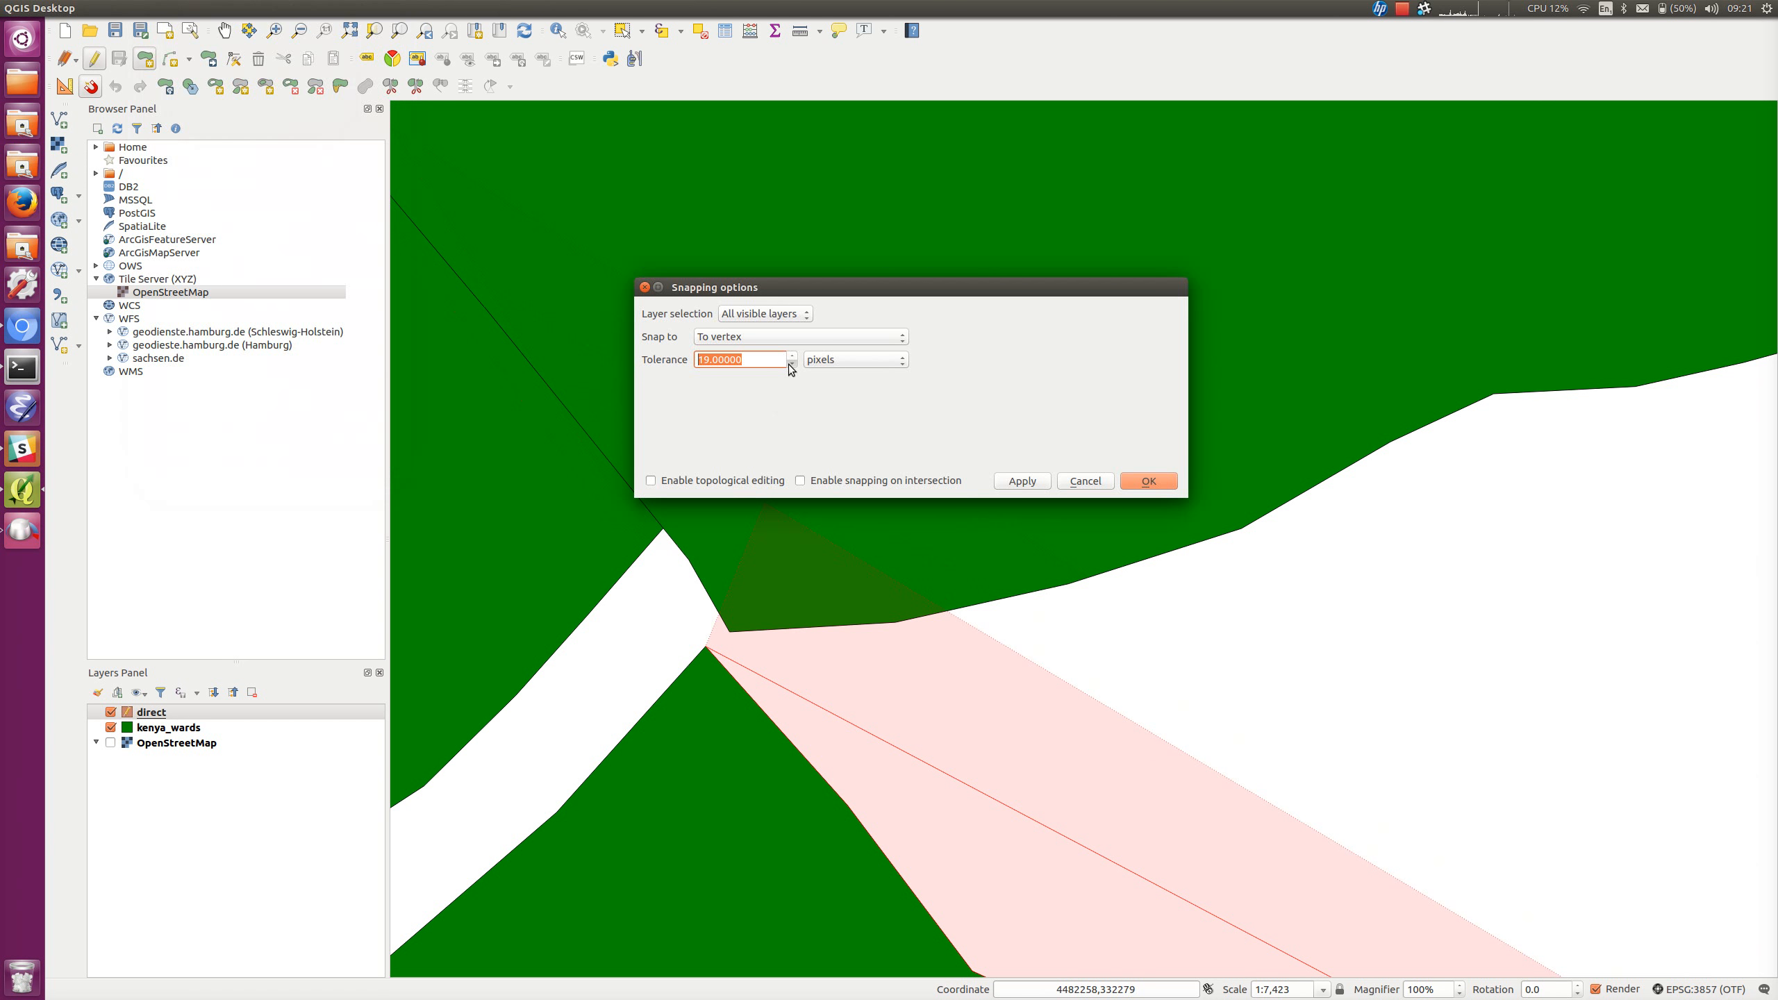
{"action": "scroll", "coordinate": [789, 364], "scroll_direction": "down", "scroll_amount": 7}
{"action": "key", "text": "Return"}
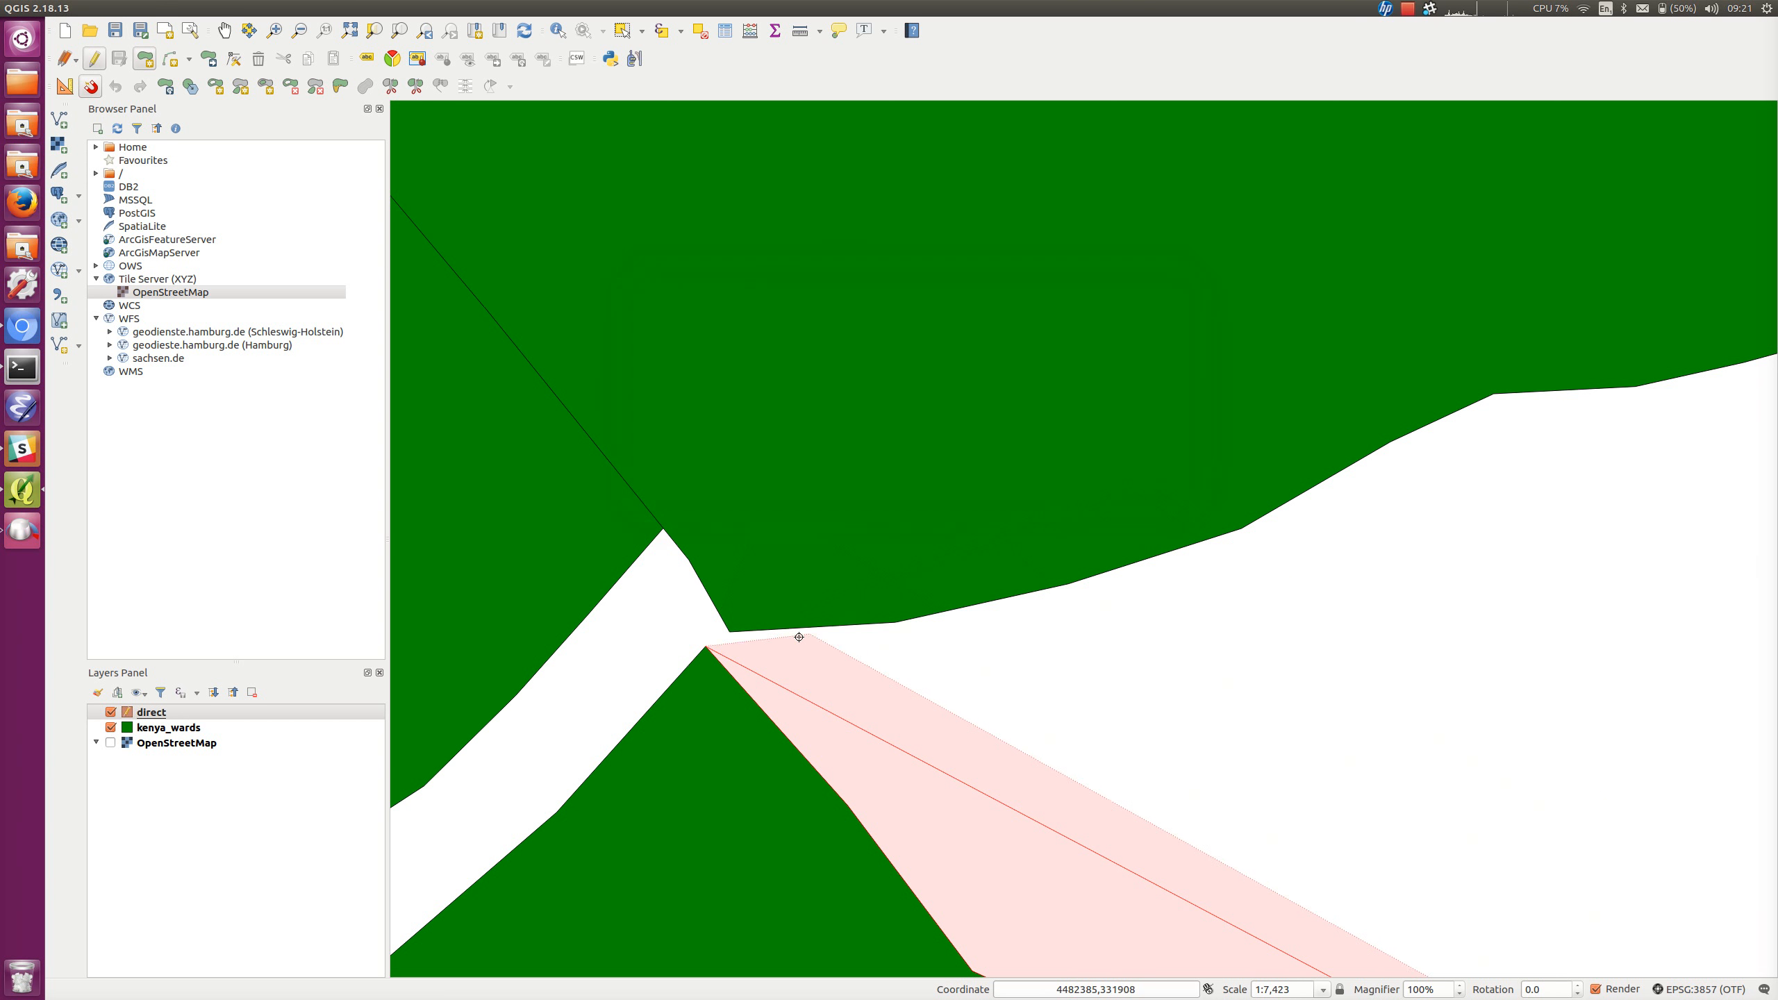
{"action": "left_click", "coordinate": [719, 639]}
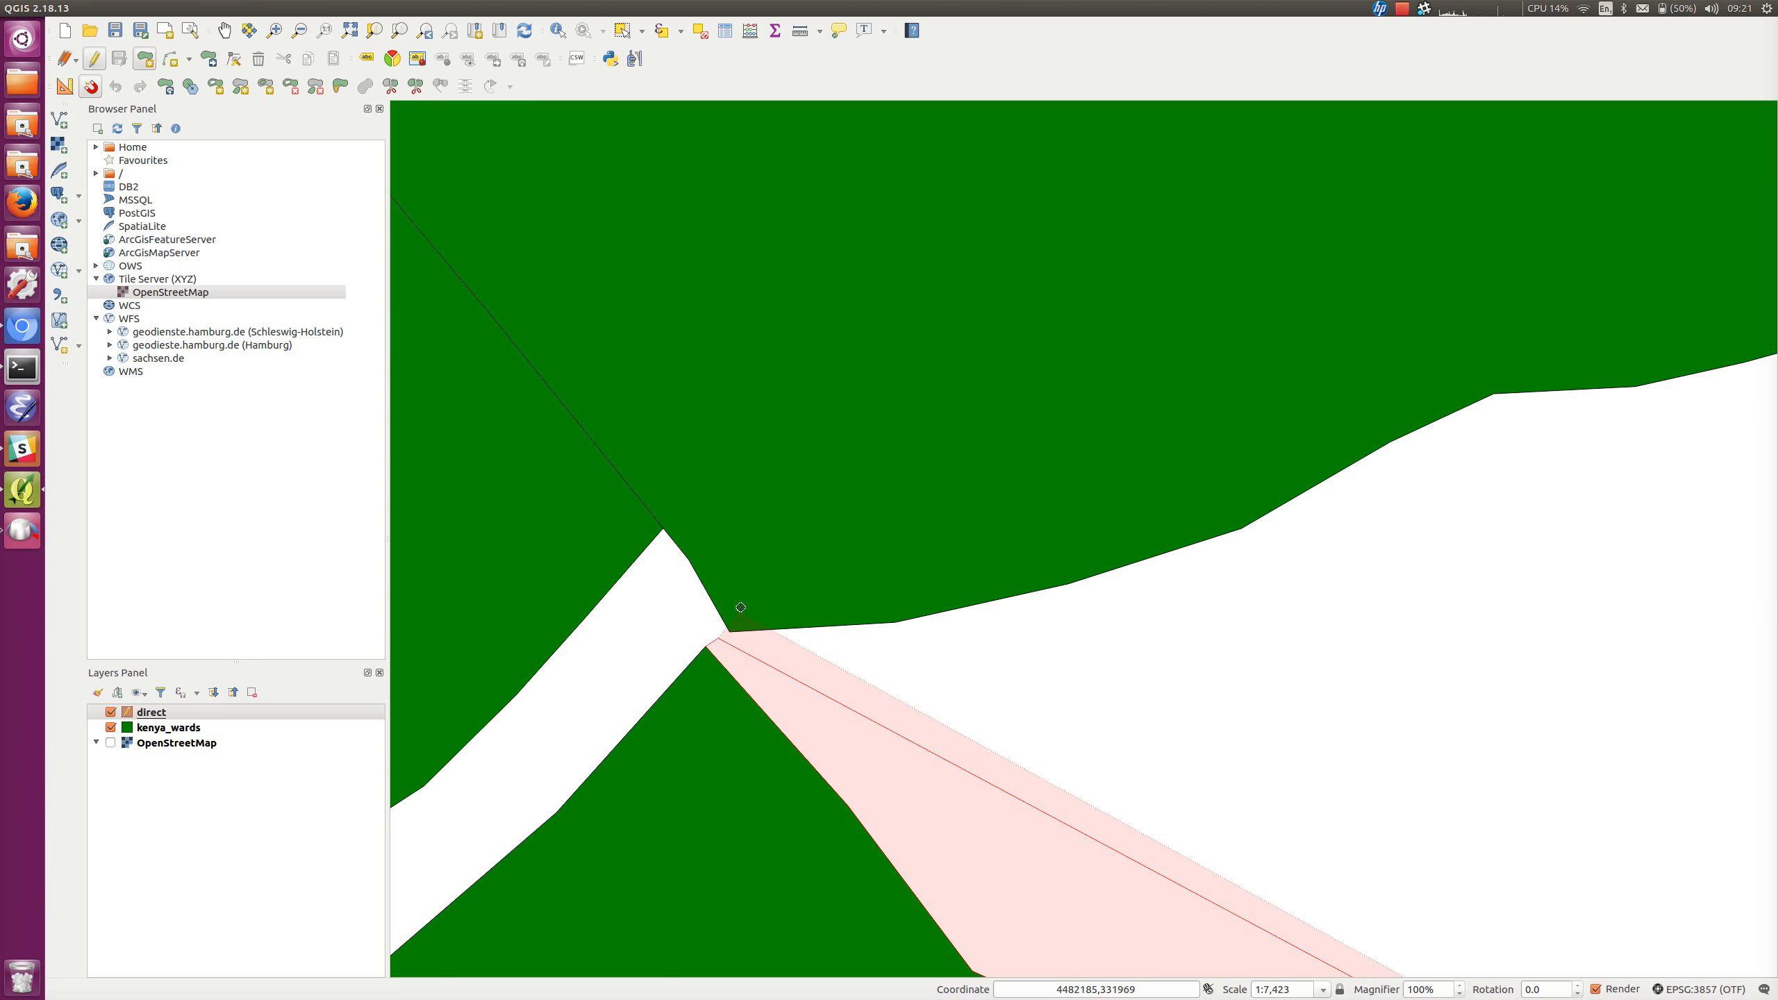
Raise the snapping tolerance and snap the polygon's next vertex to the northern ward's corner across the gap
{"action": "left_click", "coordinate": [204, 7]}
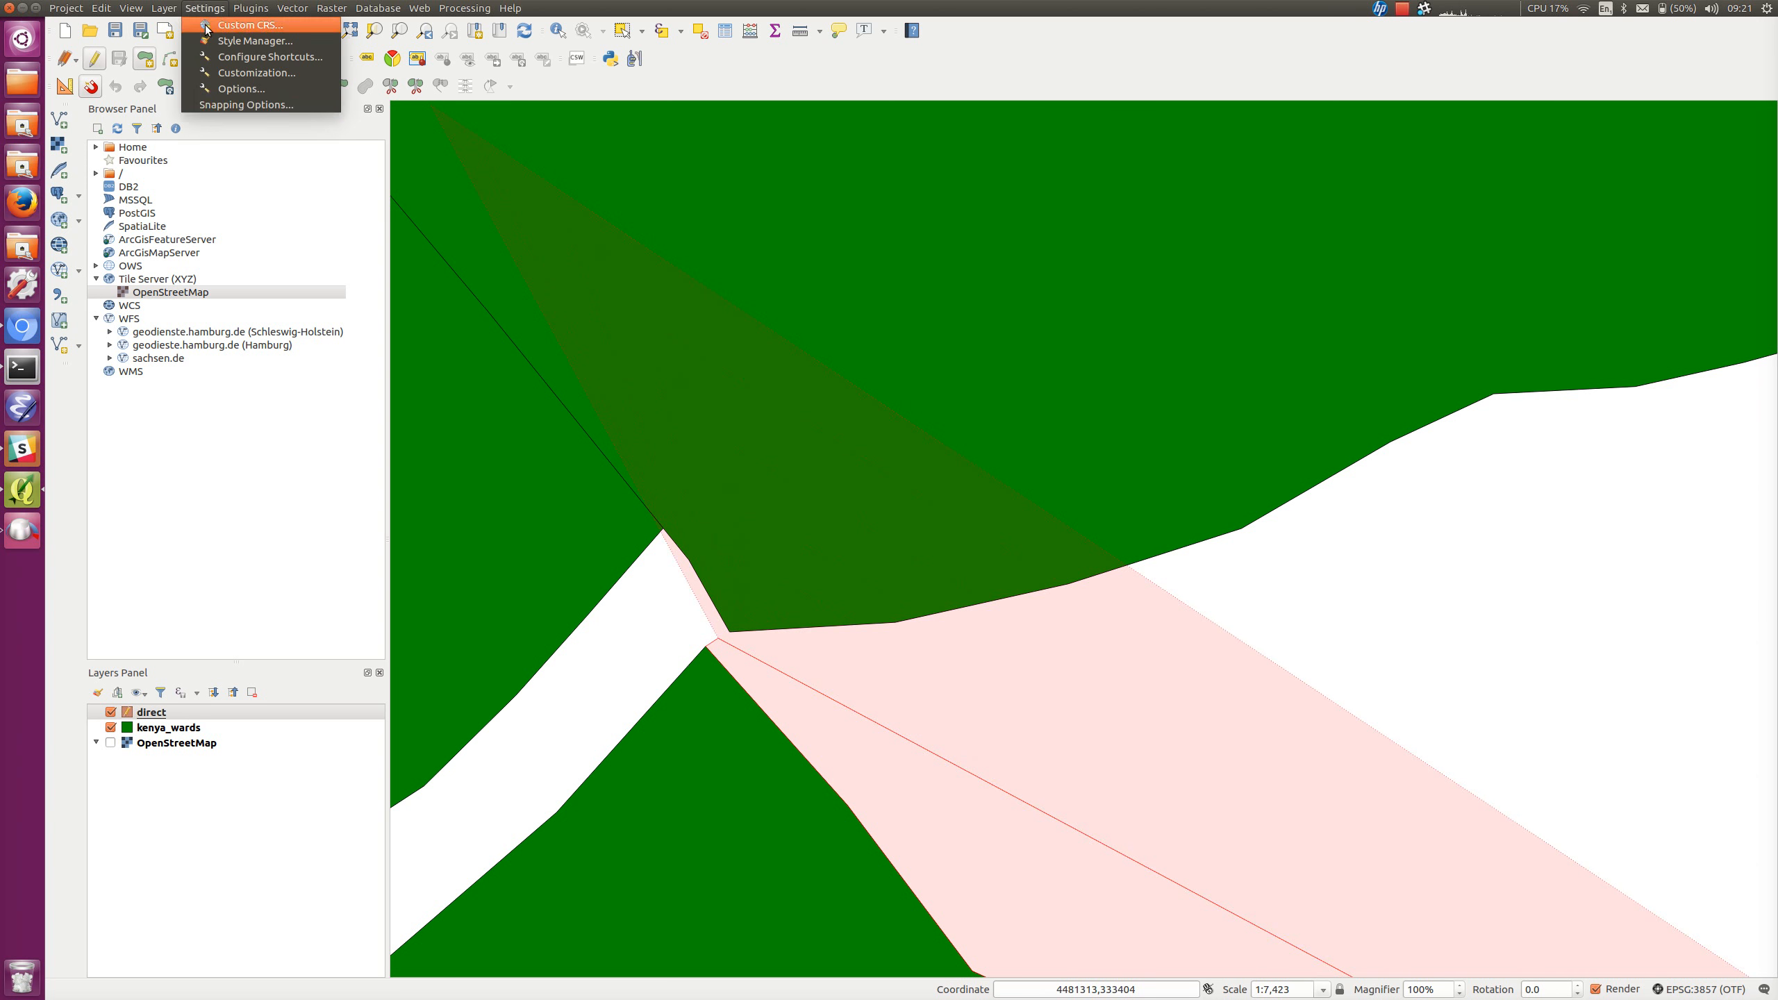
{"action": "left_click", "coordinate": [239, 104]}
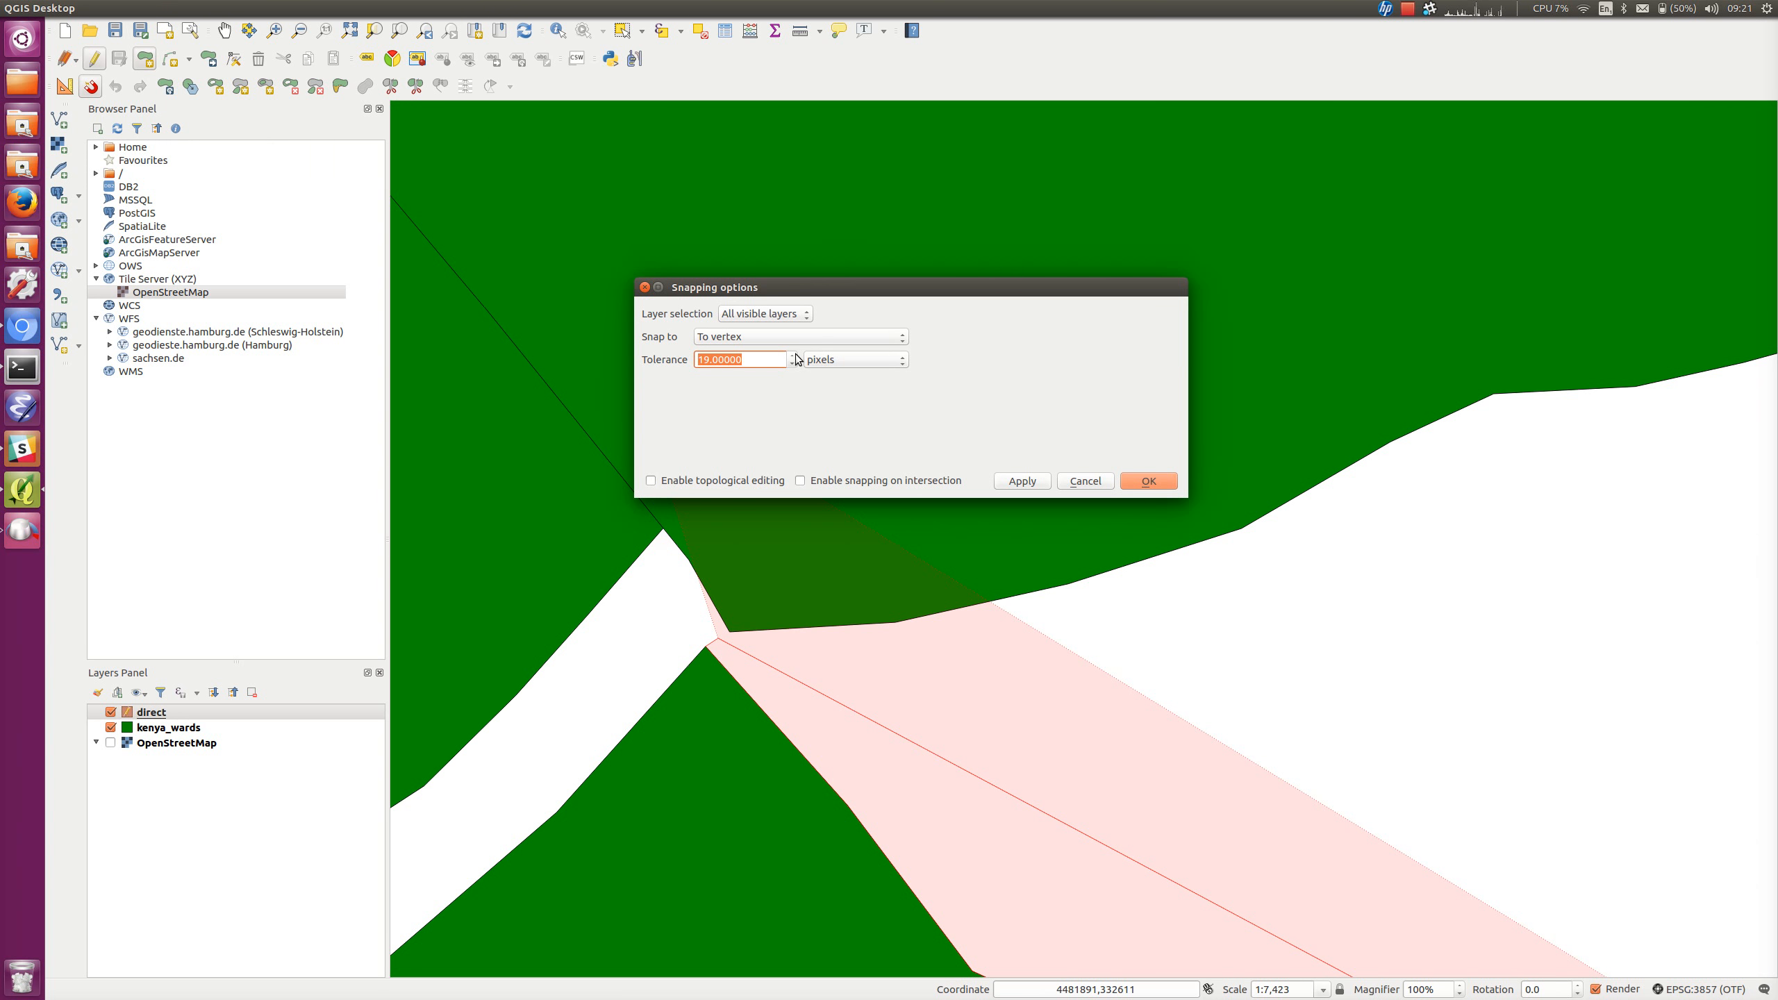
{"action": "left_click", "coordinate": [1162, 486]}
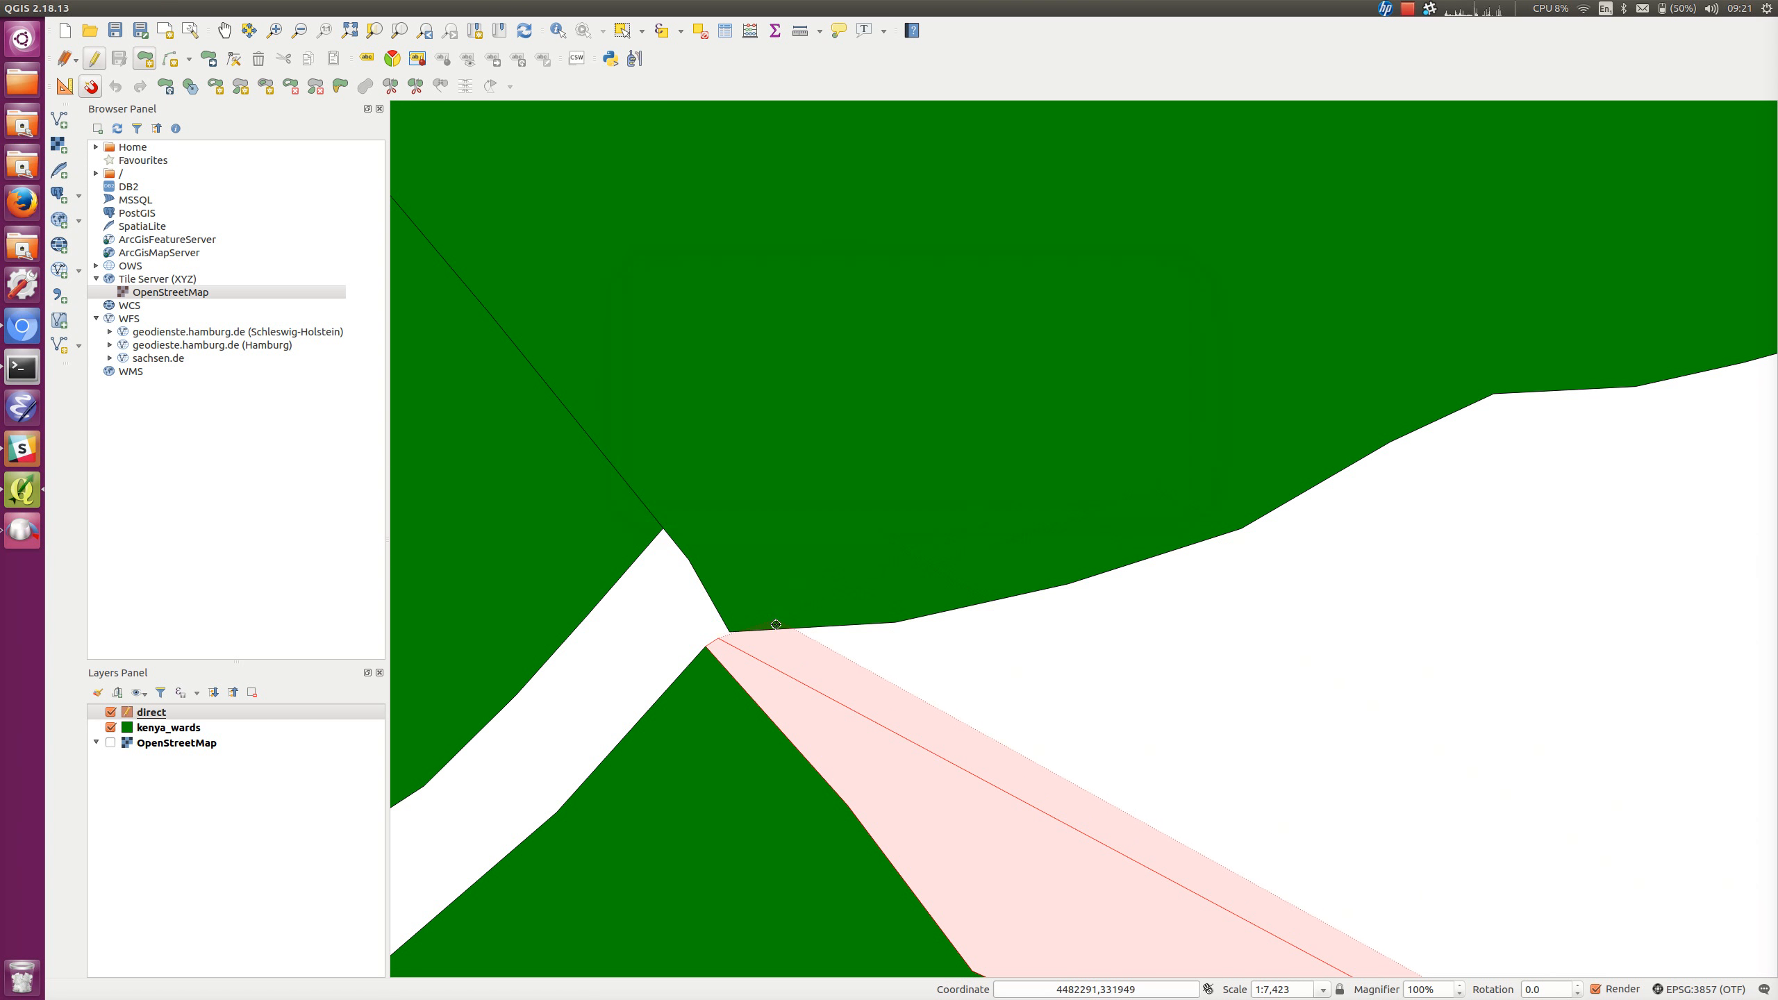
{"action": "left_click", "coordinate": [729, 634]}
{"action": "scroll", "coordinate": [1469, 561], "scroll_direction": "down", "scroll_amount": 1}
{"action": "scroll", "coordinate": [1594, 584], "scroll_direction": "down", "scroll_amount": 3}
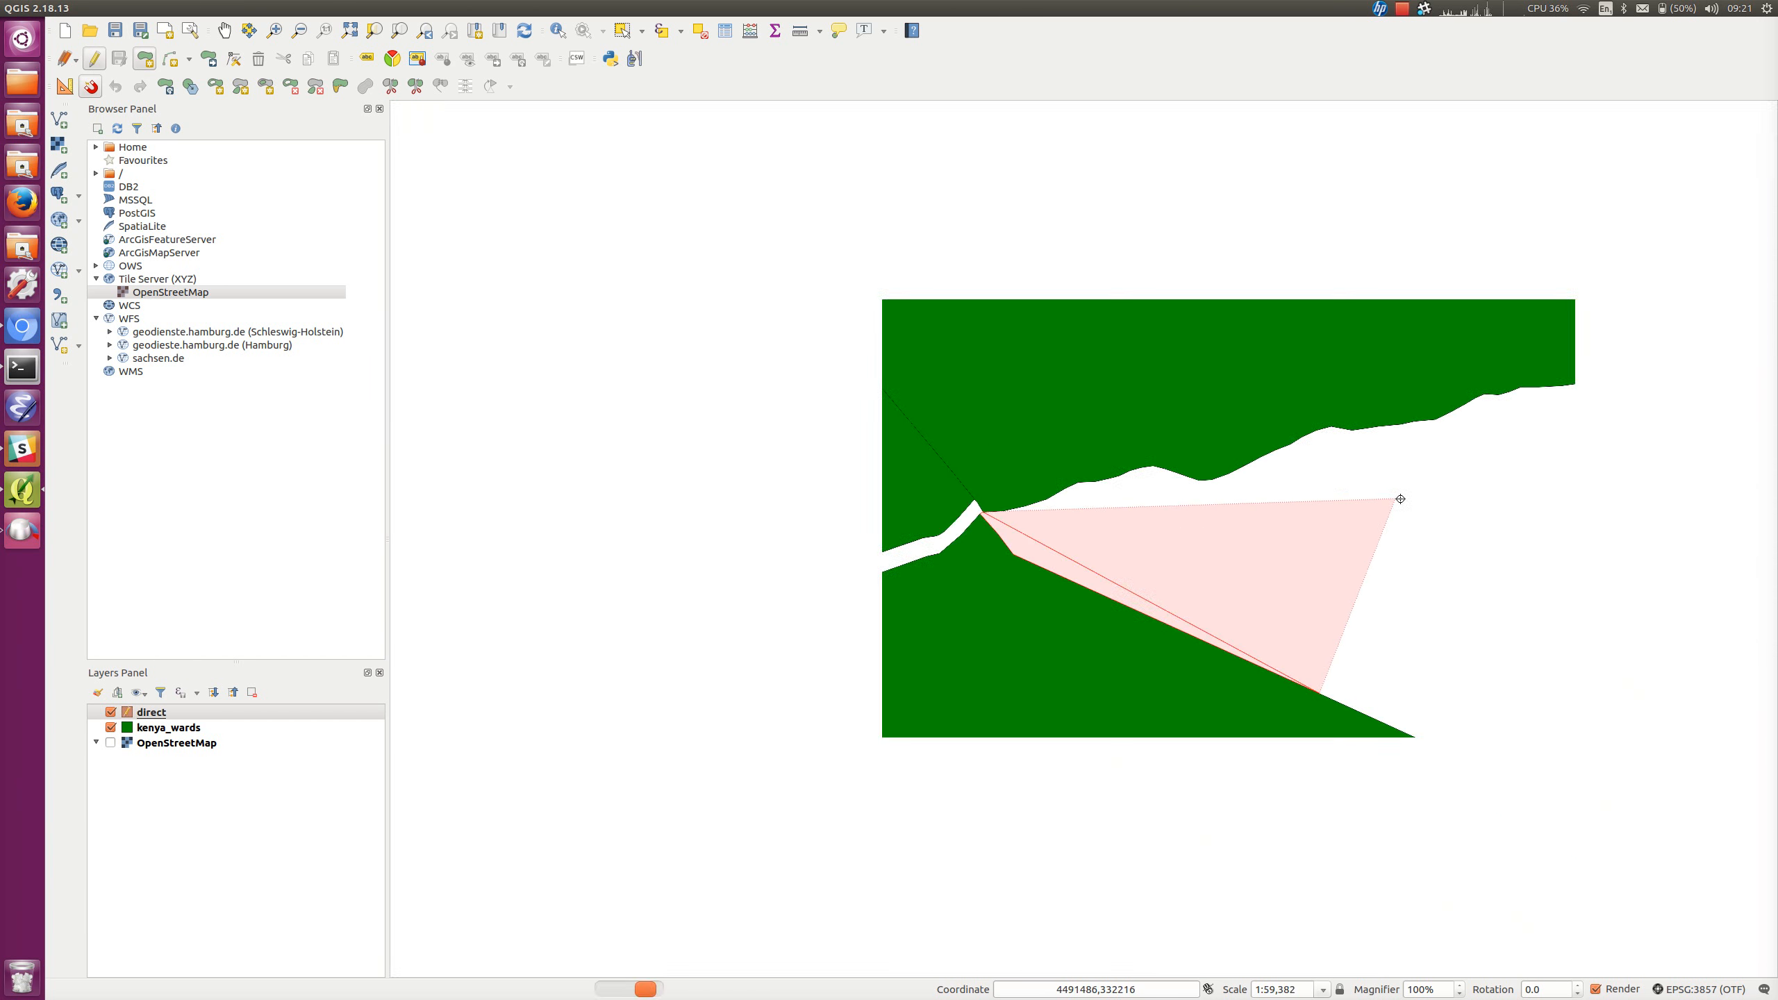
{"action": "scroll", "coordinate": [949, 449], "scroll_direction": "down", "scroll_amount": 2}
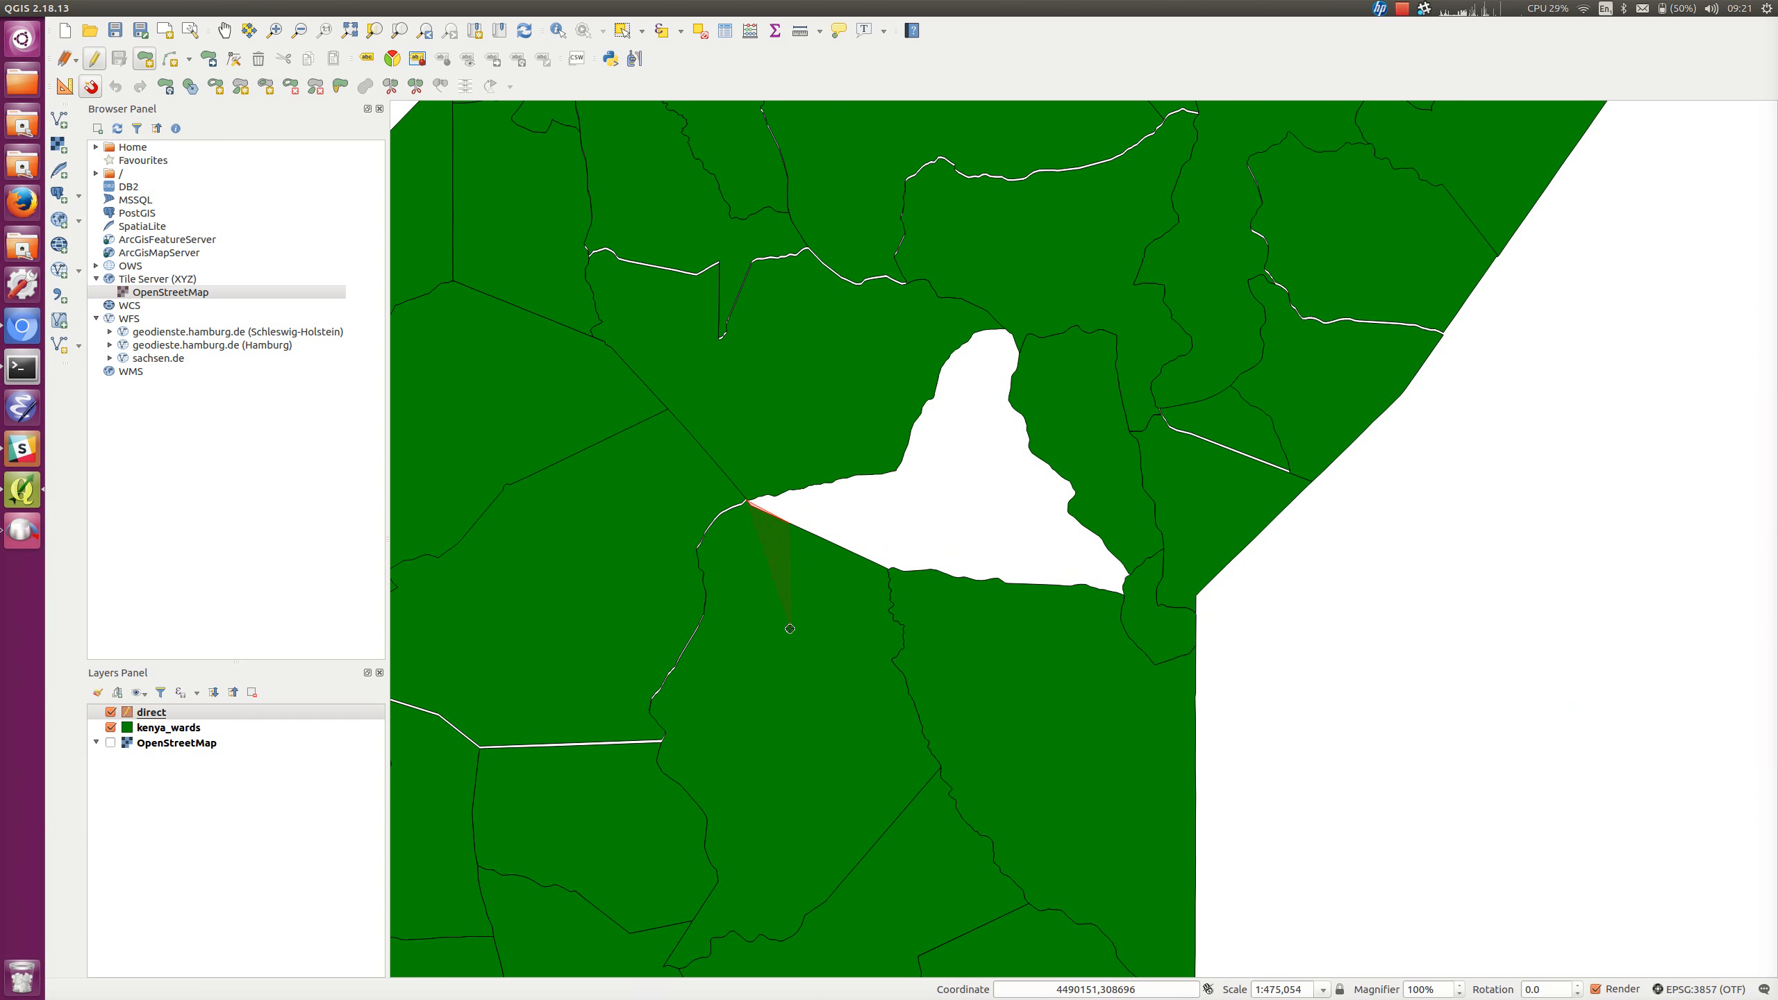
Trace the polygon along the hole's northwestern edge to its northern tip and bridge the narrow gap between the wards there
{"action": "left_click", "coordinate": [995, 334]}
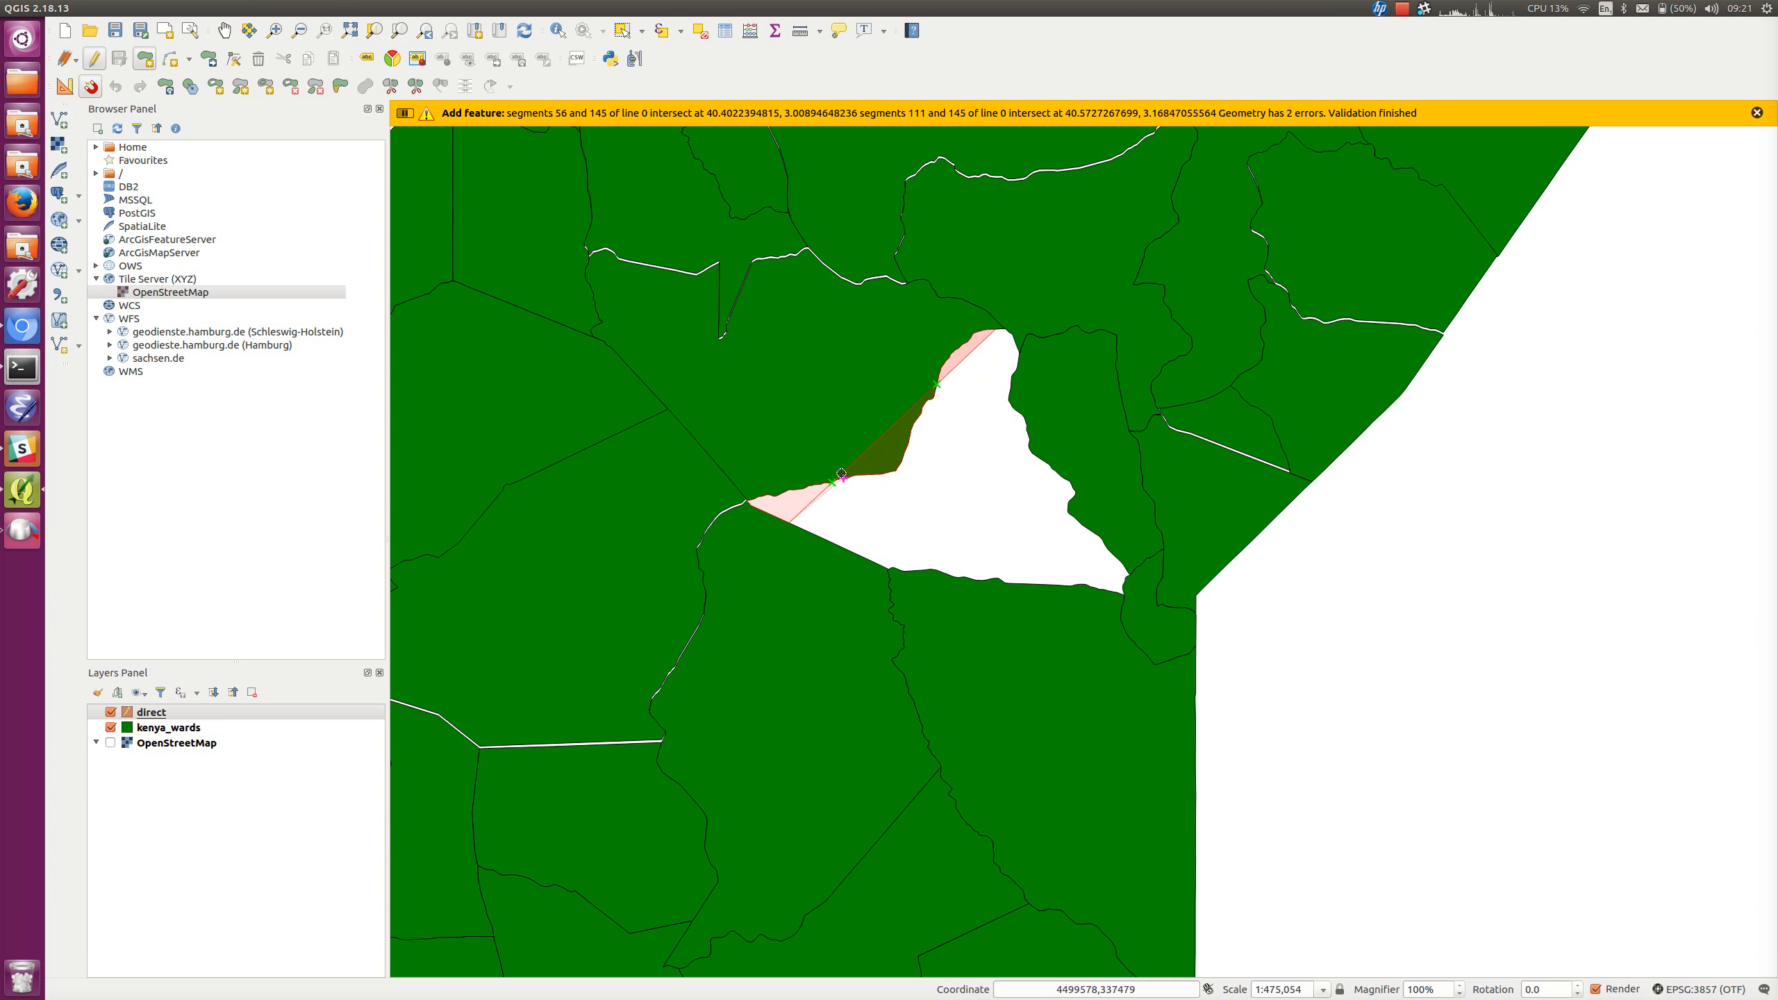
{"action": "scroll", "coordinate": [1008, 335], "scroll_direction": "up", "scroll_amount": 4}
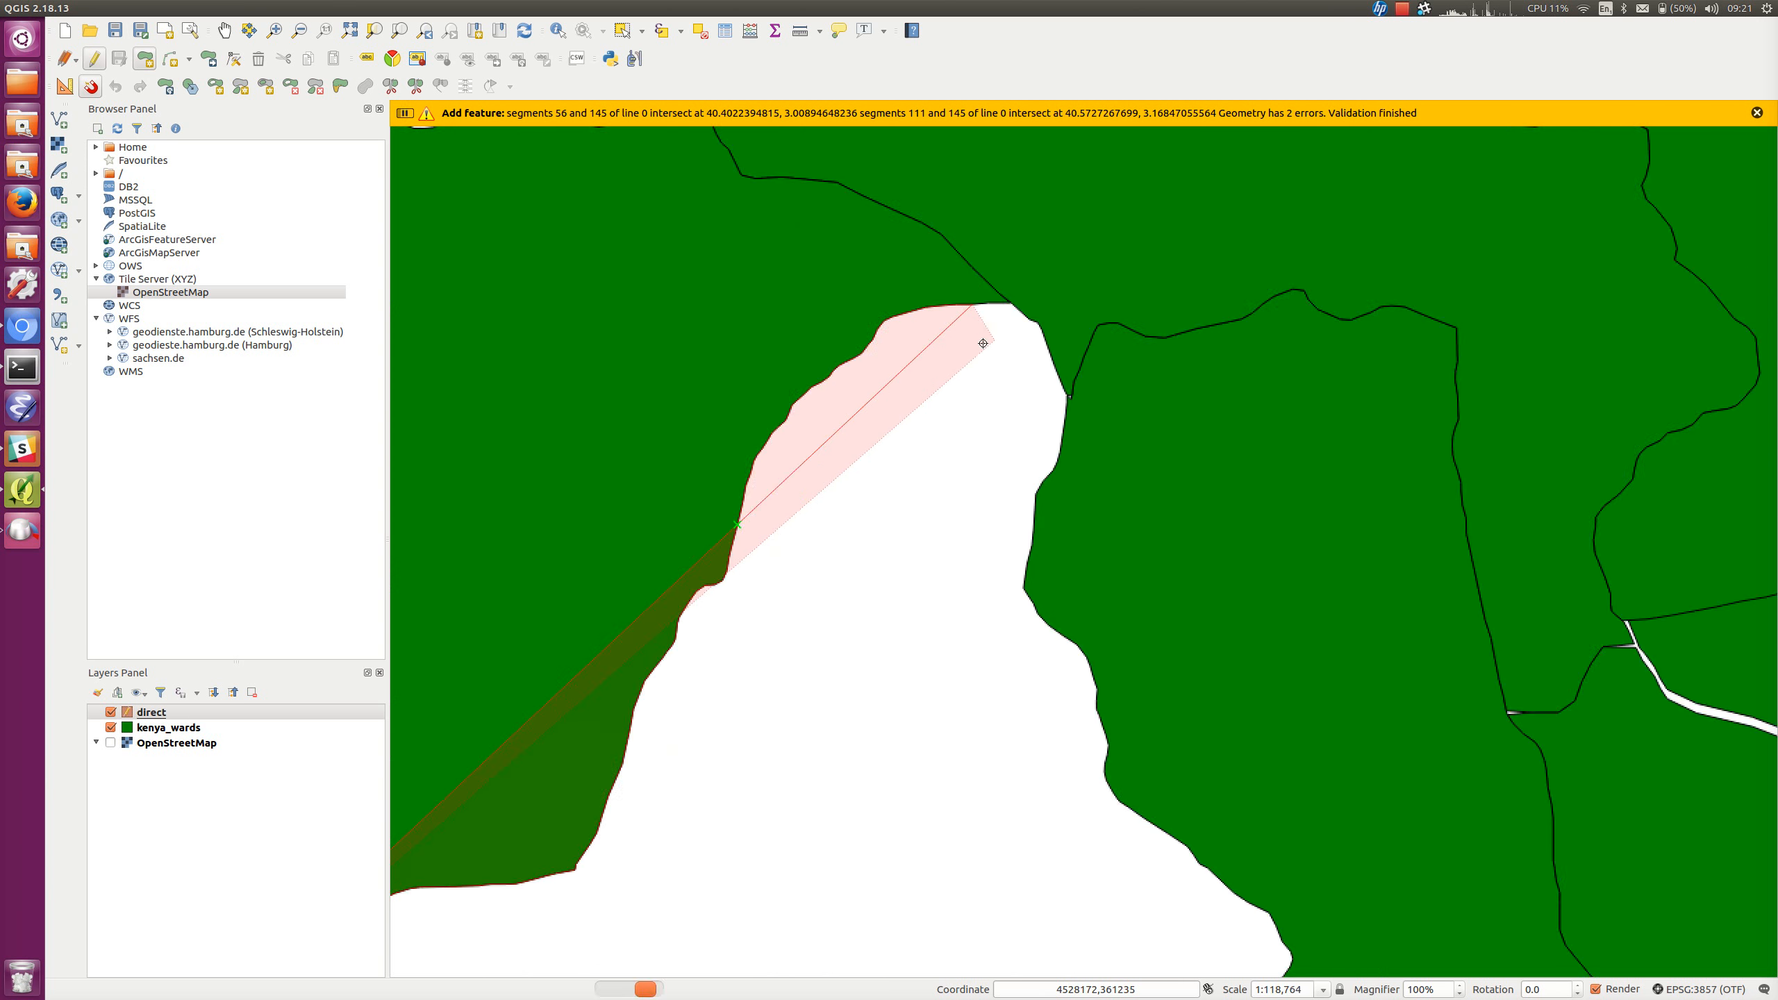
{"action": "left_click_drag", "start_coordinate": [1137, 245], "coordinate": [714, 667]}
{"action": "scroll", "coordinate": [714, 667], "scroll_direction": "up", "scroll_amount": 1}
{"action": "scroll", "coordinate": [728, 529], "scroll_direction": "up", "scroll_amount": 2}
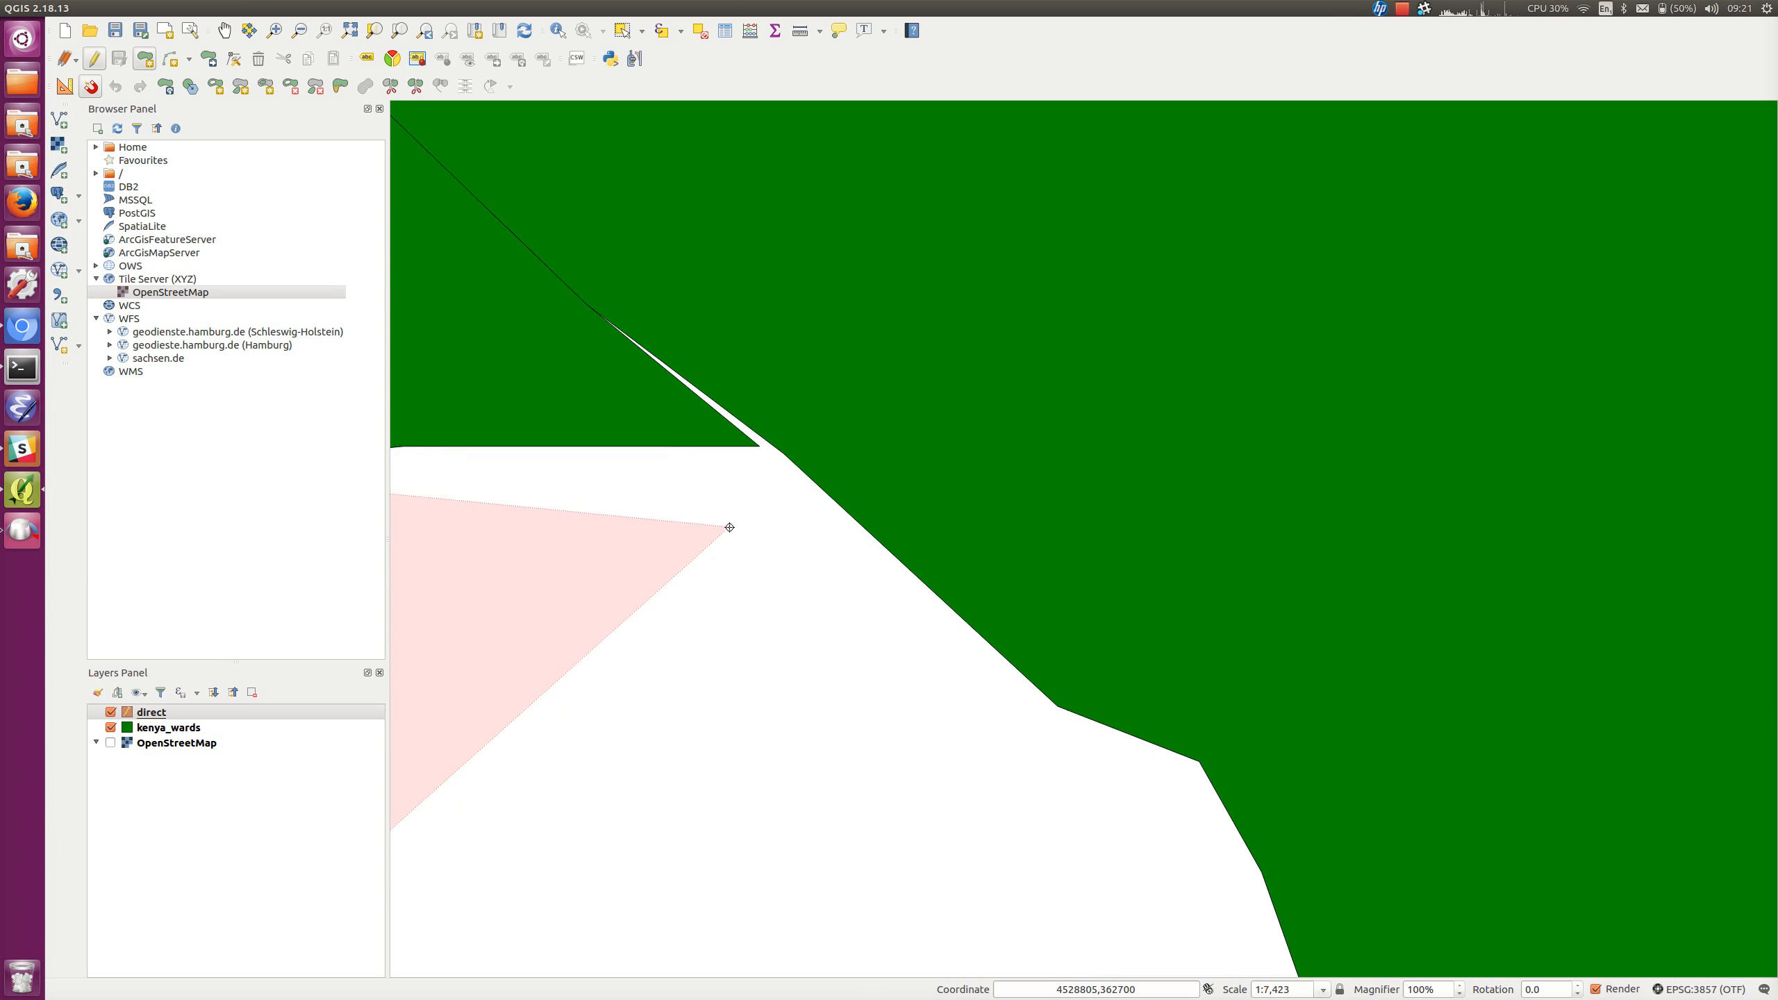
{"action": "left_click_drag", "start_coordinate": [782, 445], "coordinate": [759, 766]}
{"action": "scroll", "coordinate": [715, 817], "scroll_direction": "up", "scroll_amount": 1}
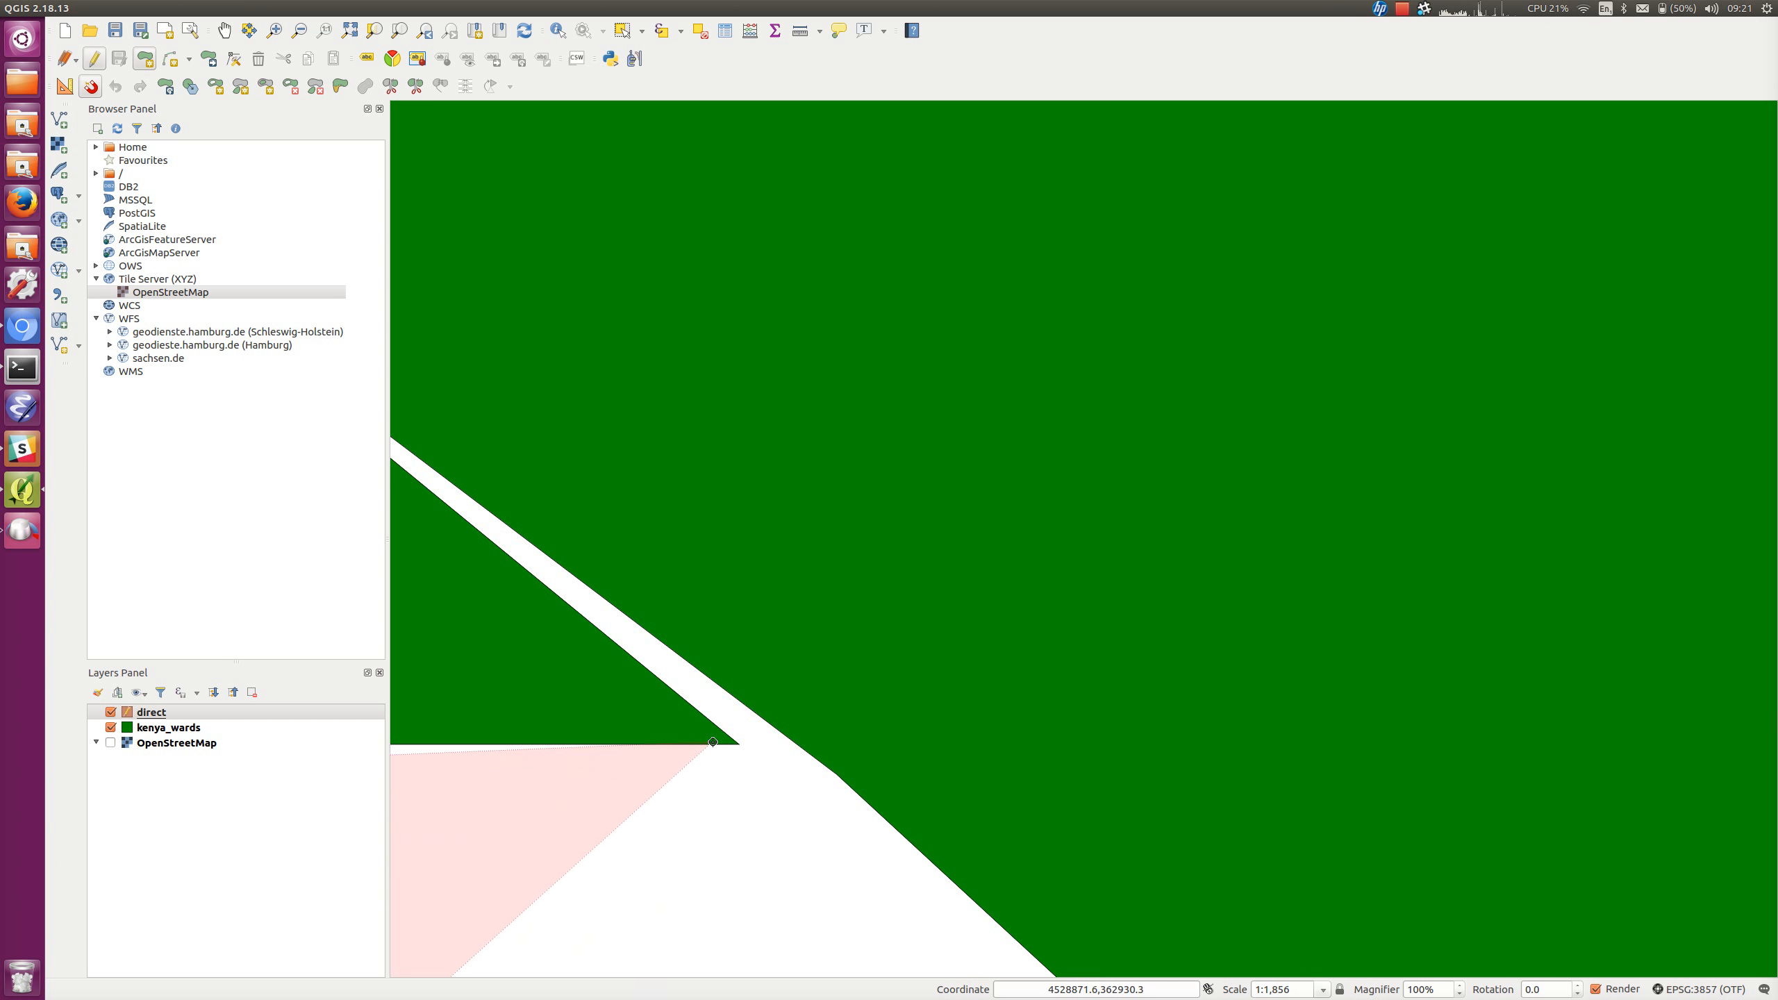
{"action": "left_click", "coordinate": [739, 746]}
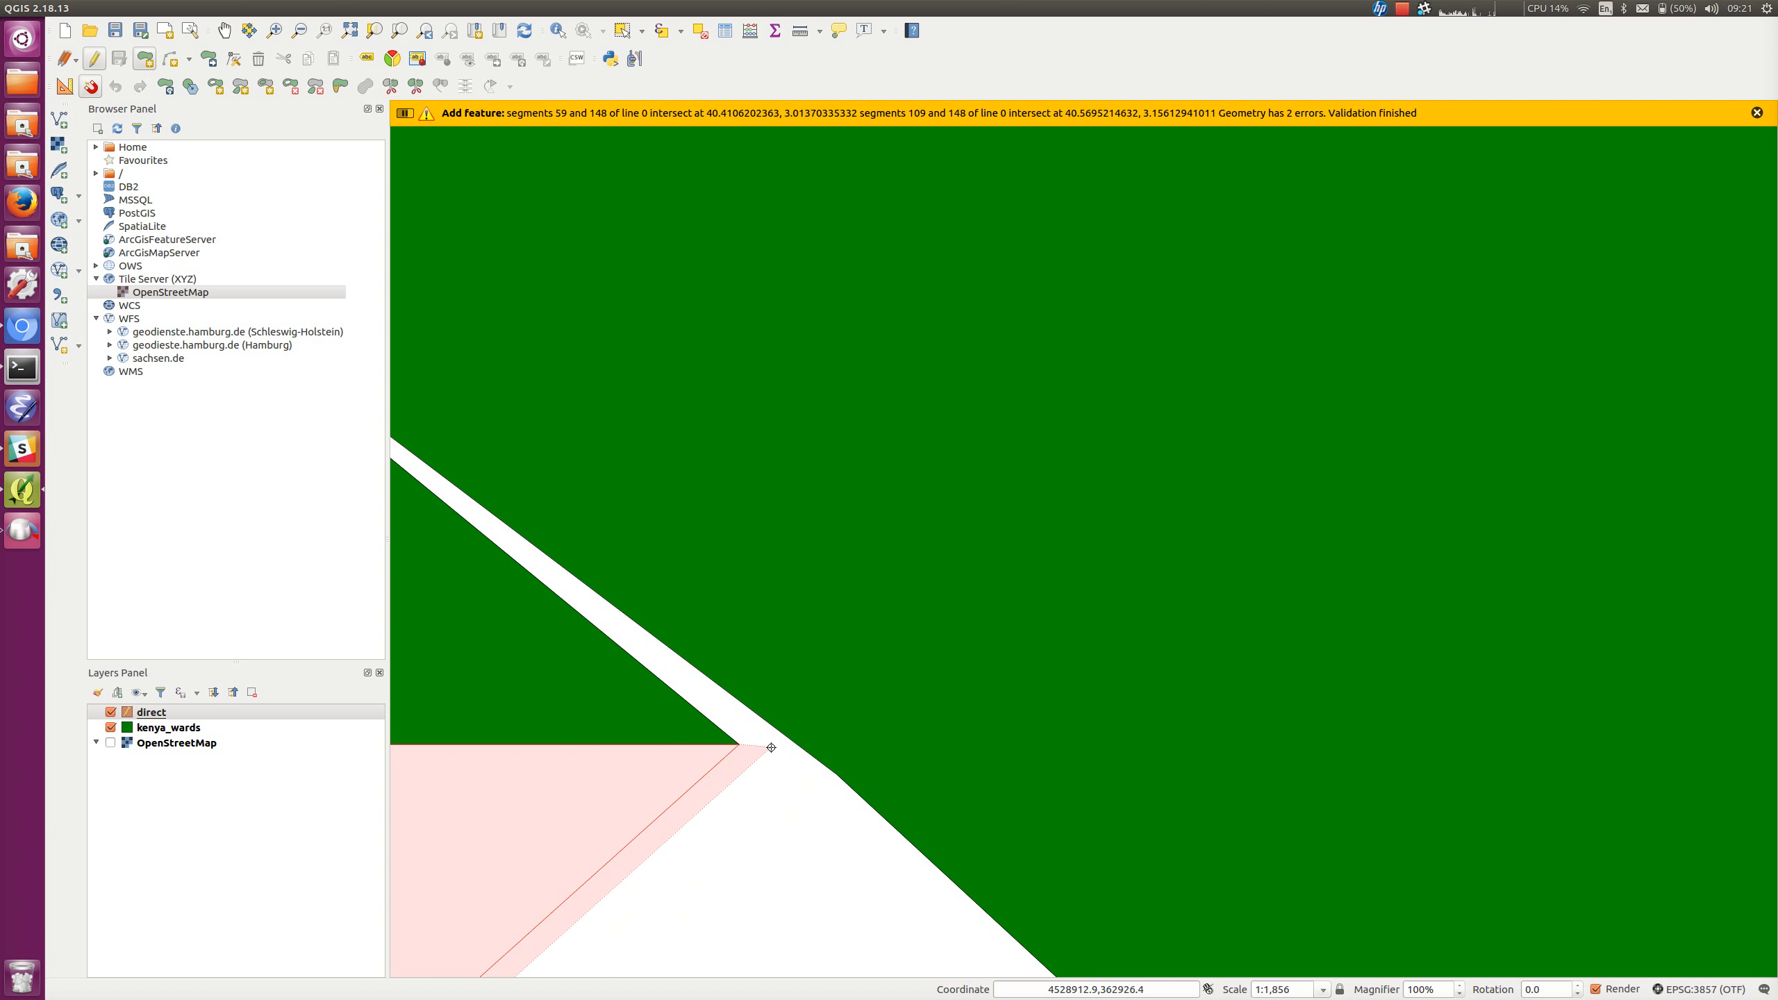
{"action": "left_click", "coordinate": [776, 745]}
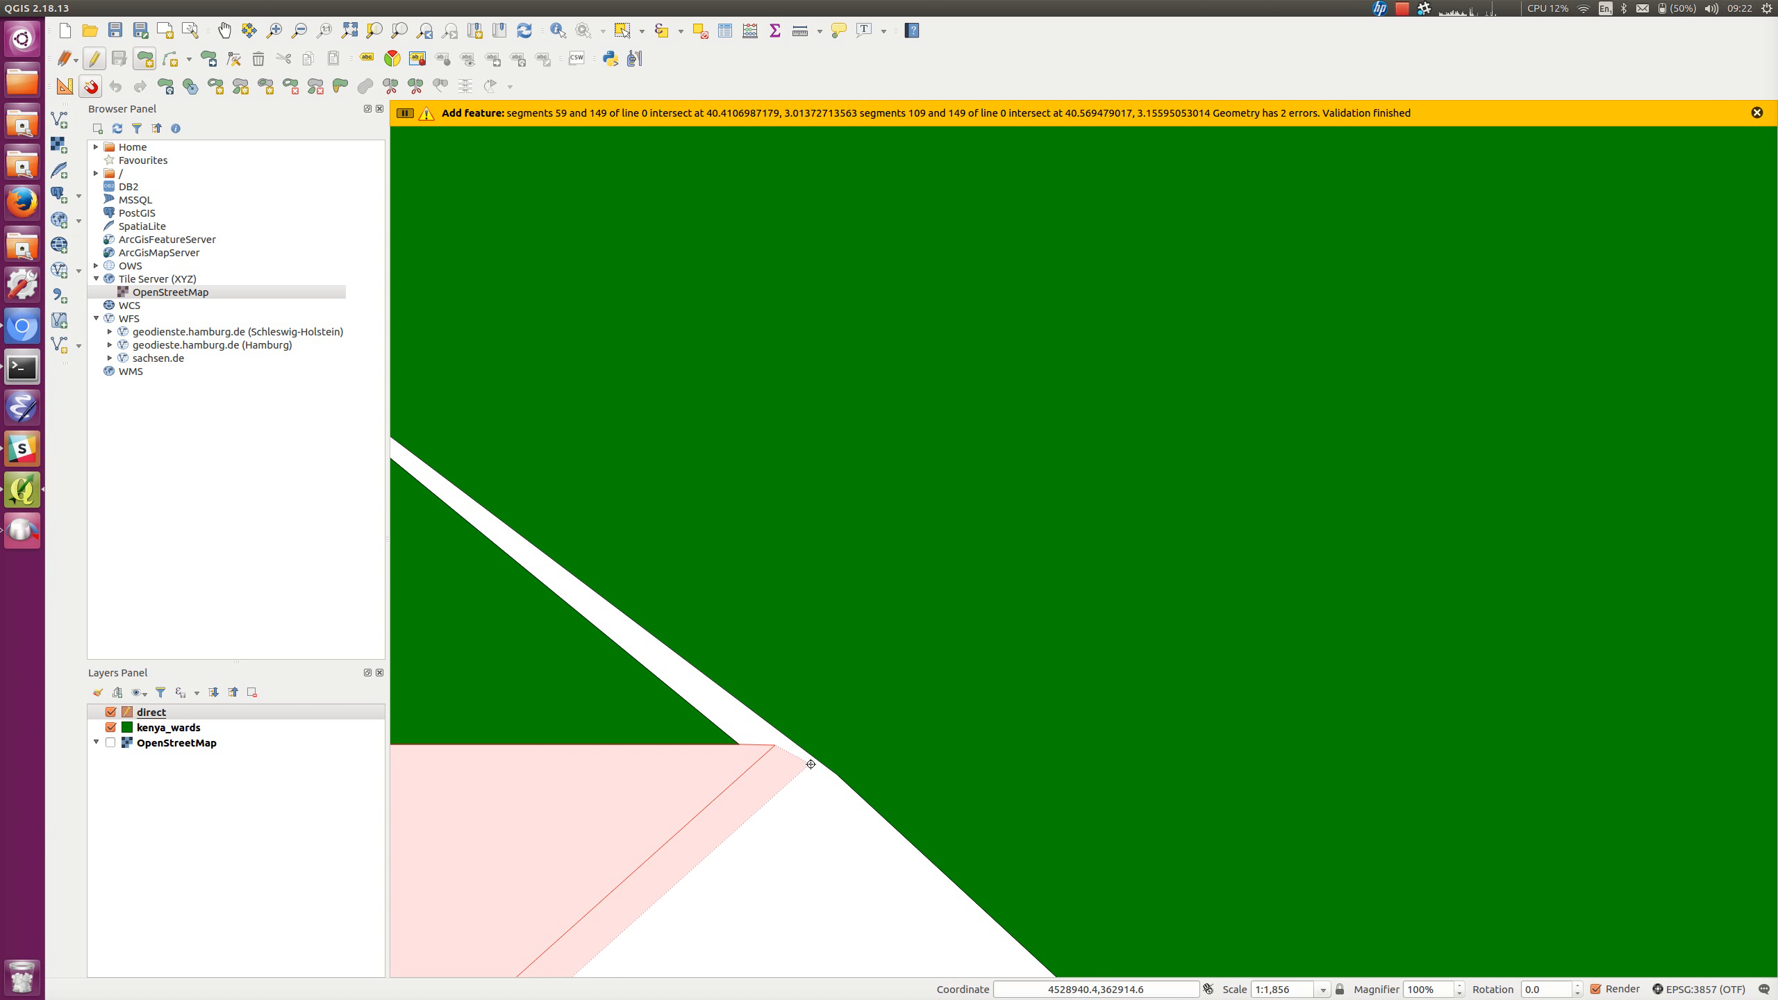
{"action": "left_click", "coordinate": [835, 773]}
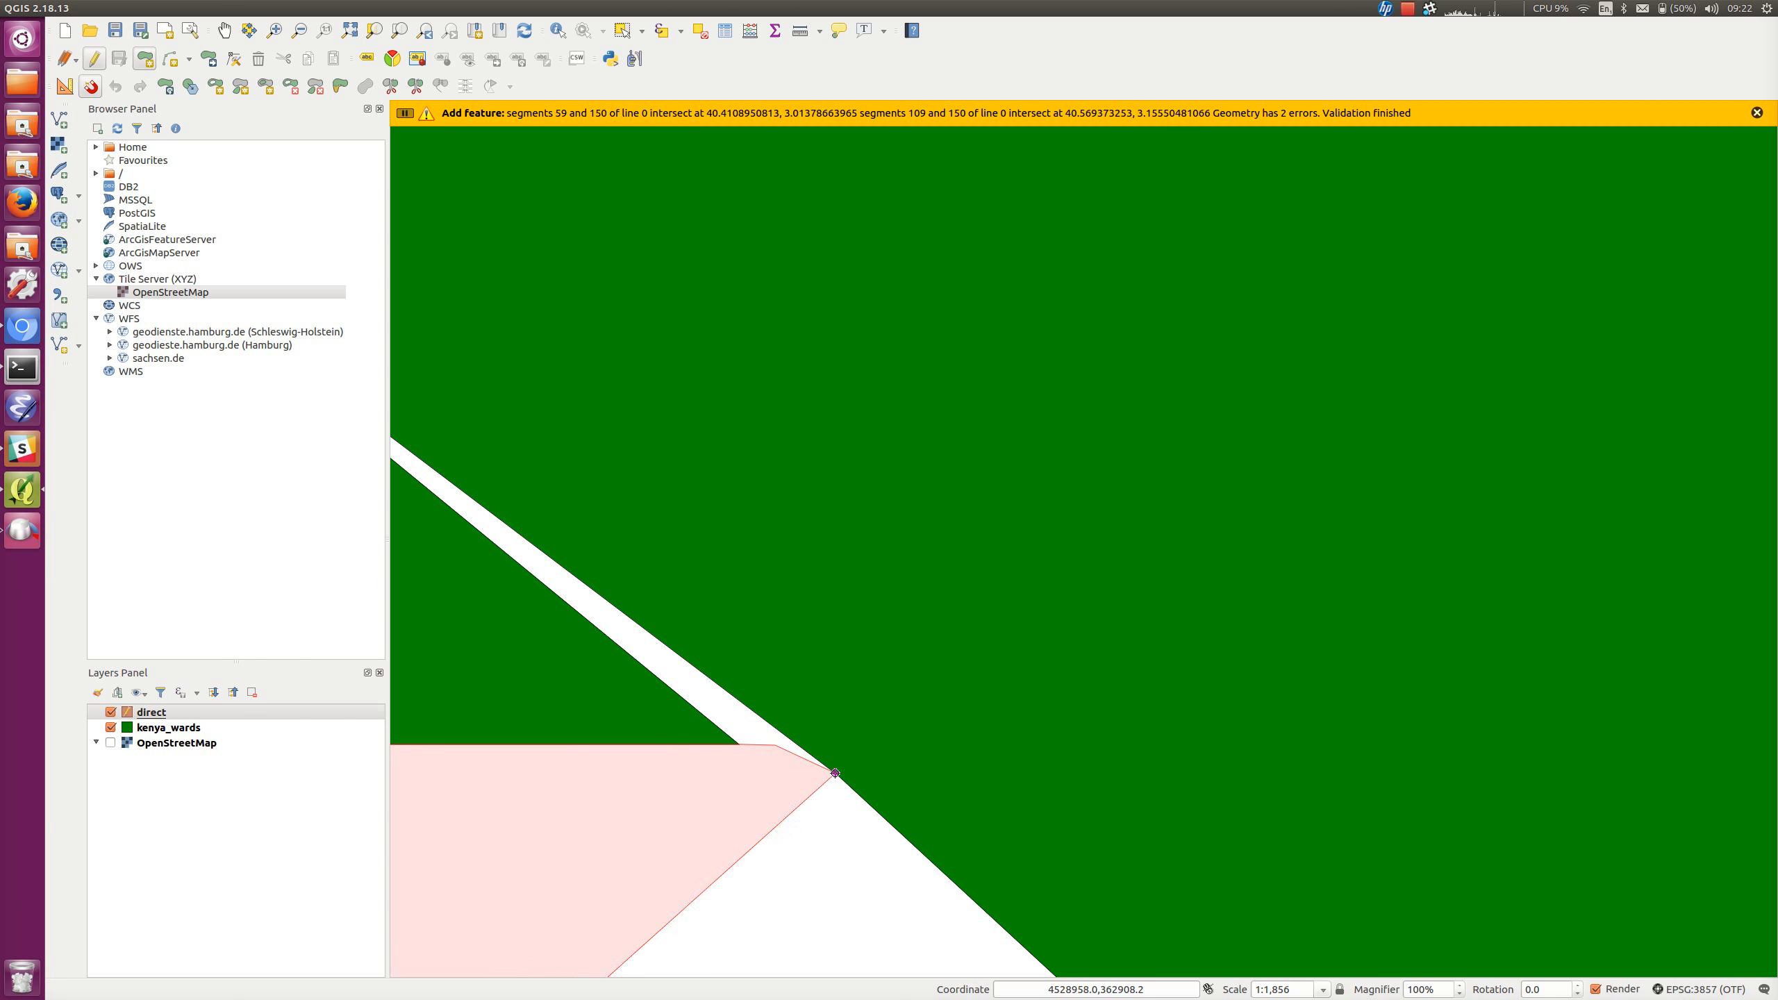
Trace the polygon along the hole's northeastern edge to the next ward corner and snap across the small gap to the adjacent ward's corner
{"action": "scroll", "coordinate": [1063, 814], "scroll_direction": "down", "scroll_amount": 2}
{"action": "scroll", "coordinate": [742, 584], "scroll_direction": "up", "scroll_amount": 1}
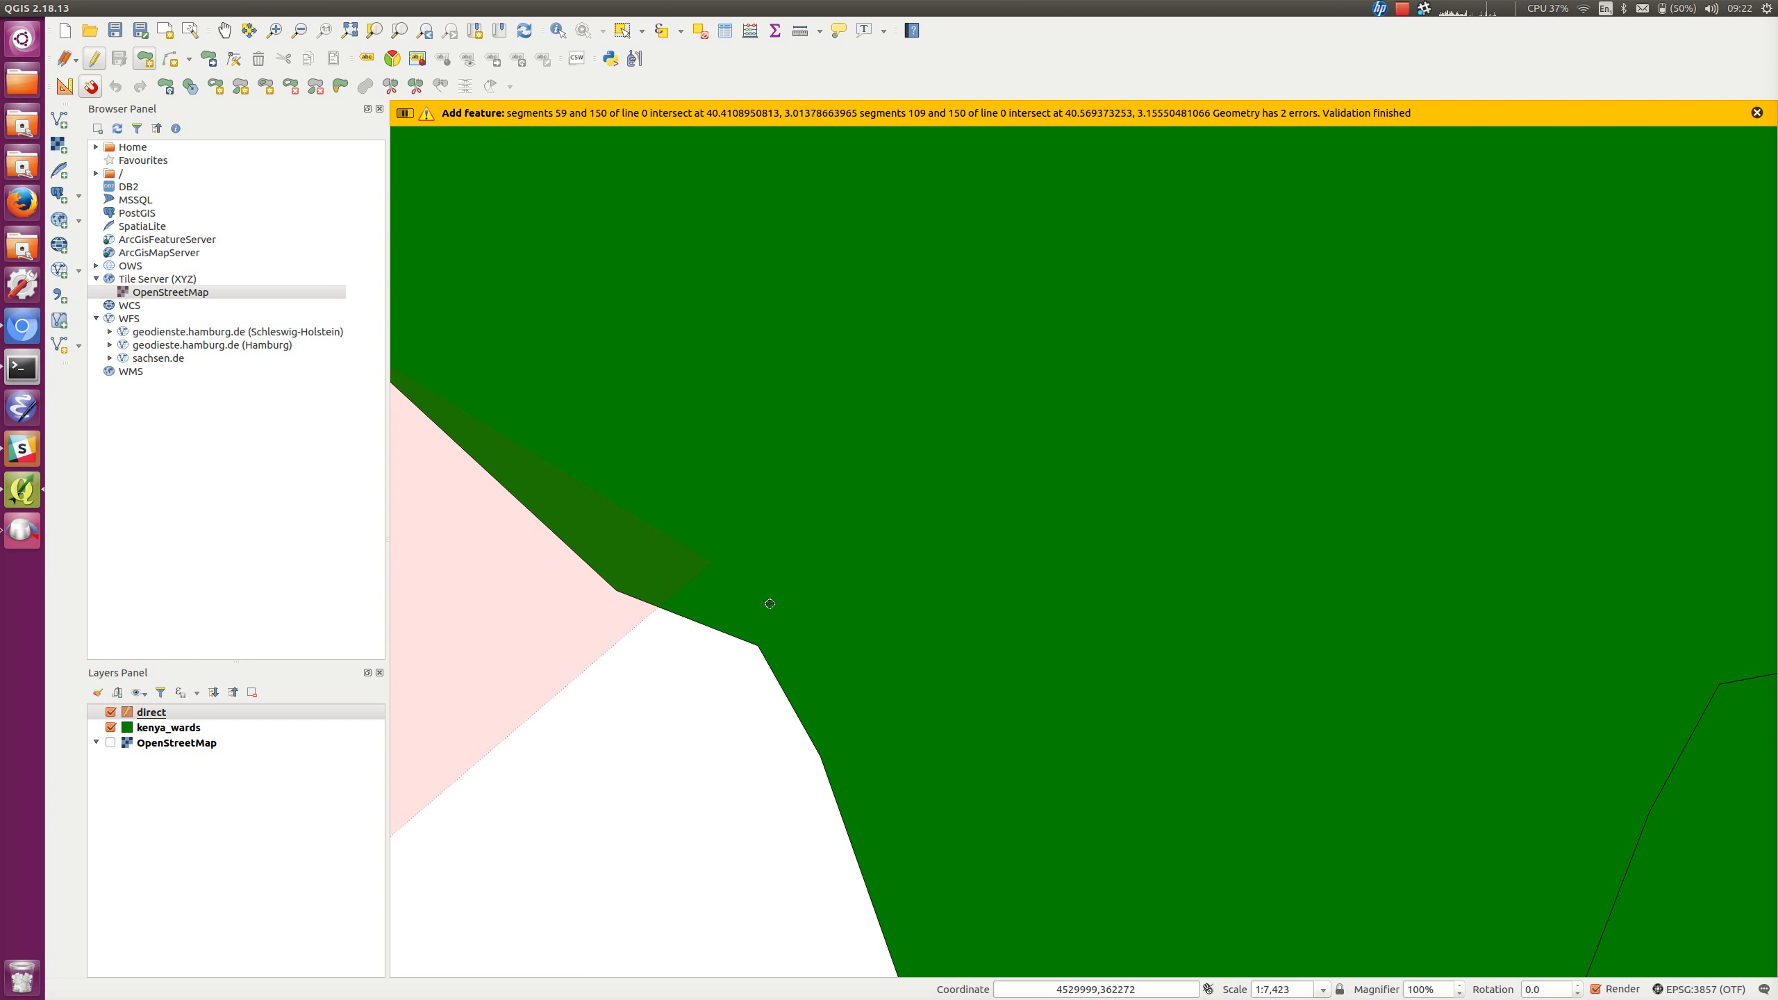
{"action": "scroll", "coordinate": [778, 616], "scroll_direction": "down", "scroll_amount": 1}
{"action": "scroll", "coordinate": [787, 413], "scroll_direction": "down", "scroll_amount": 1}
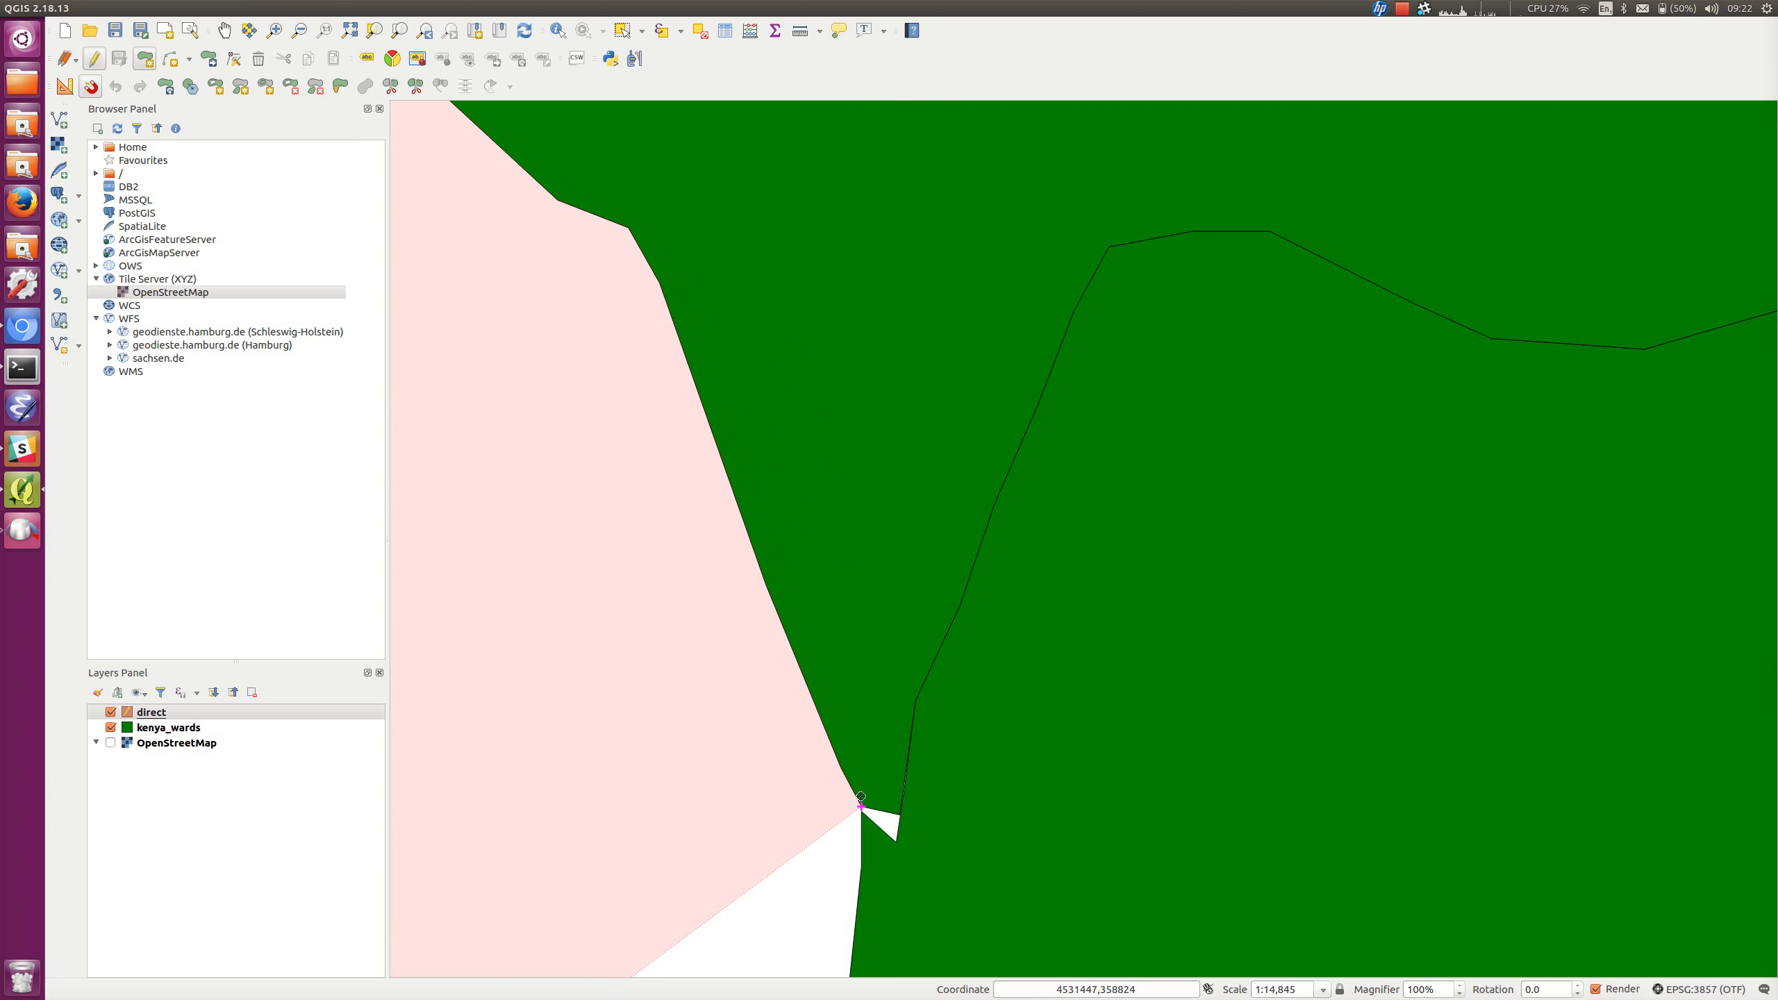
{"action": "left_click", "coordinate": [862, 804]}
{"action": "scroll", "coordinate": [880, 835], "scroll_direction": "up", "scroll_amount": 3}
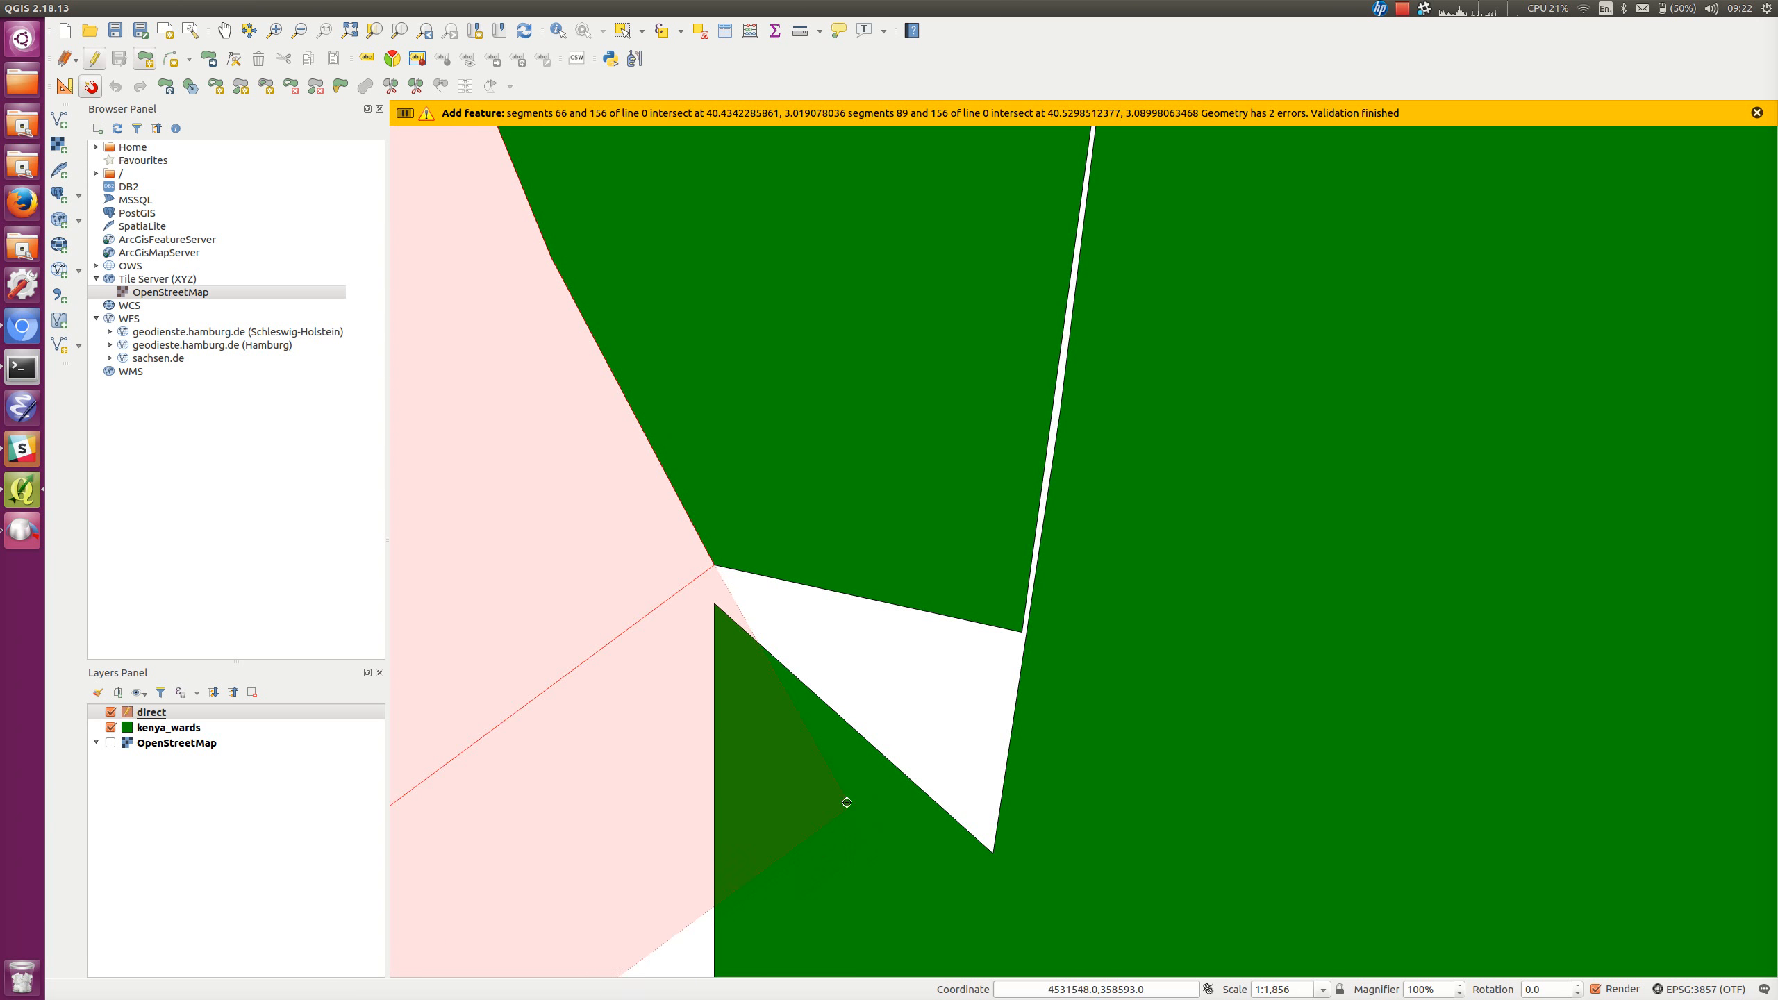
{"action": "left_click", "coordinate": [716, 600]}
Trace the polygon down the eastern ward's edge to its southernmost corner and carry it across the gap at the hole's eastern tip
{"action": "scroll", "coordinate": [715, 600], "scroll_direction": "down", "scroll_amount": 1}
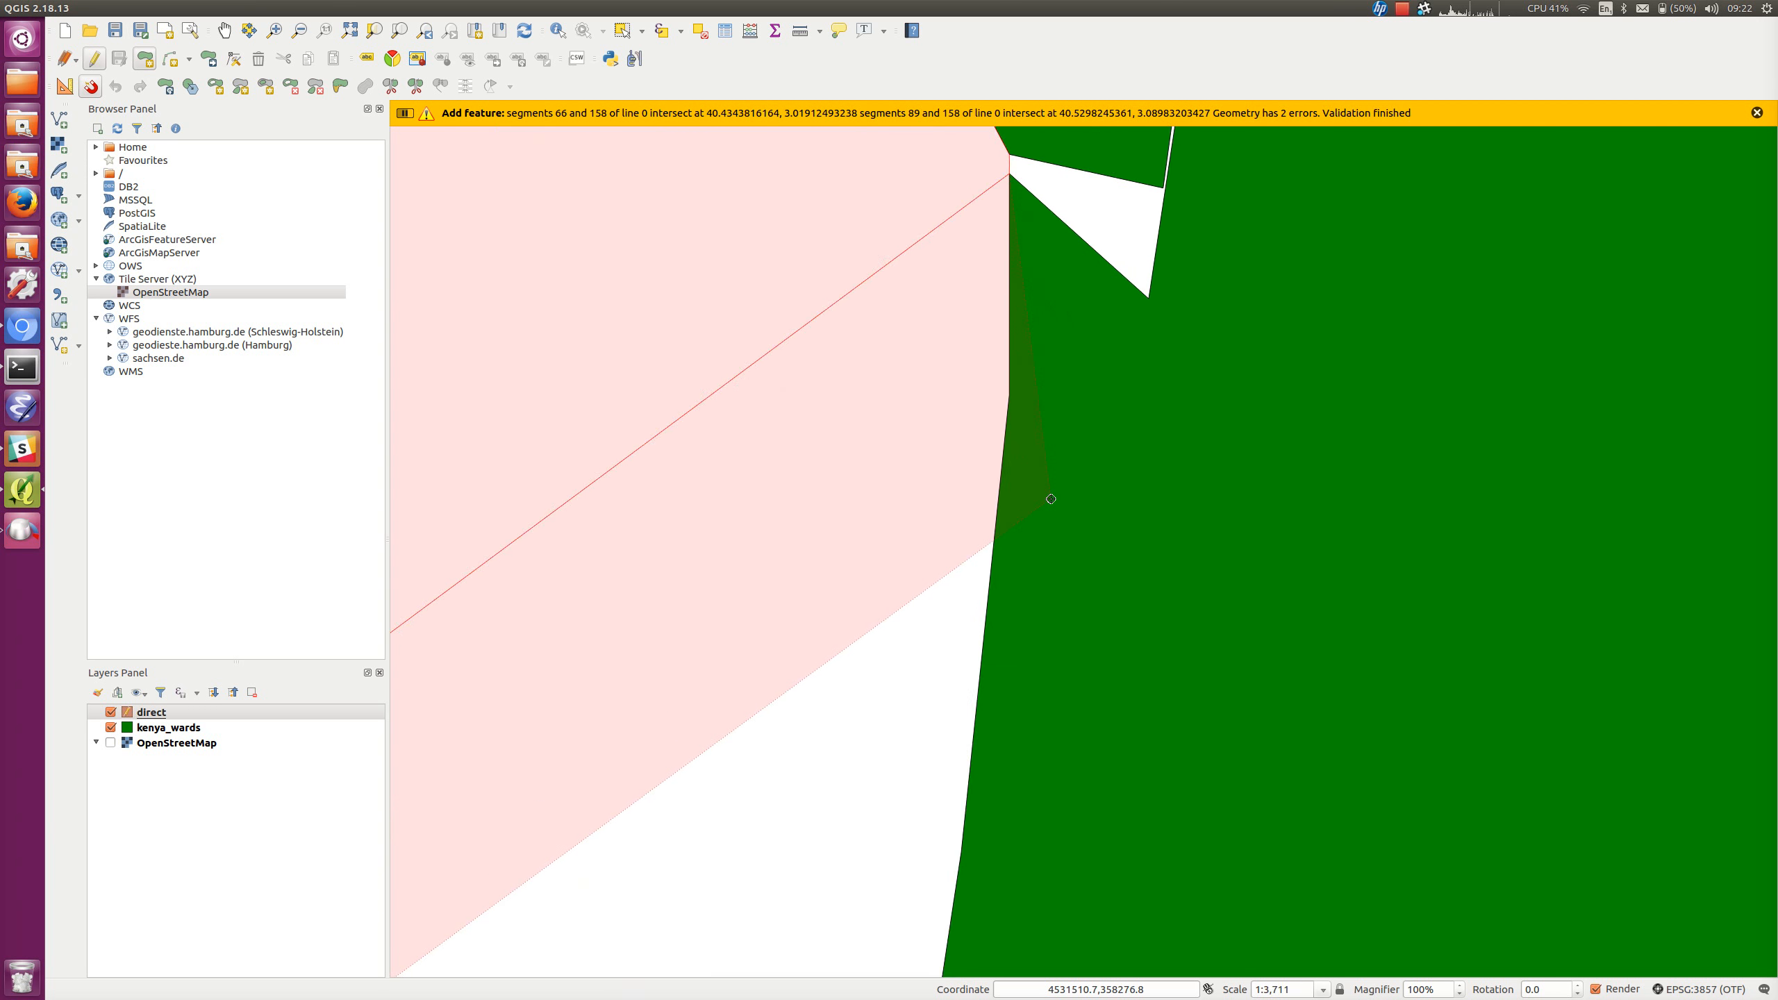
{"action": "scroll", "coordinate": [1052, 499], "scroll_direction": "down", "scroll_amount": 2}
{"action": "scroll", "coordinate": [1183, 417], "scroll_direction": "up", "scroll_amount": 1}
{"action": "scroll", "coordinate": [1183, 416], "scroll_direction": "down", "scroll_amount": 3}
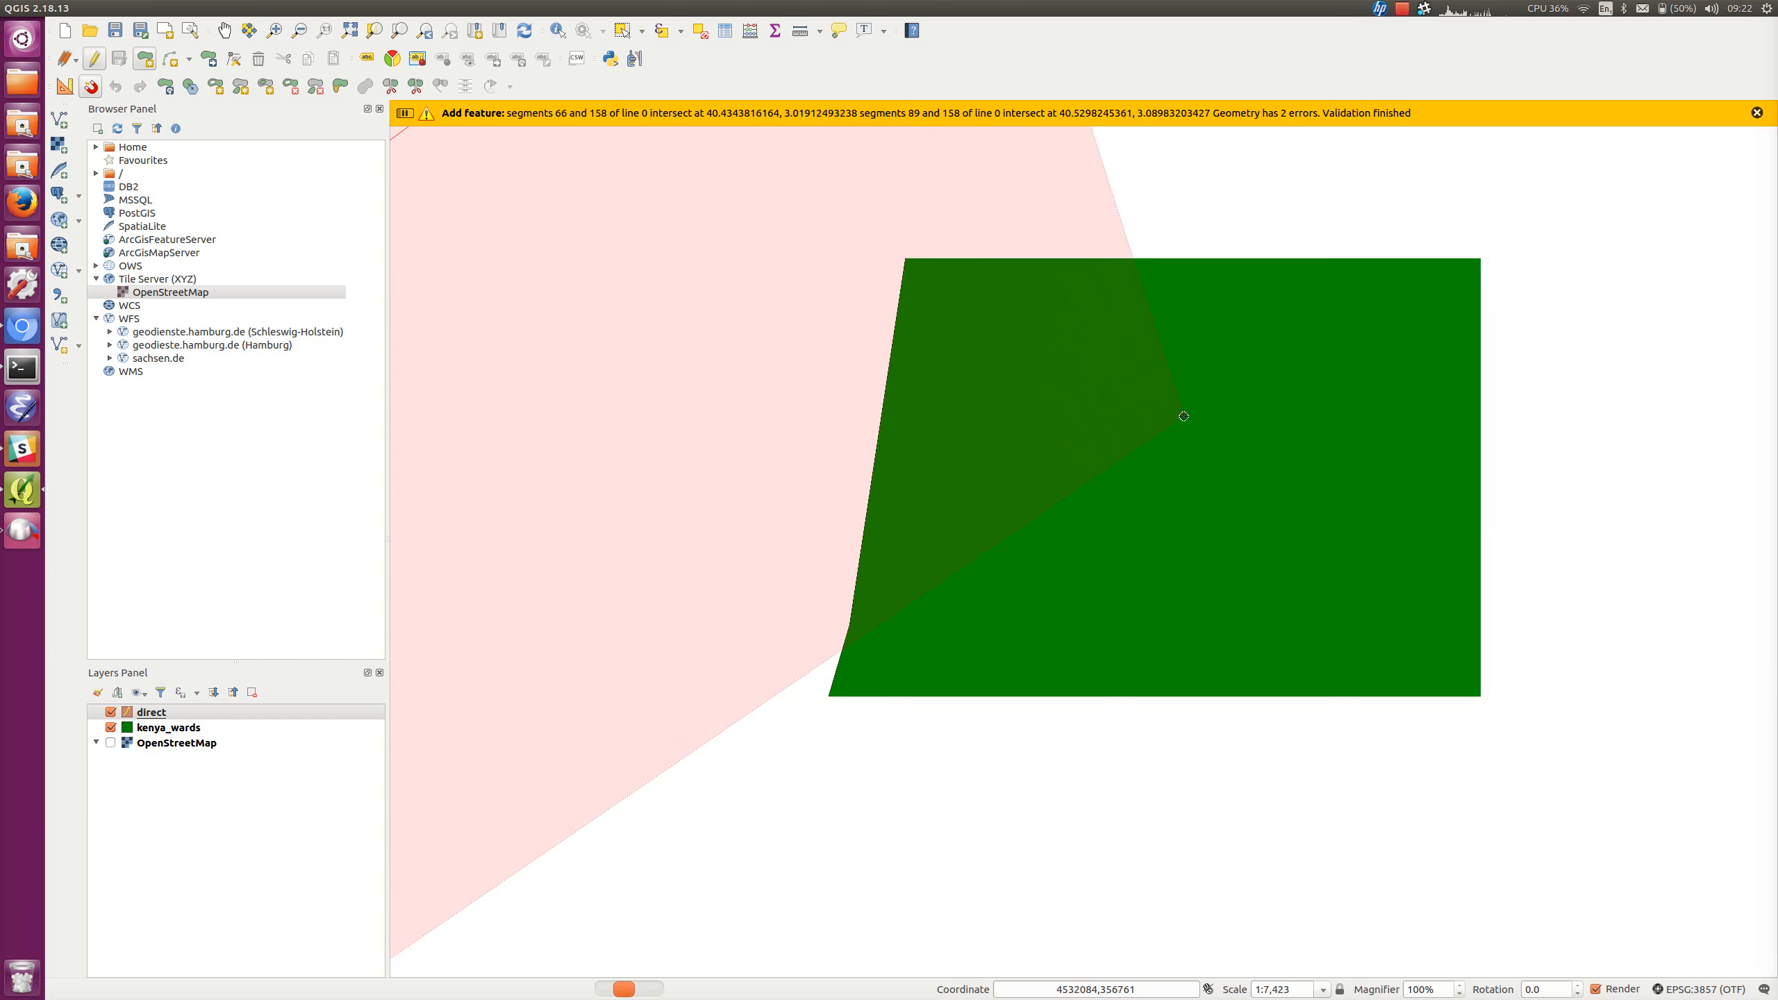
{"action": "scroll", "coordinate": [1040, 495], "scroll_direction": "down", "scroll_amount": 2}
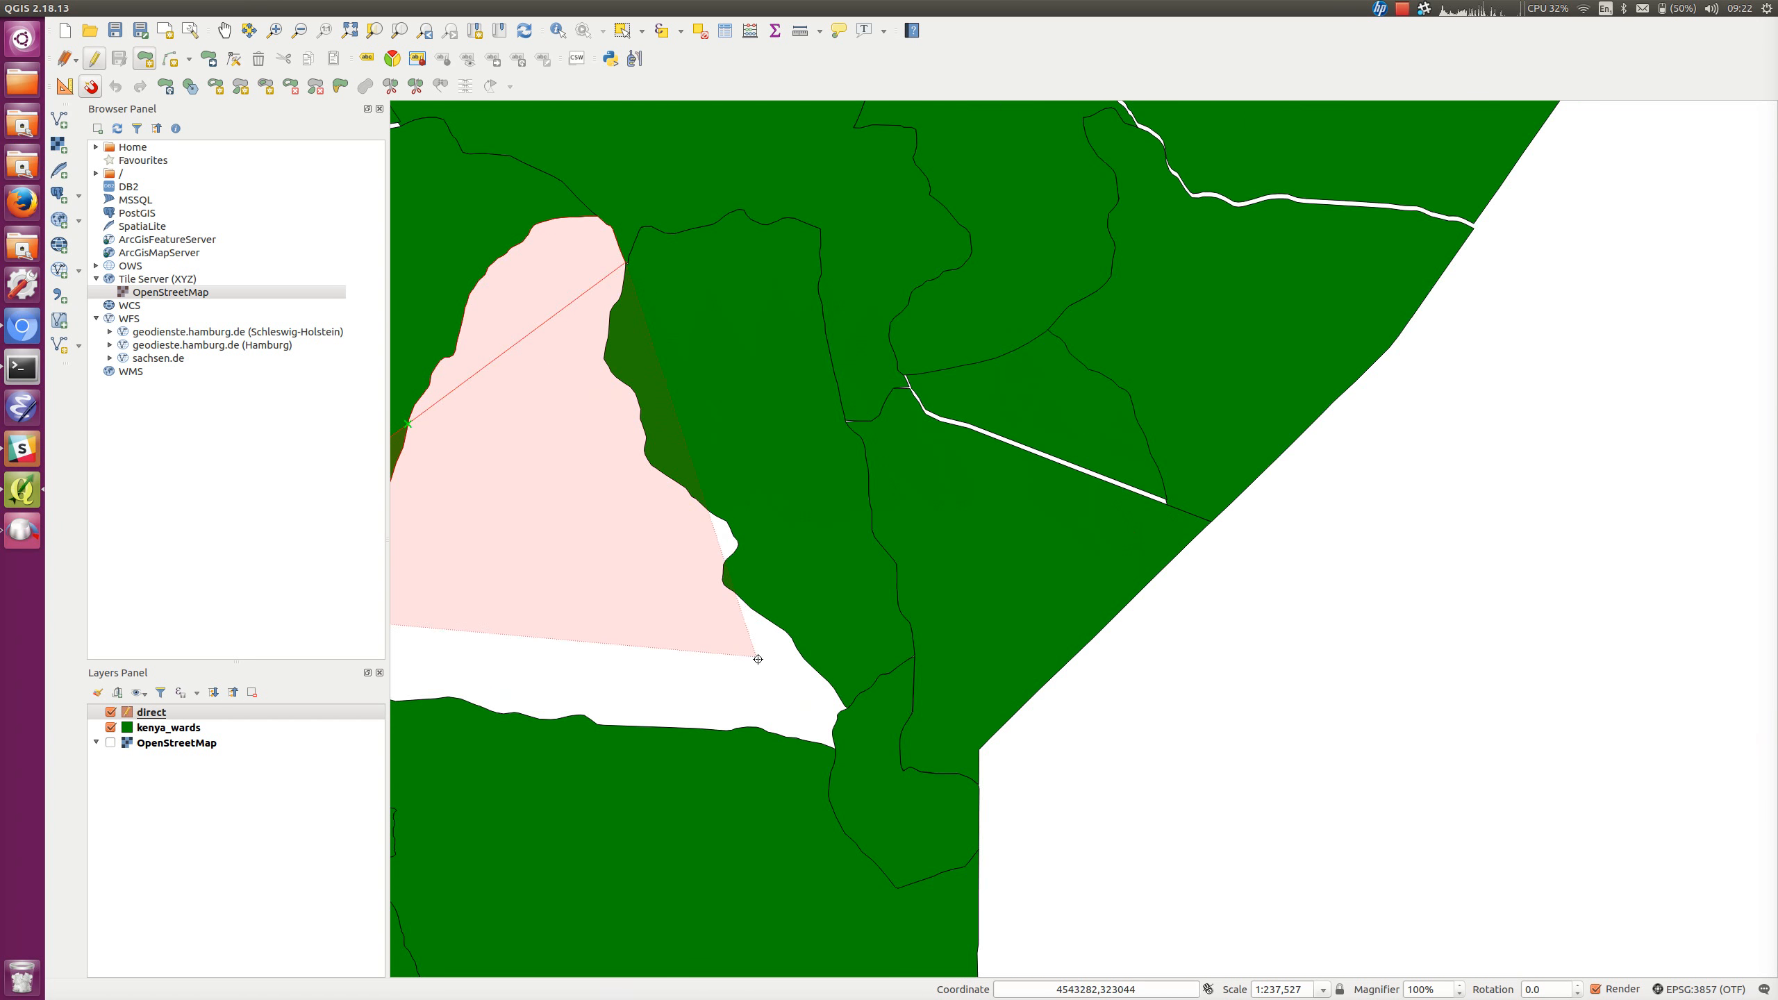
{"action": "scroll", "coordinate": [841, 702], "scroll_direction": "up", "scroll_amount": 5}
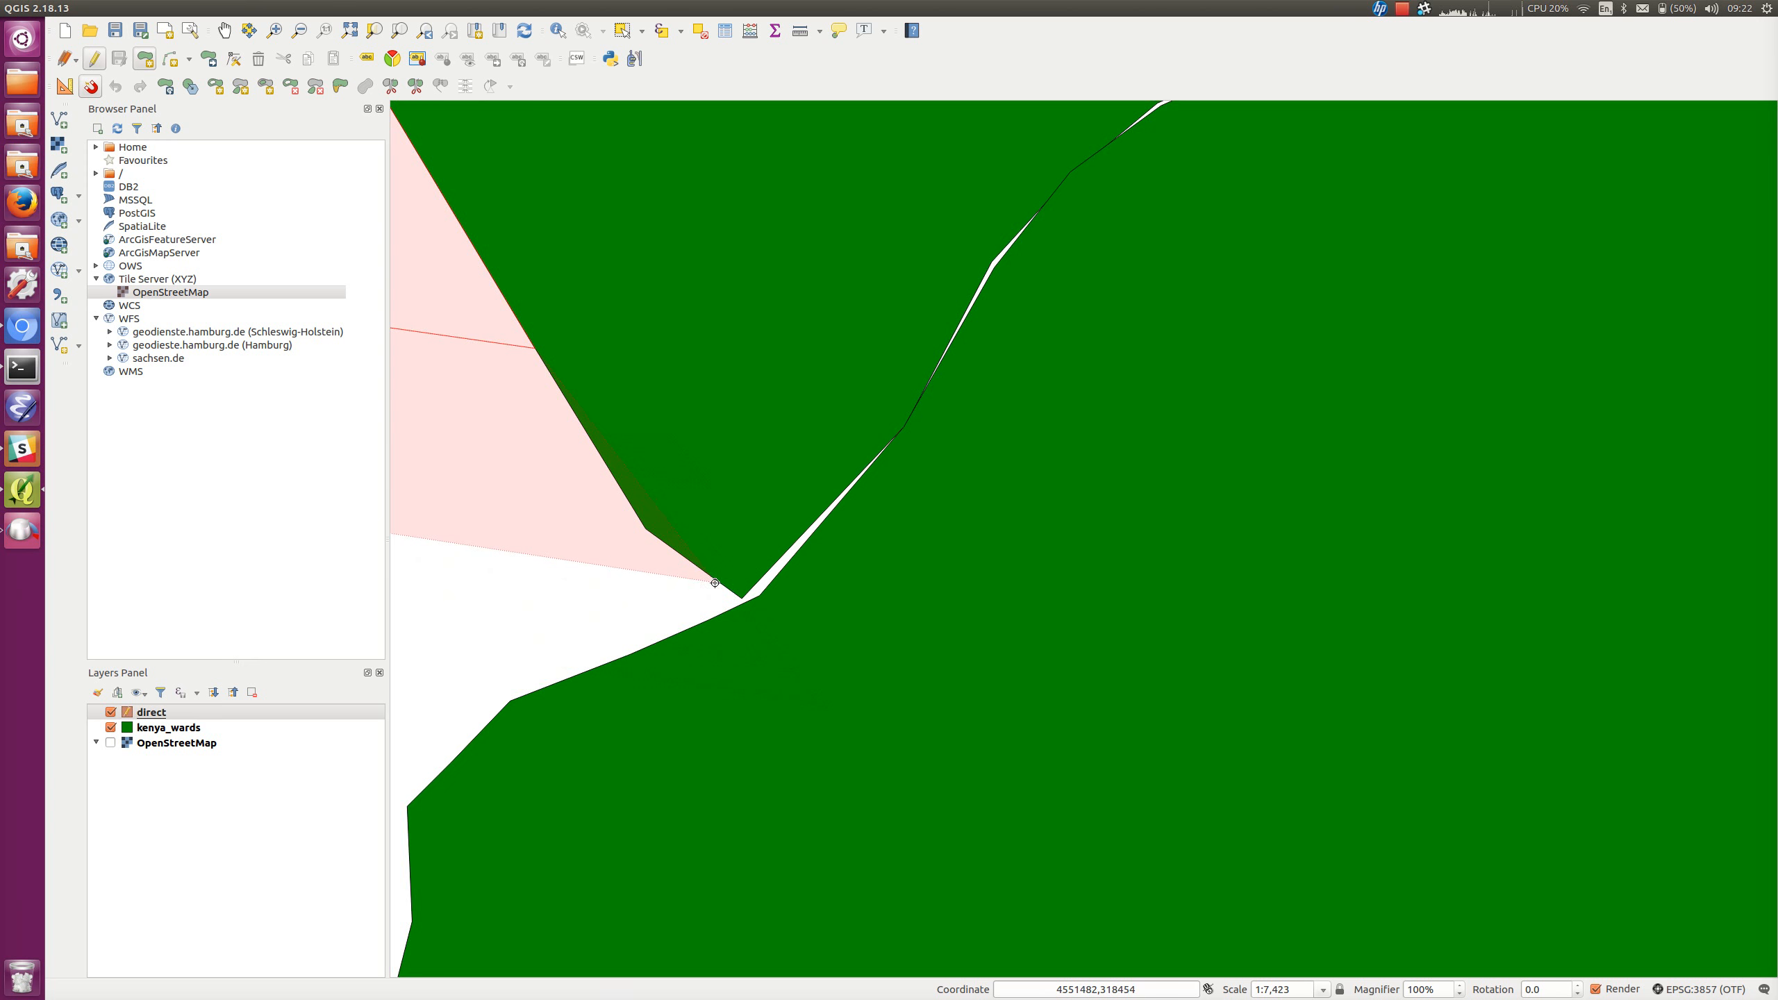
{"action": "left_click", "coordinate": [644, 529]}
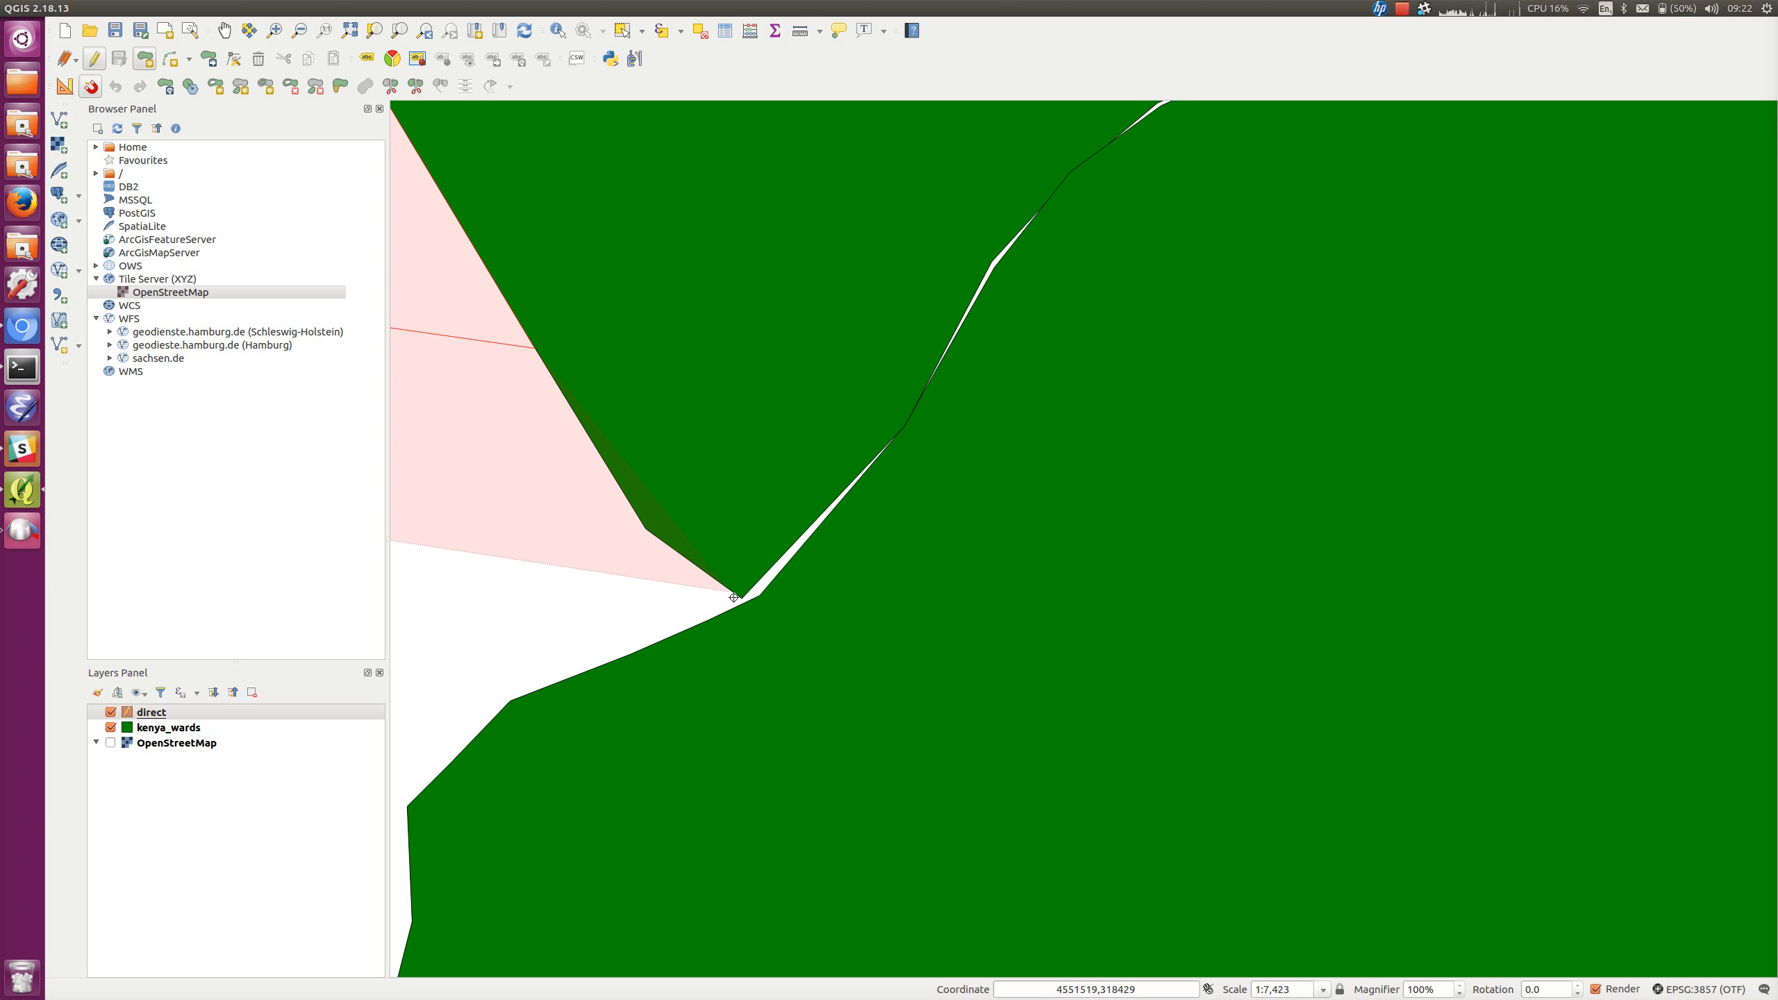
{"action": "scroll", "coordinate": [745, 607], "scroll_direction": "up", "scroll_amount": 4}
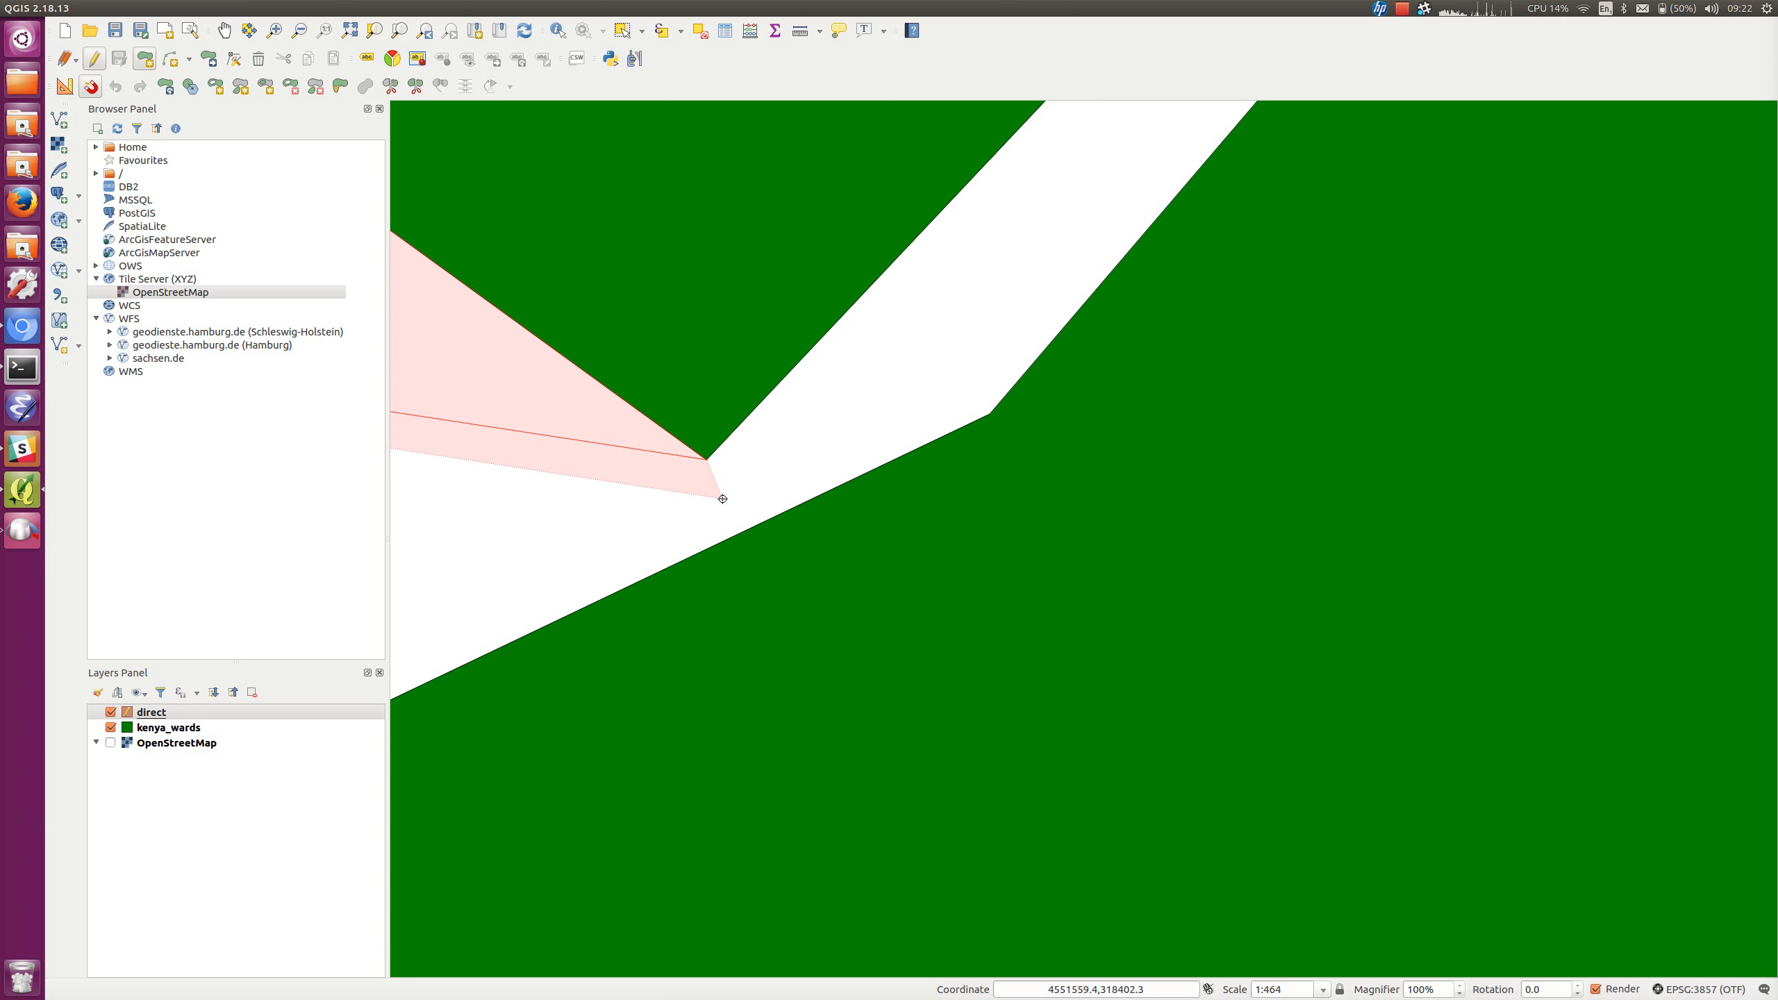
{"action": "left_click", "coordinate": [722, 499]}
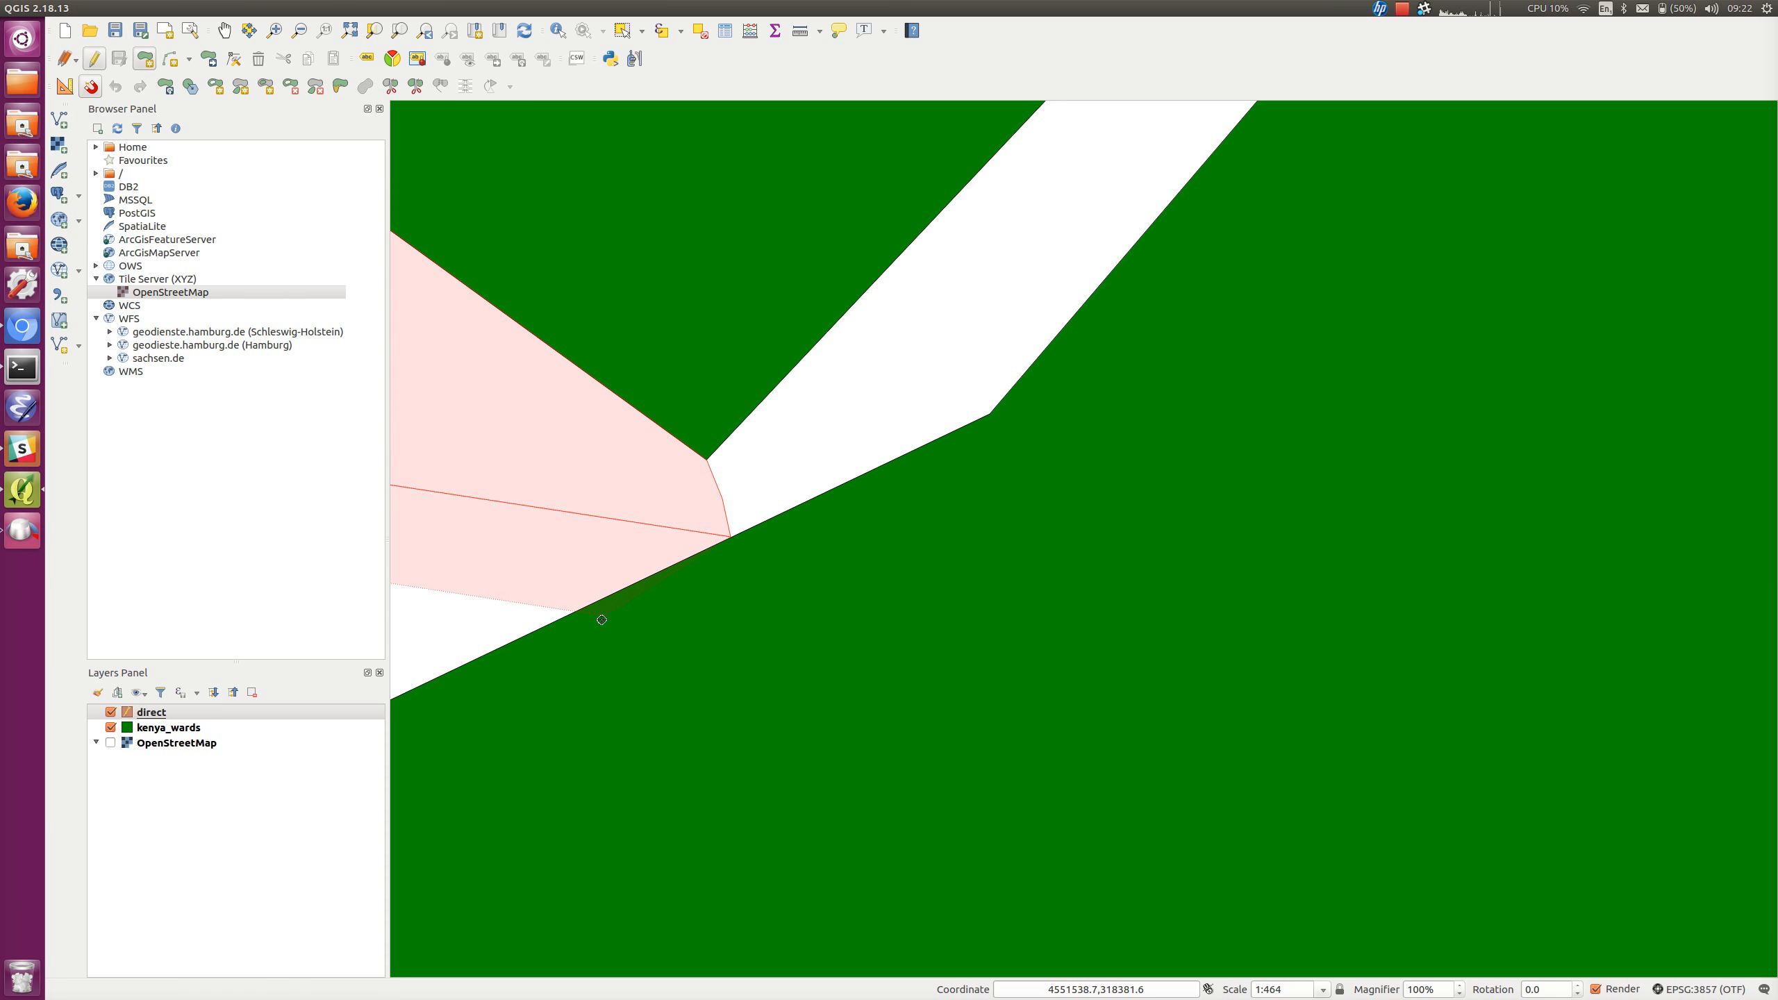
Continue the polygon southwest from the eastern gap, snapping vertices to the next two bends of the southeastern ward's edge
{"action": "scroll", "coordinate": [585, 637], "scroll_direction": "down", "scroll_amount": 1}
{"action": "left_click_drag", "start_coordinate": [586, 637], "coordinate": [959, 489]}
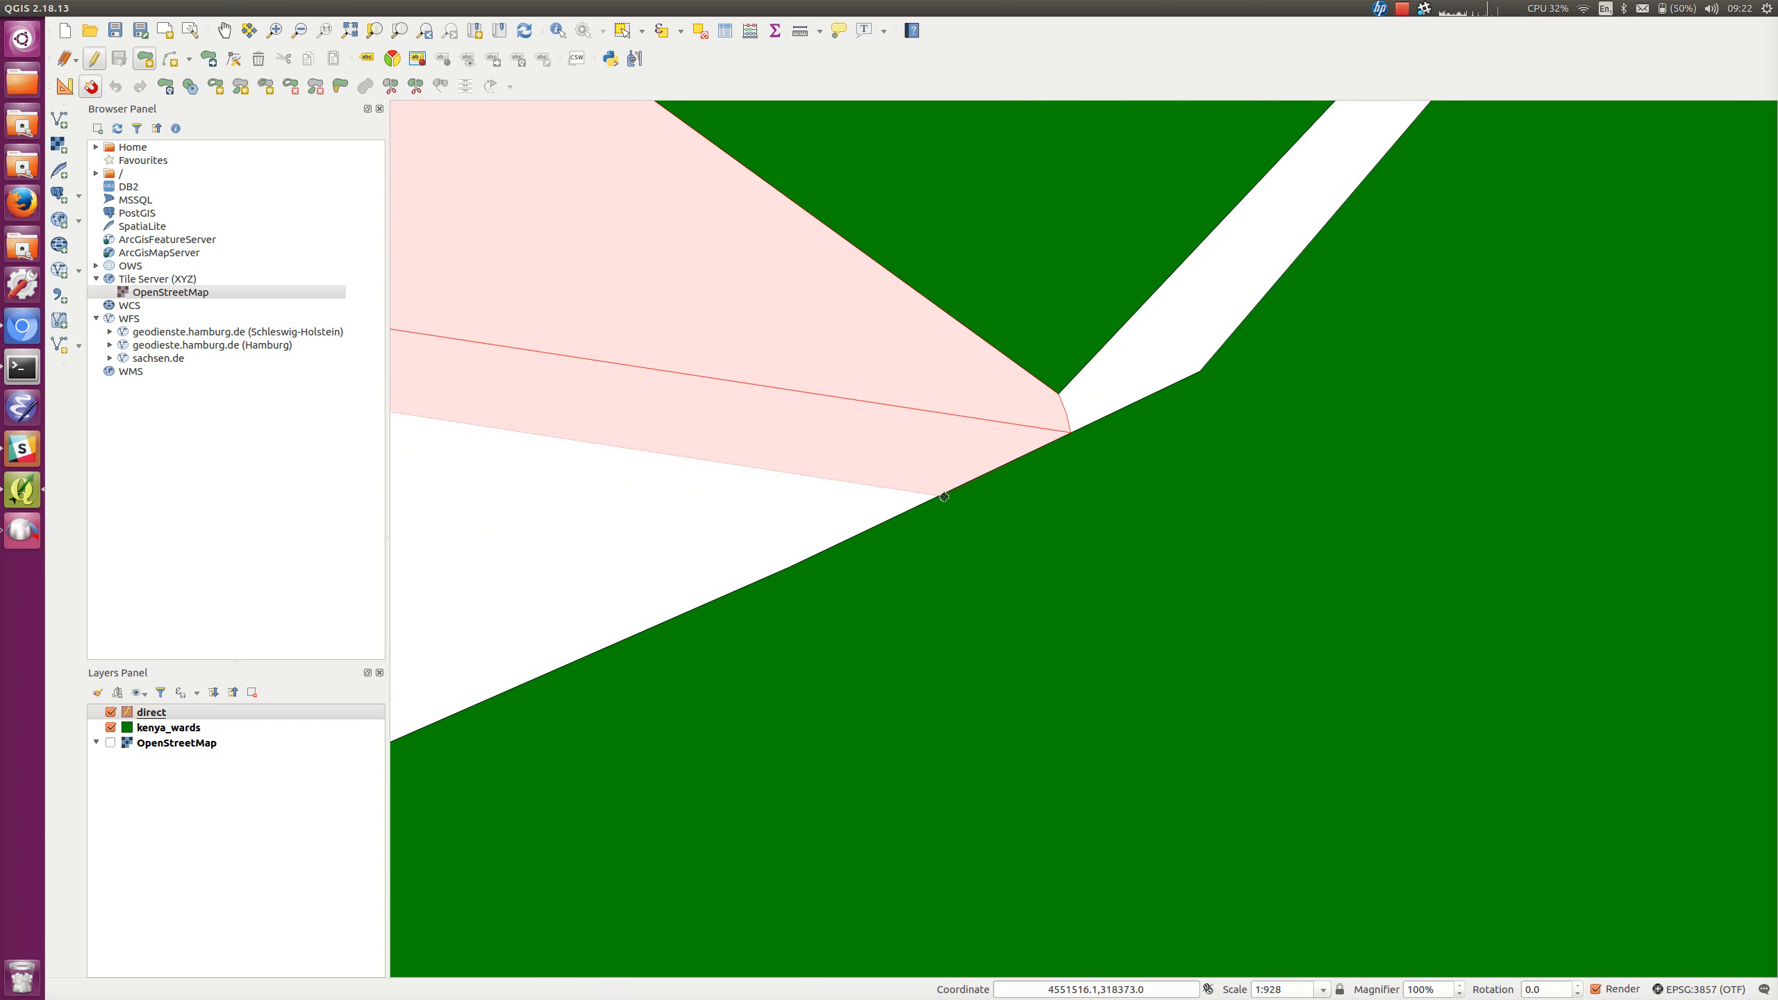
{"action": "scroll", "coordinate": [944, 498], "scroll_direction": "down", "scroll_amount": 1}
{"action": "left_click_drag", "start_coordinate": [746, 624], "coordinate": [1182, 556]}
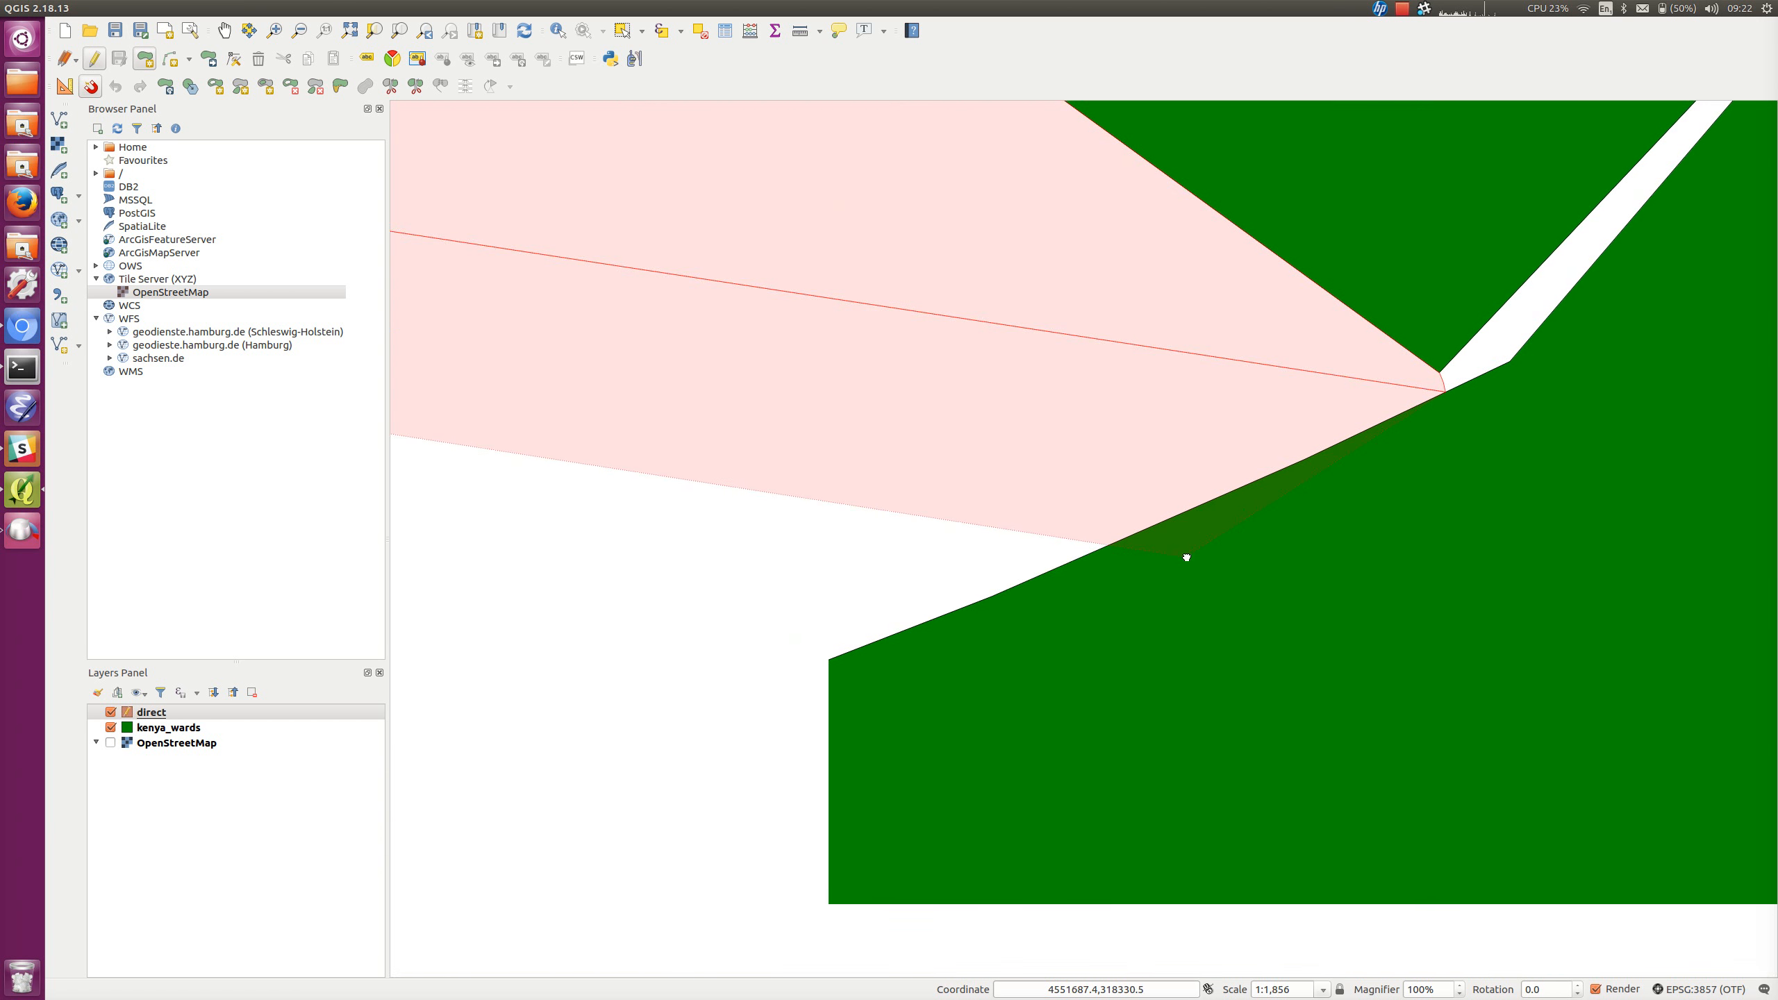
{"action": "left_click", "coordinate": [989, 593]}
{"action": "left_click", "coordinate": [517, 781]}
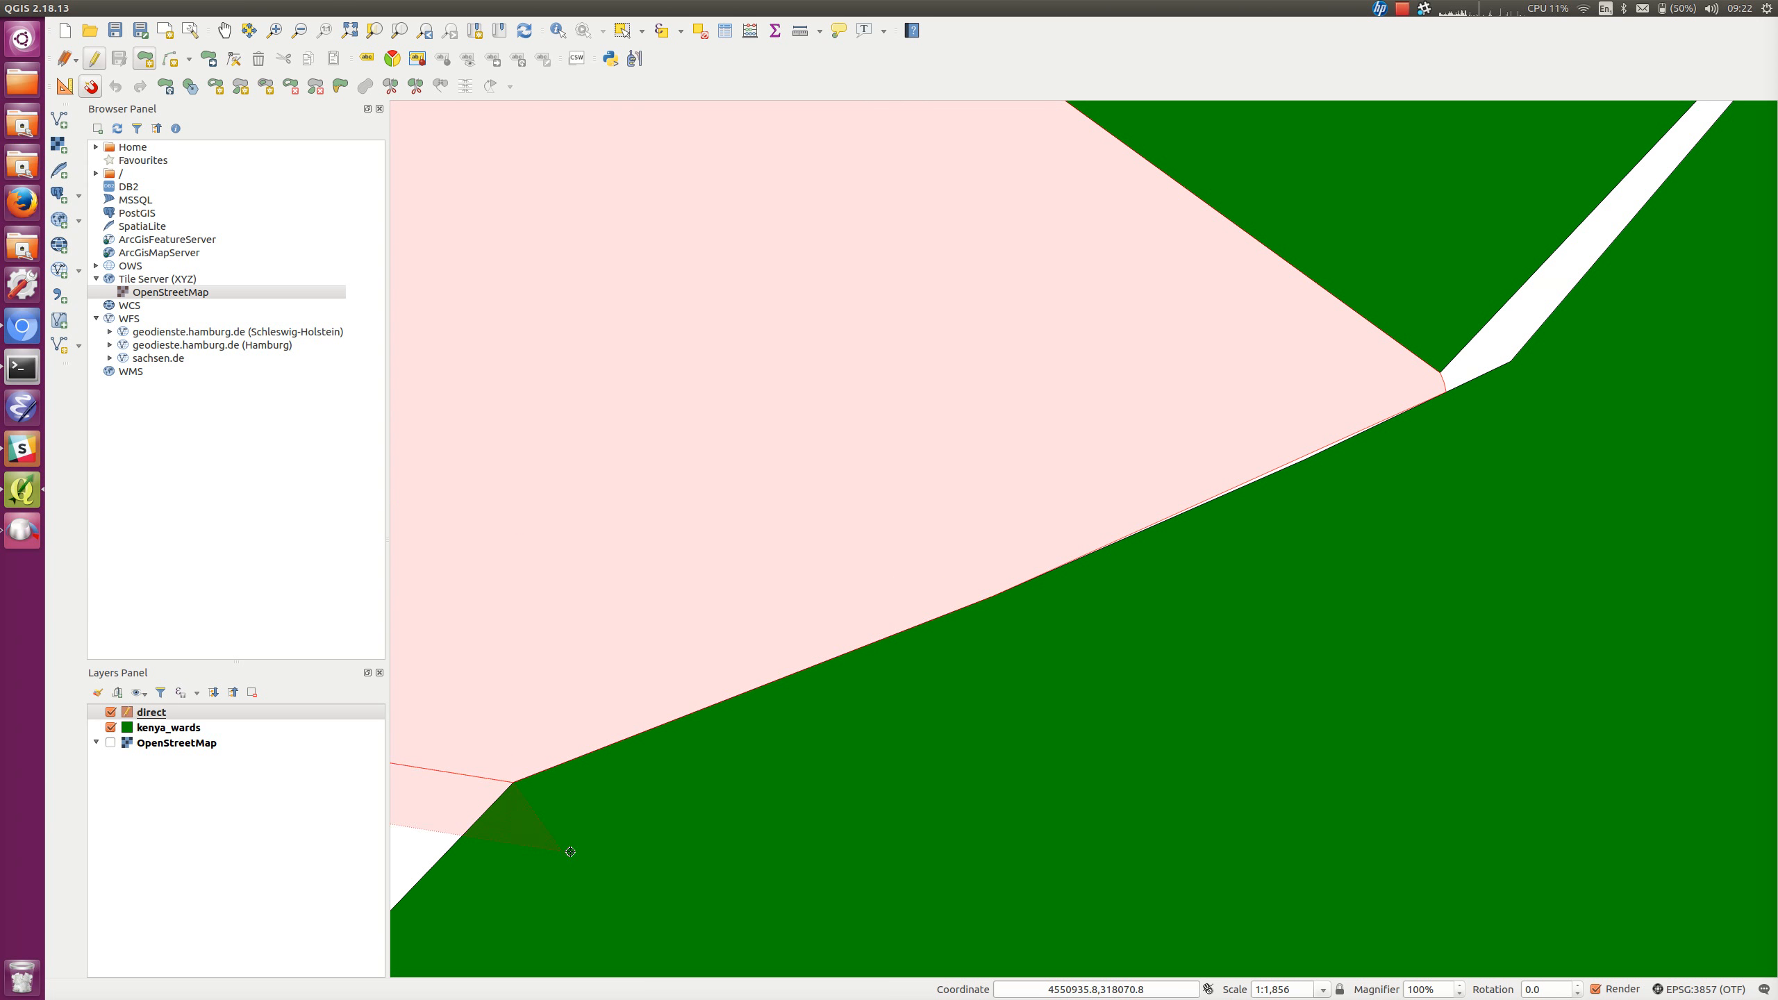
Trace the polygon south along the southeastern ward's edge to the hole's southeastern corner
{"action": "scroll", "coordinate": [575, 842], "scroll_direction": "up", "scroll_amount": 1}
{"action": "scroll", "coordinate": [533, 798], "scroll_direction": "down", "scroll_amount": 1}
{"action": "left_click_drag", "start_coordinate": [699, 656], "coordinate": [1222, 335]}
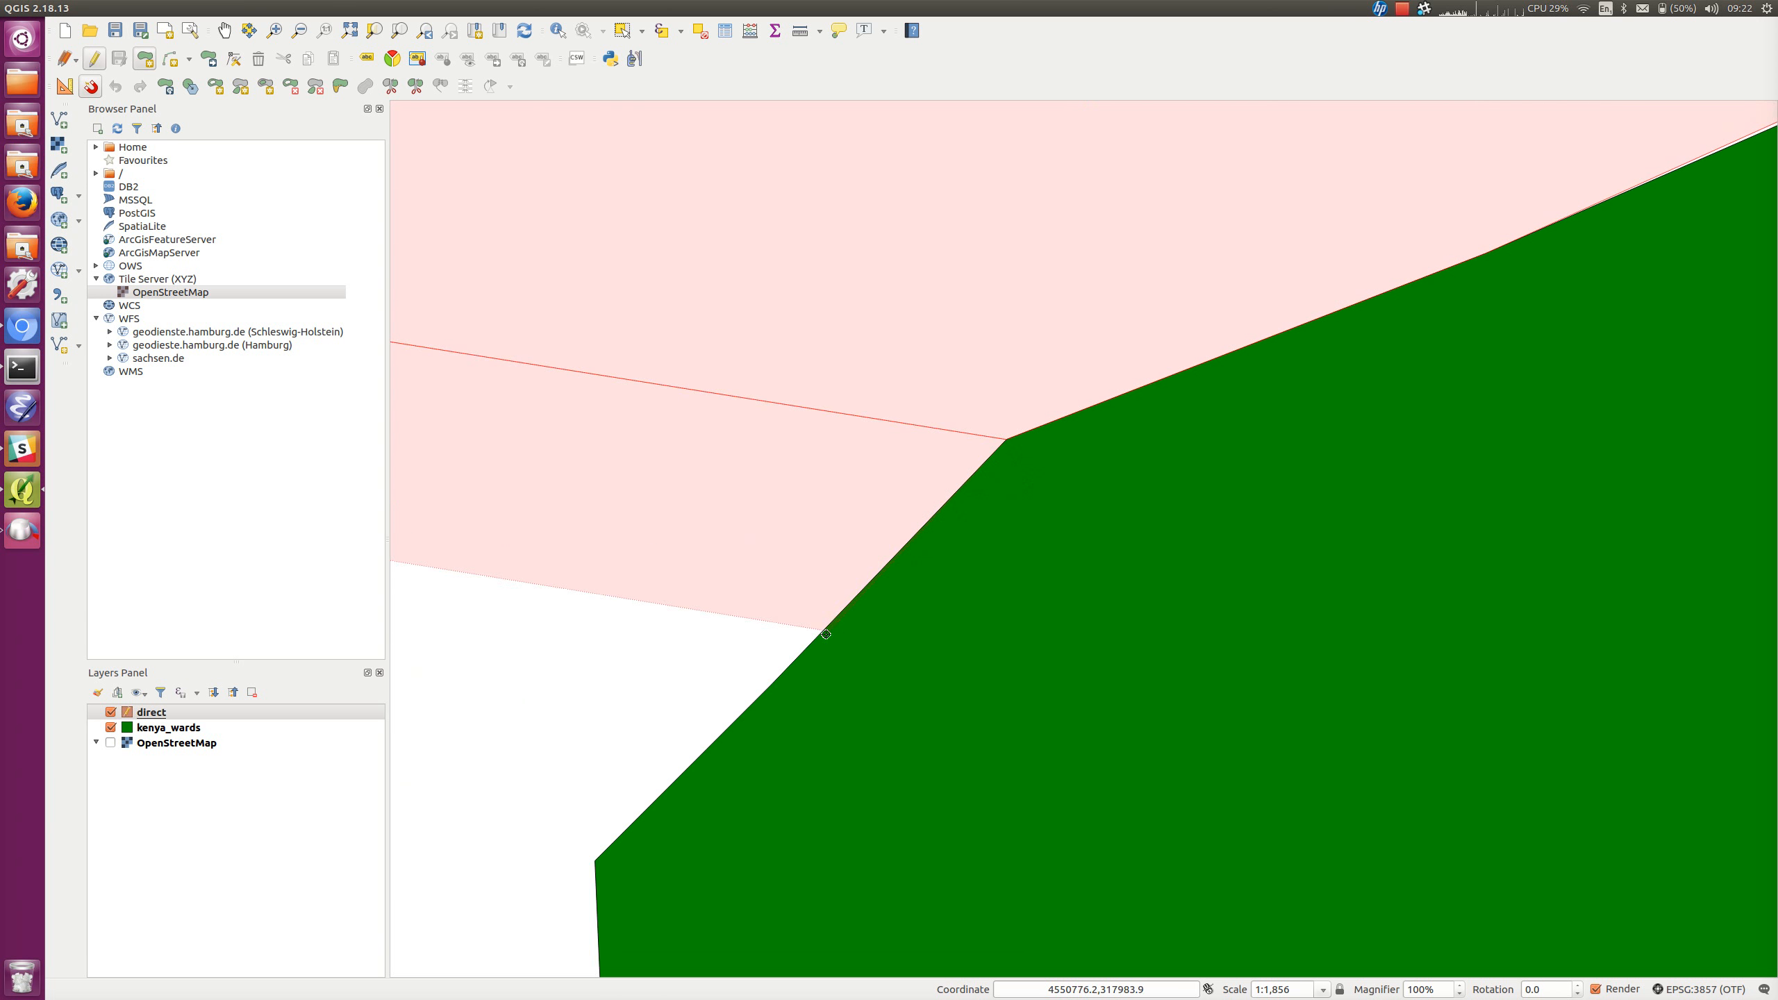
{"action": "scroll", "coordinate": [800, 677], "scroll_direction": "down", "scroll_amount": 1}
{"action": "scroll", "coordinate": [968, 656], "scroll_direction": "down", "scroll_amount": 3}
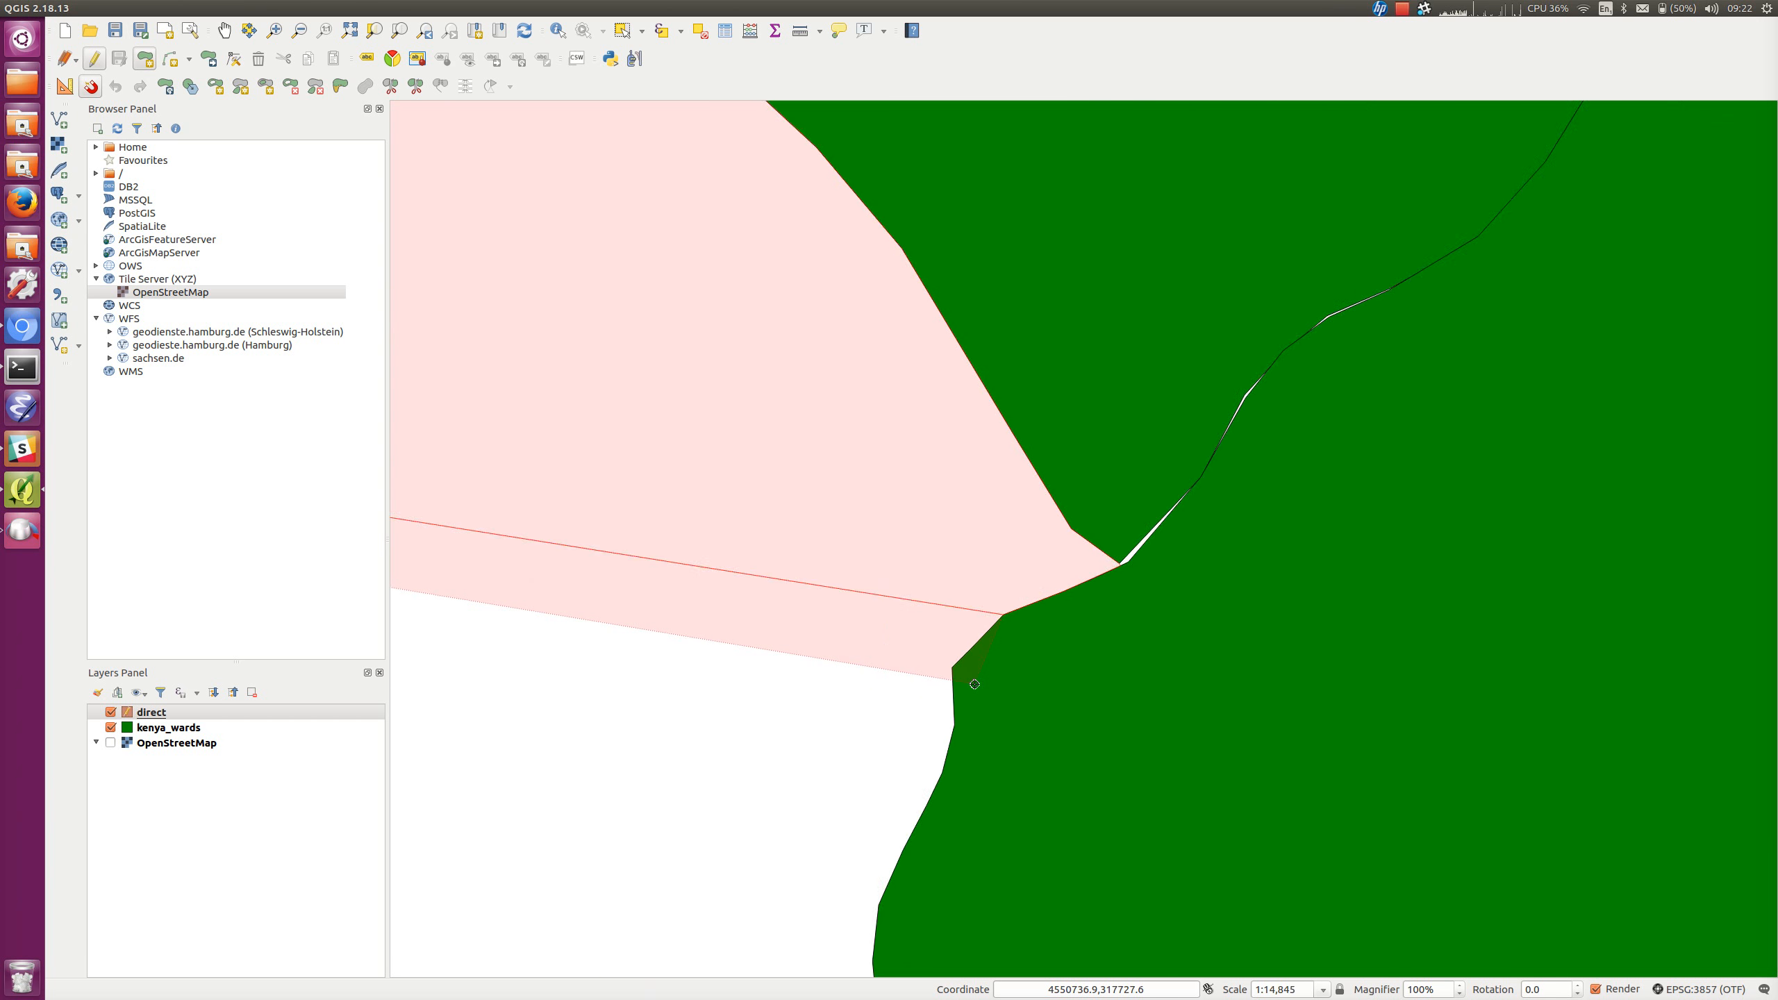
{"action": "left_click_drag", "start_coordinate": [1058, 815], "coordinate": [941, 575]}
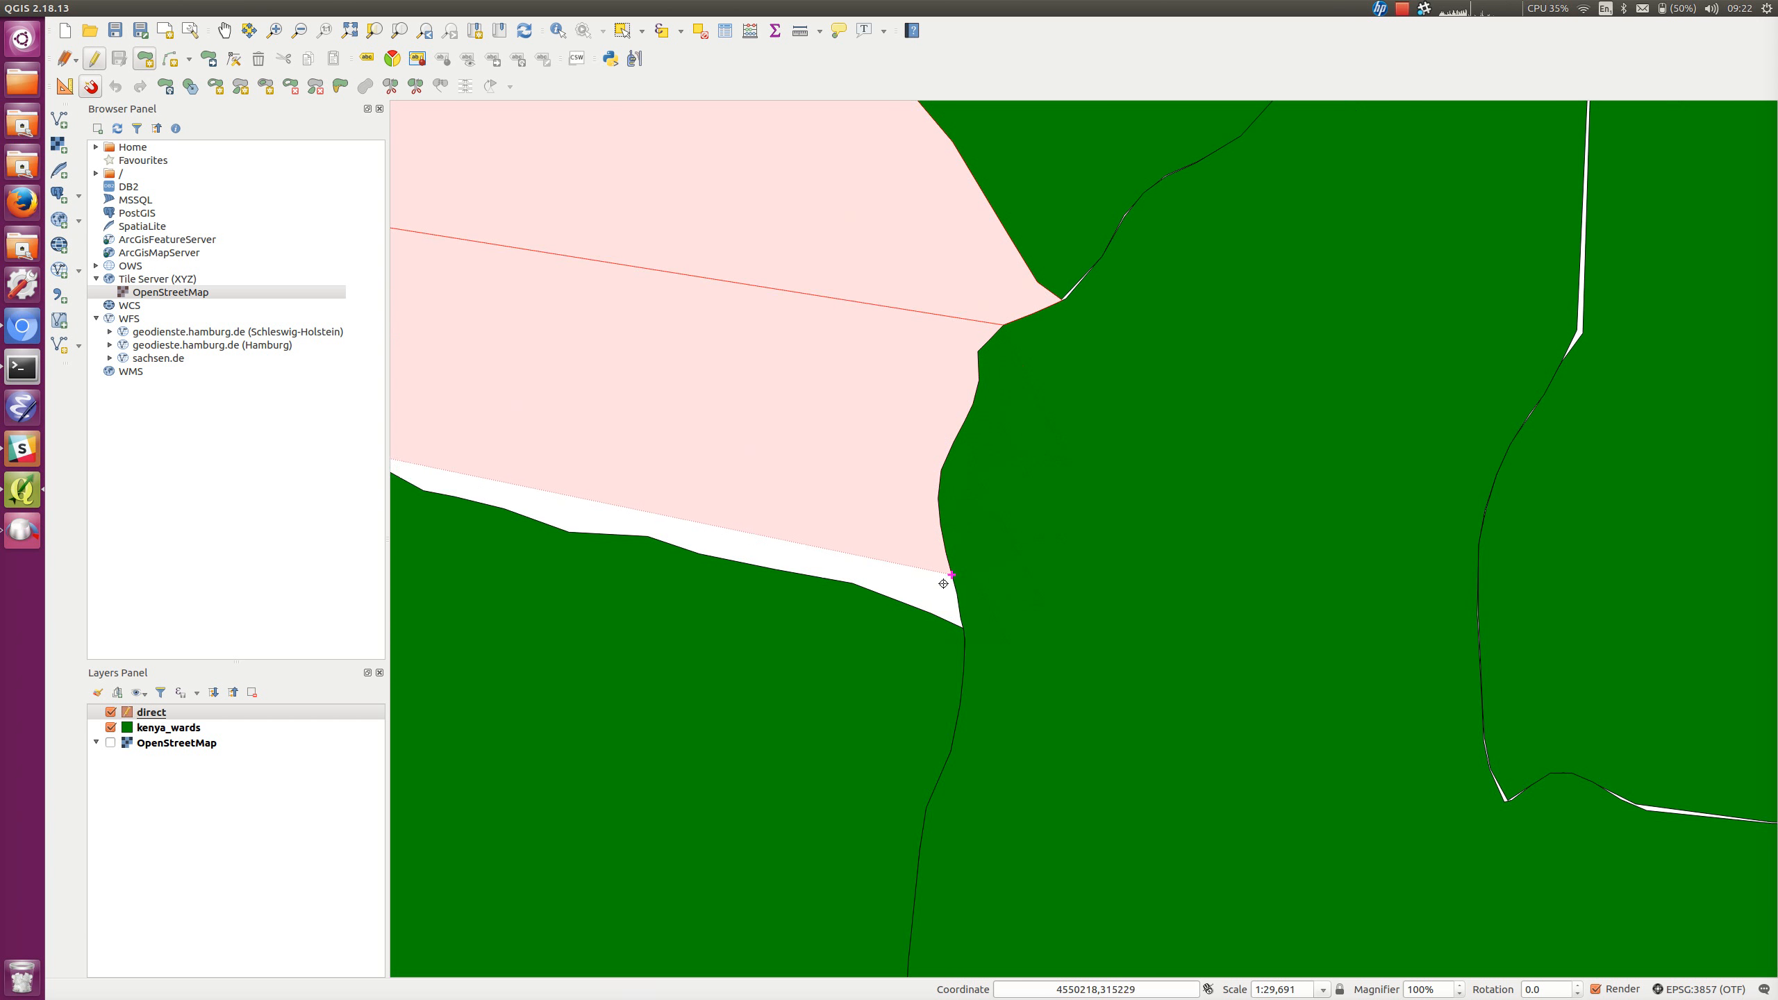
{"action": "scroll", "coordinate": [960, 632], "scroll_direction": "up", "scroll_amount": 5}
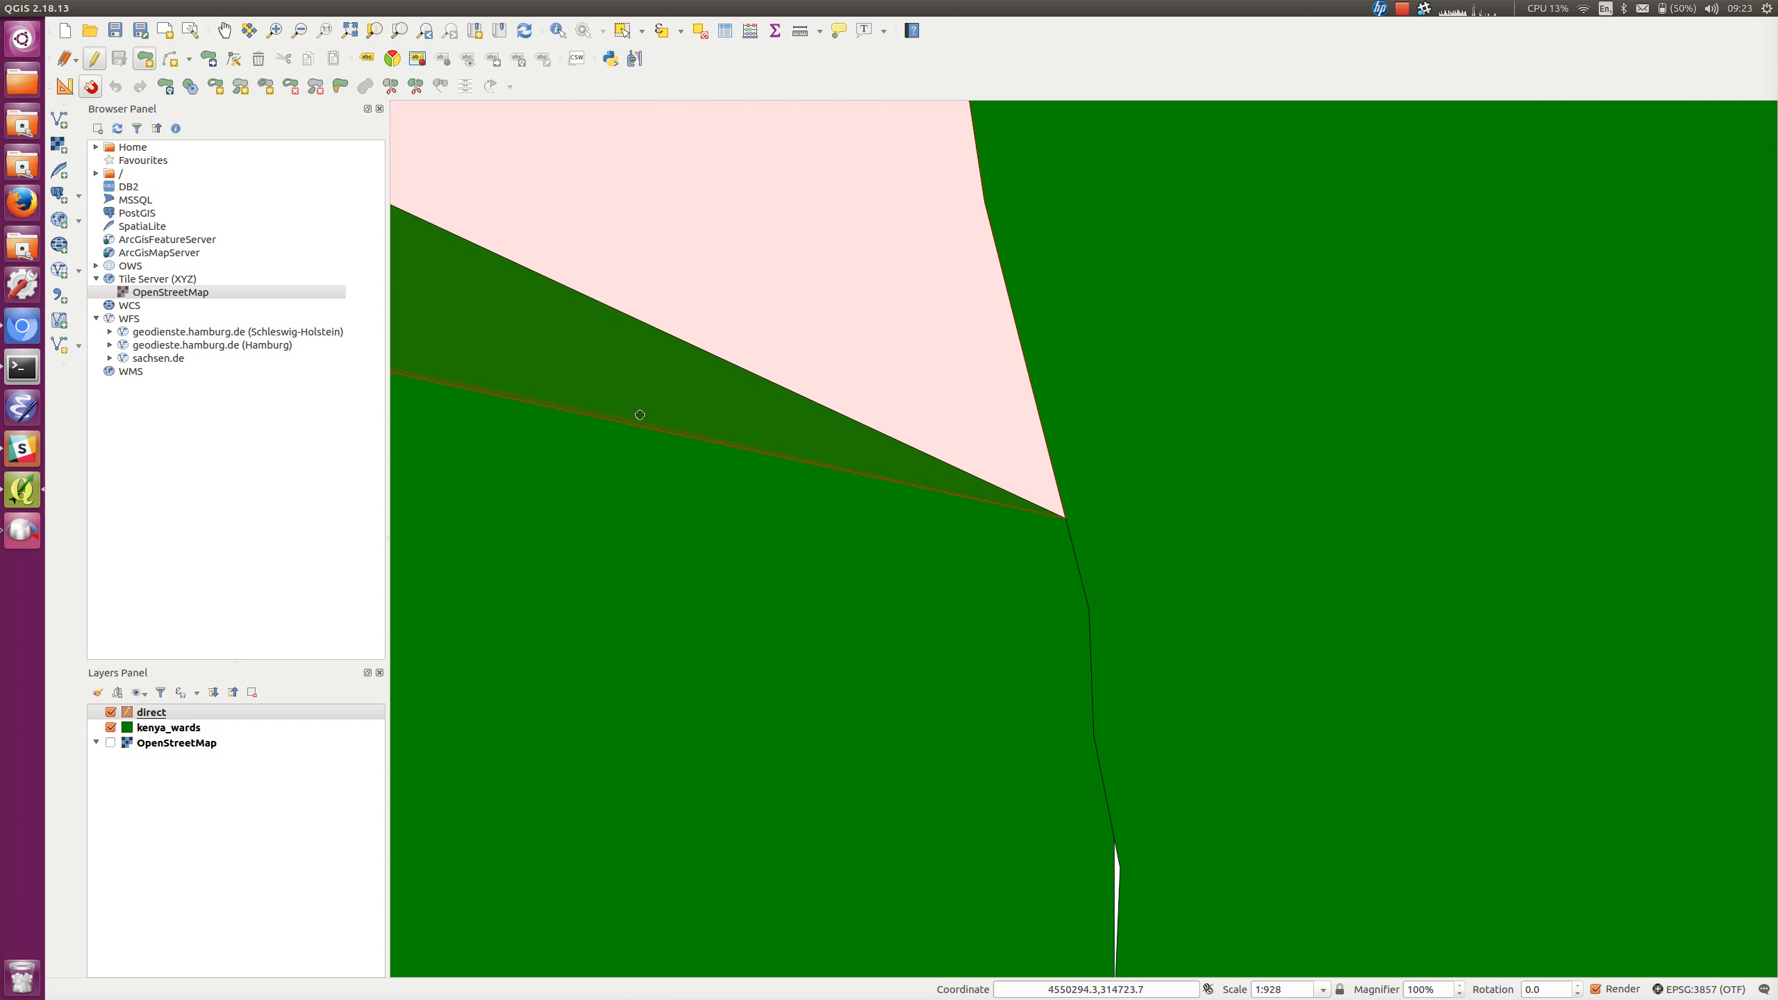
Trace the polygon west along the hole's southern edge to just before the gap between the two southern wards
{"action": "scroll", "coordinate": [638, 322], "scroll_direction": "down", "scroll_amount": 3}
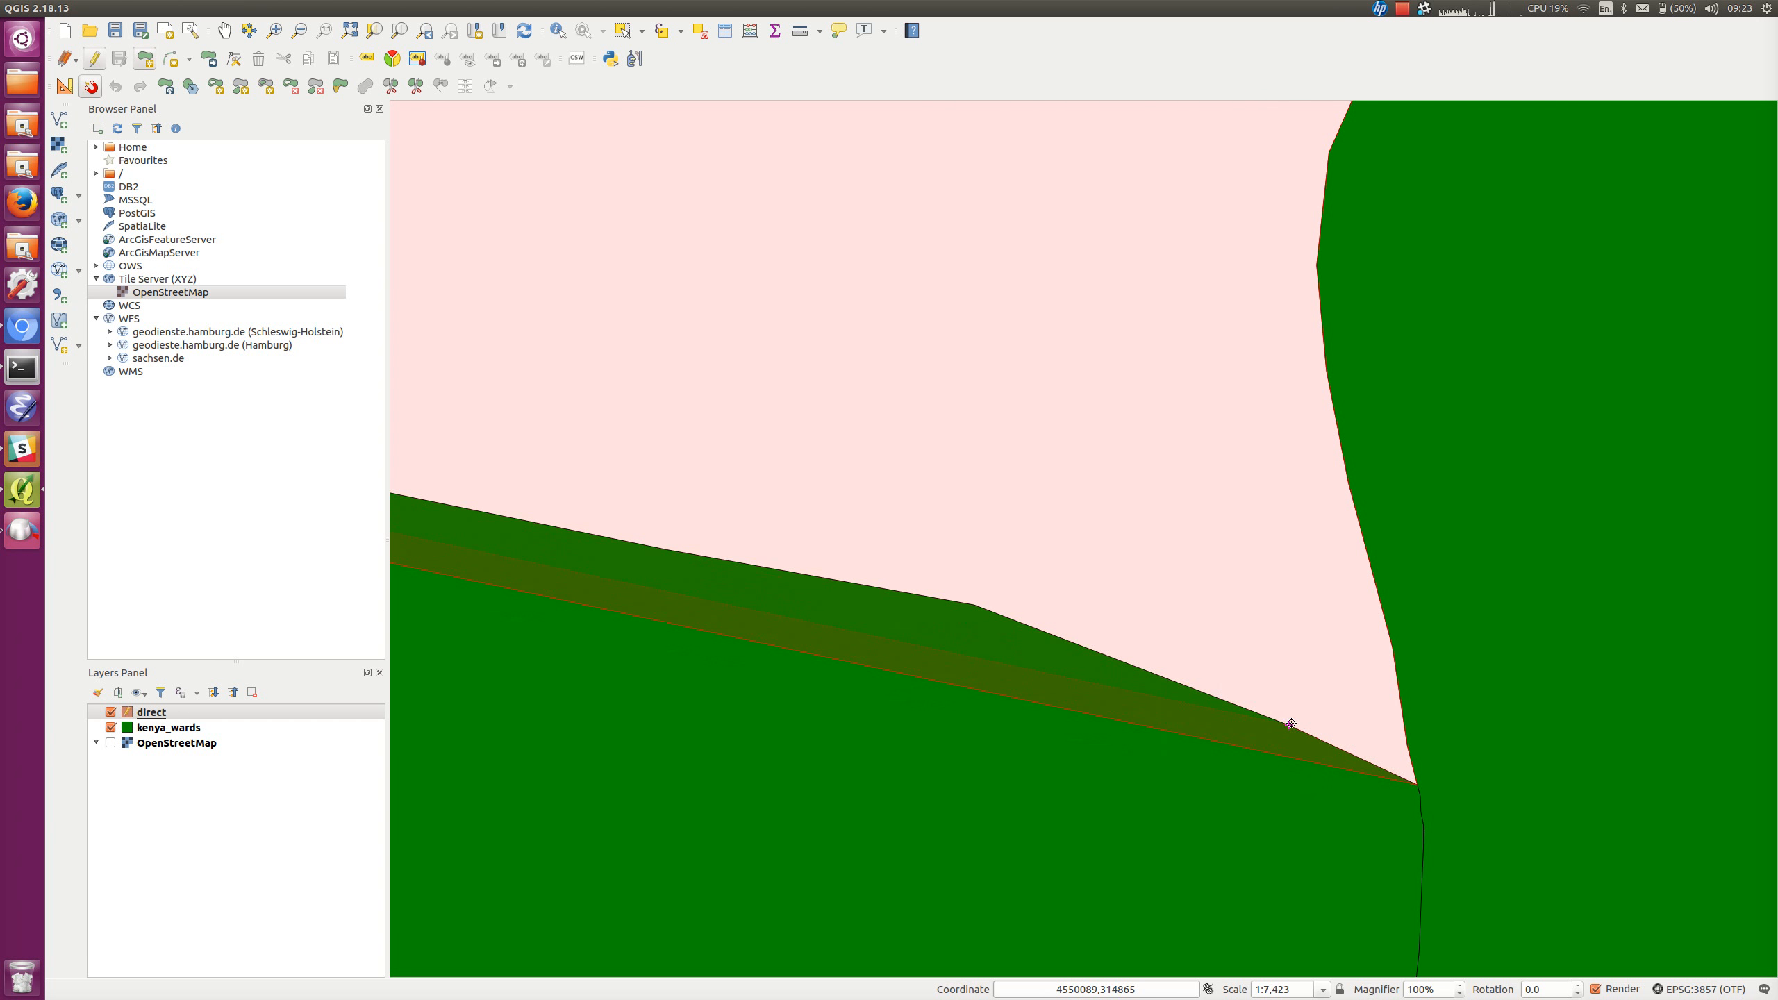
{"action": "scroll", "coordinate": [1214, 648], "scroll_direction": "down", "scroll_amount": 2}
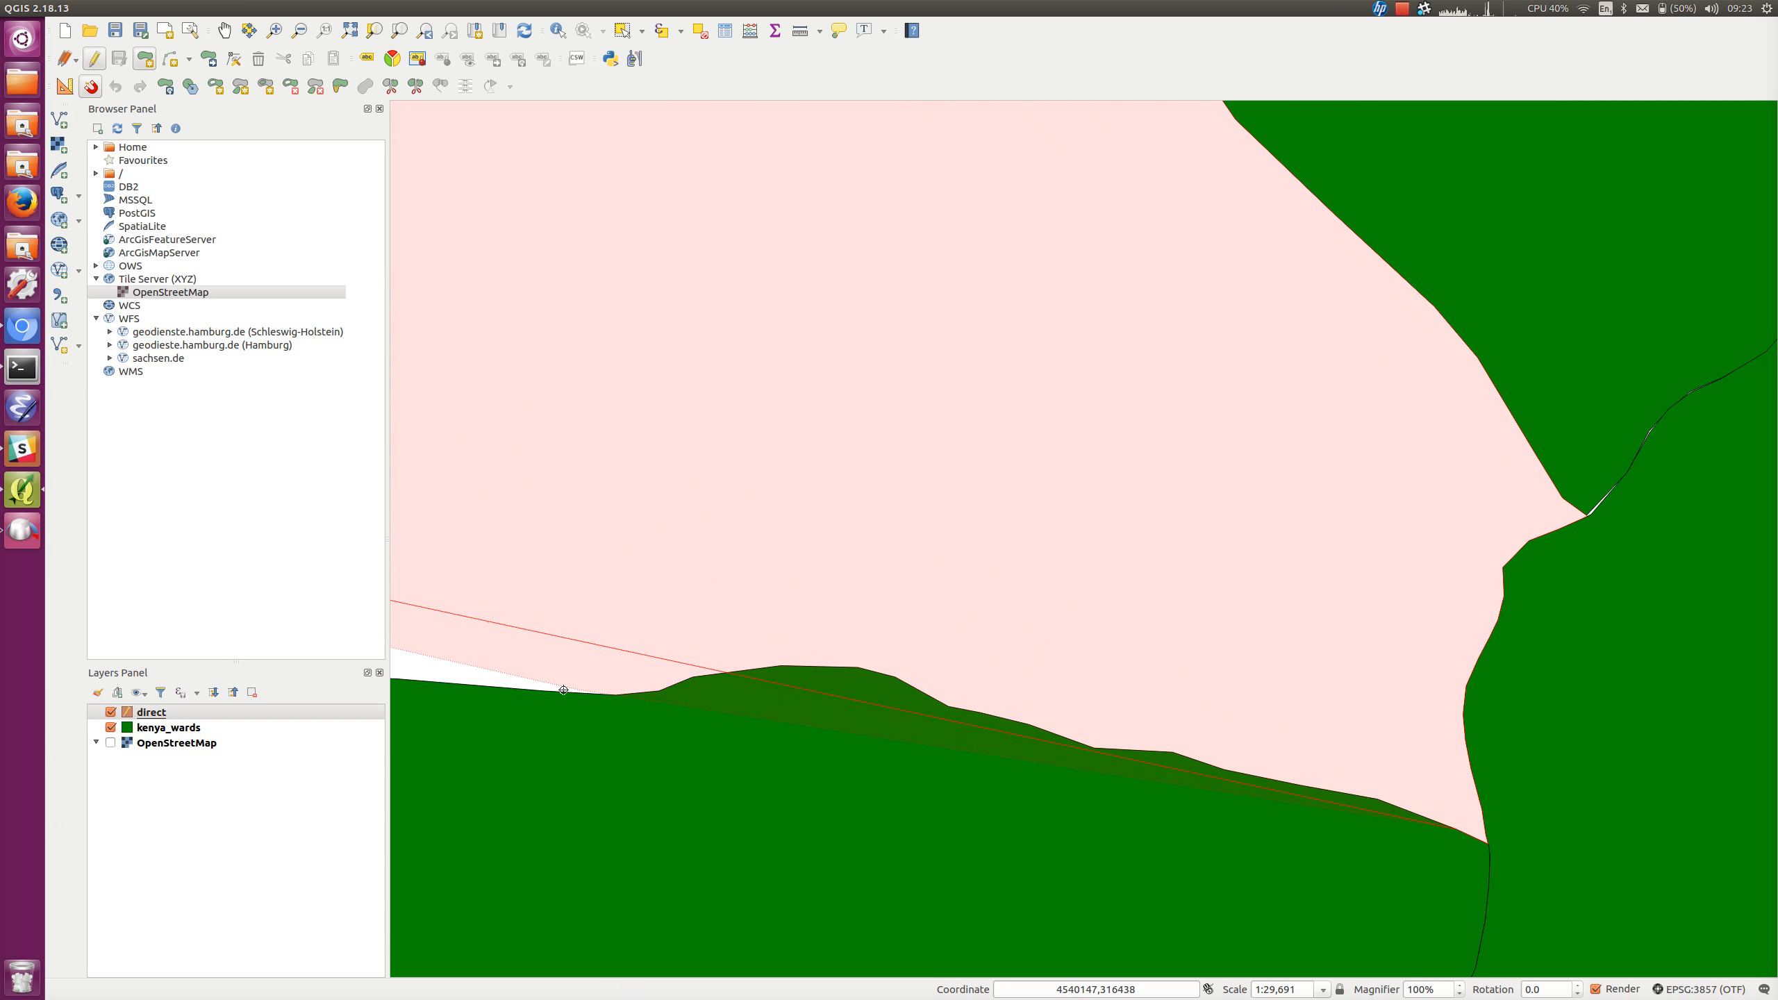
{"action": "scroll", "coordinate": [1295, 631], "scroll_direction": "down", "scroll_amount": 2}
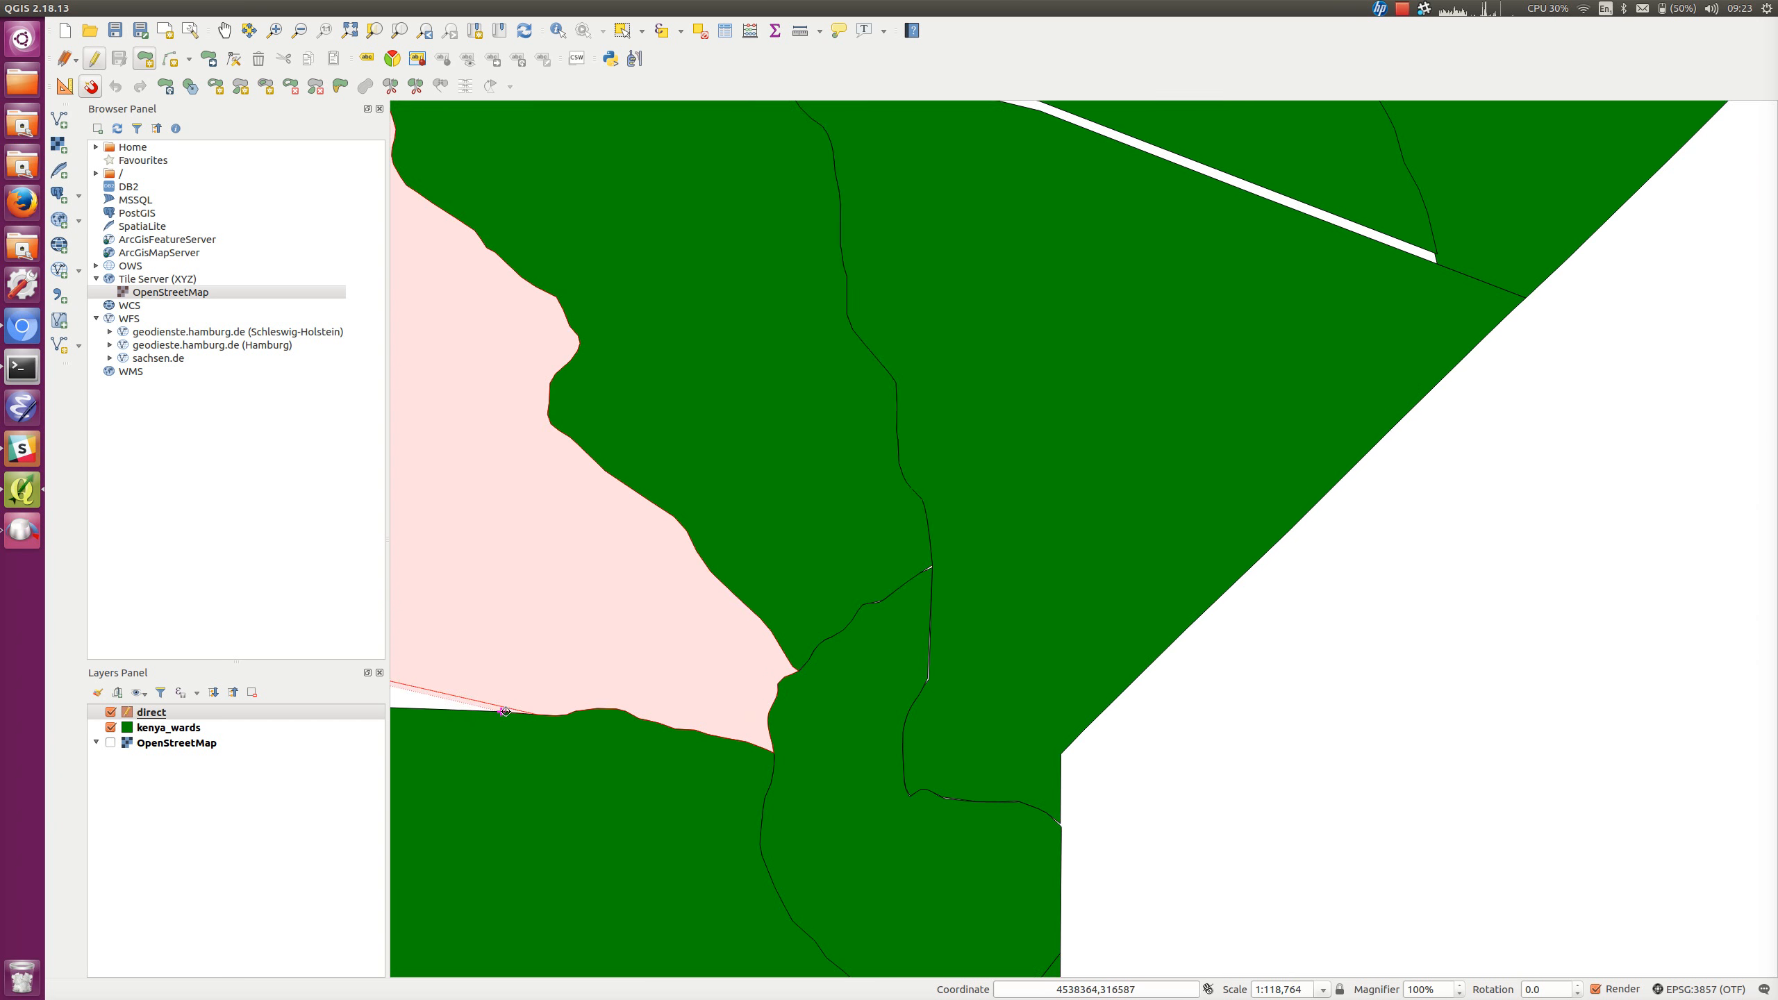
{"action": "scroll", "coordinate": [518, 605], "scroll_direction": "down", "scroll_amount": 1}
{"action": "left_click_drag", "start_coordinate": [518, 605], "coordinate": [985, 663]}
{"action": "scroll", "coordinate": [985, 664], "scroll_direction": "up", "scroll_amount": 3}
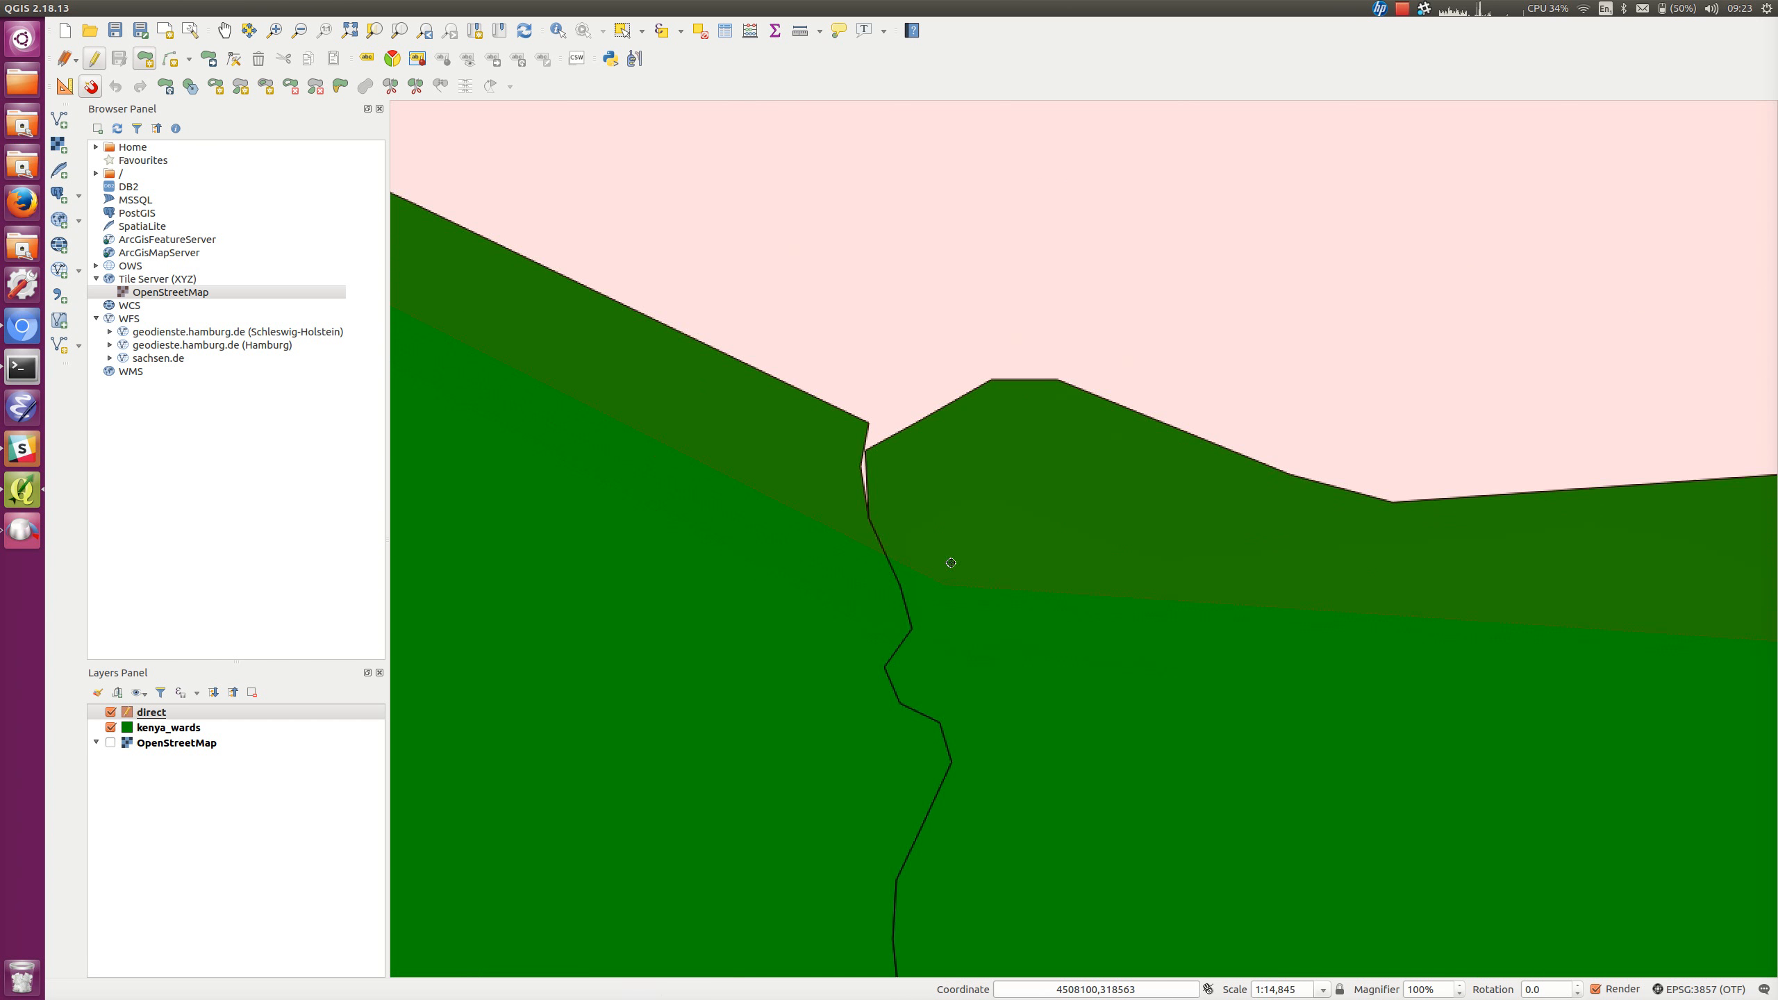
{"action": "left_click", "coordinate": [963, 483]}
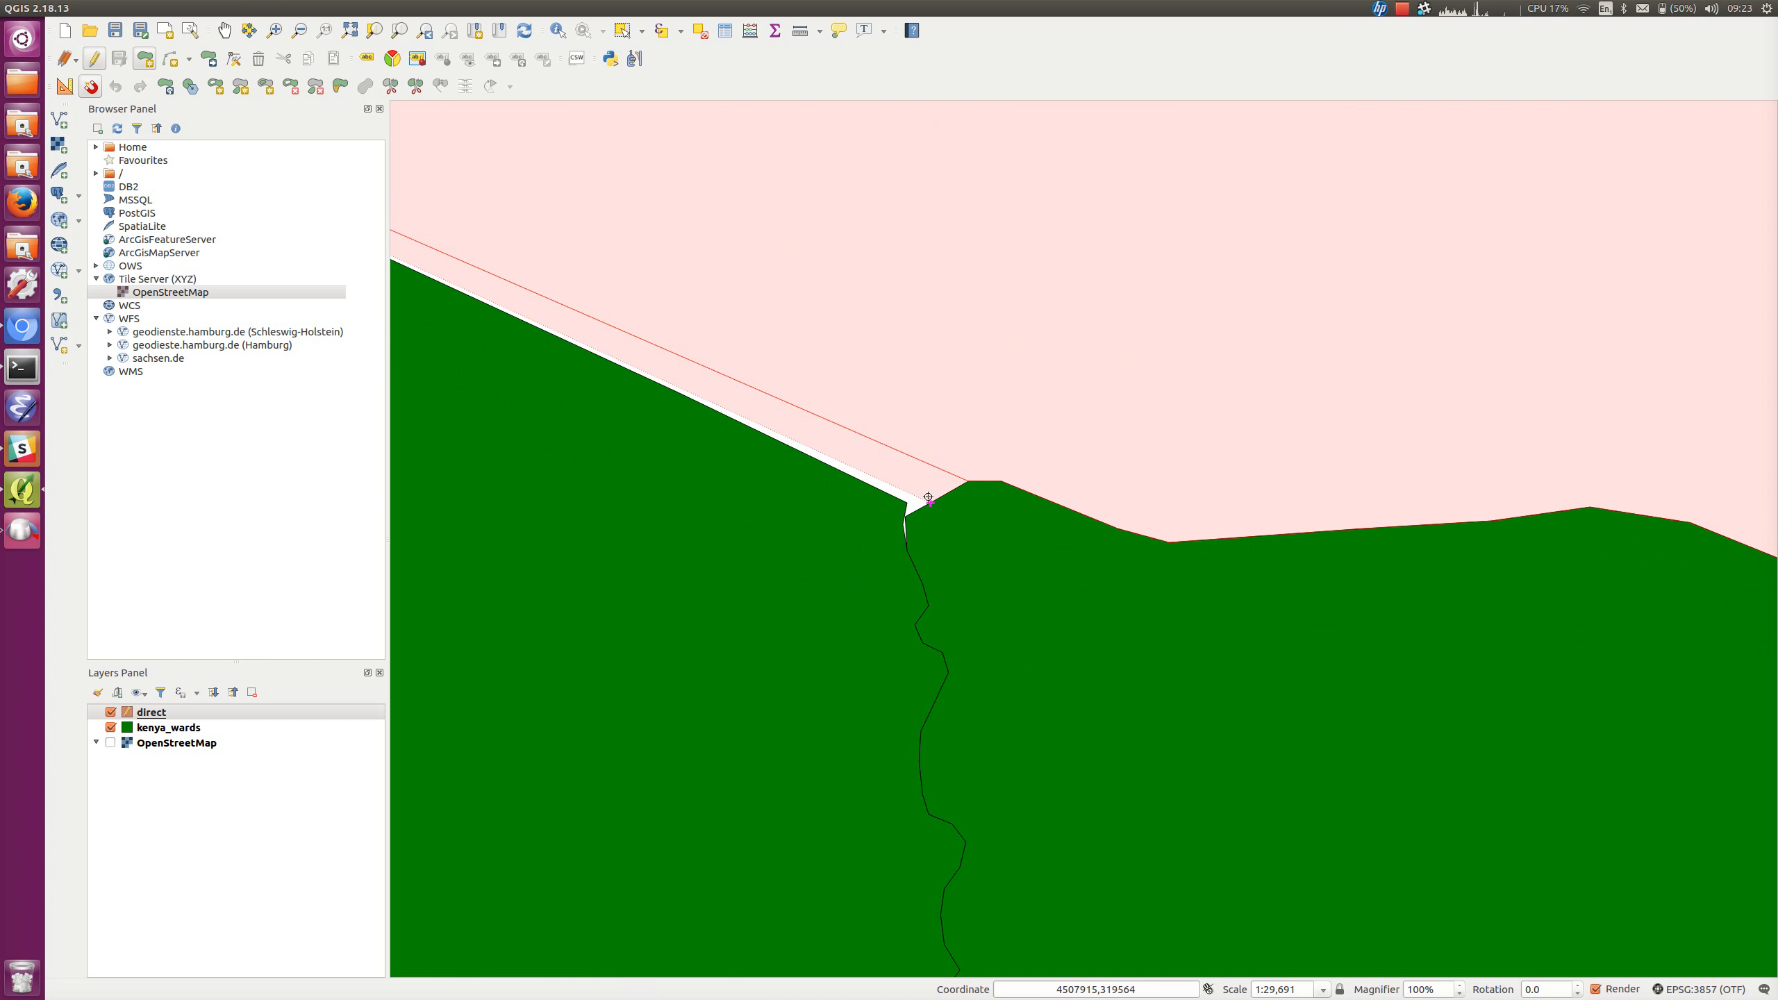
{"action": "left_click", "coordinate": [925, 505]}
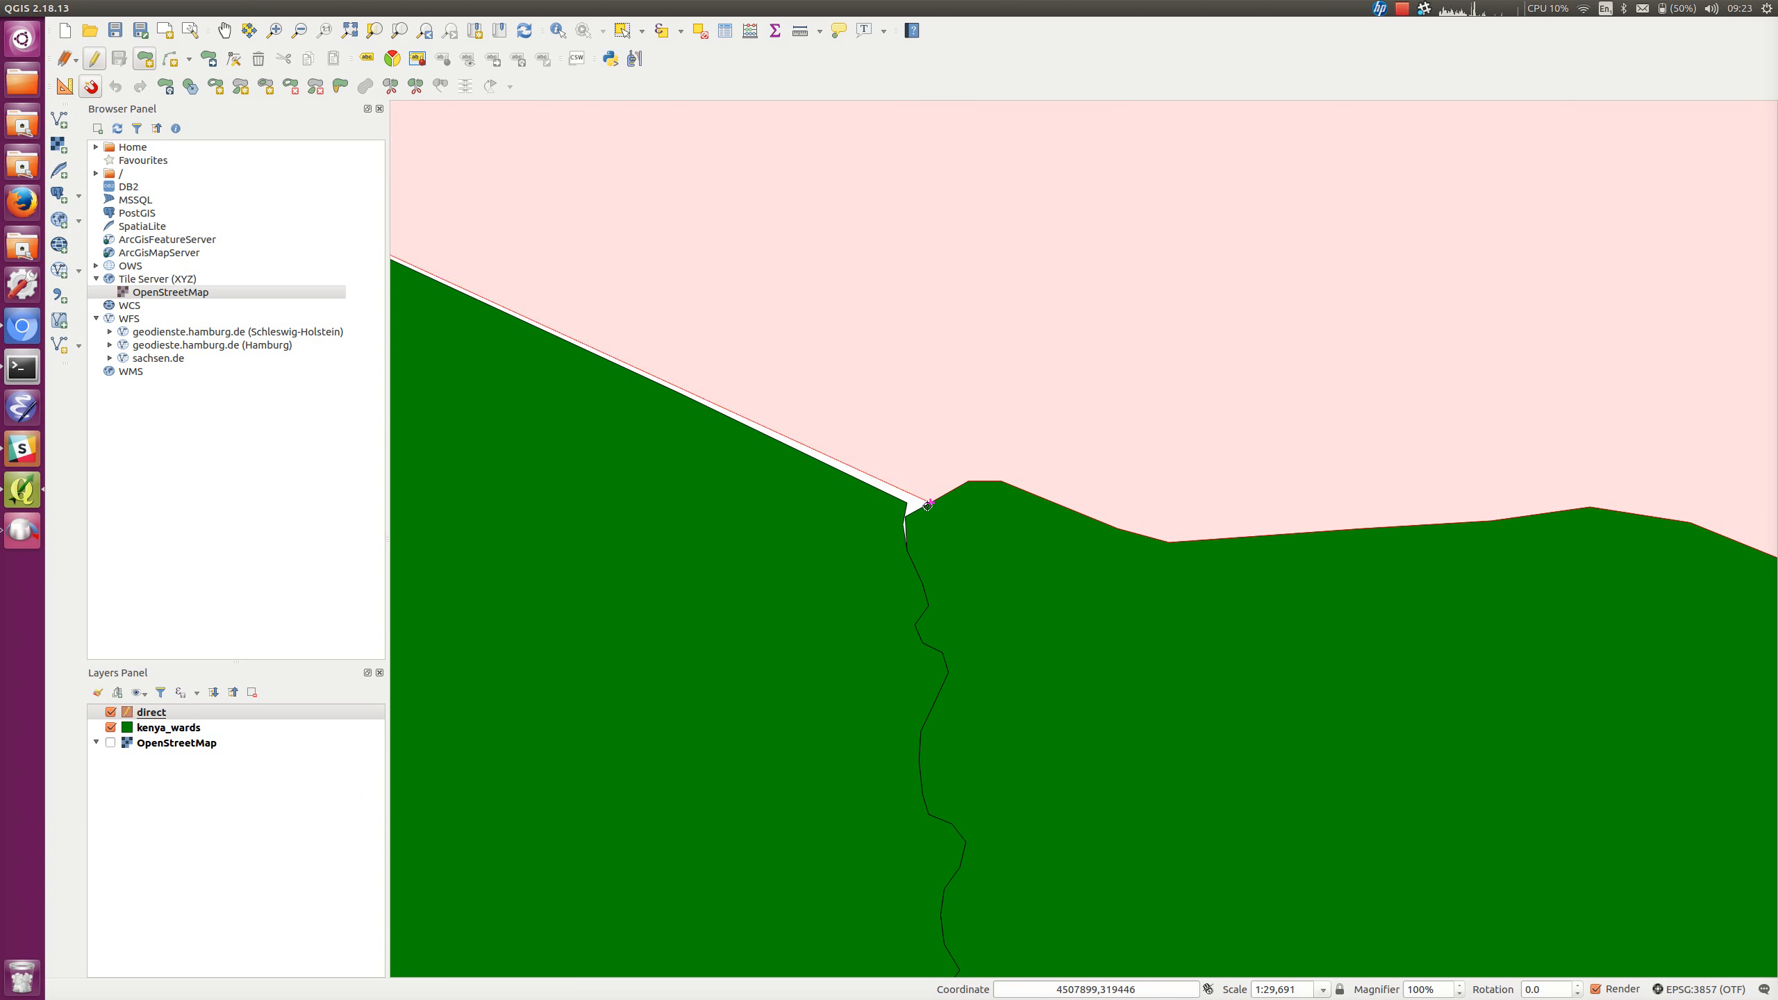
Show the OpenStreetMap base layer and set the kenya_wards fill transparency to 52% so the map shows through
{"action": "scroll", "coordinate": [910, 515], "scroll_direction": "up", "scroll_amount": 3}
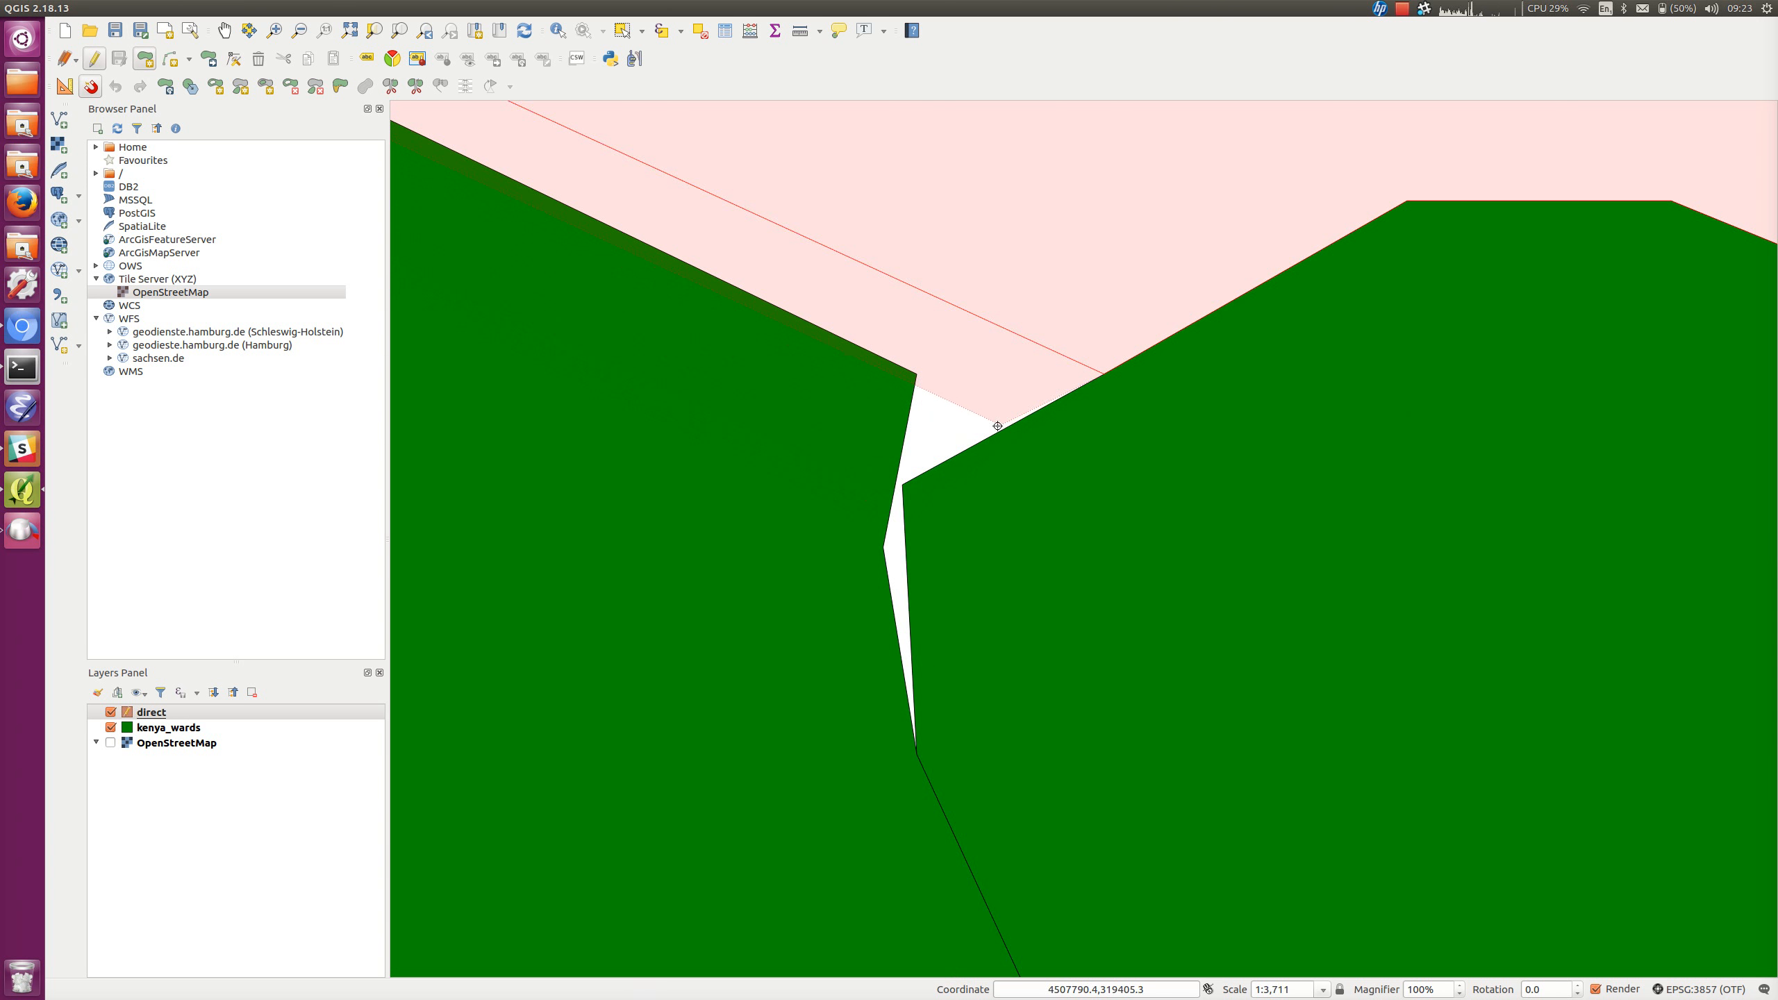
{"action": "left_click", "coordinate": [110, 743]}
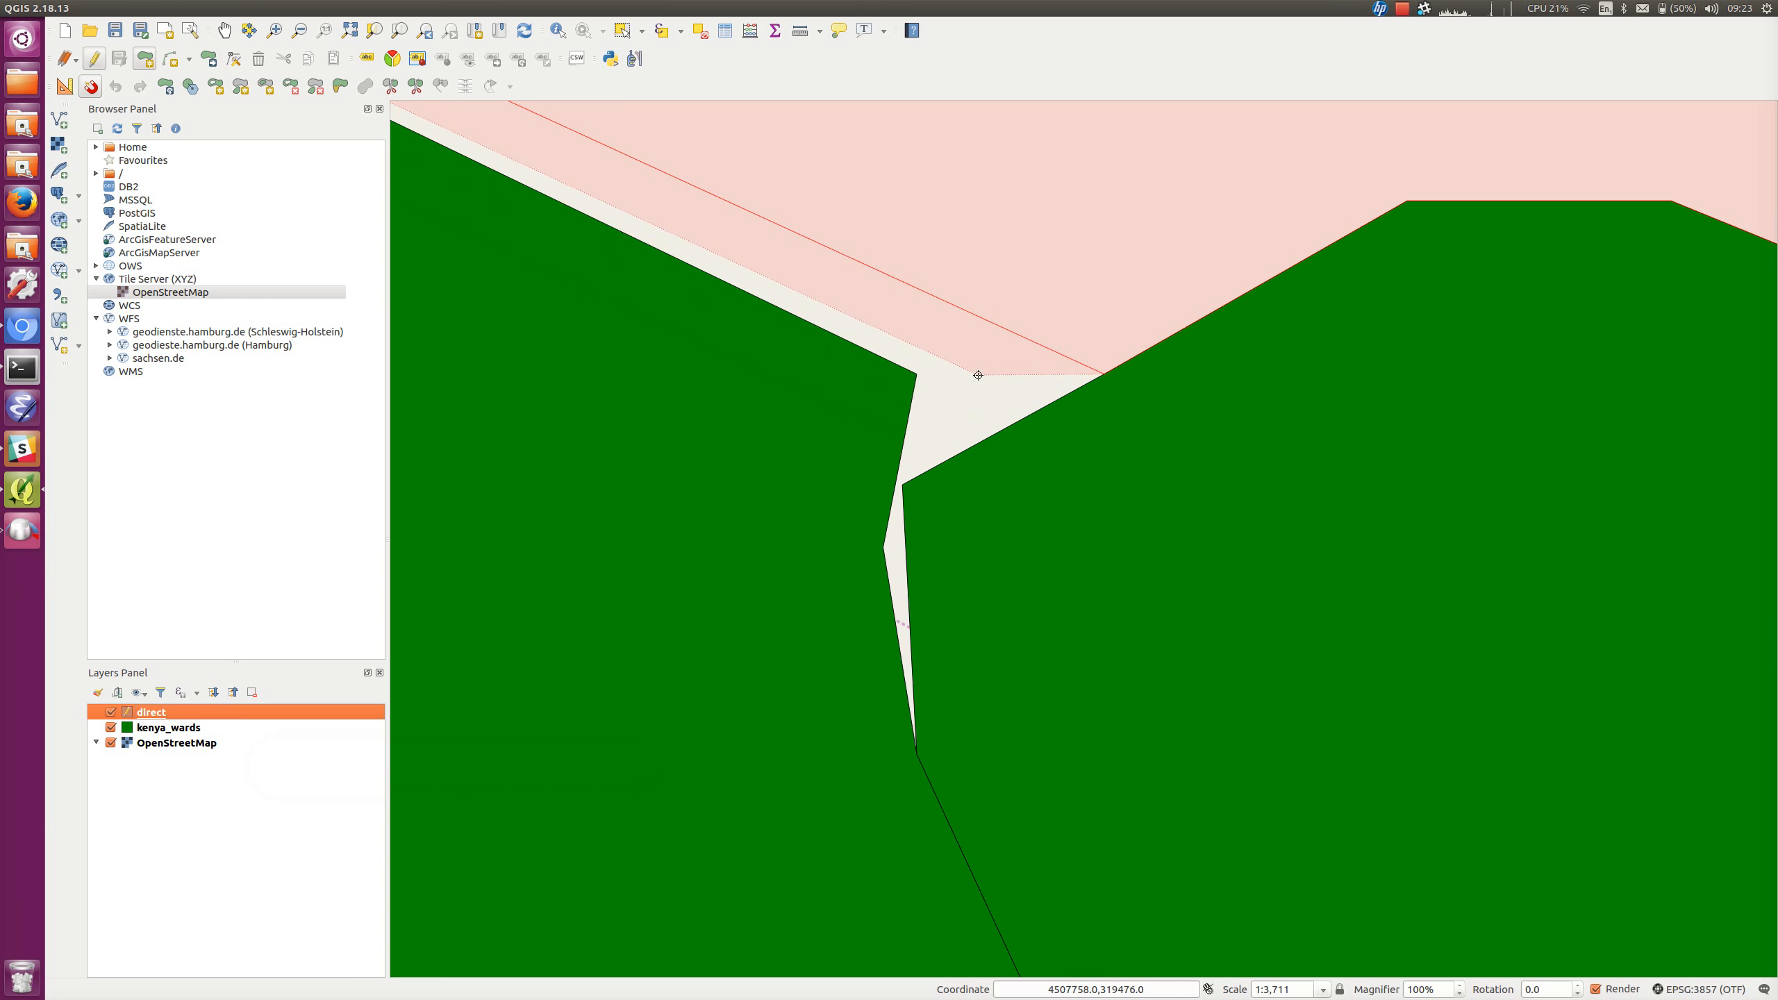
{"action": "scroll", "coordinate": [980, 368], "scroll_direction": "down", "scroll_amount": 2}
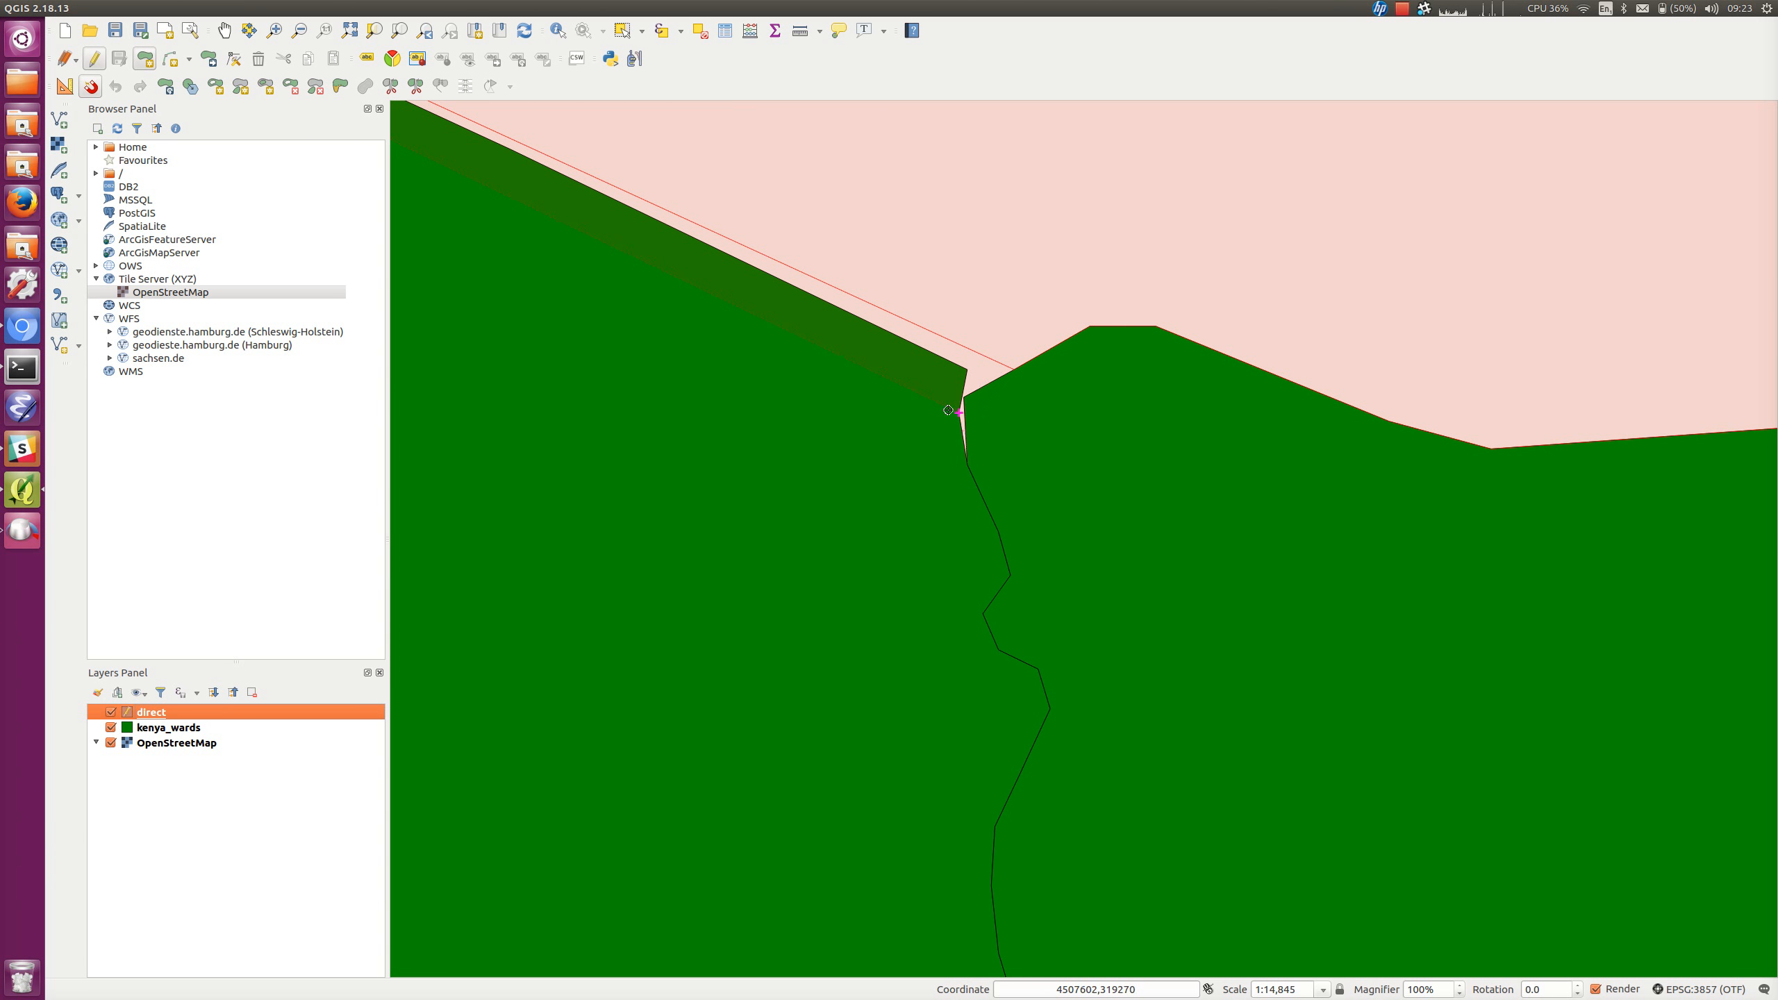
{"action": "right_click", "coordinate": [179, 728]}
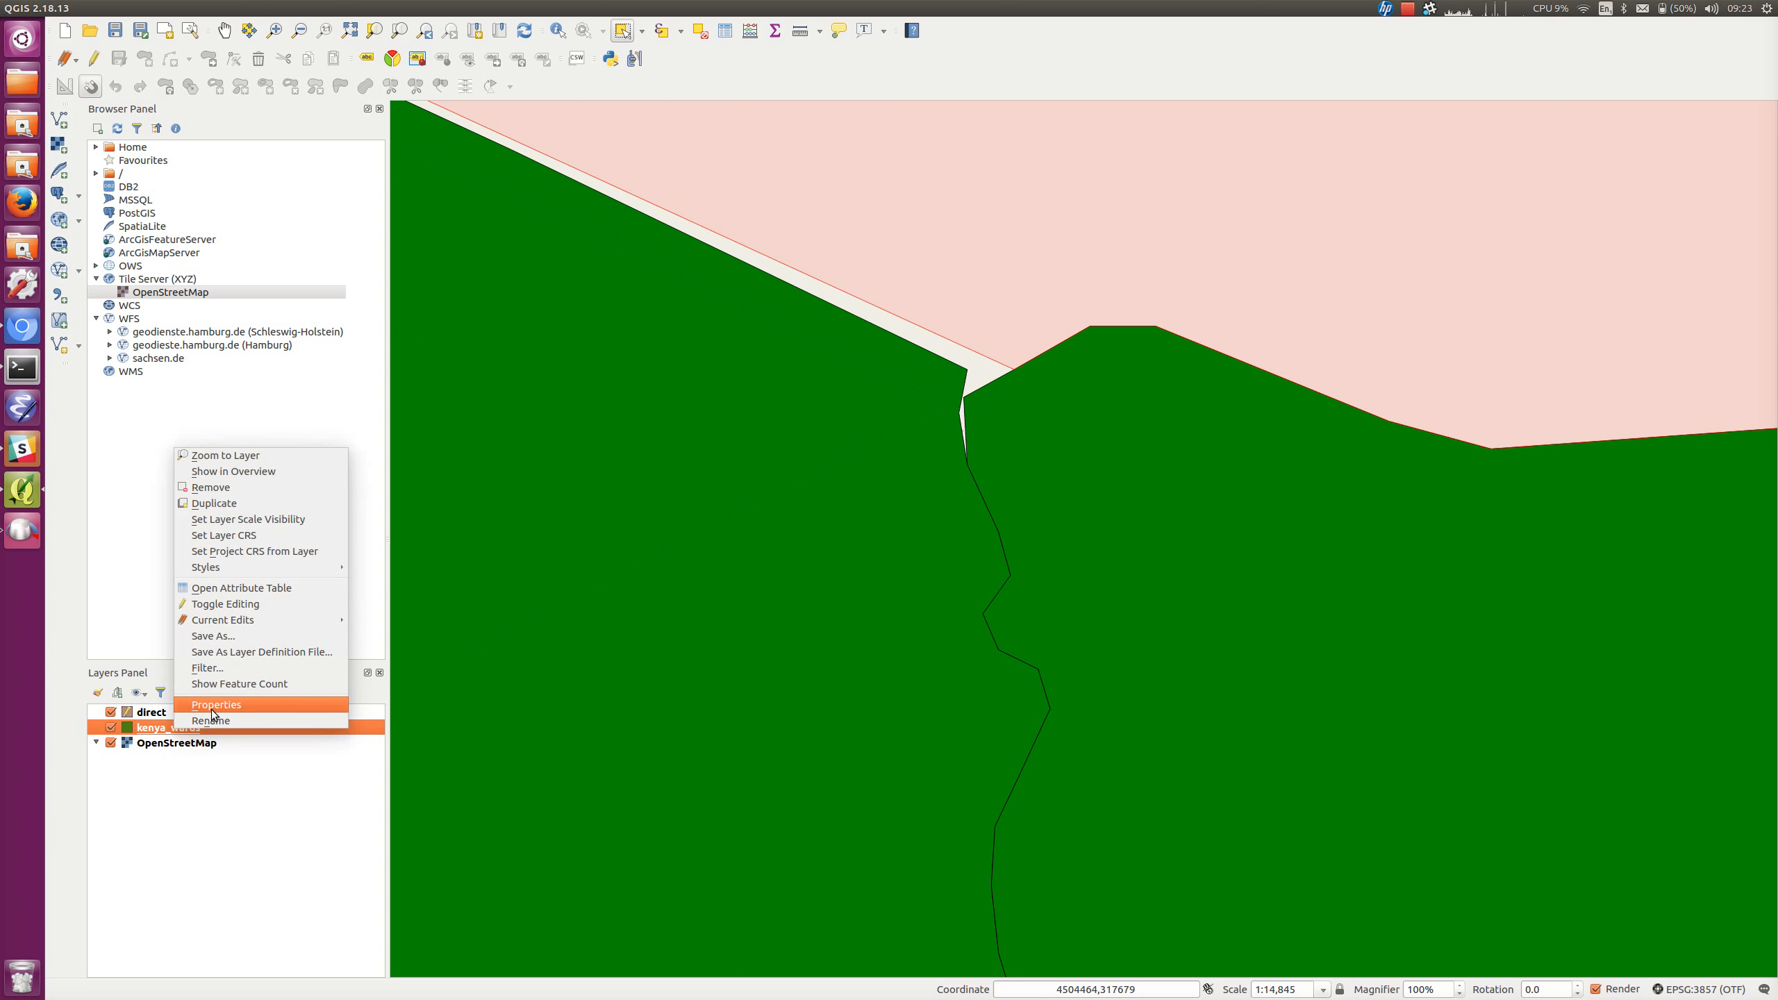
{"action": "left_click", "coordinate": [212, 709]}
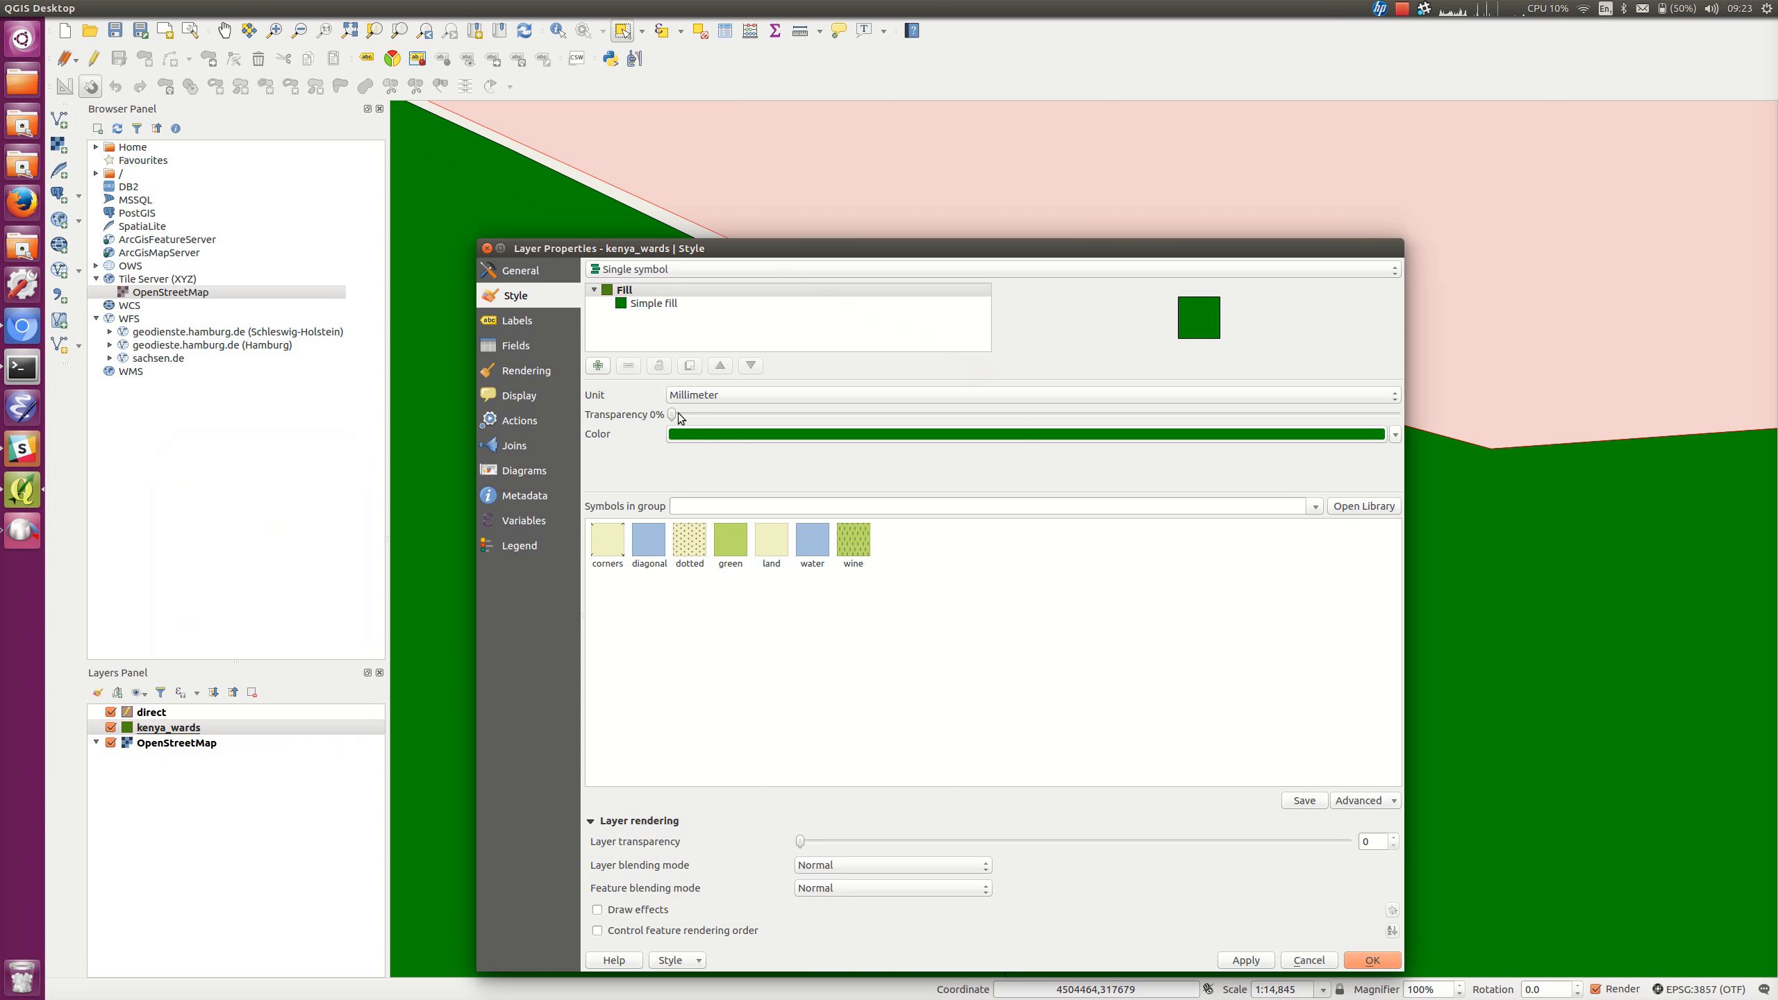
{"action": "left_click_drag", "start_coordinate": [673, 415], "coordinate": [1067, 421]}
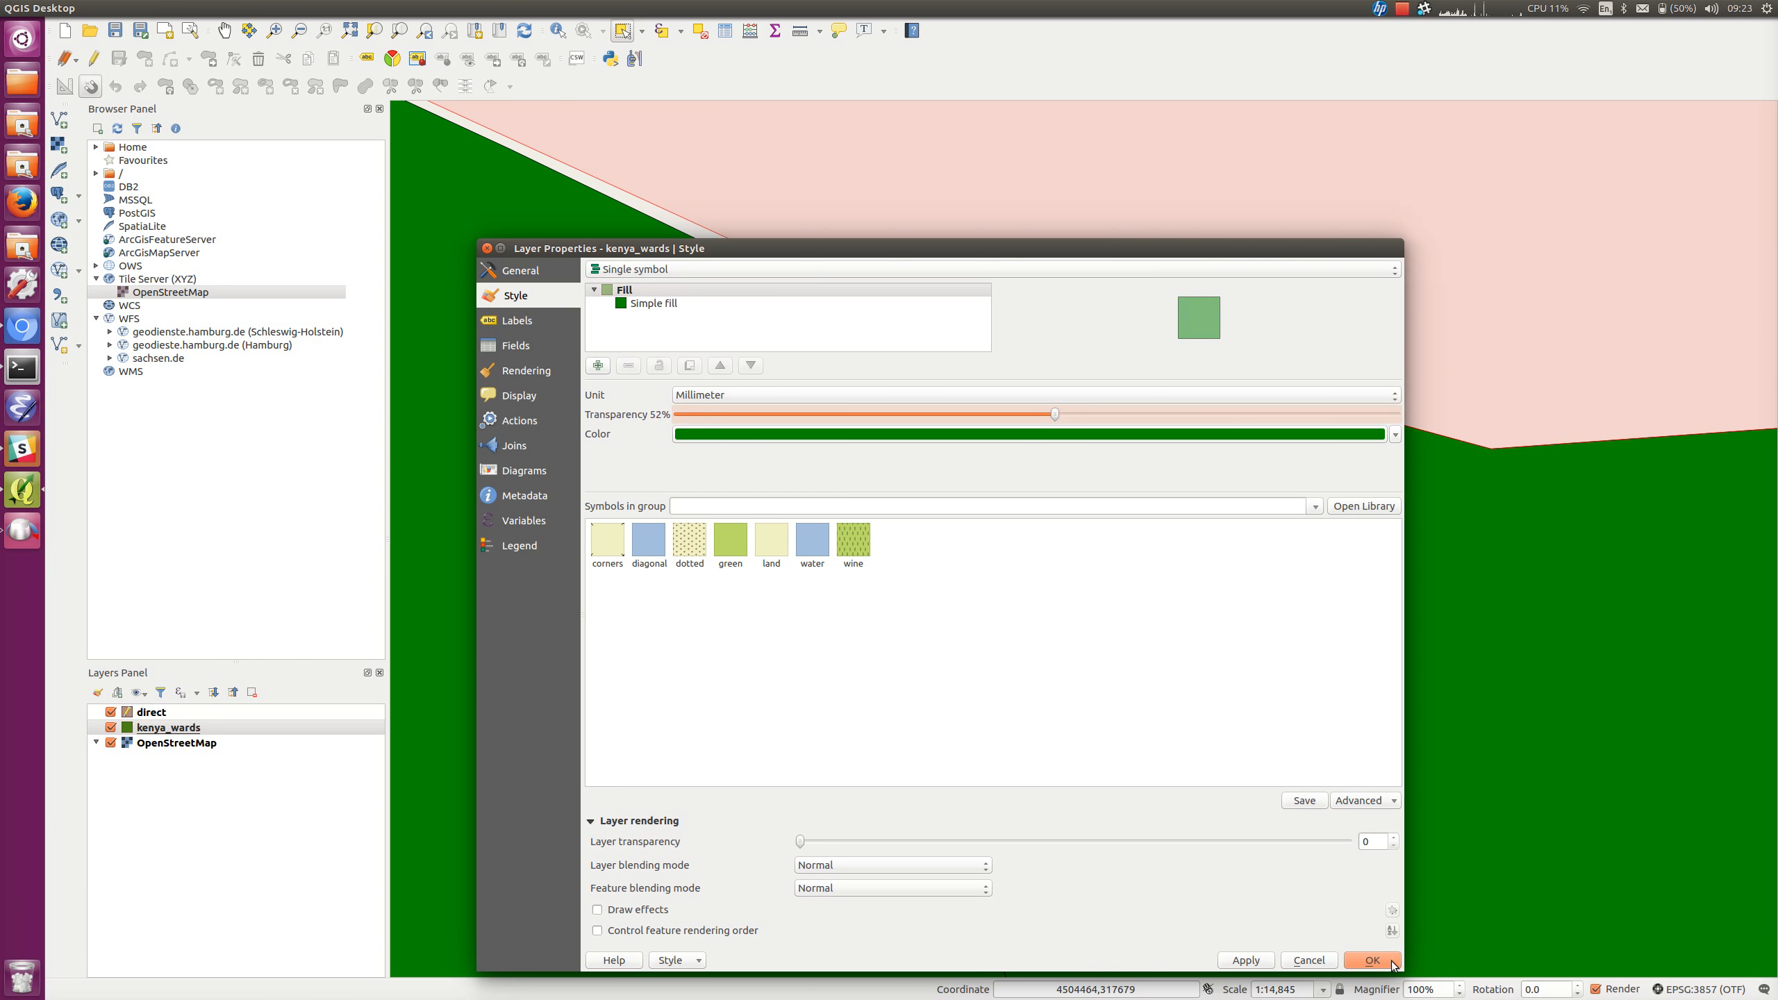
{"action": "left_click", "coordinate": [1372, 960]}
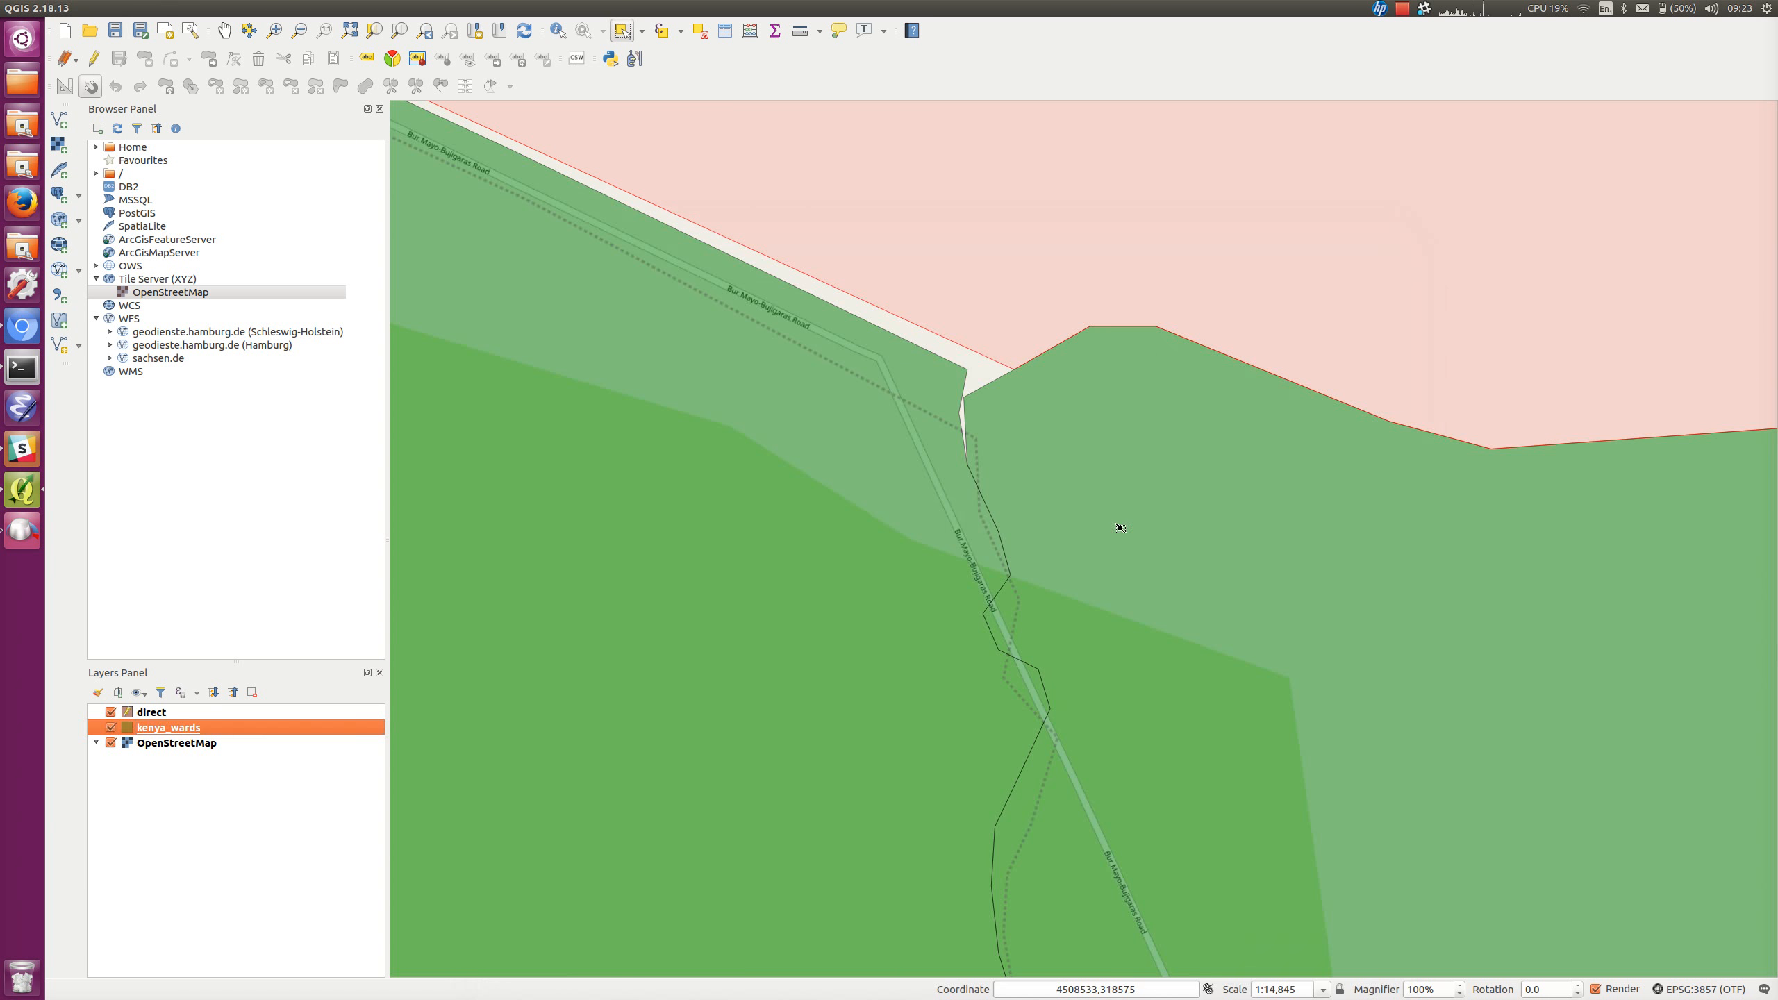
Resume the polygon in the direct layer and carry it across the southern gap to the southwestern ward's corner
{"action": "left_click", "coordinate": [152, 712]}
{"action": "left_click", "coordinate": [94, 58]}
{"action": "left_click", "coordinate": [145, 58]}
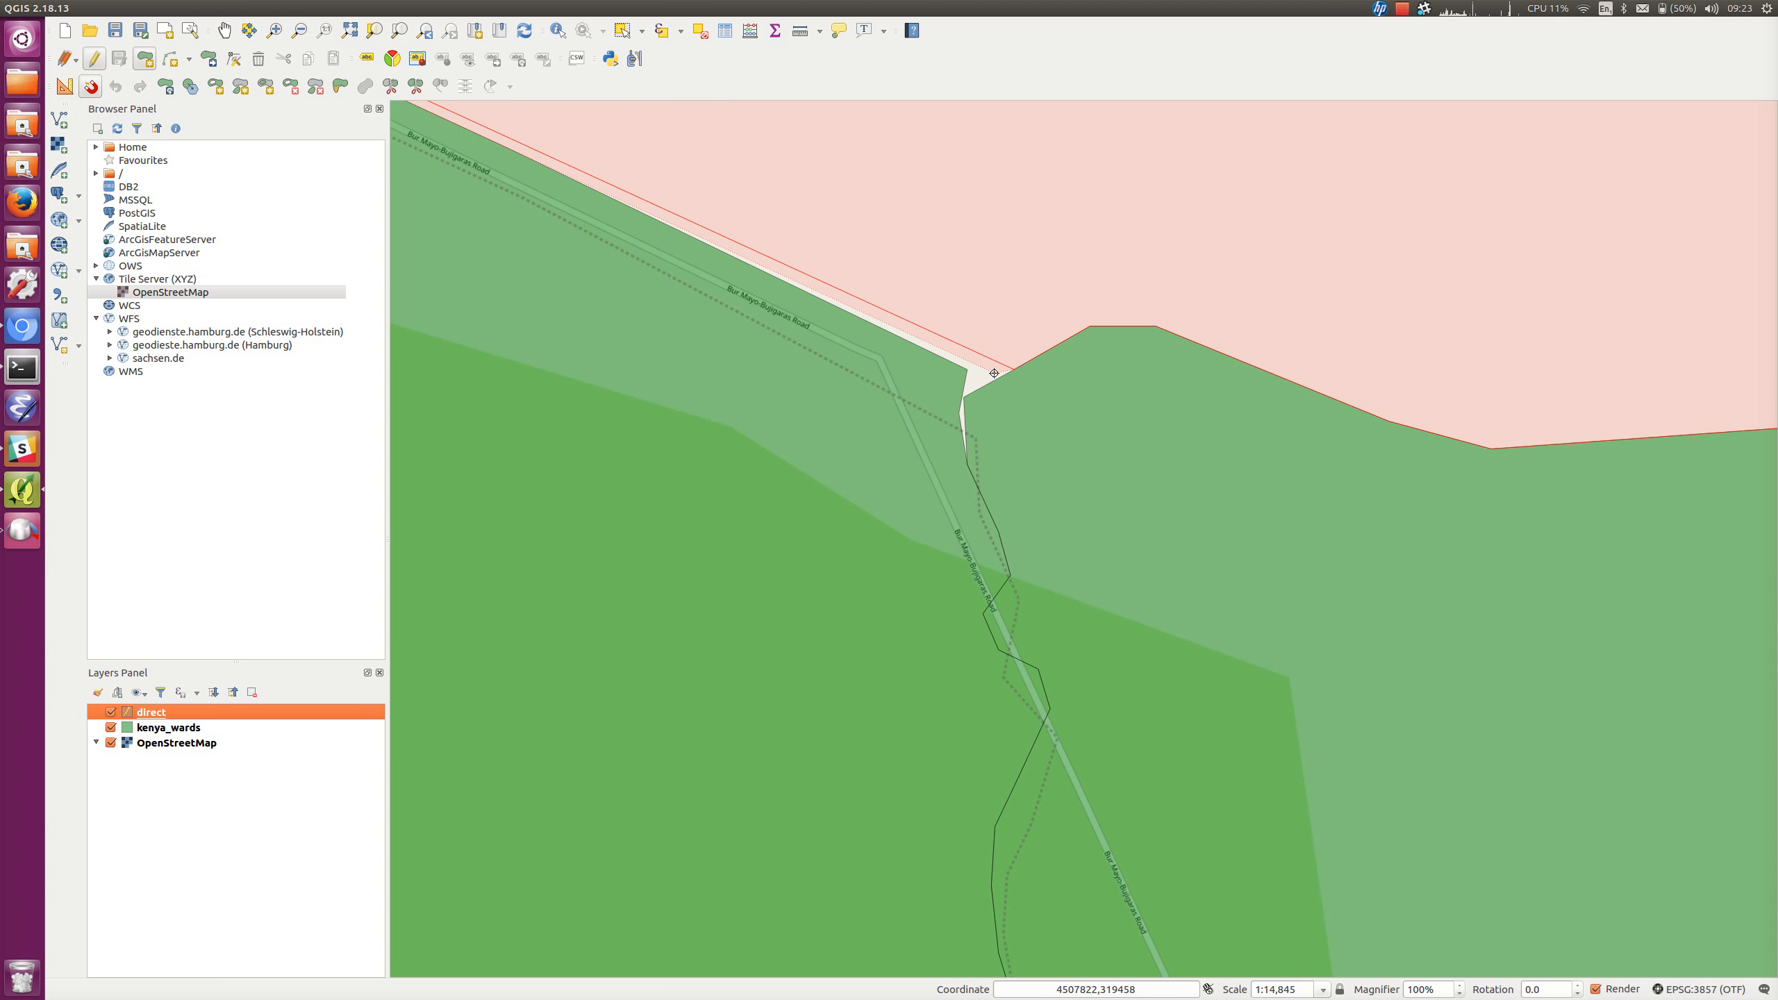
{"action": "left_click", "coordinate": [971, 369]}
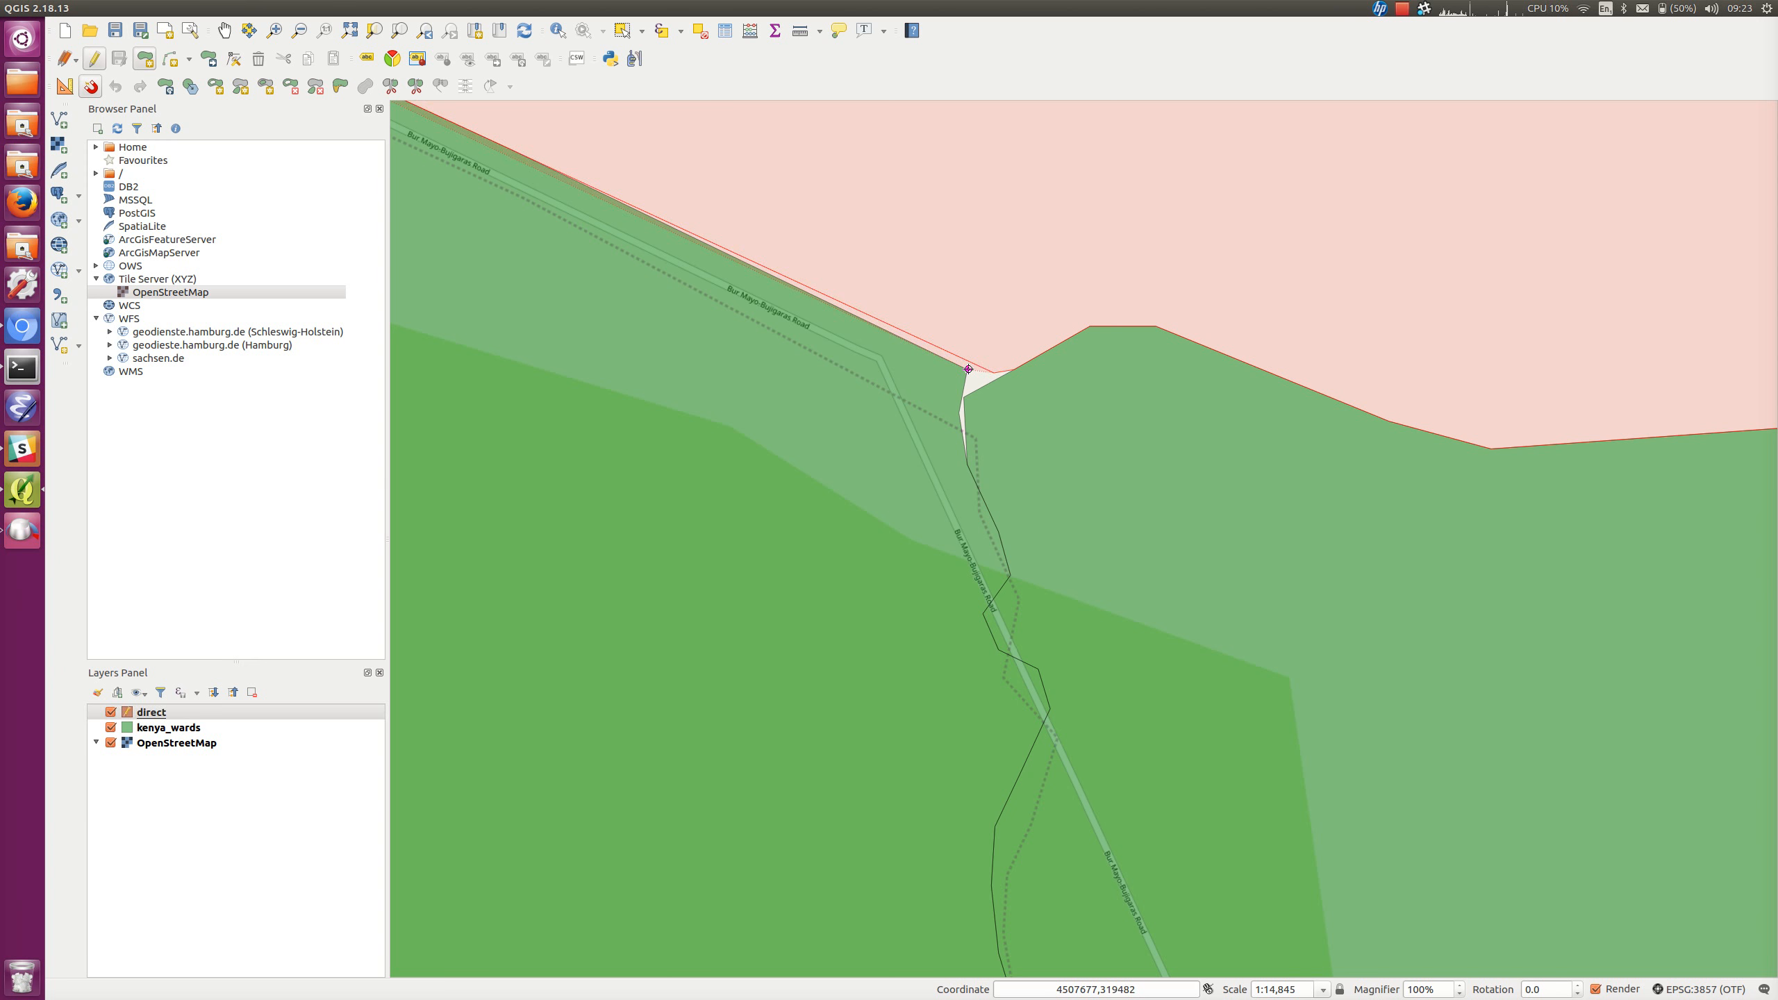
Follow the straight southwestern ward edge northwest, finish the polygon and accept its attributes with the id left empty
{"action": "scroll", "coordinate": [530, 244], "scroll_direction": "down", "scroll_amount": 1}
{"action": "scroll", "coordinate": [531, 244], "scroll_direction": "down", "scroll_amount": 1}
{"action": "left_click_drag", "start_coordinate": [599, 580], "coordinate": [1110, 762]}
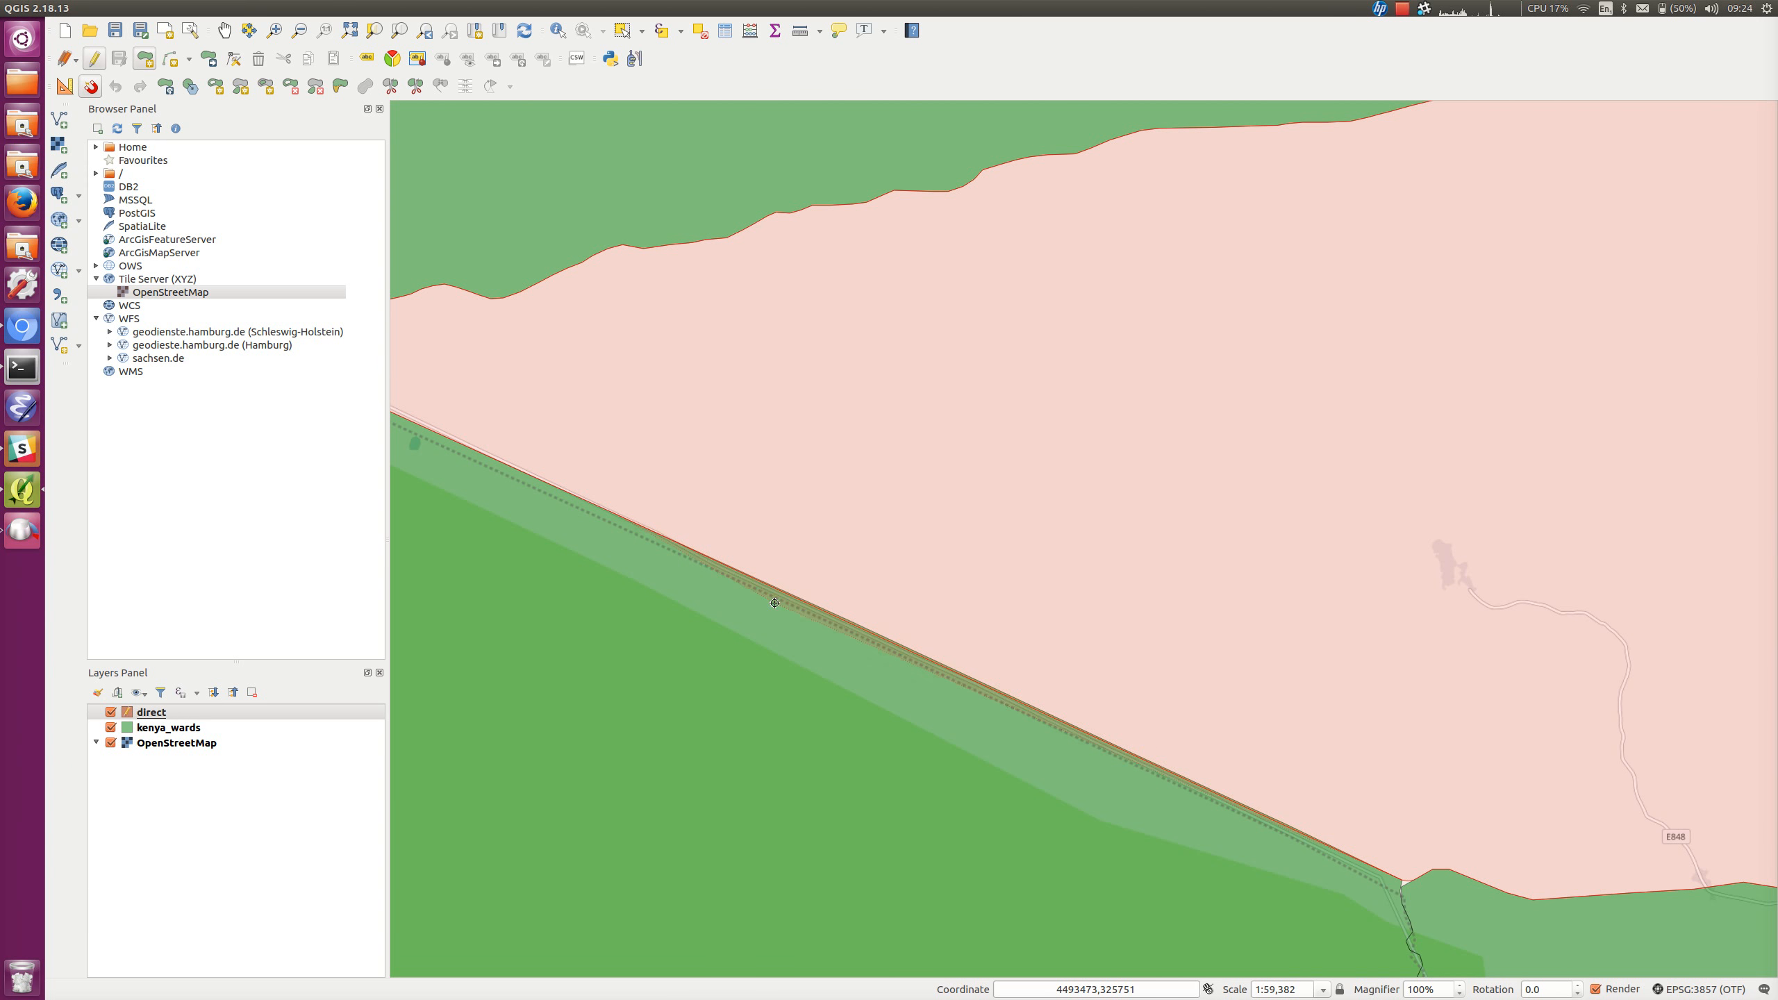
{"action": "scroll", "coordinate": [625, 485], "scroll_direction": "up", "scroll_amount": 3}
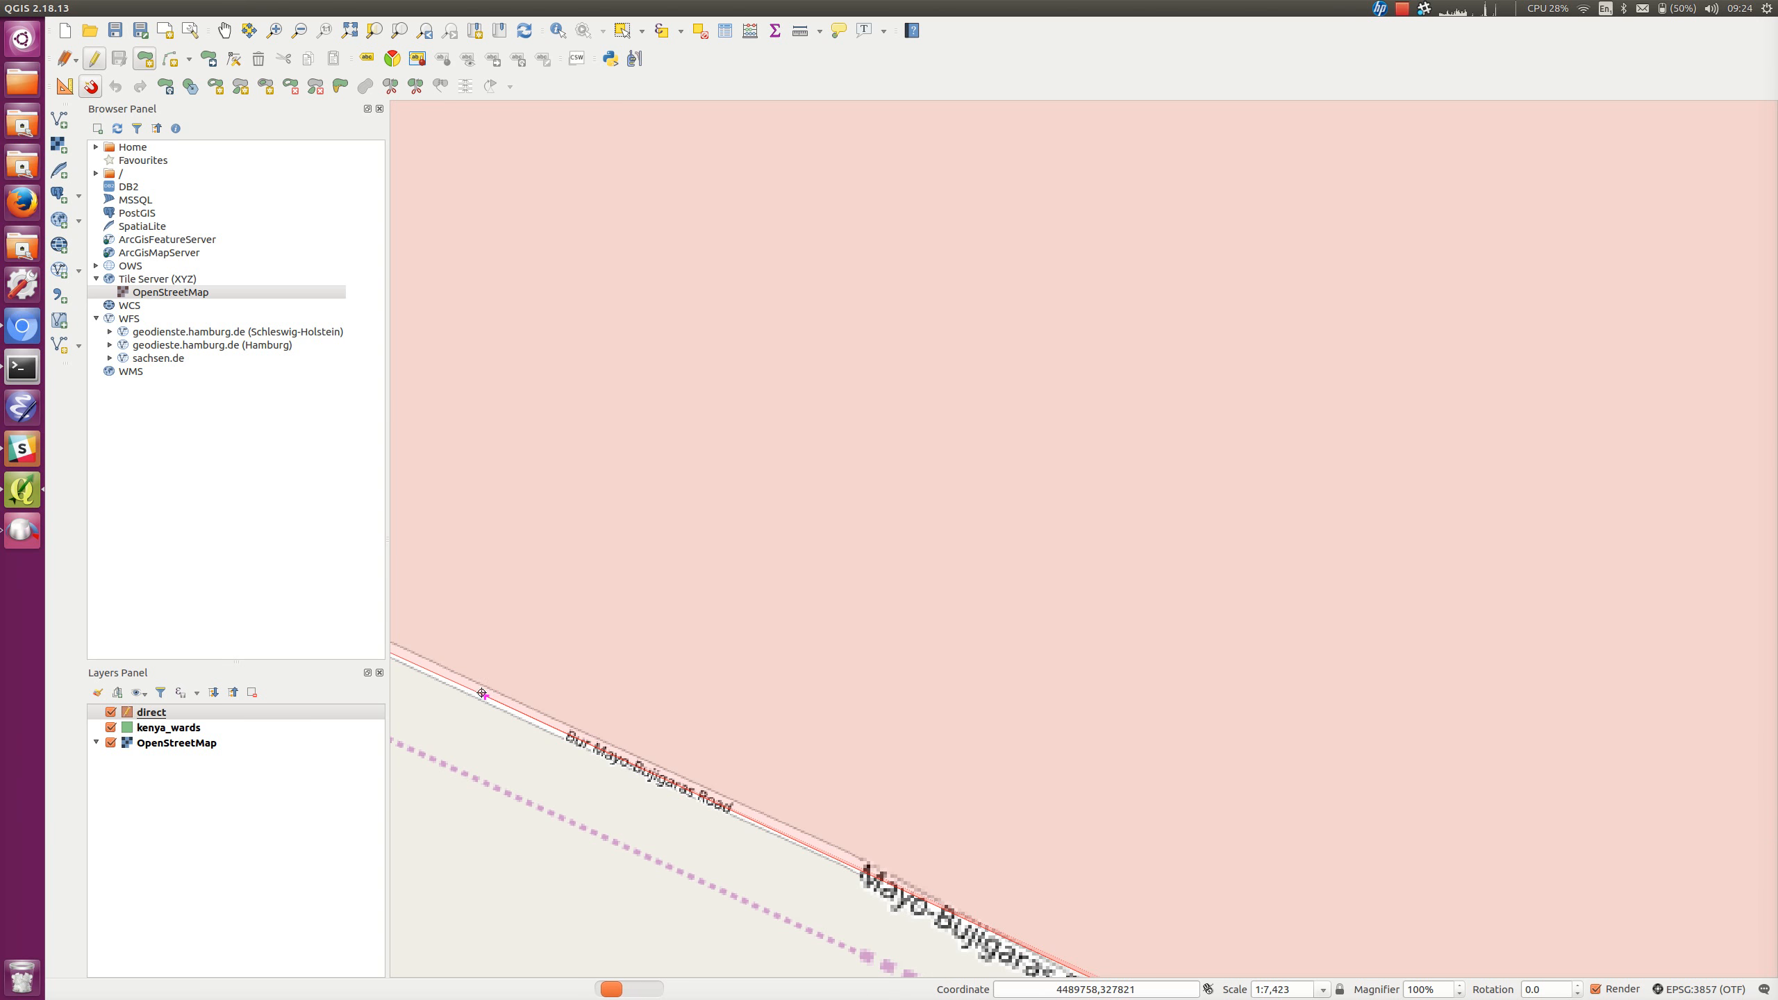
{"action": "scroll", "coordinate": [868, 629], "scroll_direction": "down", "scroll_amount": 2}
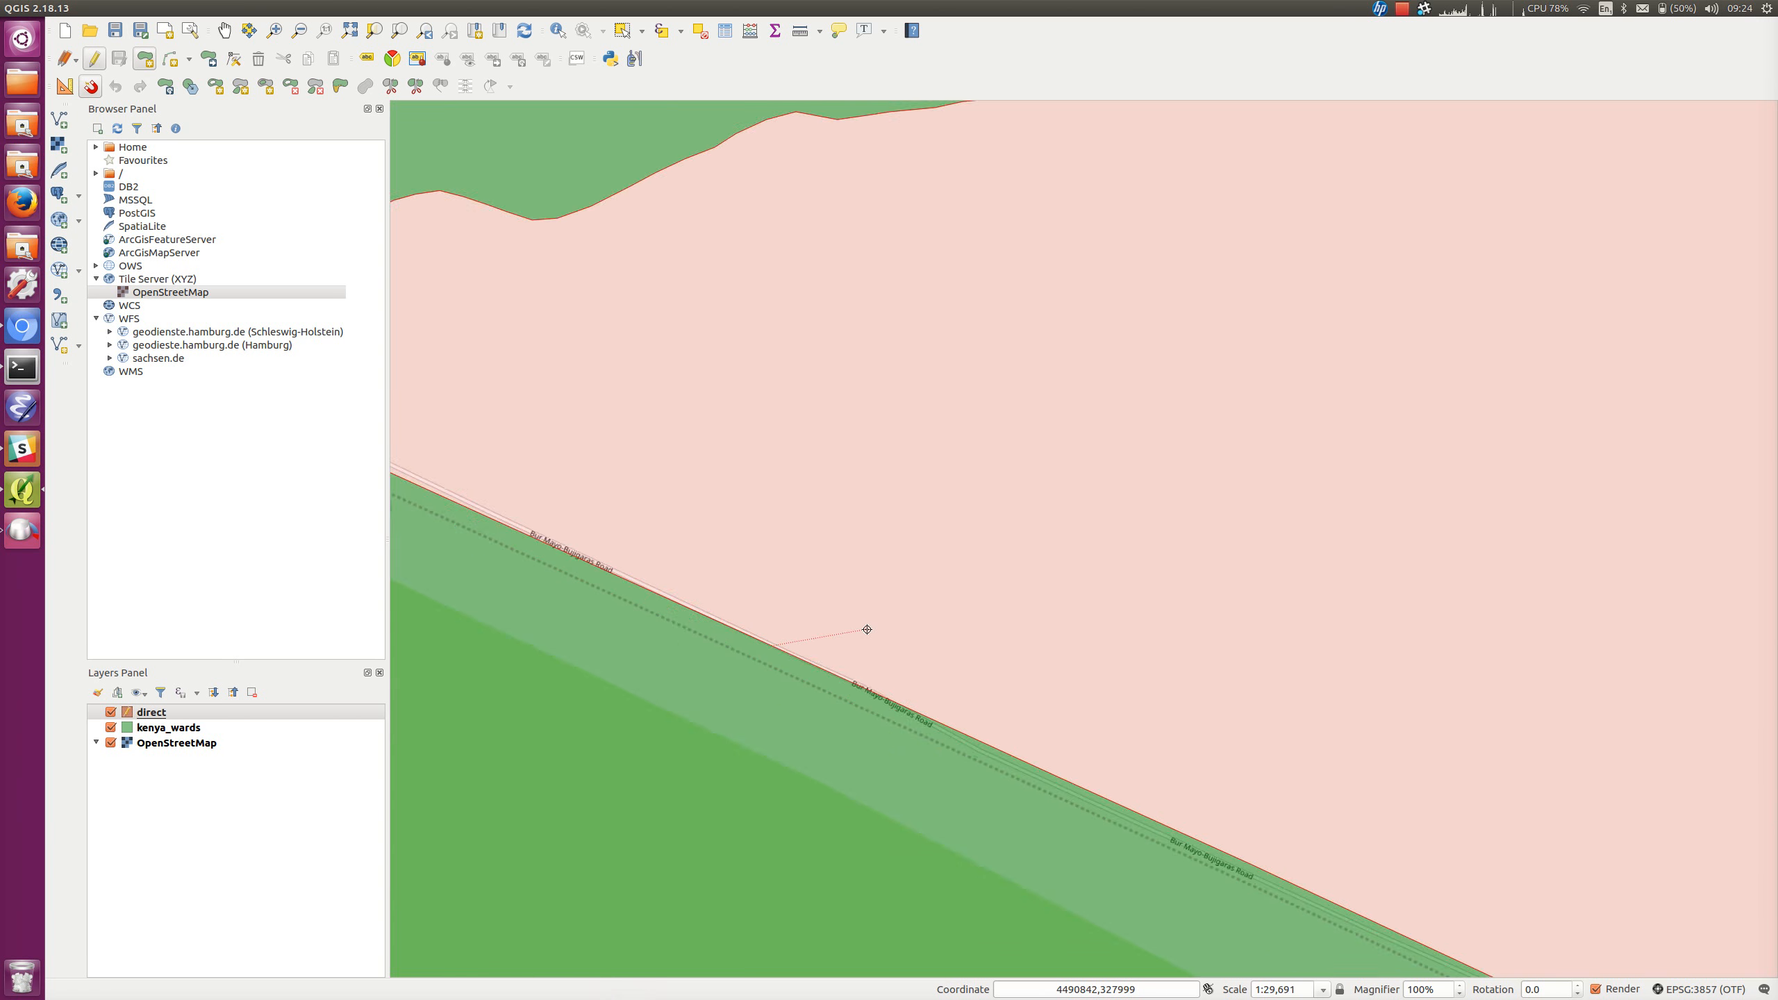
{"action": "scroll", "coordinate": [867, 629], "scroll_direction": "down", "scroll_amount": 1}
{"action": "right_click", "coordinate": [1132, 578]}
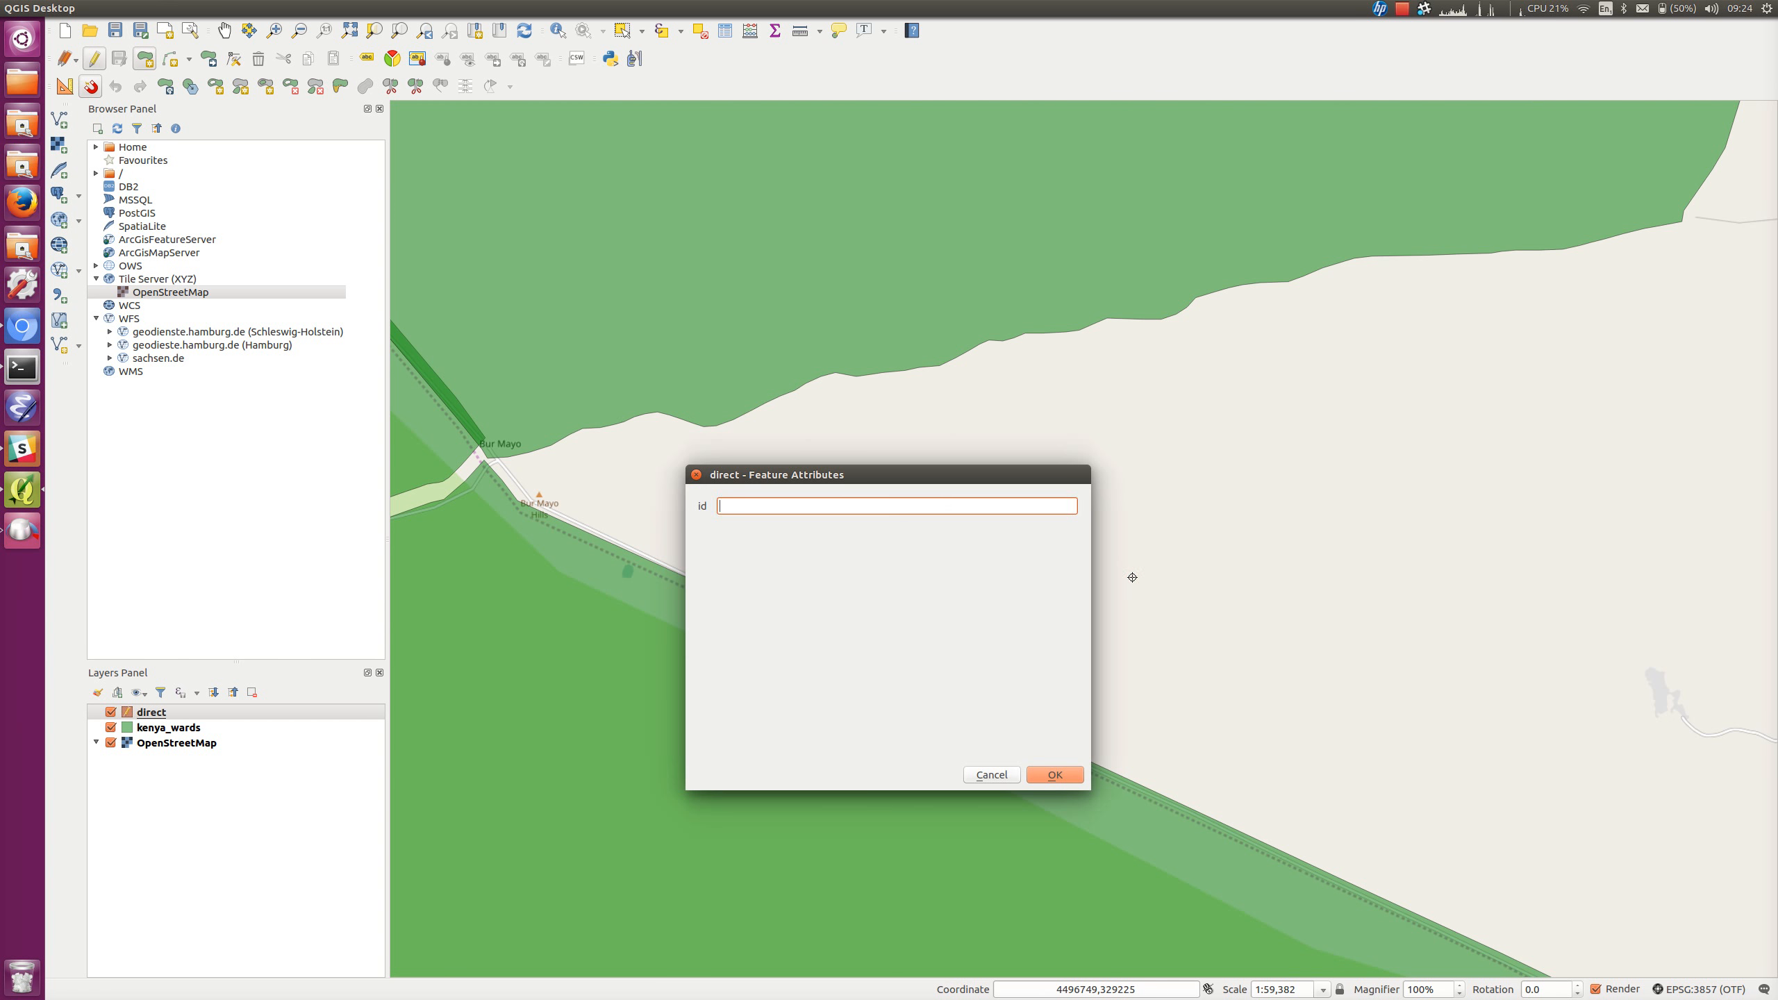
{"action": "left_click", "coordinate": [1054, 773]}
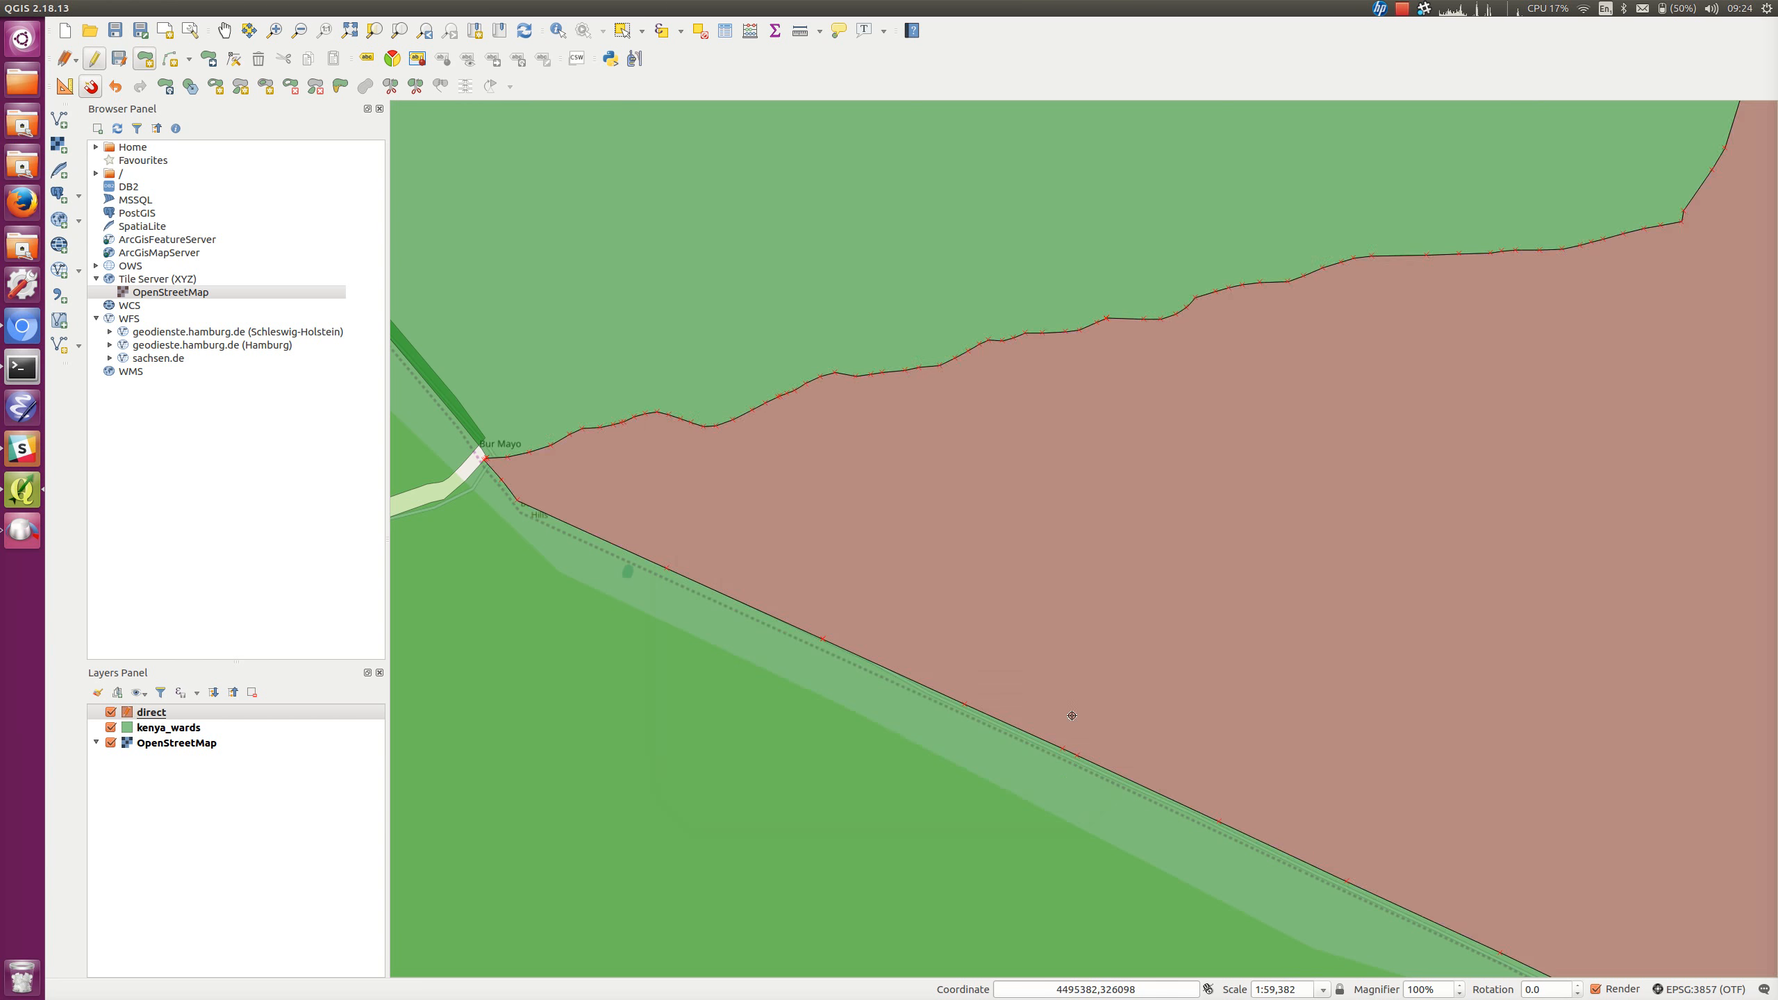
Stop editing the direct layer and save the new polygon
{"action": "scroll", "coordinate": [1284, 628], "scroll_direction": "down", "scroll_amount": 1}
{"action": "scroll", "coordinate": [1288, 626], "scroll_direction": "down", "scroll_amount": 1}
{"action": "scroll", "coordinate": [1330, 609], "scroll_direction": "down", "scroll_amount": 1}
{"action": "left_click_drag", "start_coordinate": [1397, 596], "coordinate": [1053, 592]}
{"action": "scroll", "coordinate": [984, 651], "scroll_direction": "up", "scroll_amount": 1}
{"action": "scroll", "coordinate": [984, 655], "scroll_direction": "up", "scroll_amount": 1}
{"action": "scroll", "coordinate": [980, 630], "scroll_direction": "down", "scroll_amount": 1}
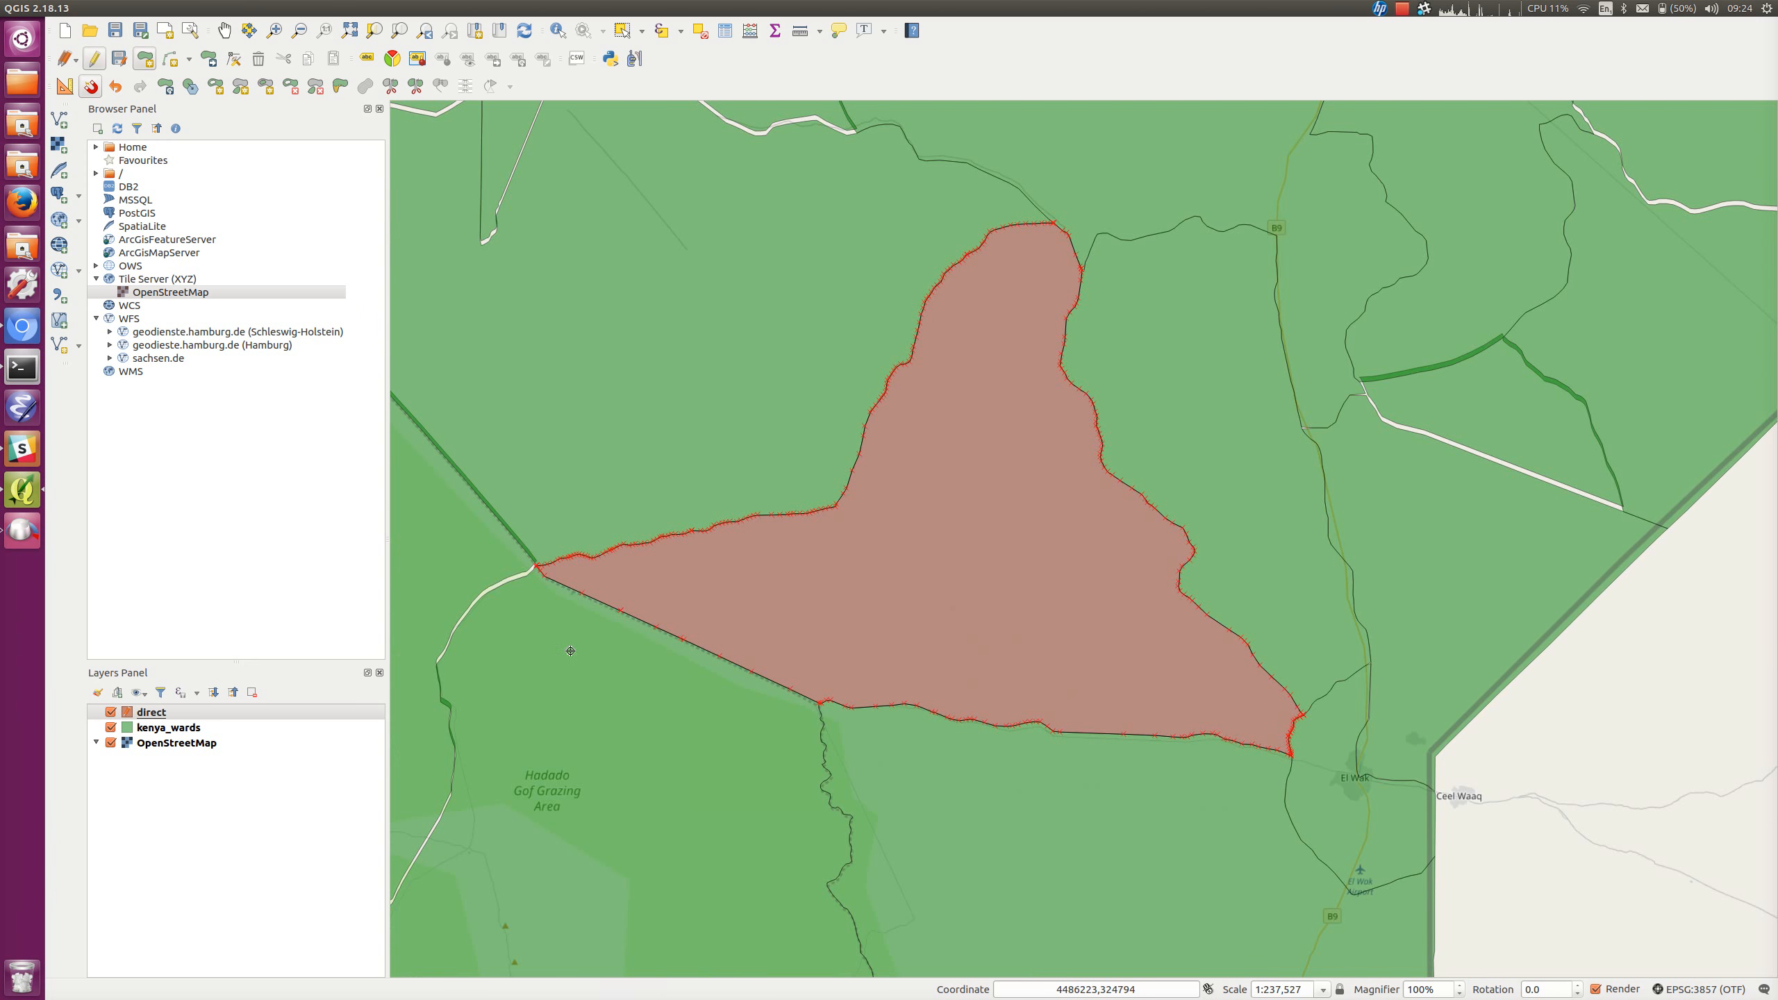
{"action": "right_click", "coordinate": [179, 712]}
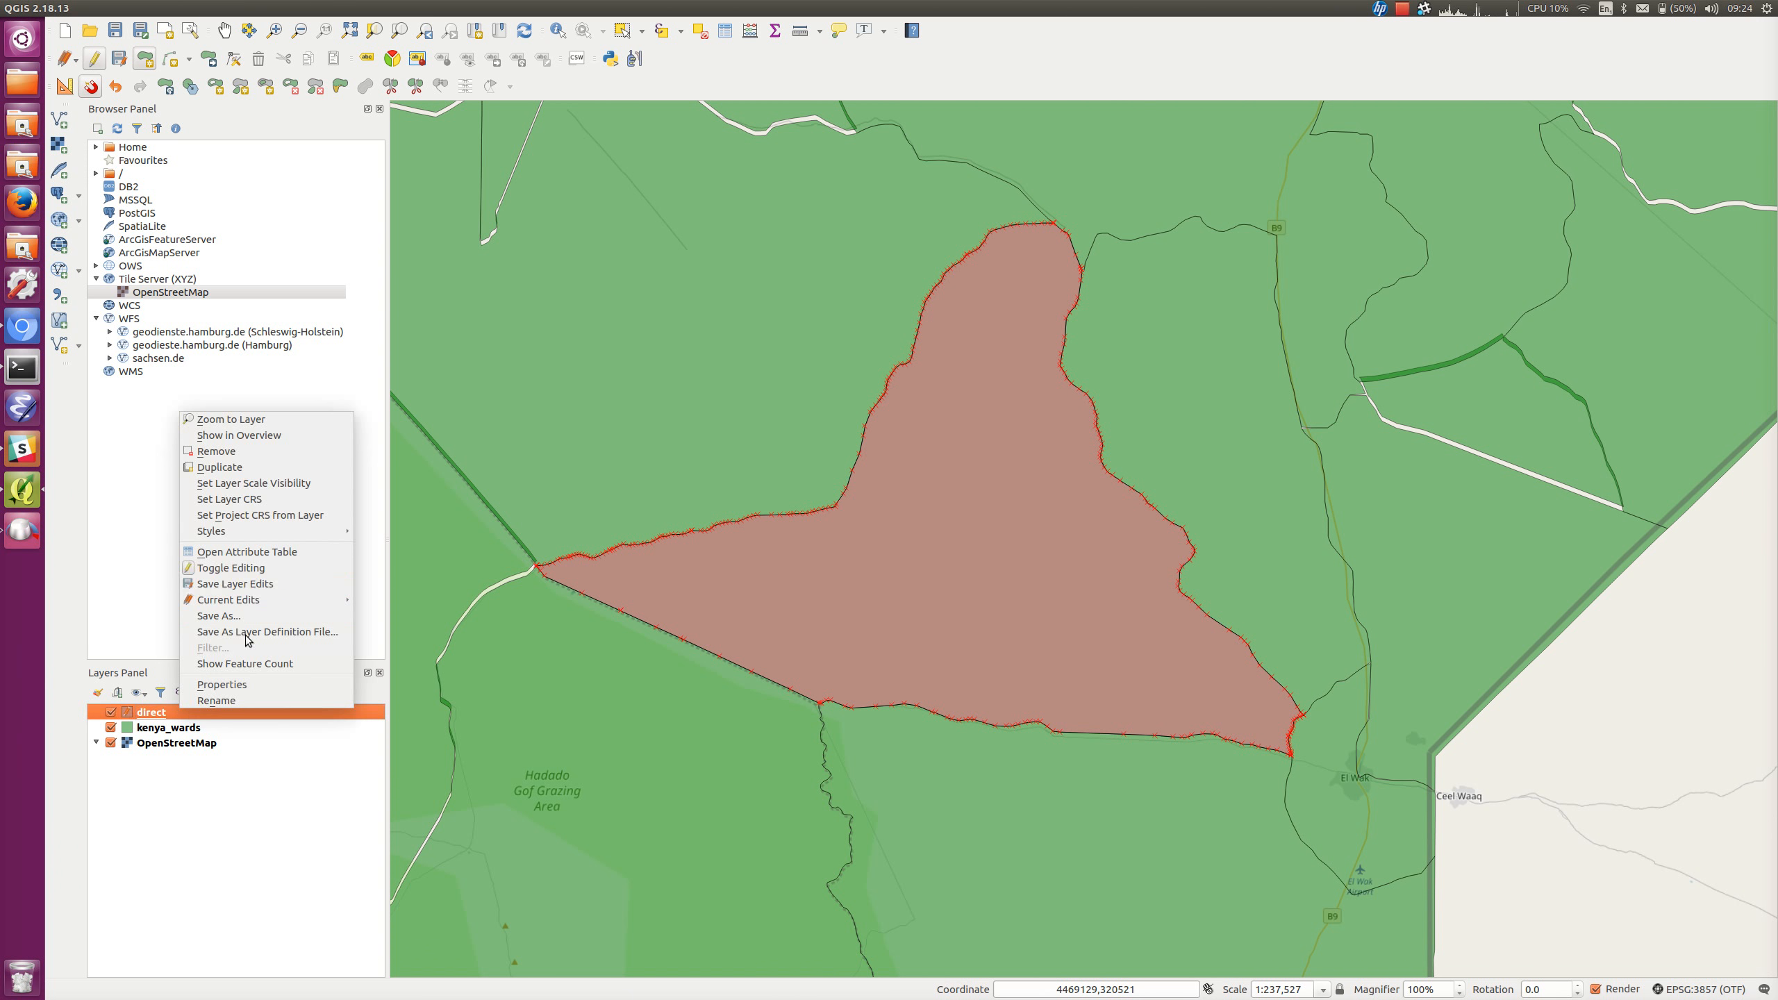
{"action": "left_click", "coordinate": [264, 569]}
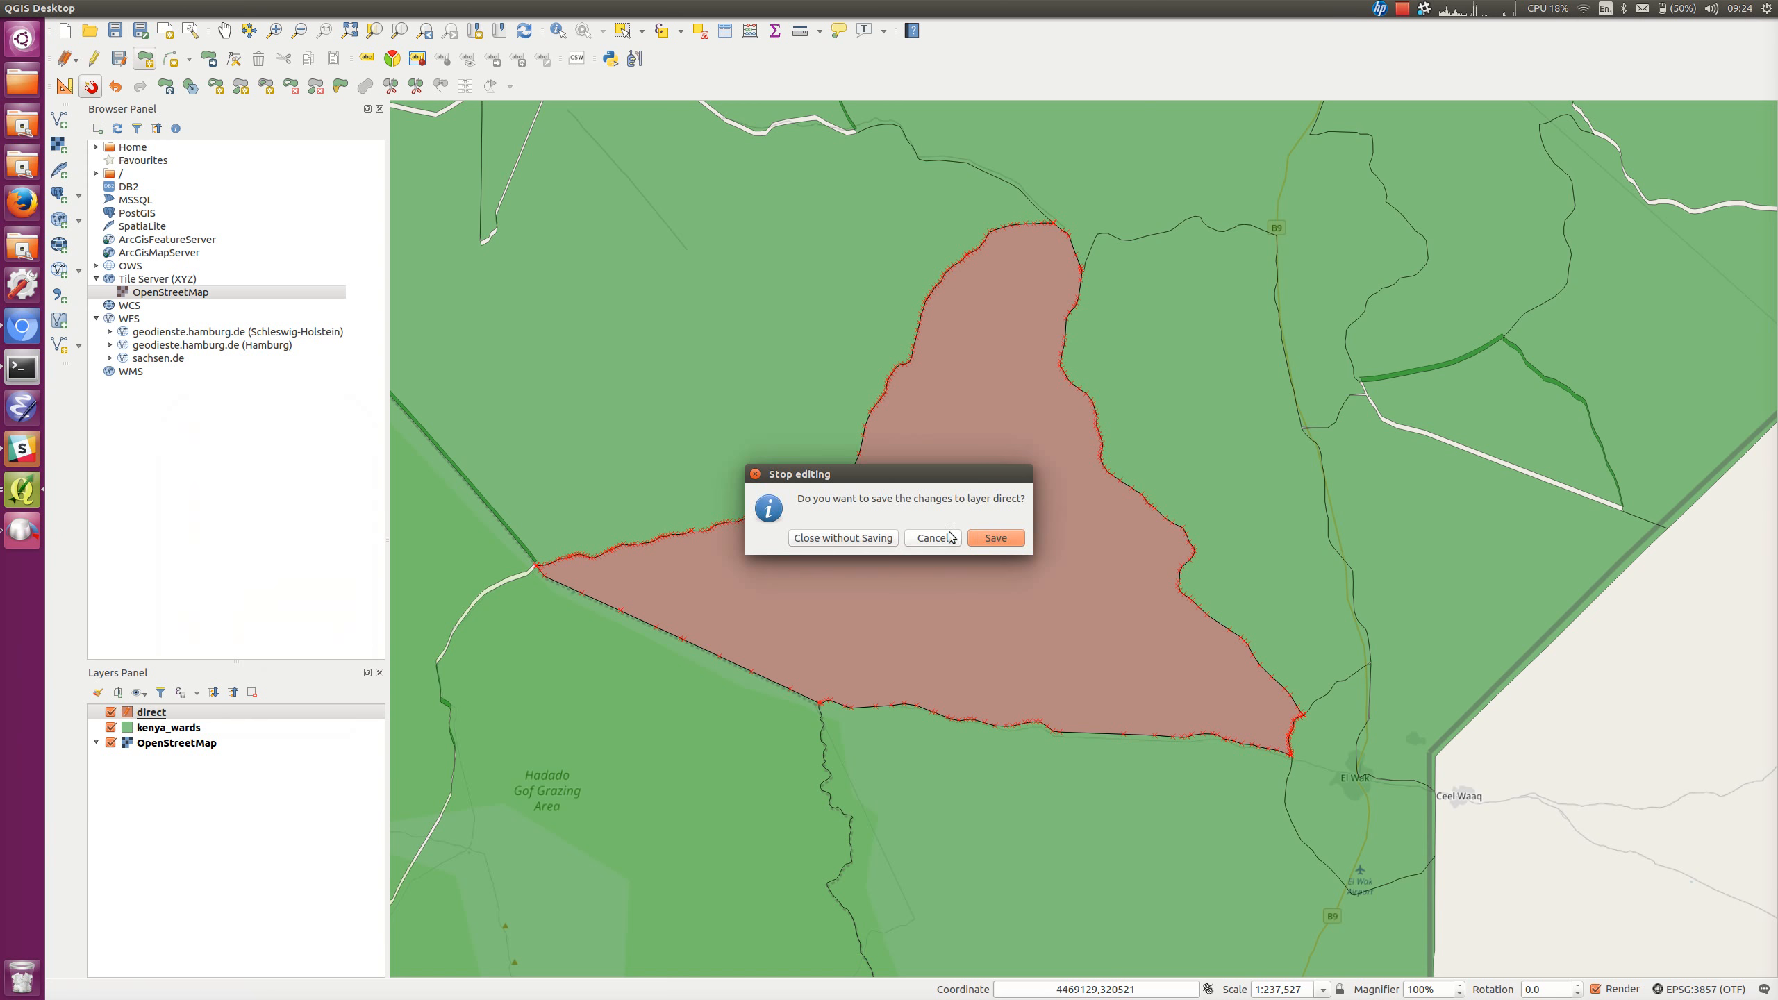
{"action": "left_click", "coordinate": [993, 539]}
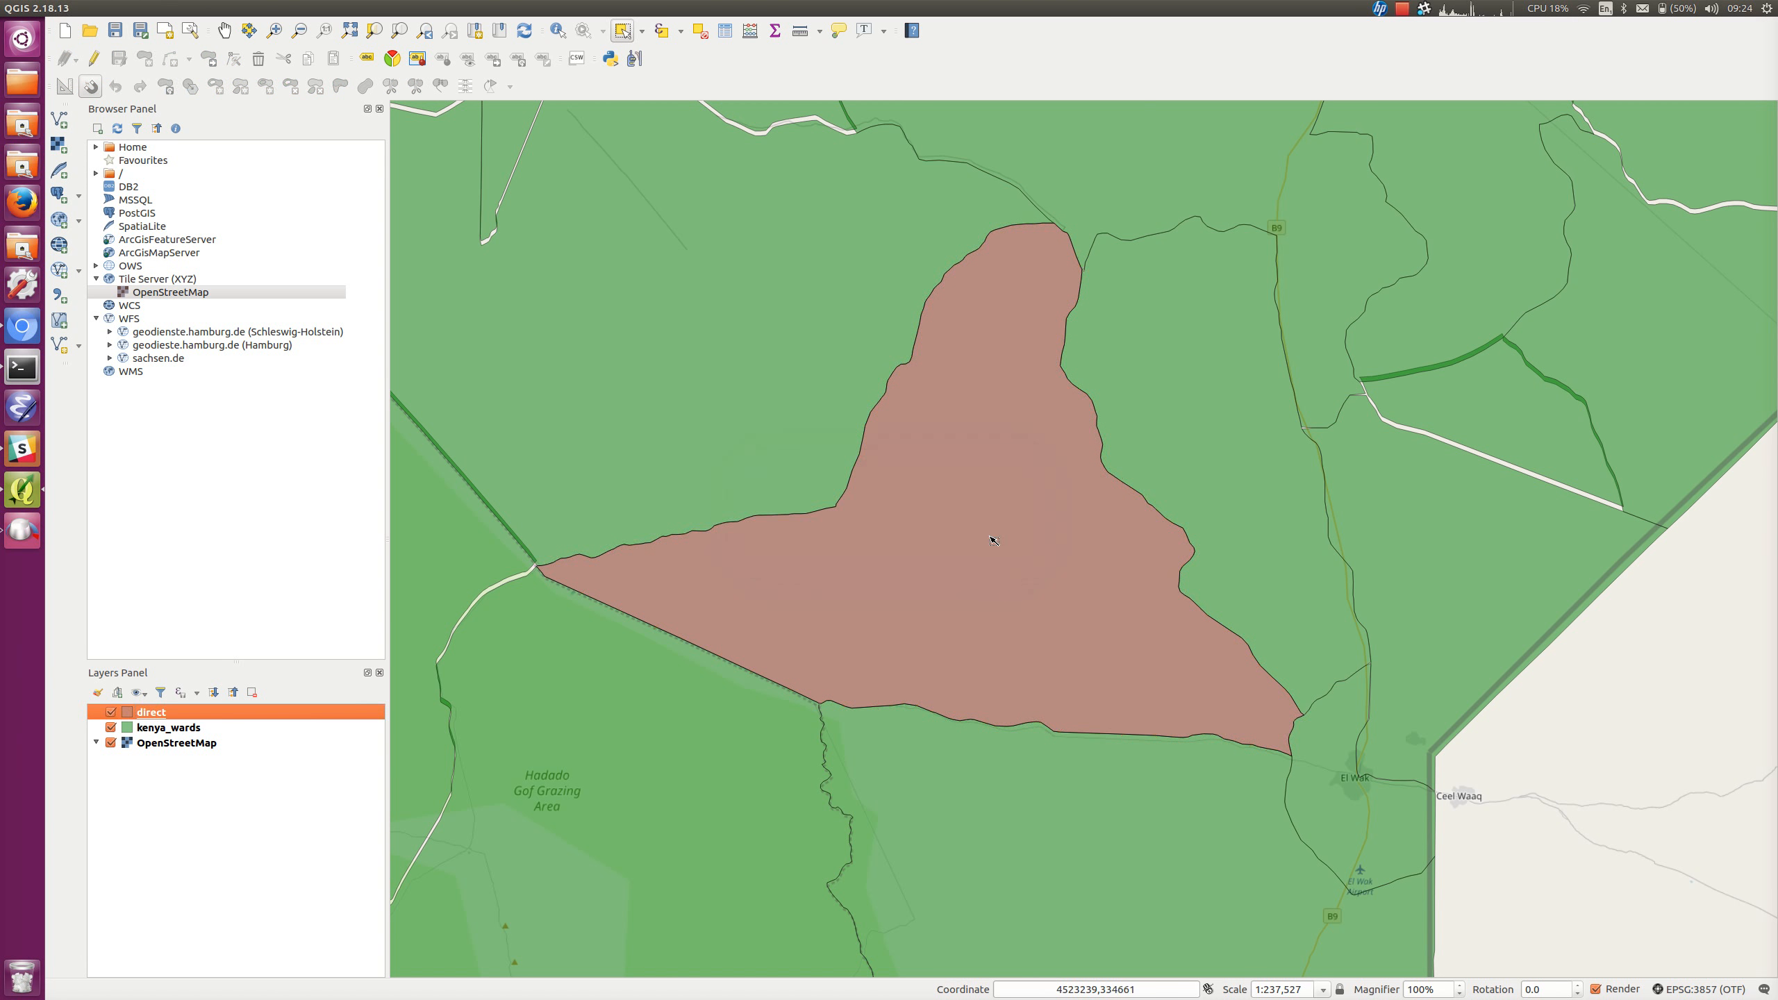
Check the polygon against the hole by hiding and reshowing the direct layer, and examine it within the whole of Kenya
{"action": "left_click", "coordinate": [111, 712]}
{"action": "left_click", "coordinate": [111, 712]}
{"action": "scroll", "coordinate": [912, 590], "scroll_direction": "down", "scroll_amount": 3}
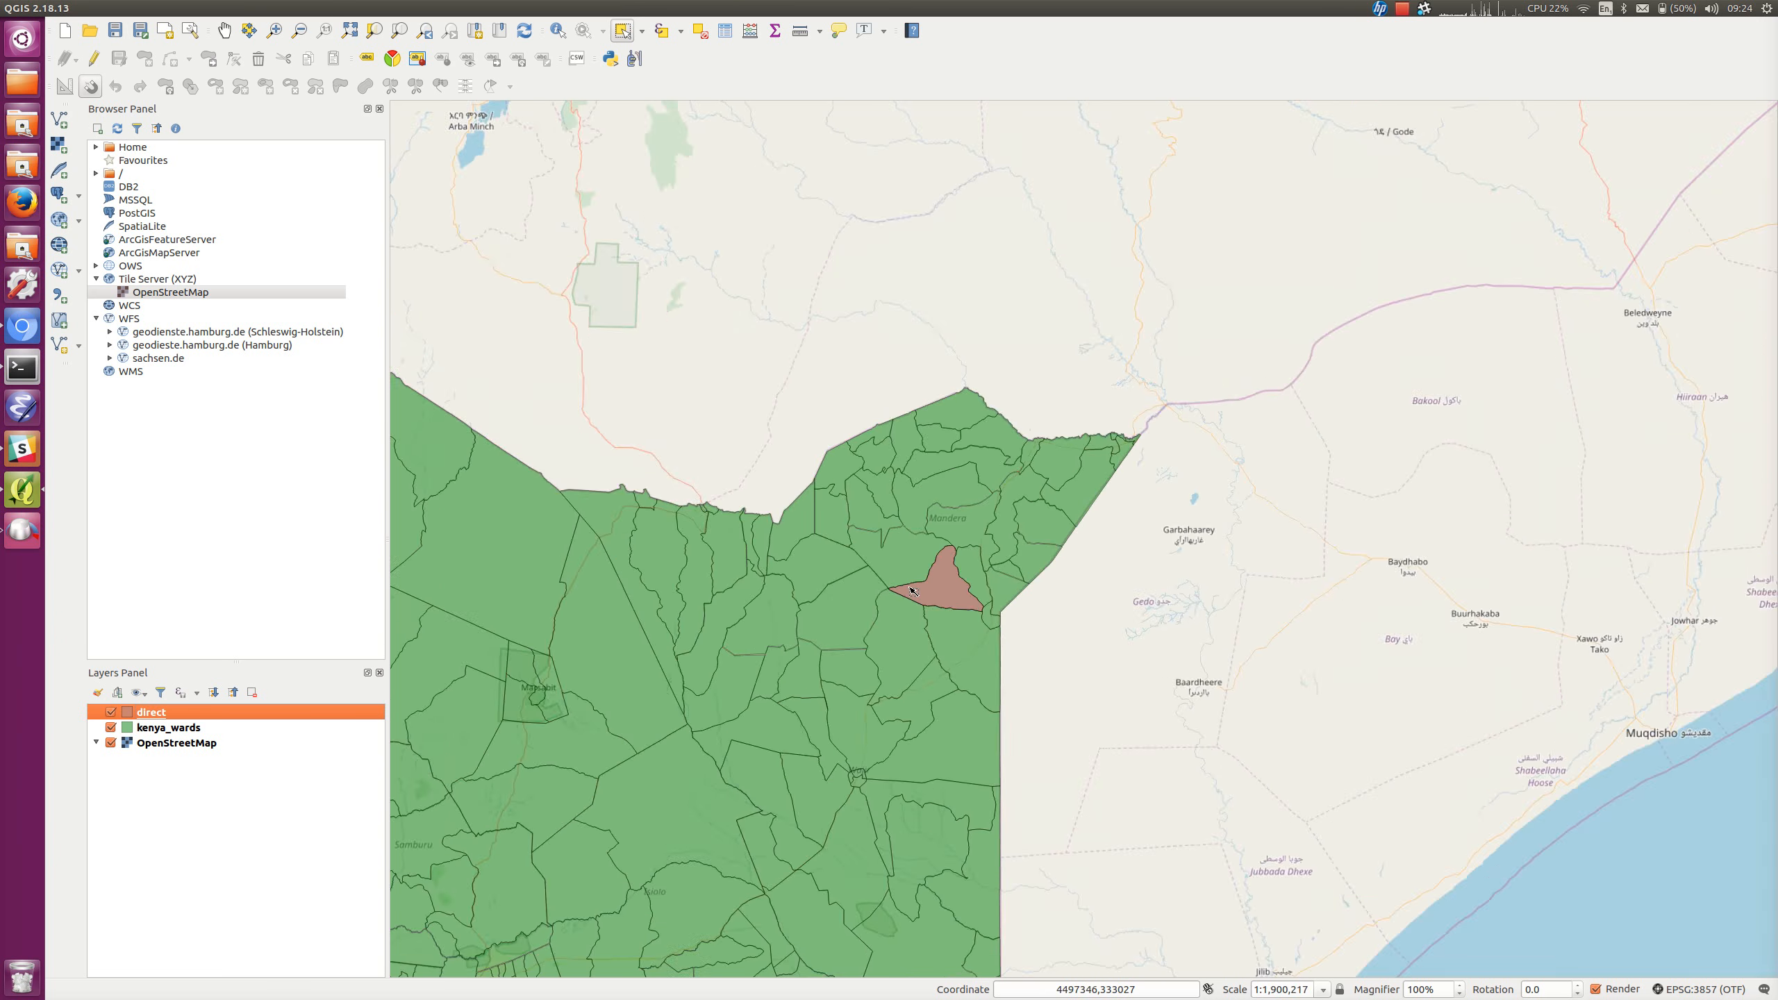
{"action": "scroll", "coordinate": [778, 680], "scroll_direction": "down", "scroll_amount": 1}
{"action": "left_click_drag", "start_coordinate": [778, 680], "coordinate": [1160, 626]}
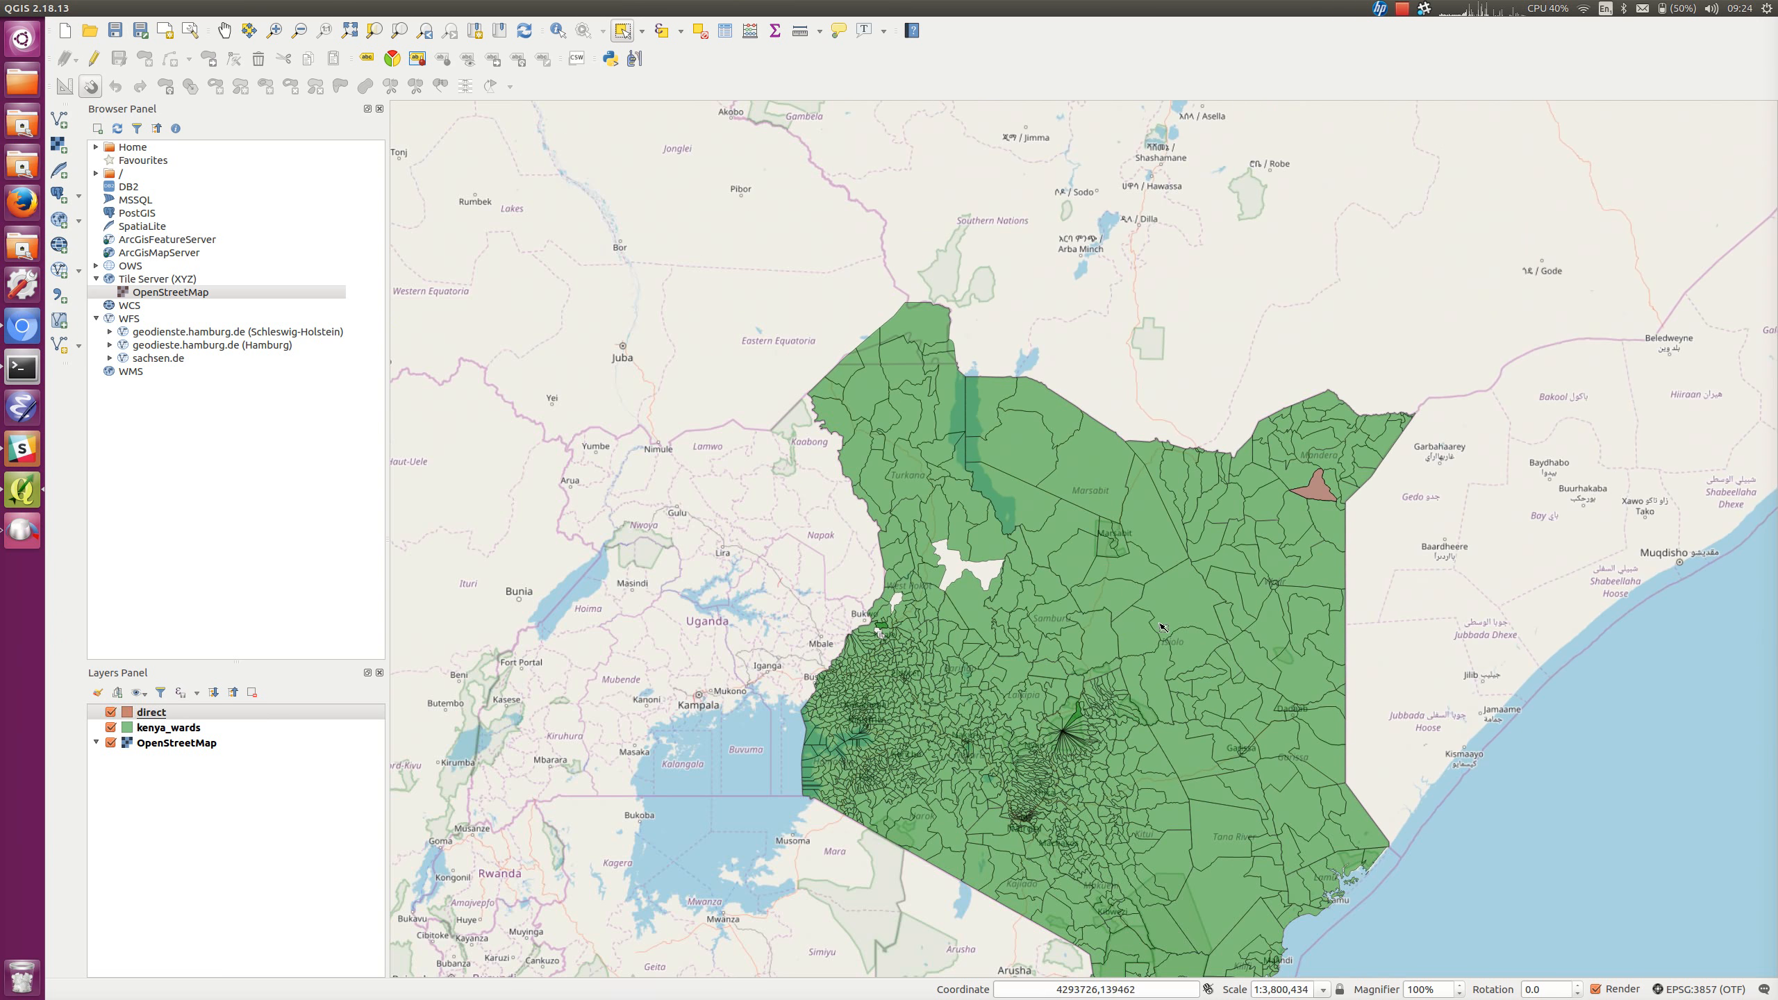
{"action": "left_click_drag", "start_coordinate": [1124, 781], "coordinate": [1065, 605]}
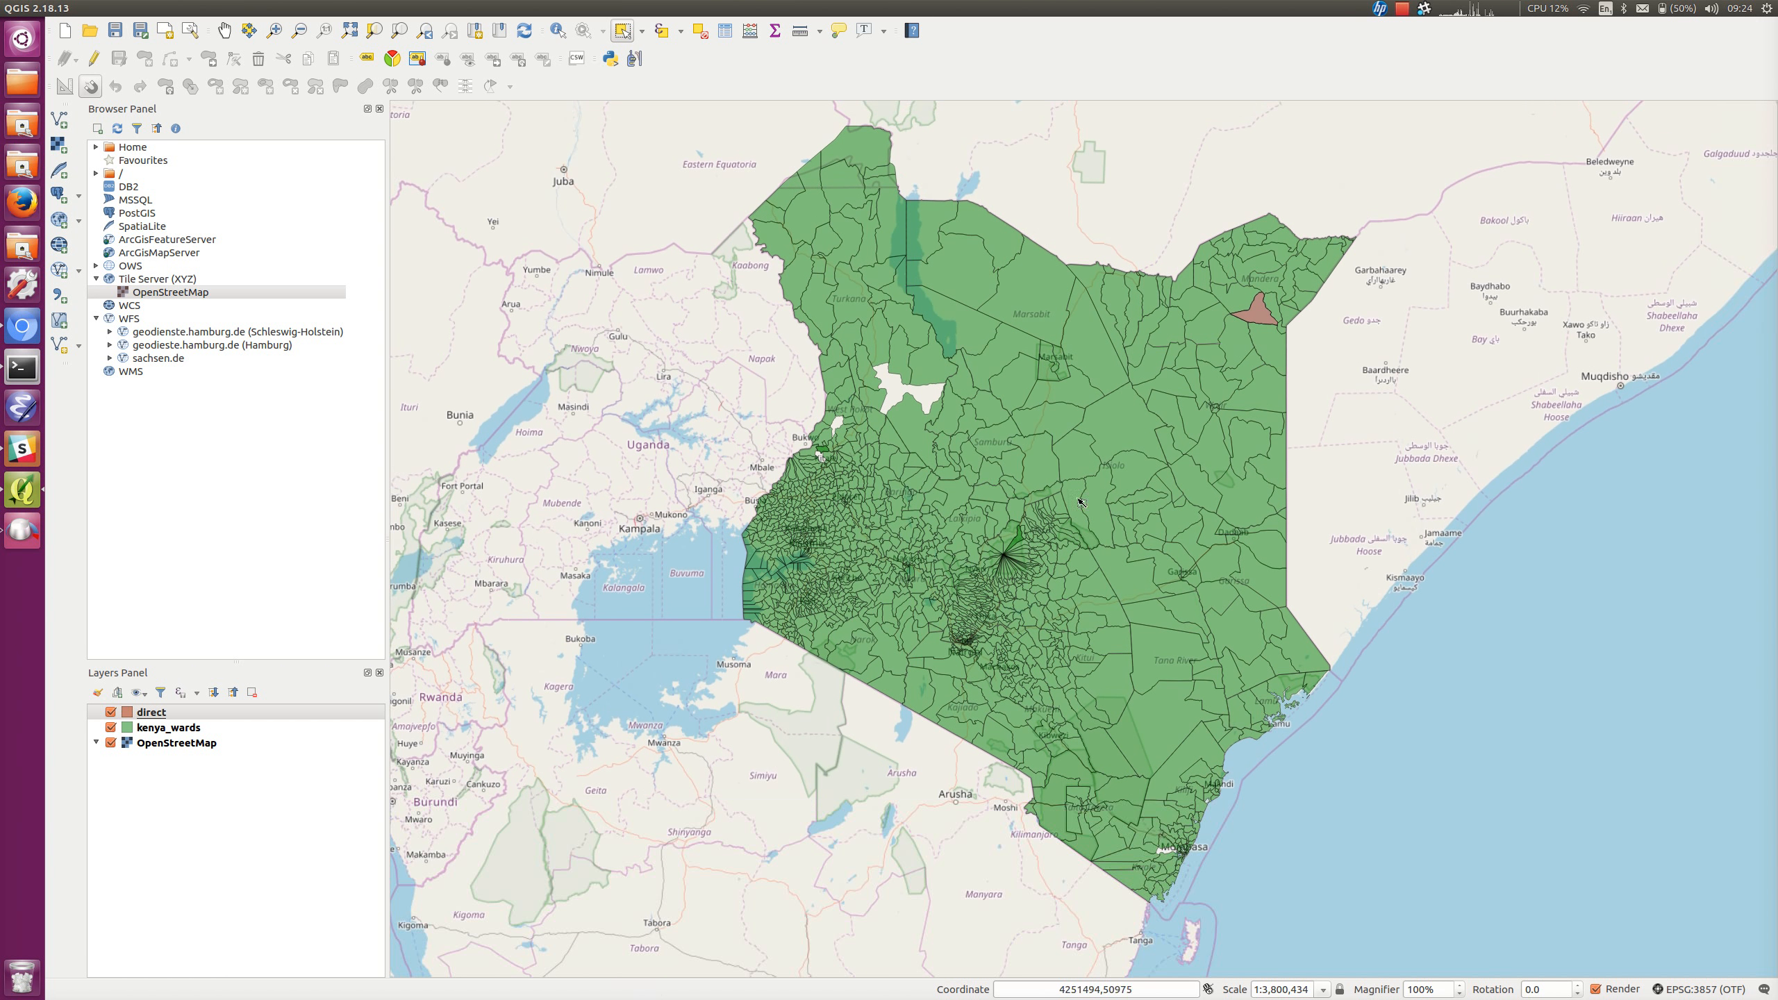
{"action": "left_click", "coordinate": [1408, 9]}
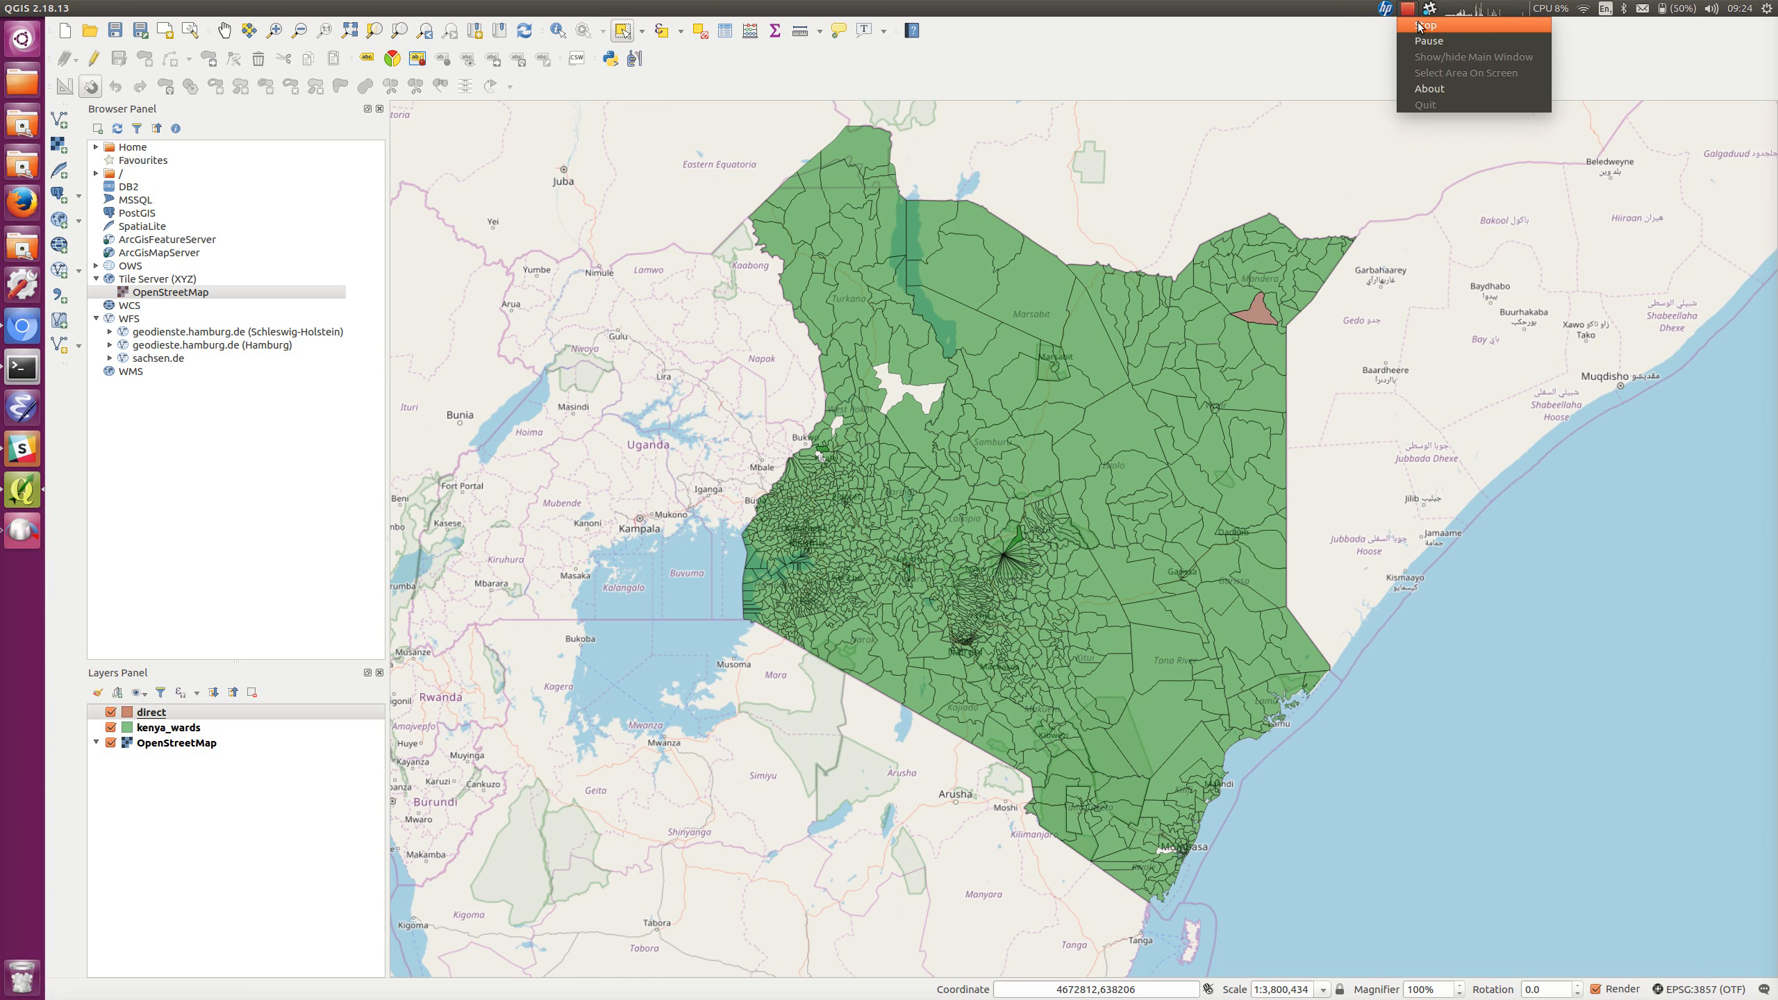